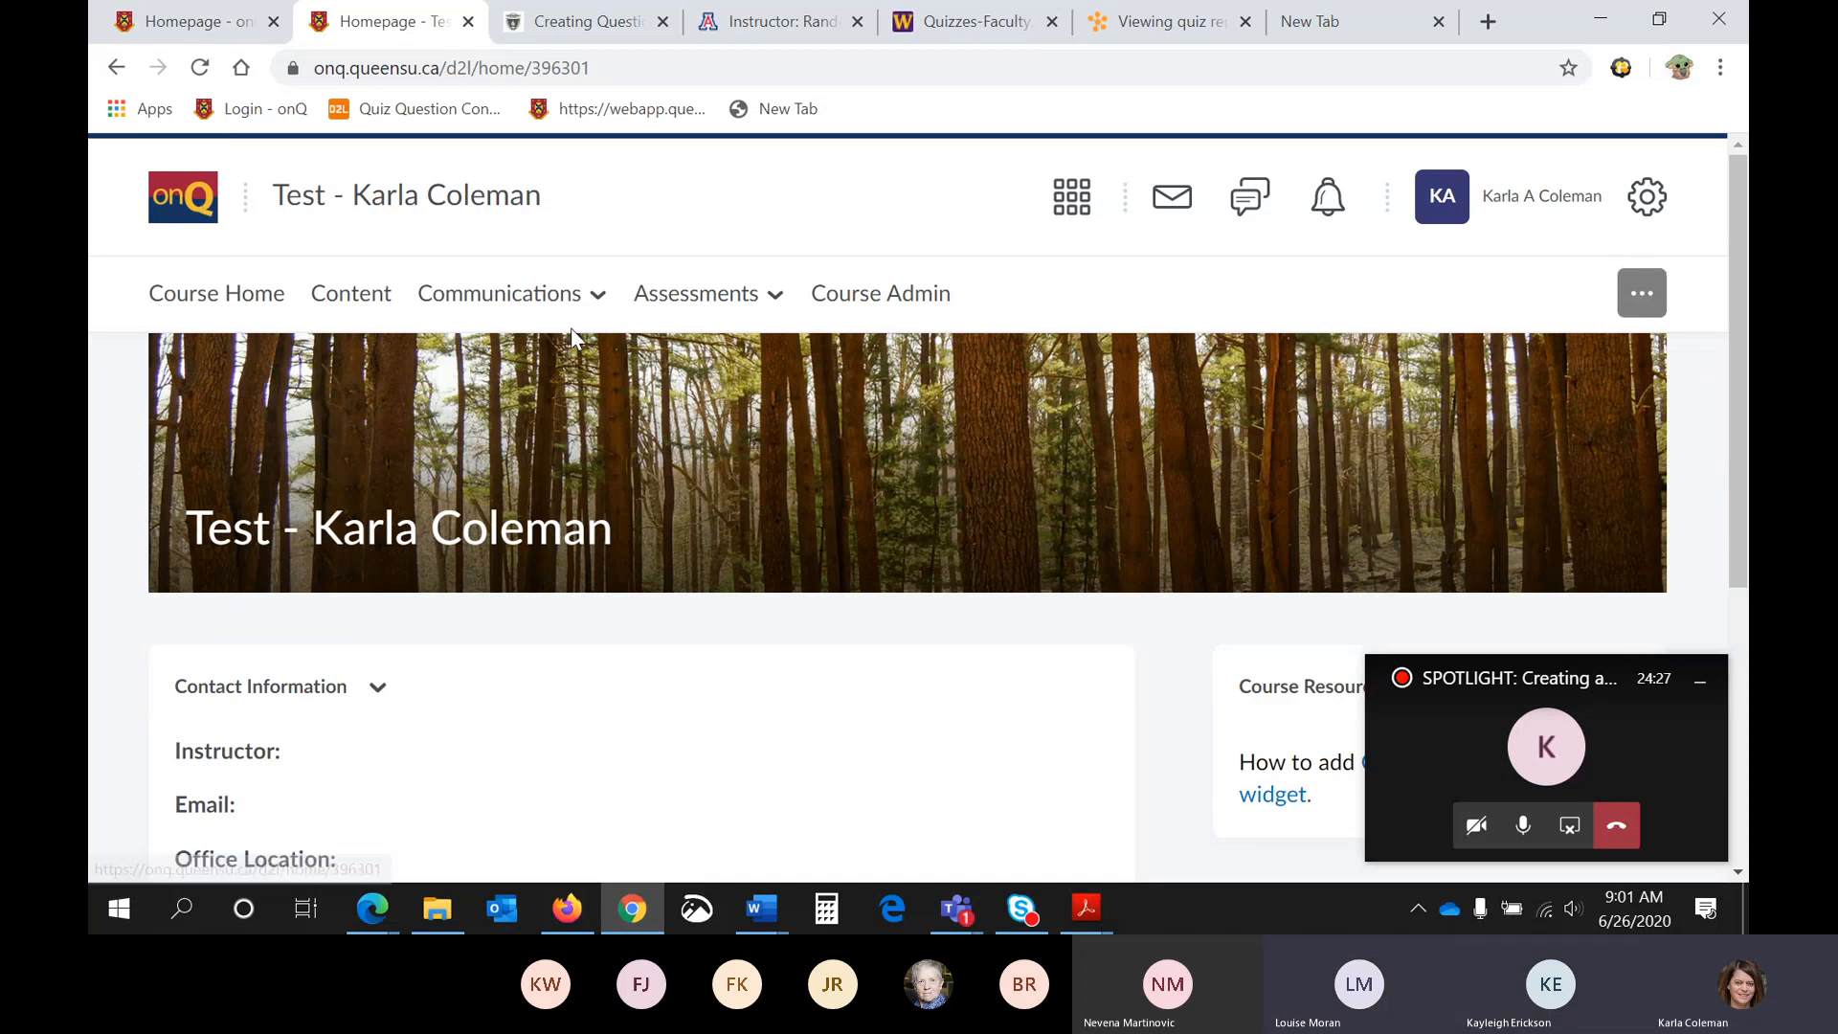
- Open the Question Library from the course's quizzes
click(696, 293)
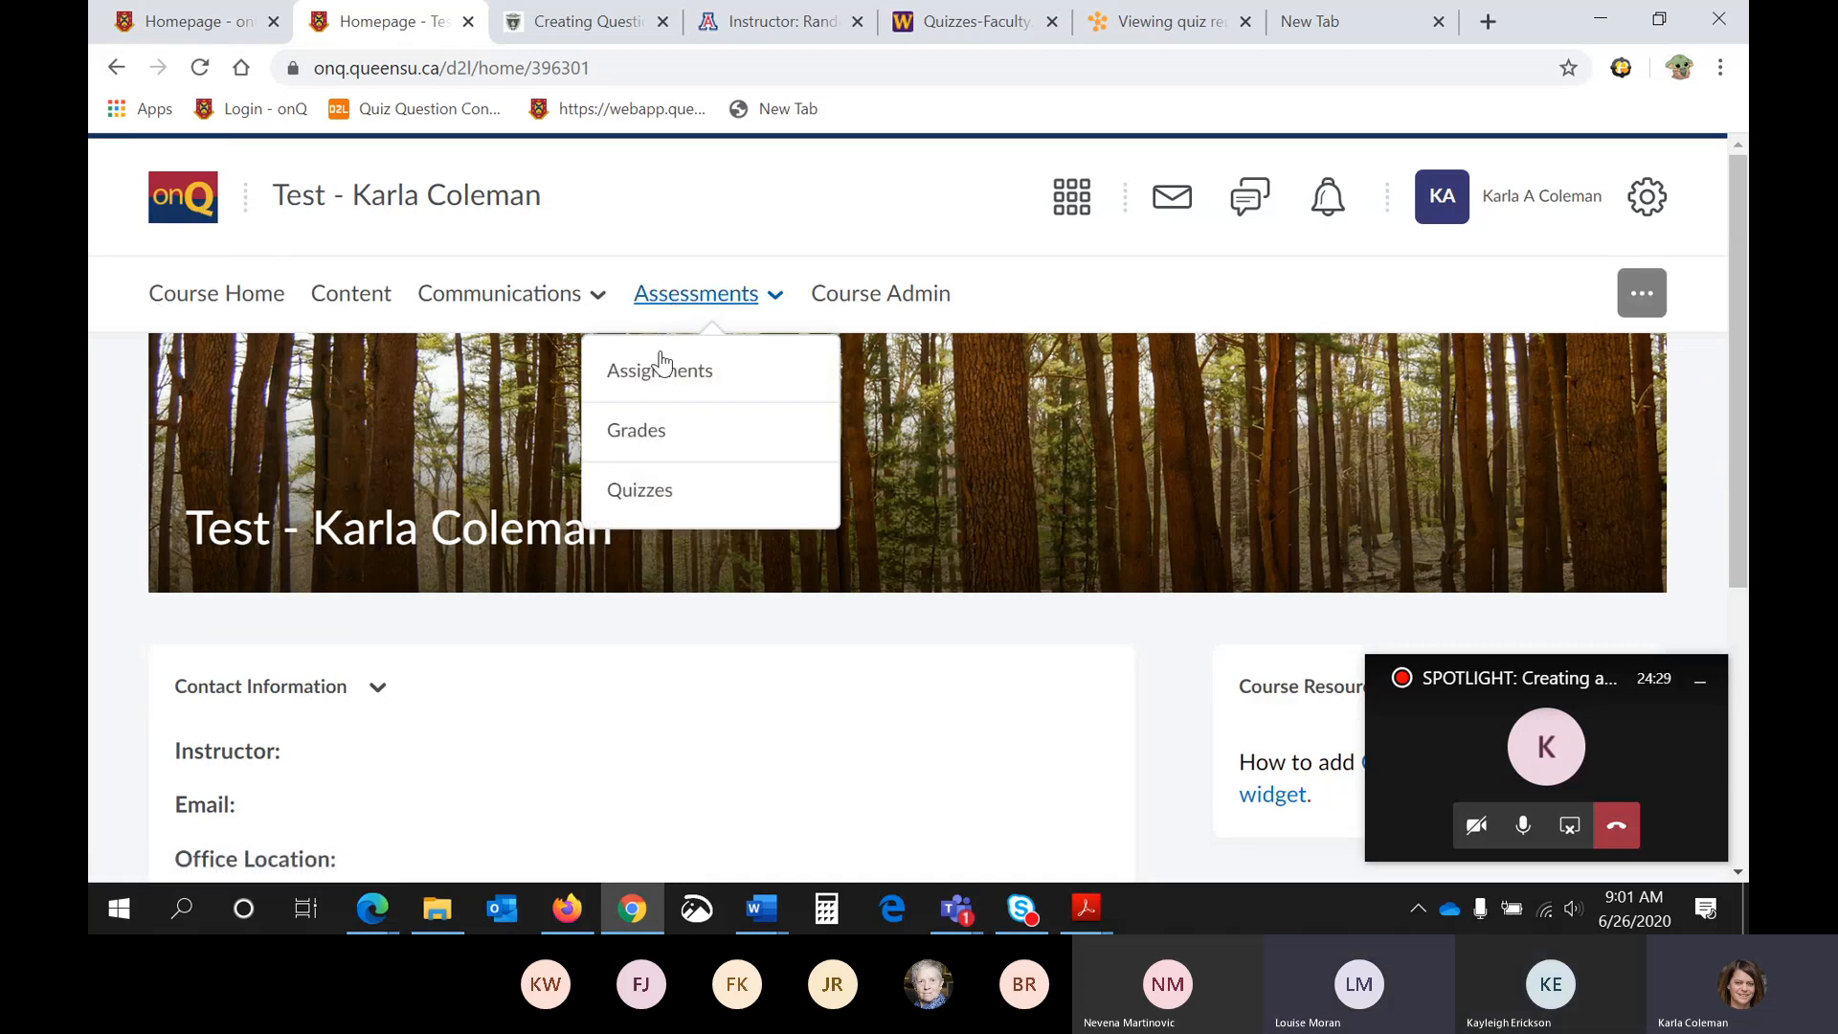
click(710, 517)
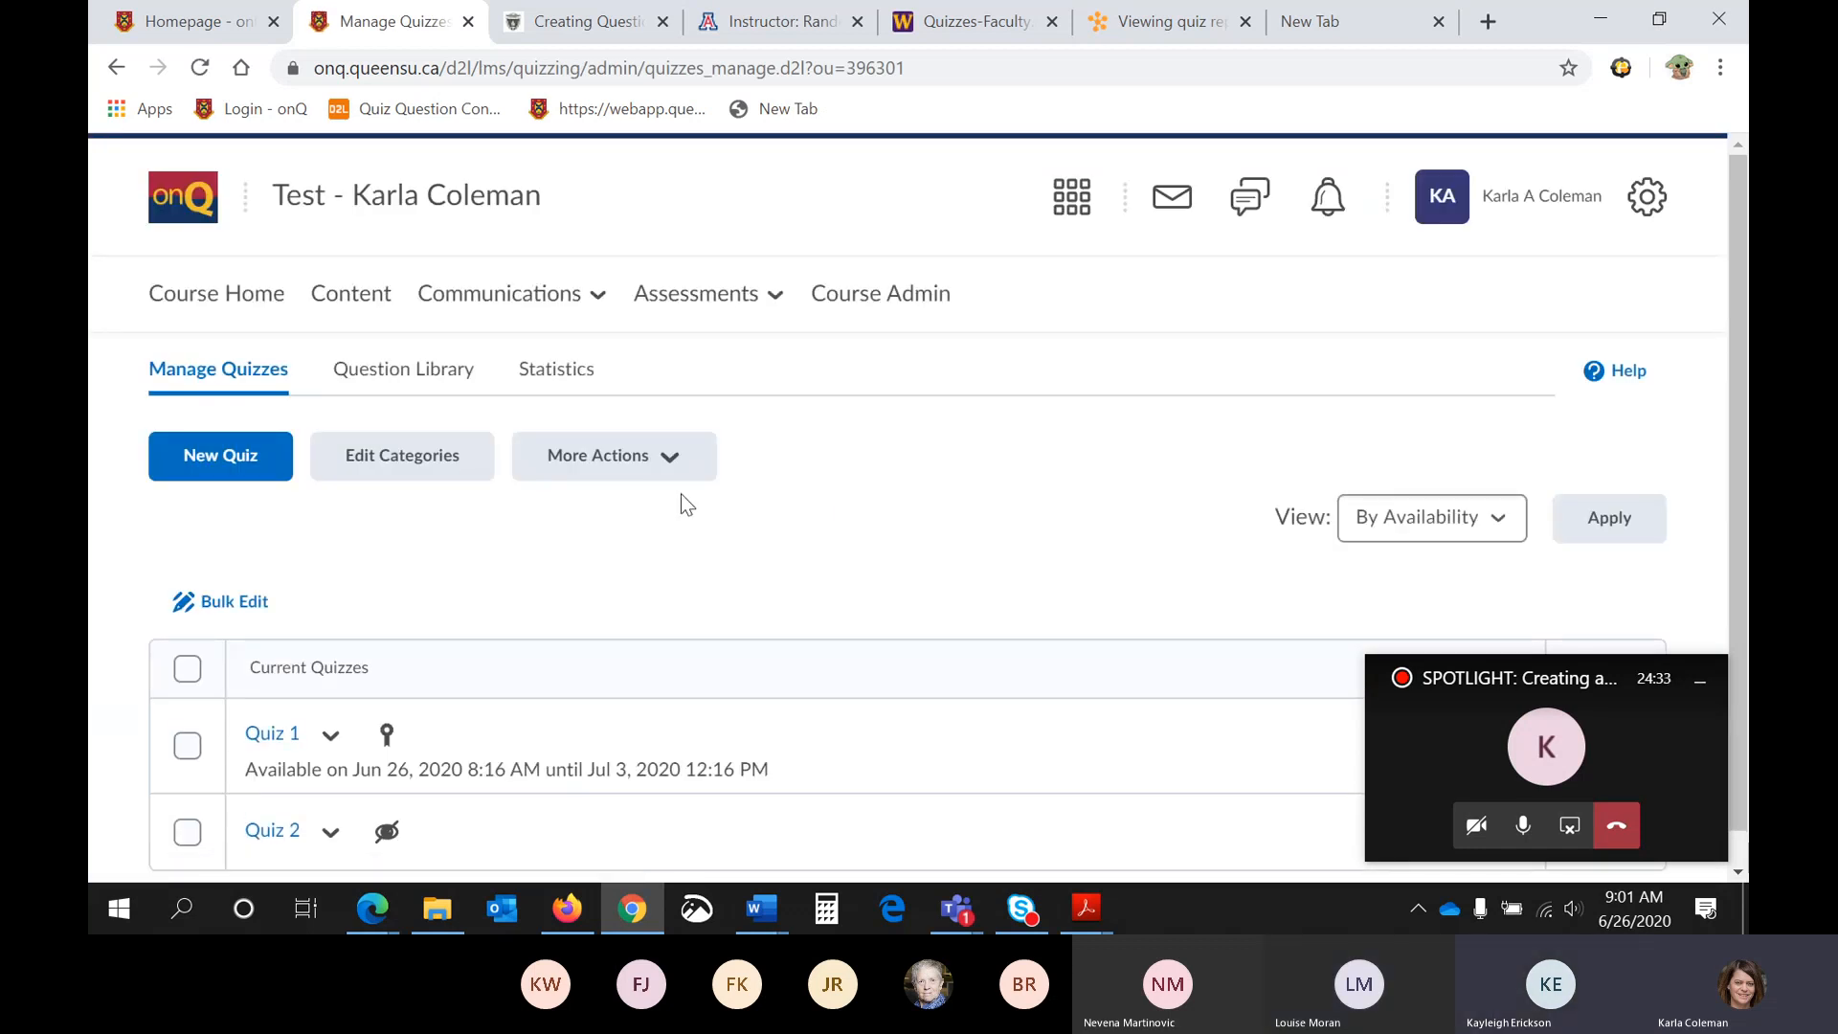
scroll(681, 492, down, 1)
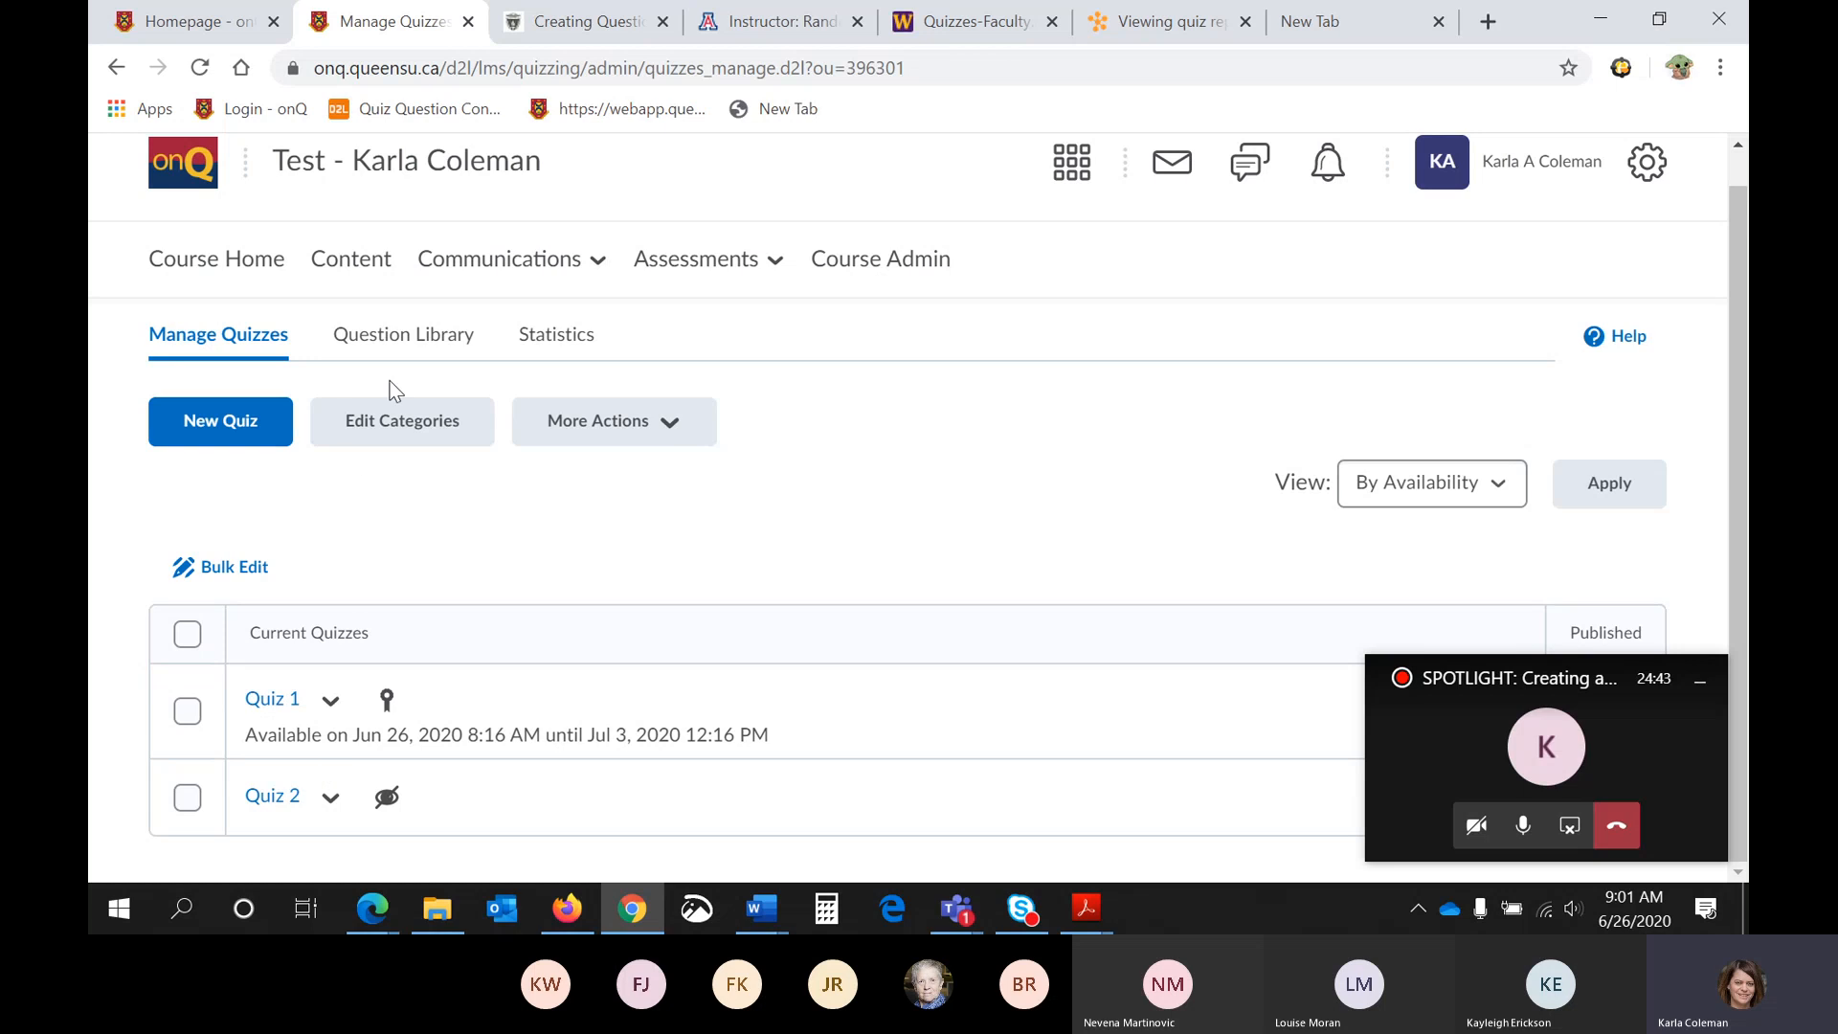
click(402, 343)
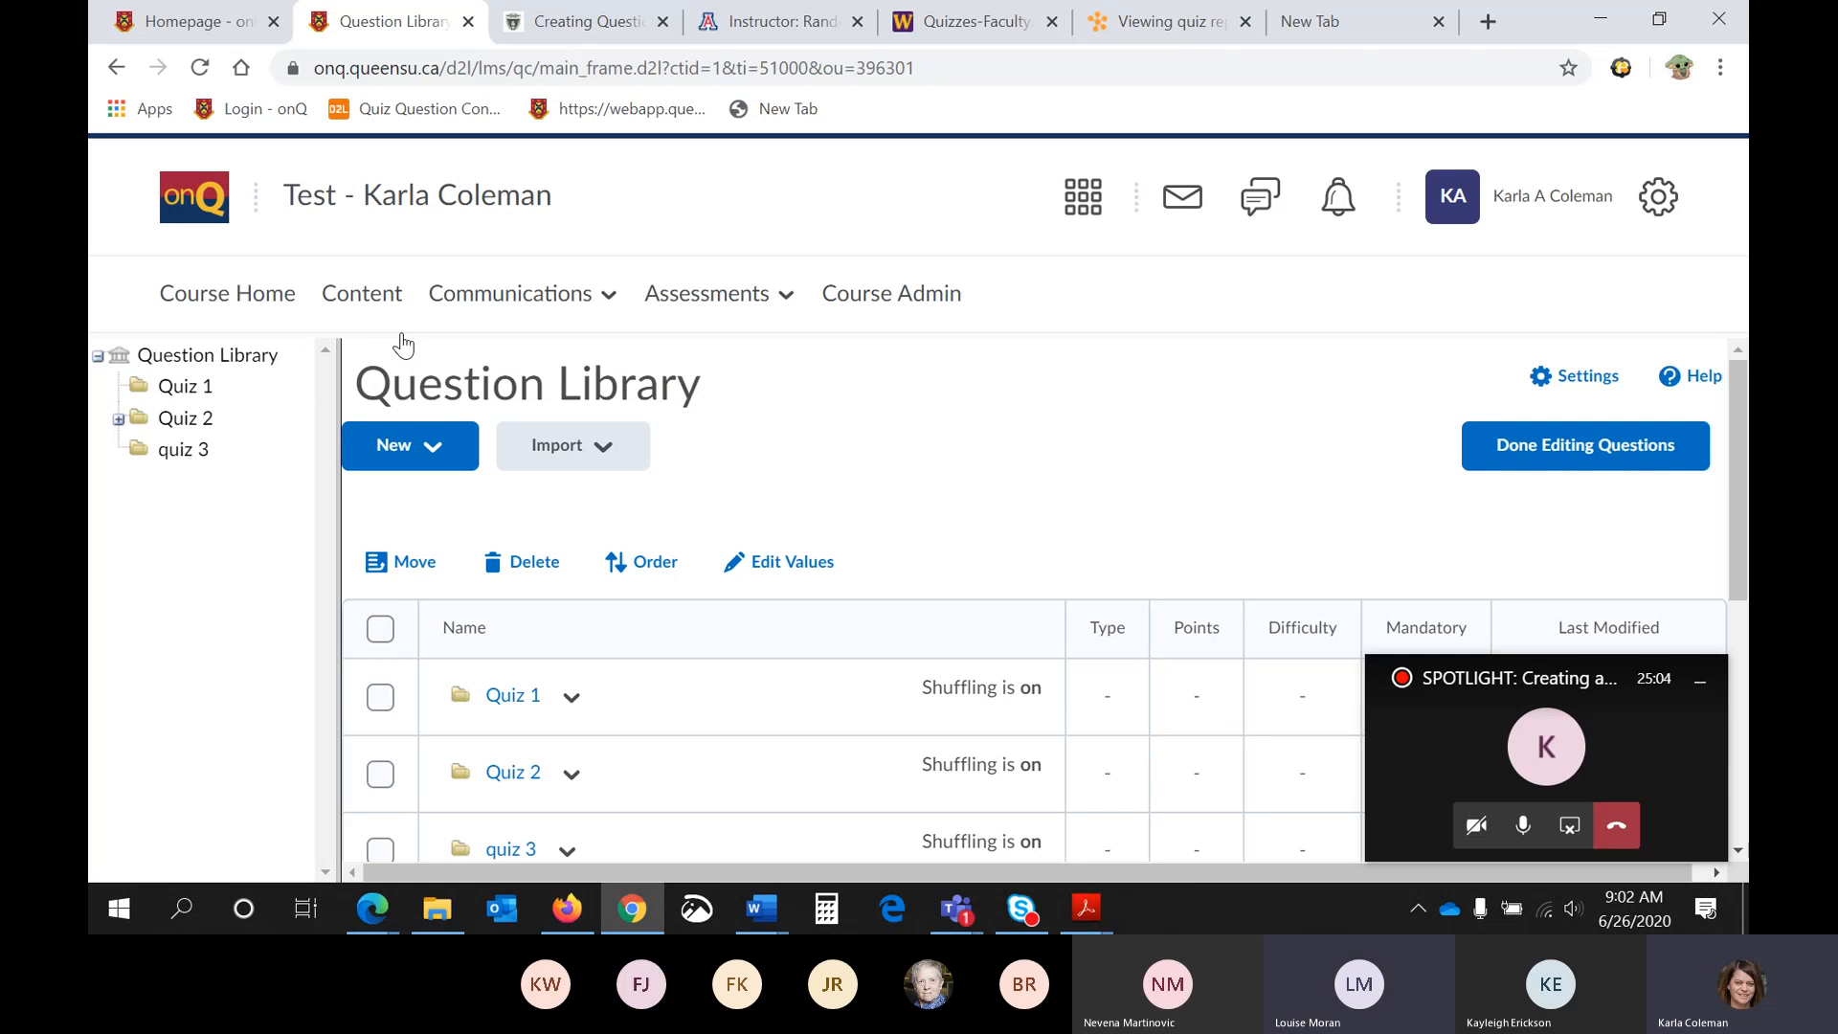
- Look through the sections and questions stored in the Question Library
scroll(877, 480, down, 2)
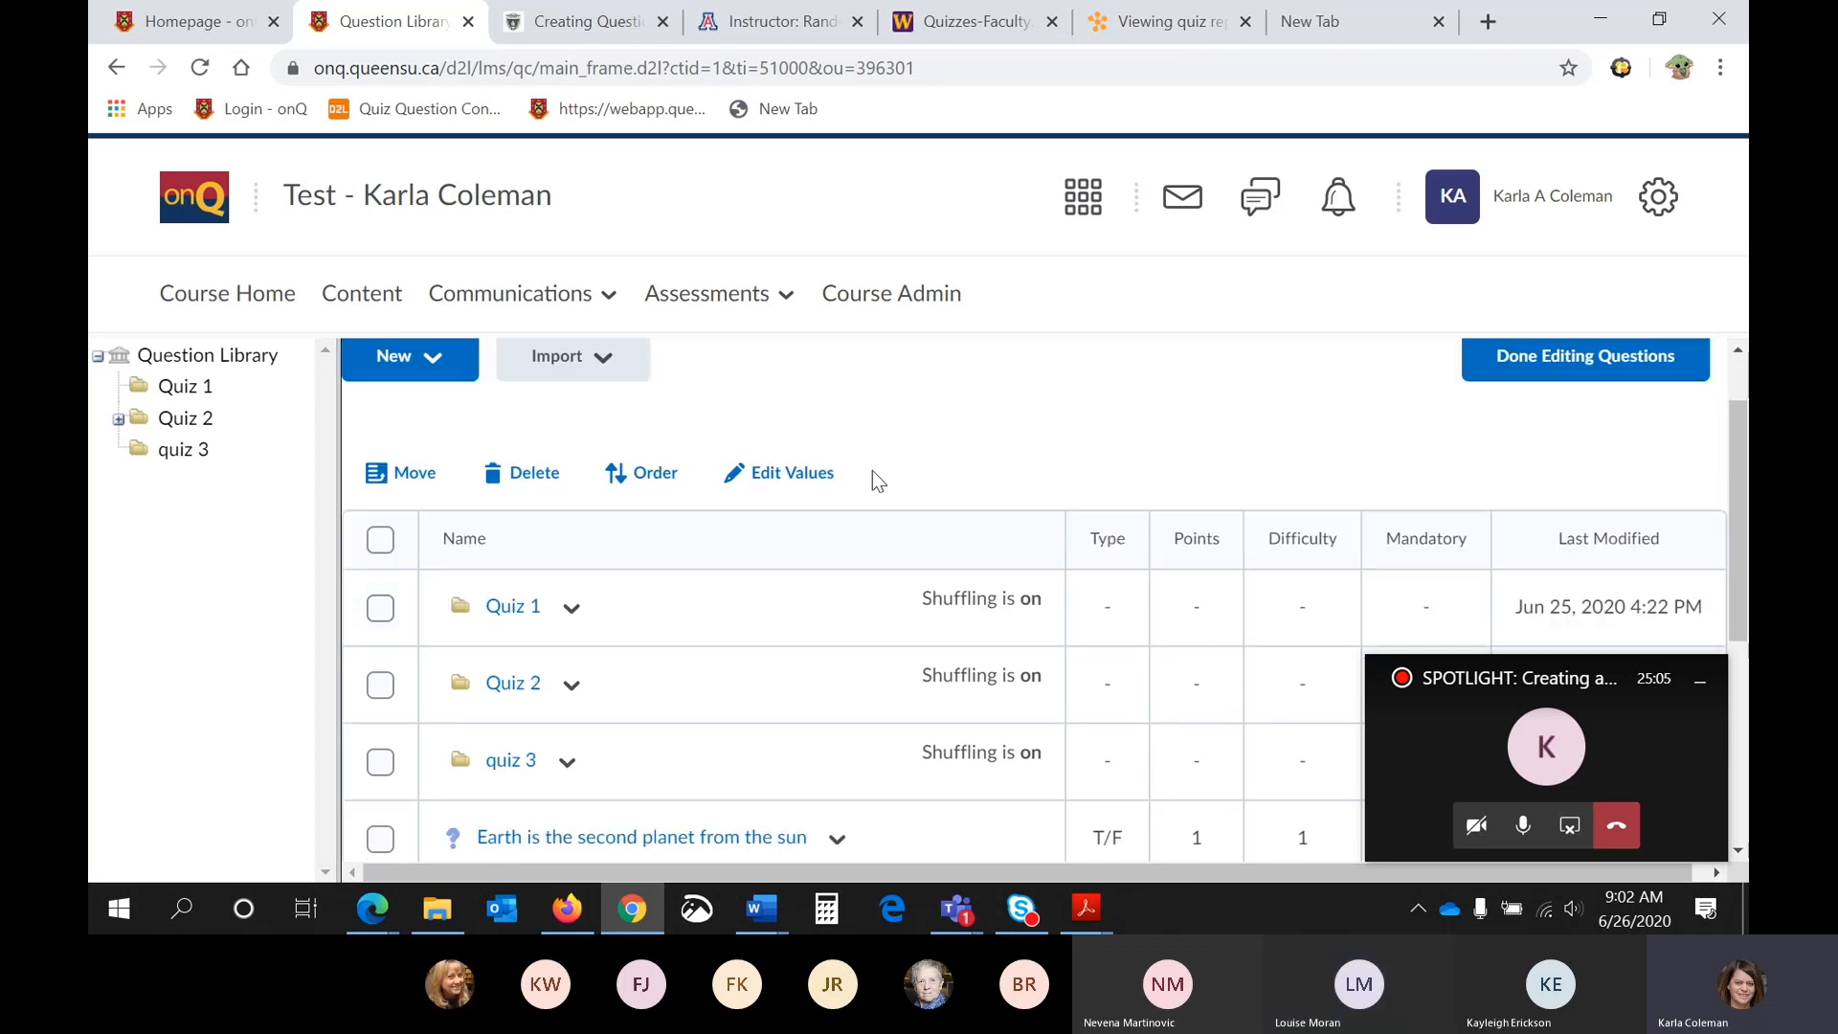
scroll(871, 476, down, 3)
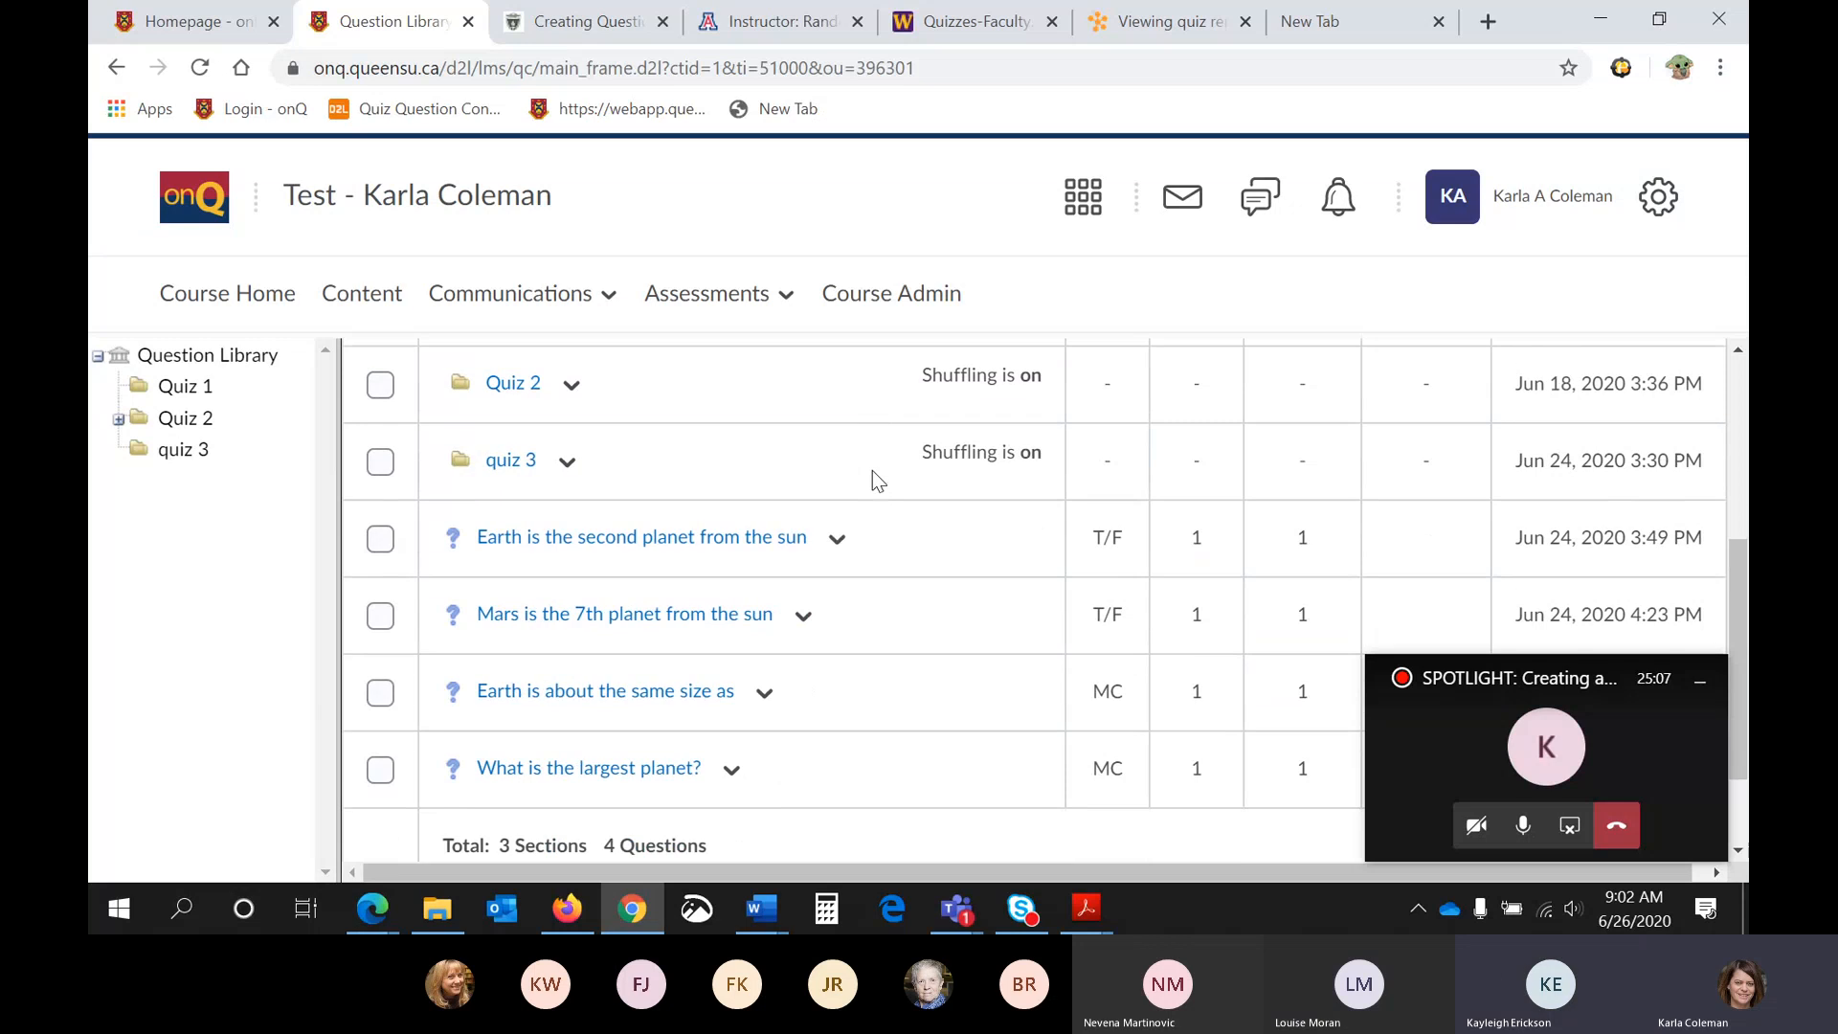
scroll(872, 476, up, 5)
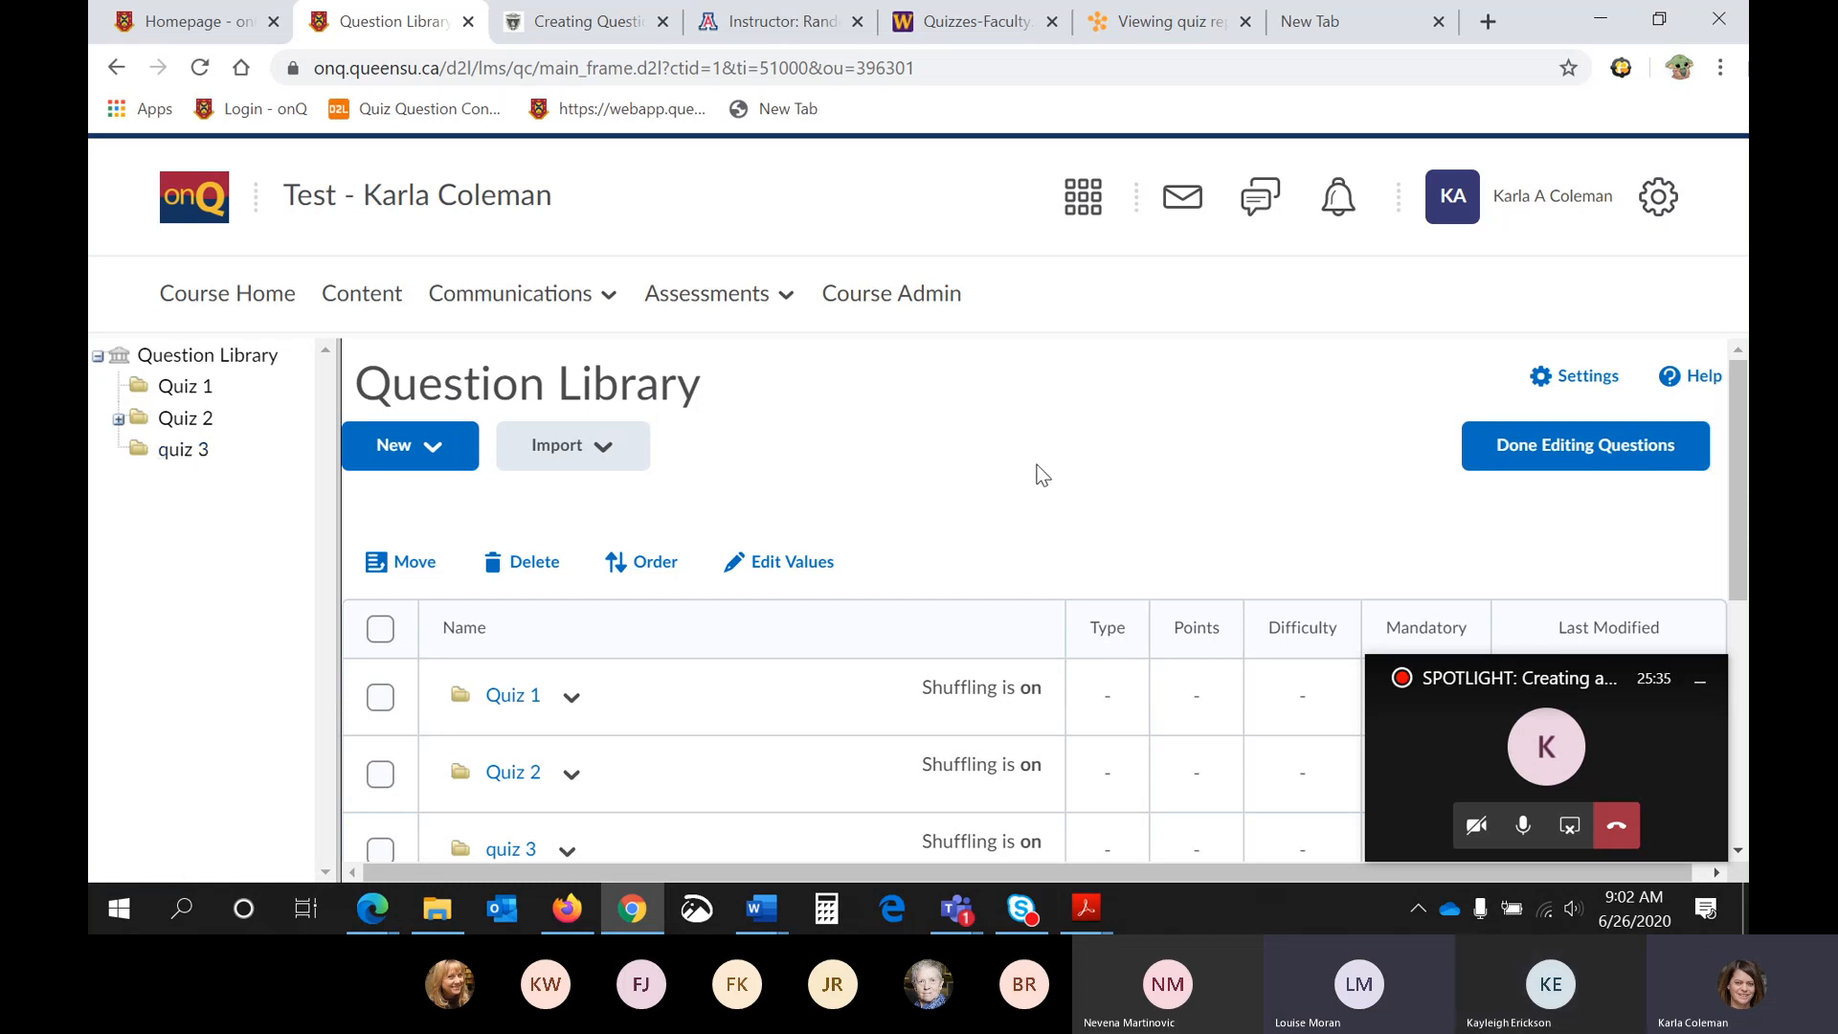
scroll(1042, 474, down, 4)
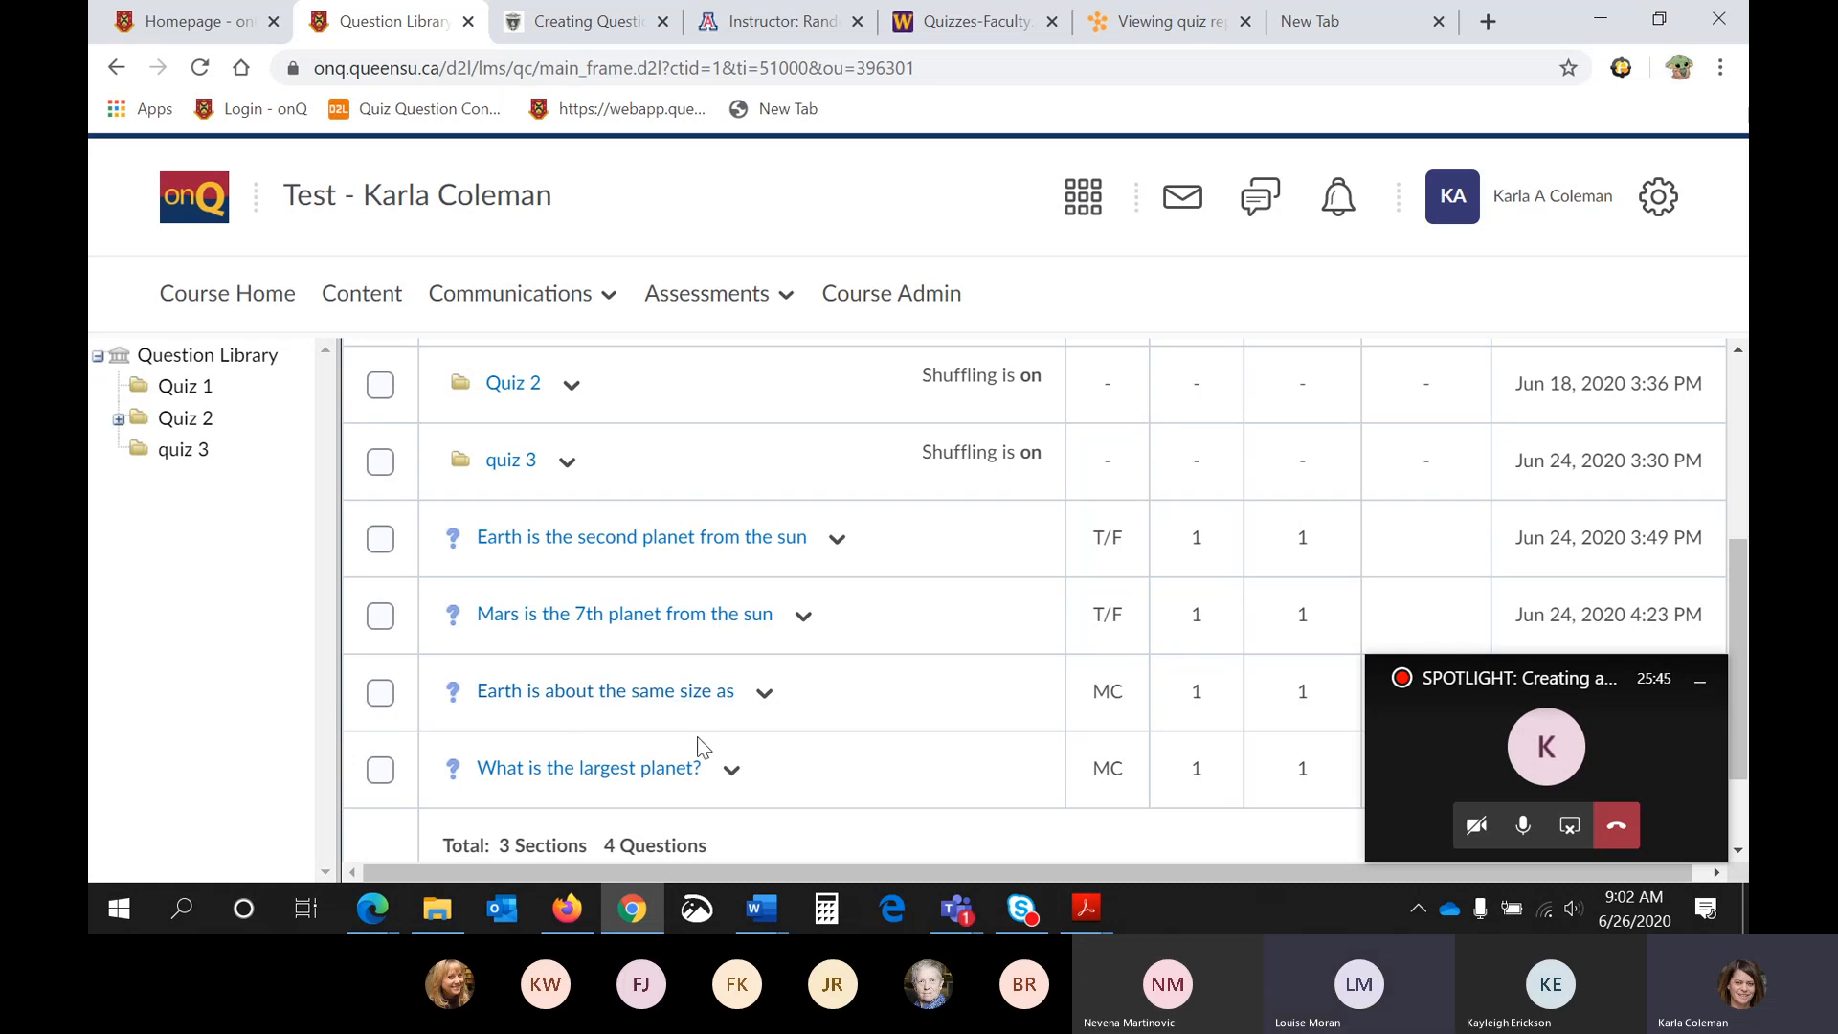
scroll(697, 738, up, 5)
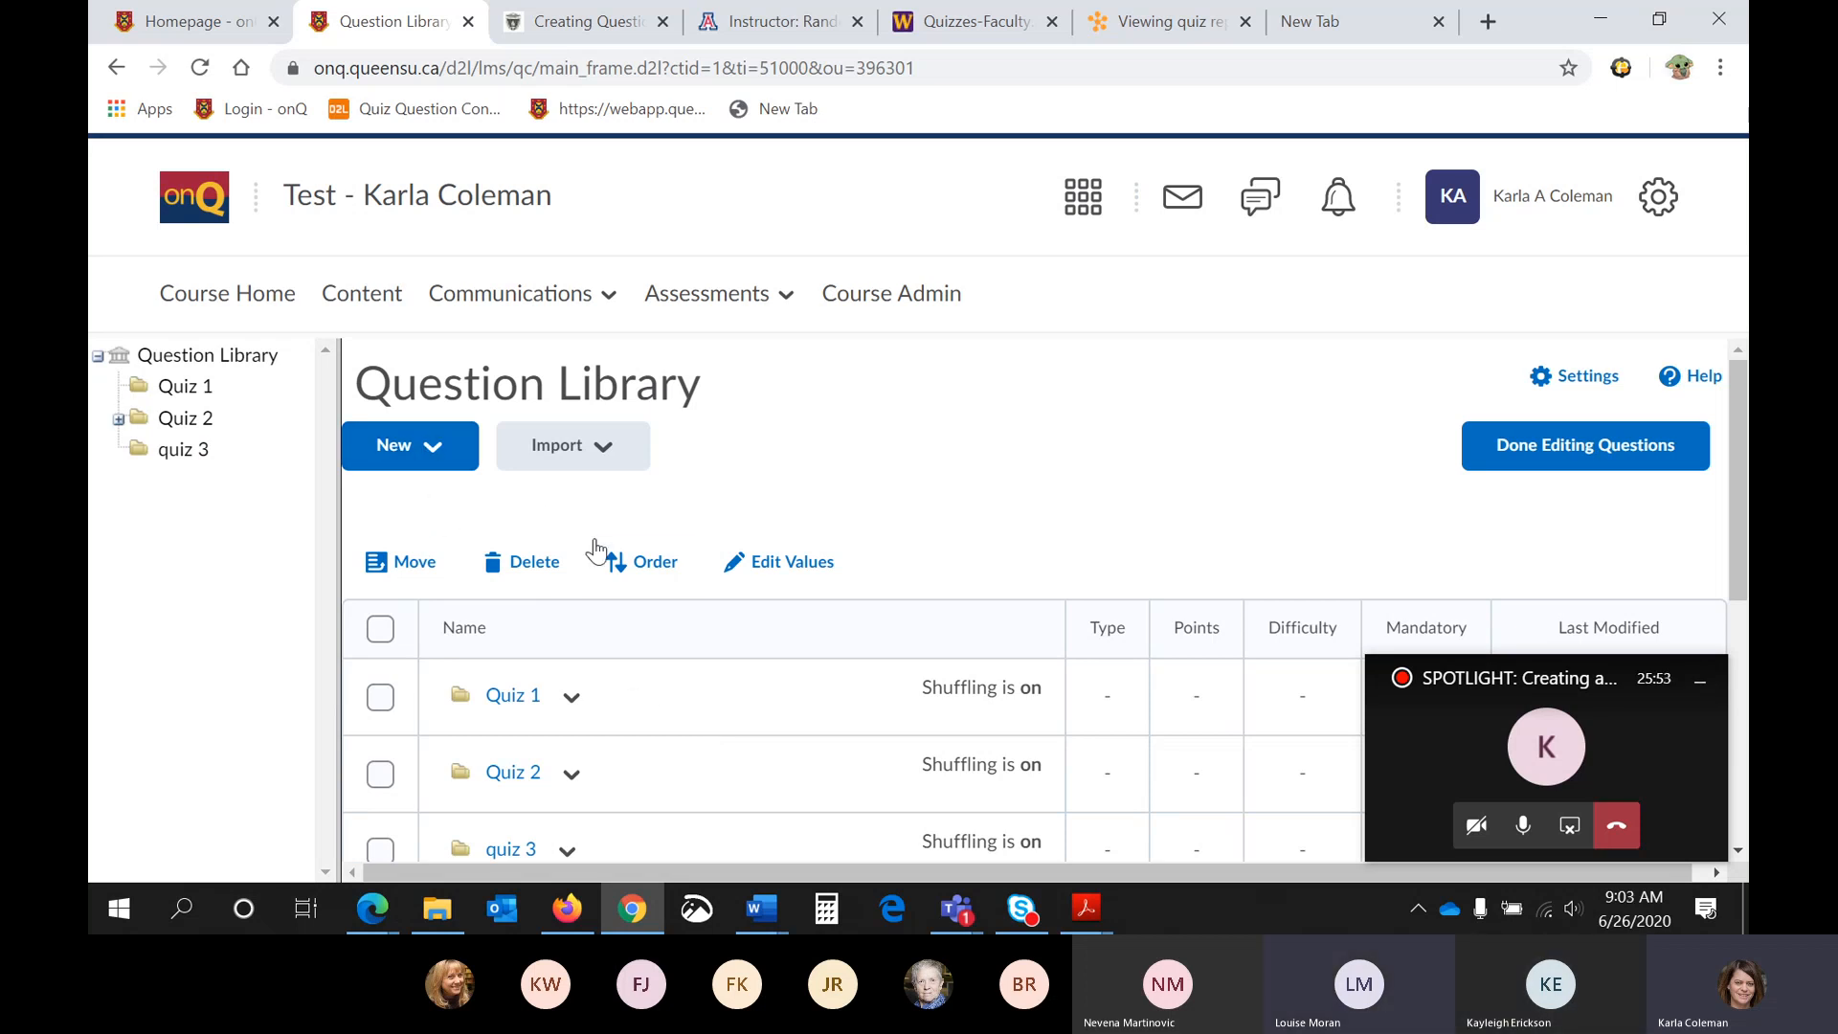
- Review the available question types, and start a new section titled "Test 2" in the Question Library
click(440, 468)
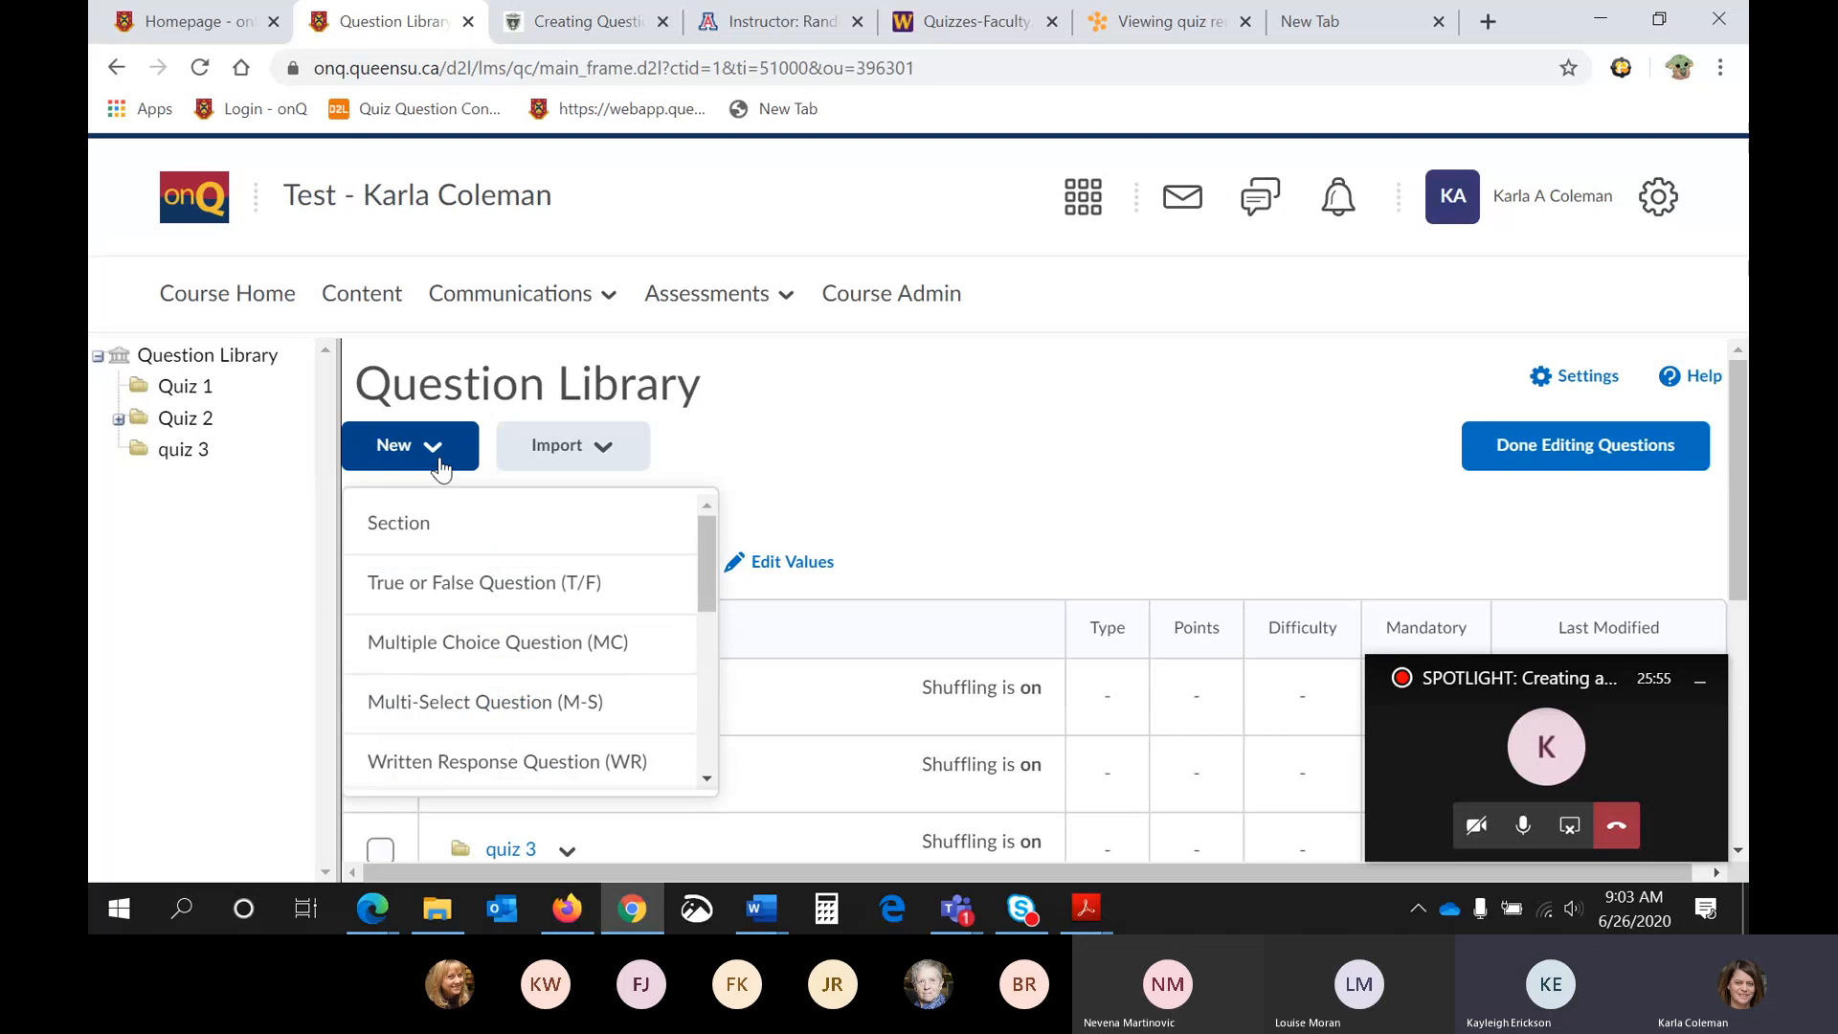
scroll(479, 575, down, 5)
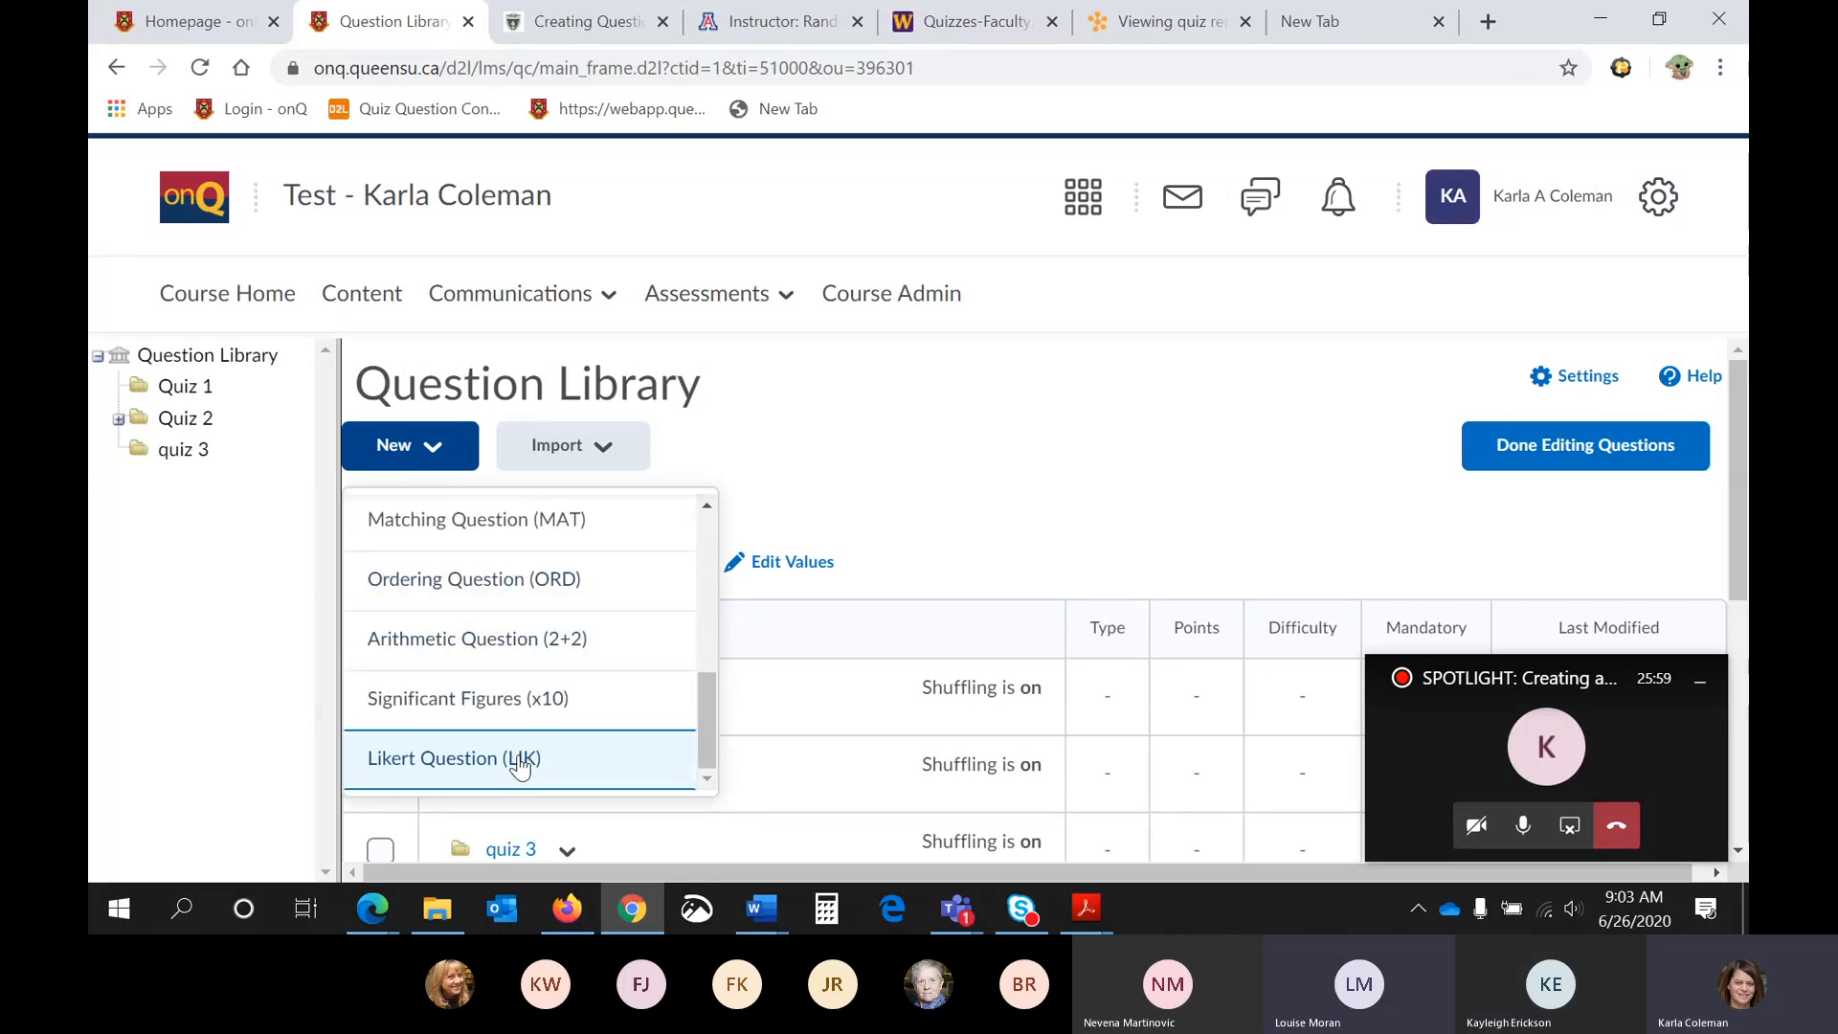
scroll(520, 766, up, 3)
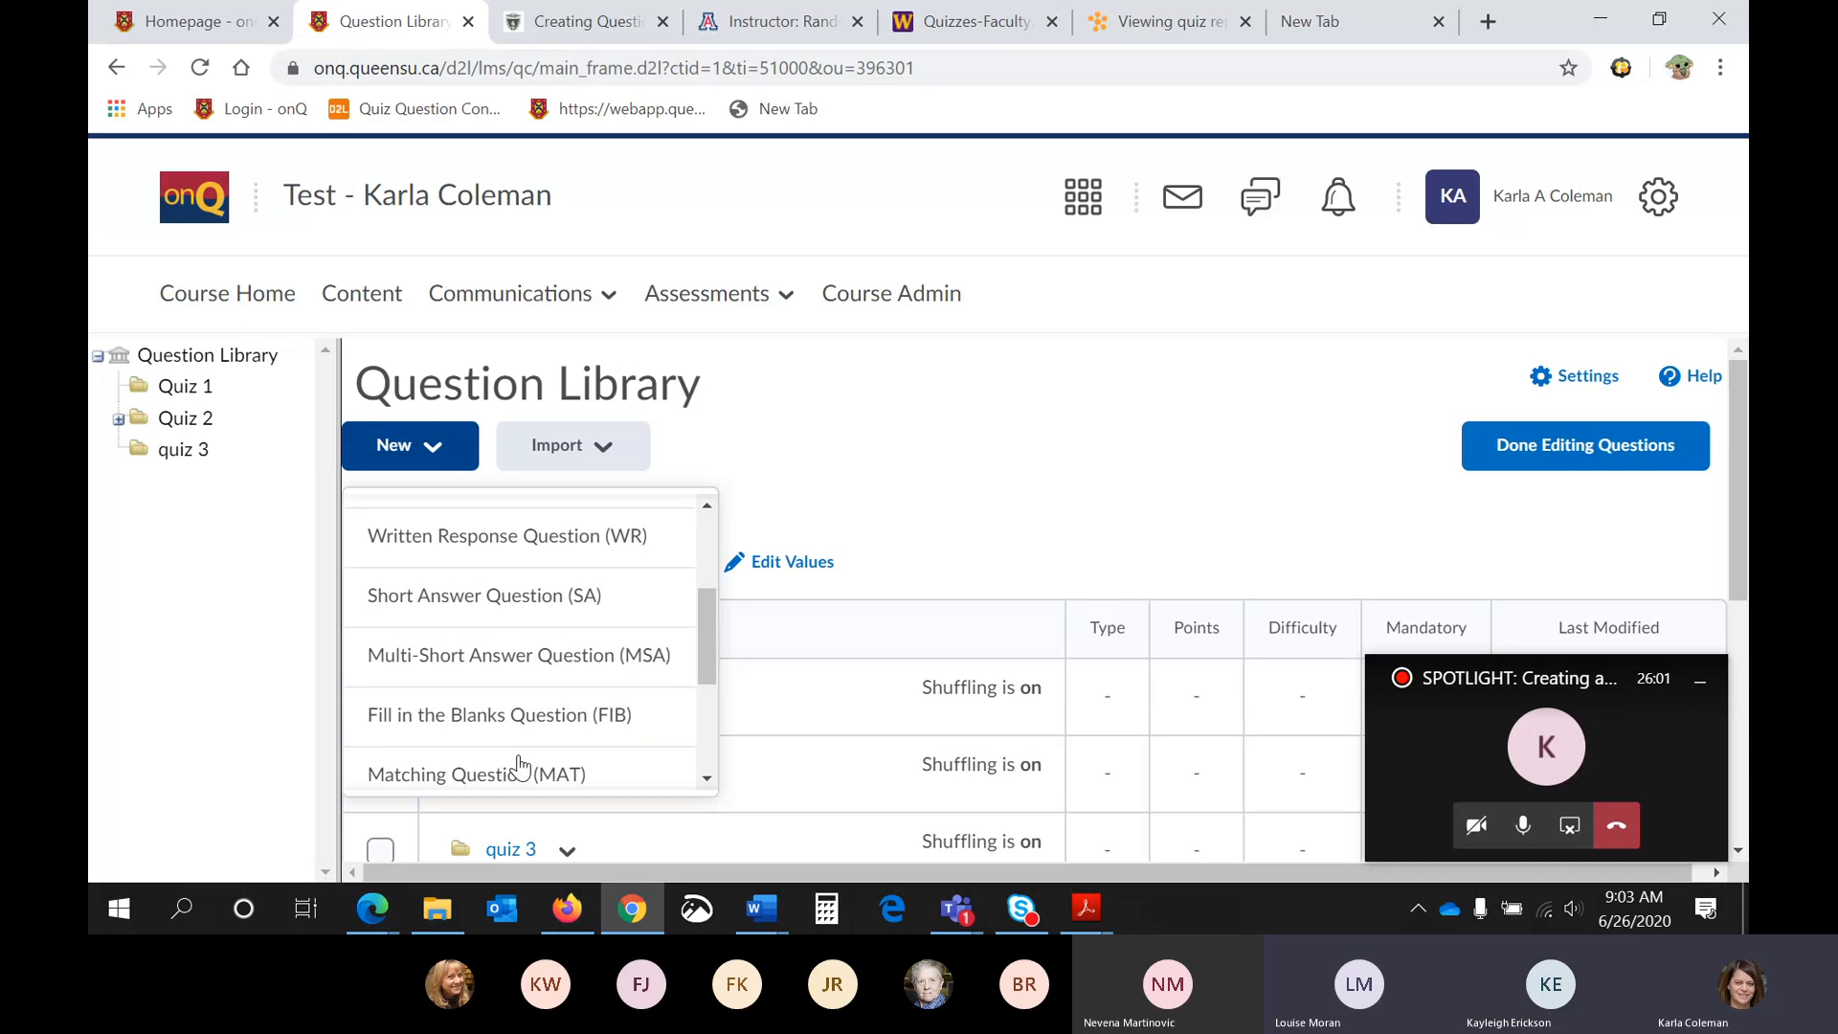
scroll(520, 766, up, 2)
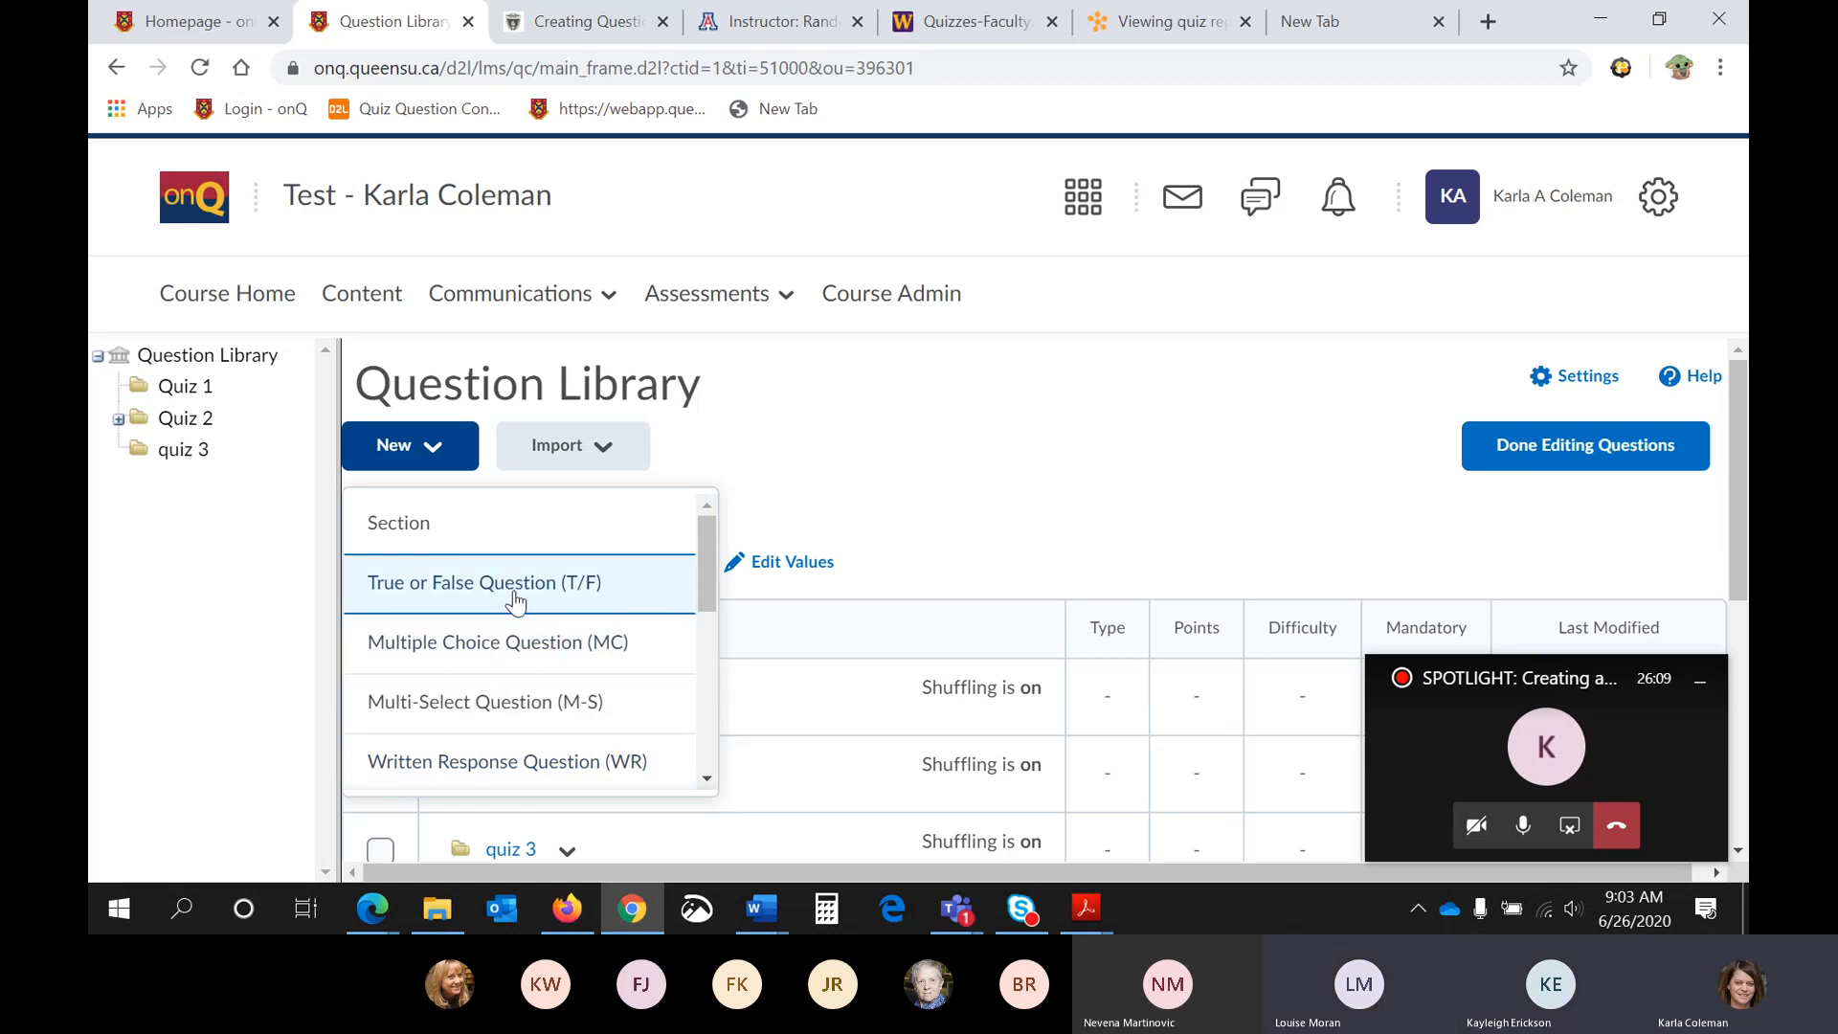
click(484, 522)
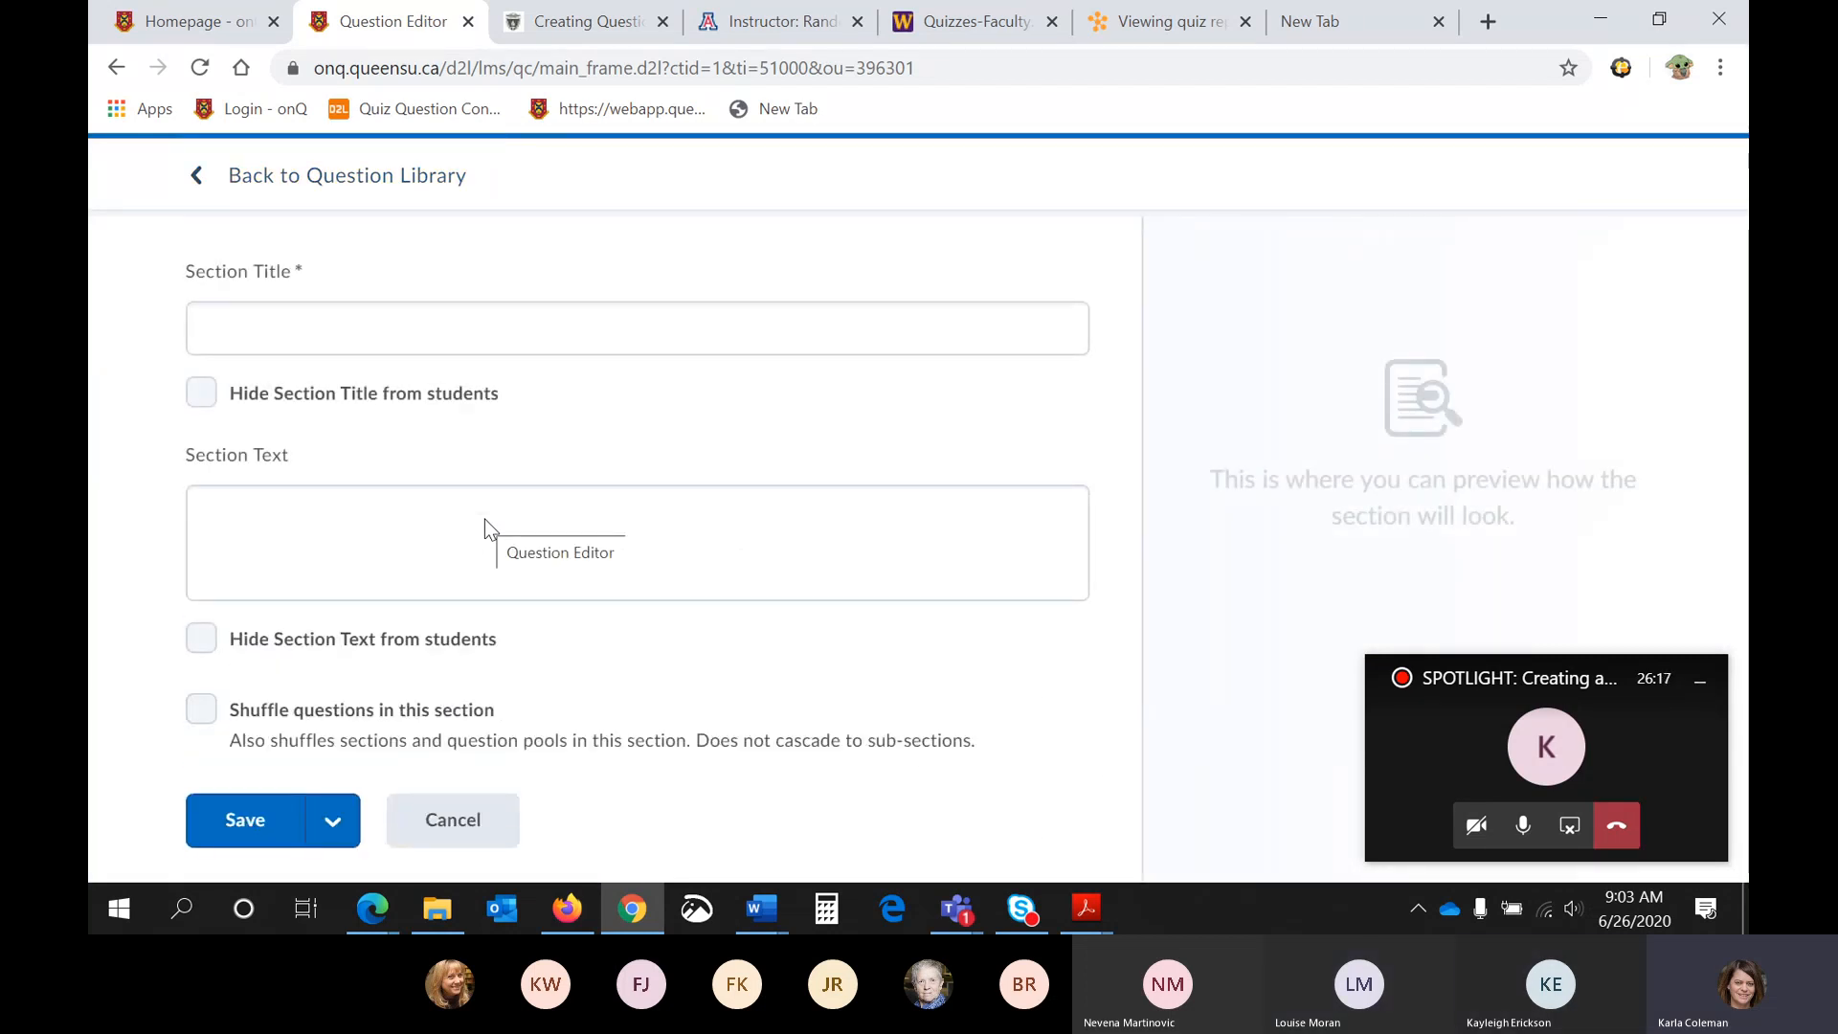
click(502, 325)
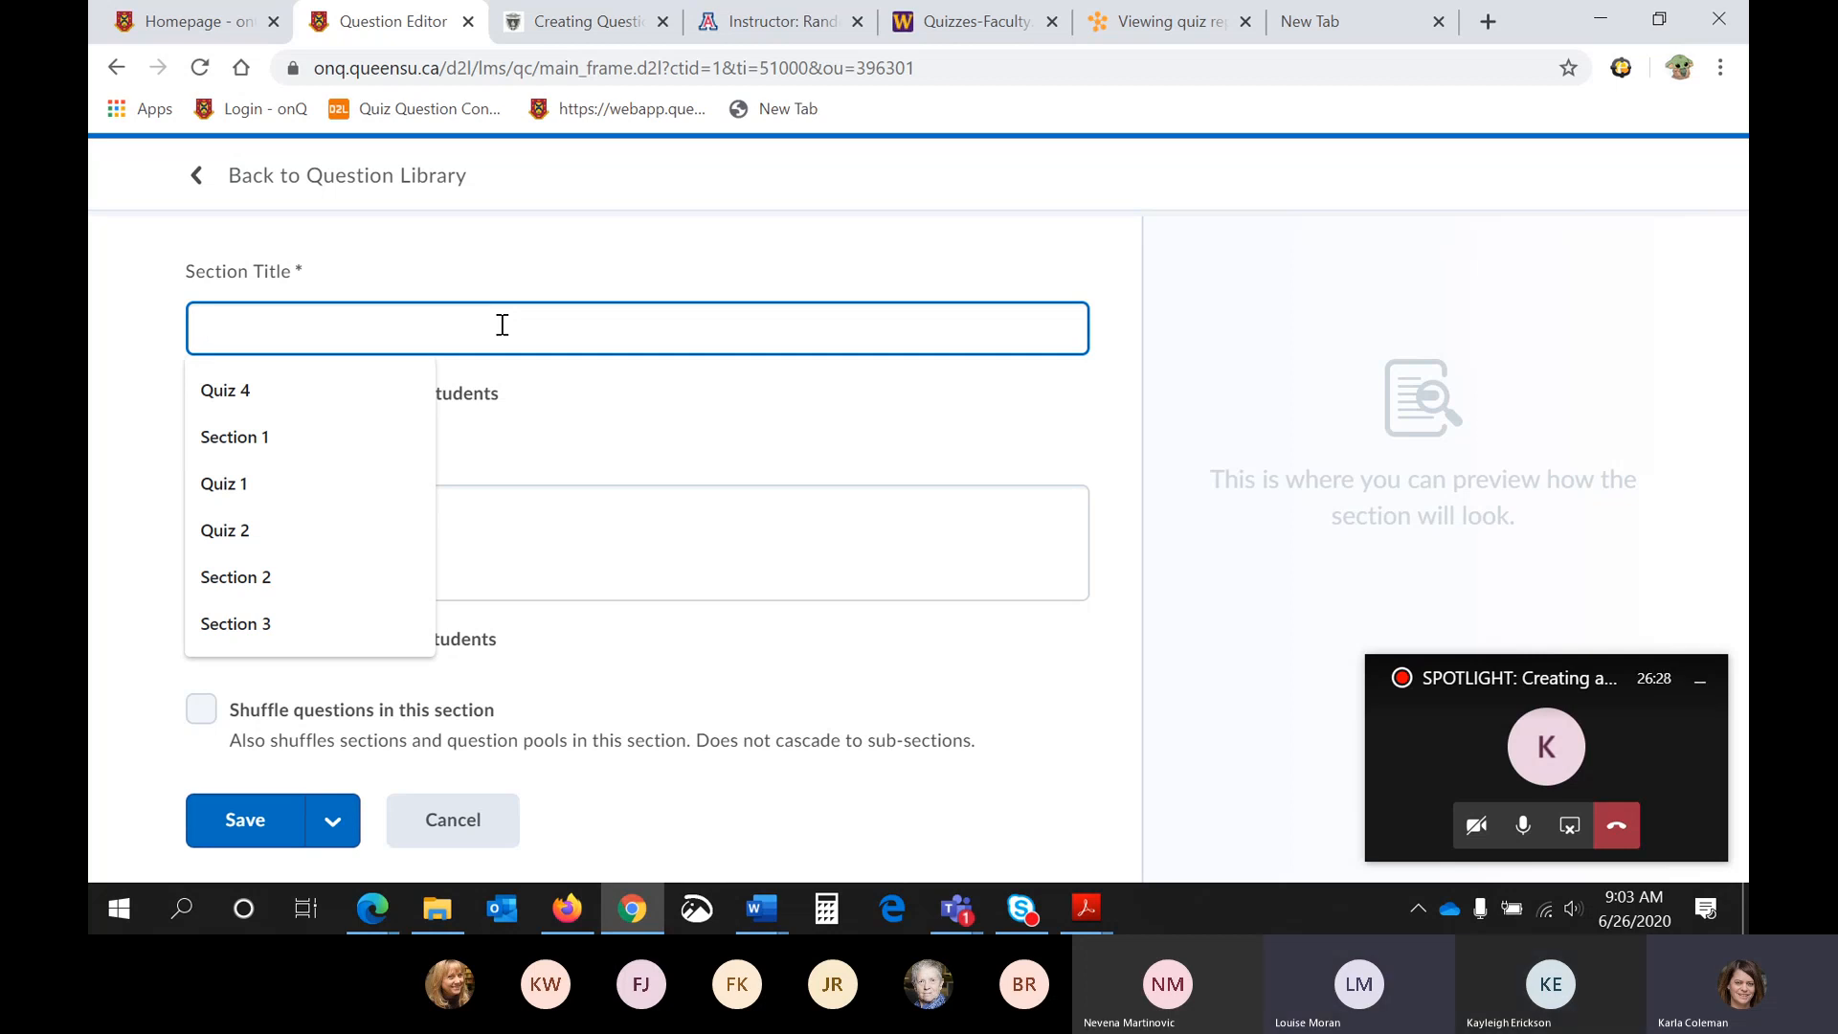
text(Test )
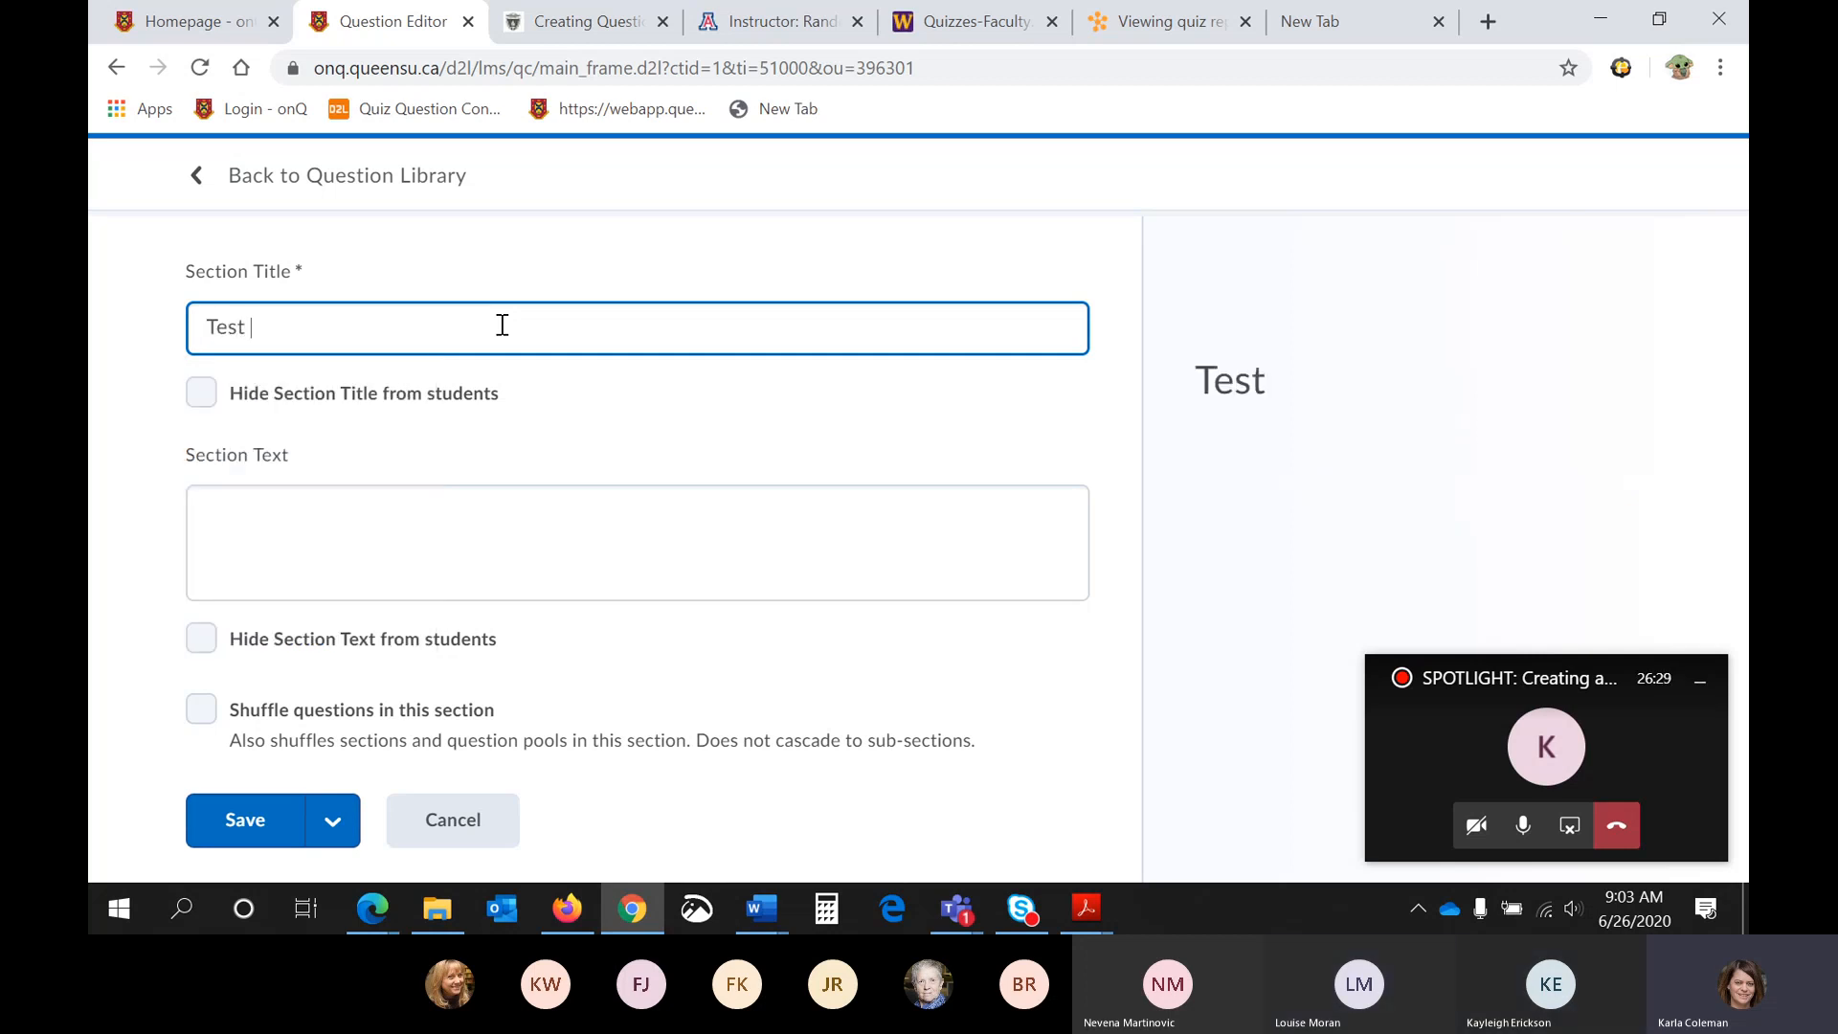
text(2)
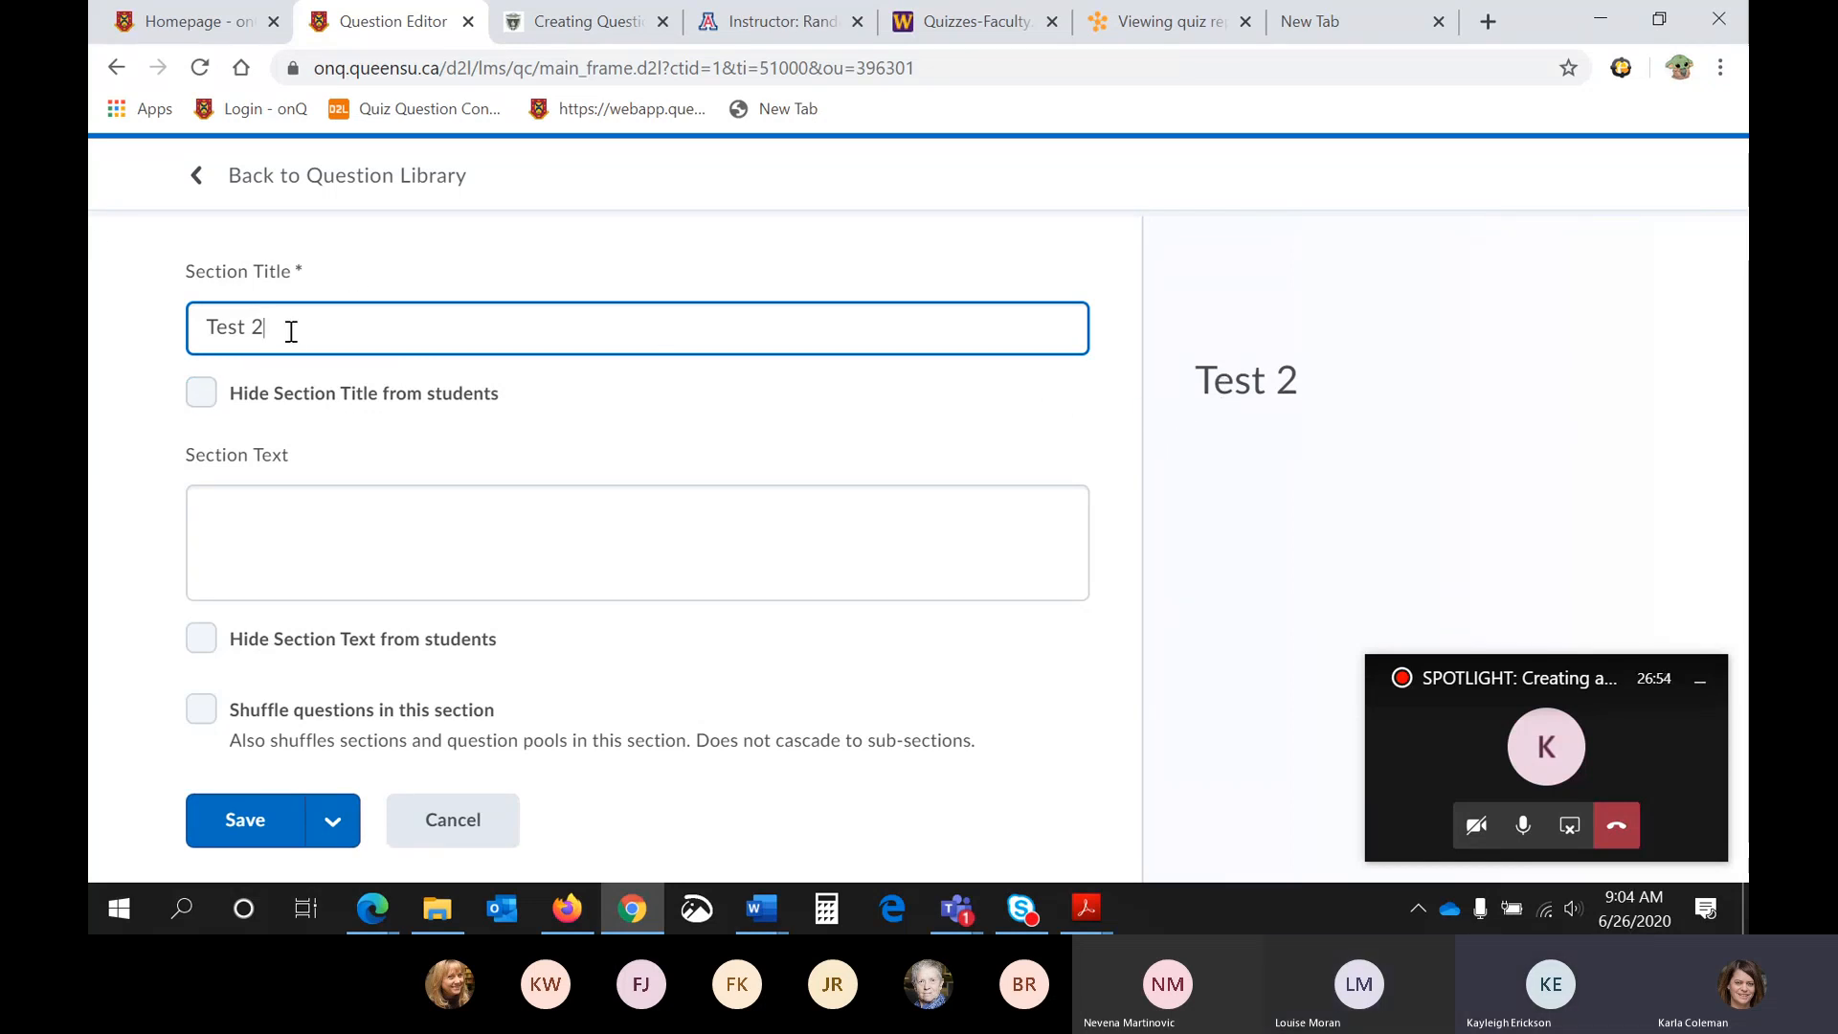
- Try hiding the section title from students, show it again, and enter "Hello" as the section text
click(201, 393)
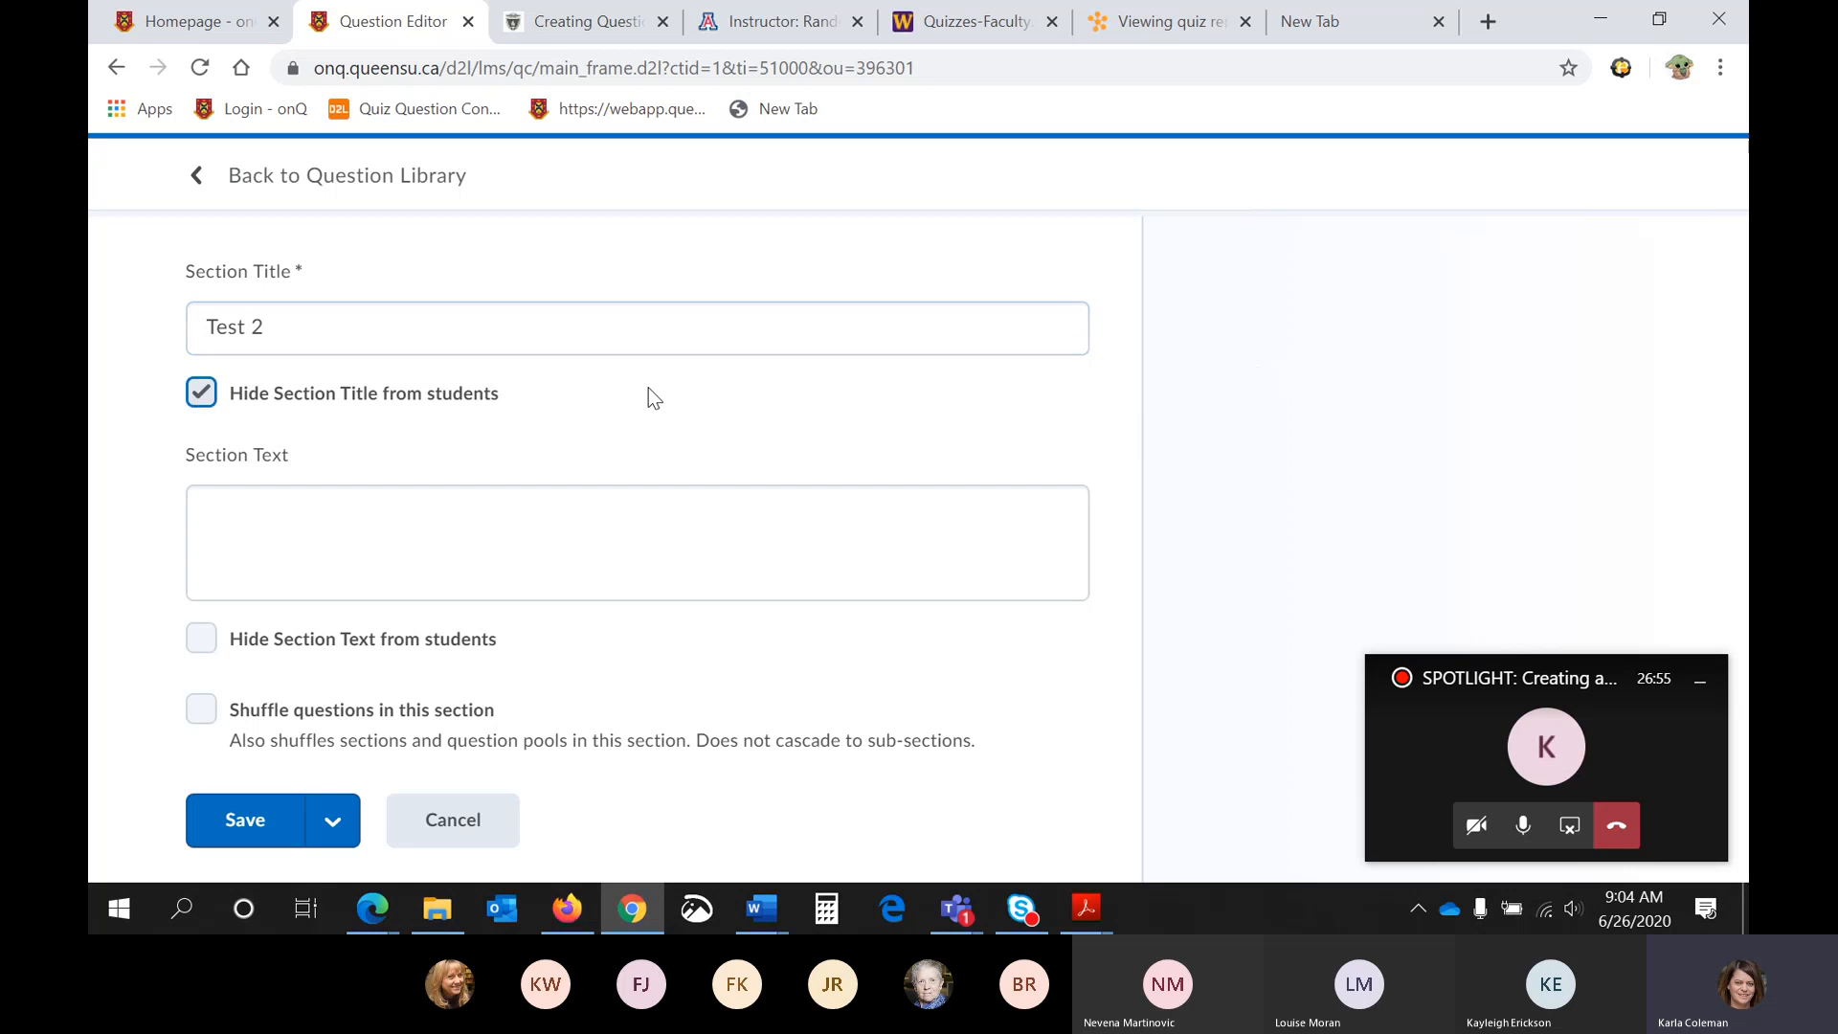
click(880, 499)
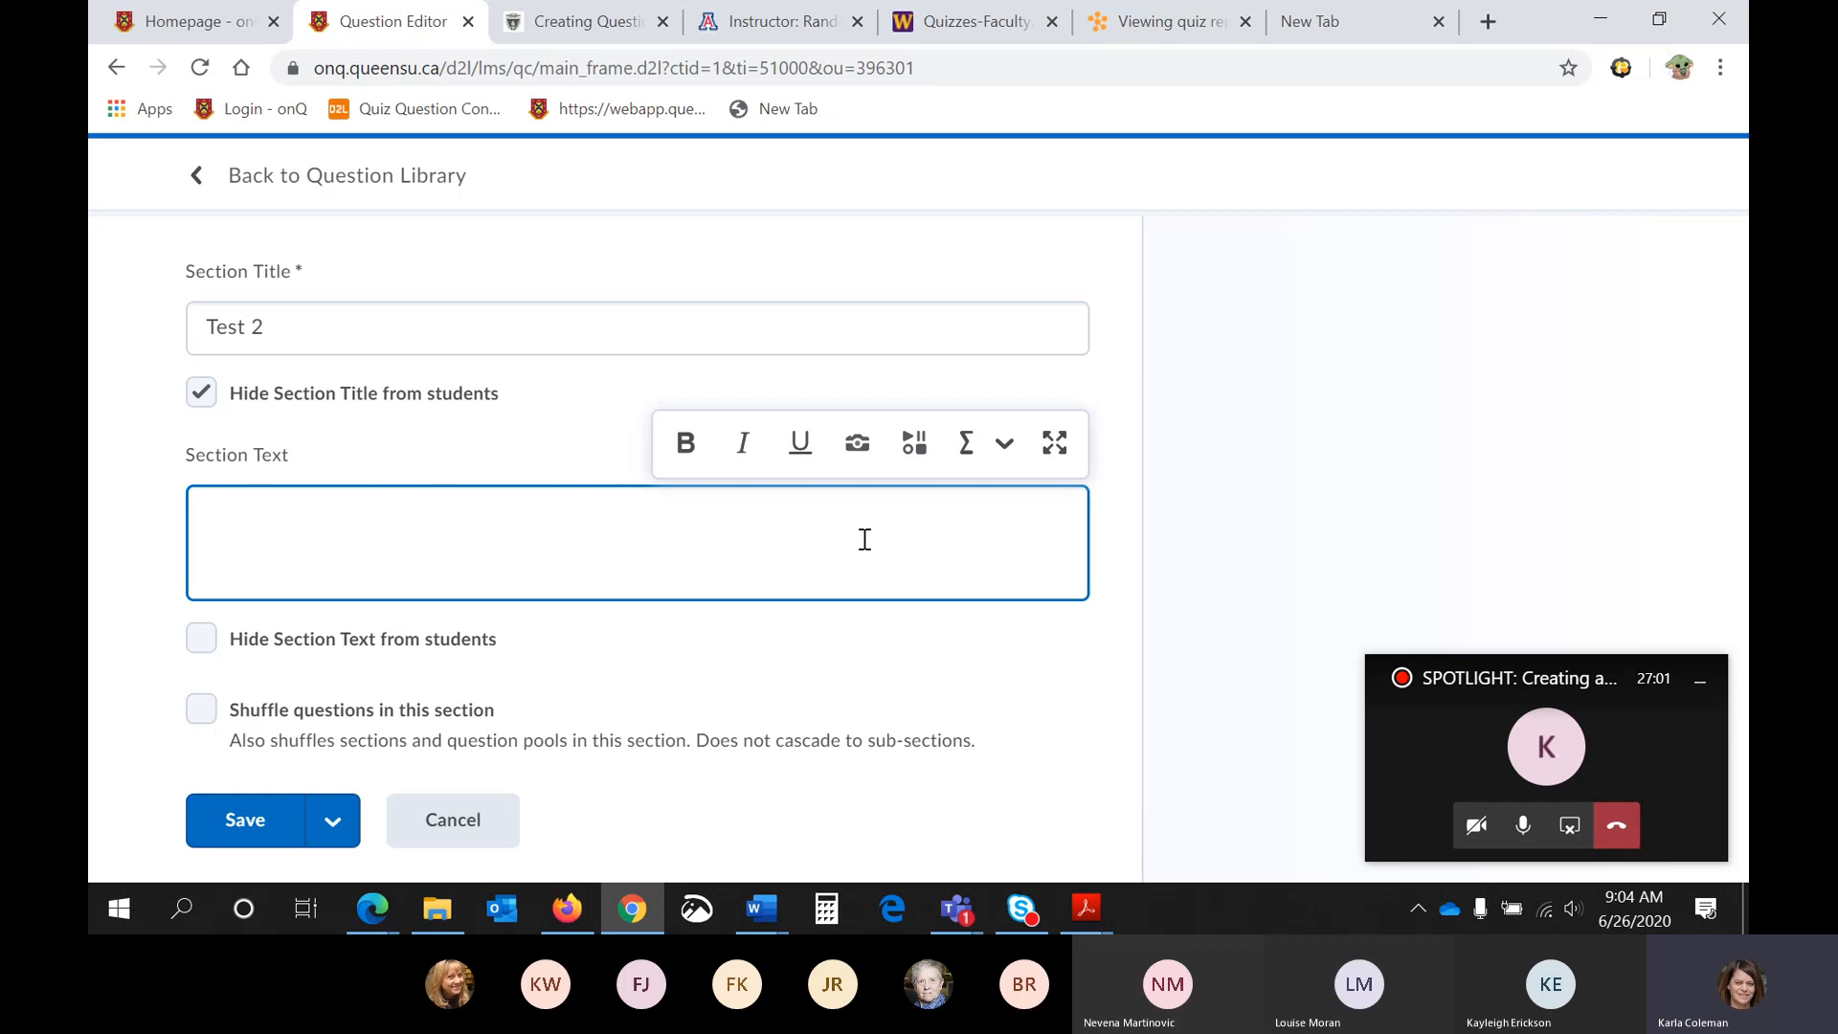
click(201, 392)
click(361, 526)
text(Hello)
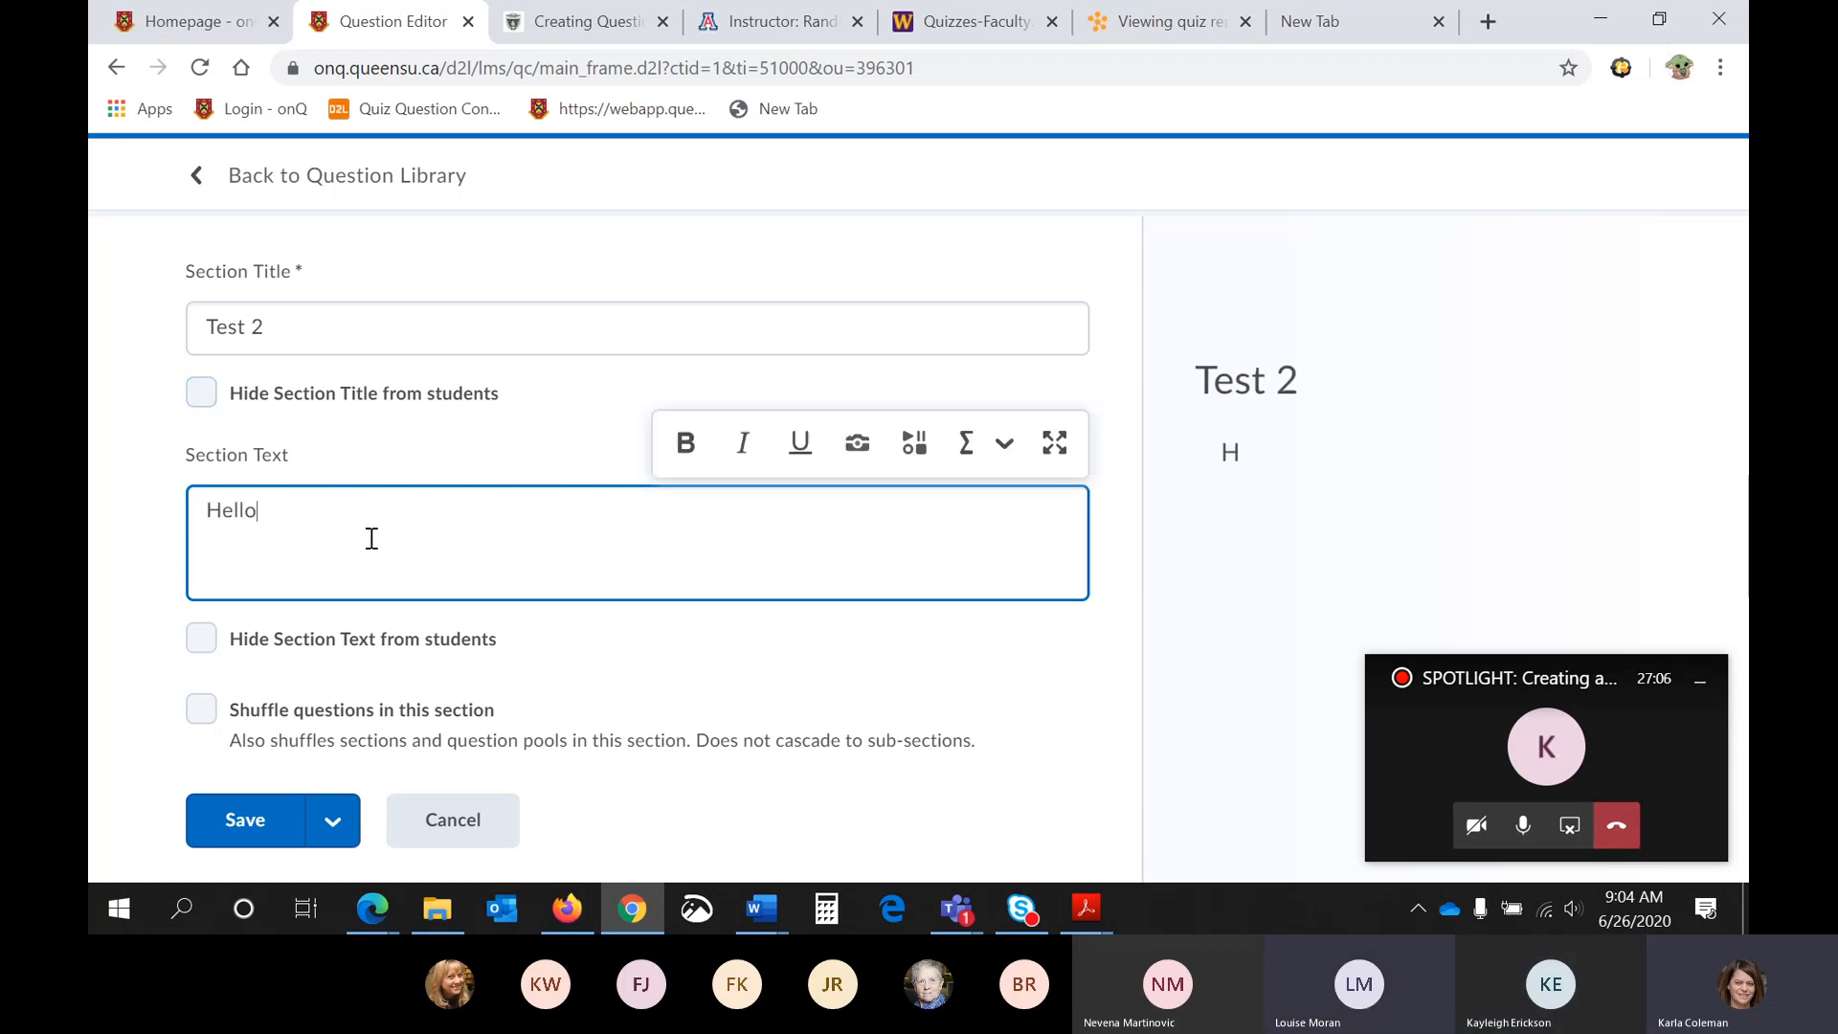
- Hide both the section title and the section text from students, and discard the new section
click(1332, 495)
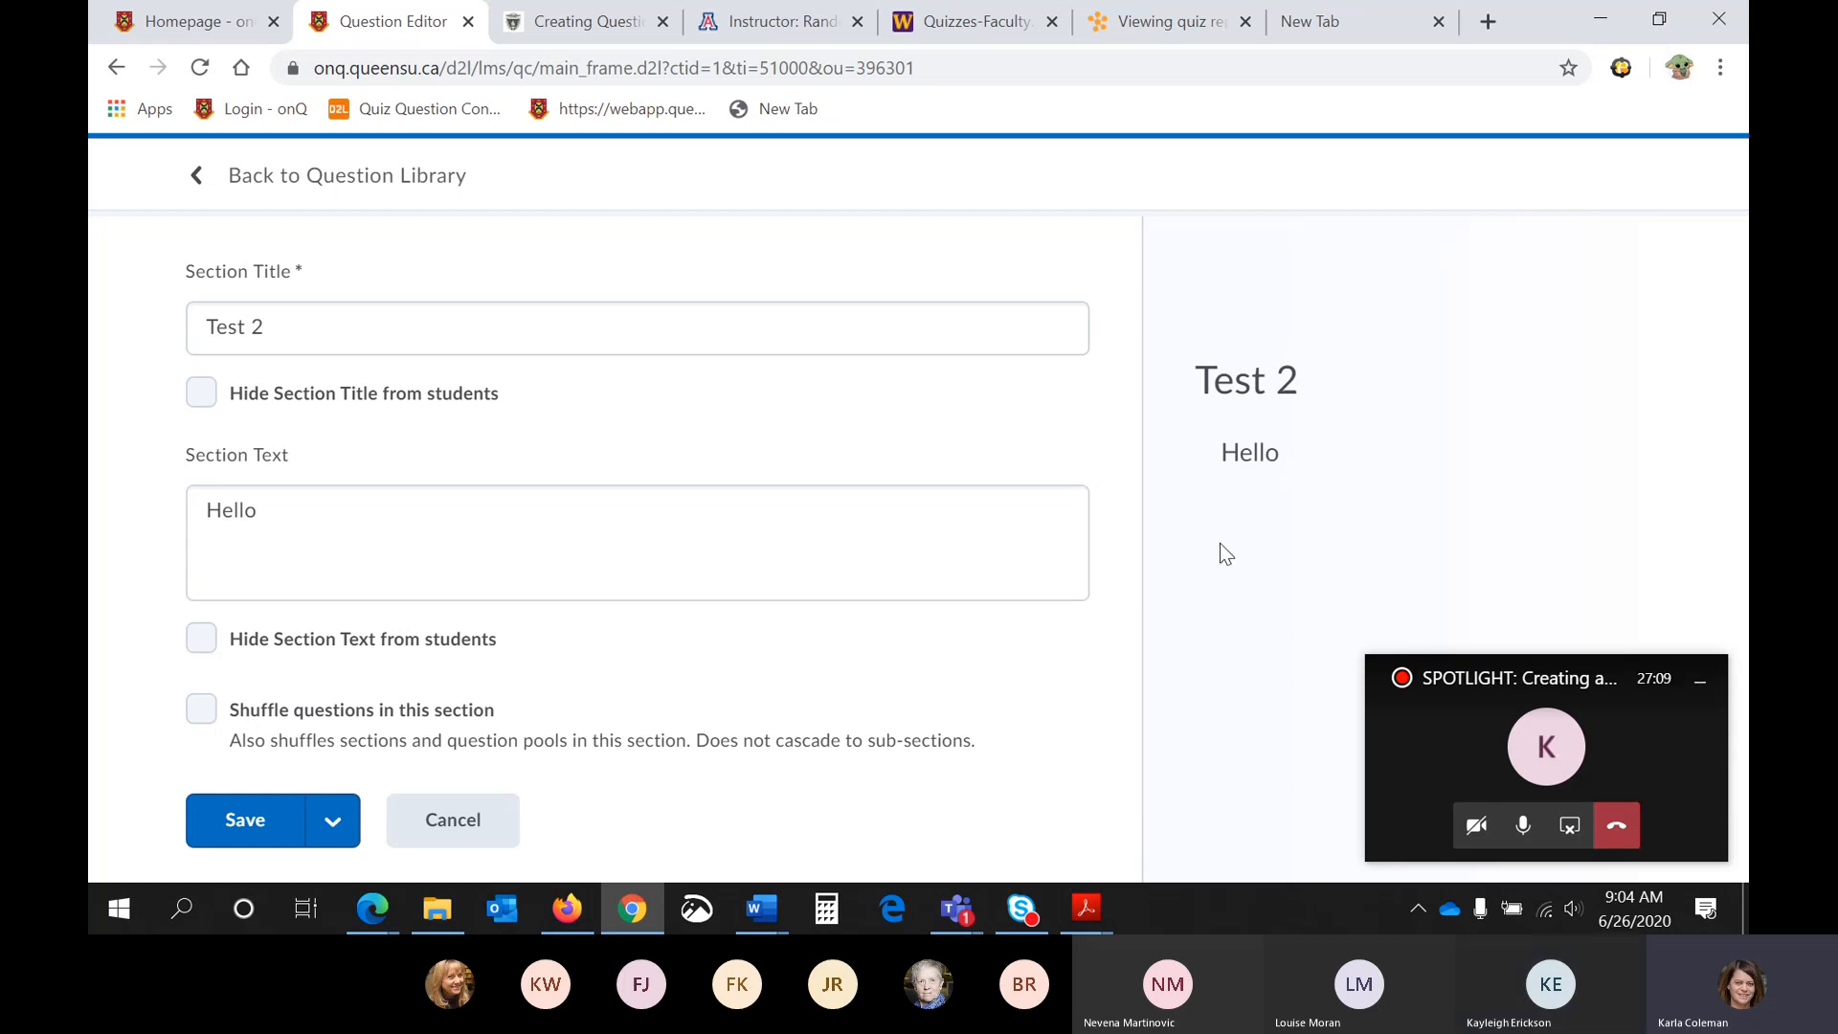
click(823, 589)
click(203, 394)
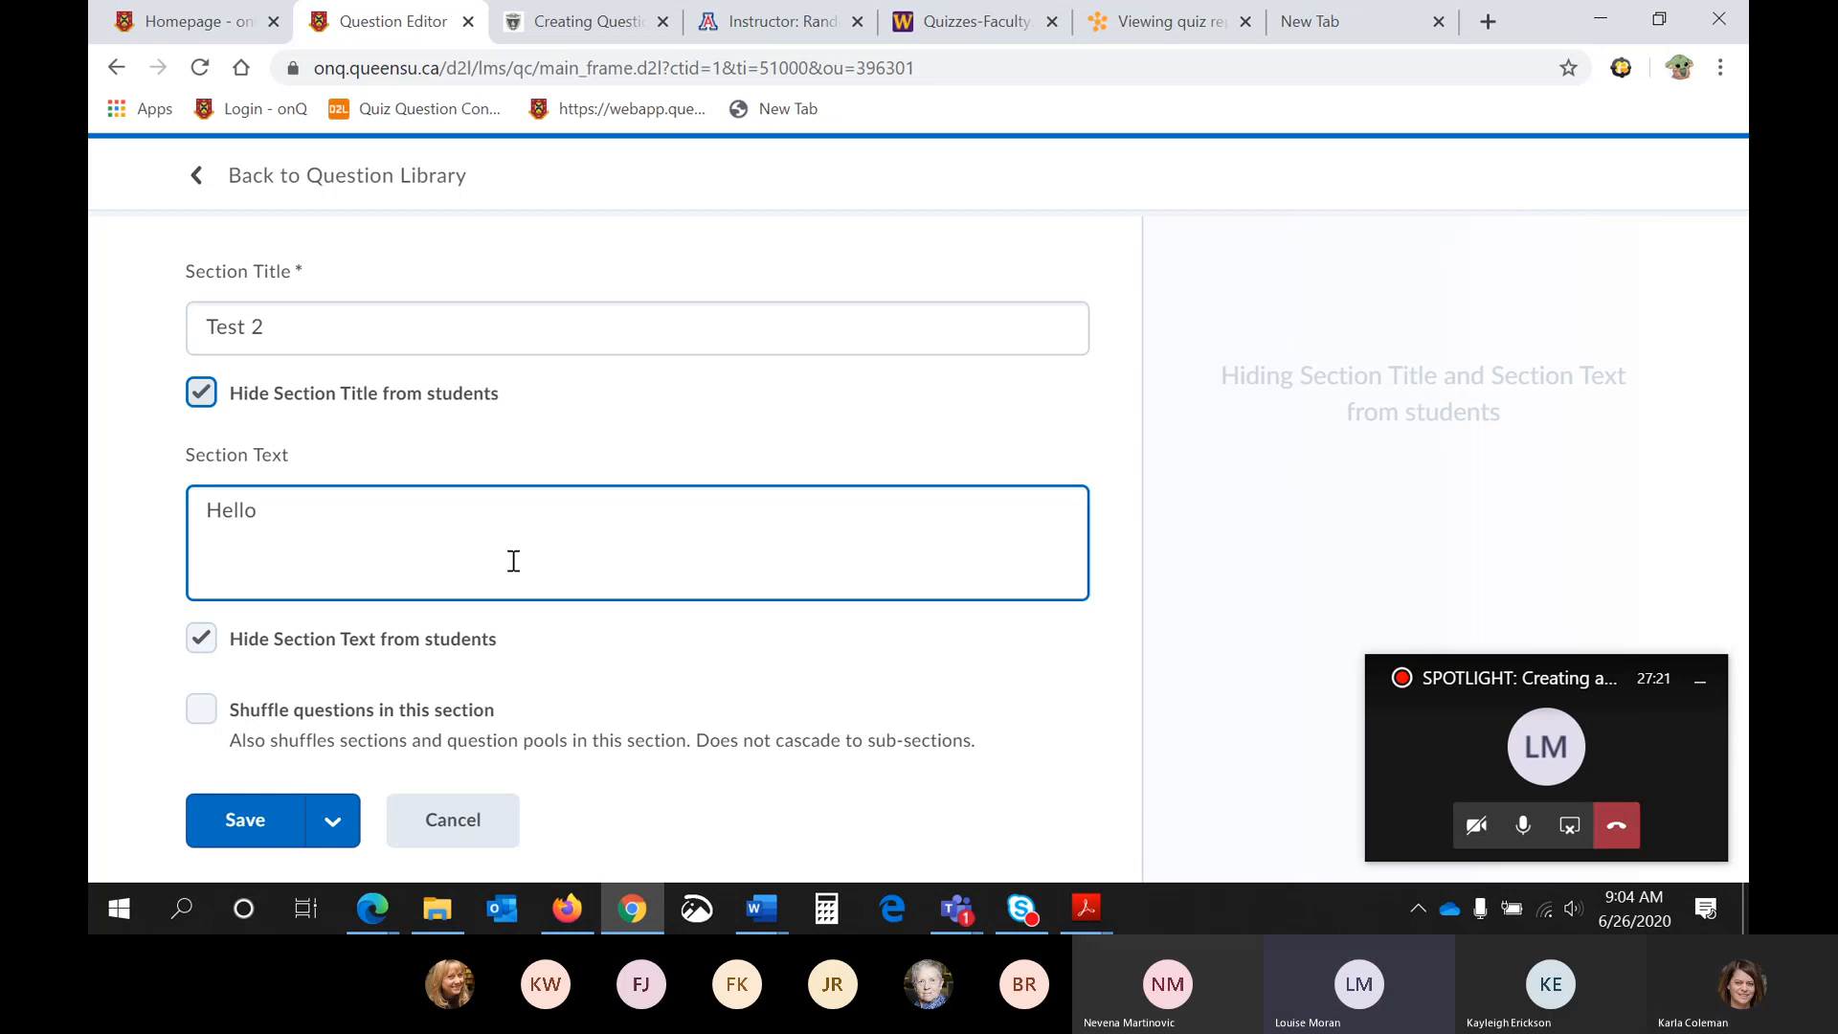
click(472, 823)
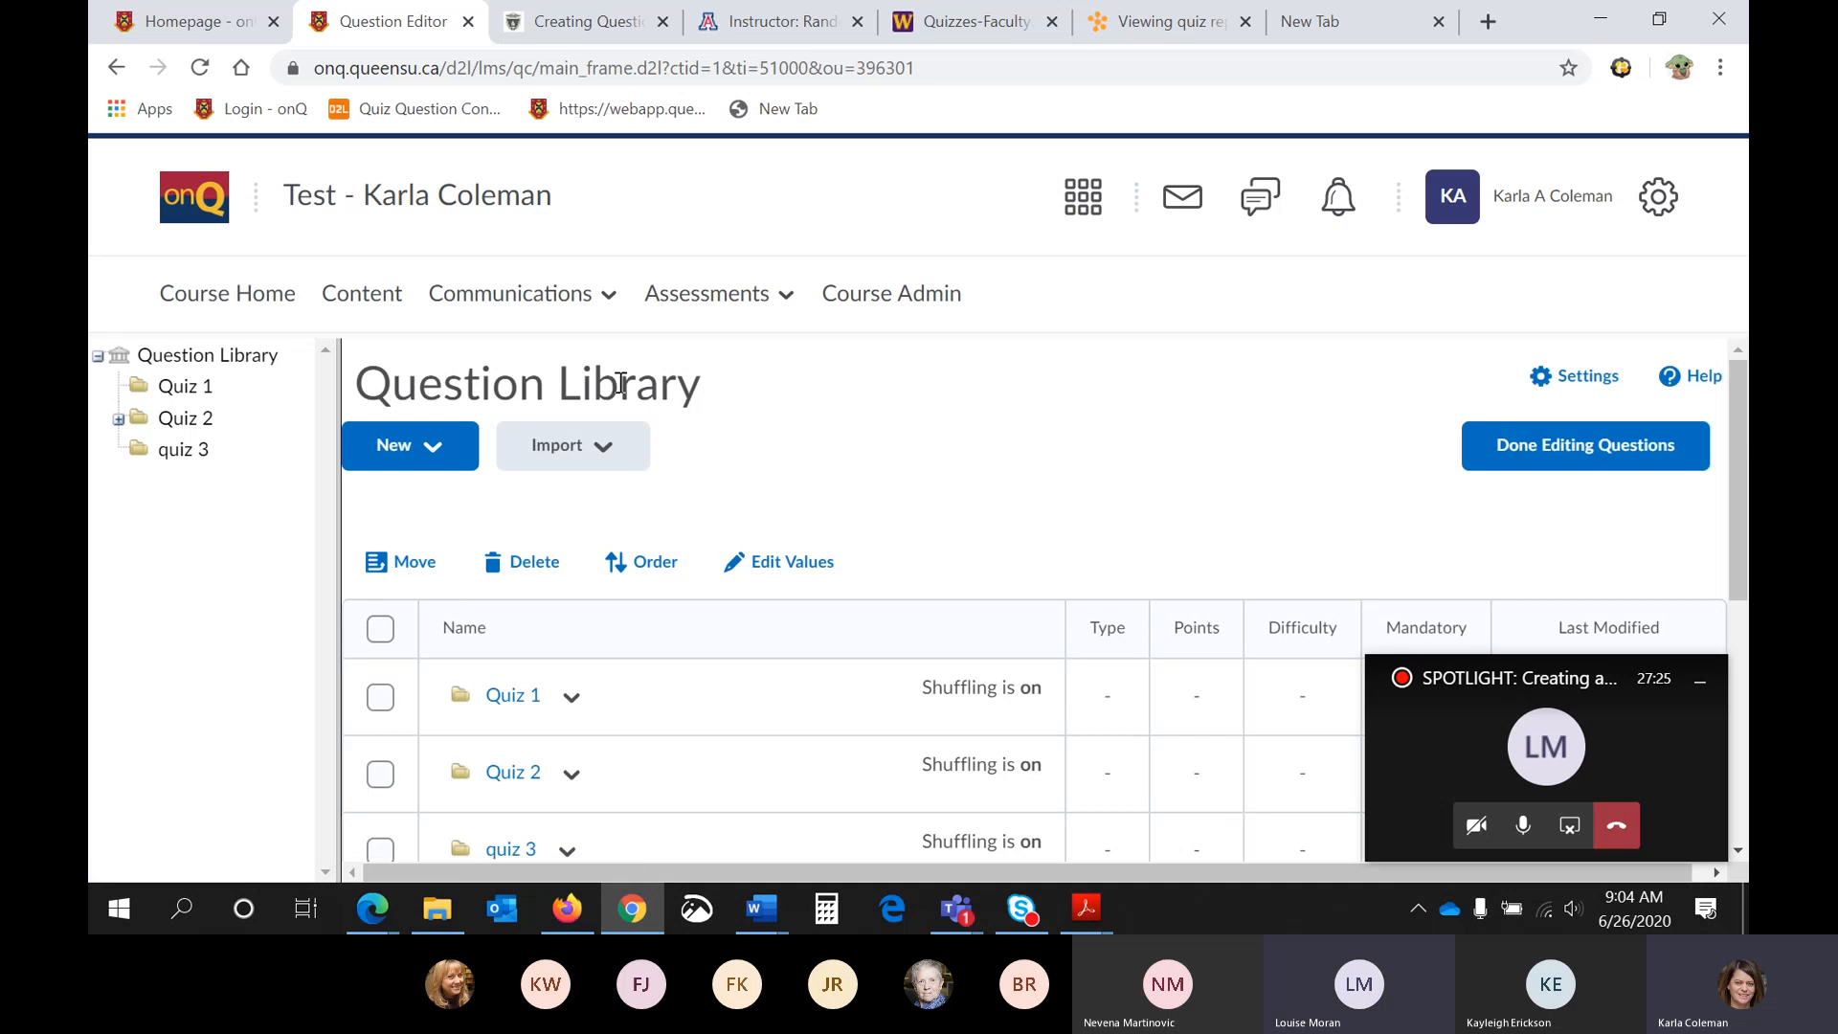
- Return to the course's quiz list and reopen the Question Library
click(706, 293)
click(696, 493)
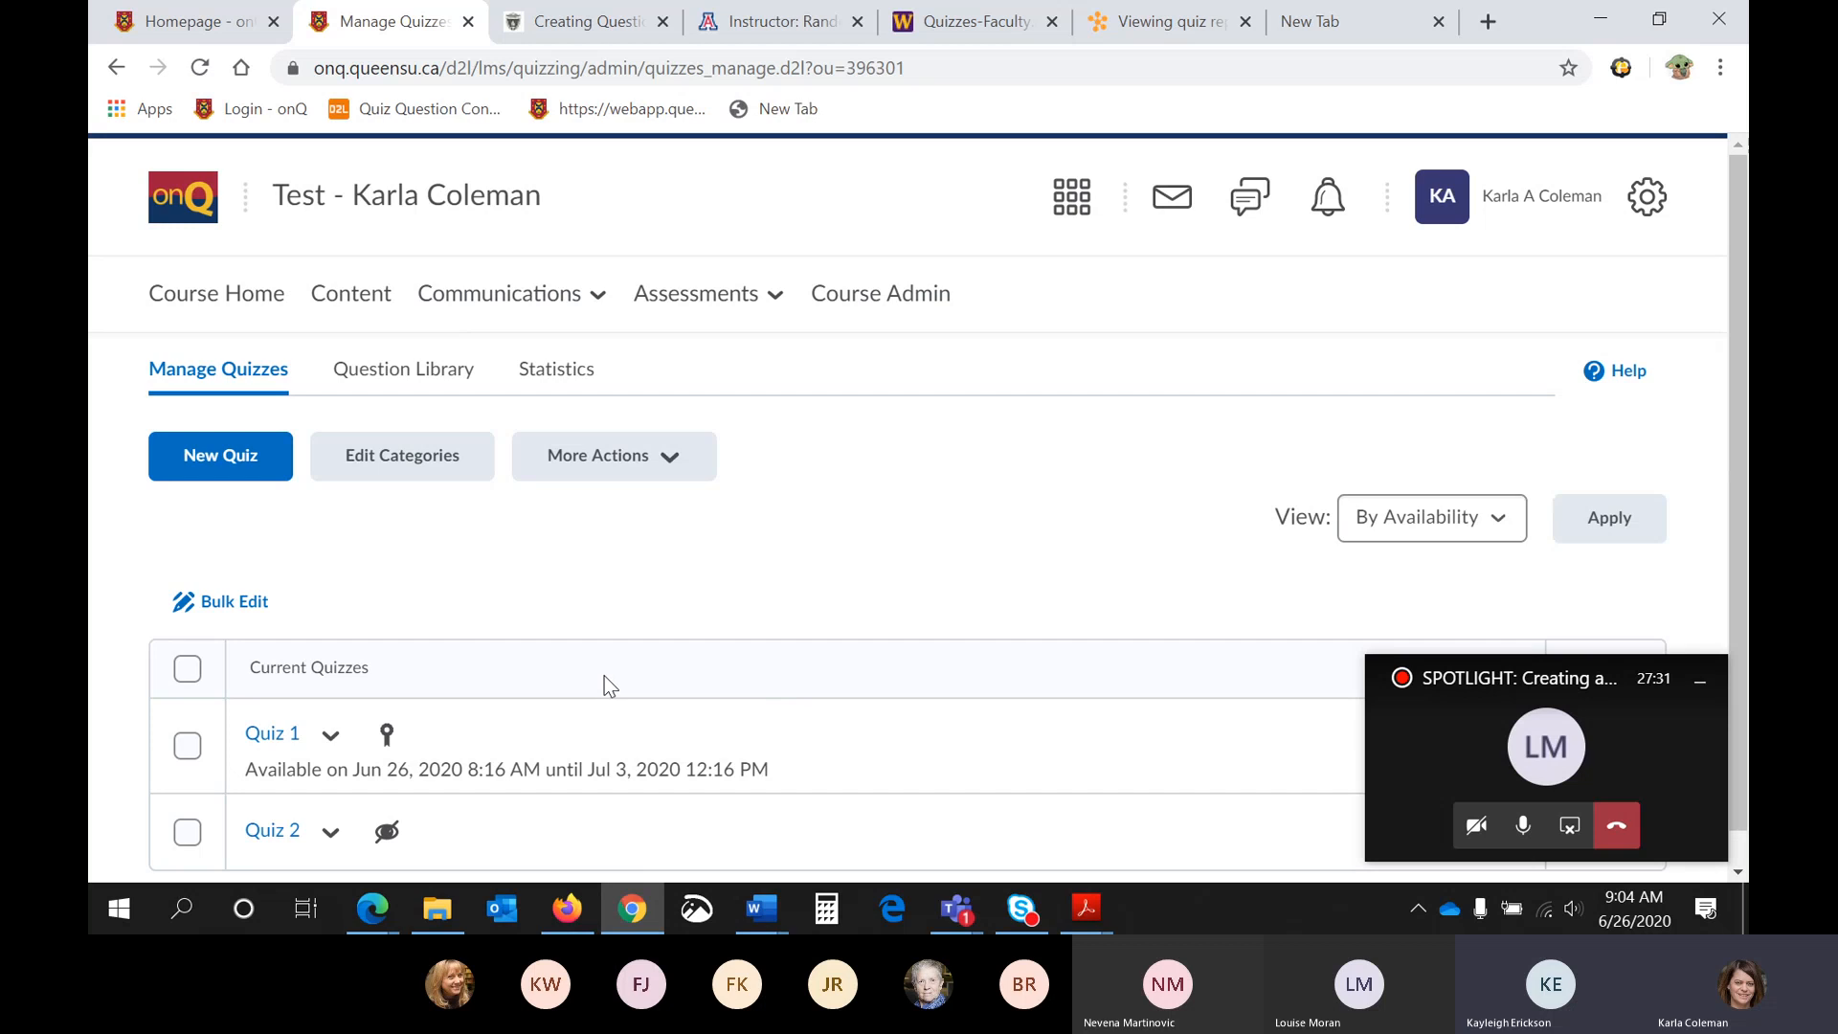
scroll(606, 676, down, 1)
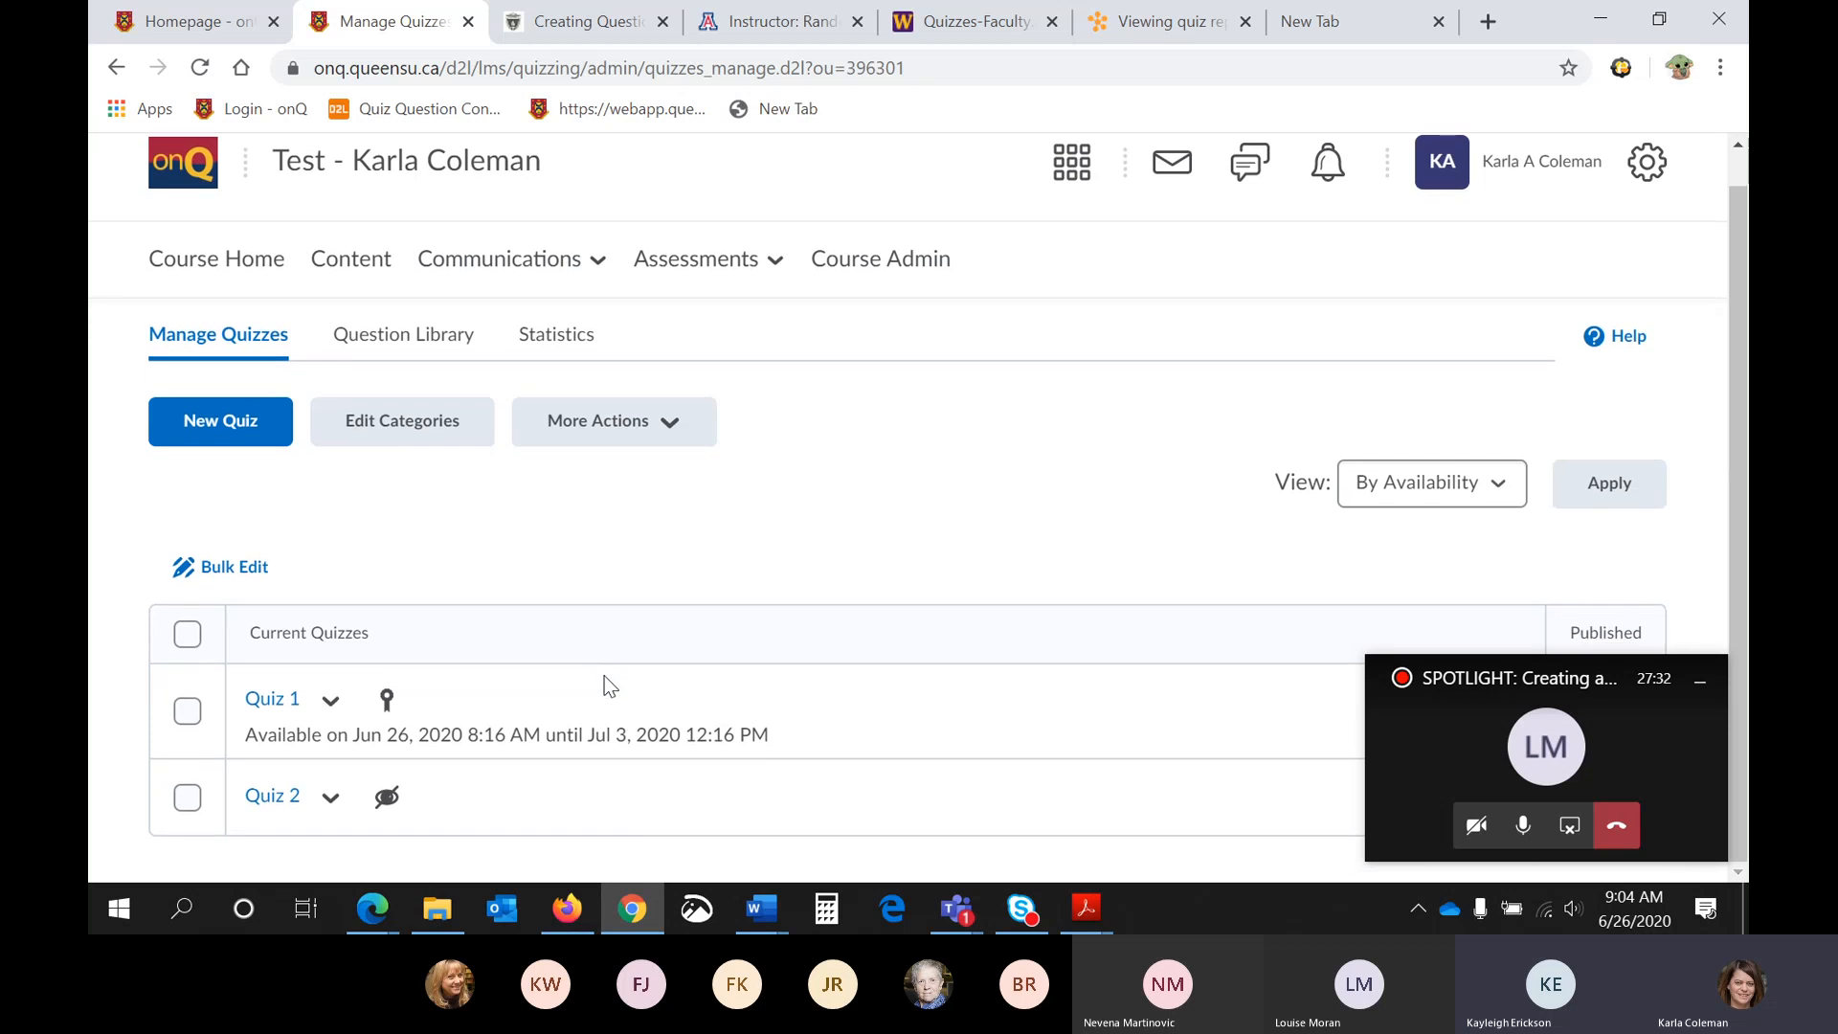
click(389, 337)
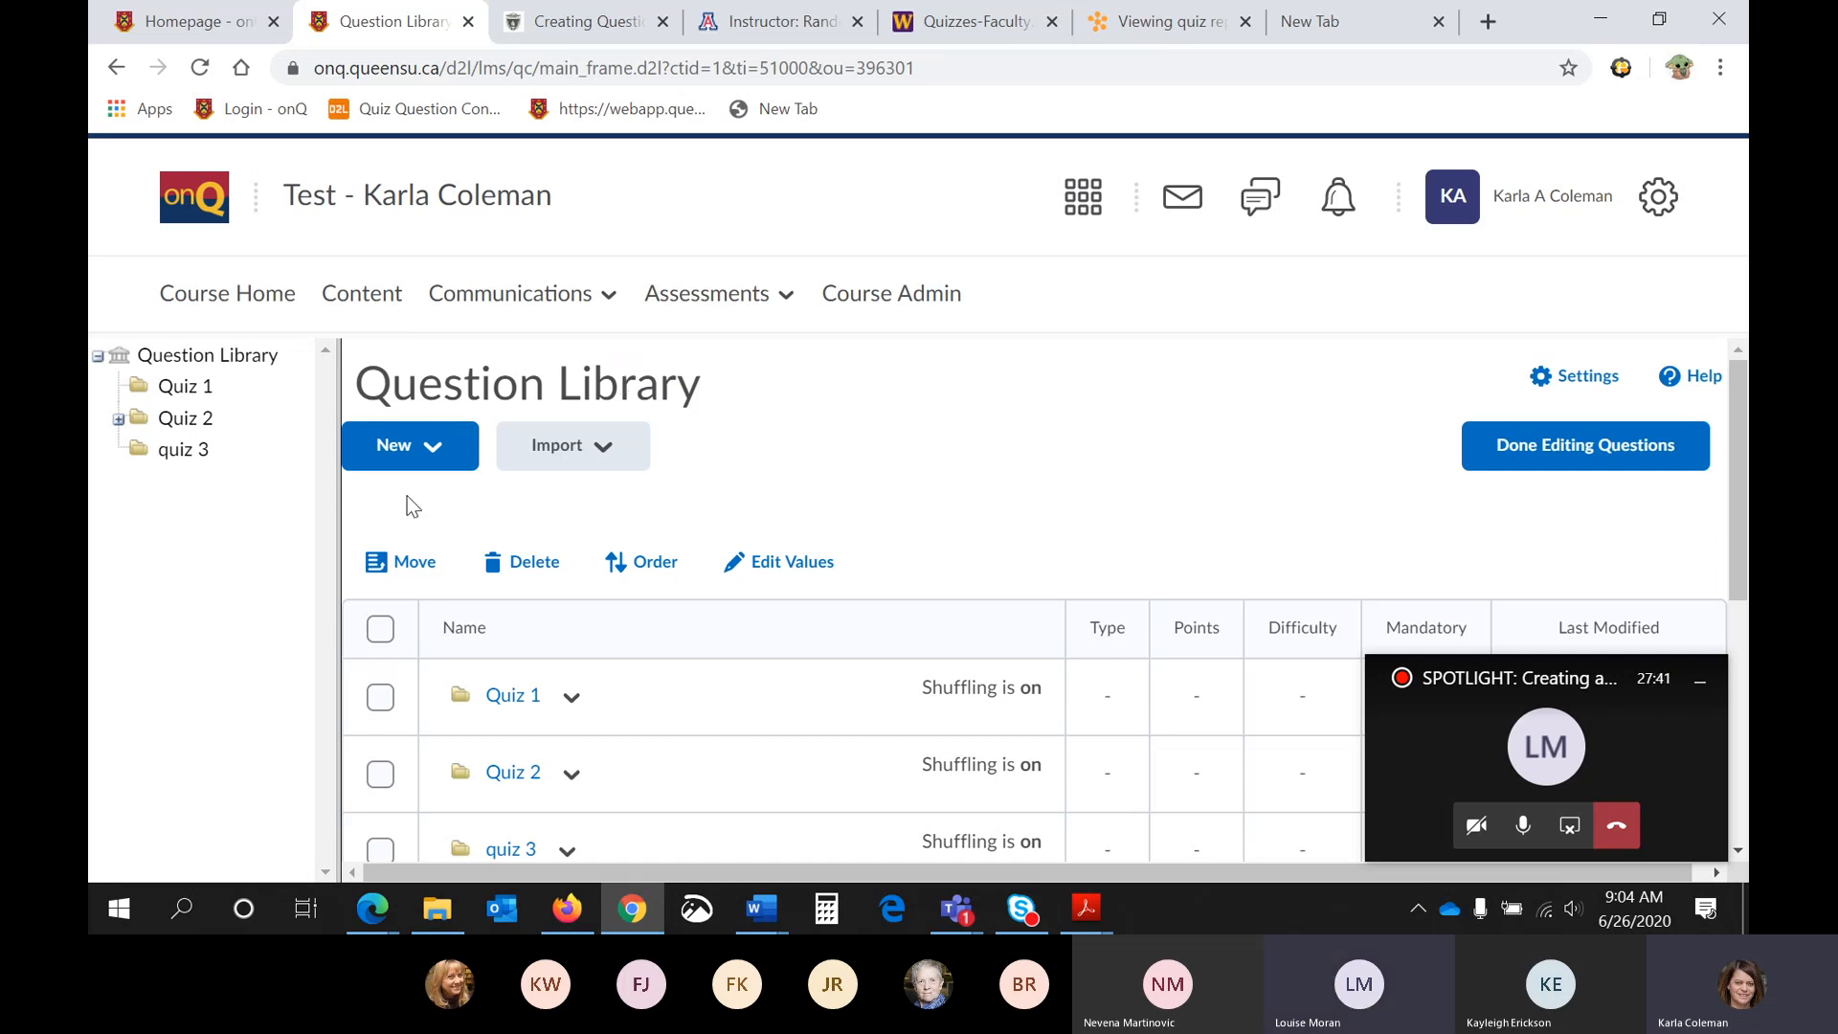
click(425, 462)
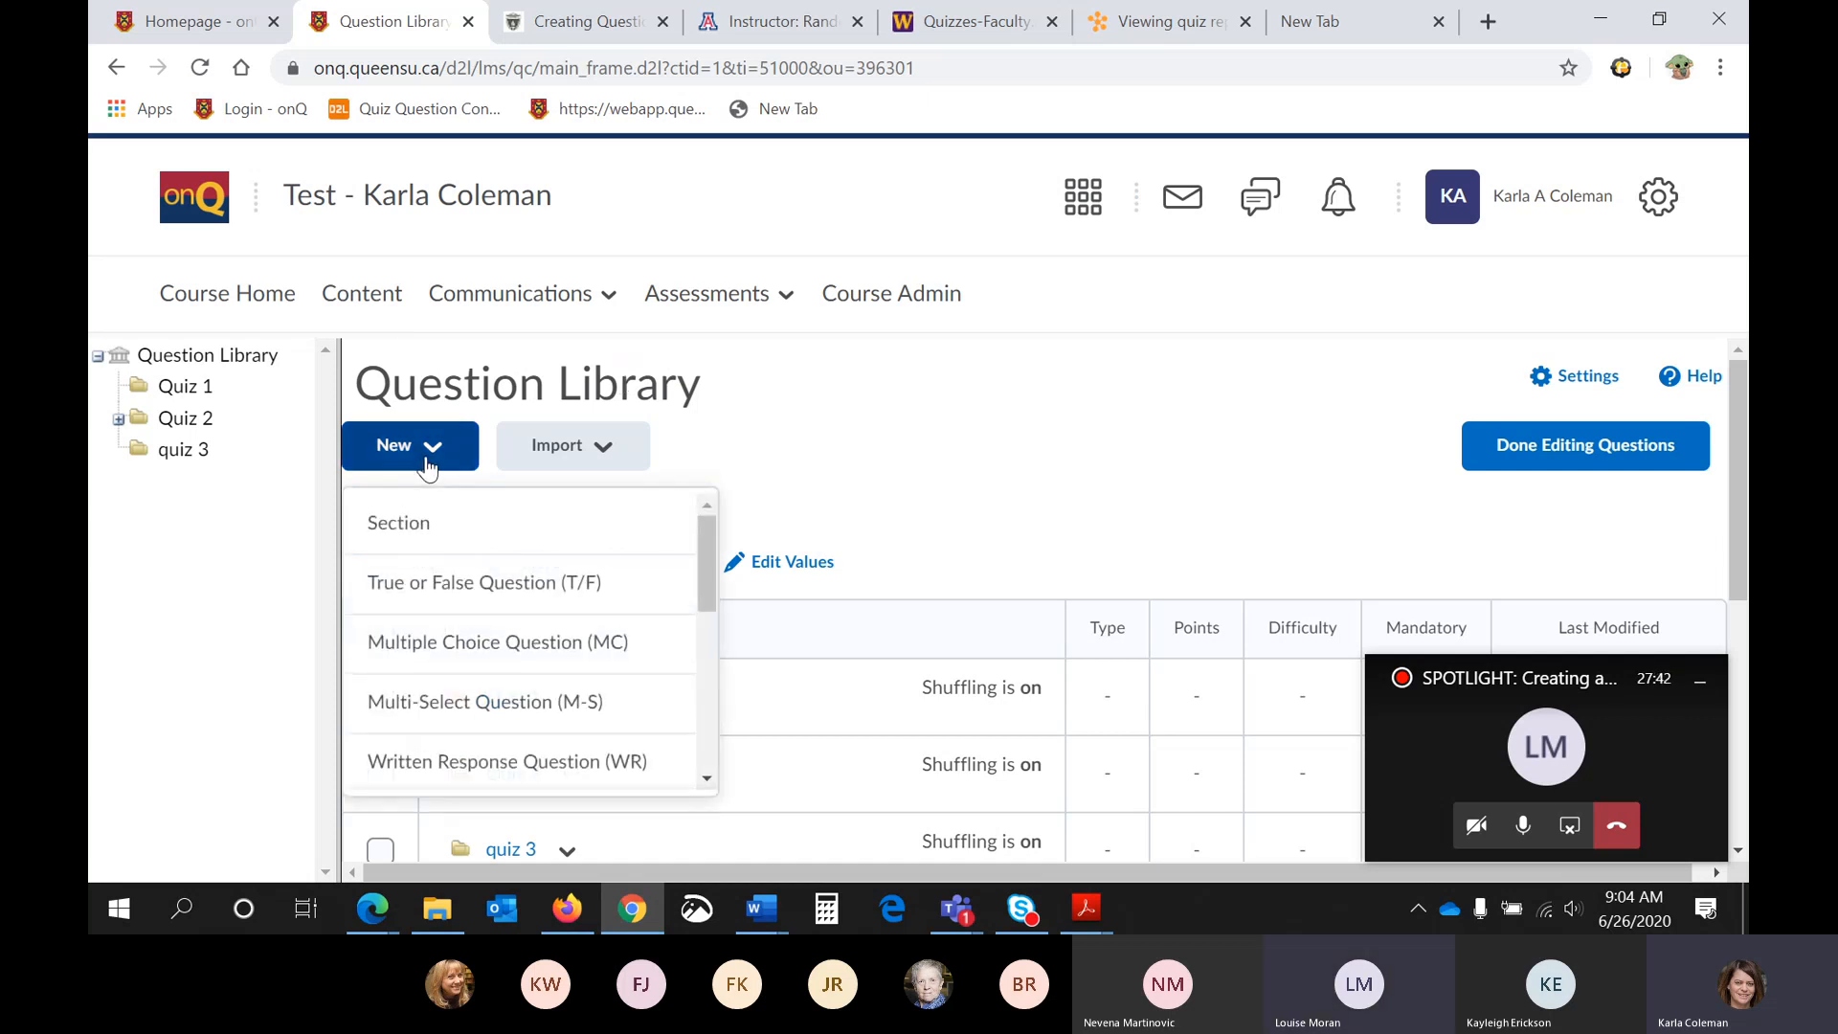
click(443, 525)
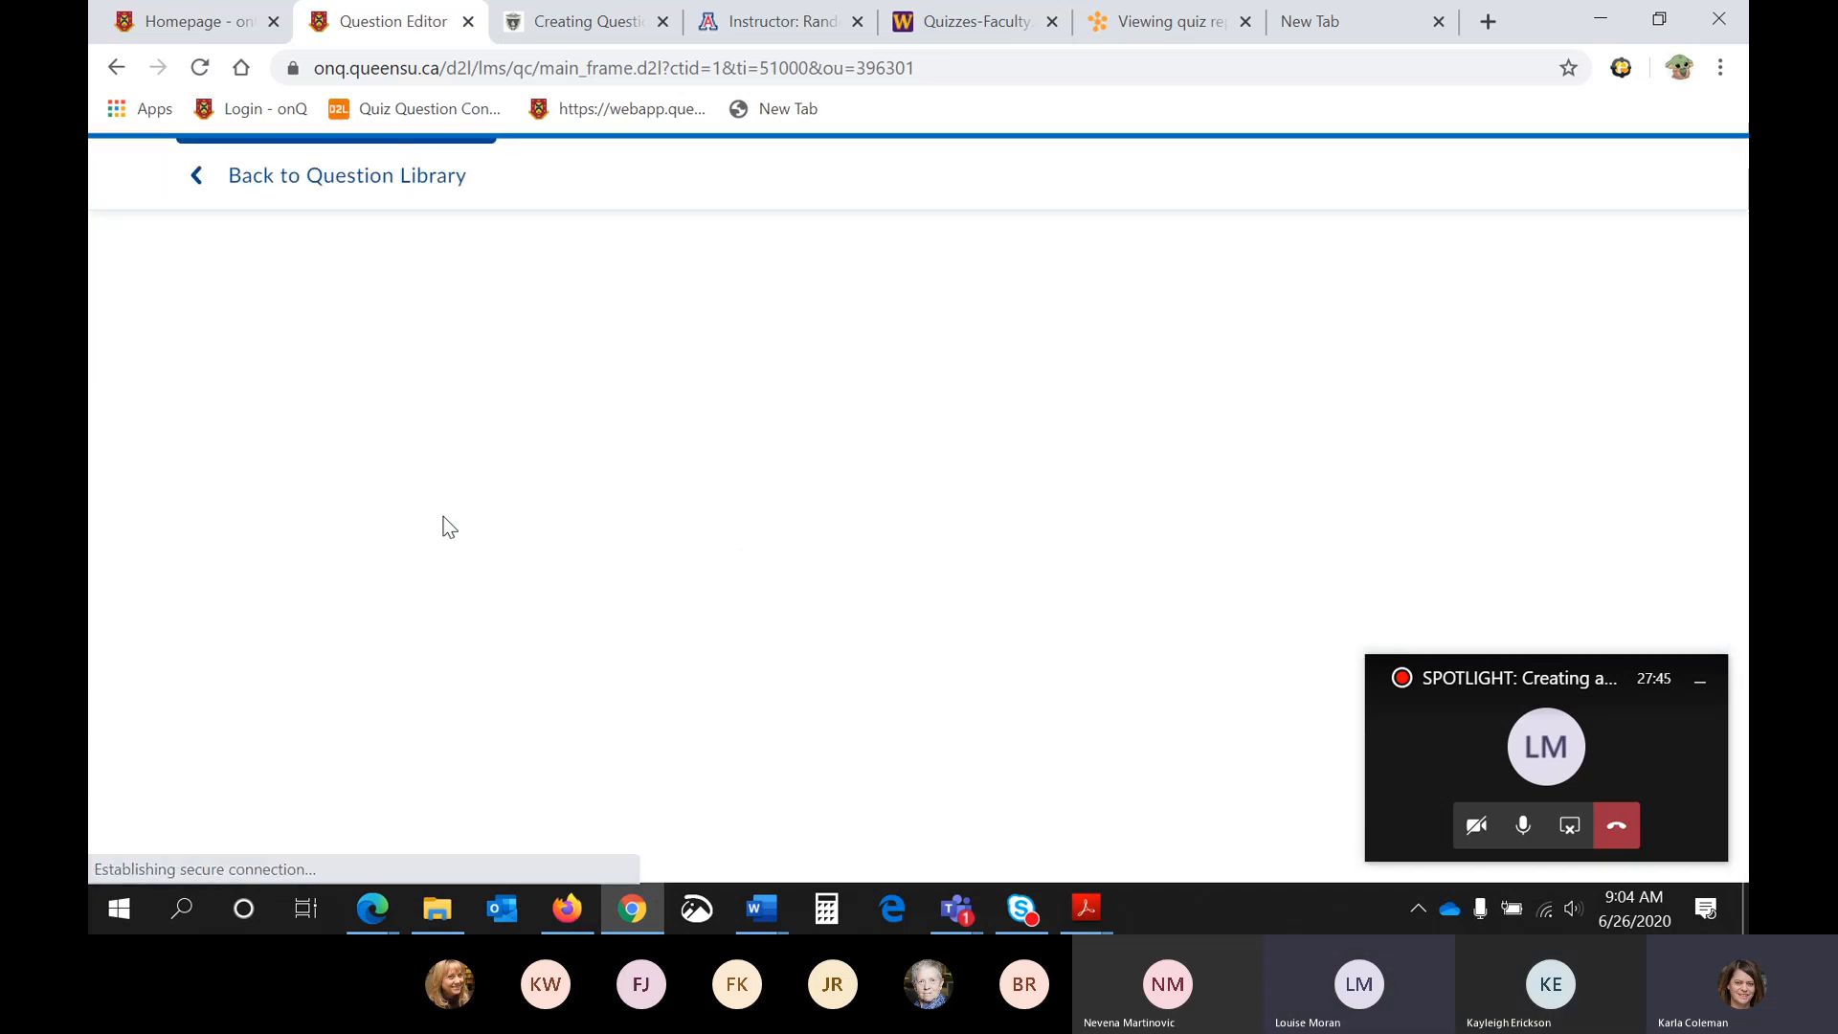
click(277, 324)
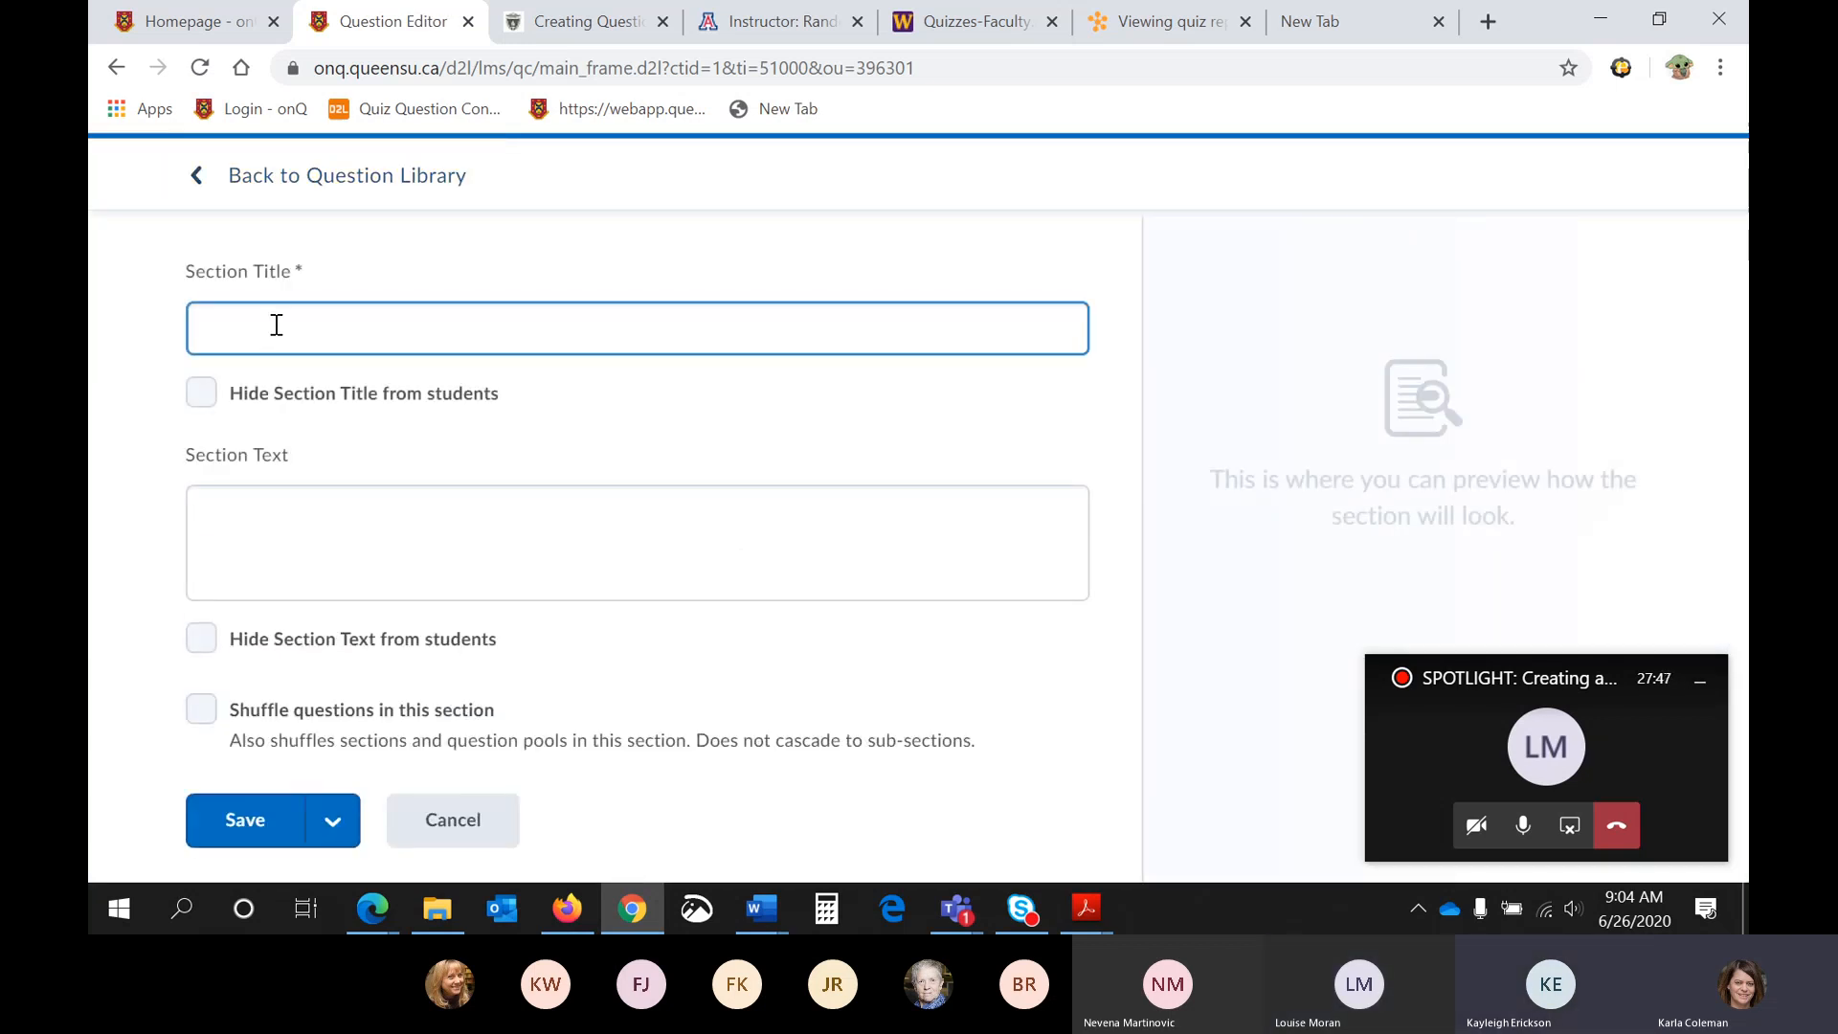
click(340, 541)
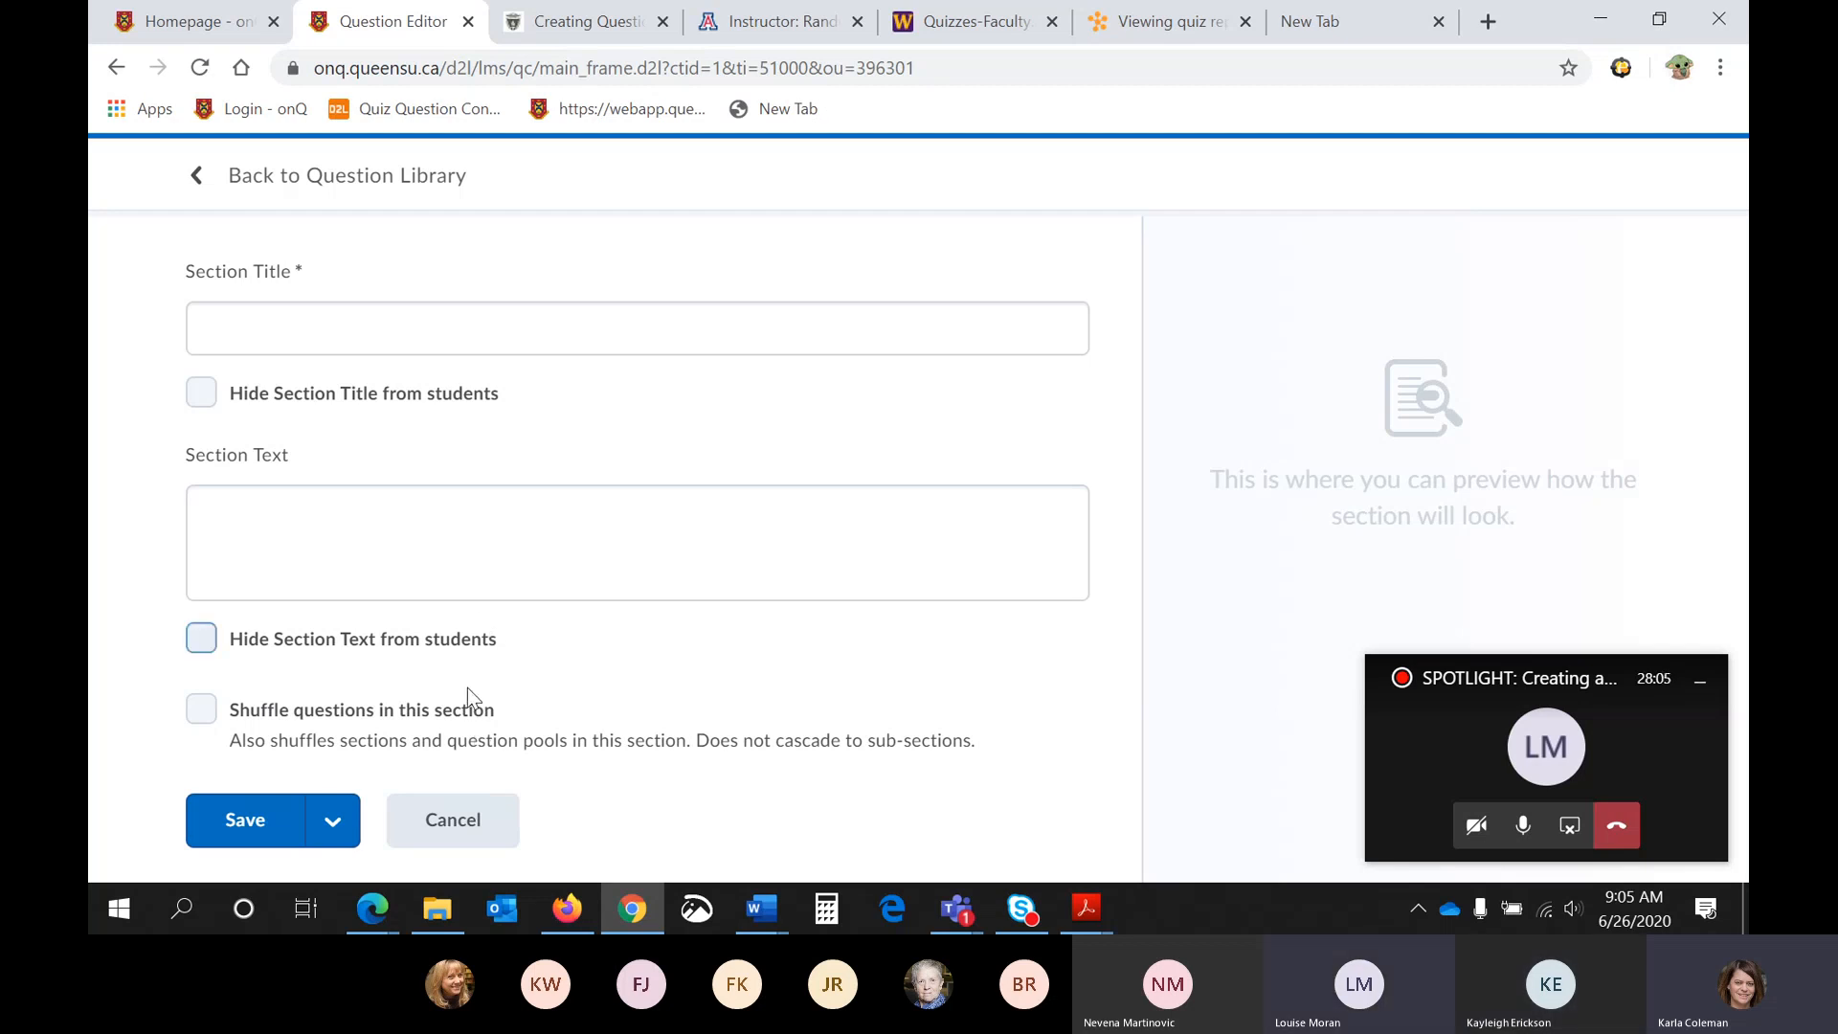
click(445, 820)
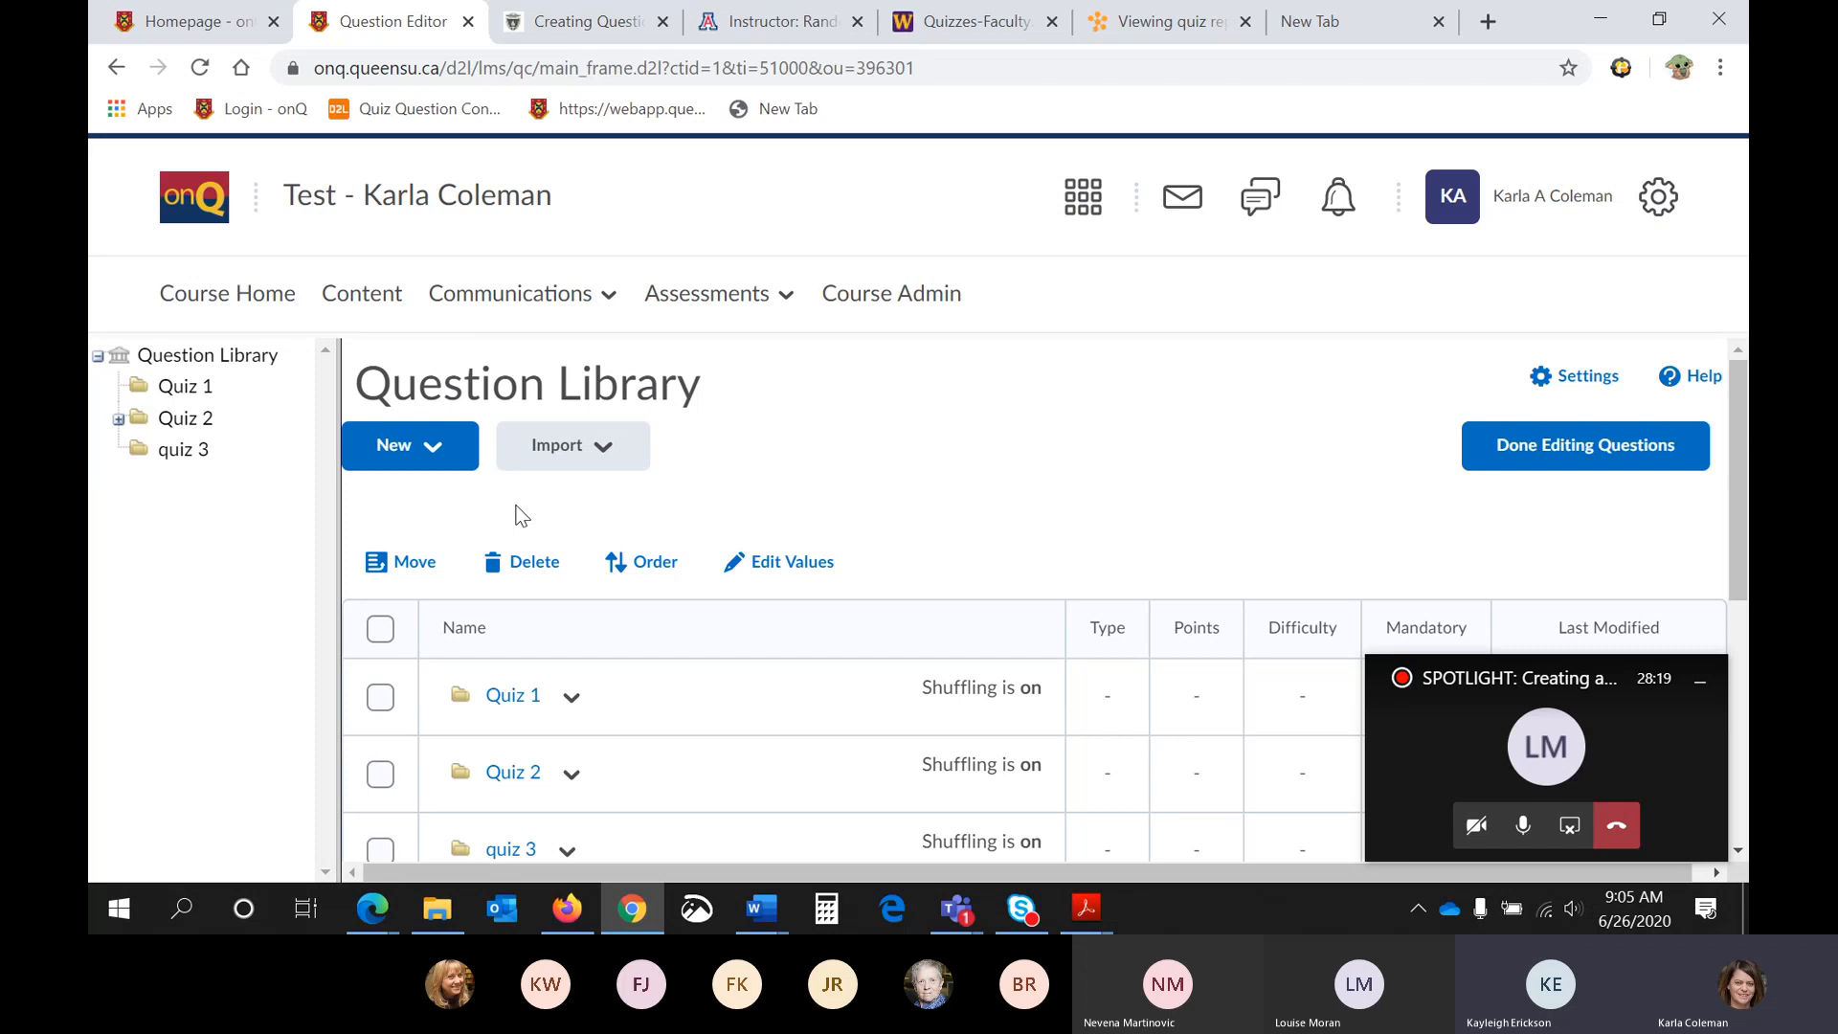
- Create a new True or False question with the question text "An octopus has 5 hearts"
click(421, 471)
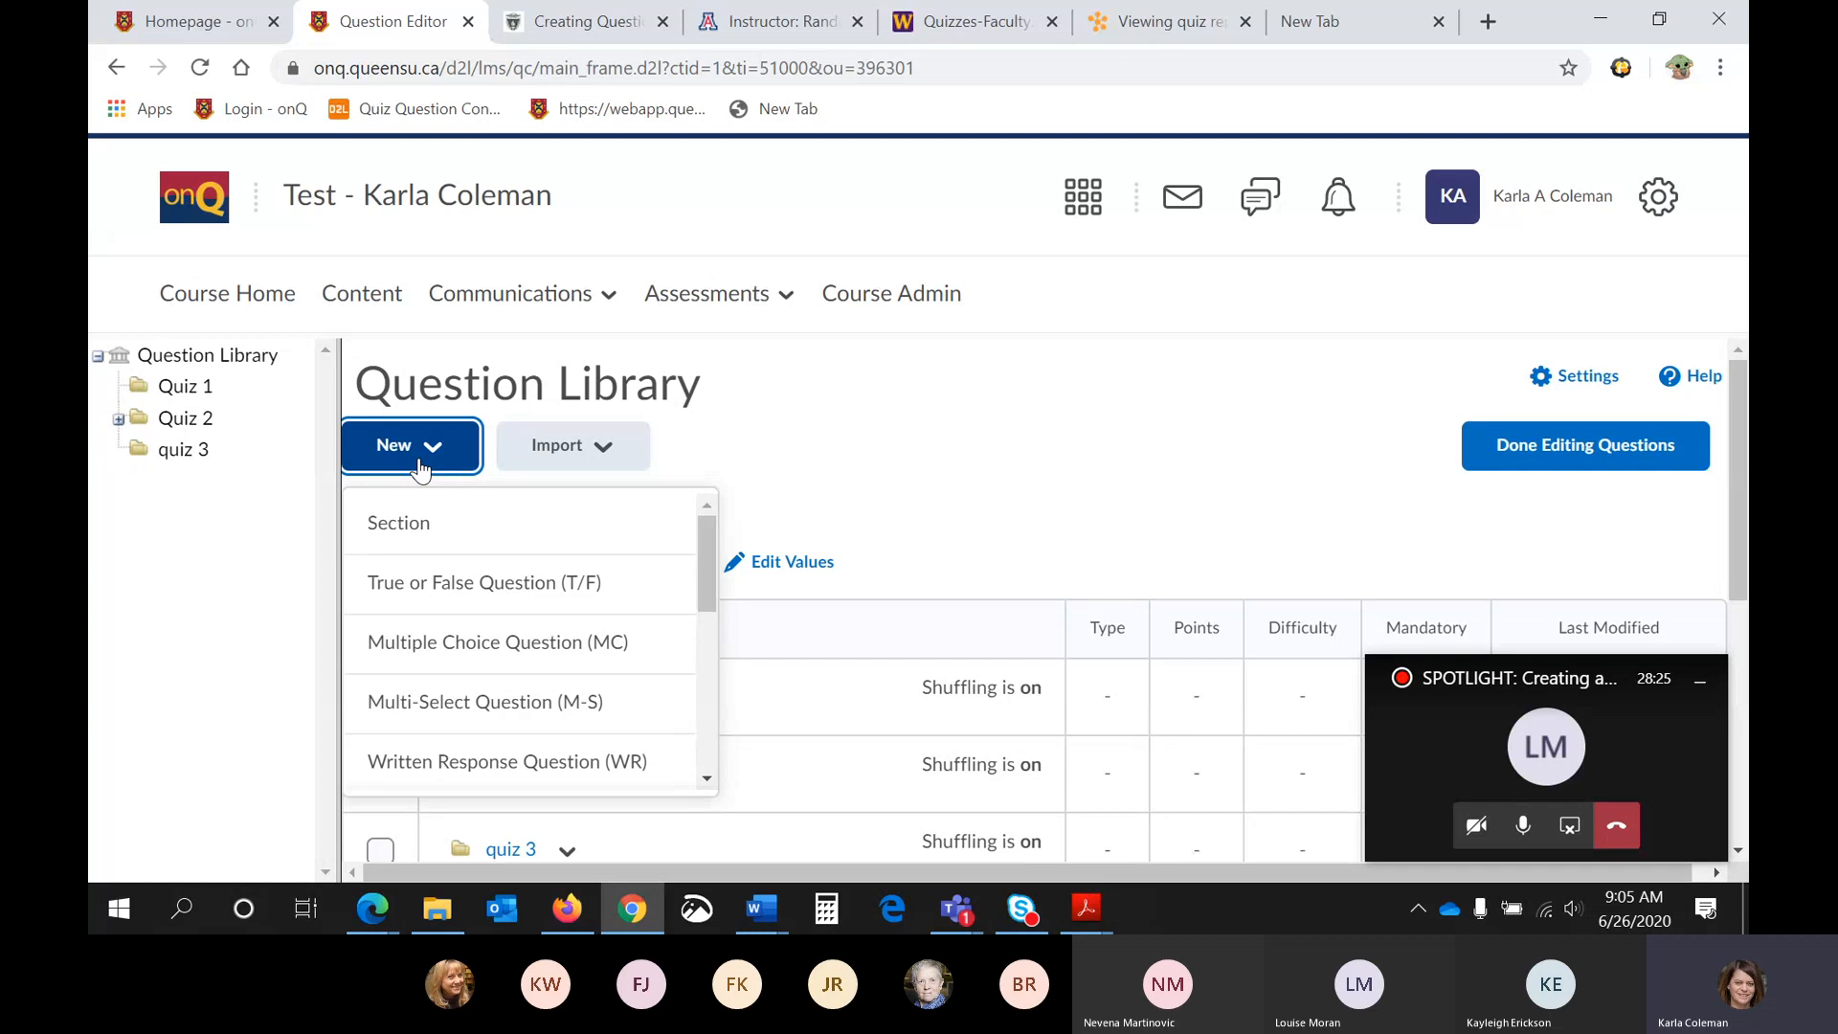
click(472, 582)
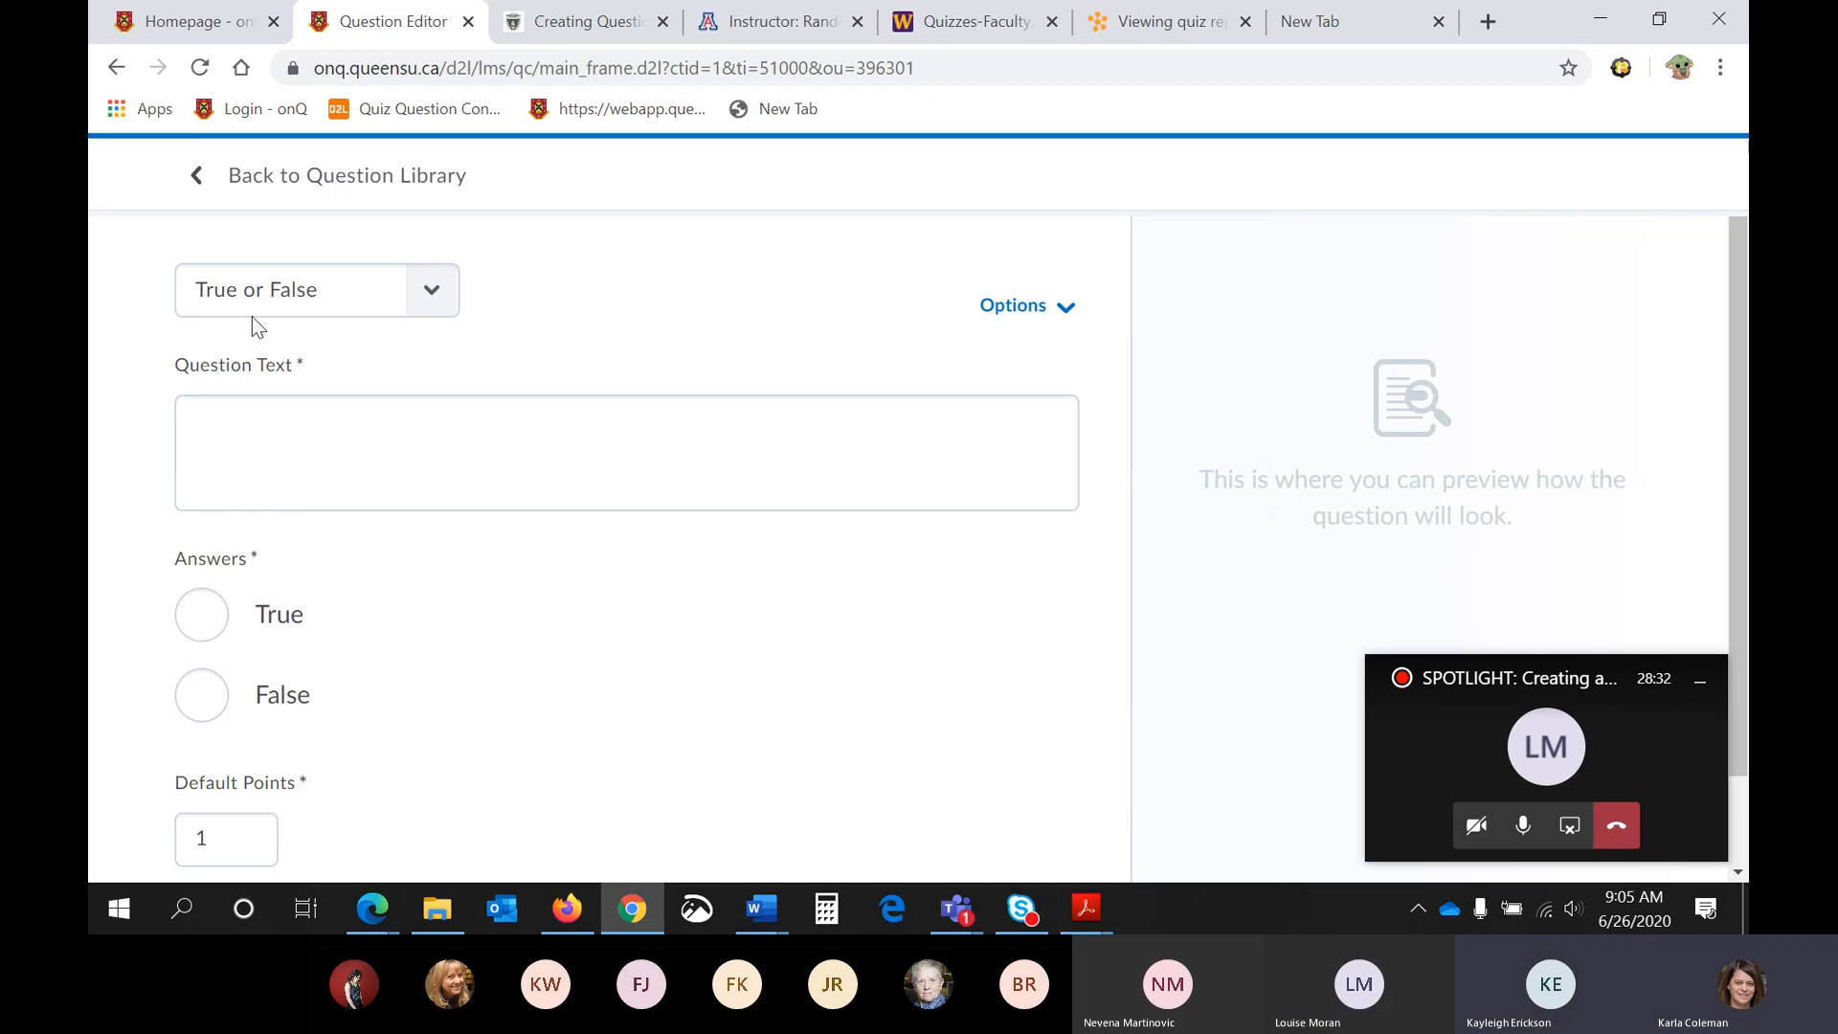
click(330, 464)
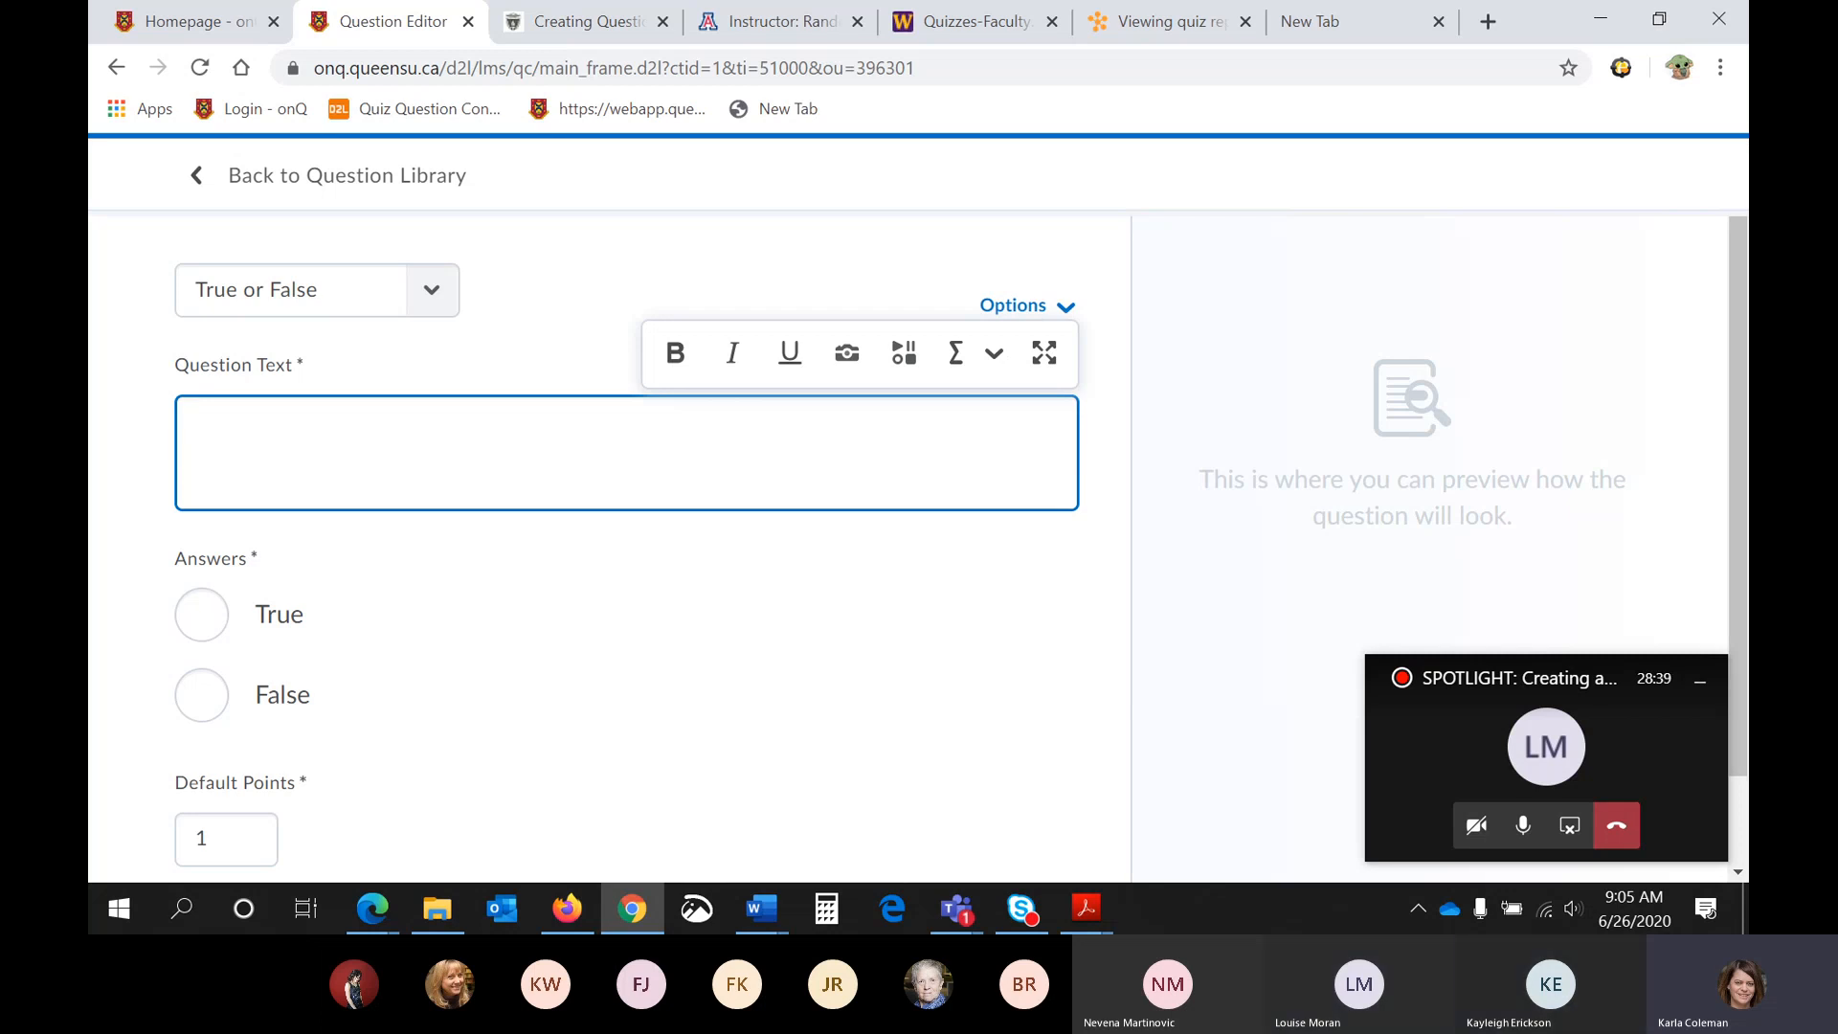
key(alt+Tab)
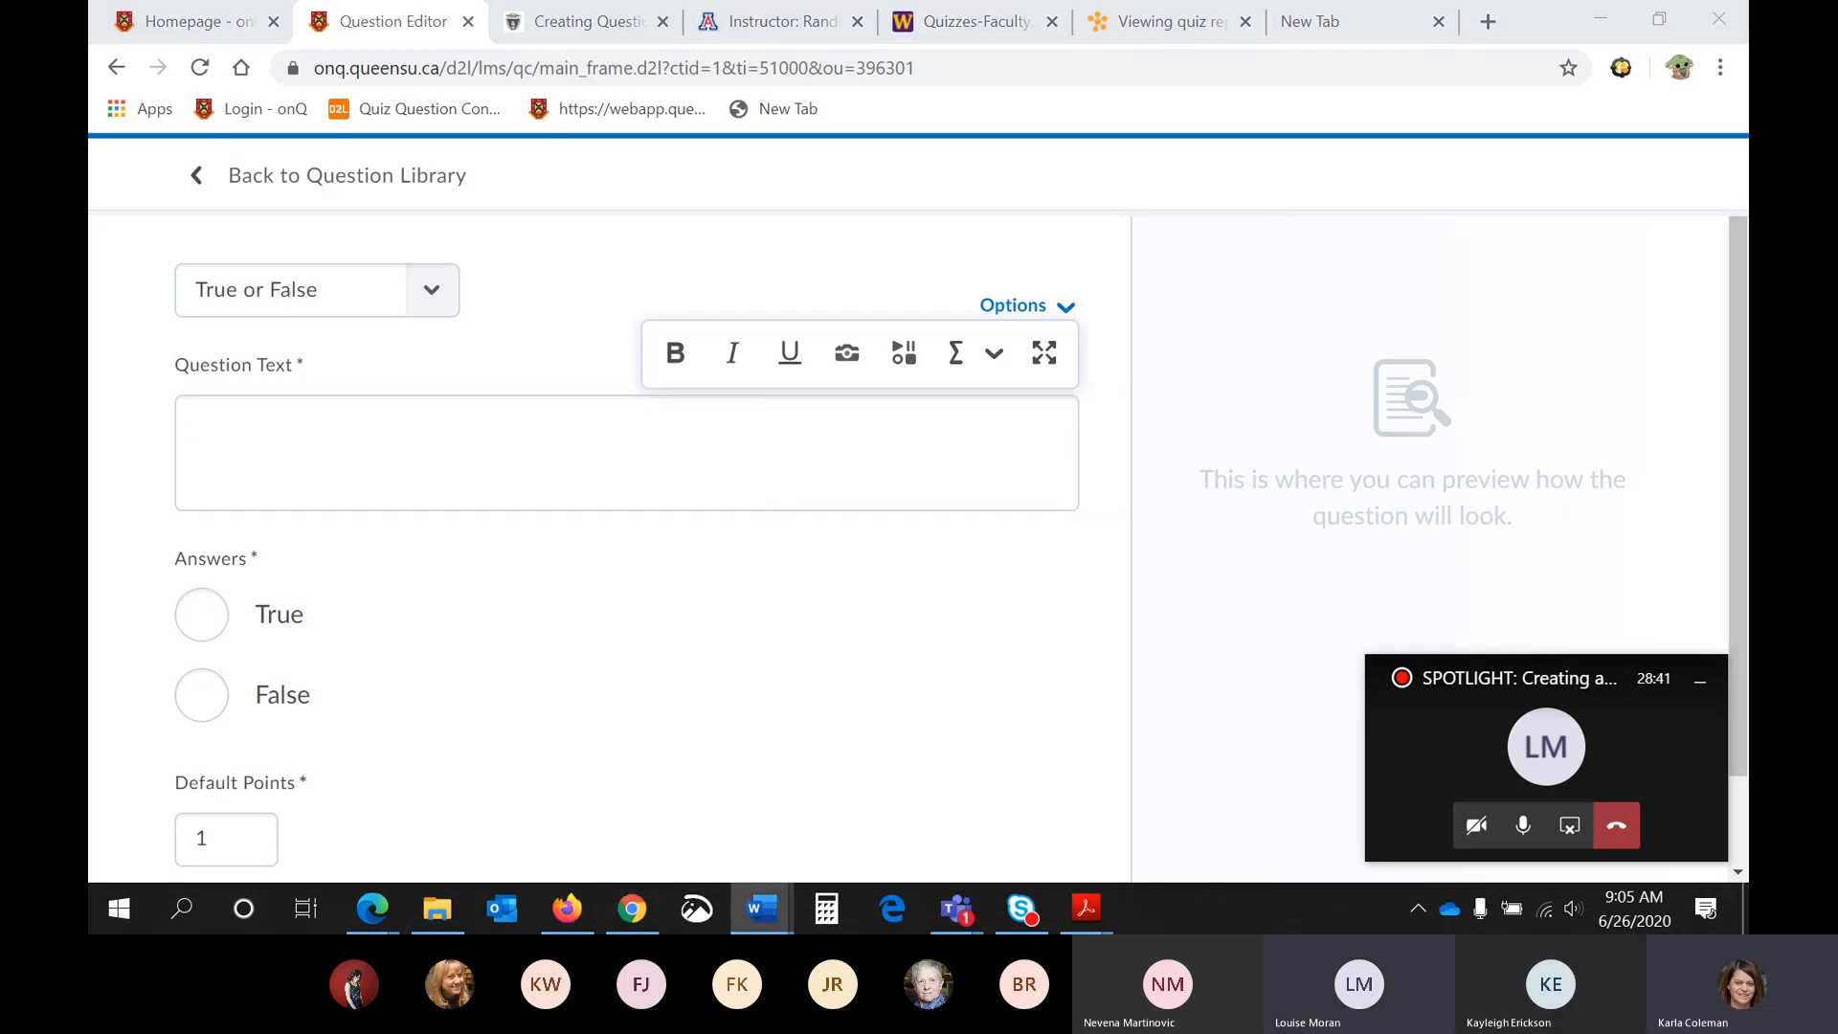
click(793, 406)
text(An oc)
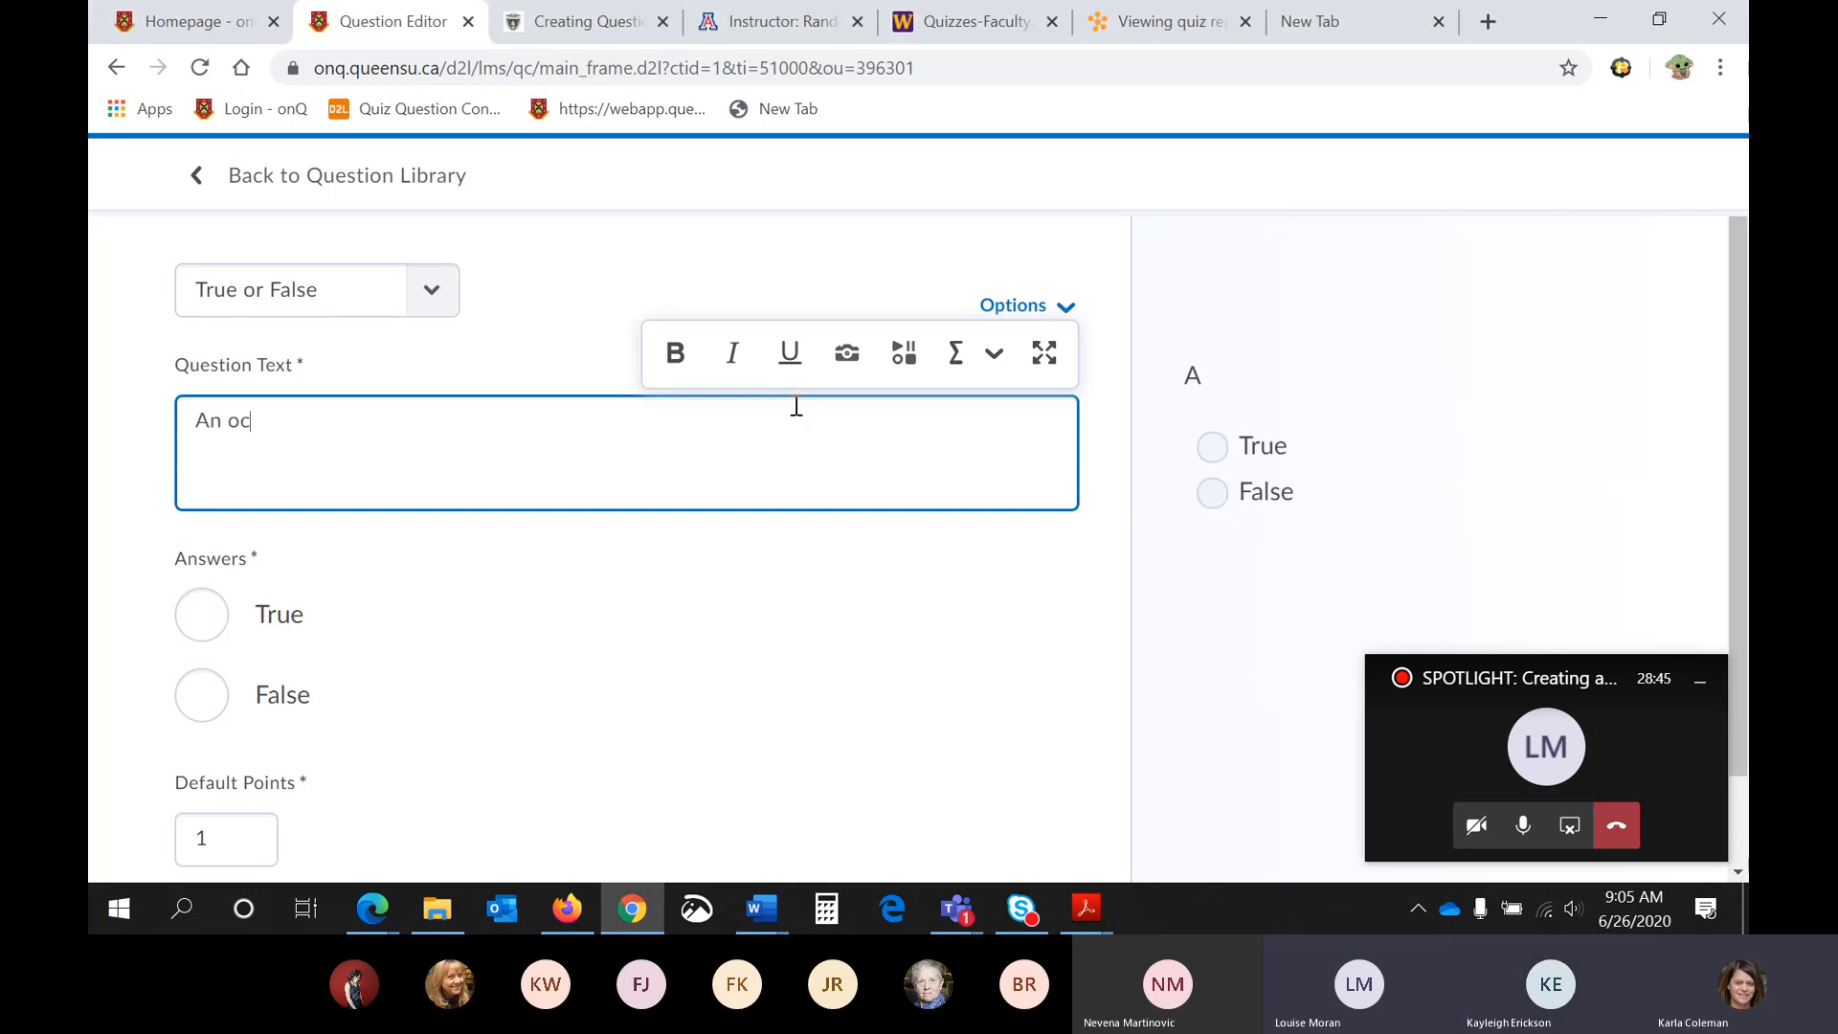
text(topus has 5 hearts)
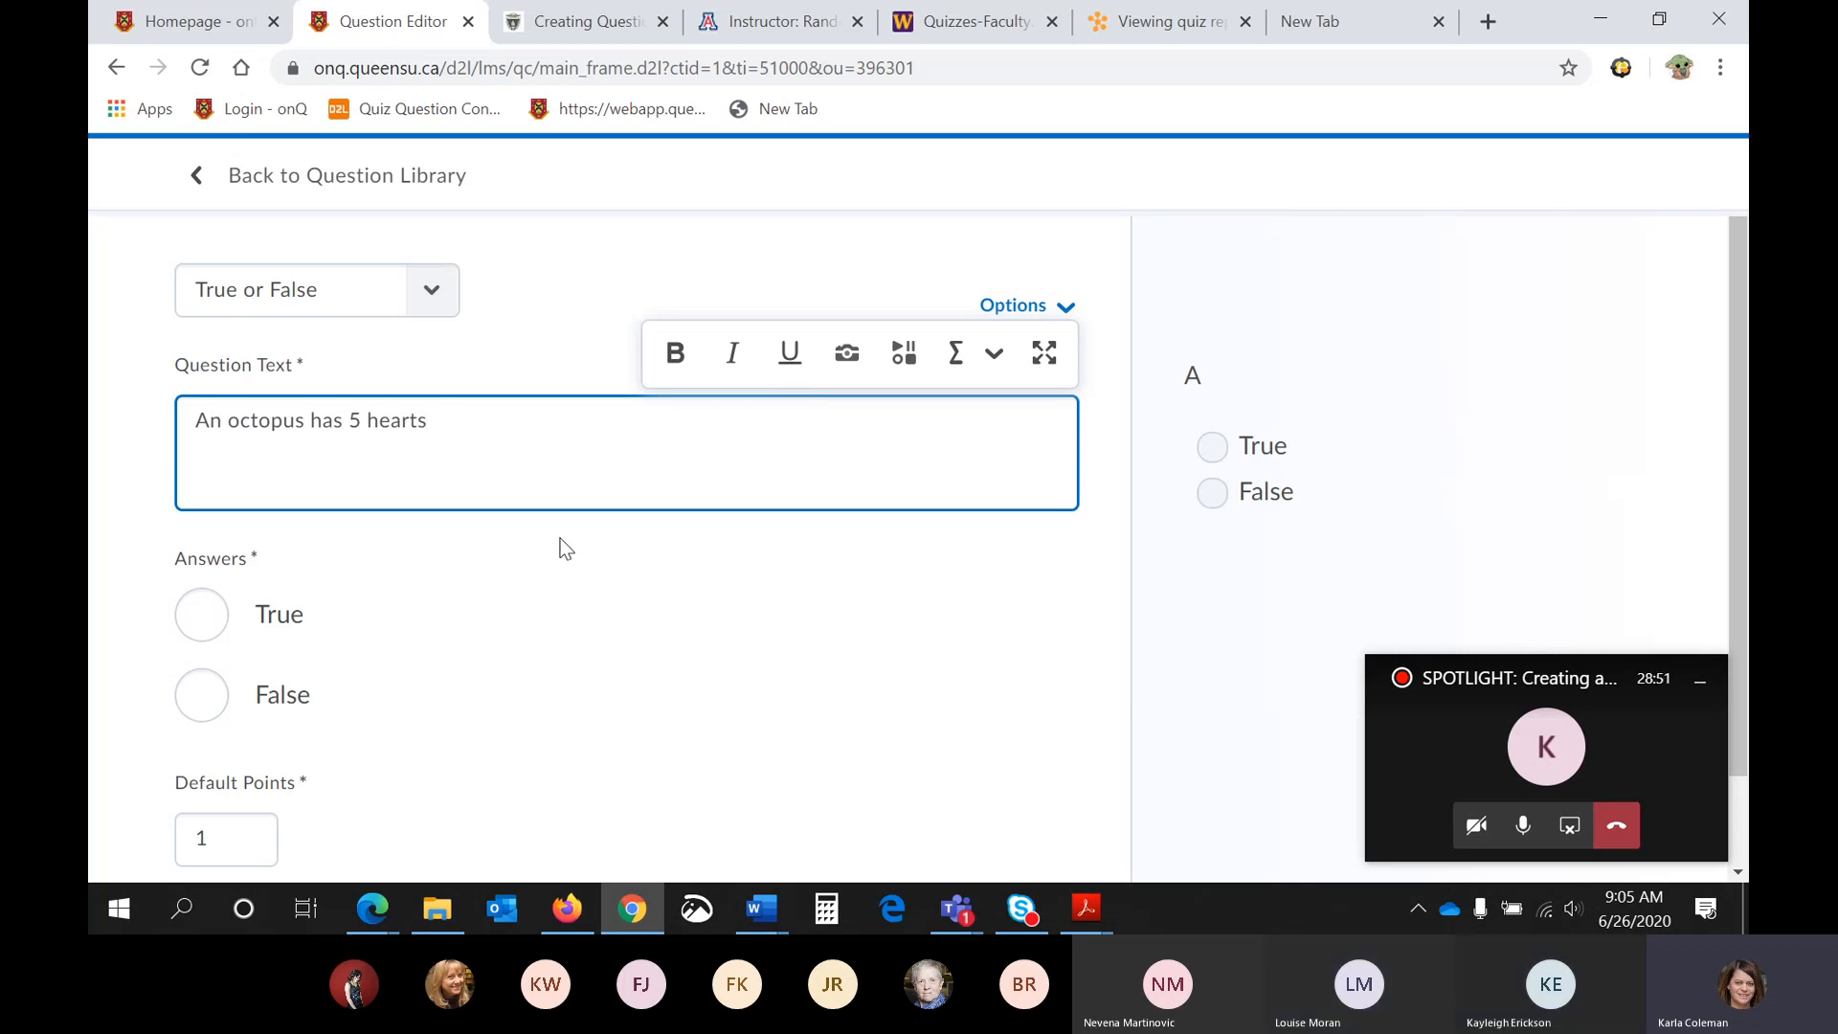
- Mark False as the correct answer to the octopus question, and check the default points
click(200, 696)
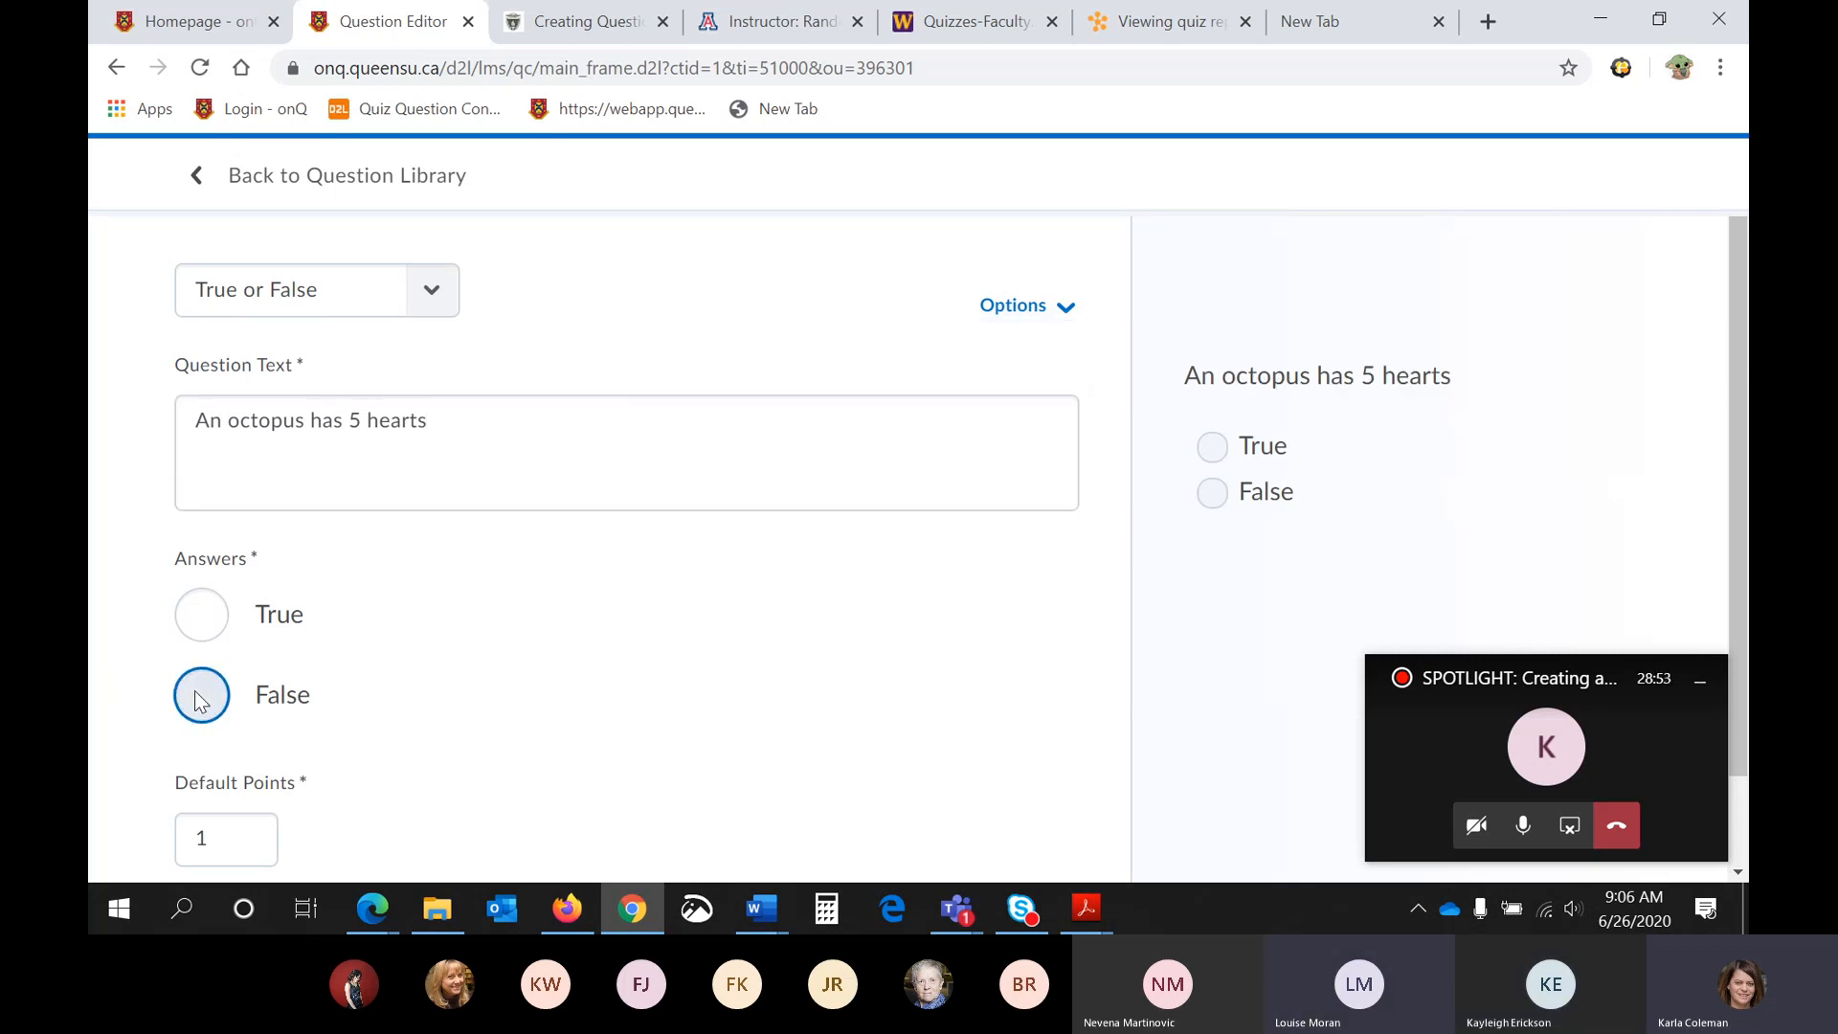
scroll(497, 673, down, 1)
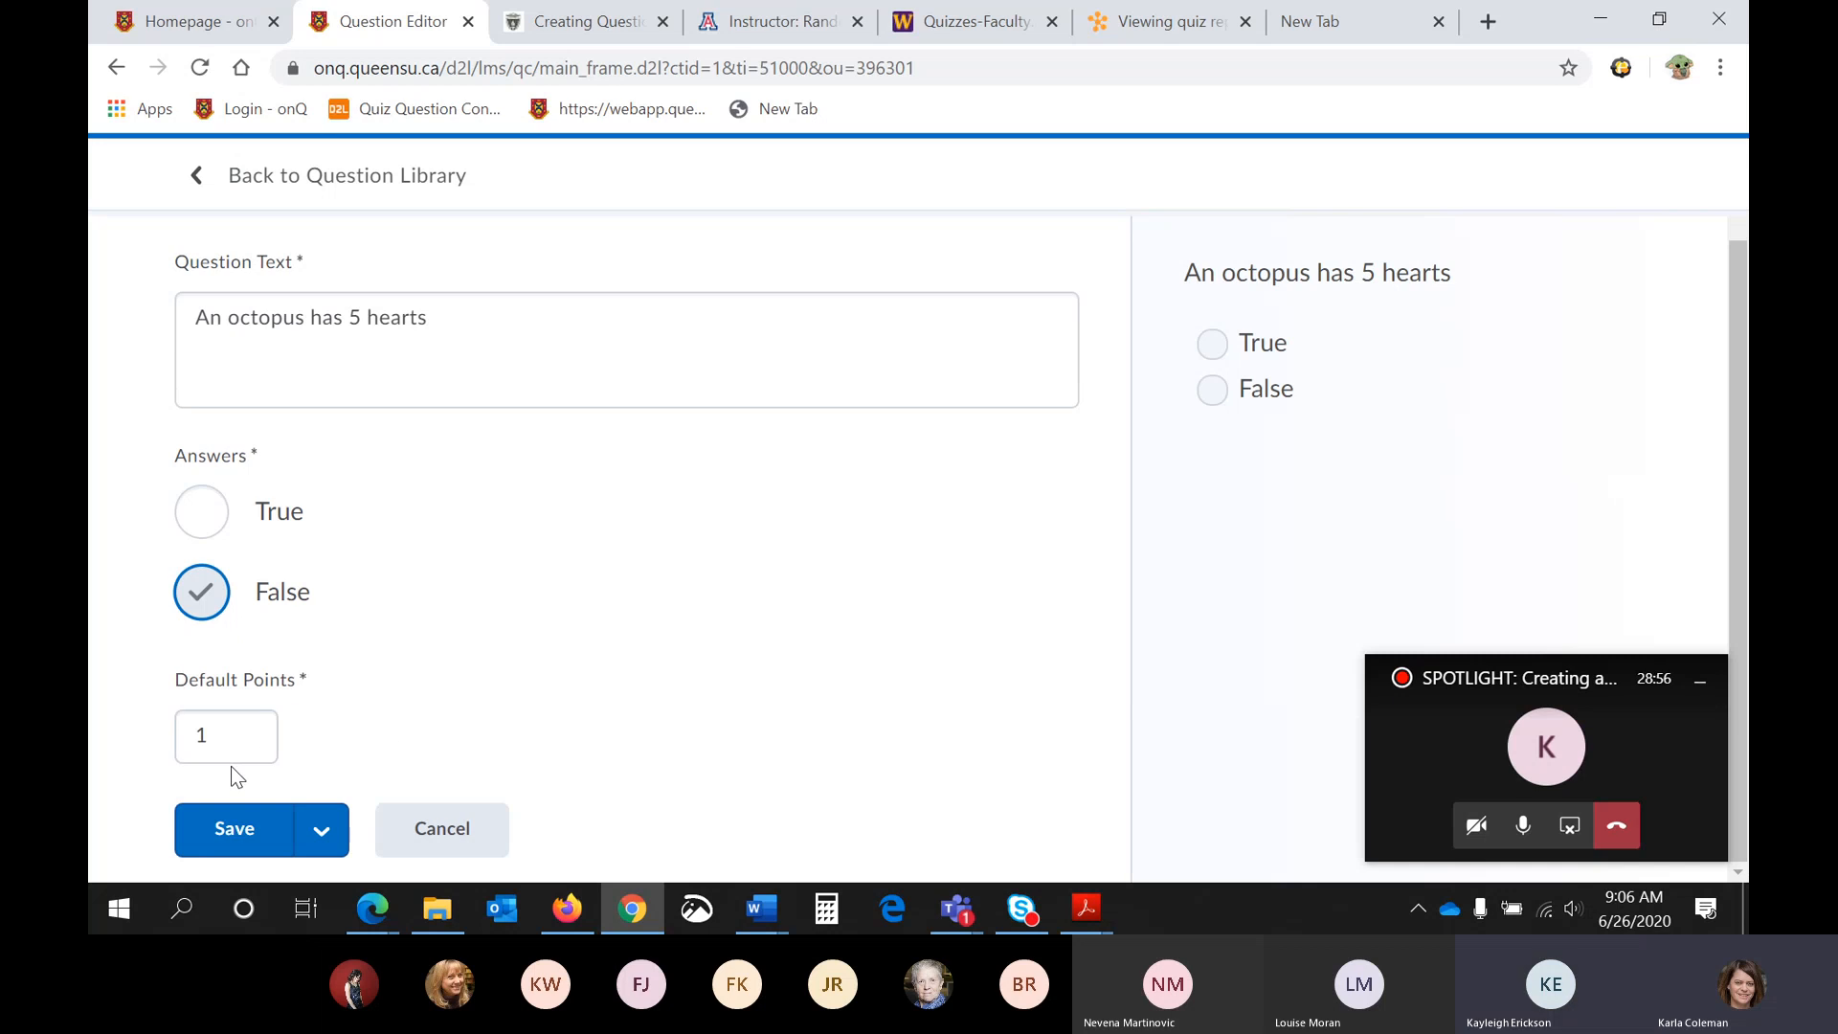
click(232, 754)
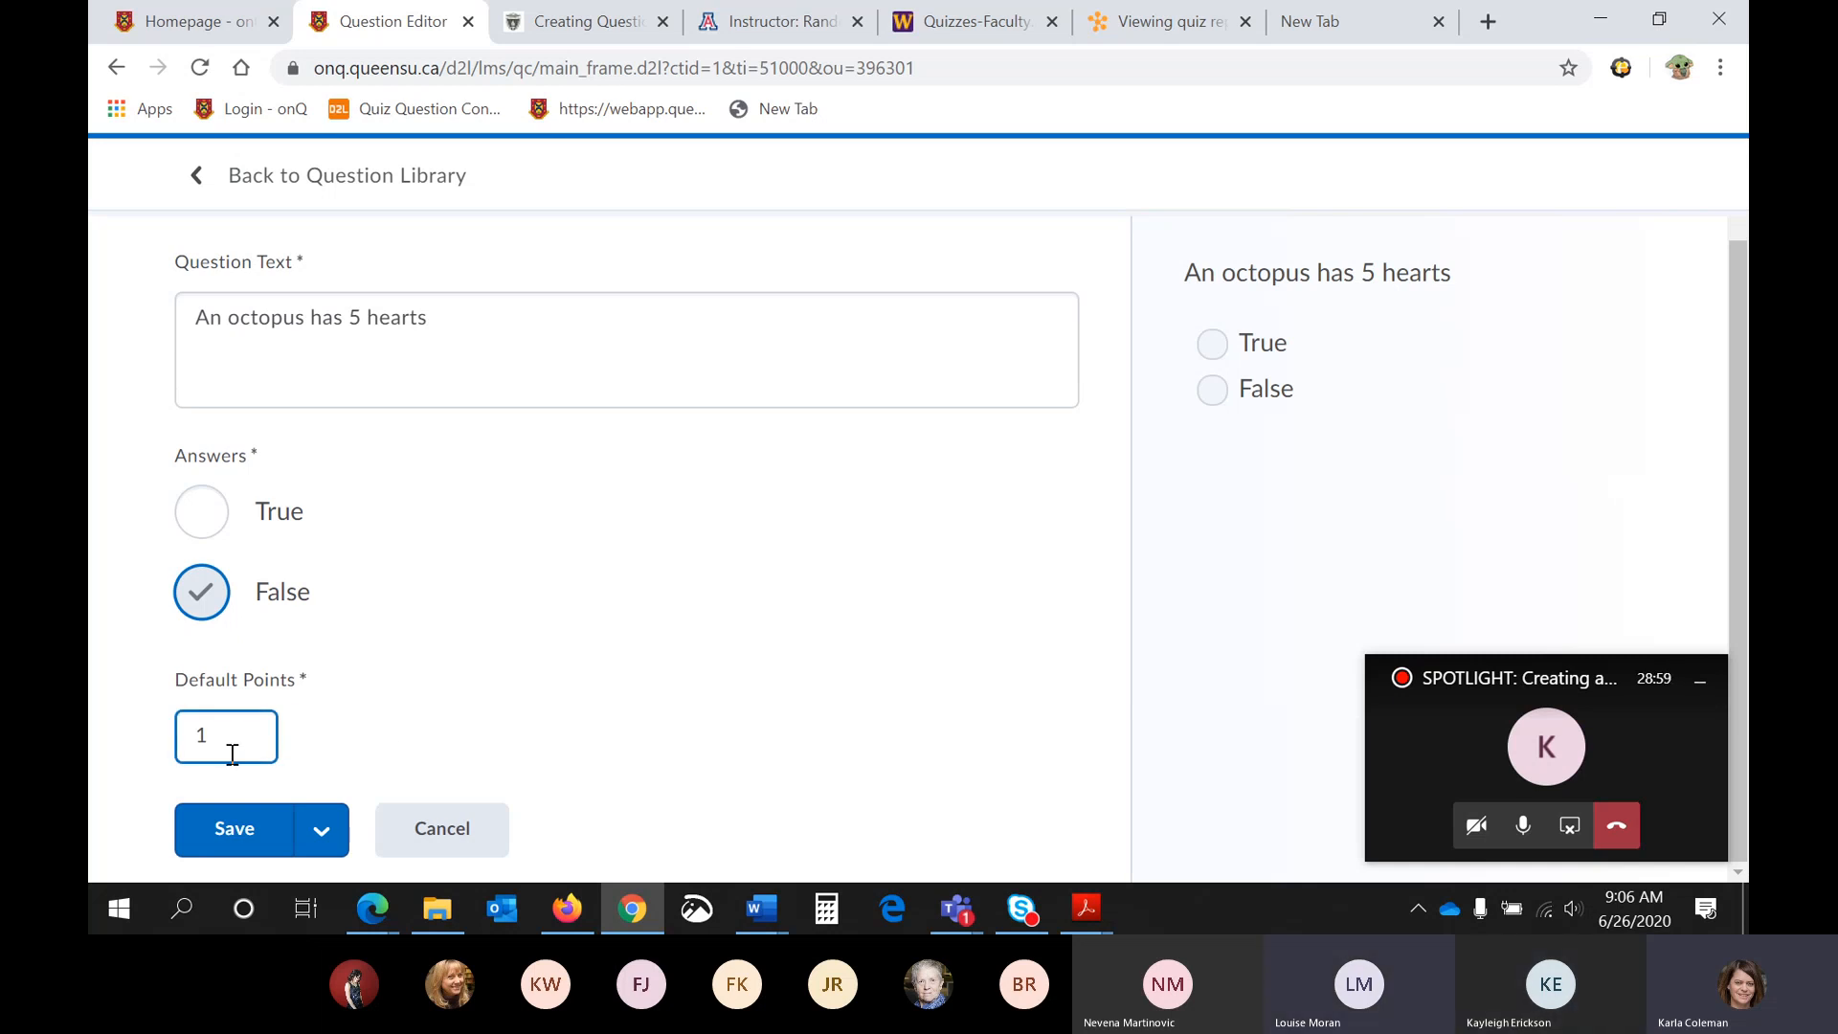
scroll(232, 754, up, 1)
scroll(232, 754, down, 1)
scroll(231, 755, up, 1)
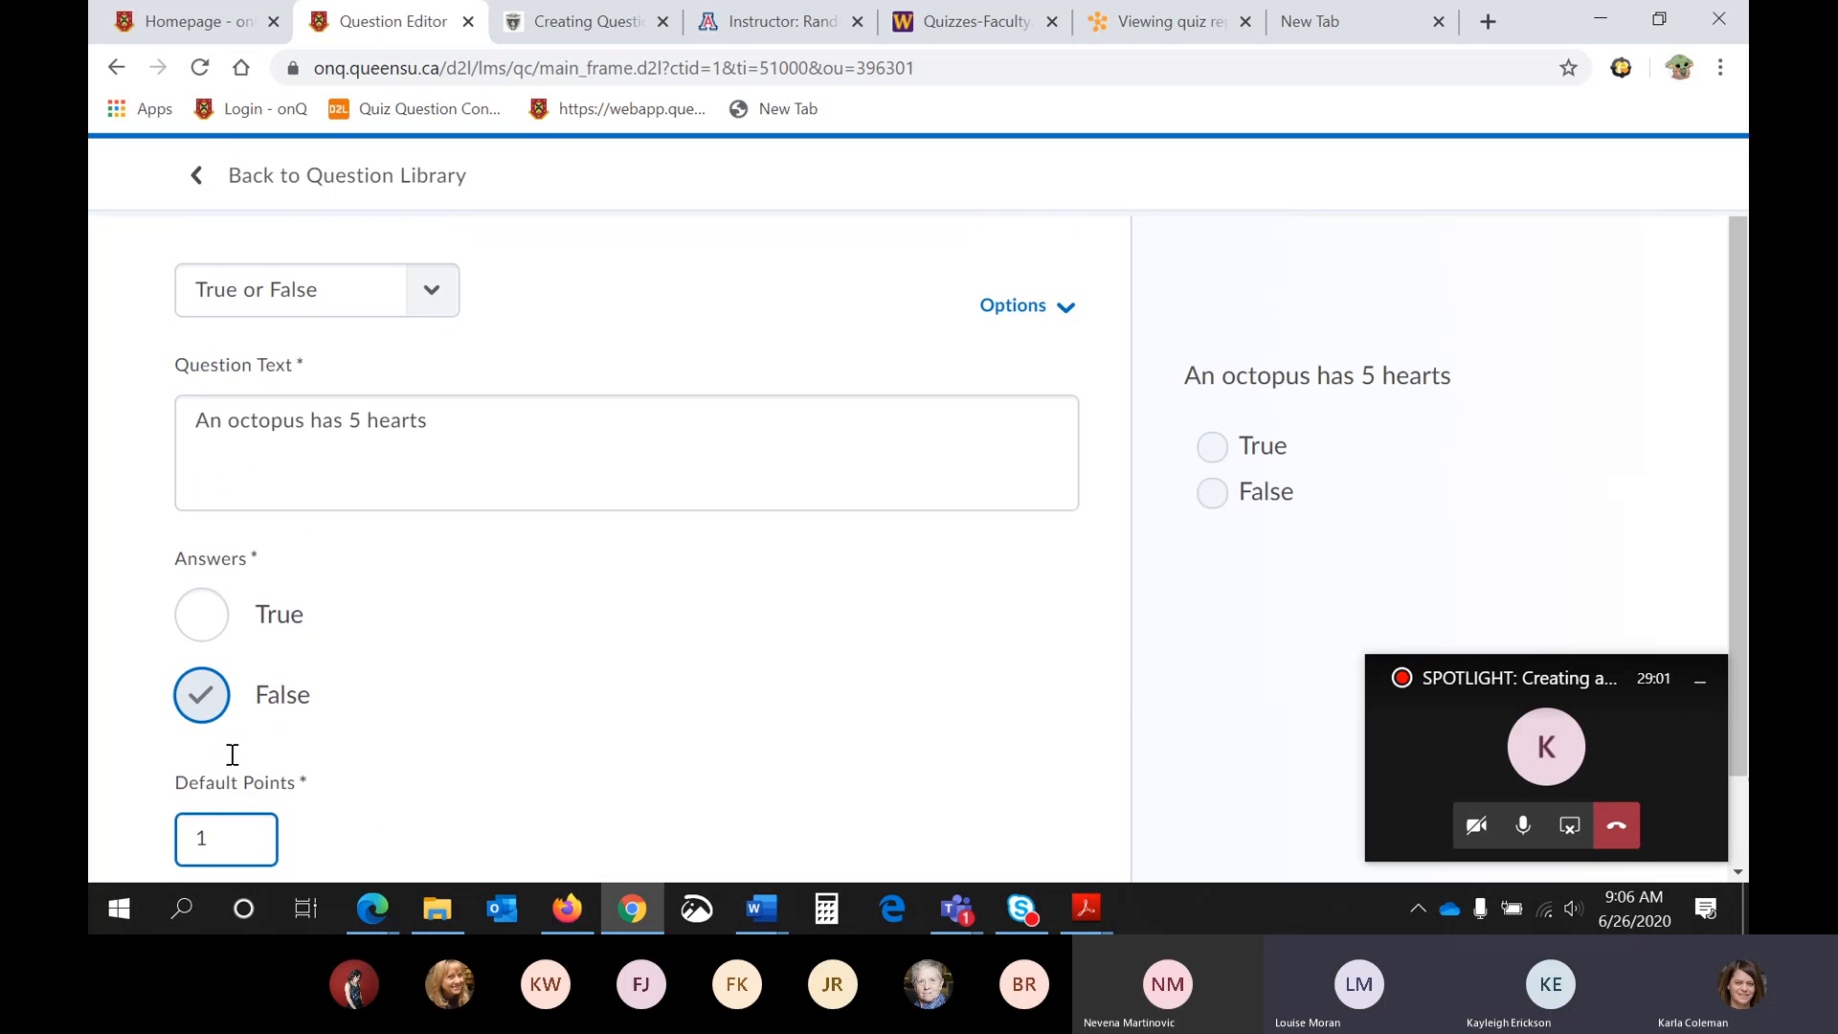
- Add feedback, hint, short description and enumeration to the True or False question
click(1040, 316)
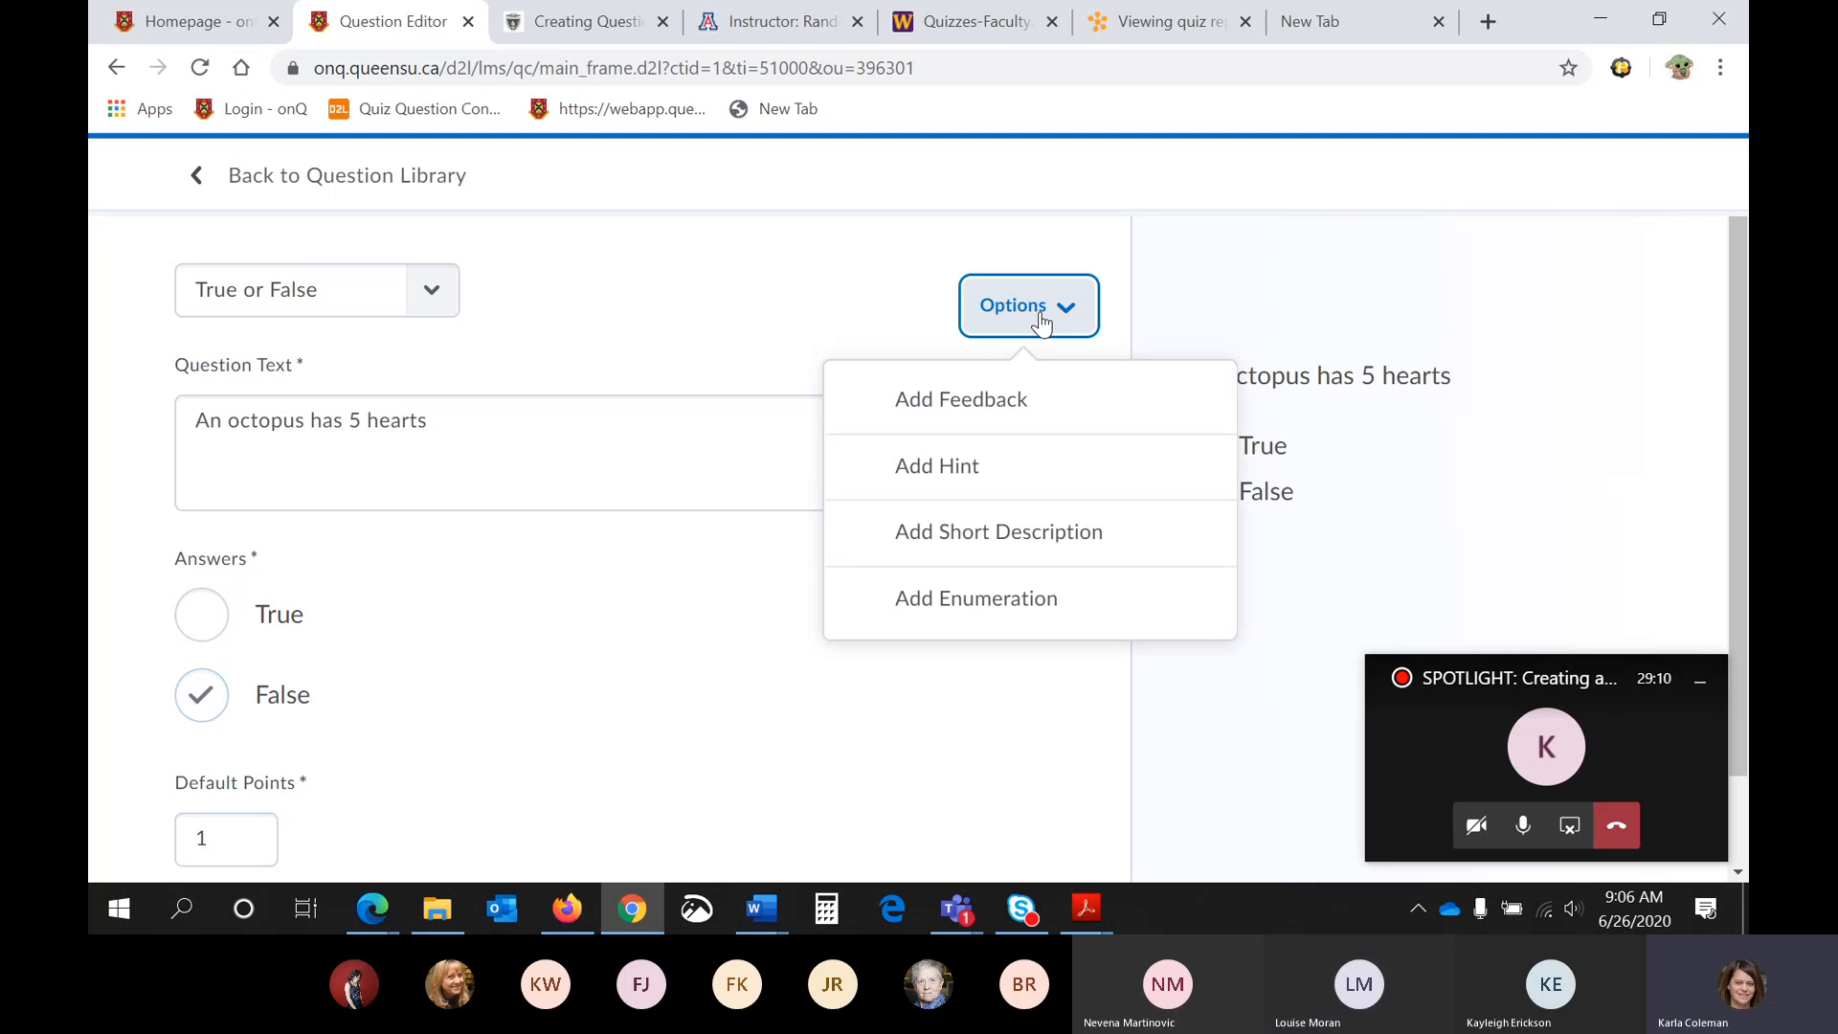
click(987, 397)
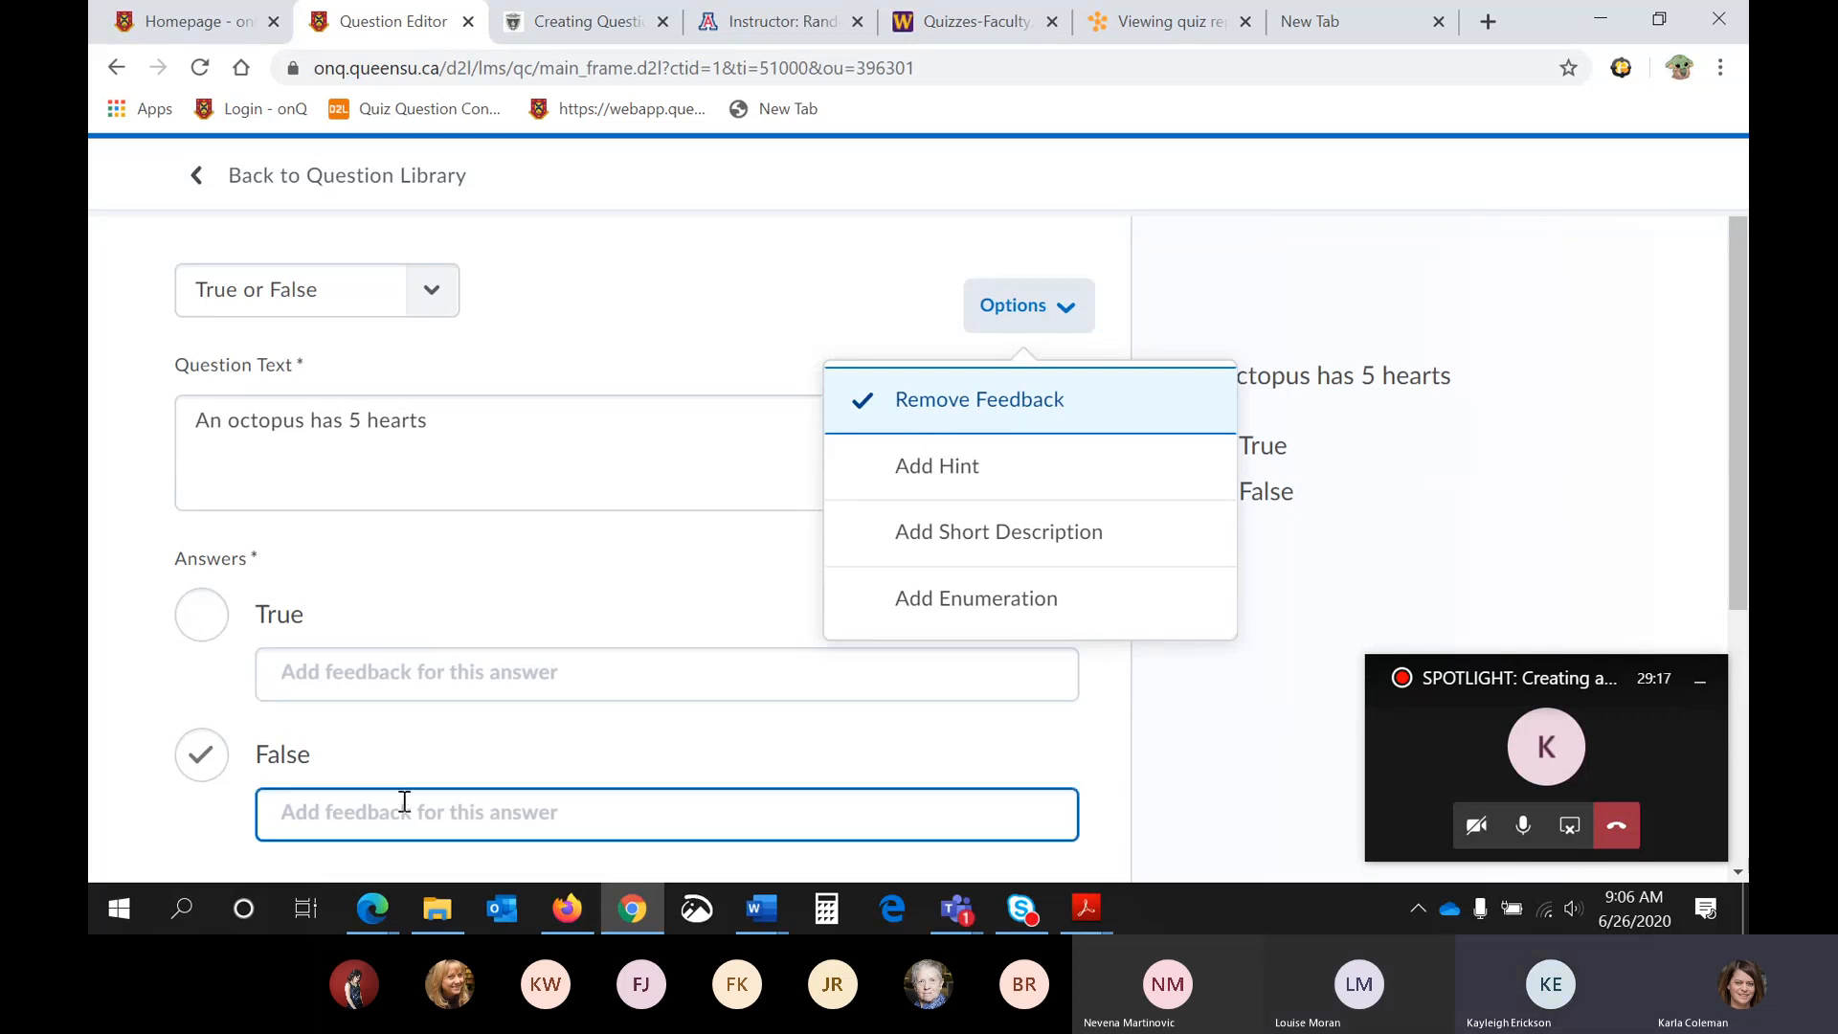
click(889, 474)
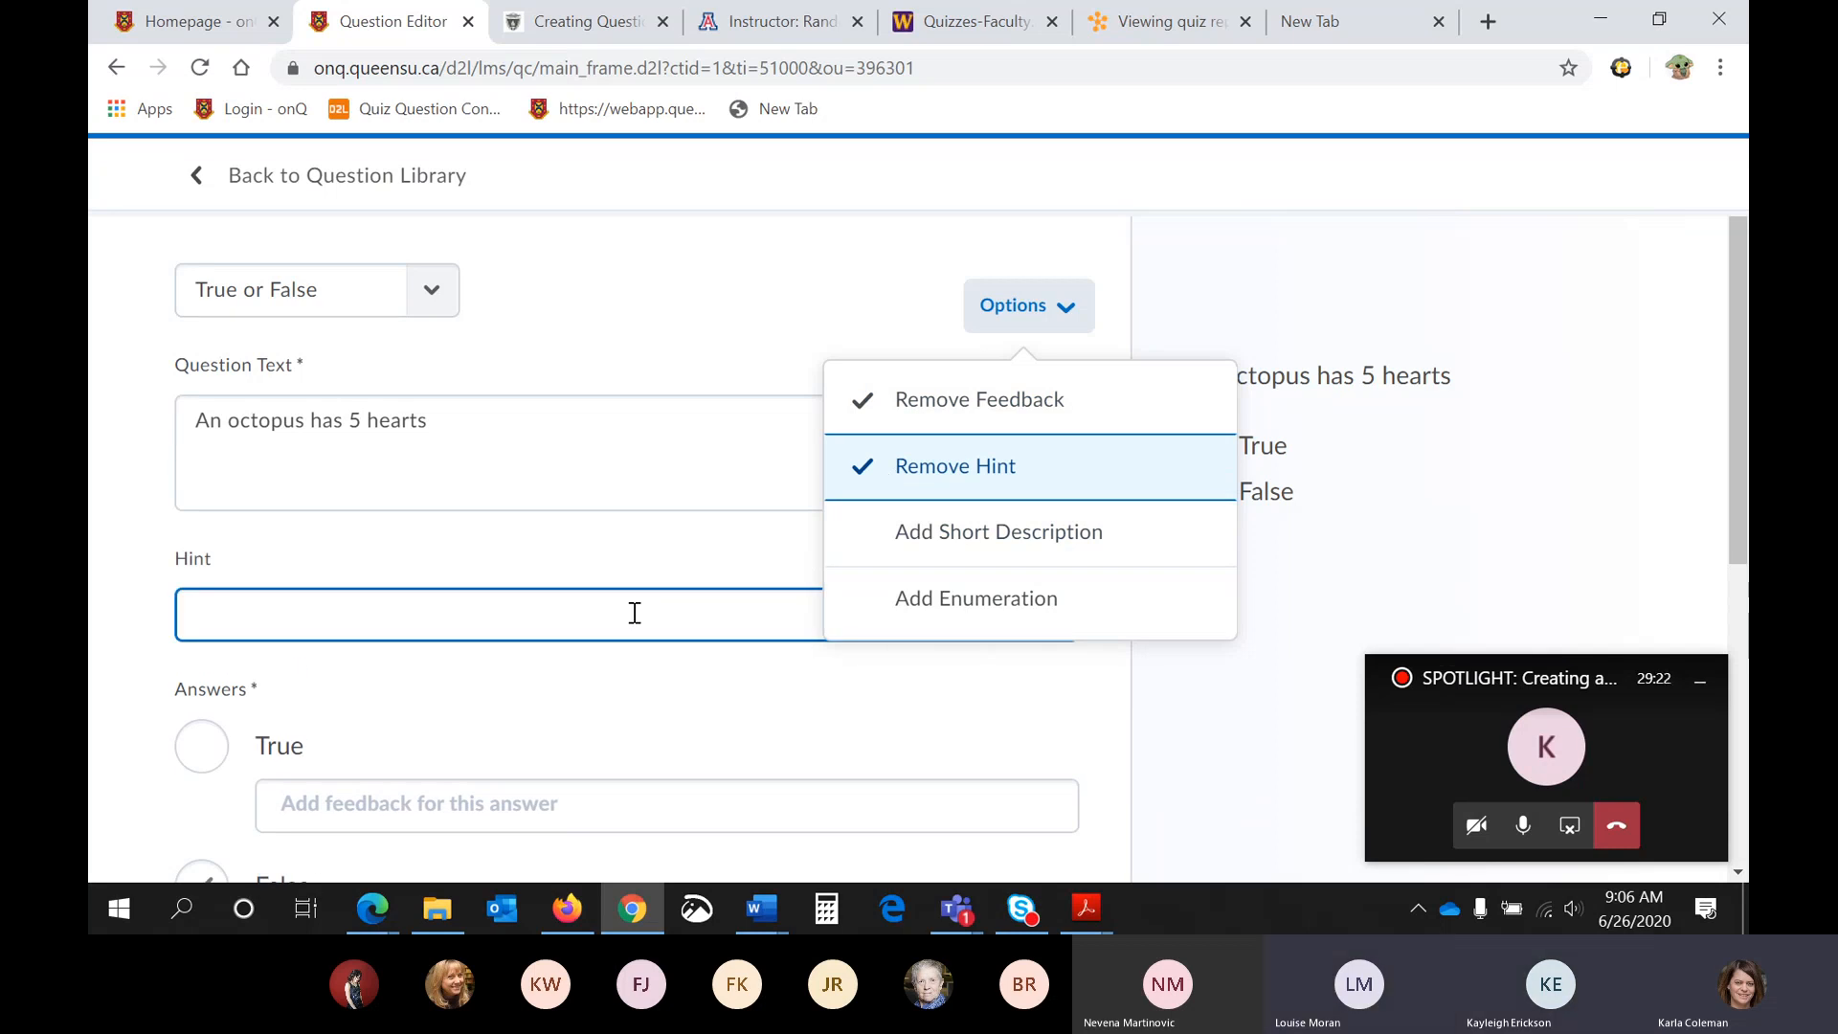
click(907, 544)
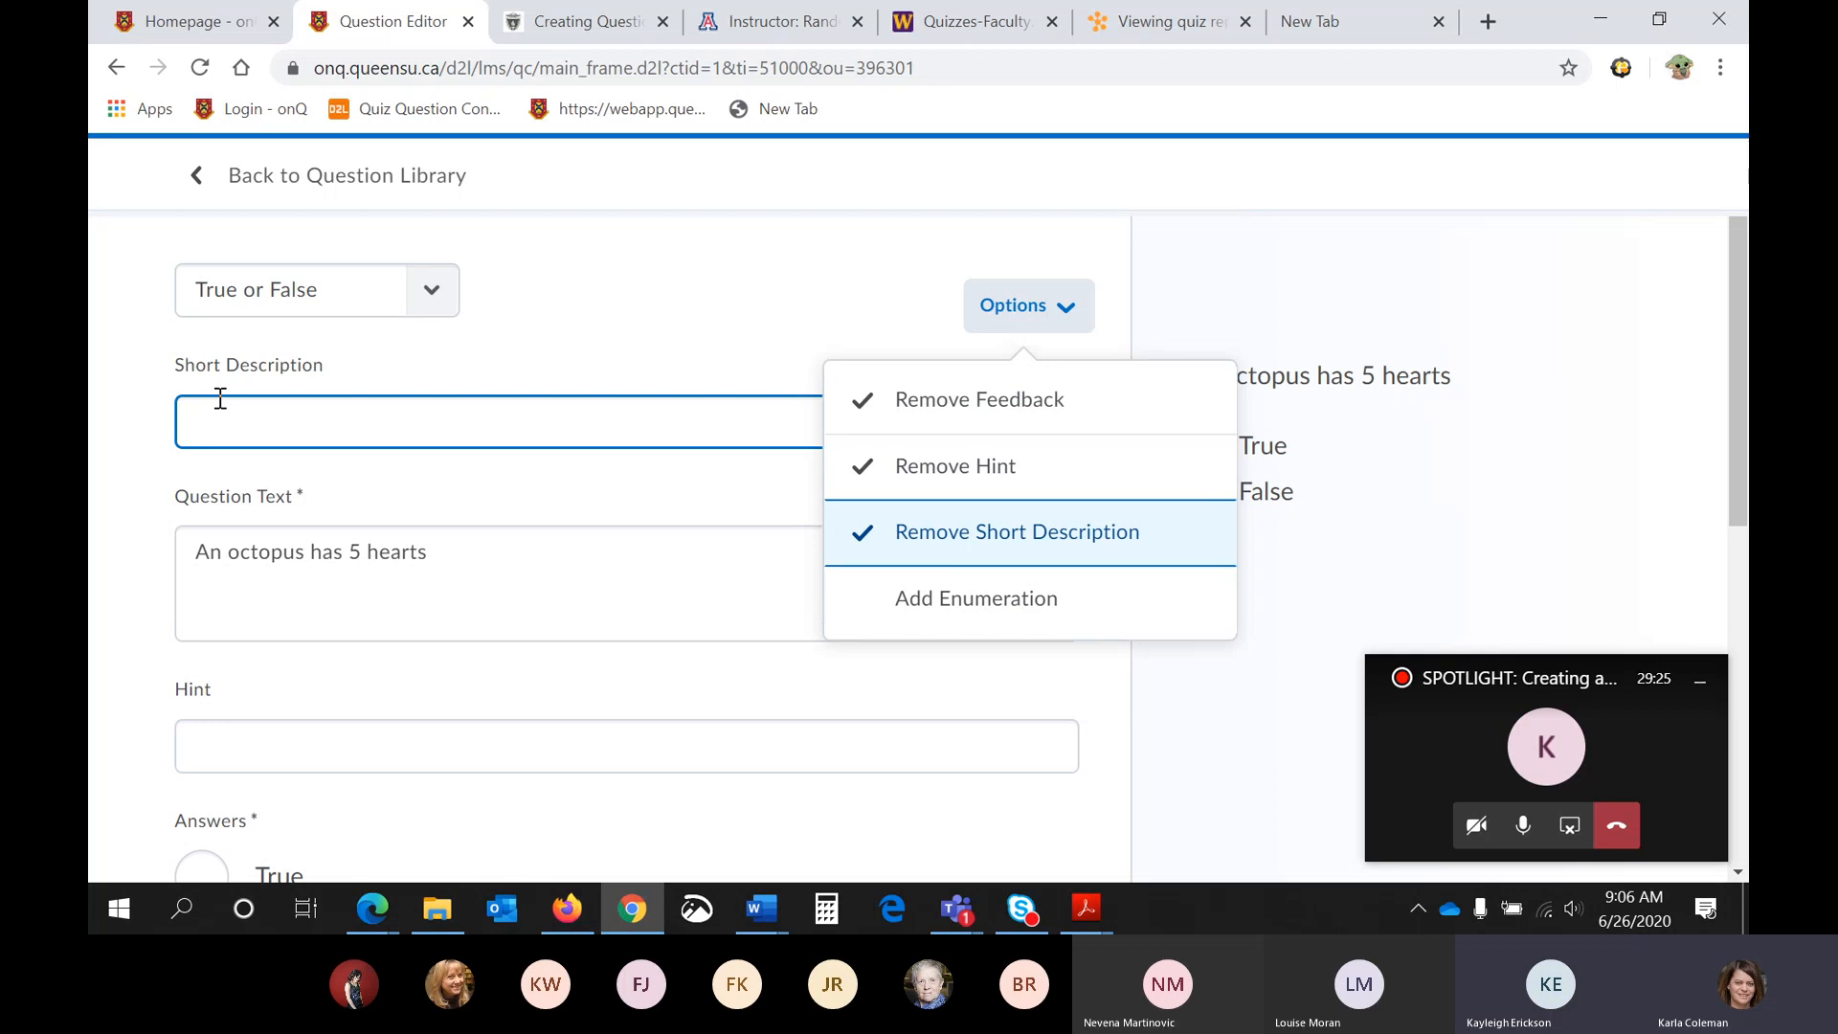
click(960, 603)
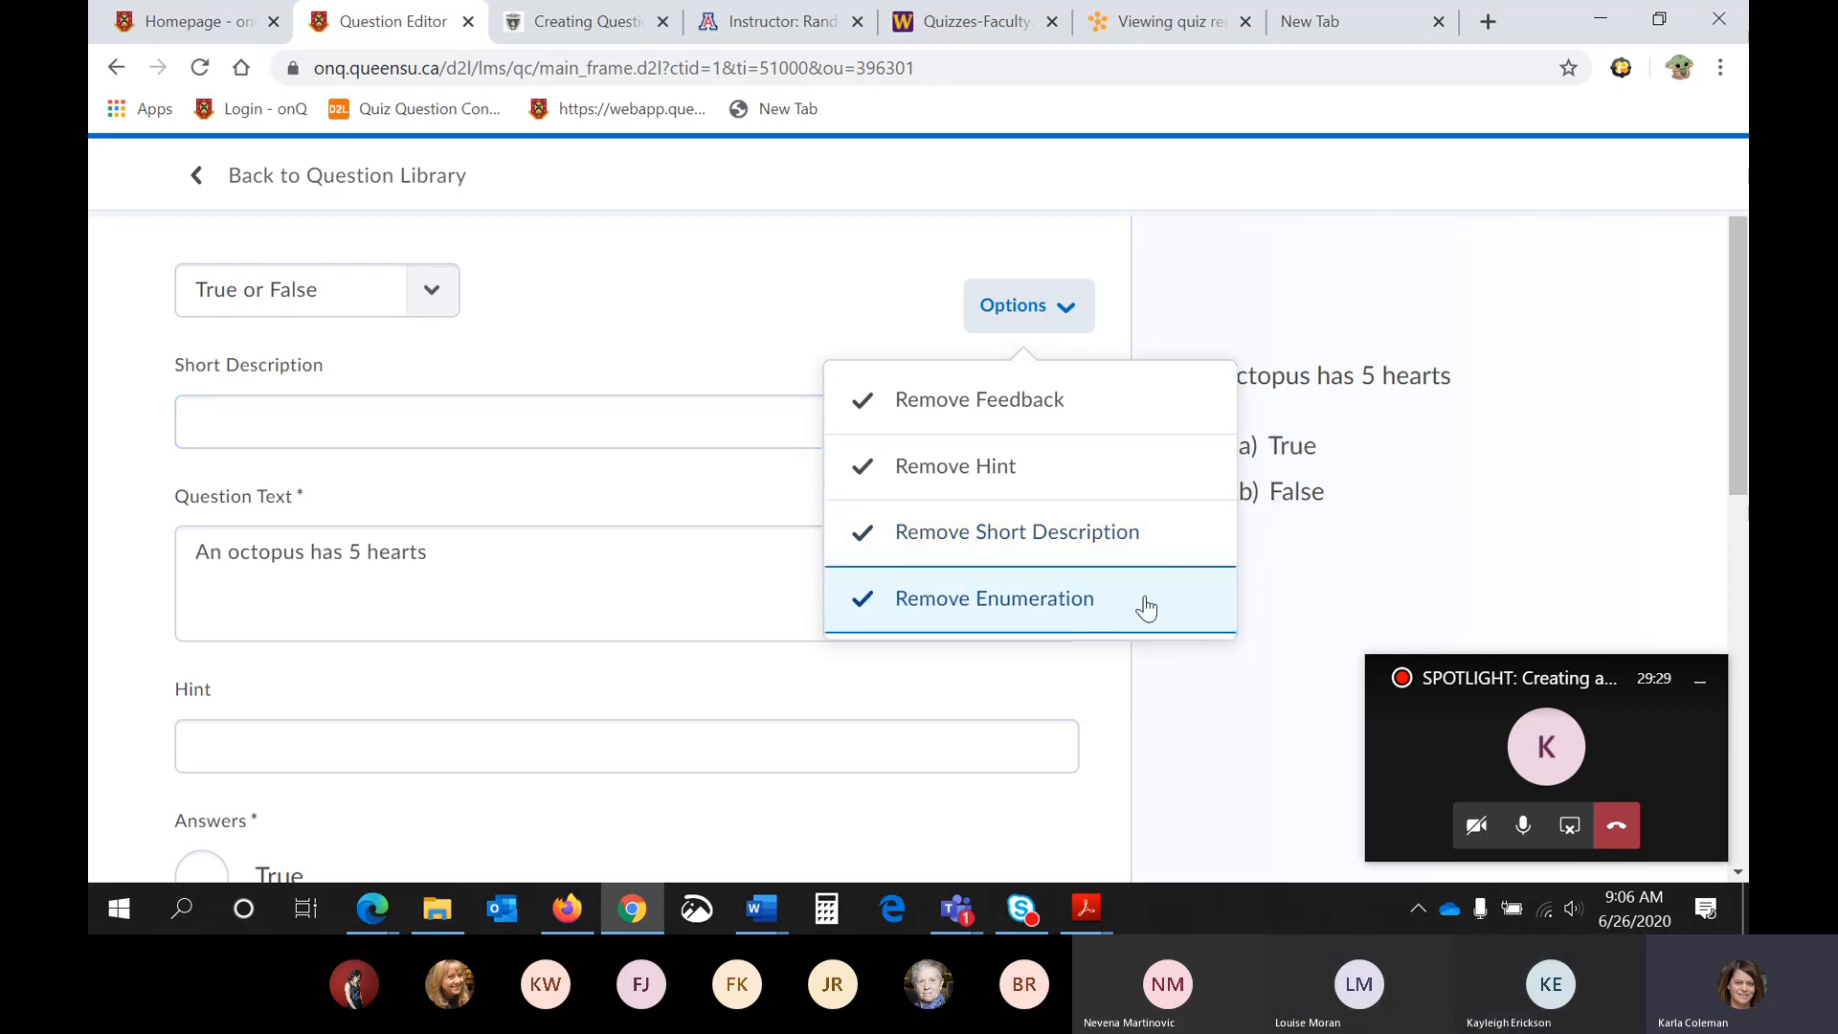
- Set the answer enumeration to the 1, 2, 3, 4, 5 style and check it in the question preview
scroll(610, 735, down, 5)
click(285, 708)
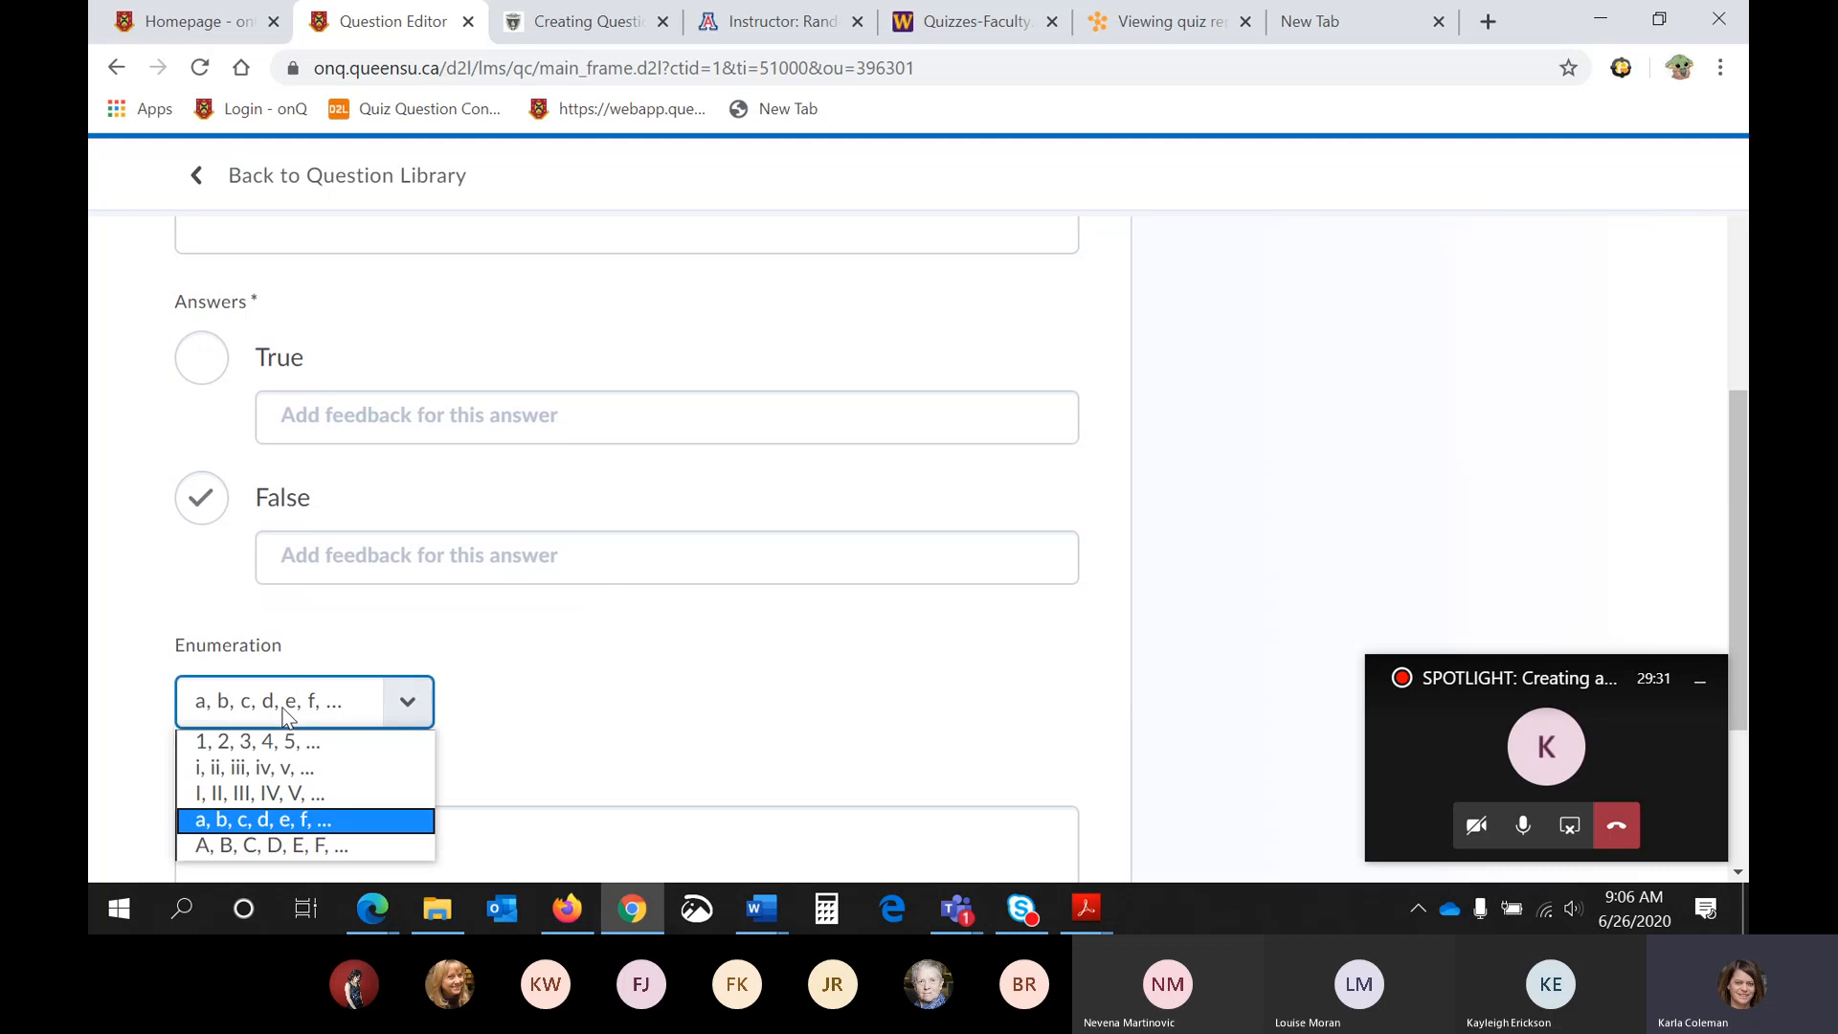
click(267, 743)
click(297, 714)
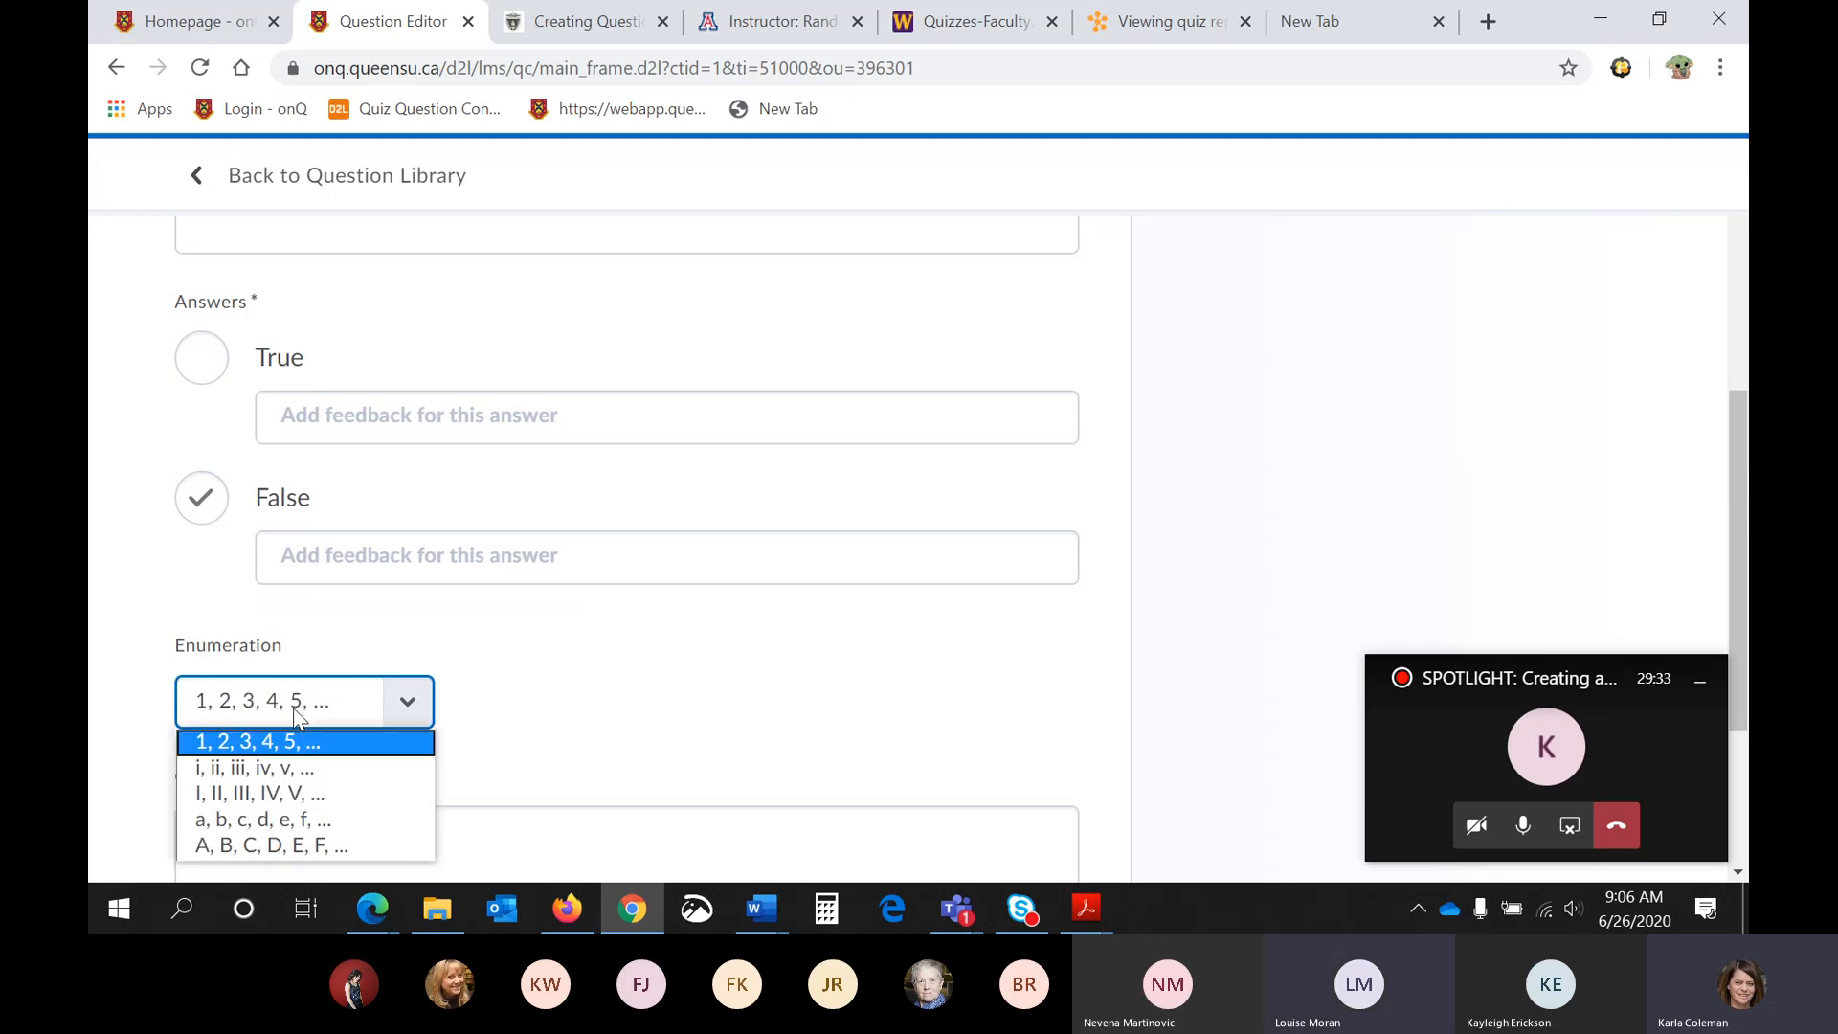
scroll(616, 738, up, 5)
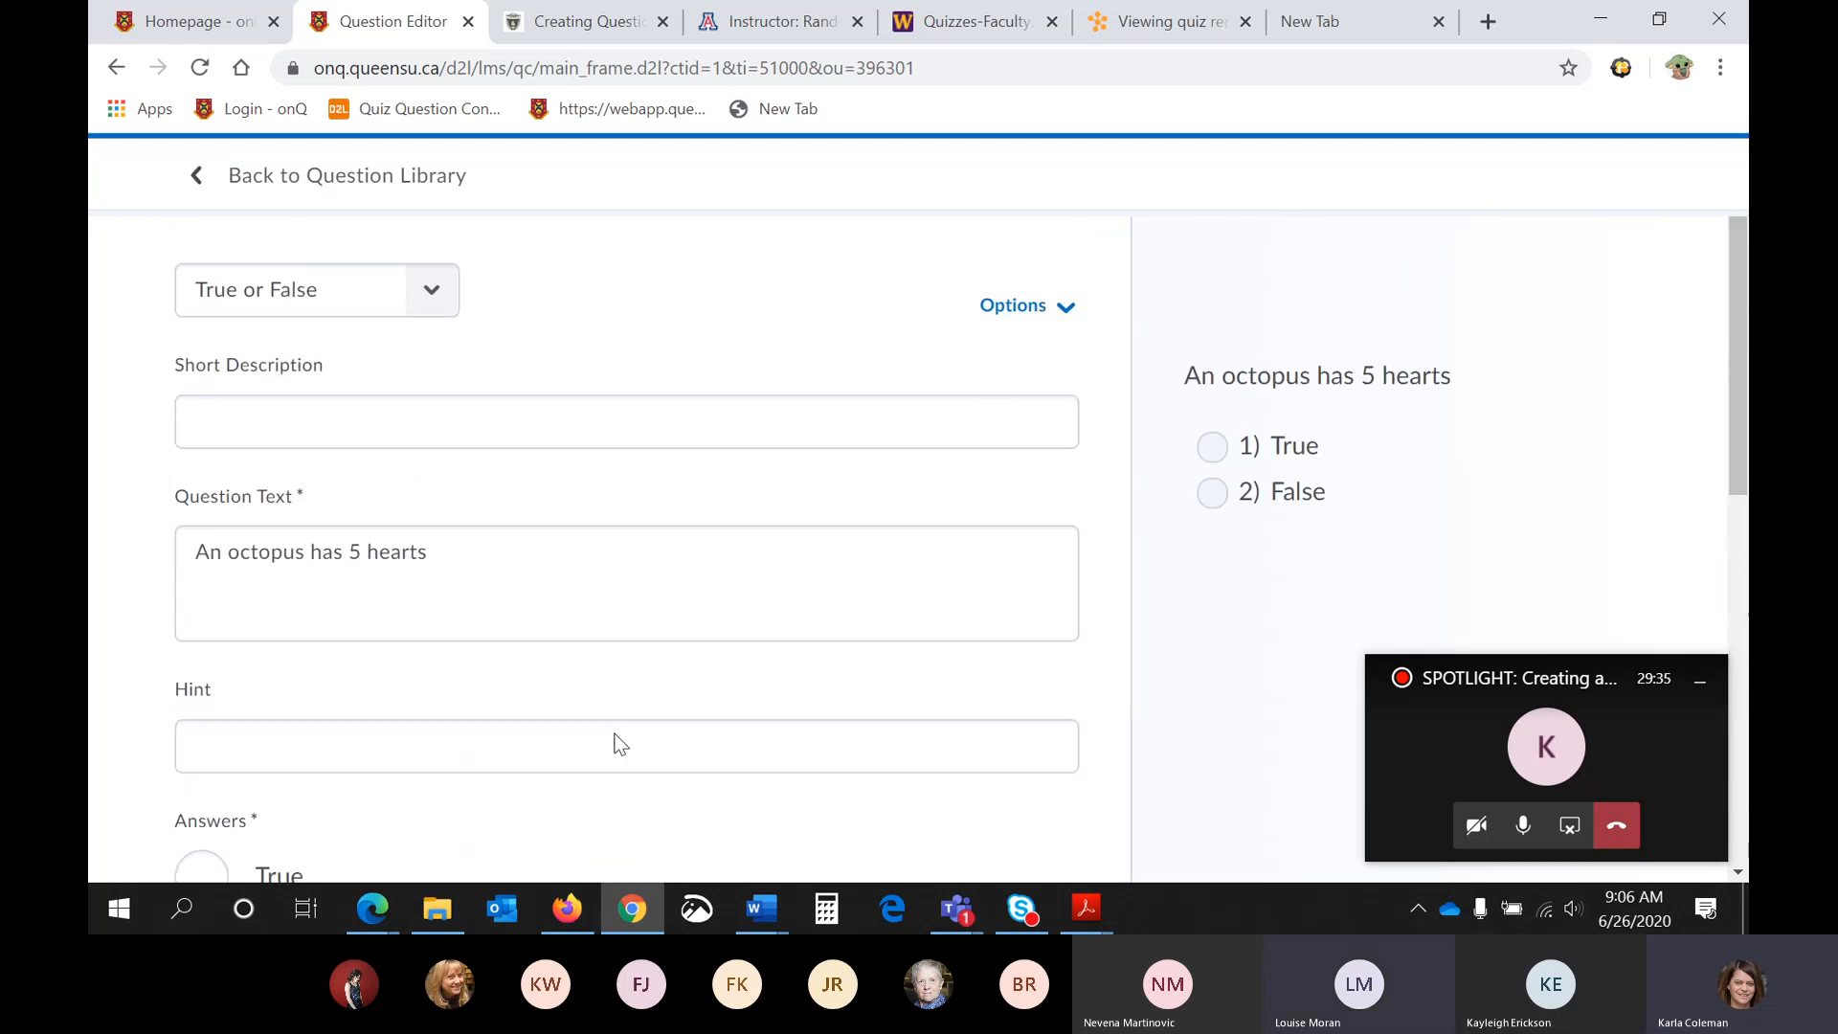
- Remove the feedback, hint, short description and enumeration from the True or False question
click(996, 335)
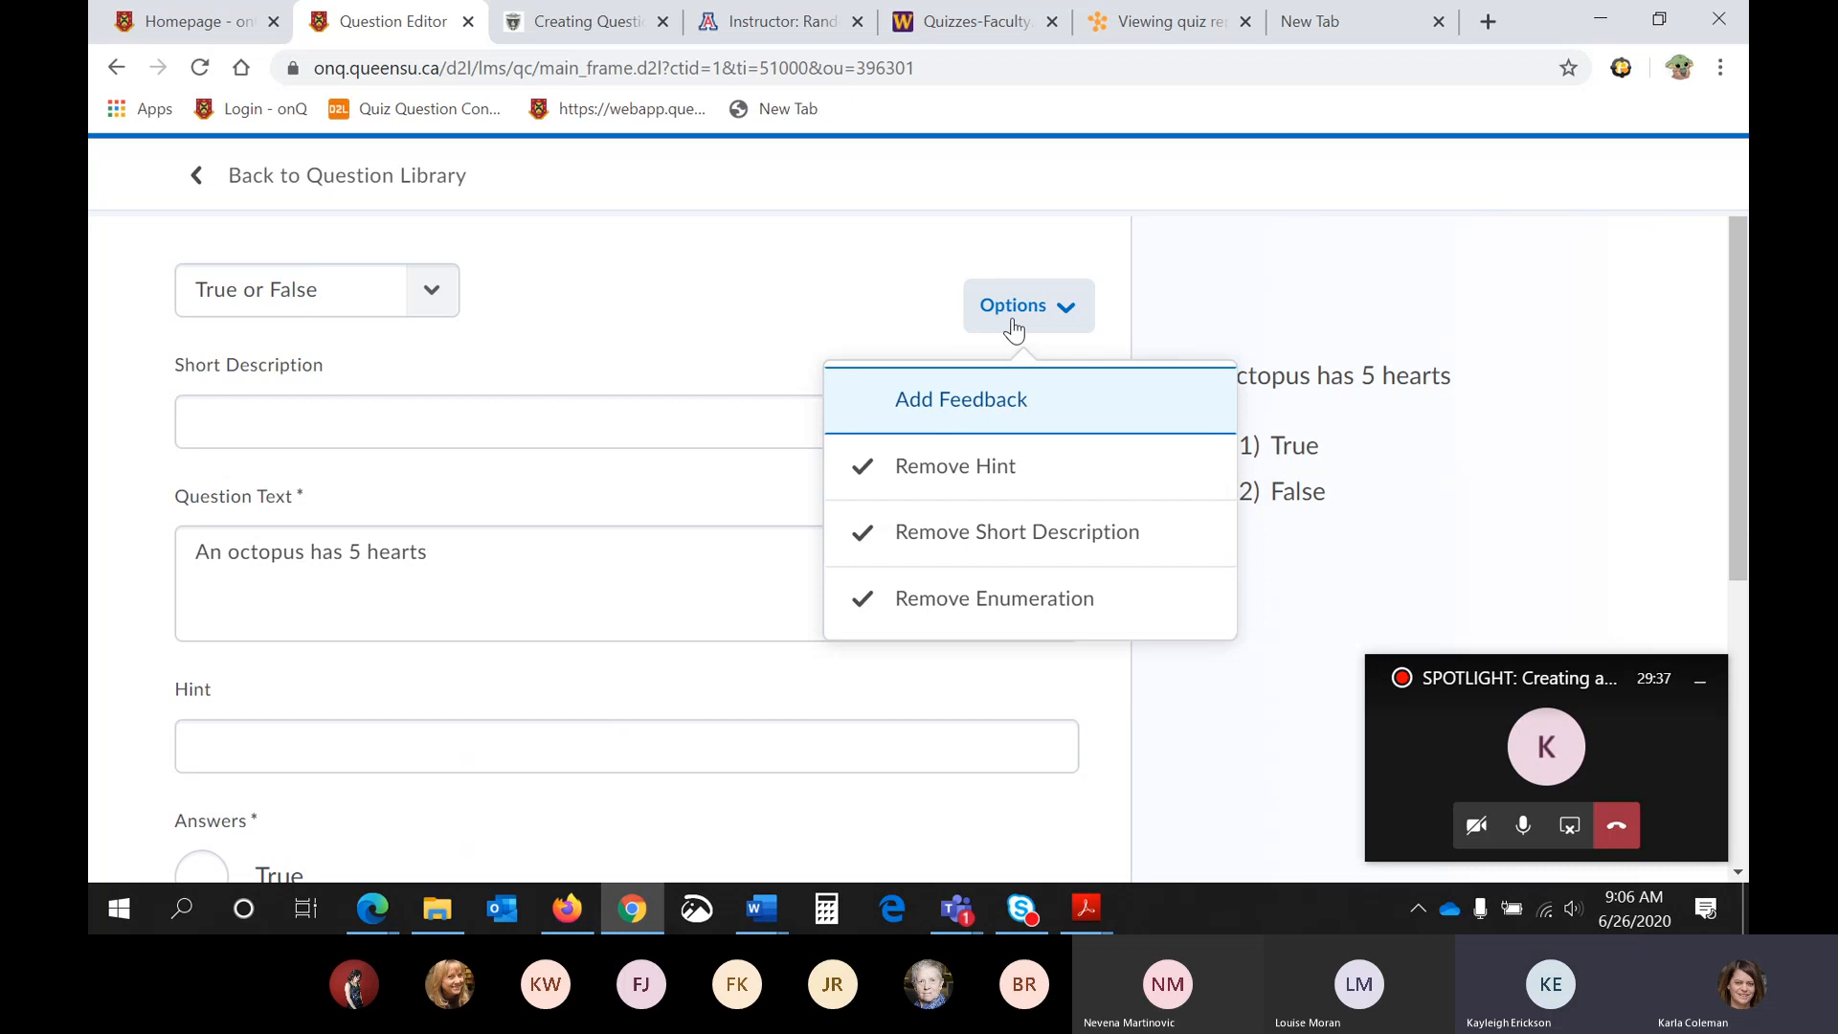
click(1013, 325)
click(1013, 333)
click(972, 466)
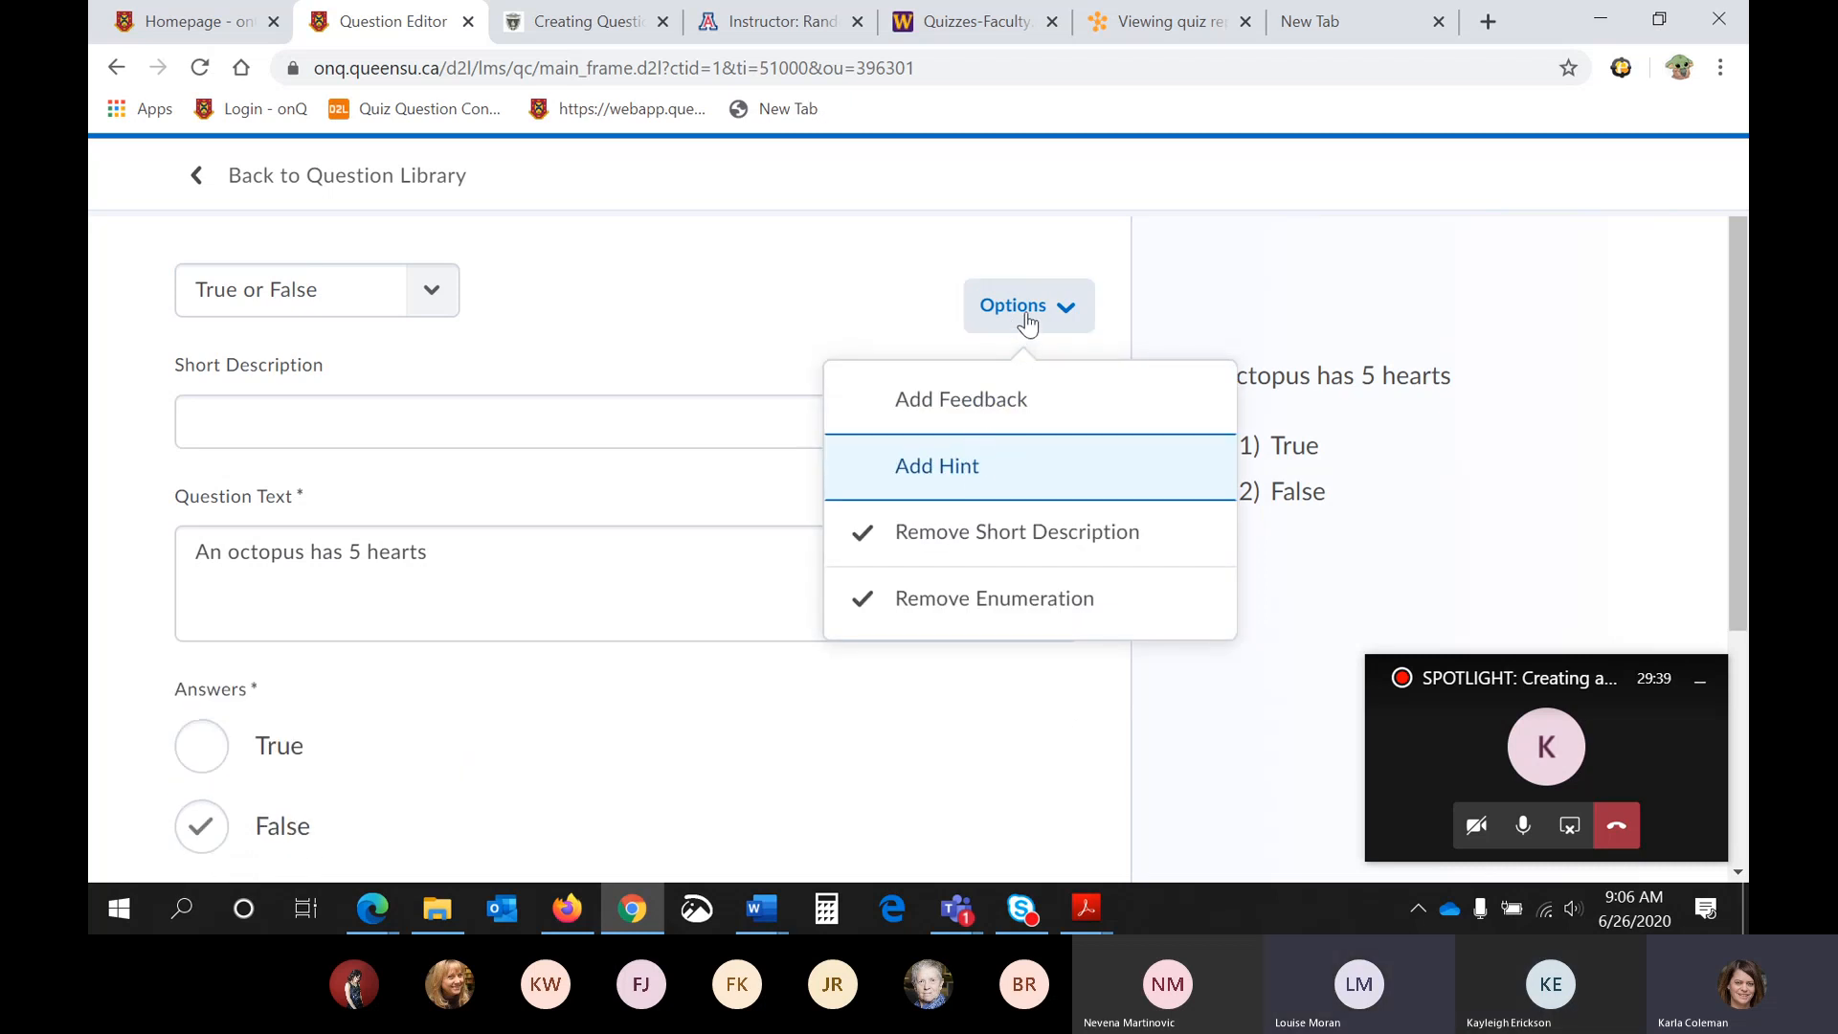
click(963, 534)
click(948, 598)
scroll(733, 644, down, 3)
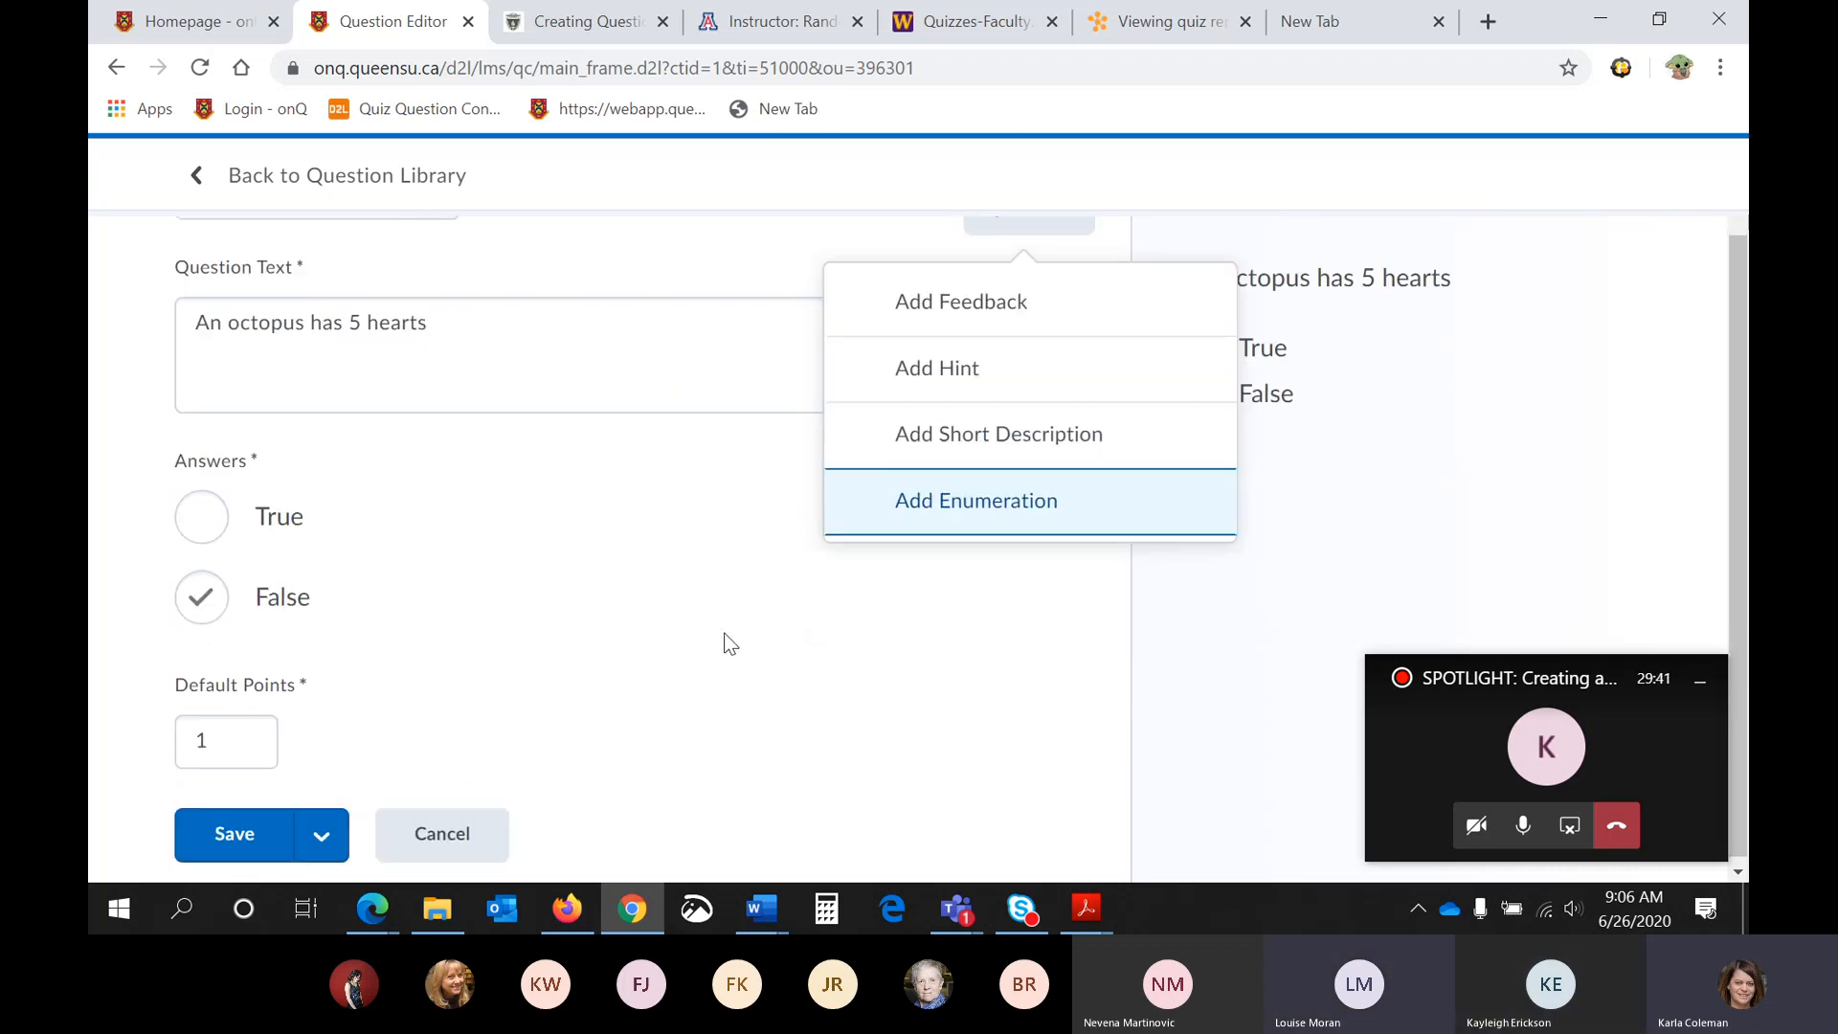
- Save the True or False question and locate it in the Question Library list
click(246, 831)
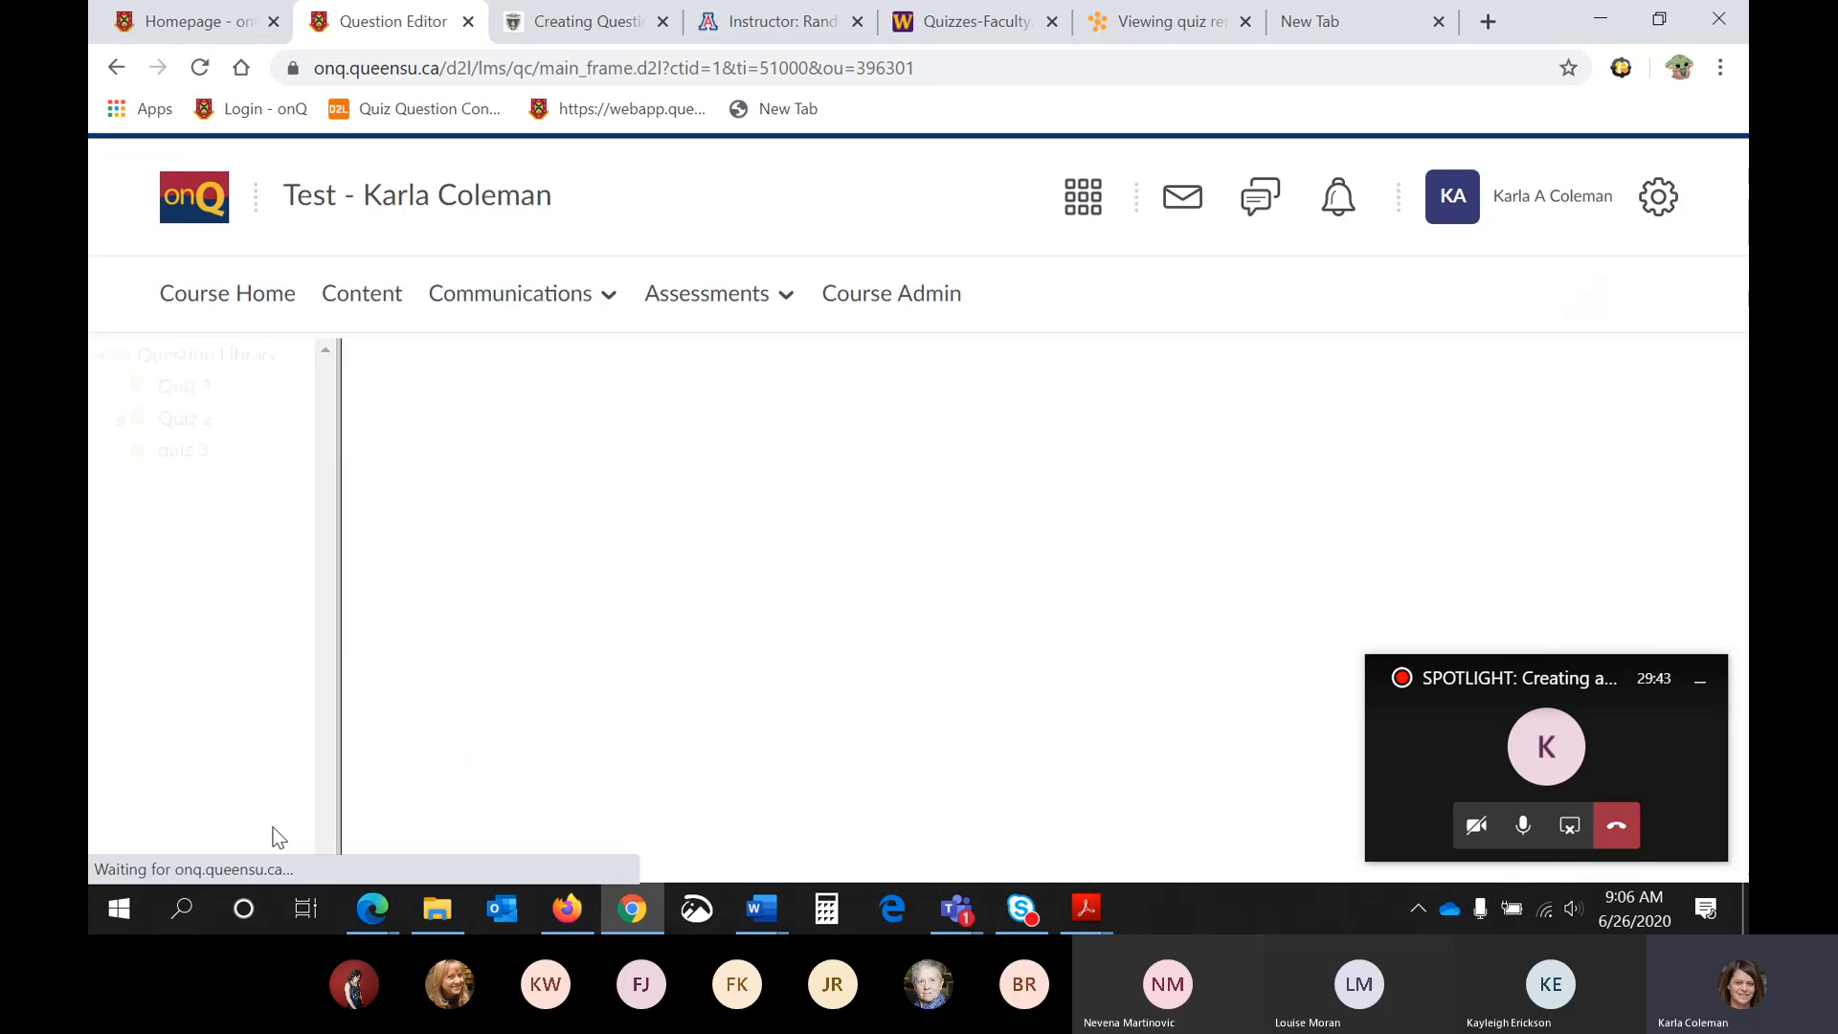
scroll(517, 661, down, 5)
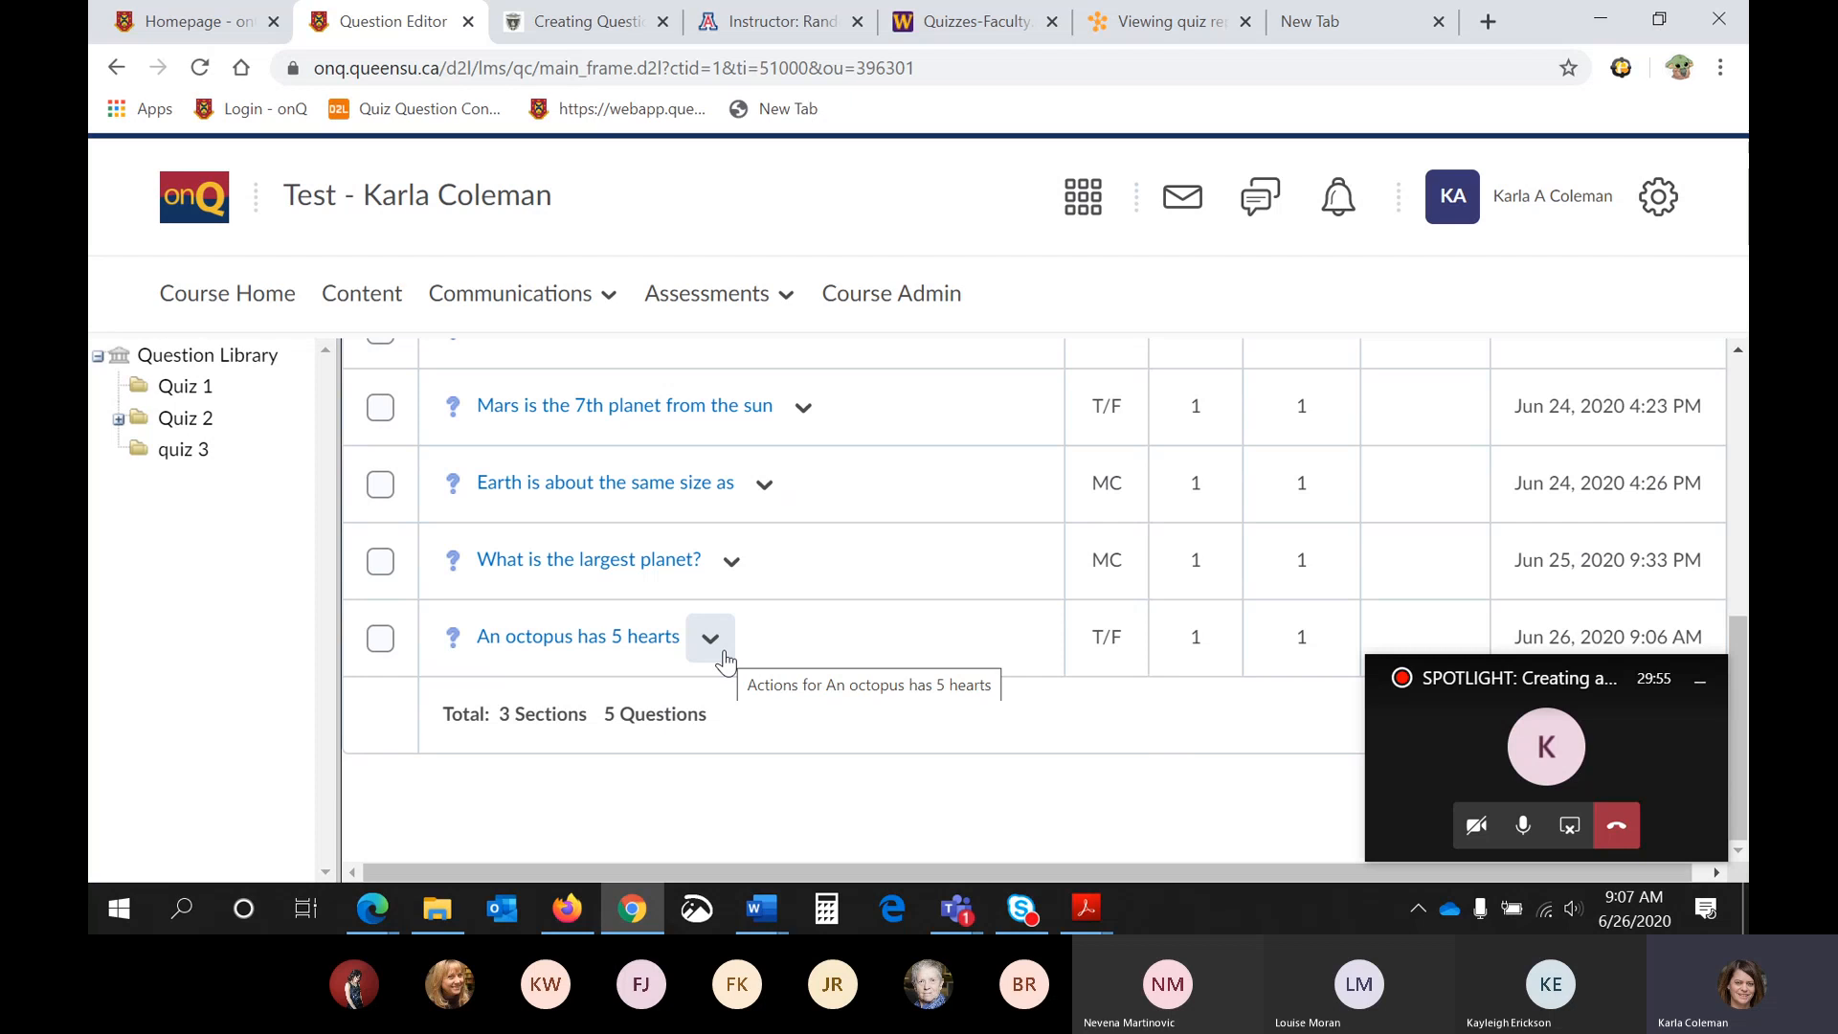
- Select the octopus question, view the available move destinations, and cancel the move
click(394, 642)
scroll(415, 649, up, 10)
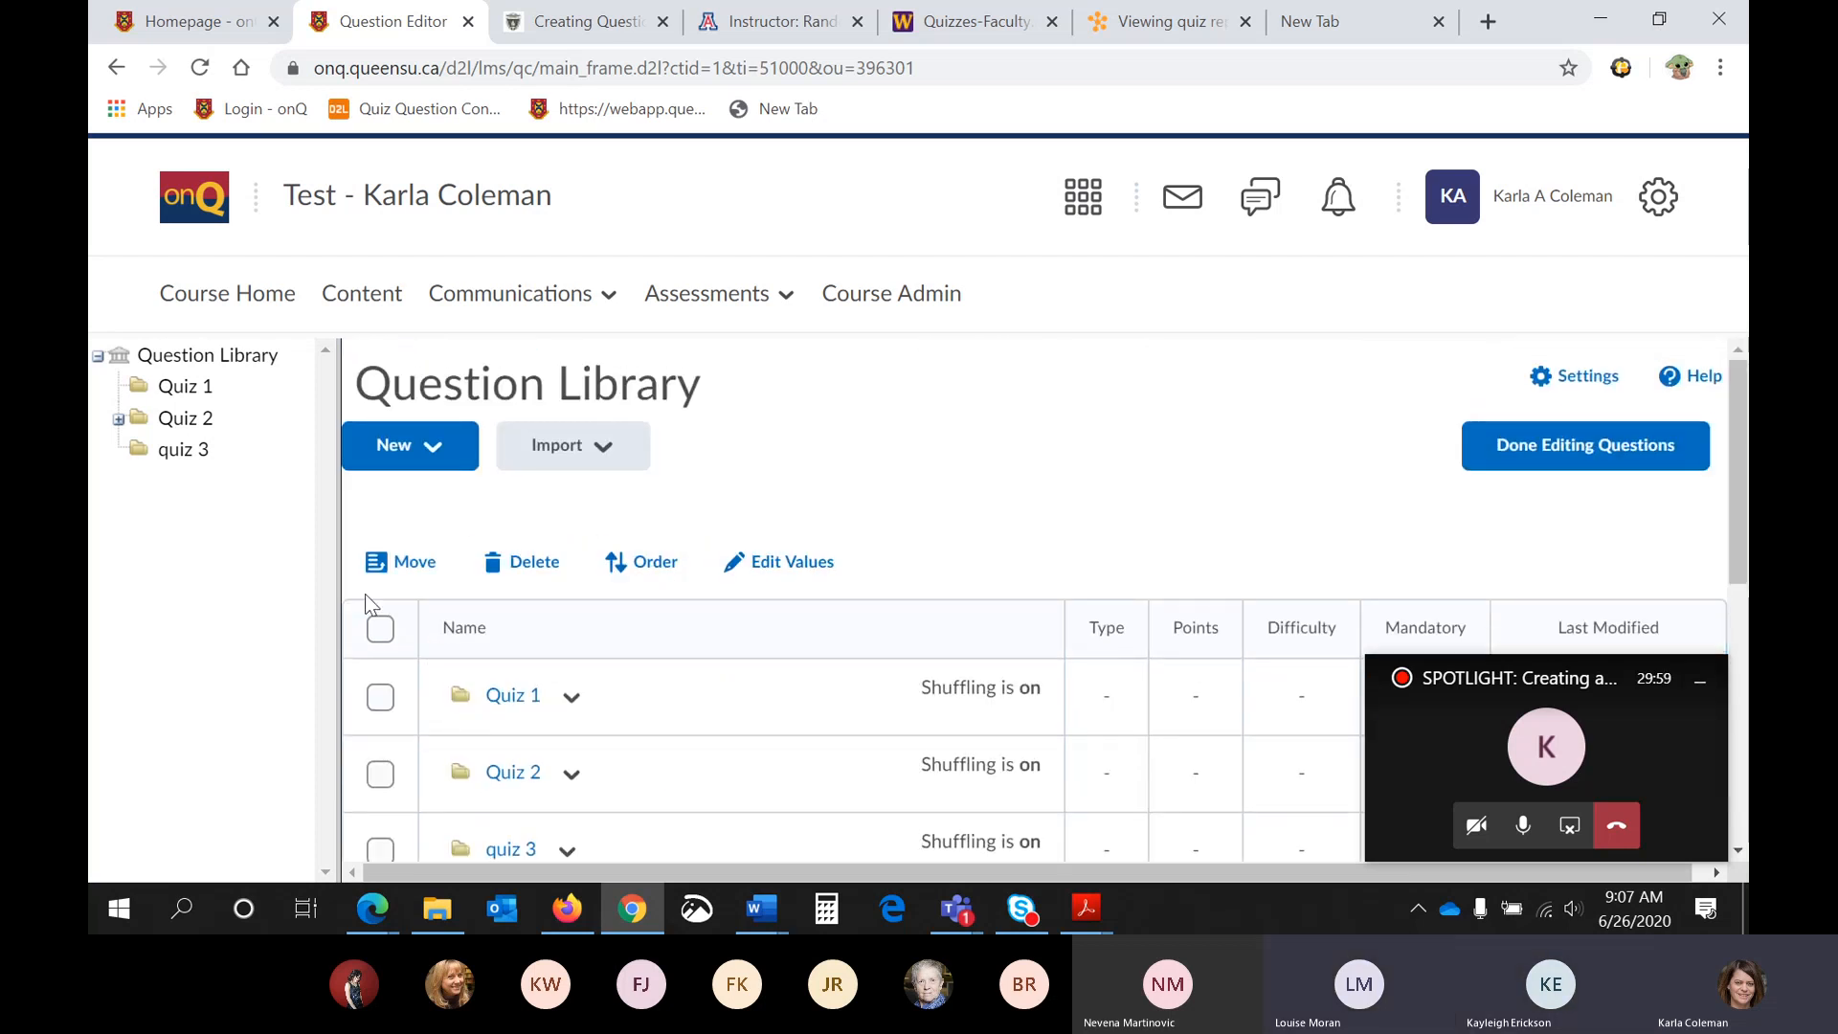
click(395, 568)
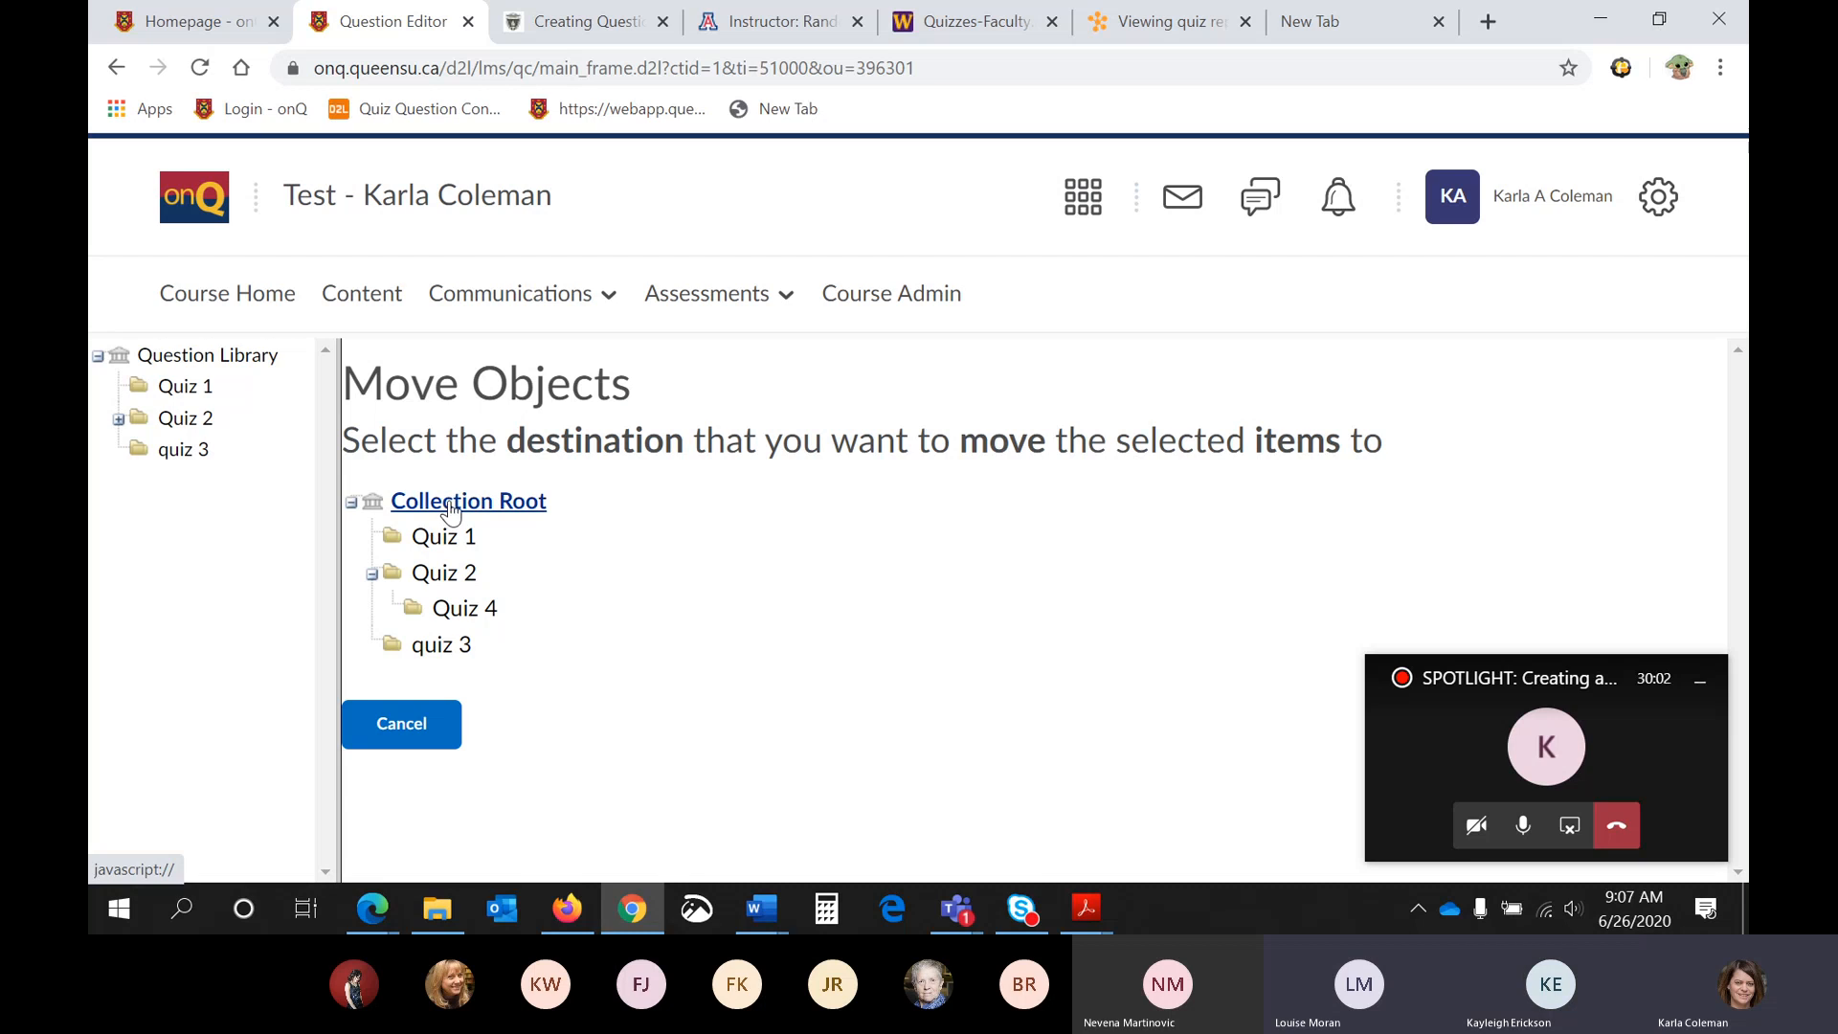
click(427, 747)
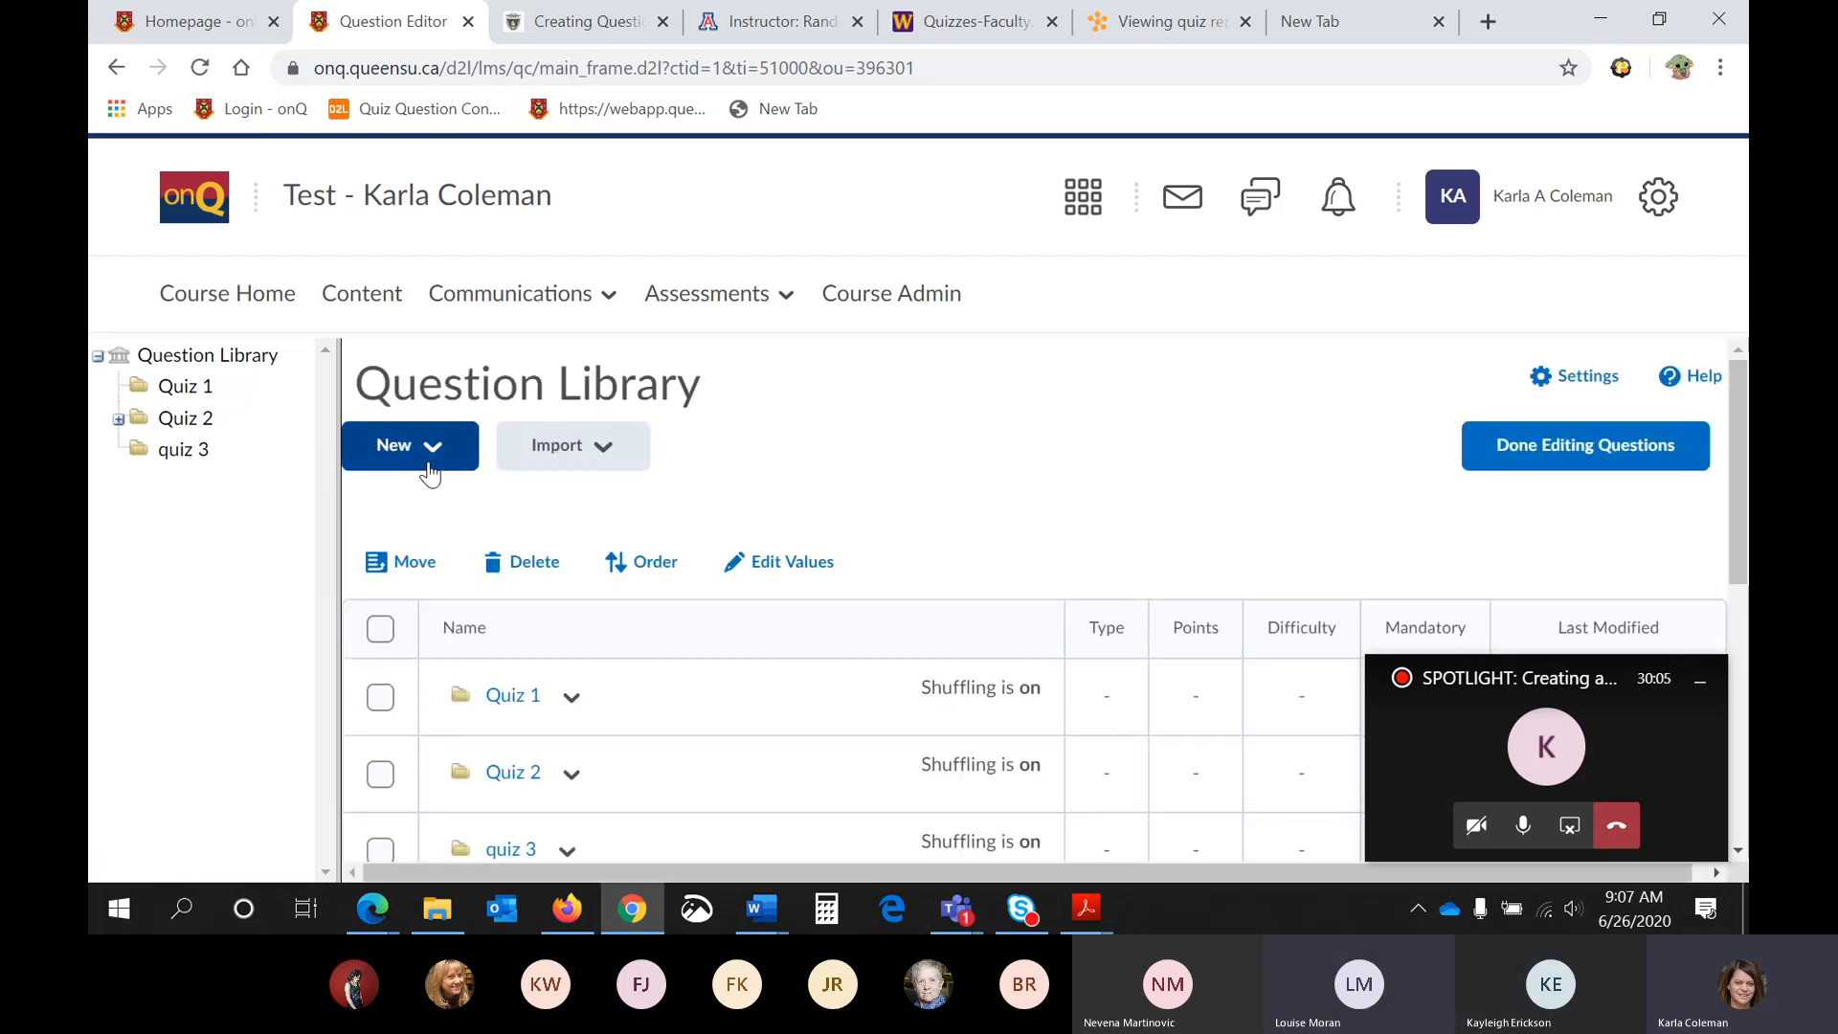
- Create a new Multiple Choice question and paste "Mercury, Venus, Mars and Earth are all" from Word as its question text, removing the formatting
click(438, 443)
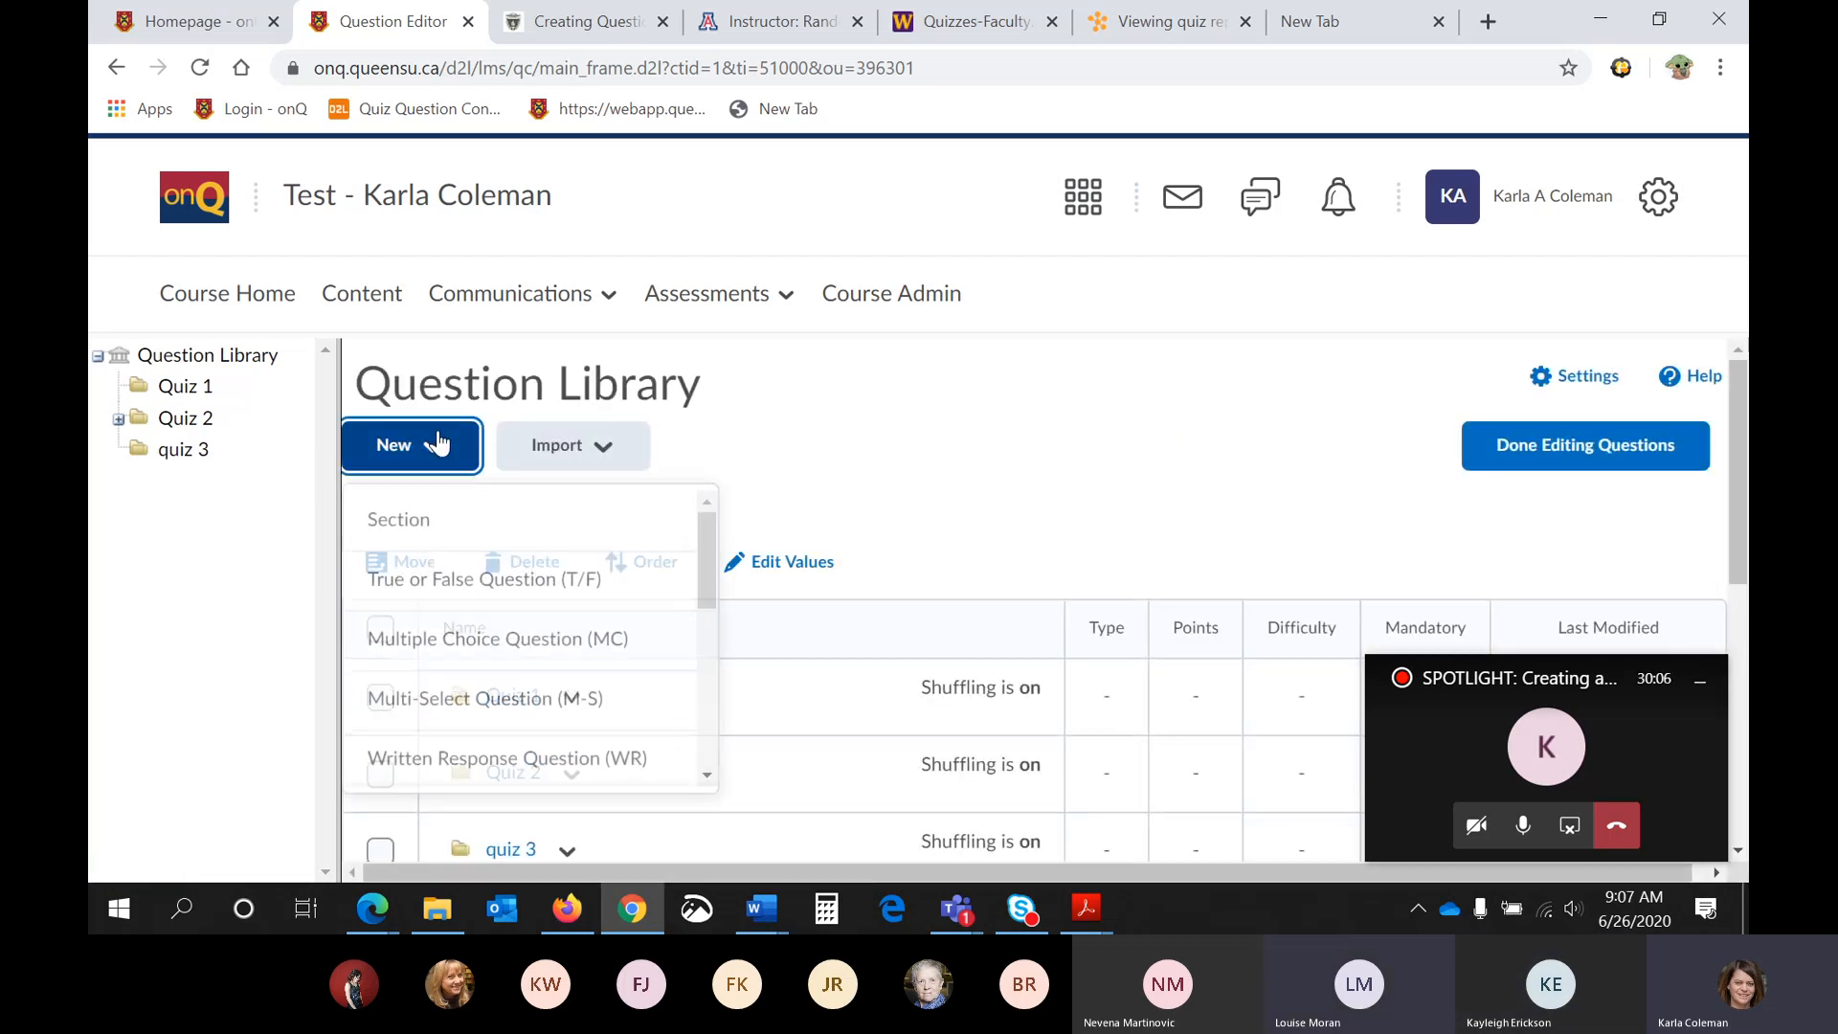
click(490, 635)
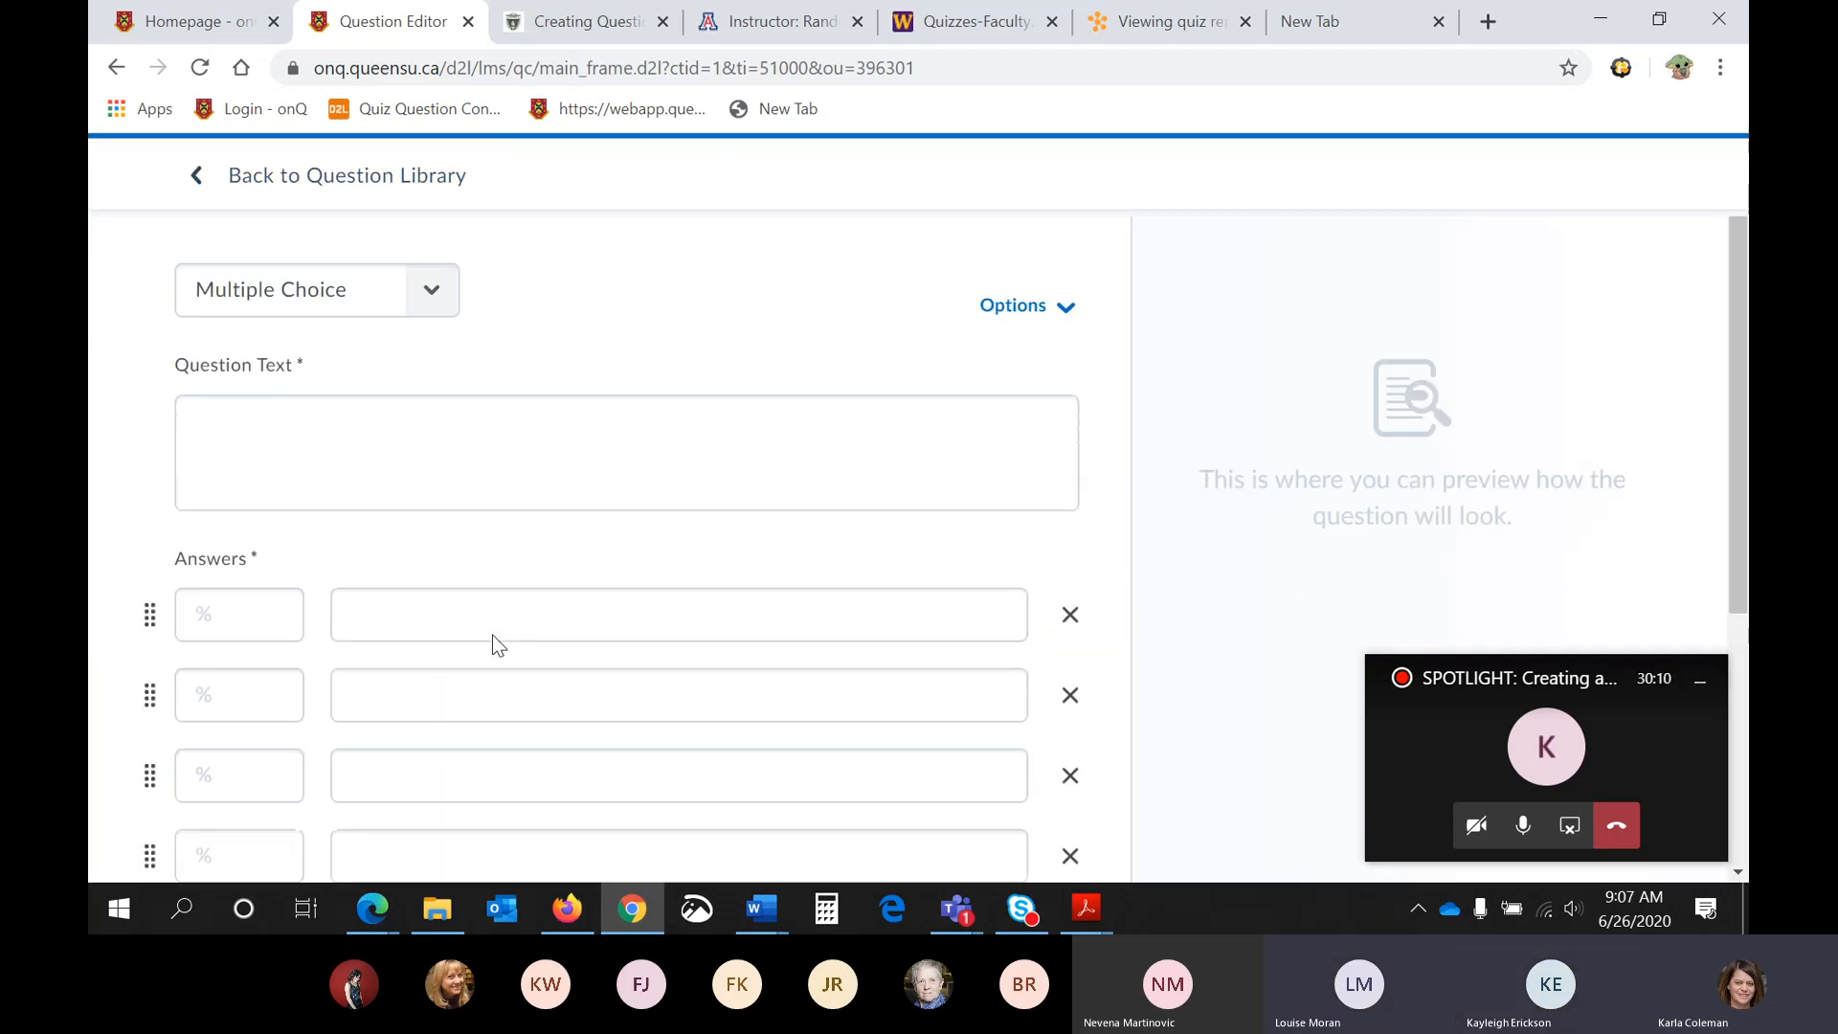
click(235, 423)
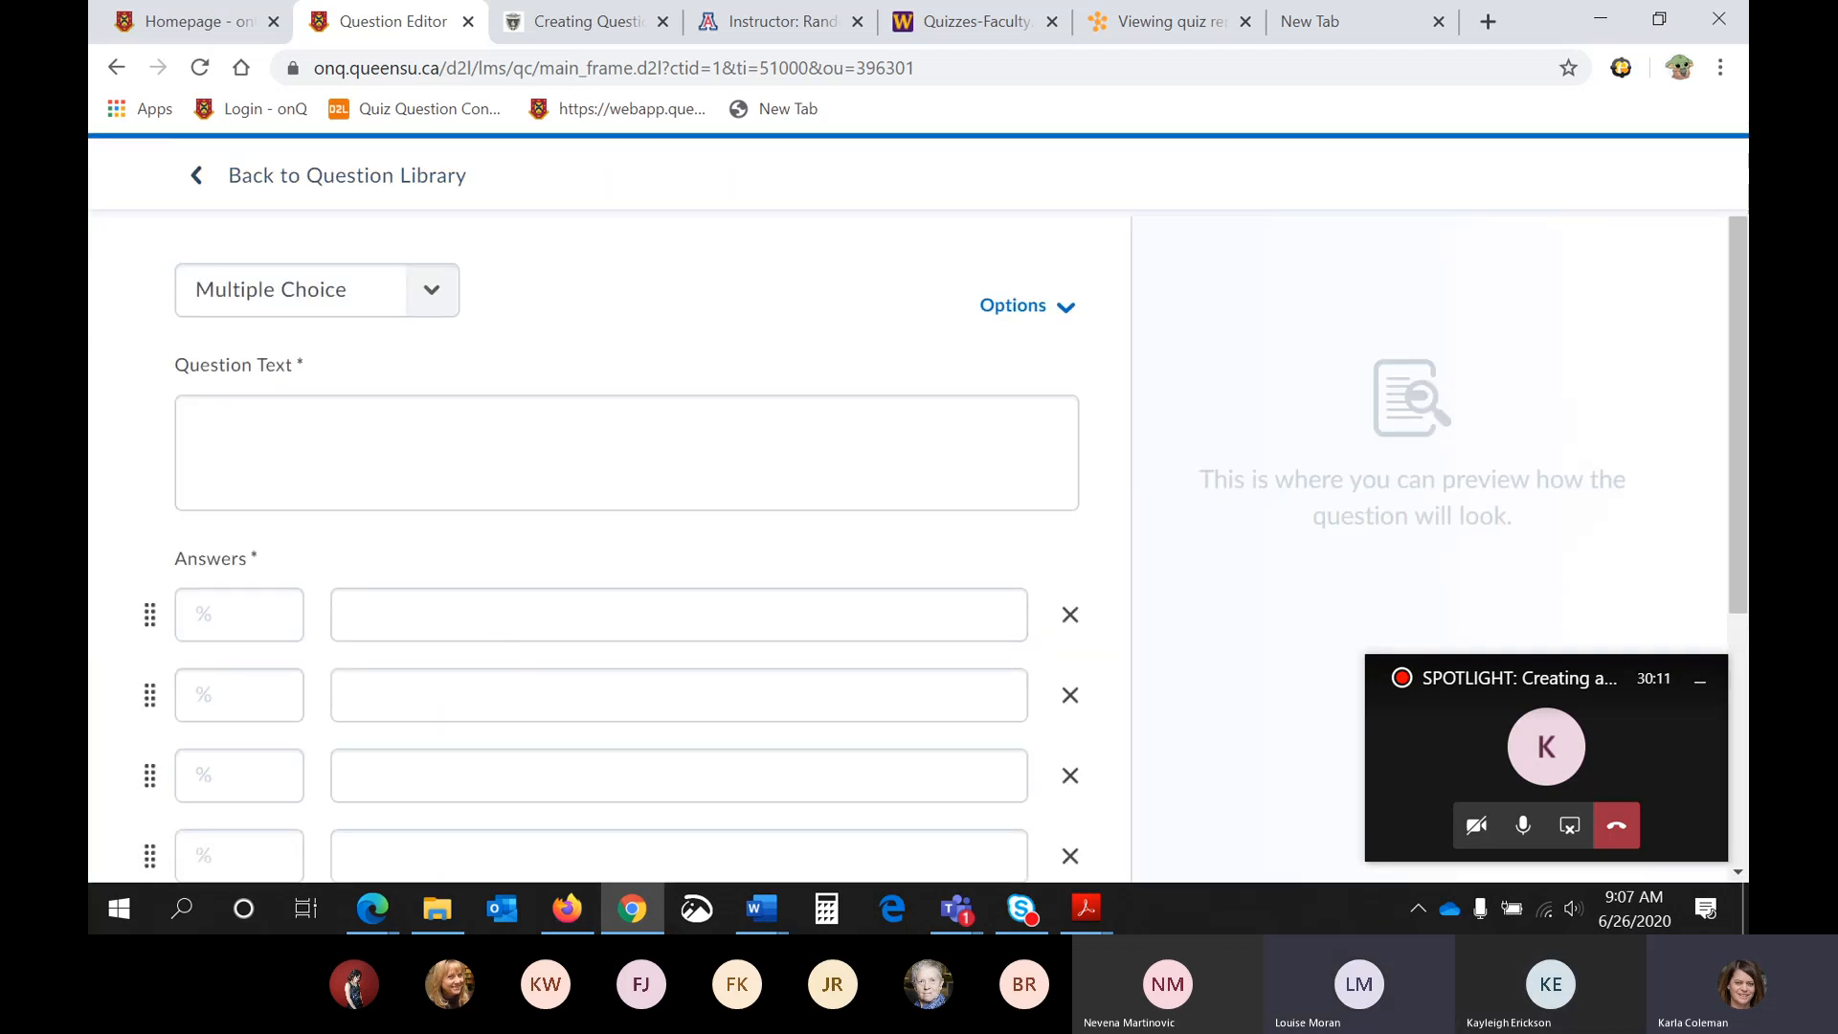
key(alt+Tab)
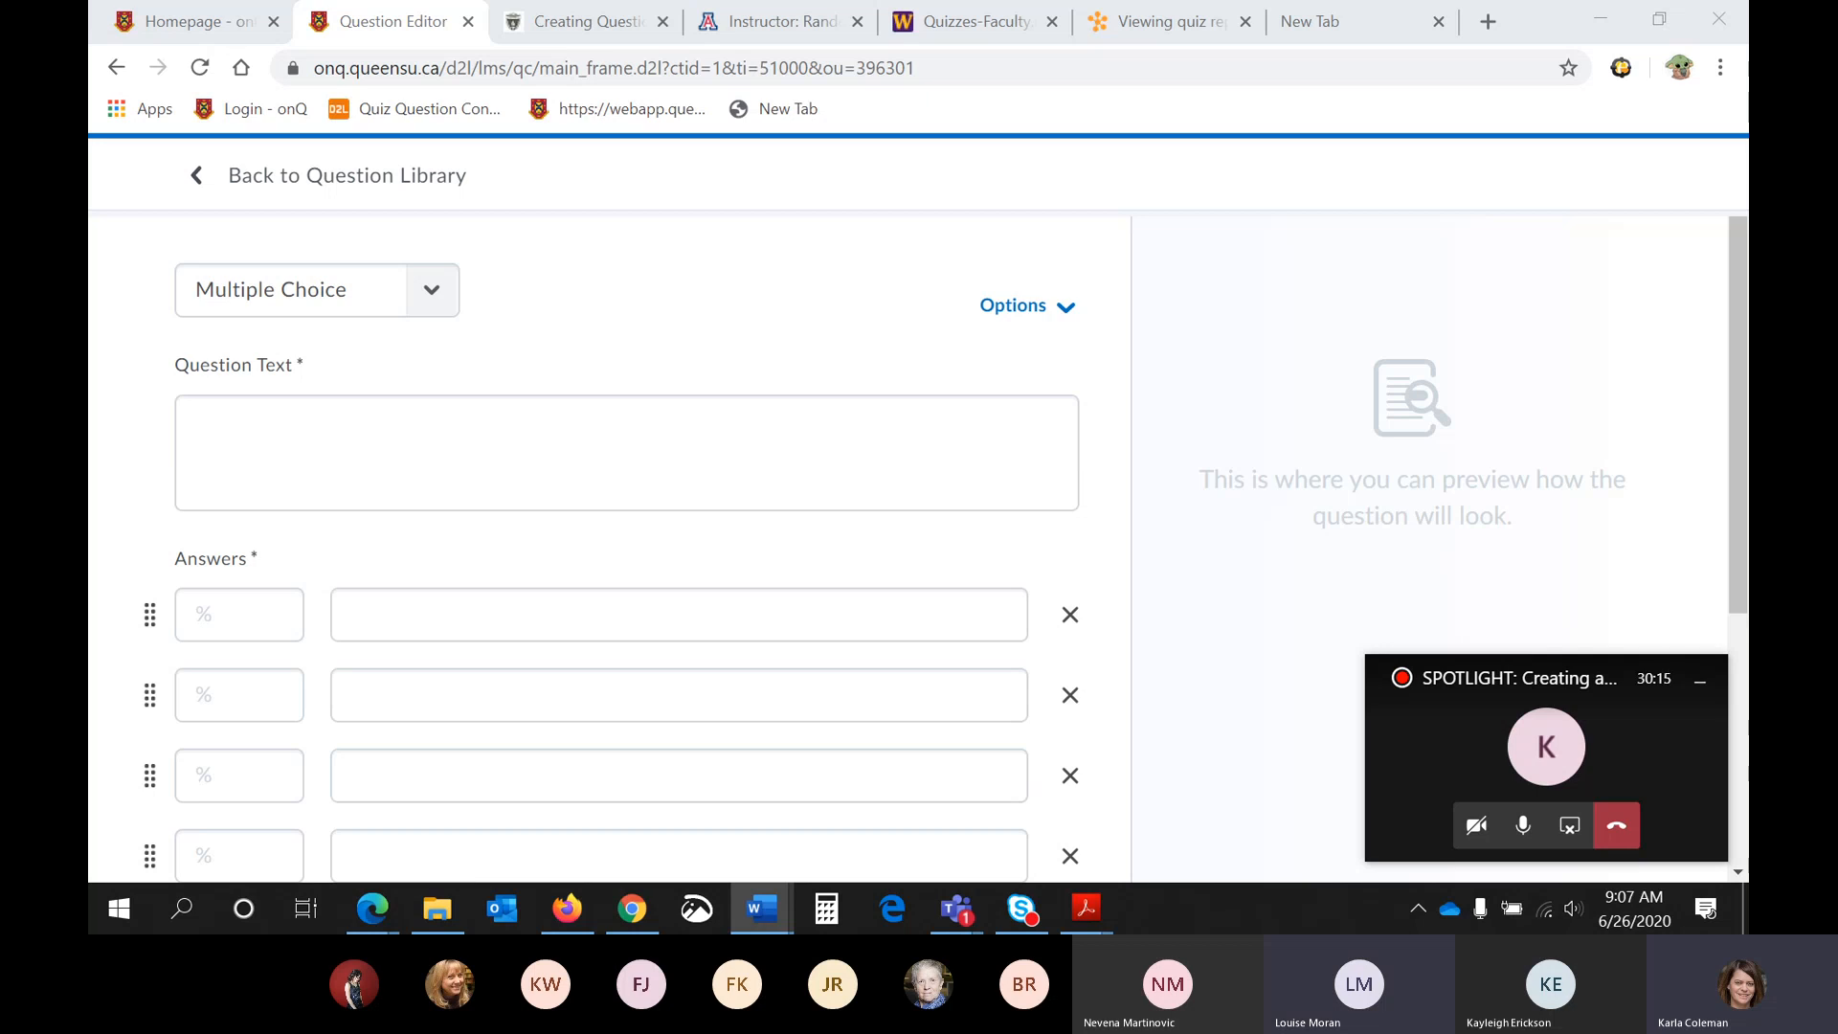
click(898, 466)
key(ctrl+v)
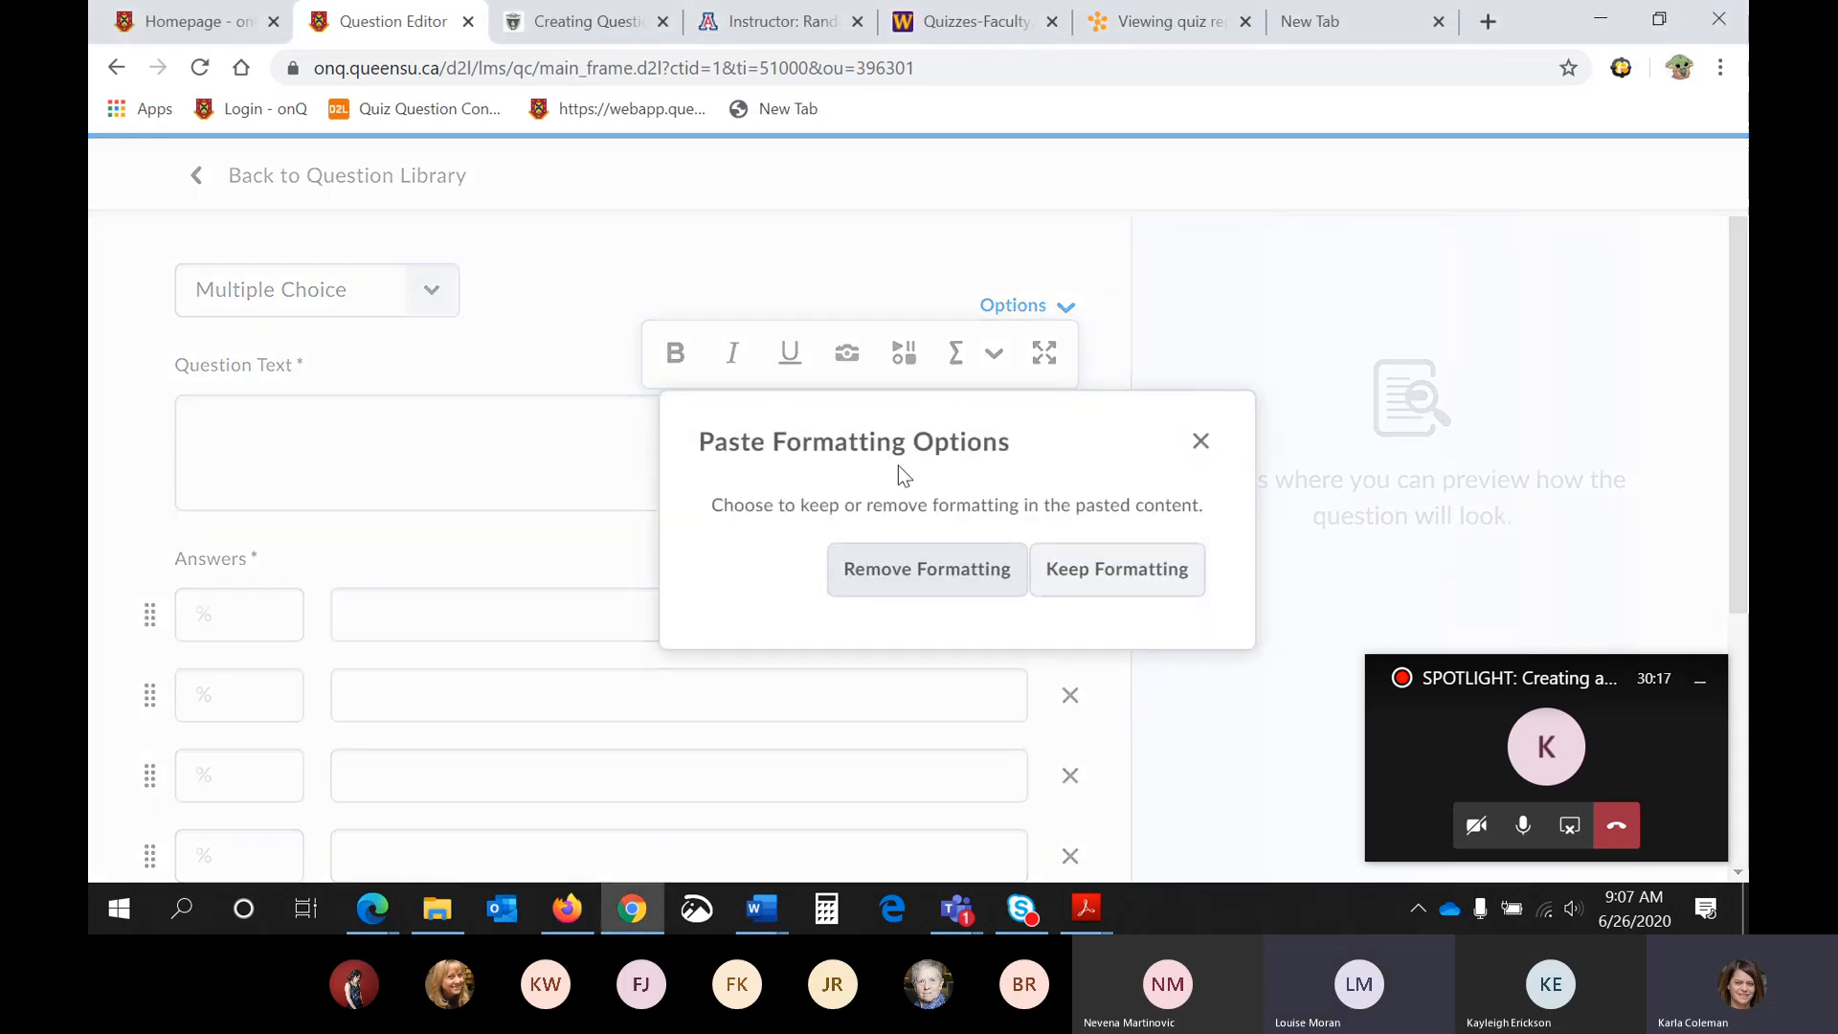
click(994, 579)
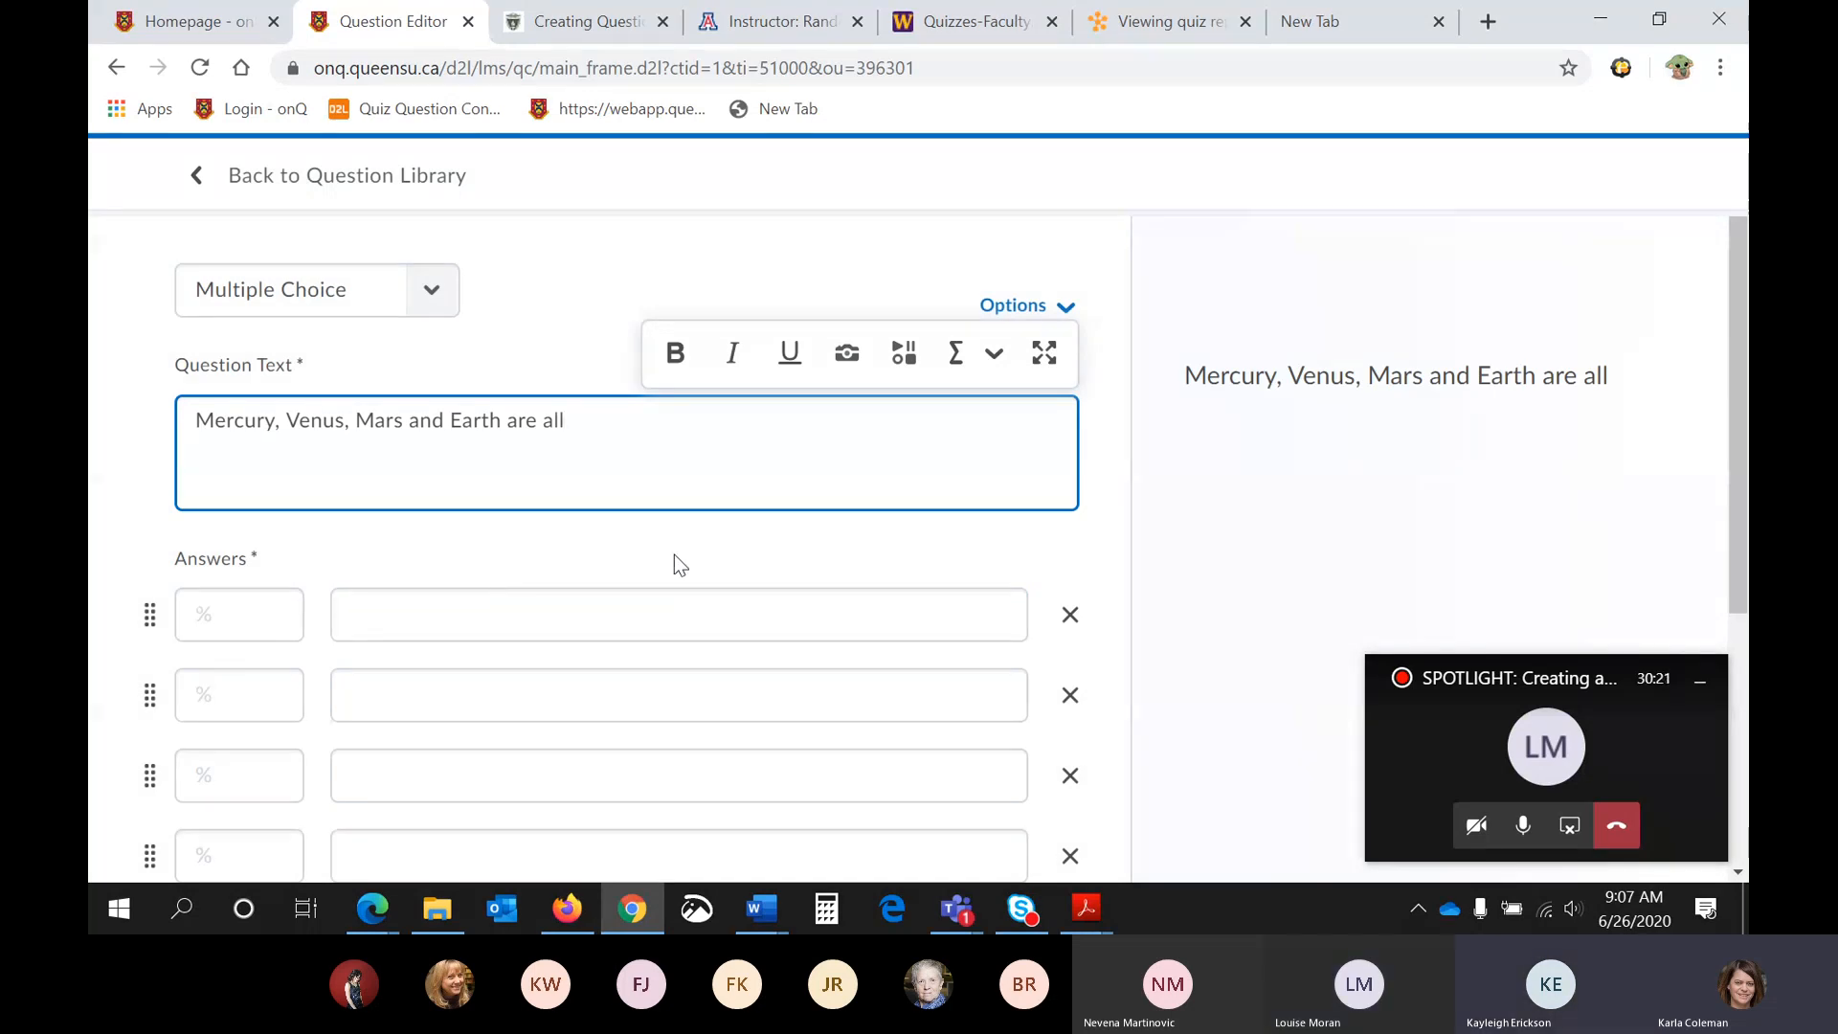
- Enter "Terrestrial Planets" and "Gasous Planets" as the first two answers of the Multiple Choice question
click(408, 631)
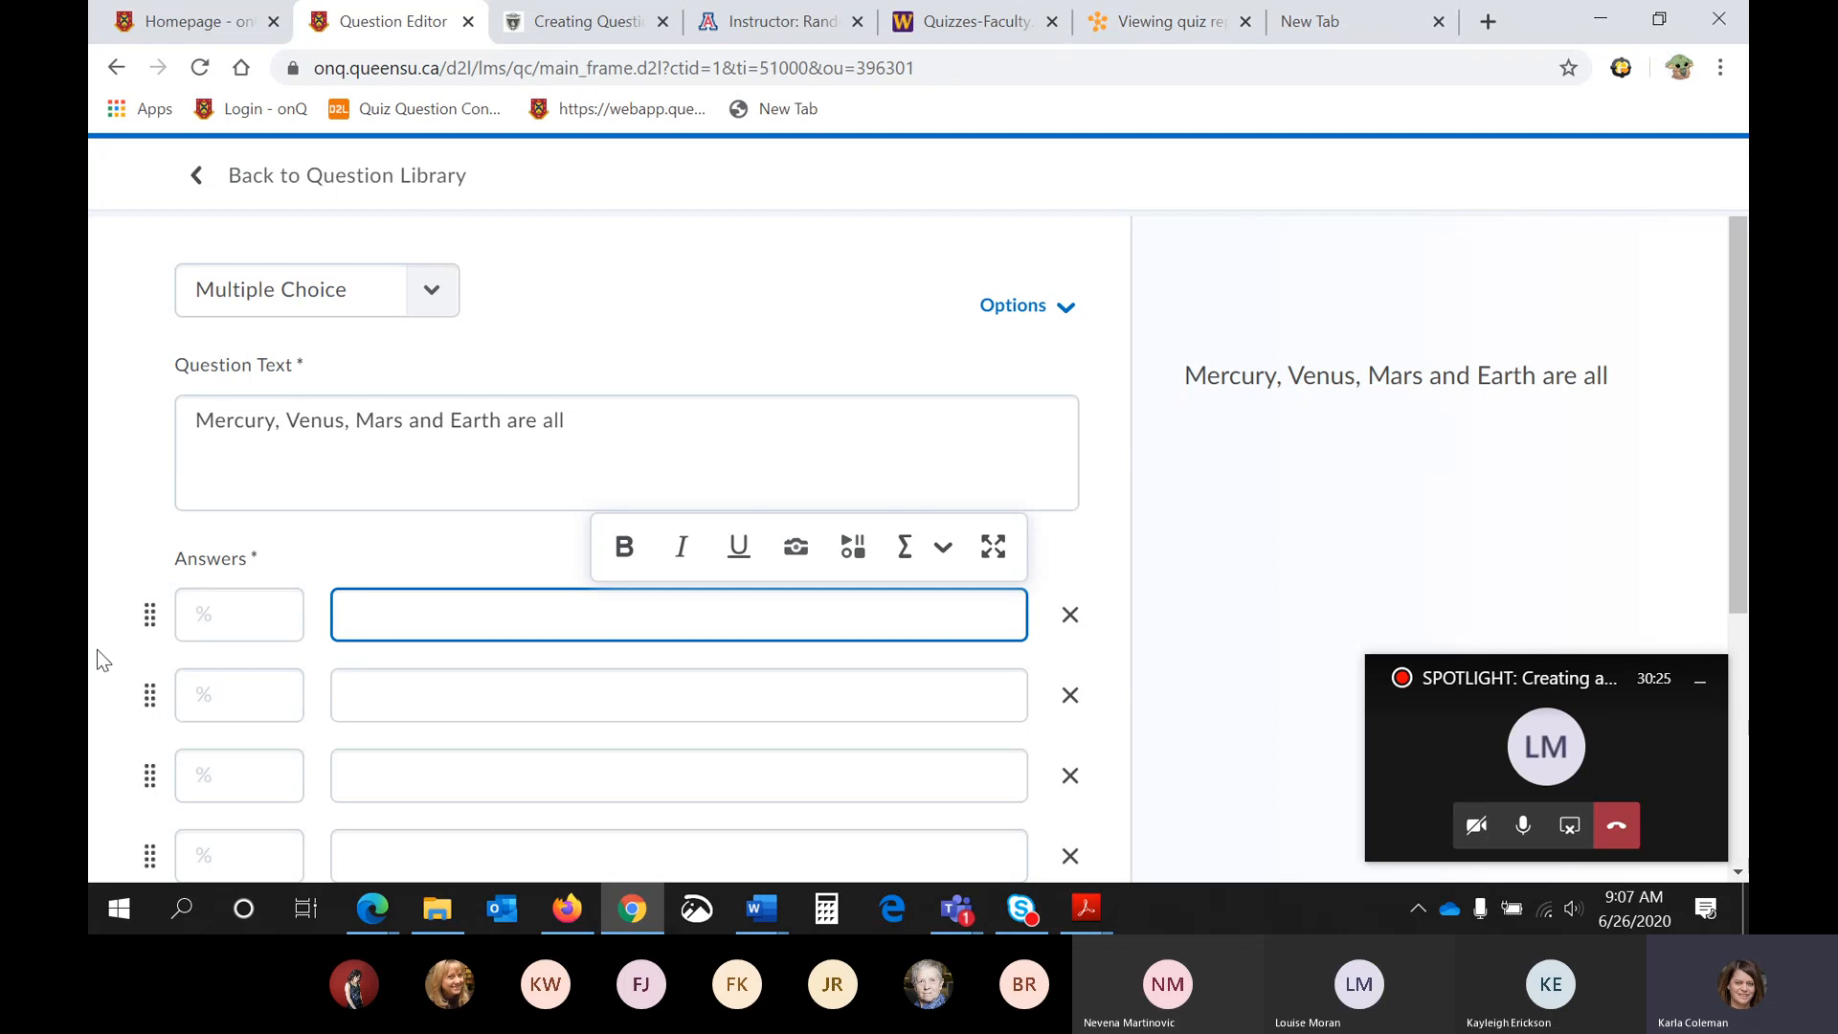
text(Te)
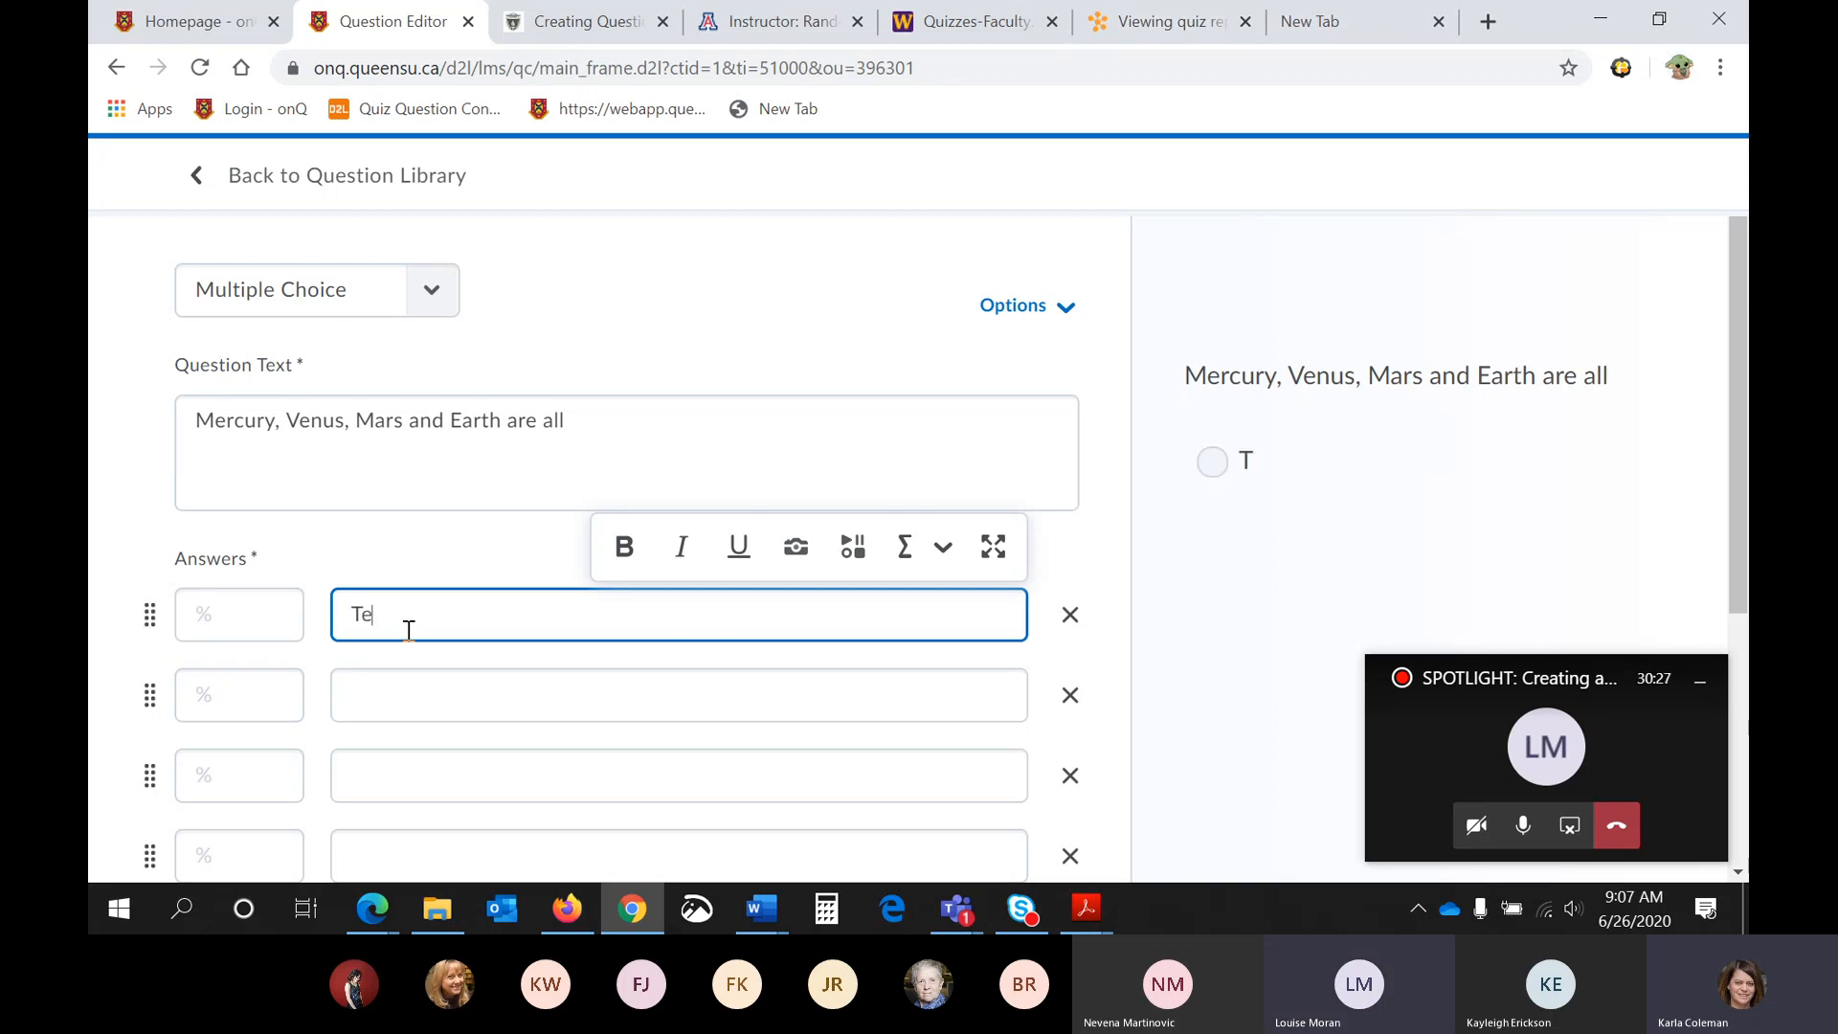
text(rrestrial P)
text(lanets)
click(433, 687)
text(Gas)
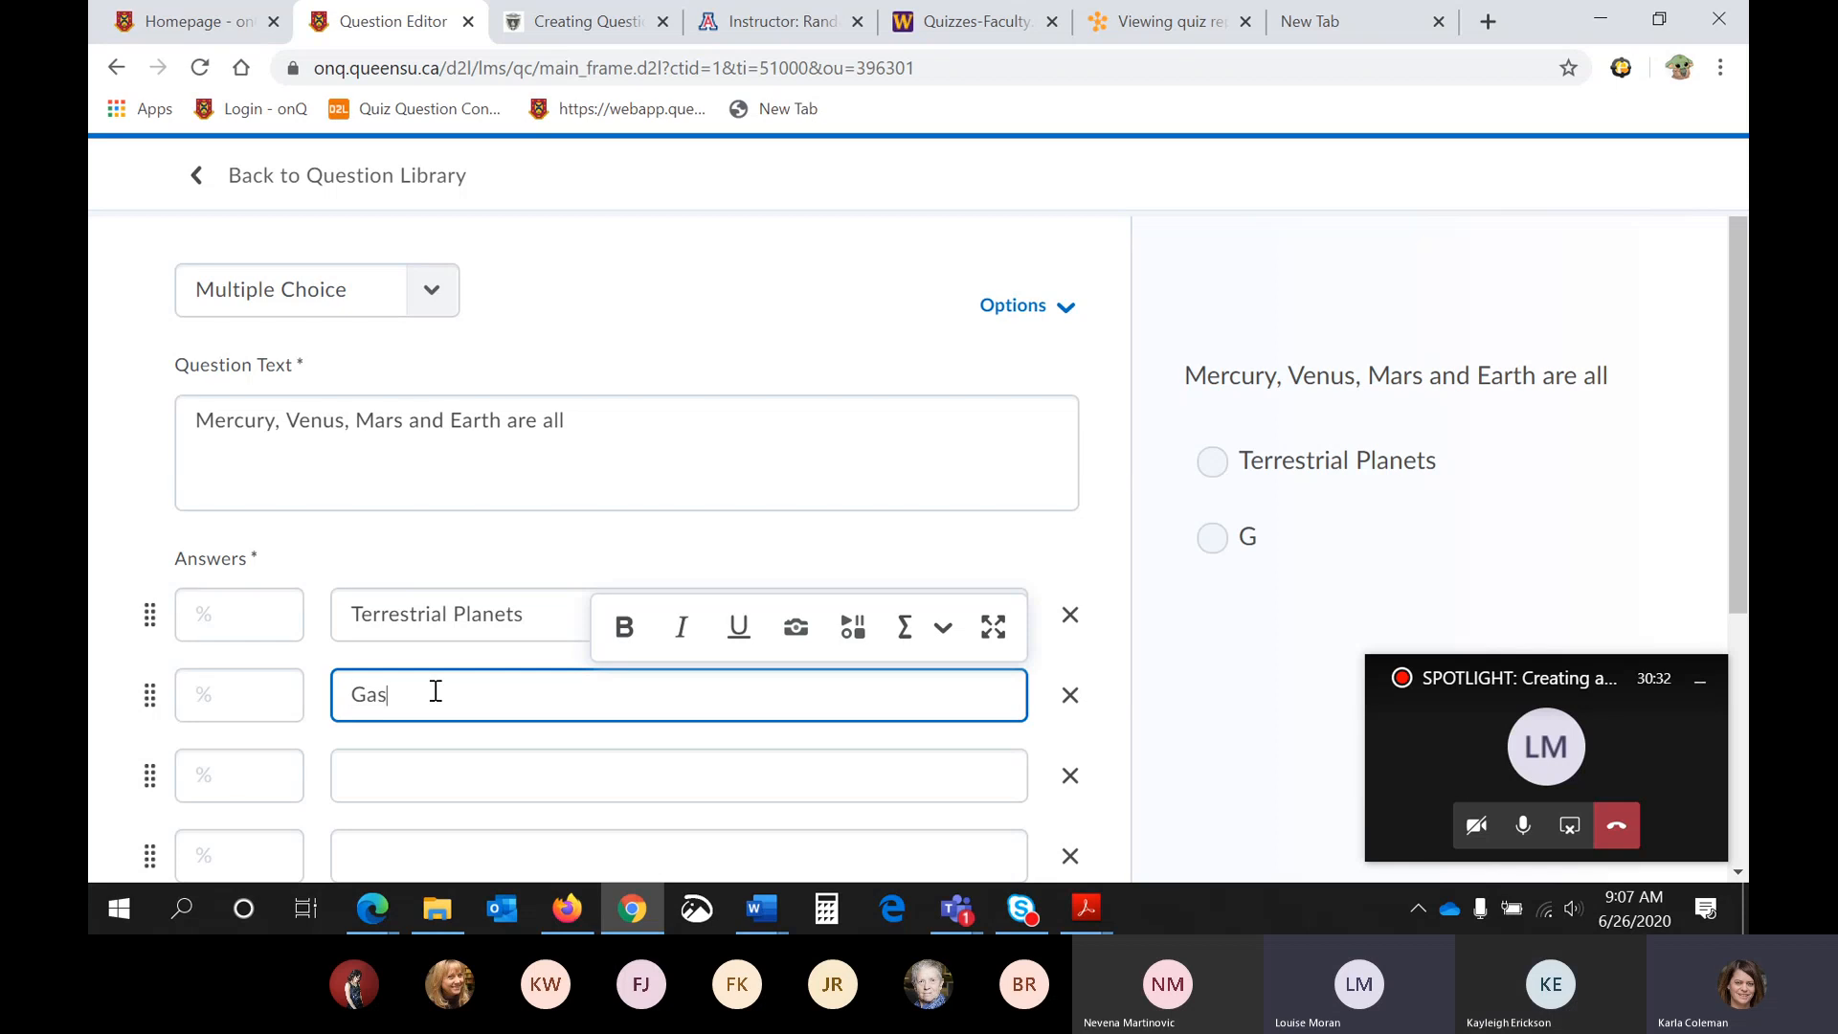
text(ous Planets)
- Enter "Solar Systems" as the third answer and "Outer Planets" as the fourth answer
click(480, 757)
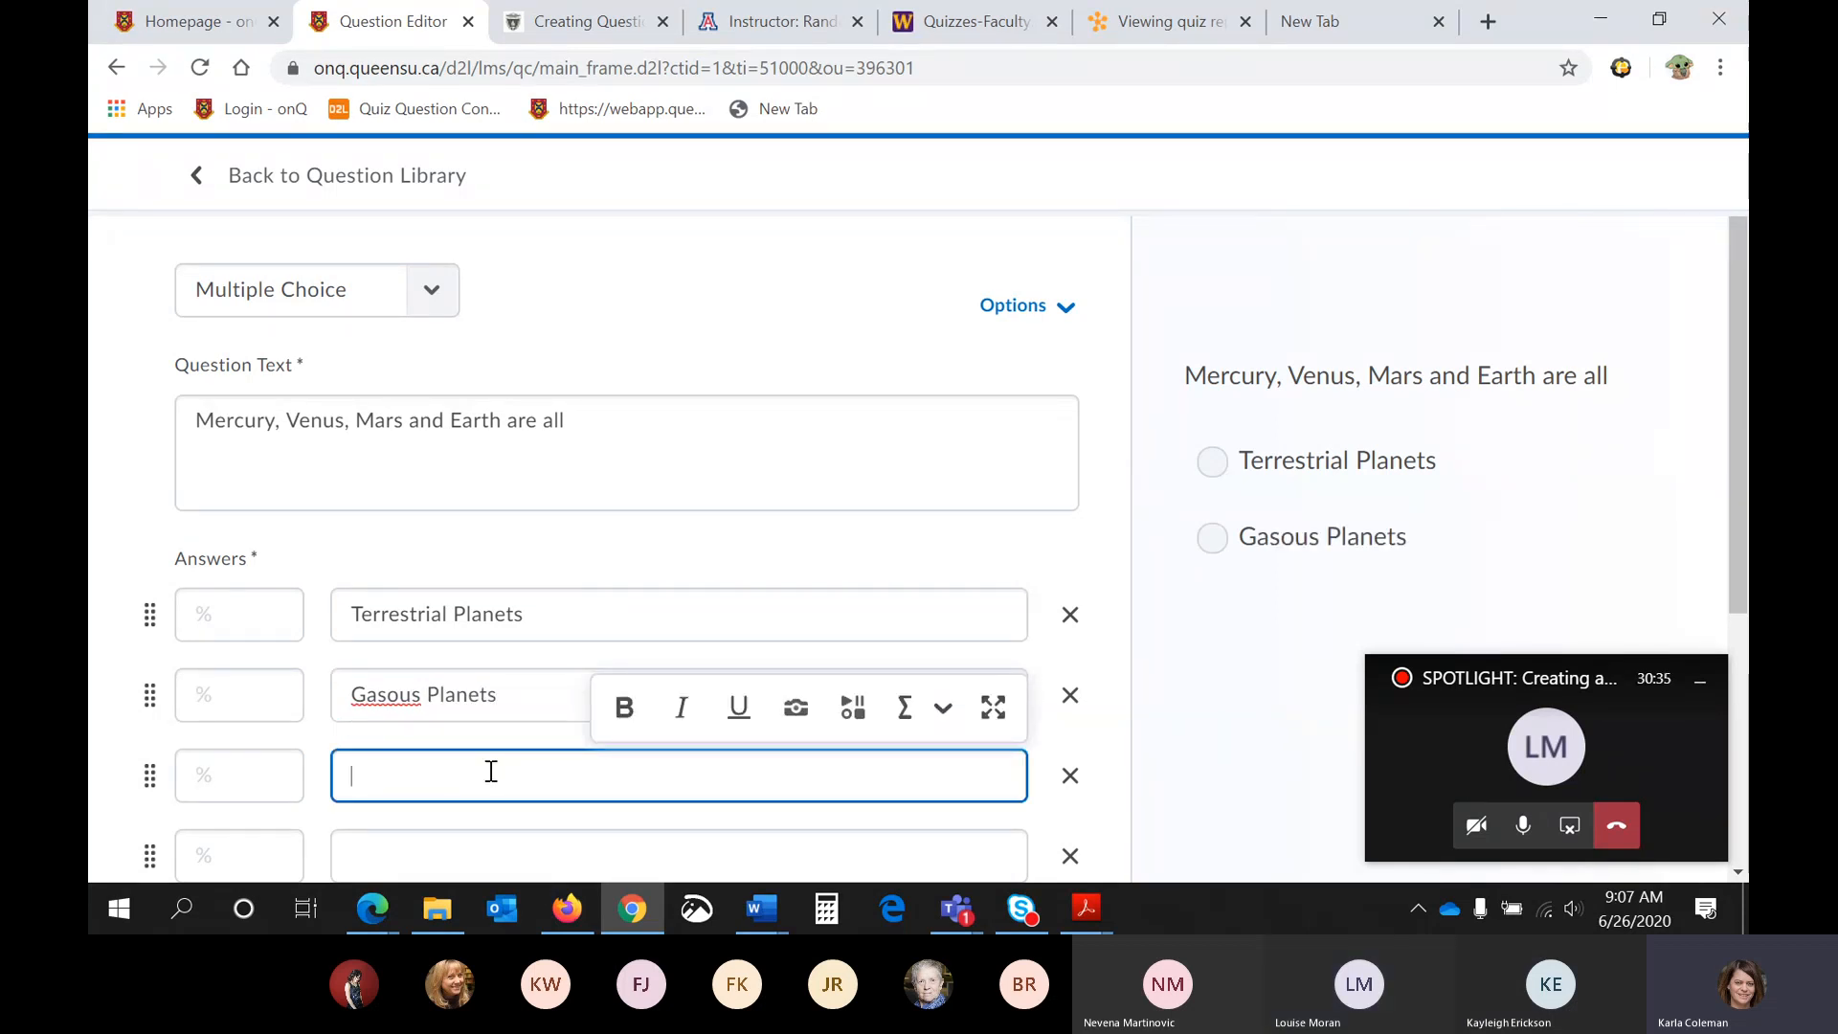
text(Solar Systems)
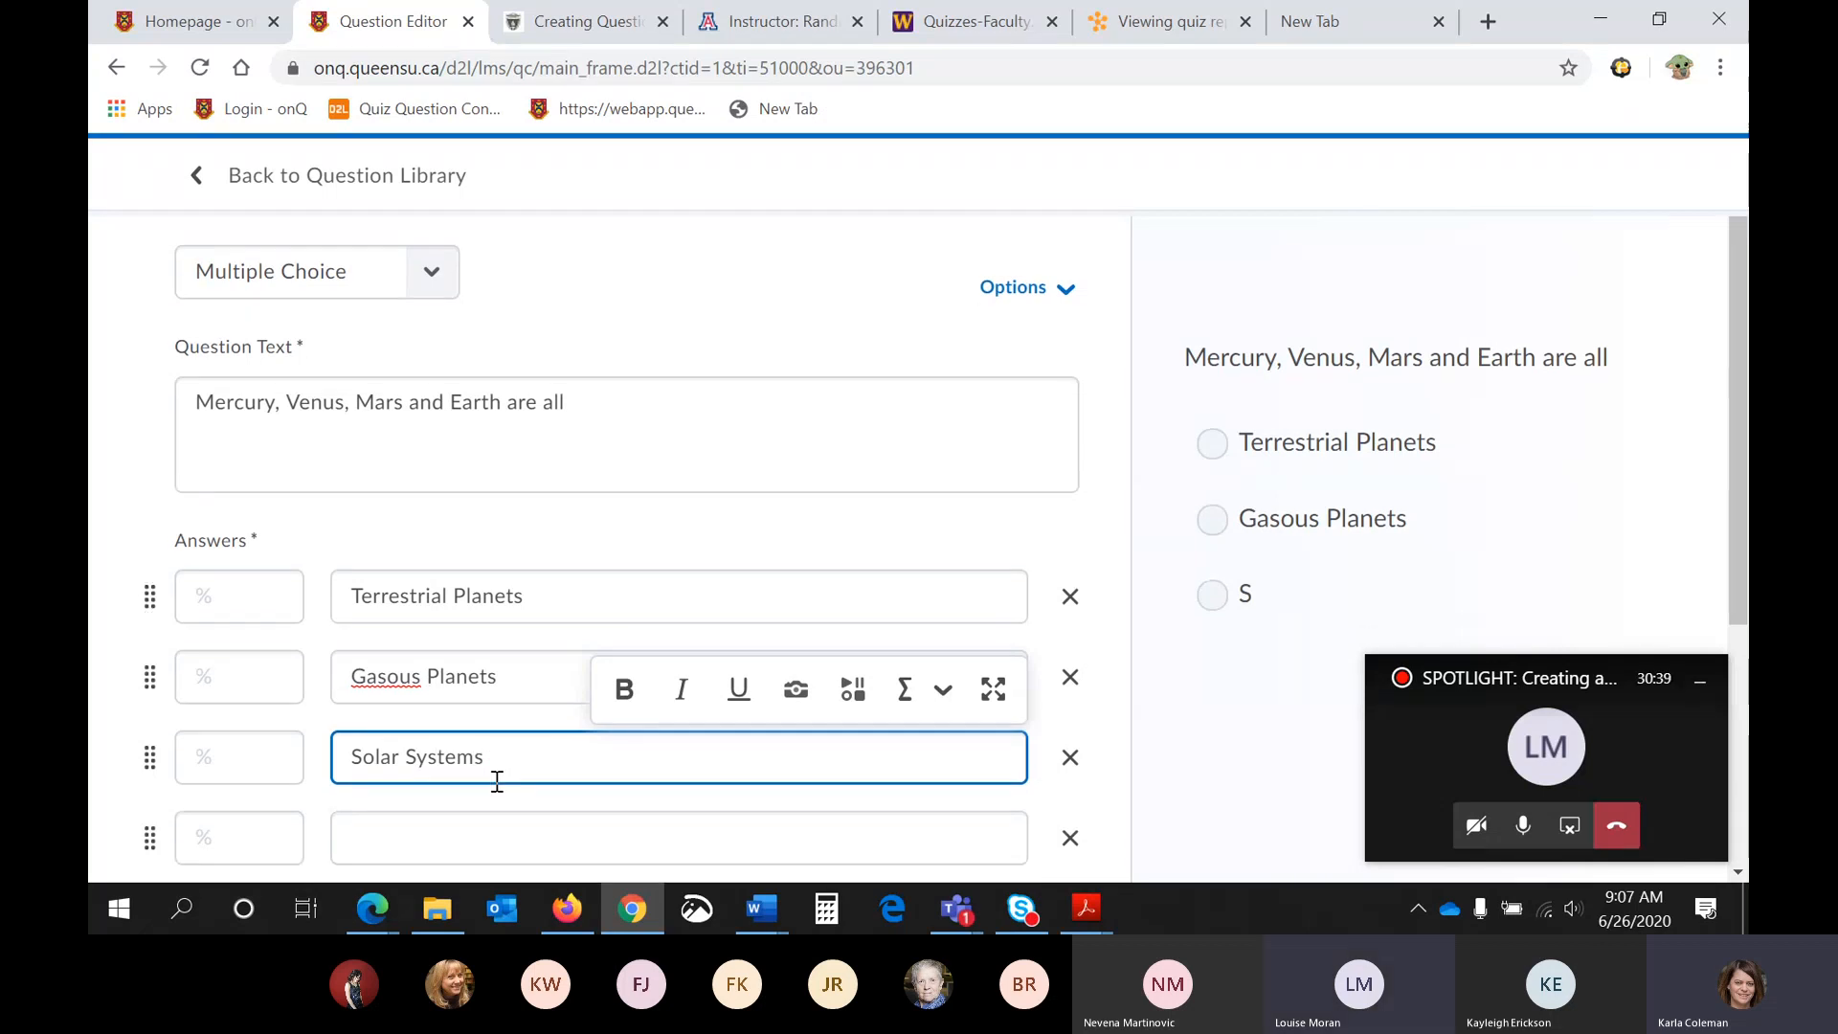
scroll(491, 775, down, 1)
click(488, 733)
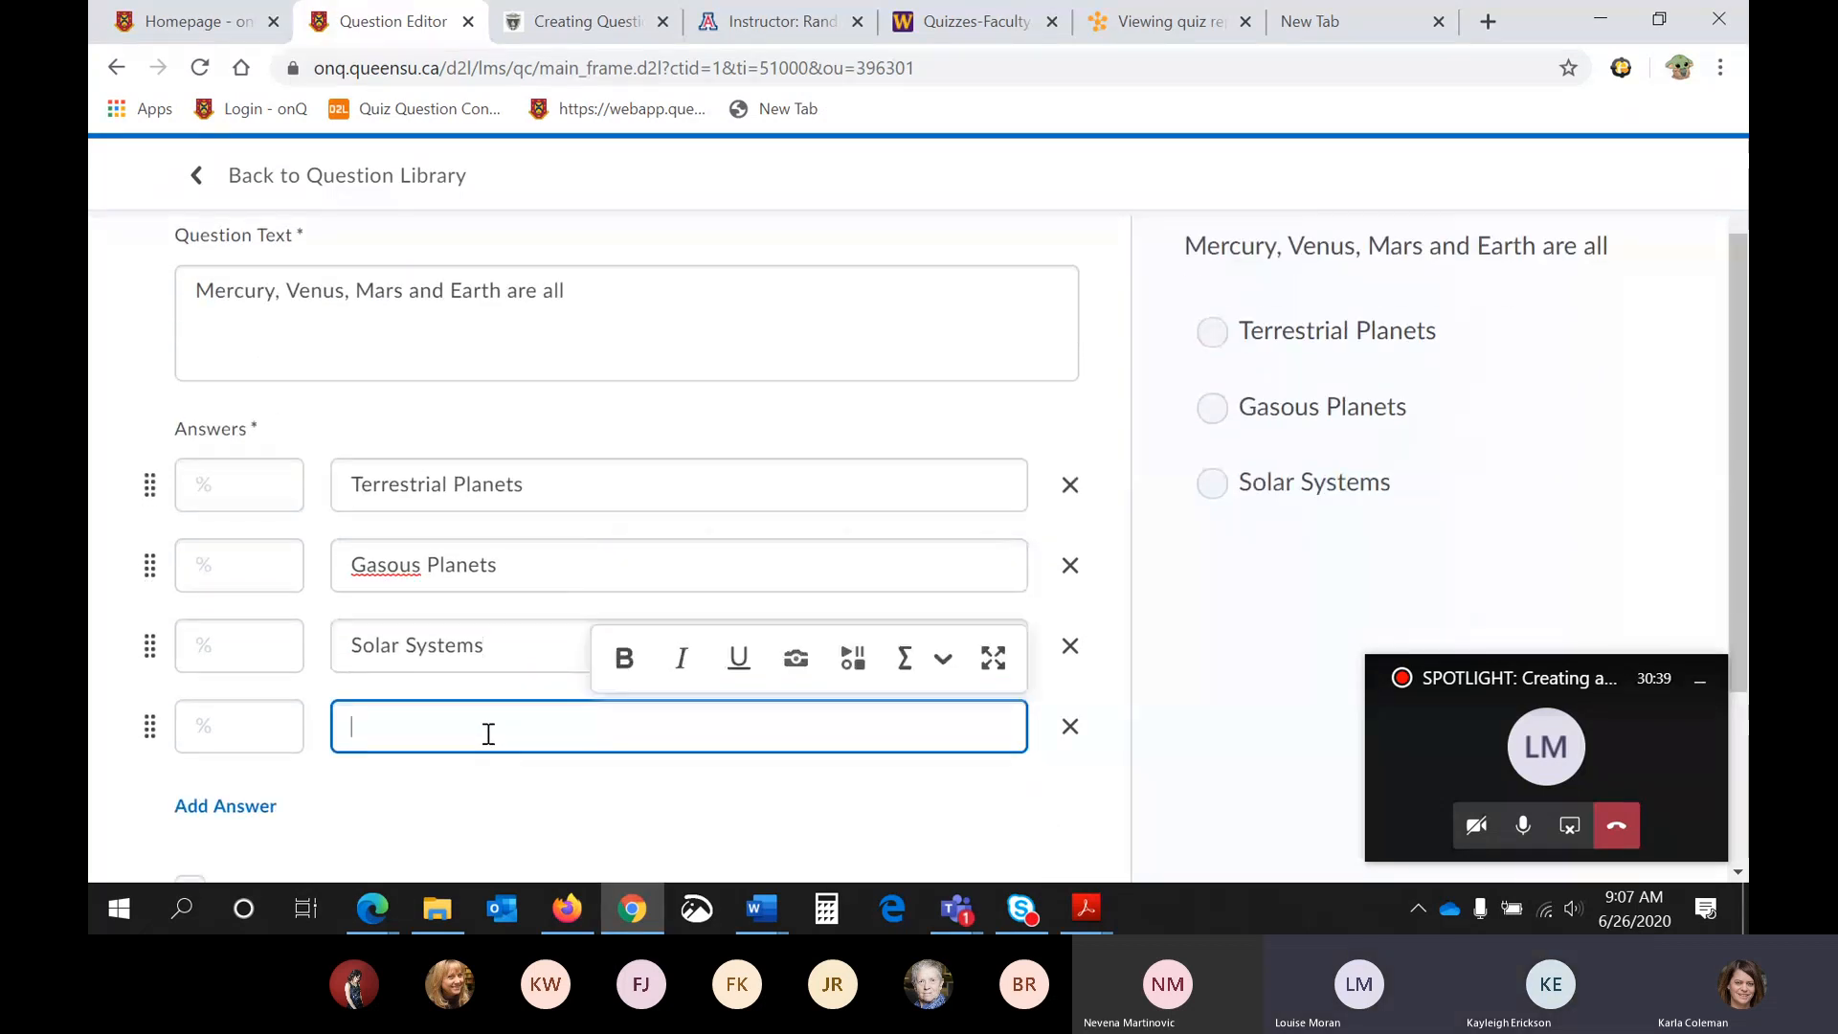
text(O)
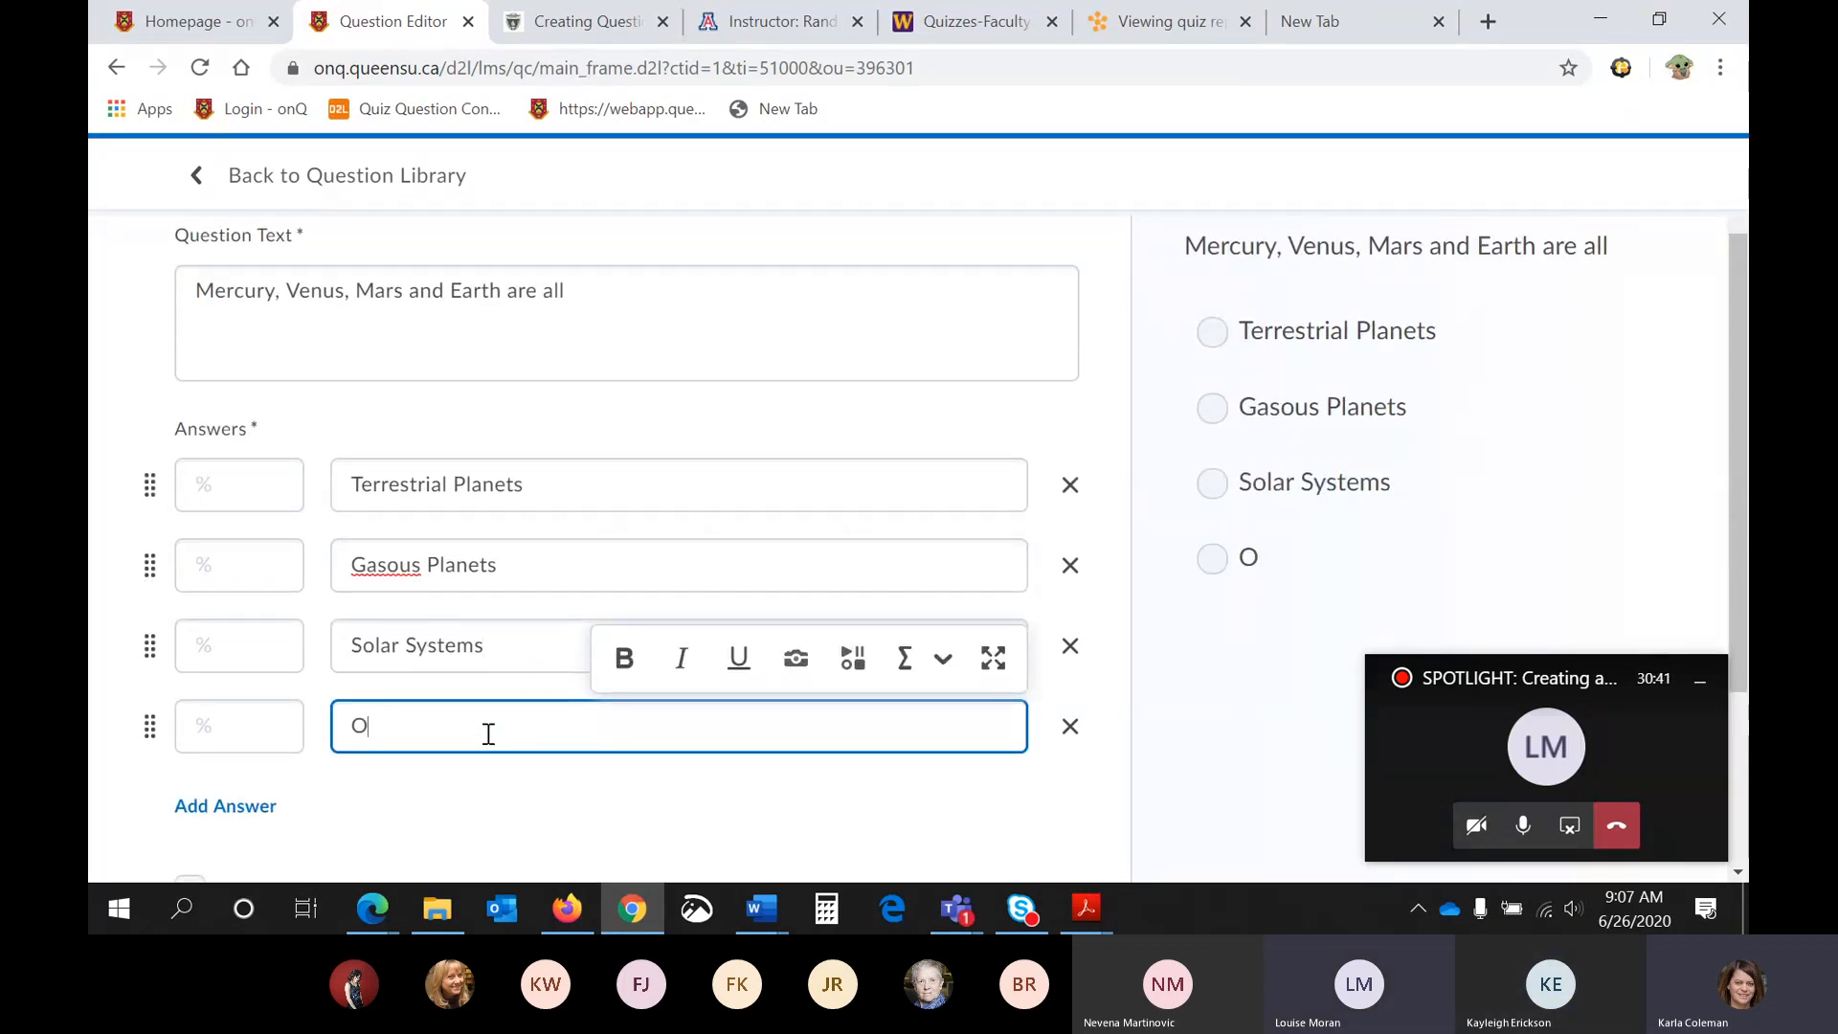
text(urte)
key(BackSpace)
key(BackSpace)
key(BackSpace)
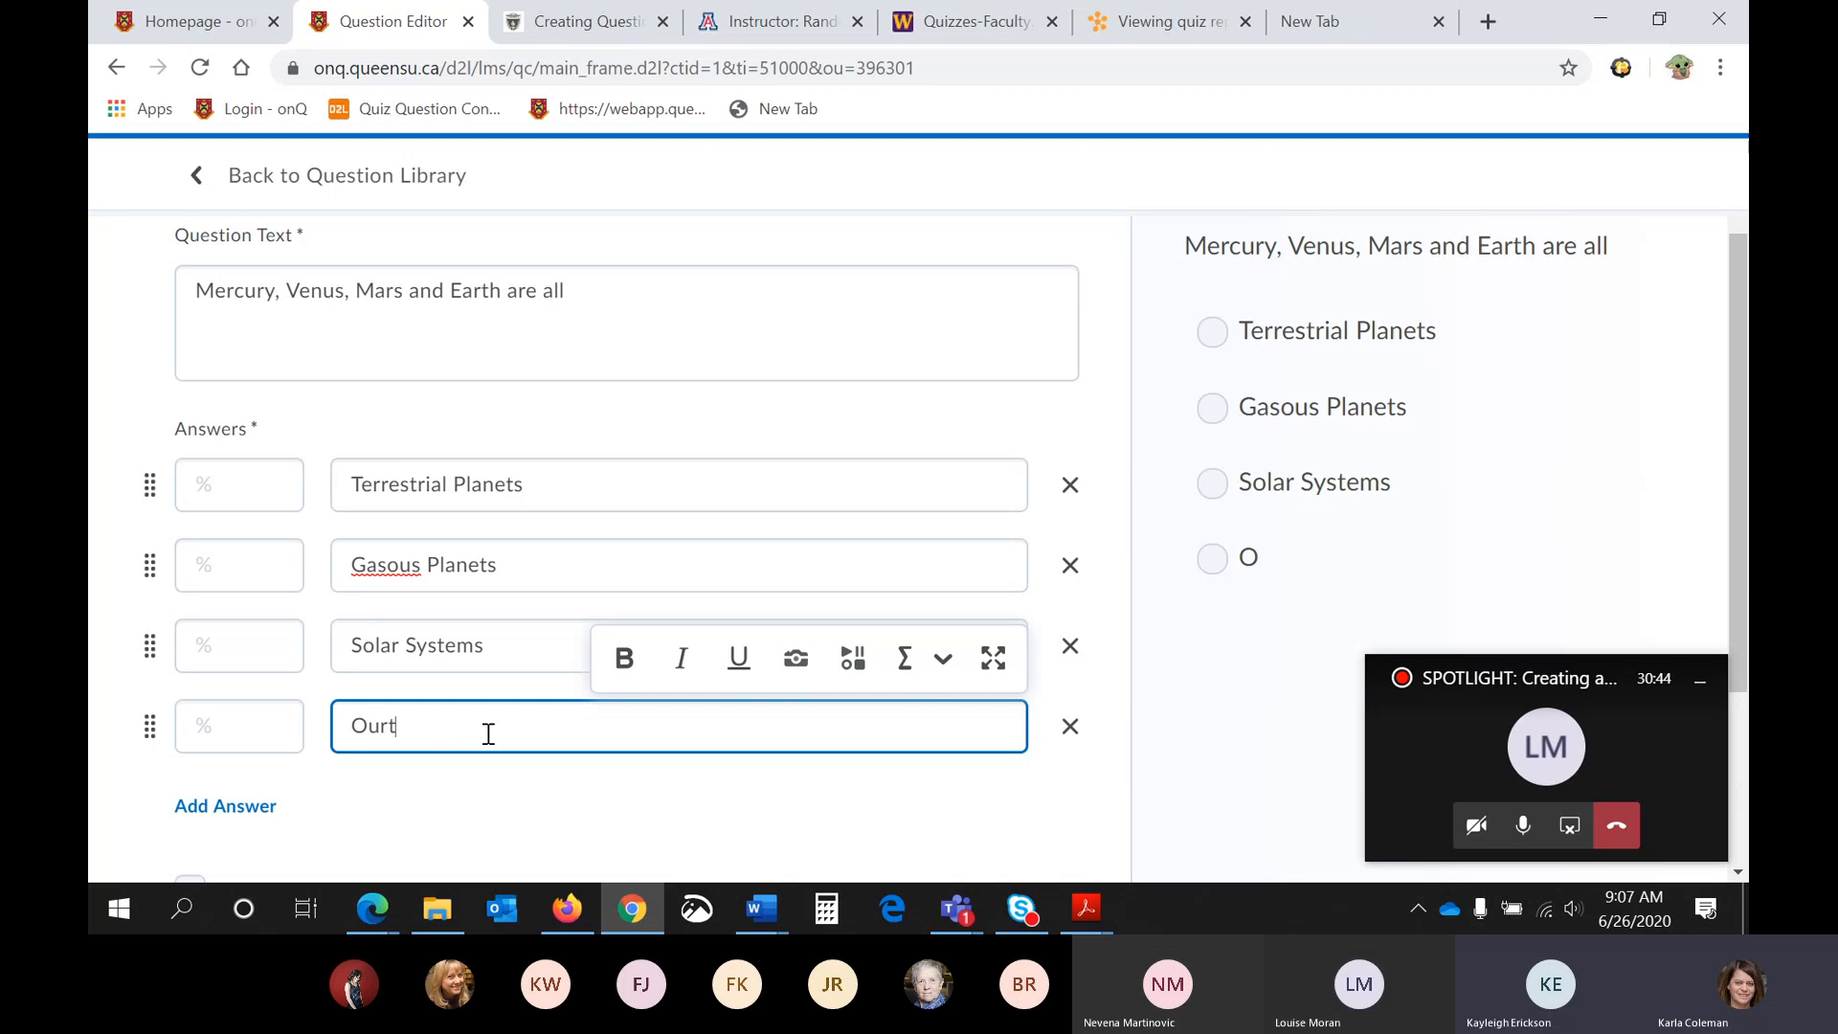
text(ter Plaents)
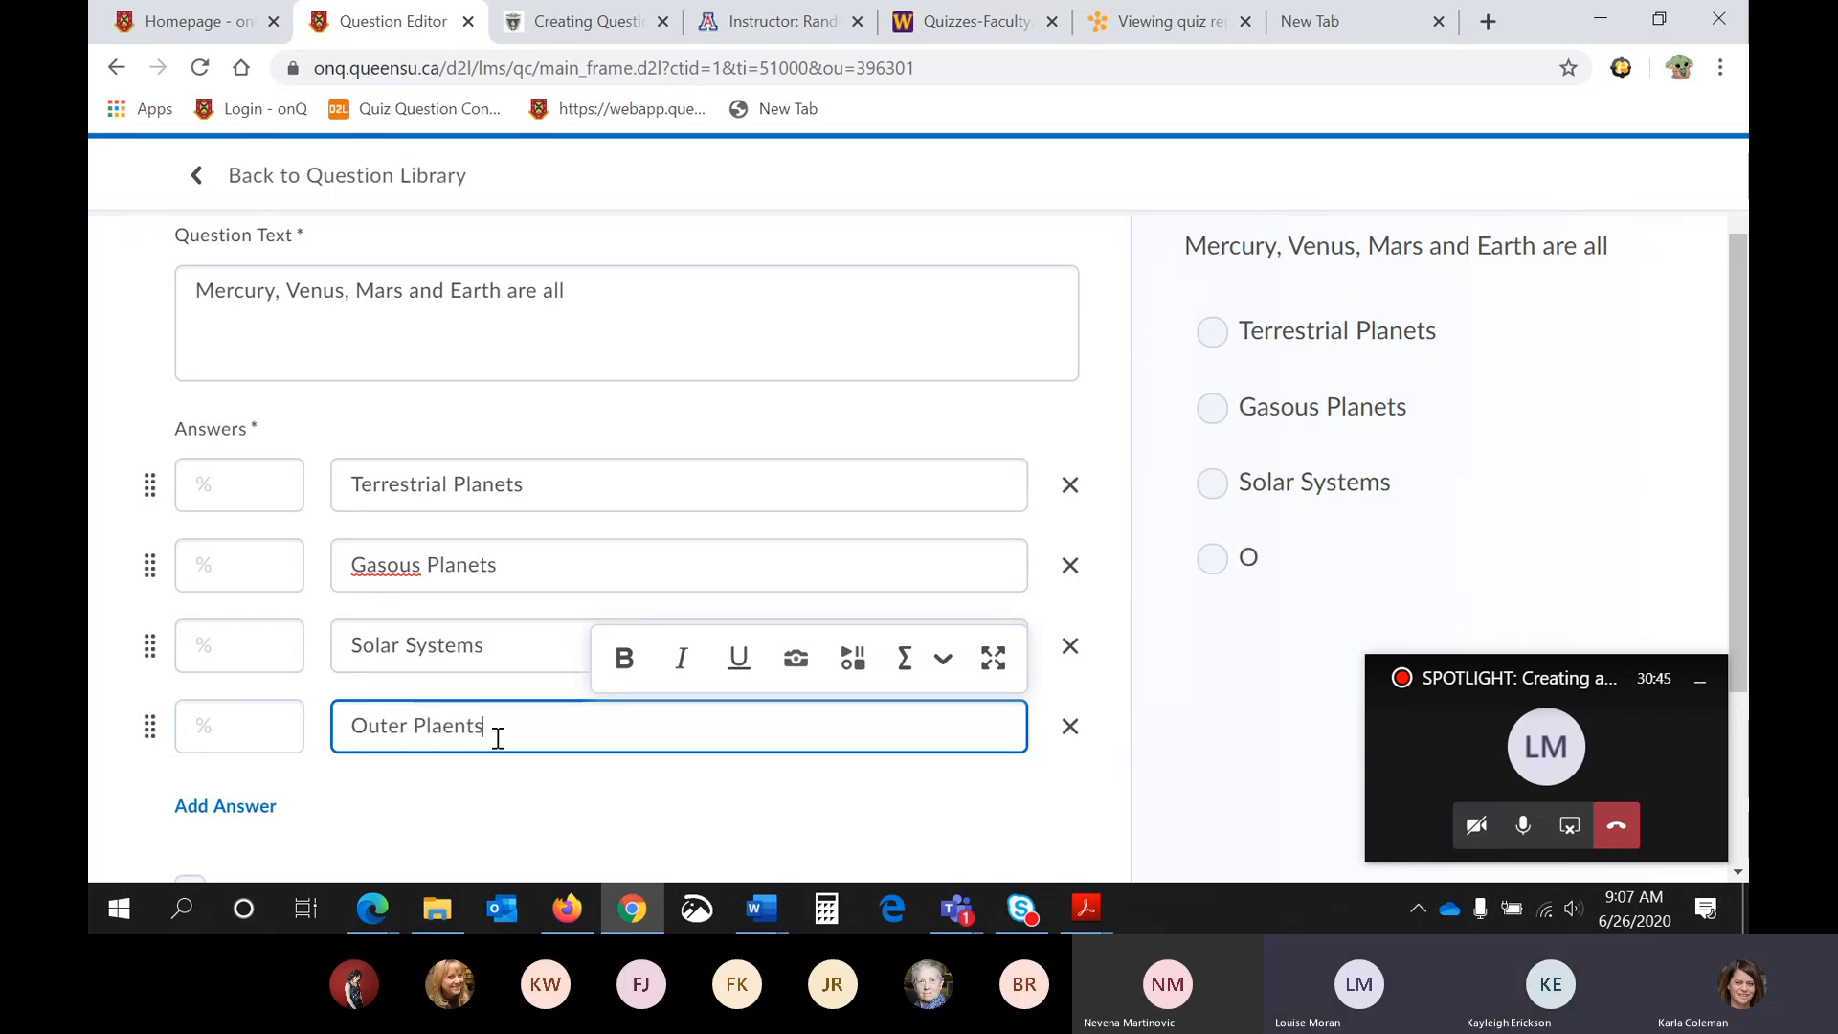
key(BackSpace)
key(BackSpace)
key(BackSpace)
key(BackSpace)
text(nets)
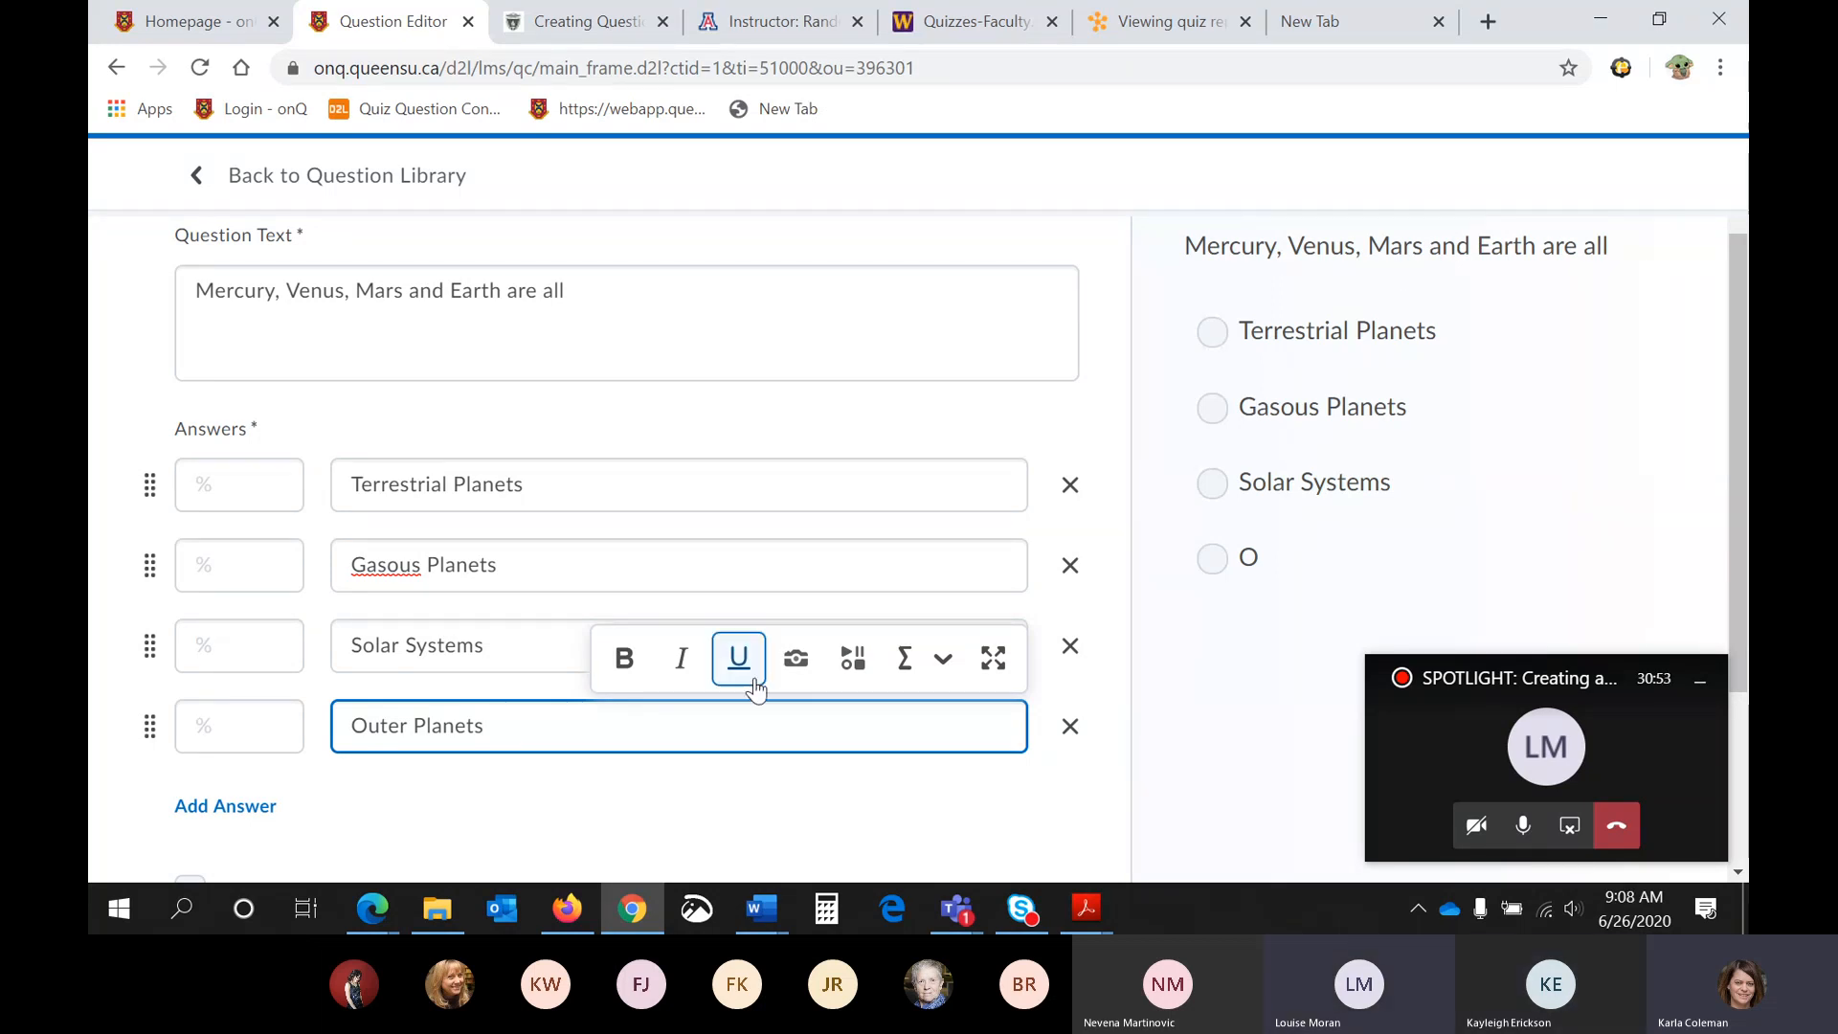
- Set the answer weights to 100 % for Terrestrial Planets and 0 % for each of the other three answers
click(220, 494)
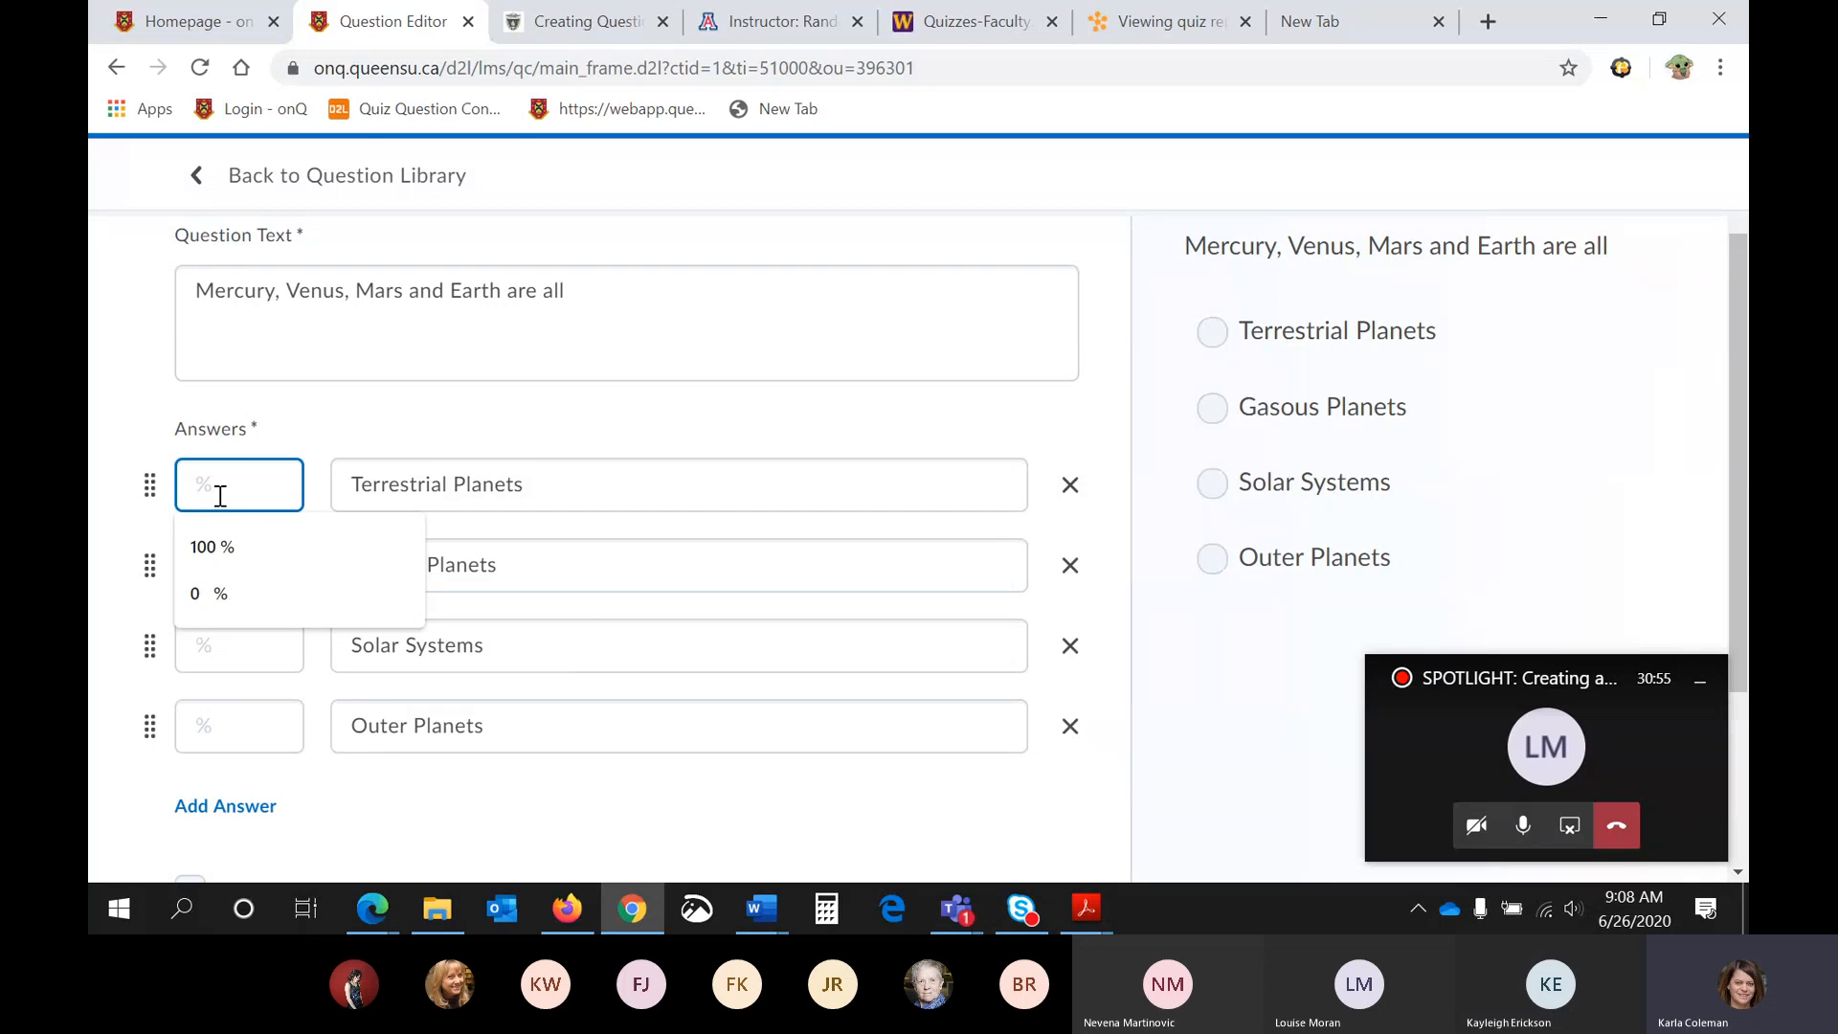
click(234, 546)
click(240, 548)
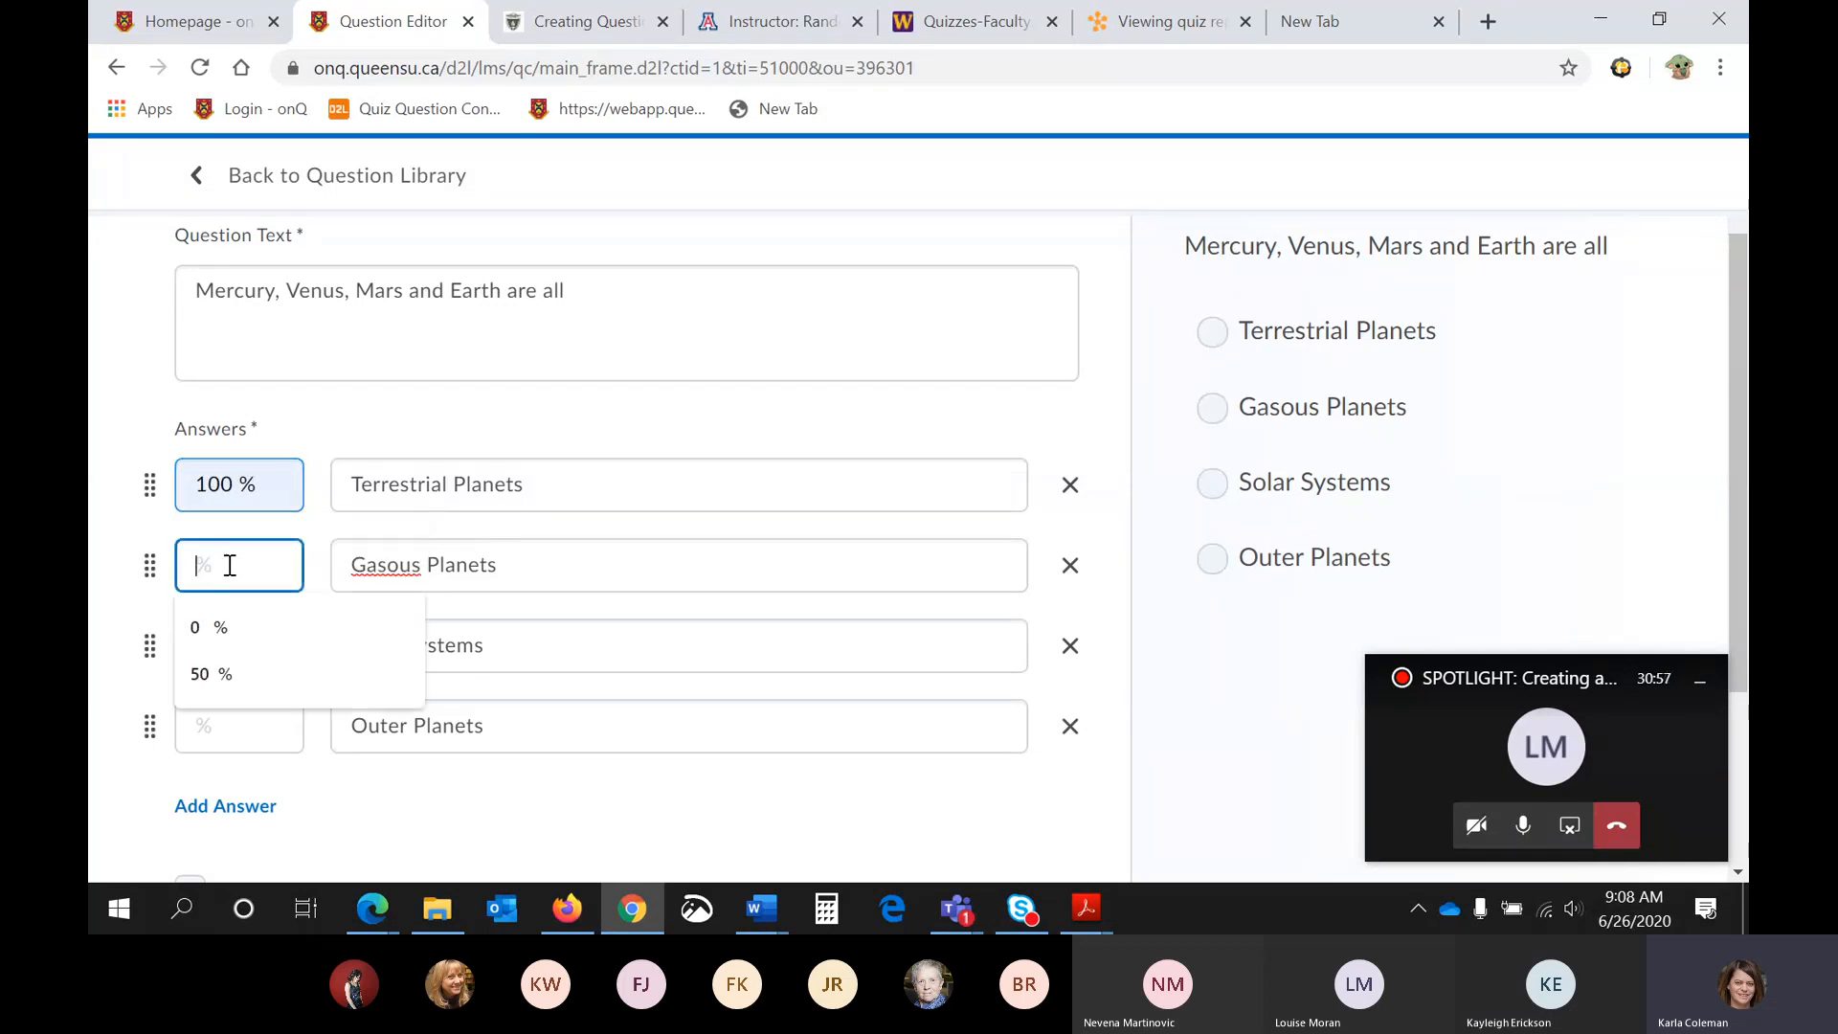
click(205, 627)
click(205, 644)
click(195, 705)
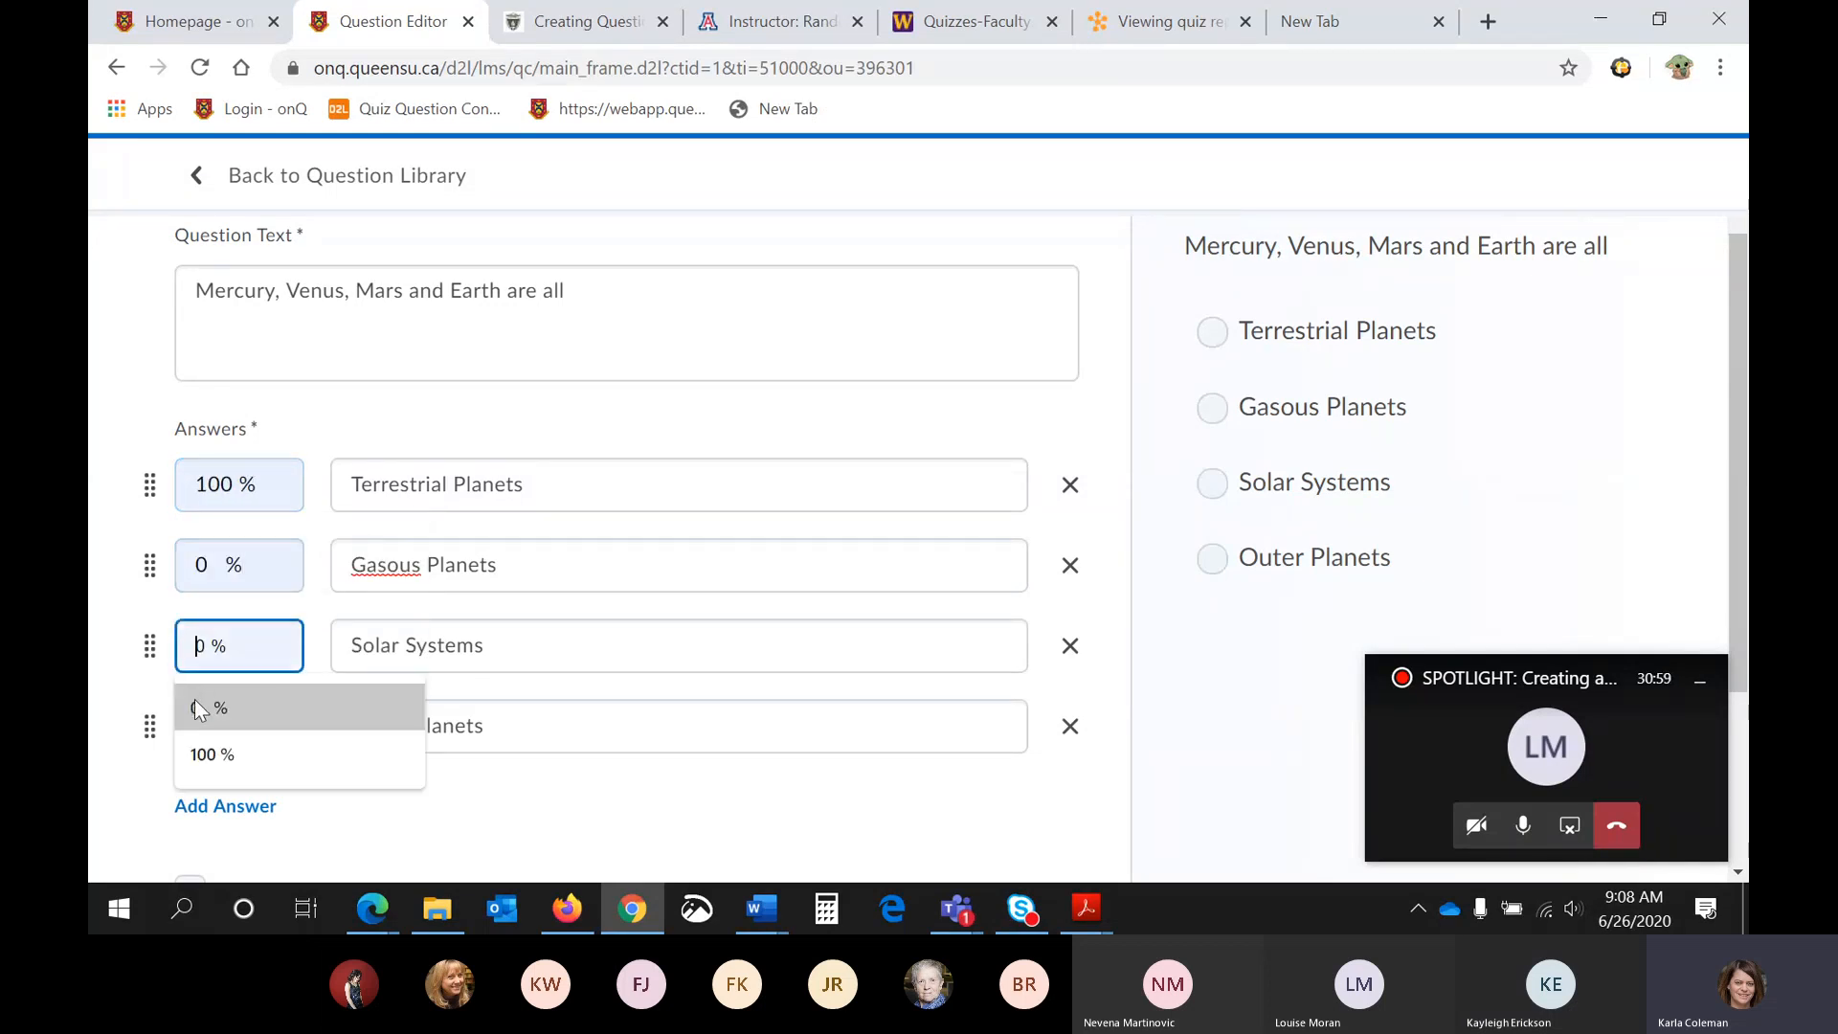
click(204, 726)
click(215, 778)
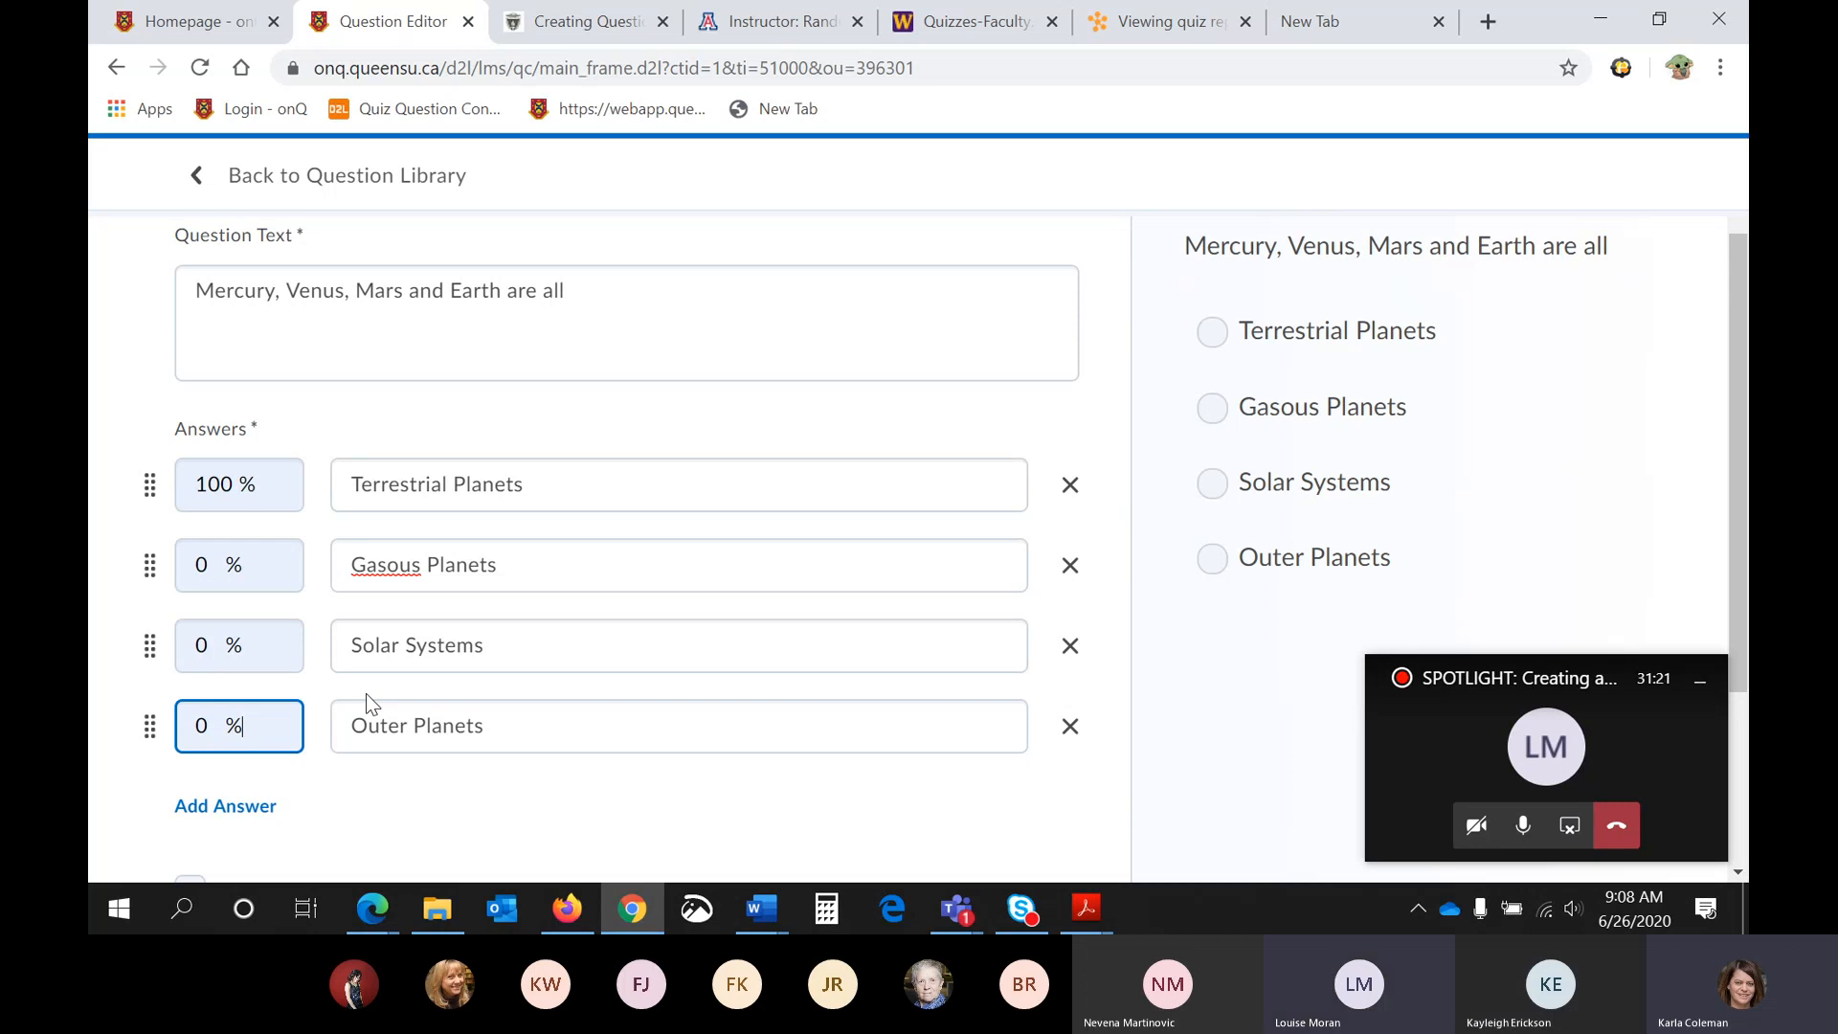
- Turn on randomizing the answers for each student in the Multiple Choice question
click(492, 572)
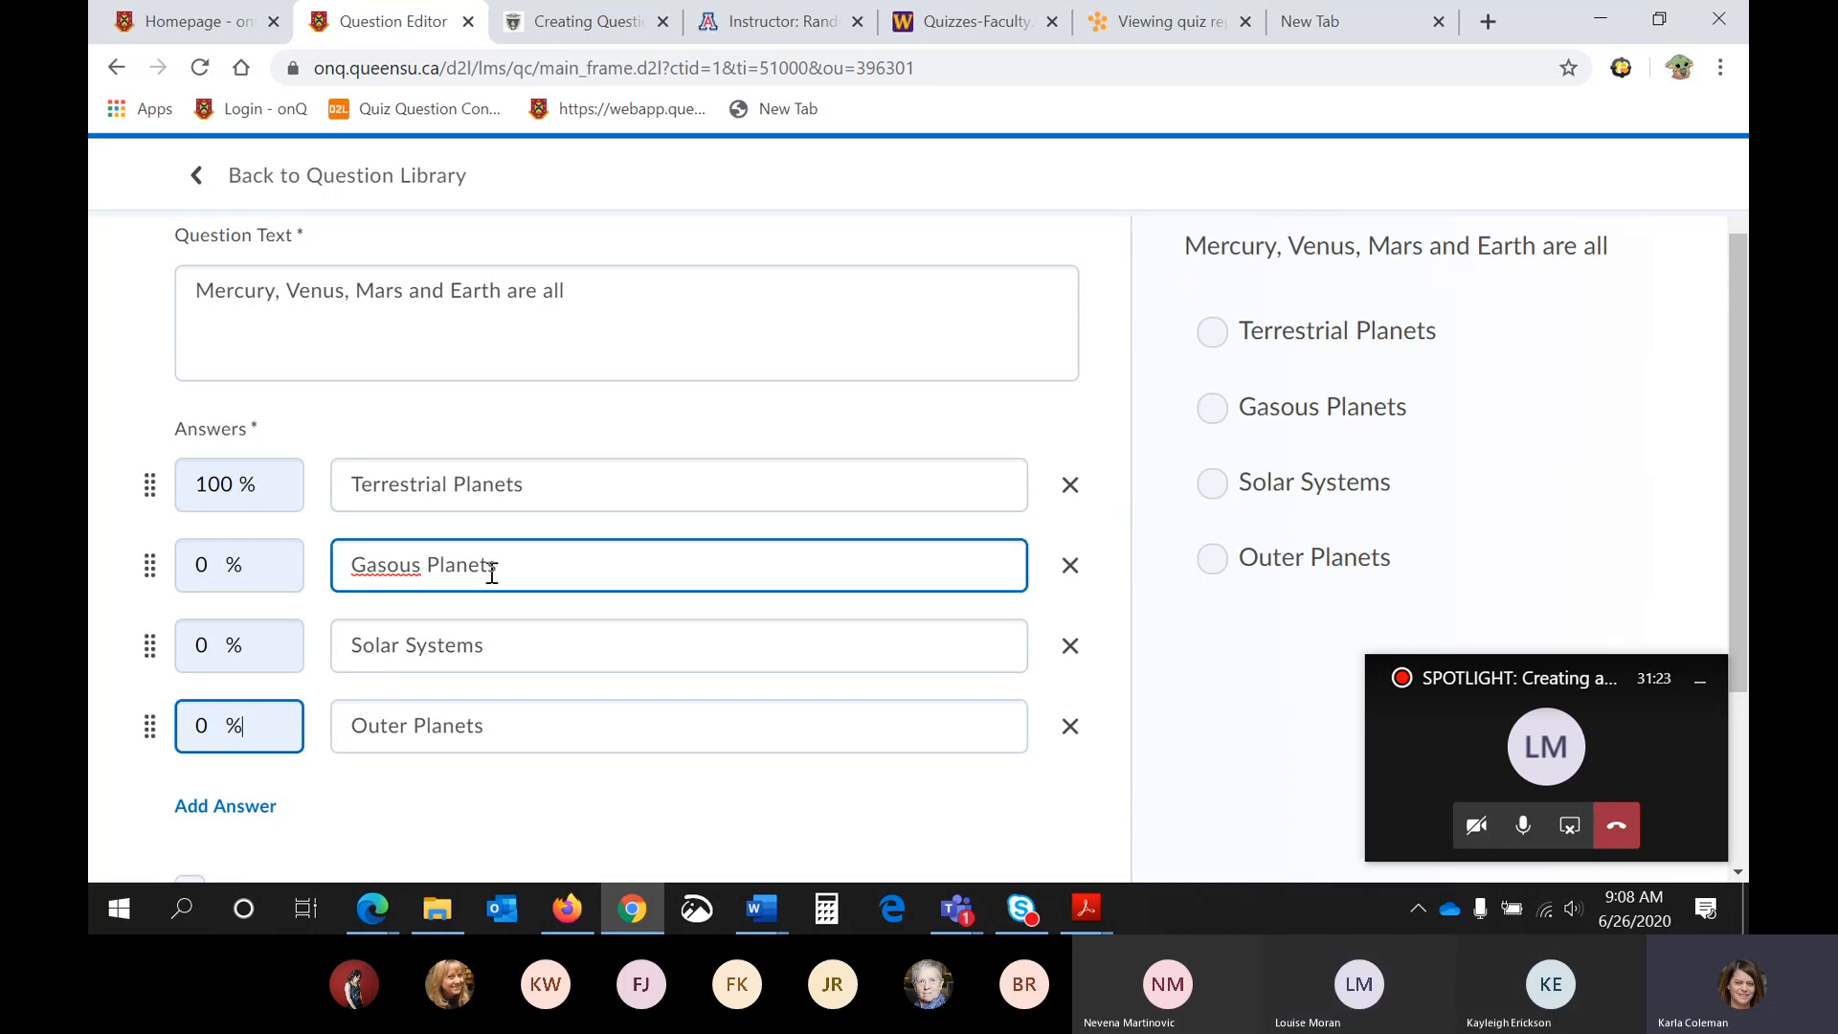
scroll(488, 609, down, 1)
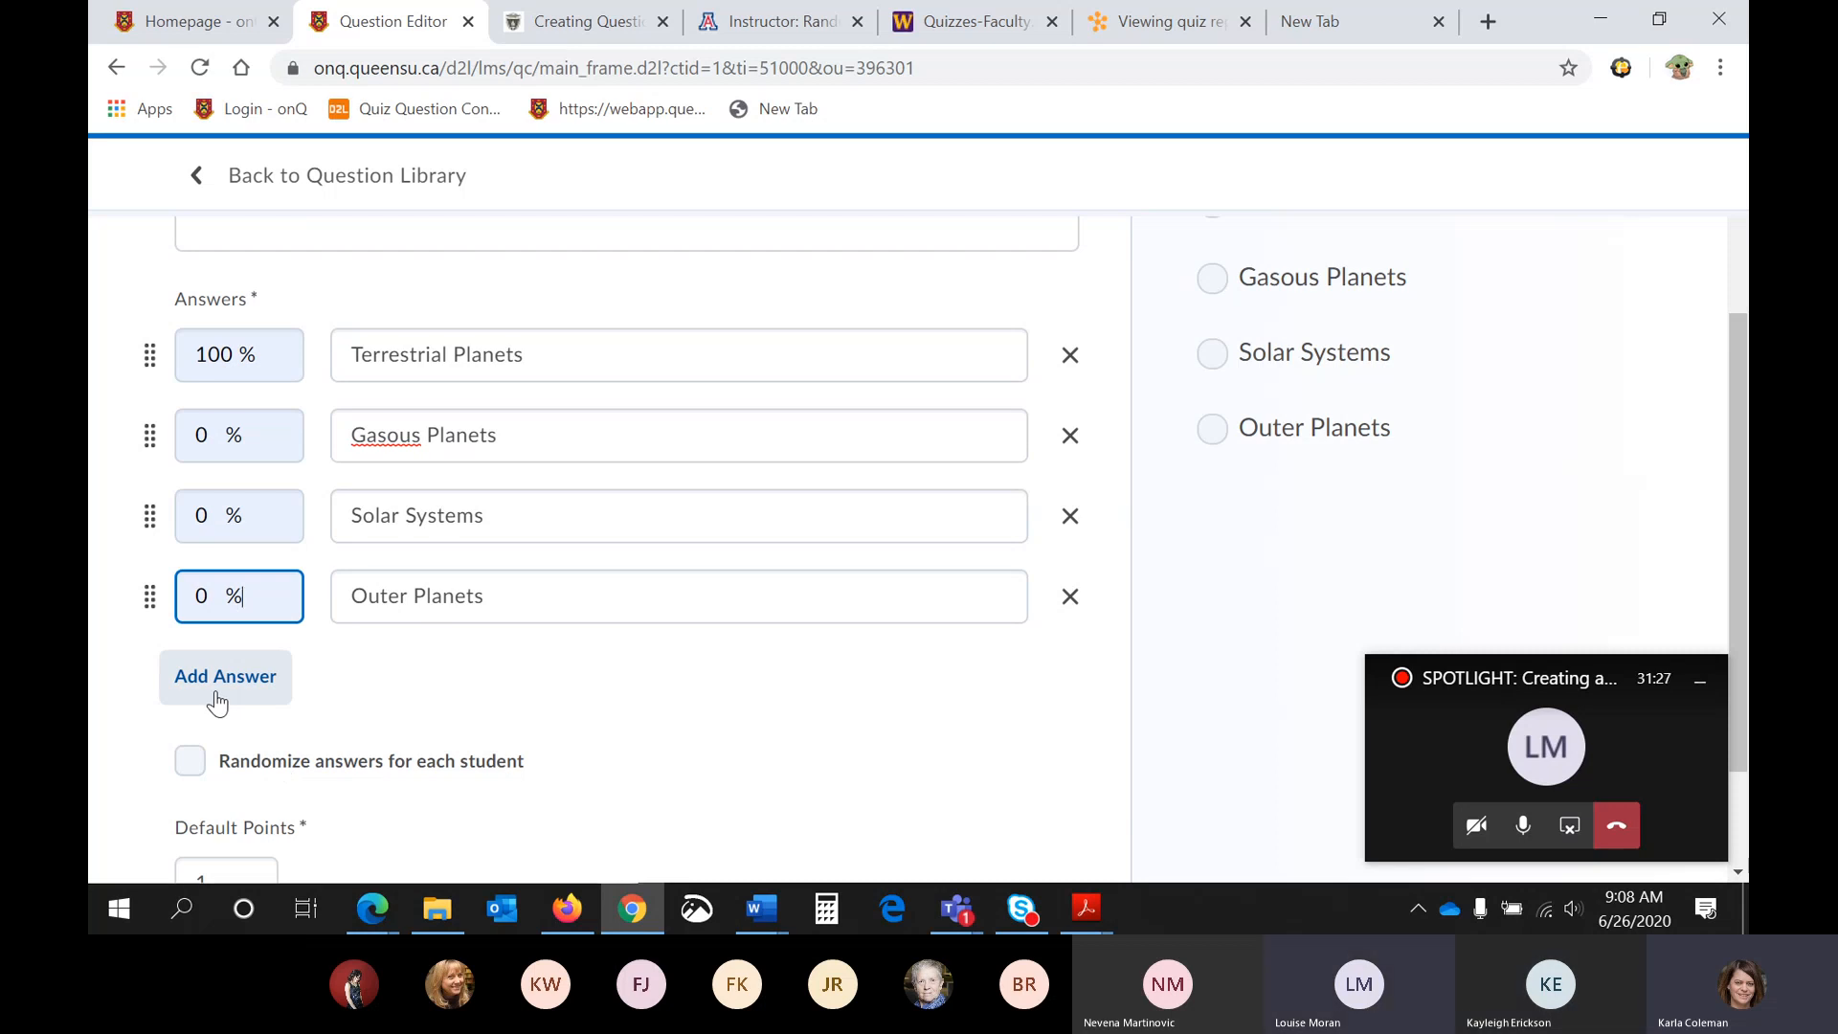
scroll(217, 704, down, 1)
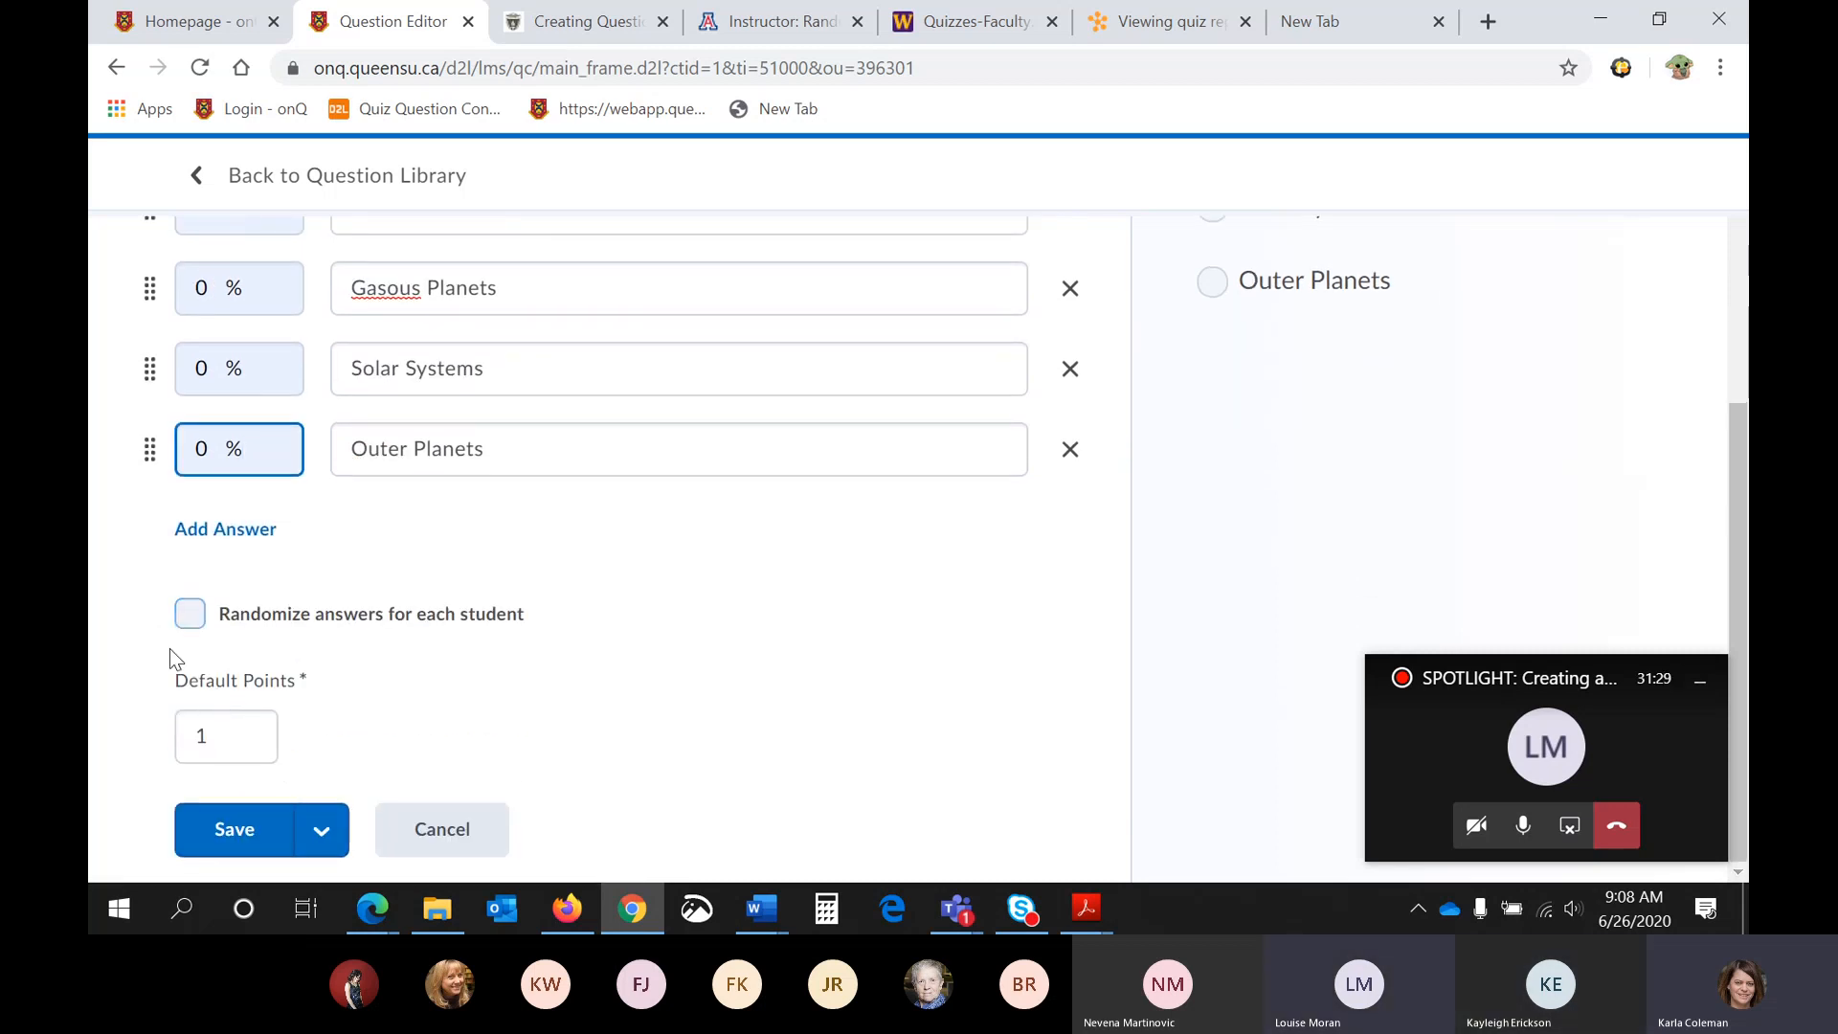
click(198, 614)
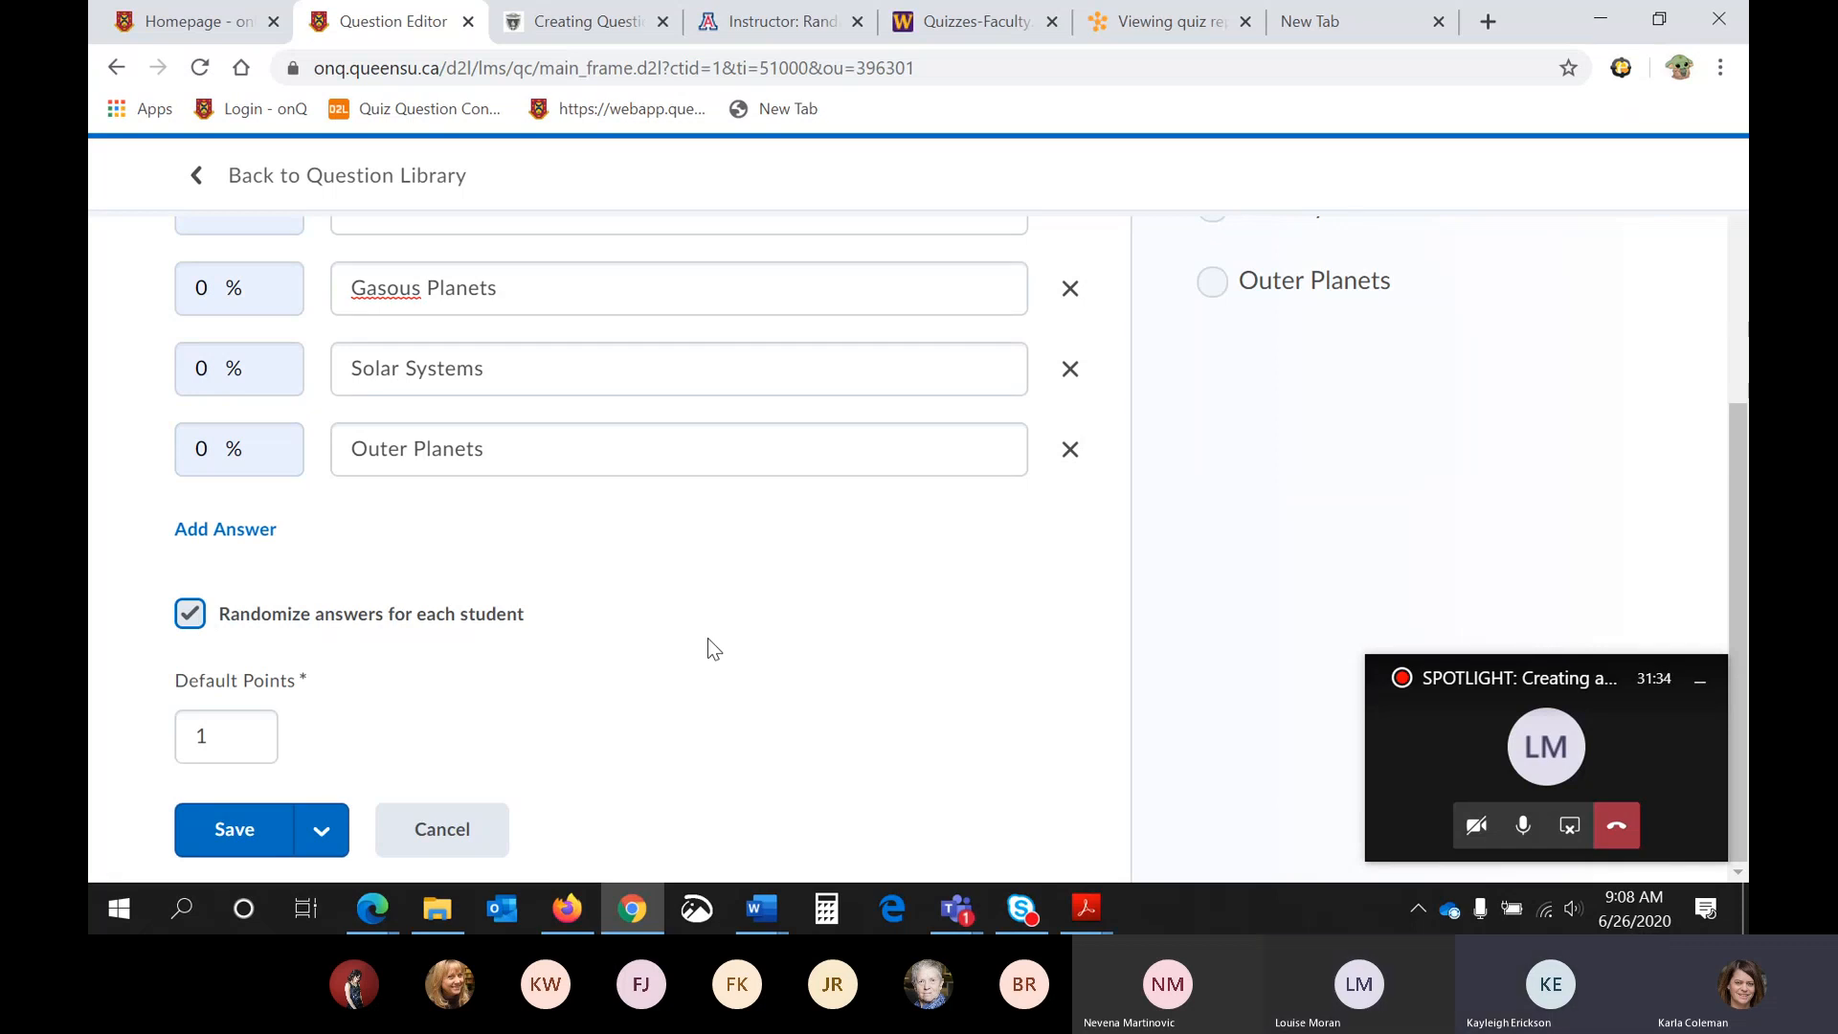
scroll(708, 638, up, 1)
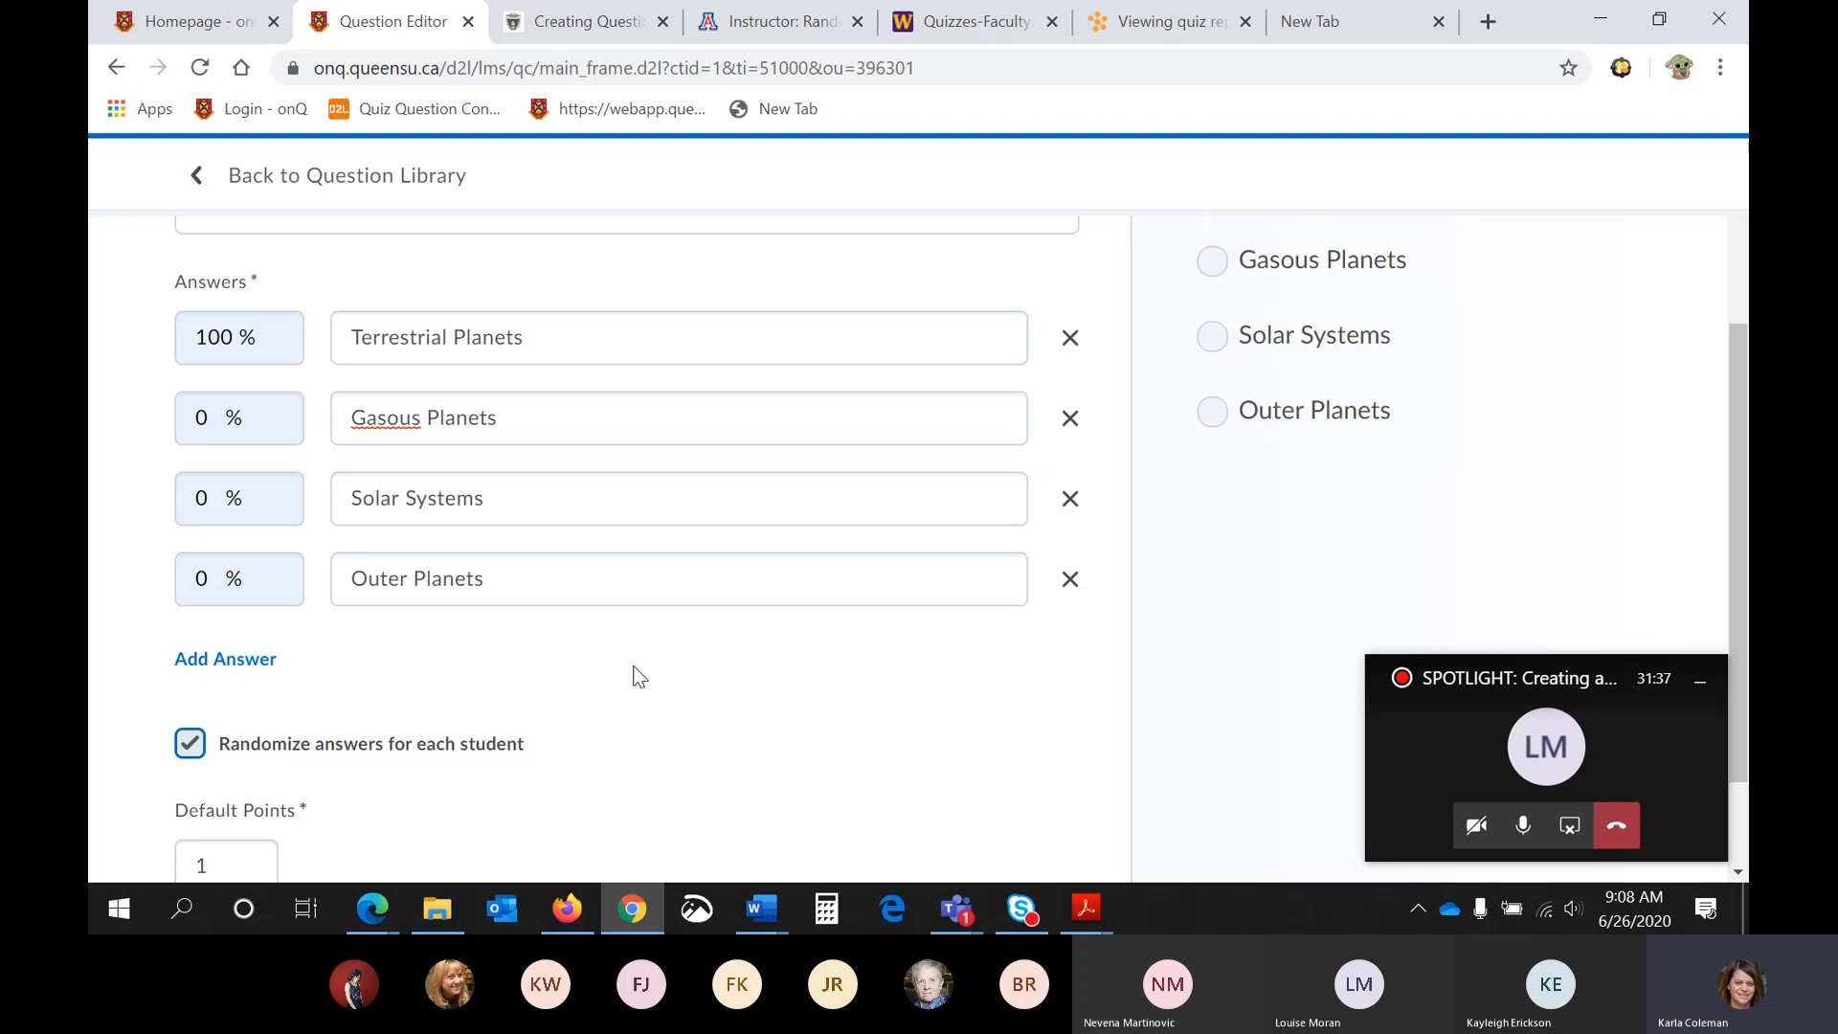
scroll(640, 676, down, 1)
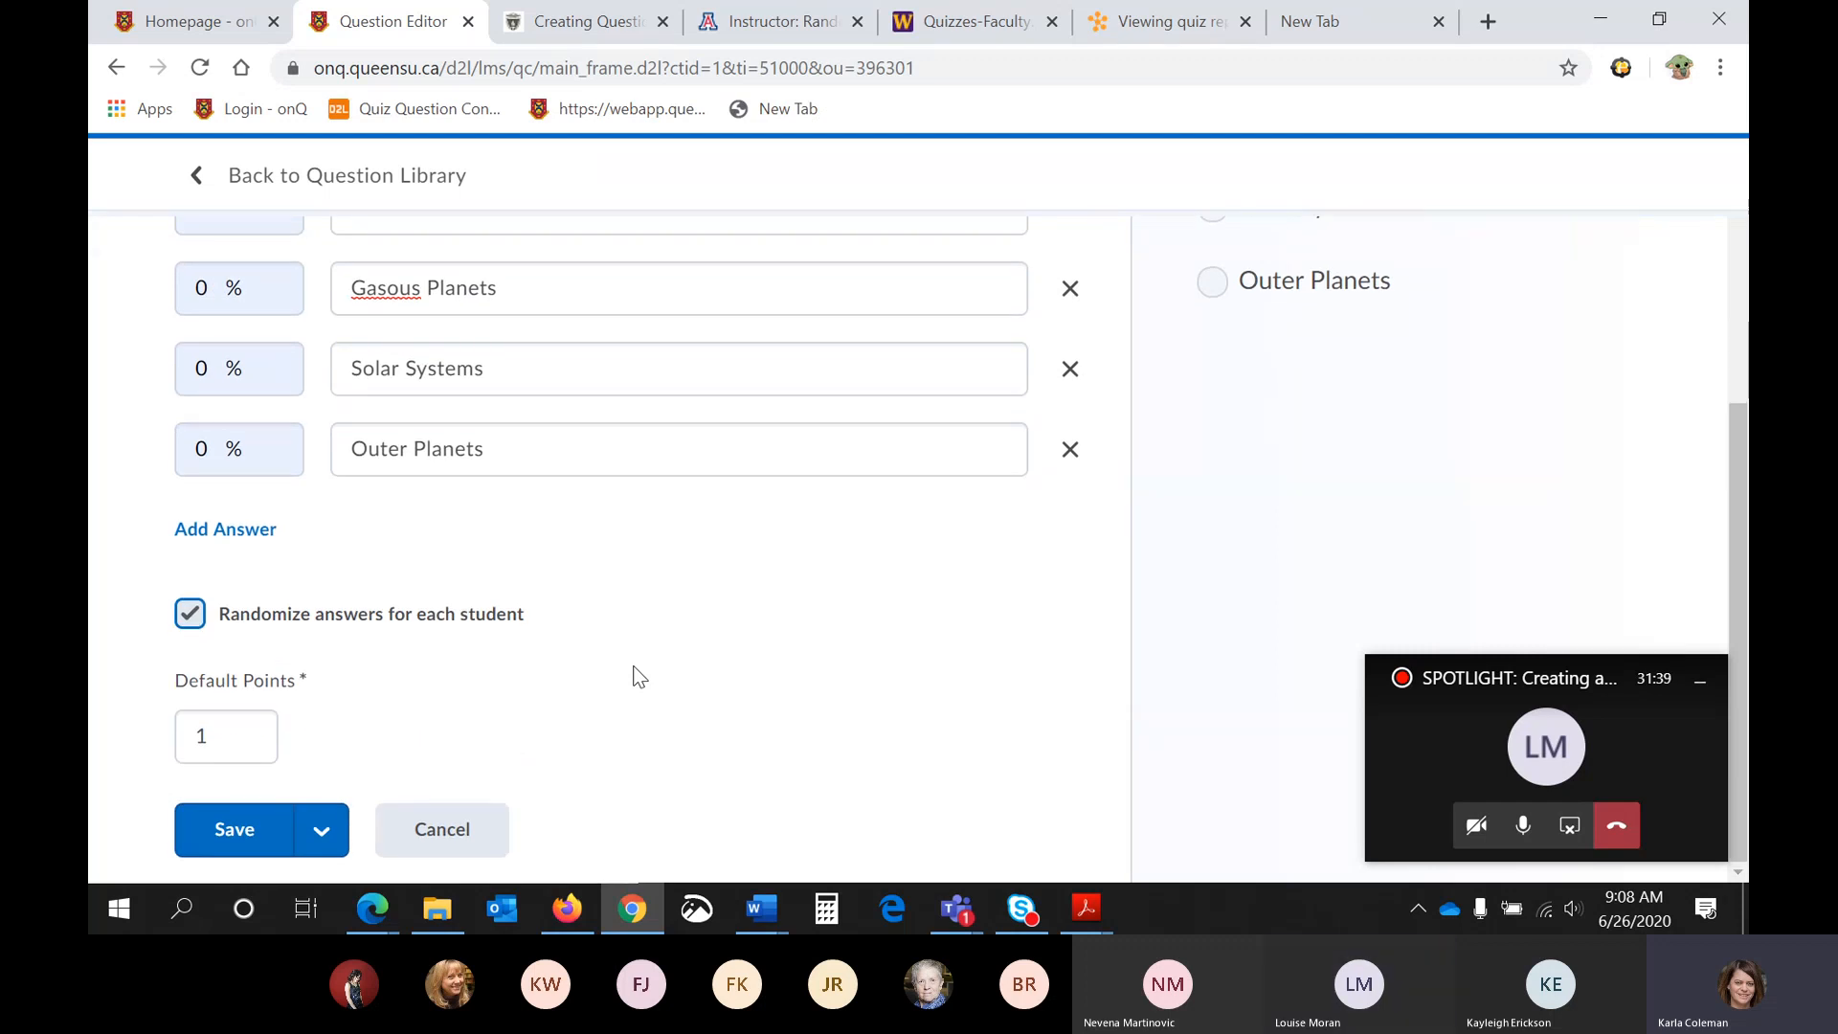
- View the optional additions available for the Multiple Choice question without choosing any
scroll(639, 676, up, 3)
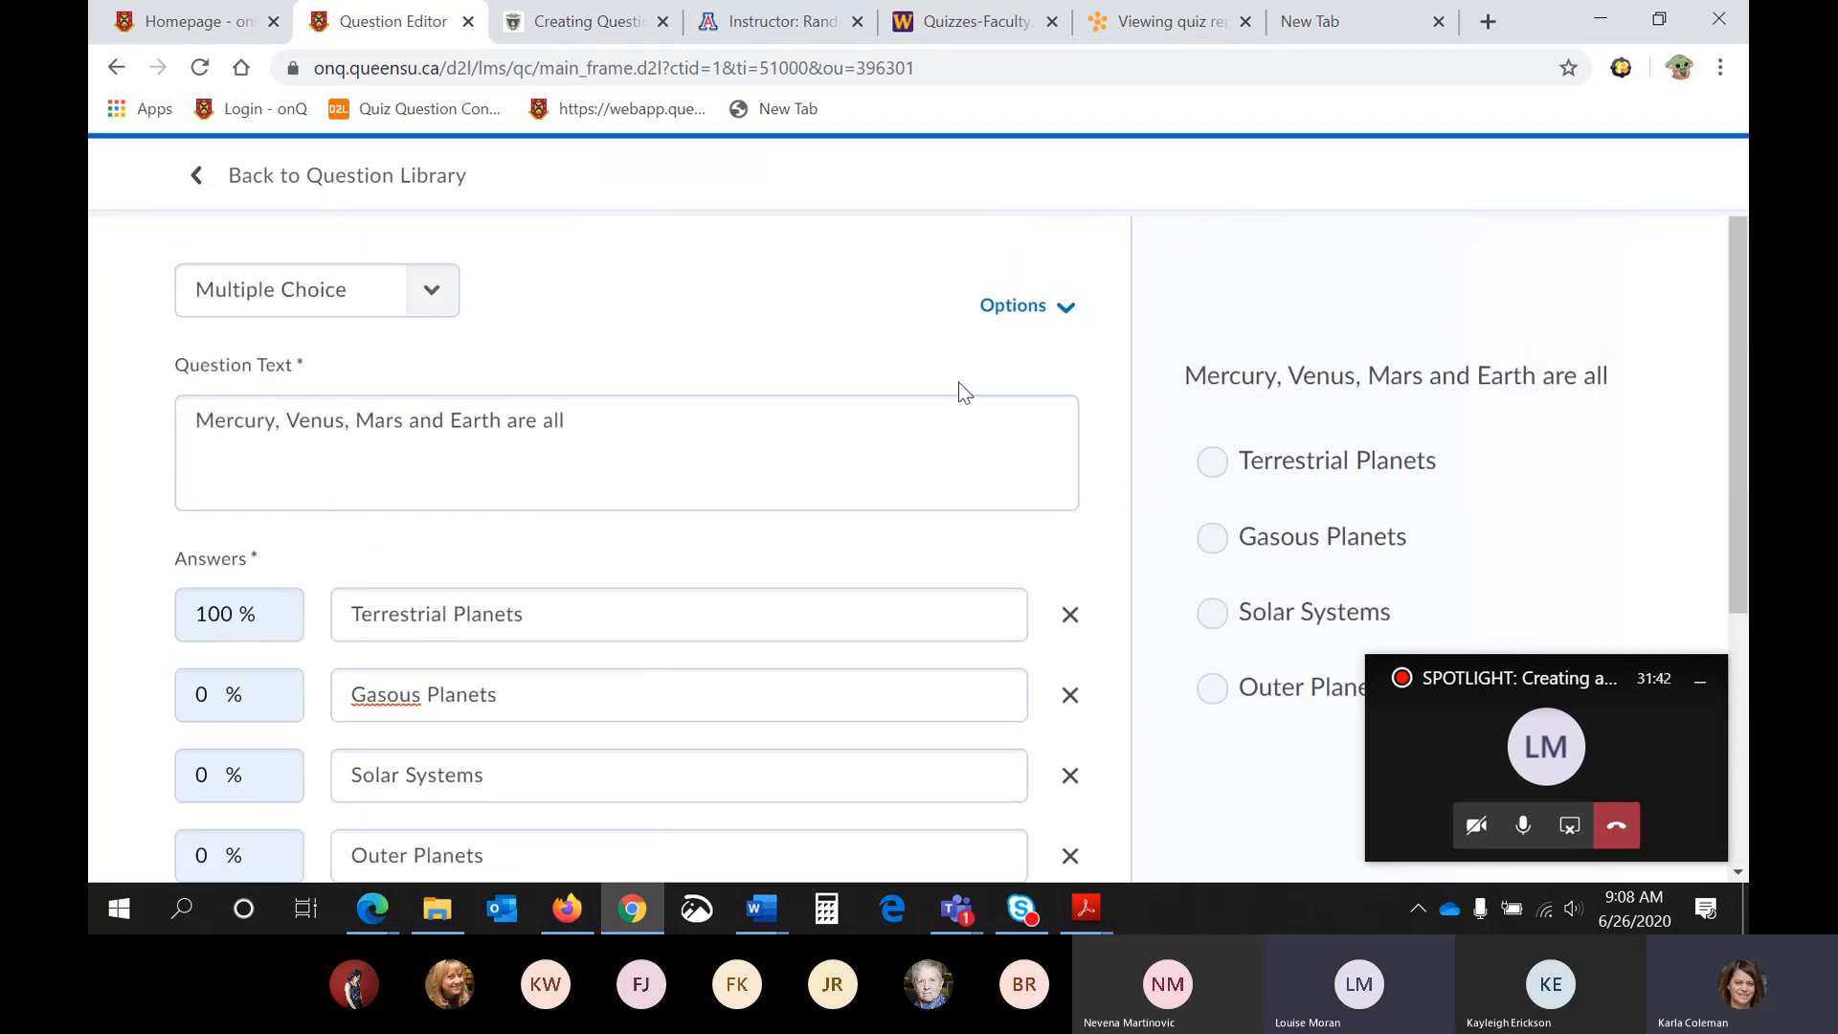
click(1008, 325)
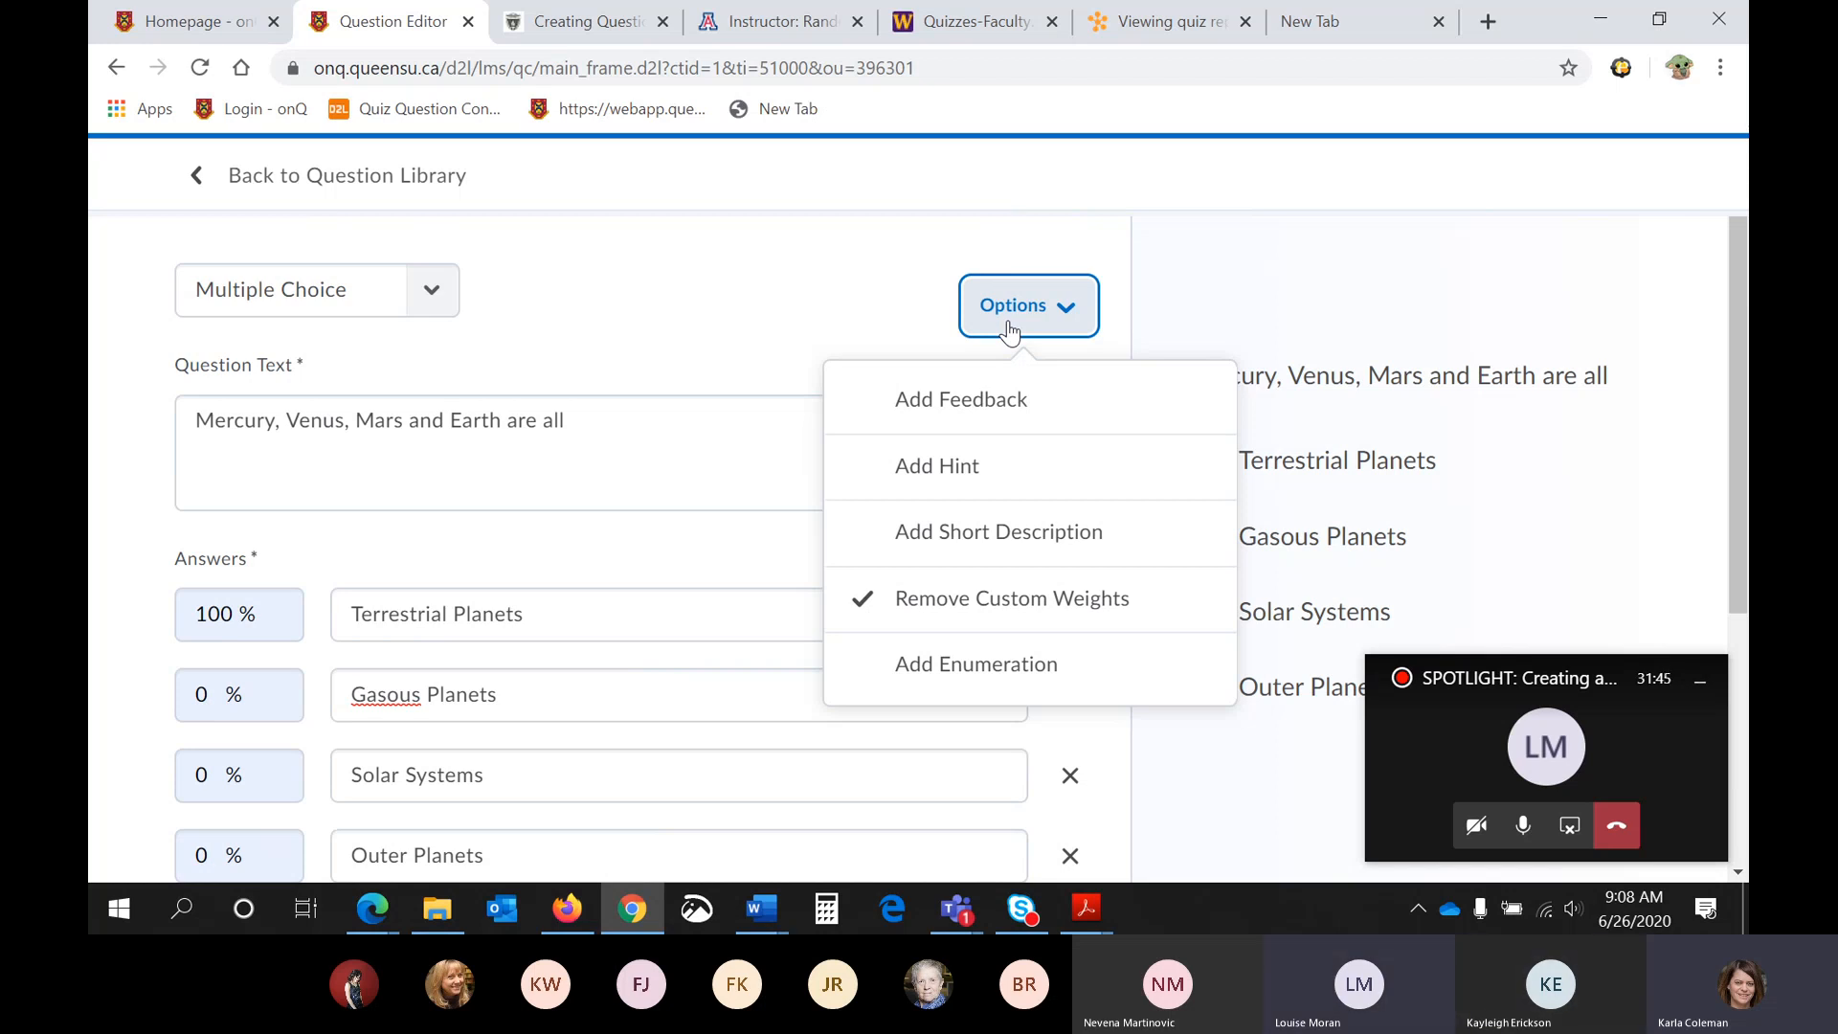
click(1008, 325)
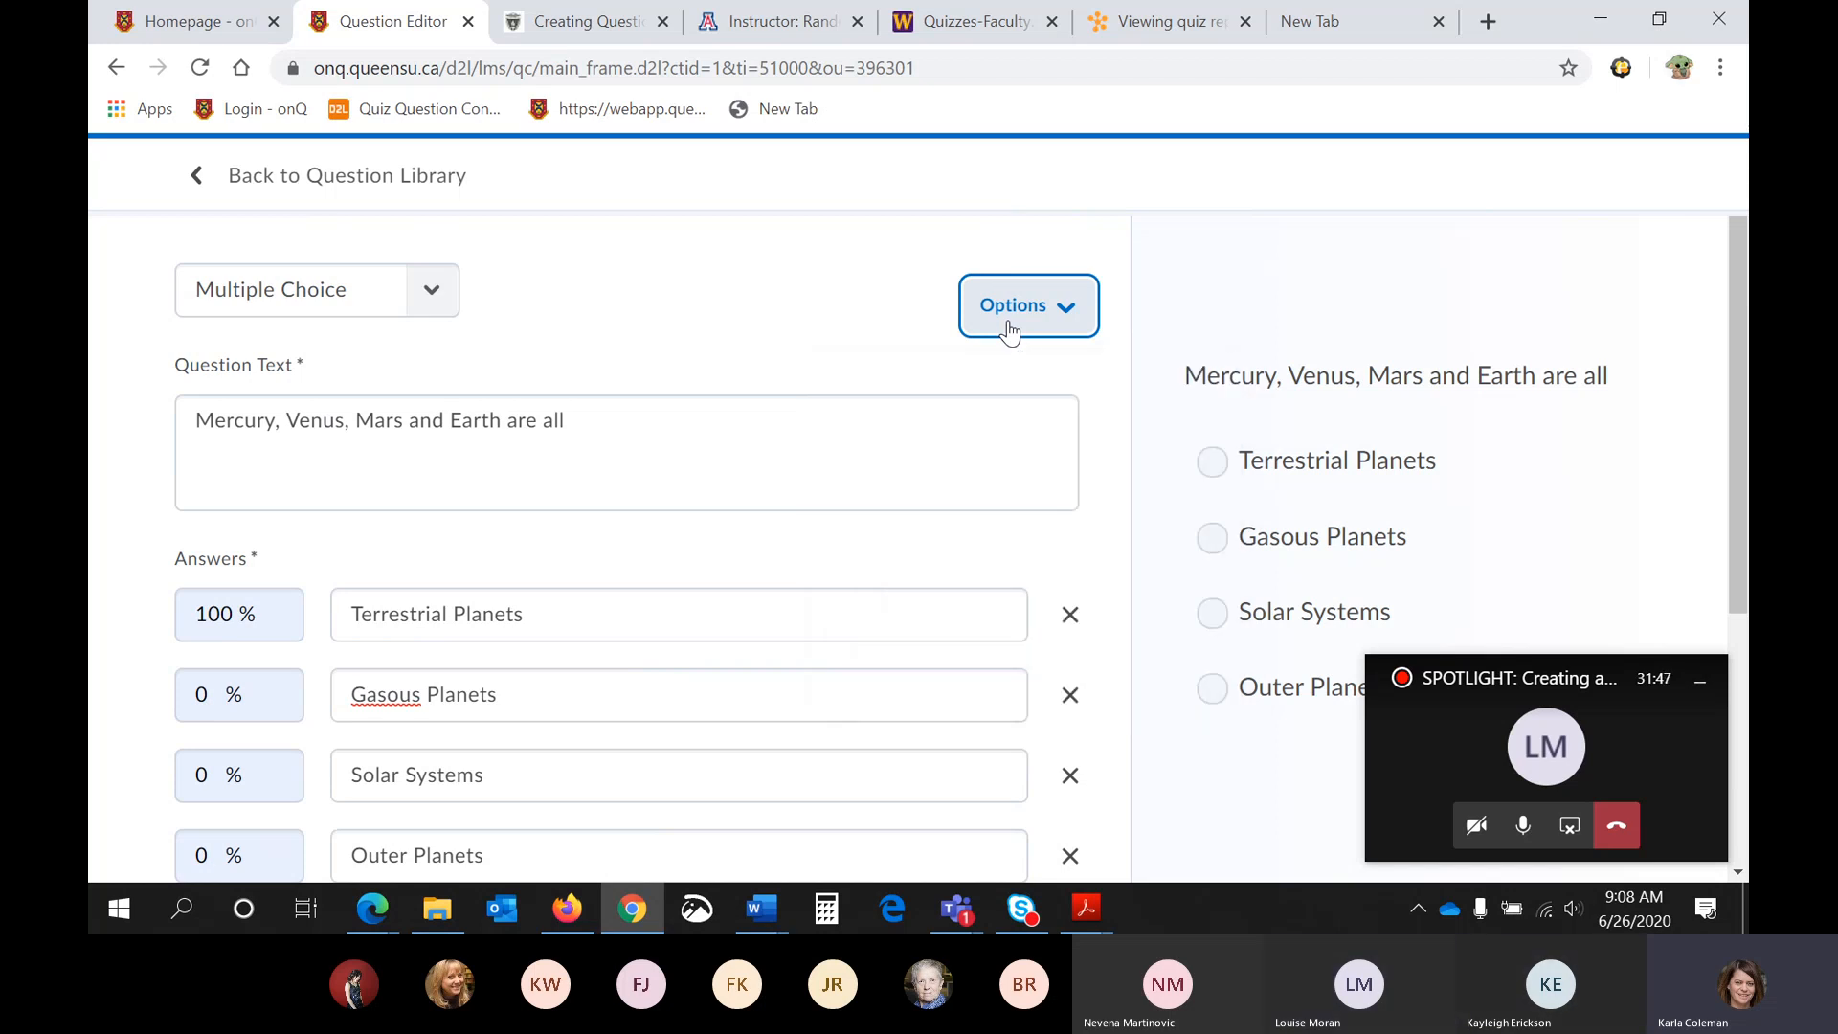
- Save the Multiple Choice question and review the sections and questions listed in the Question Library
scroll(747, 336, down, 4)
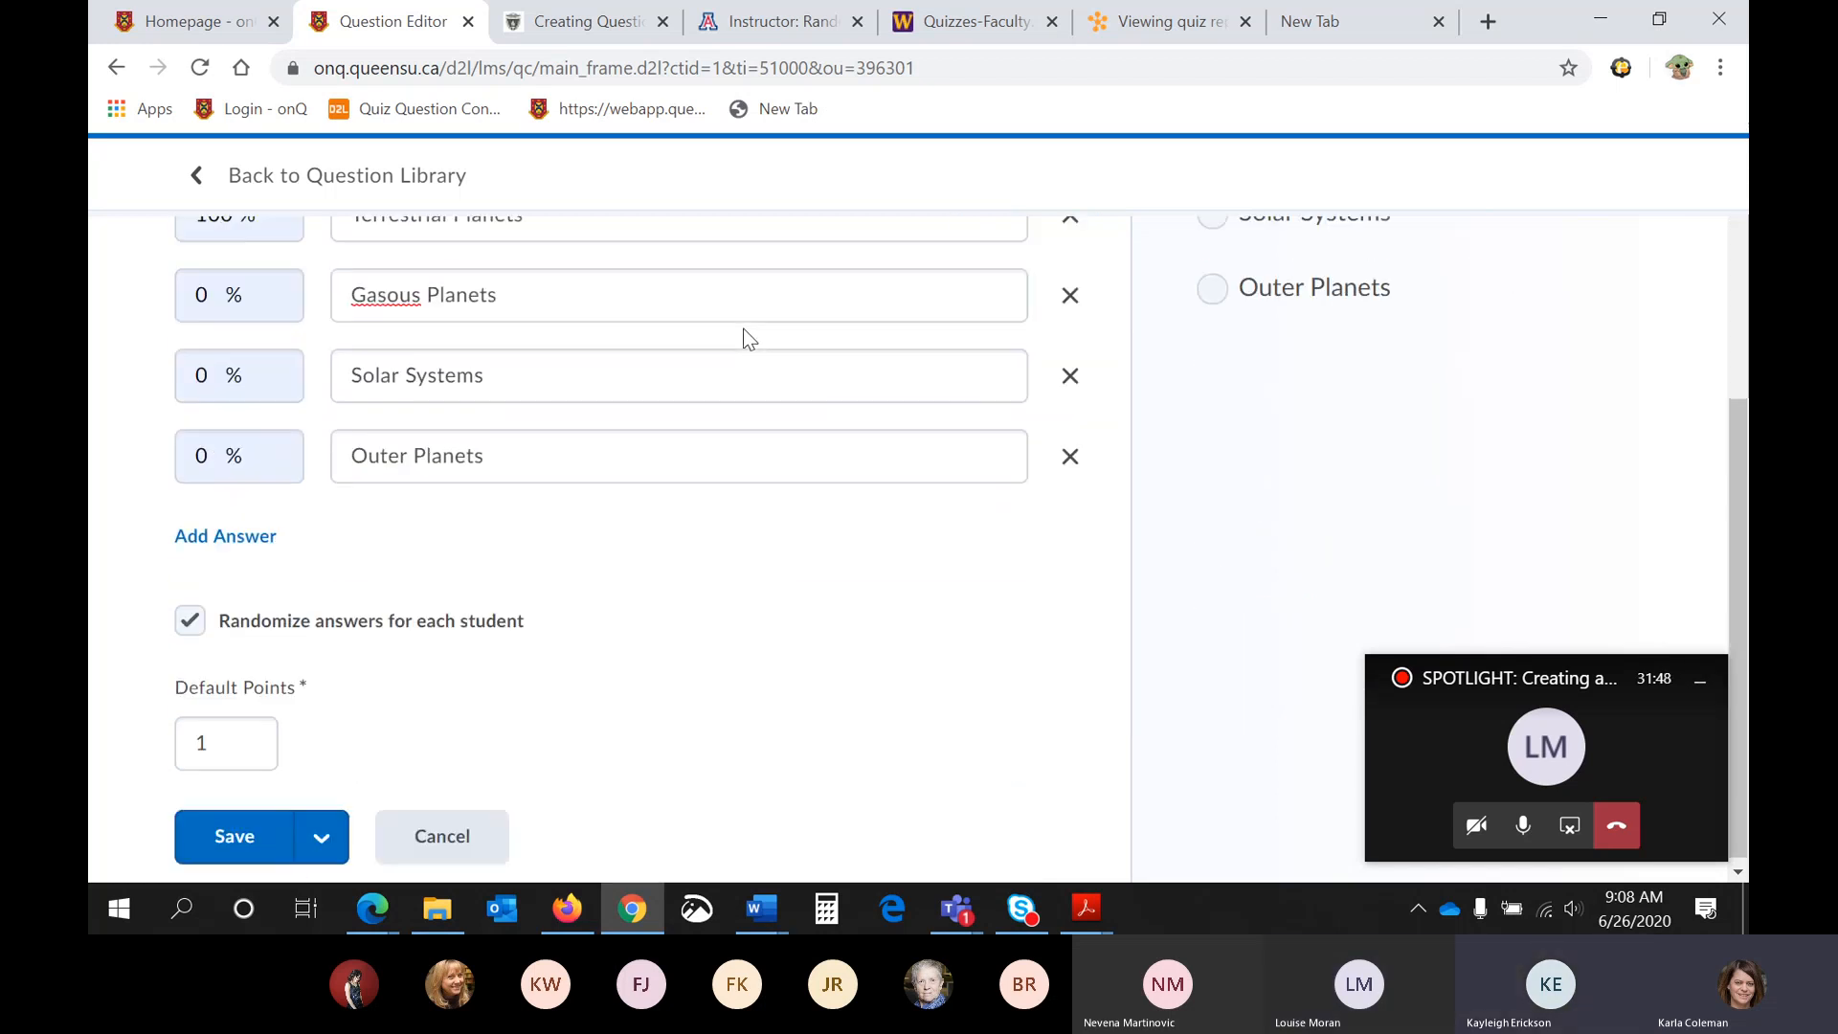
click(248, 830)
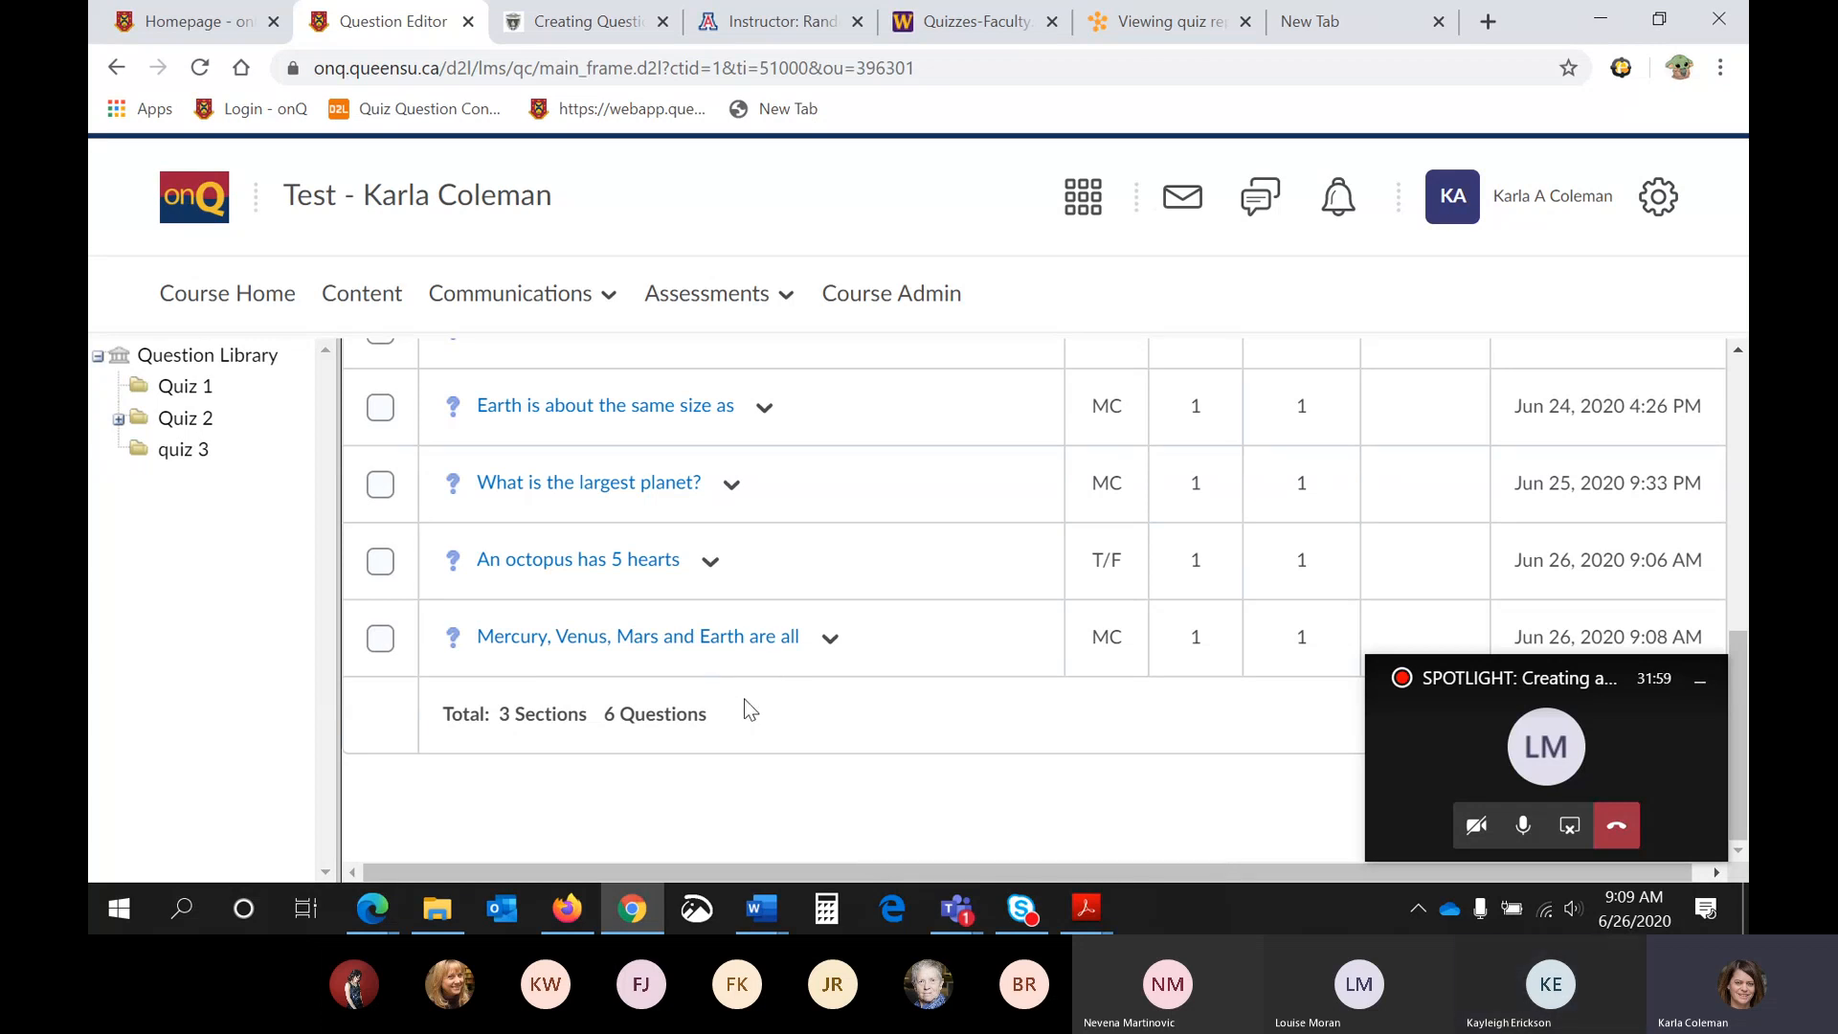
scroll(749, 709, up, 10)
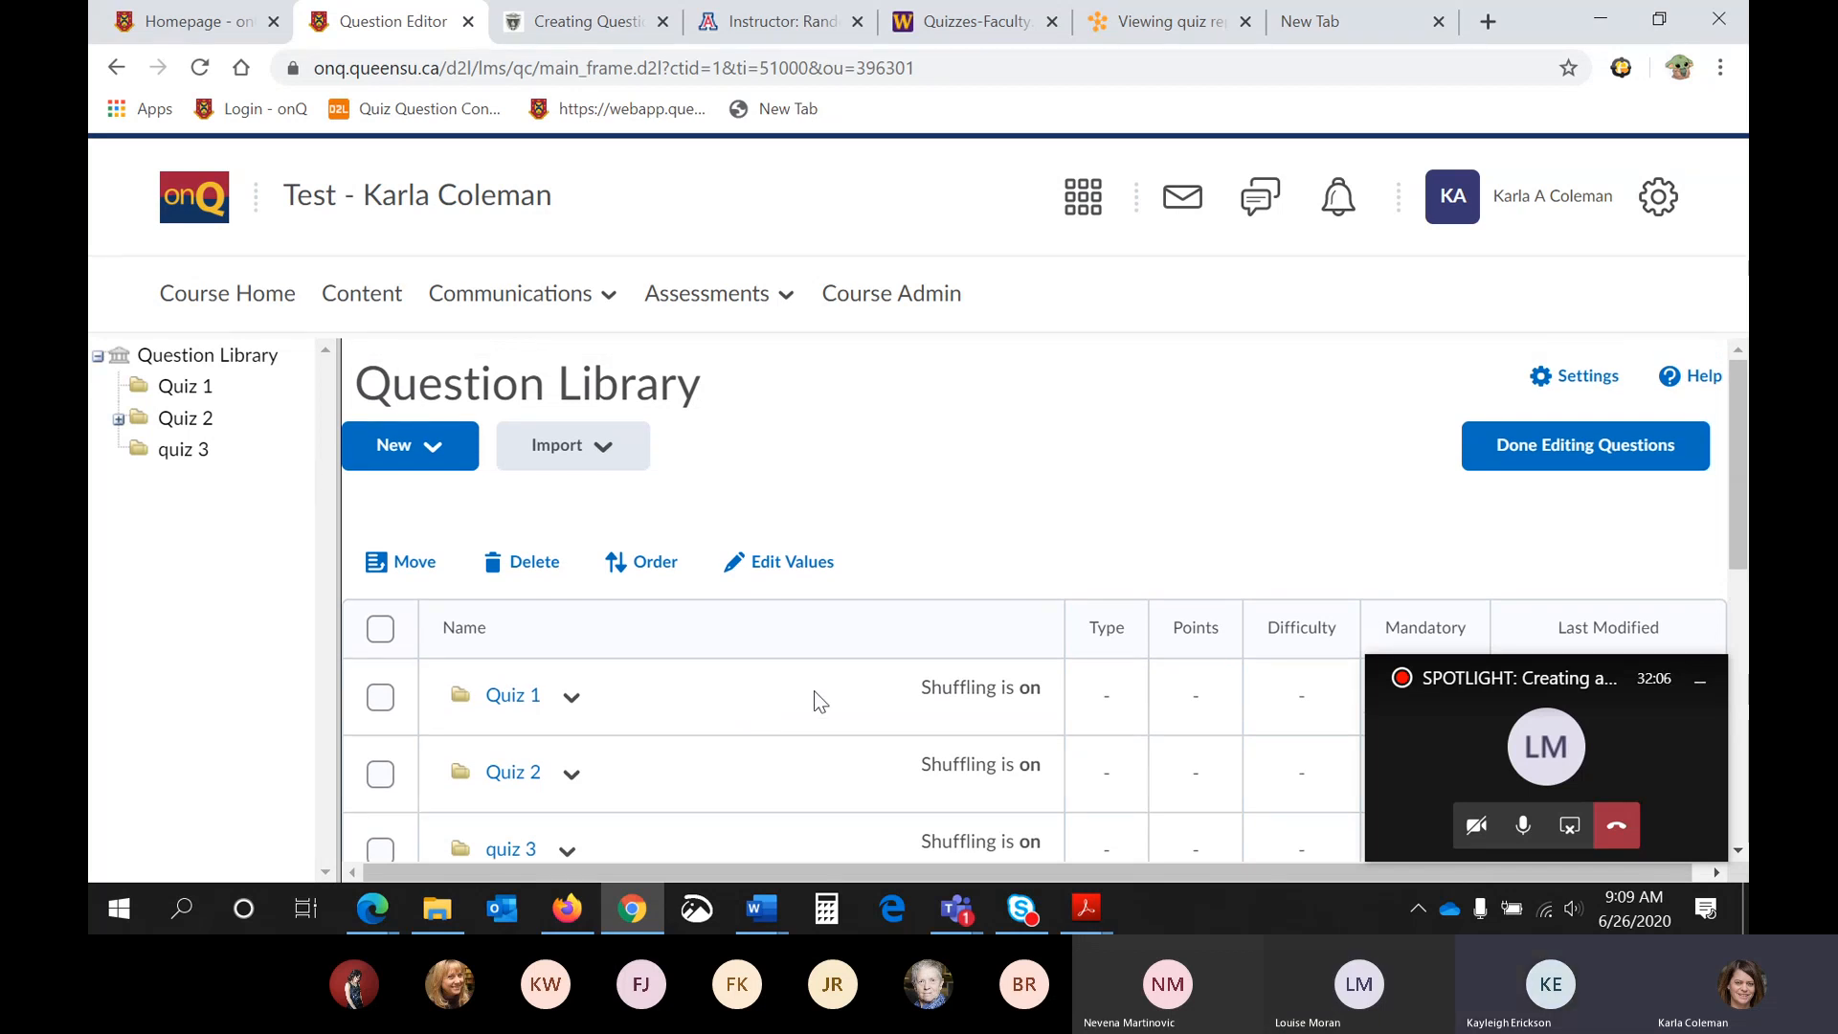
scroll(818, 670, down, 1)
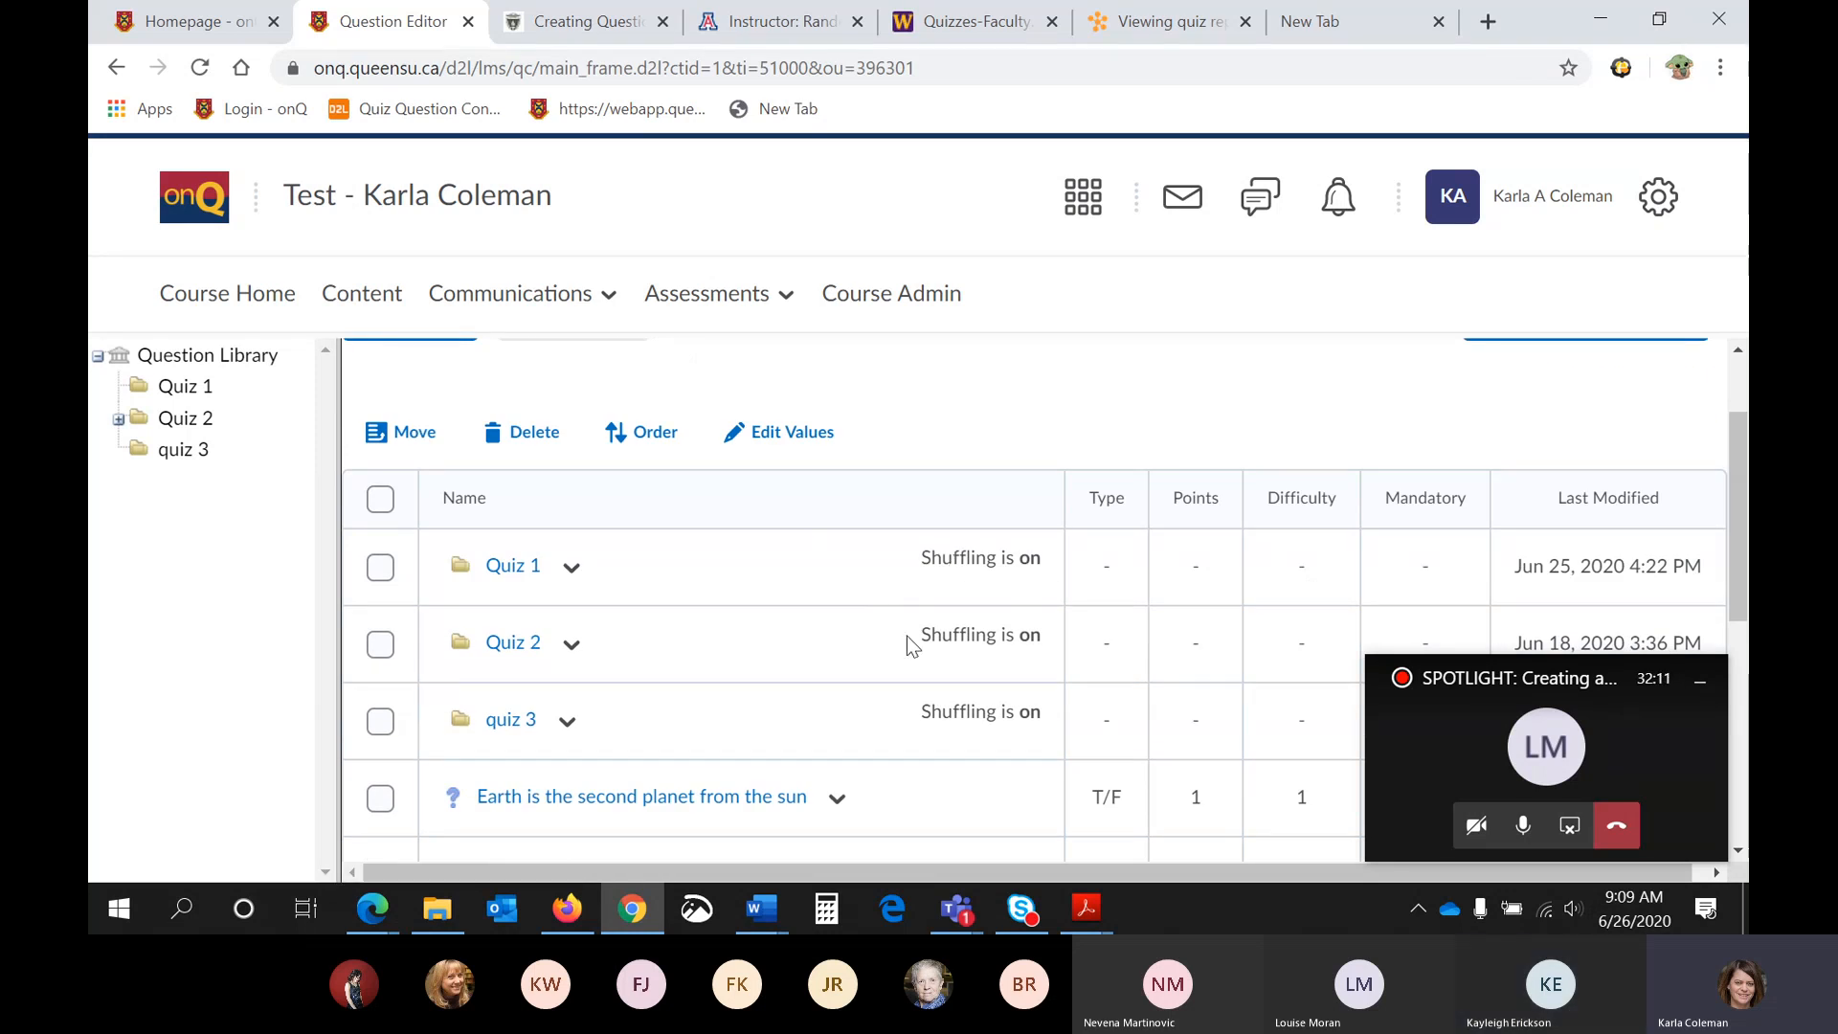
scroll(991, 637, down, 2)
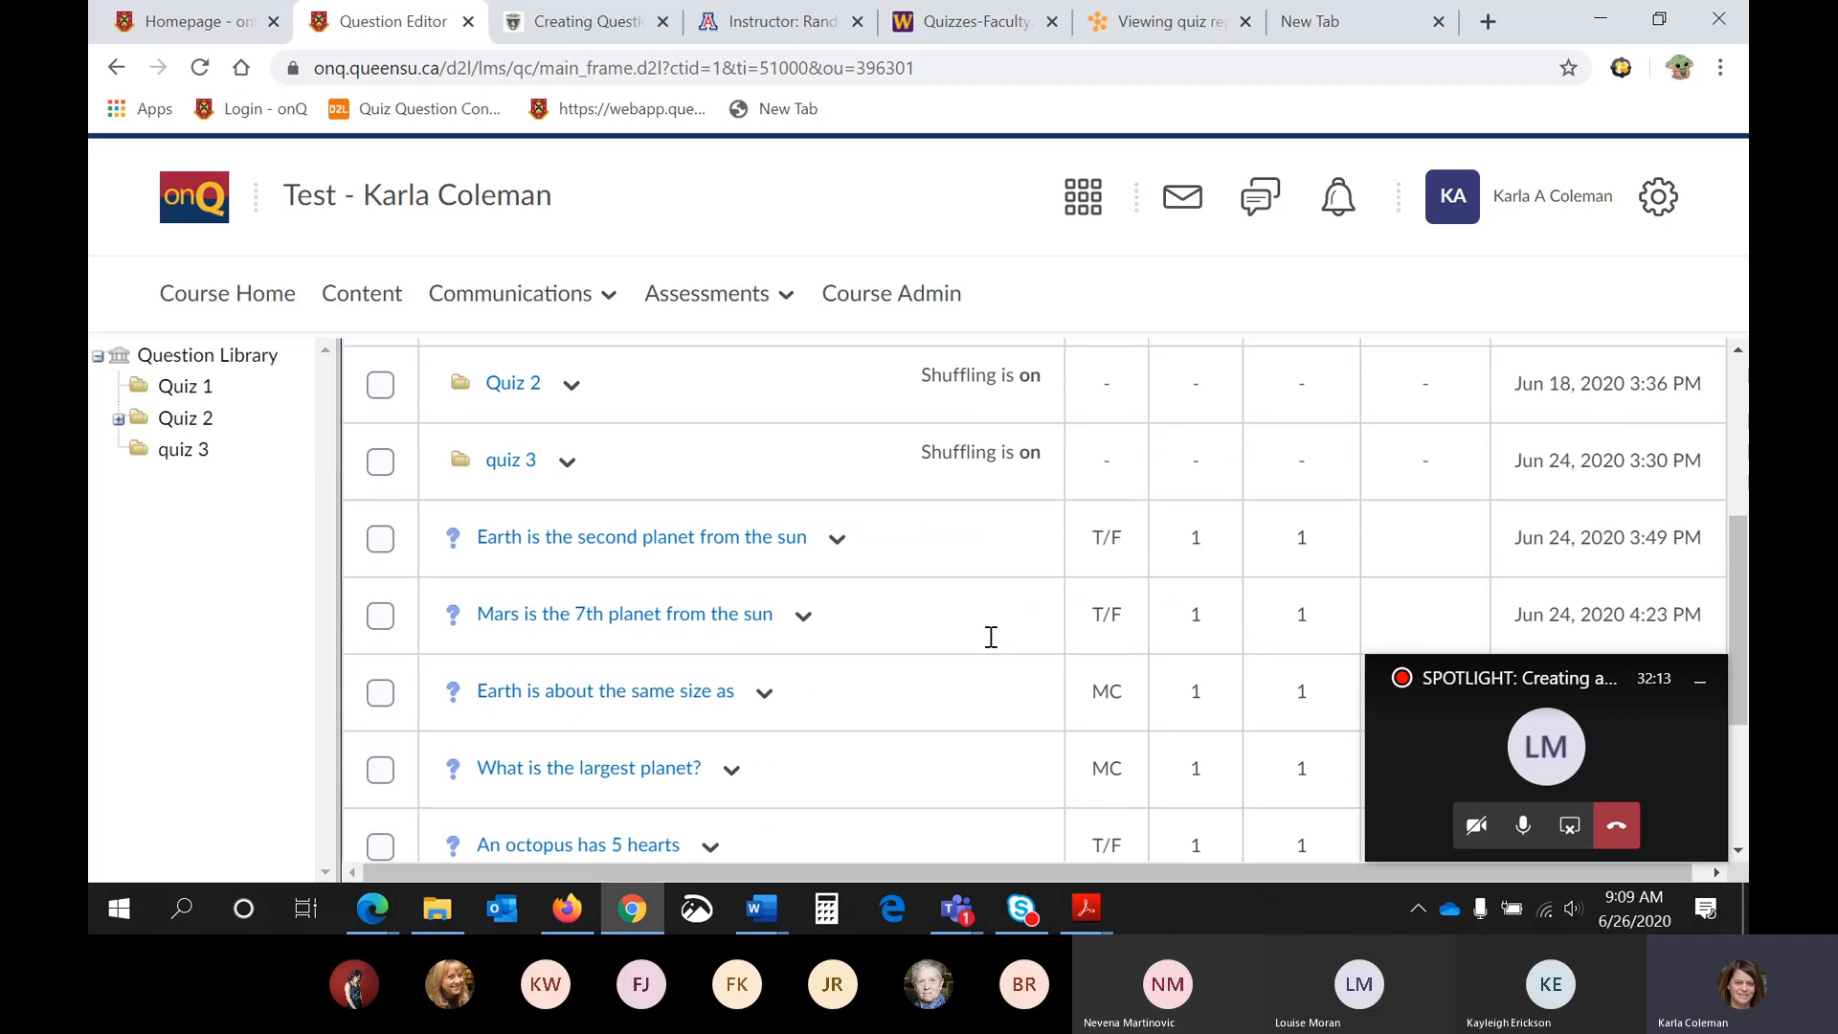
scroll(990, 636, up, 2)
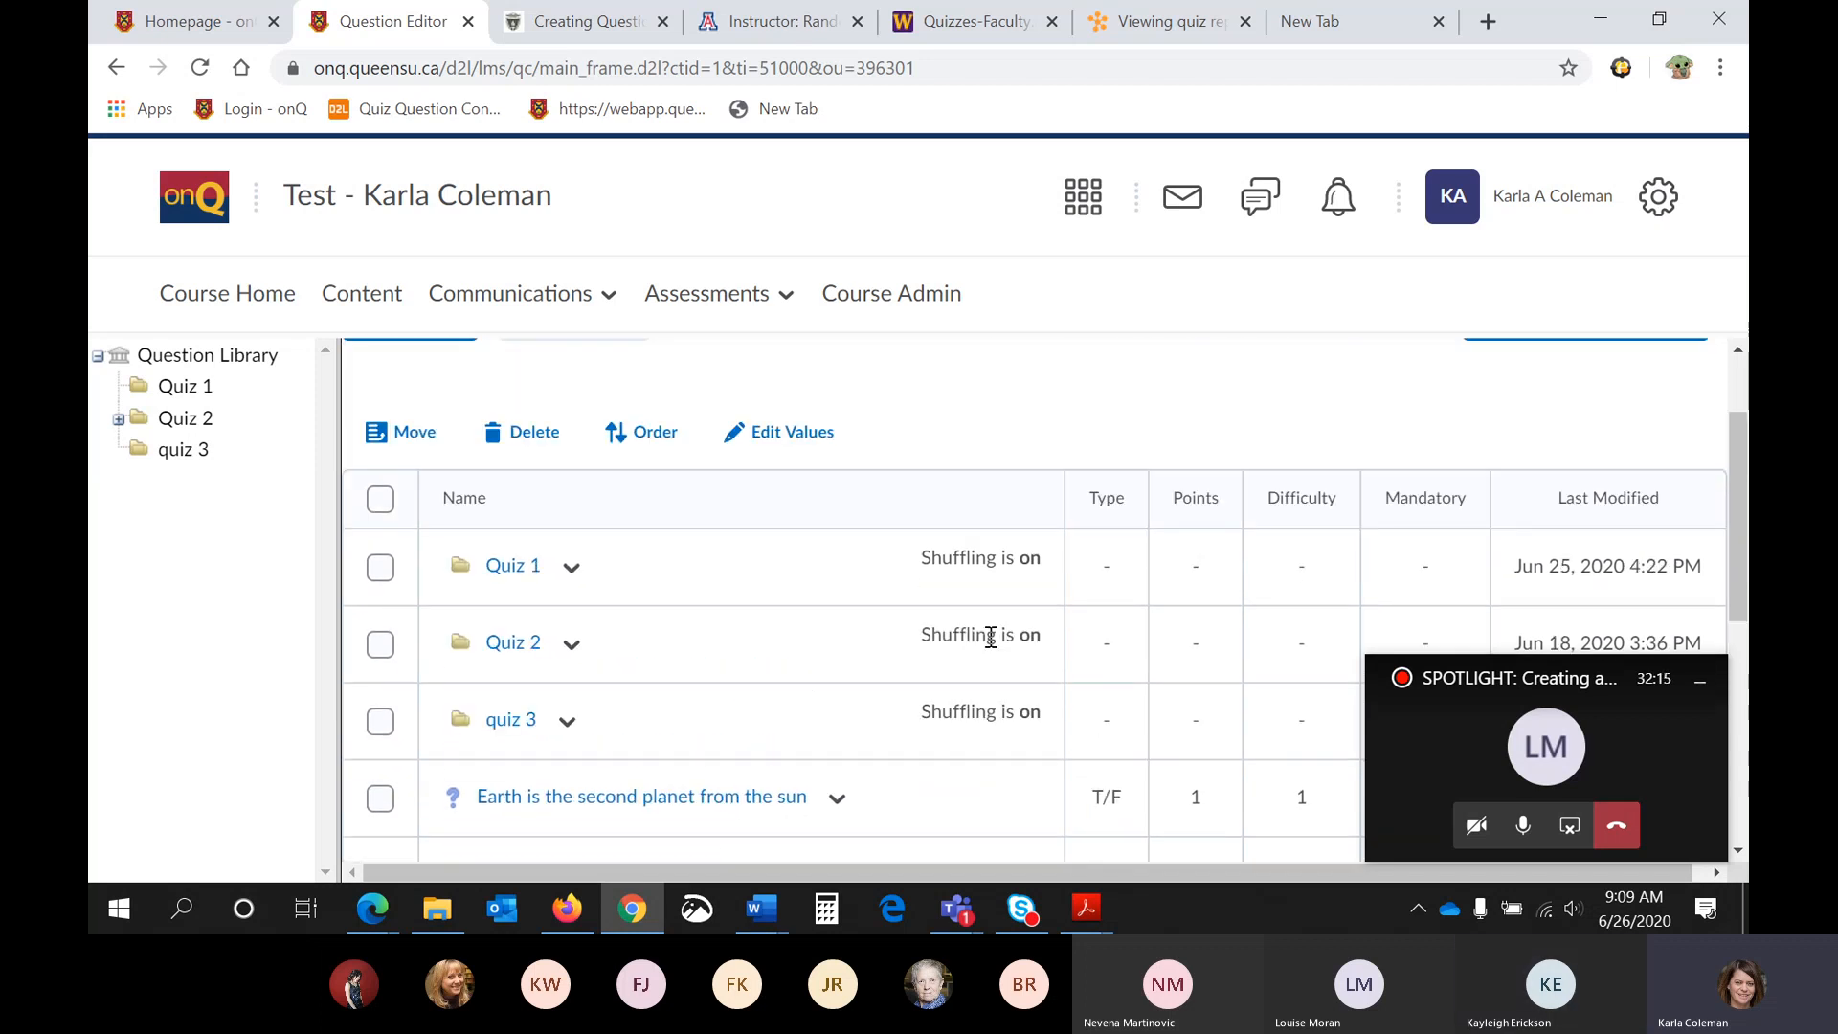
scroll(990, 636, up, 1)
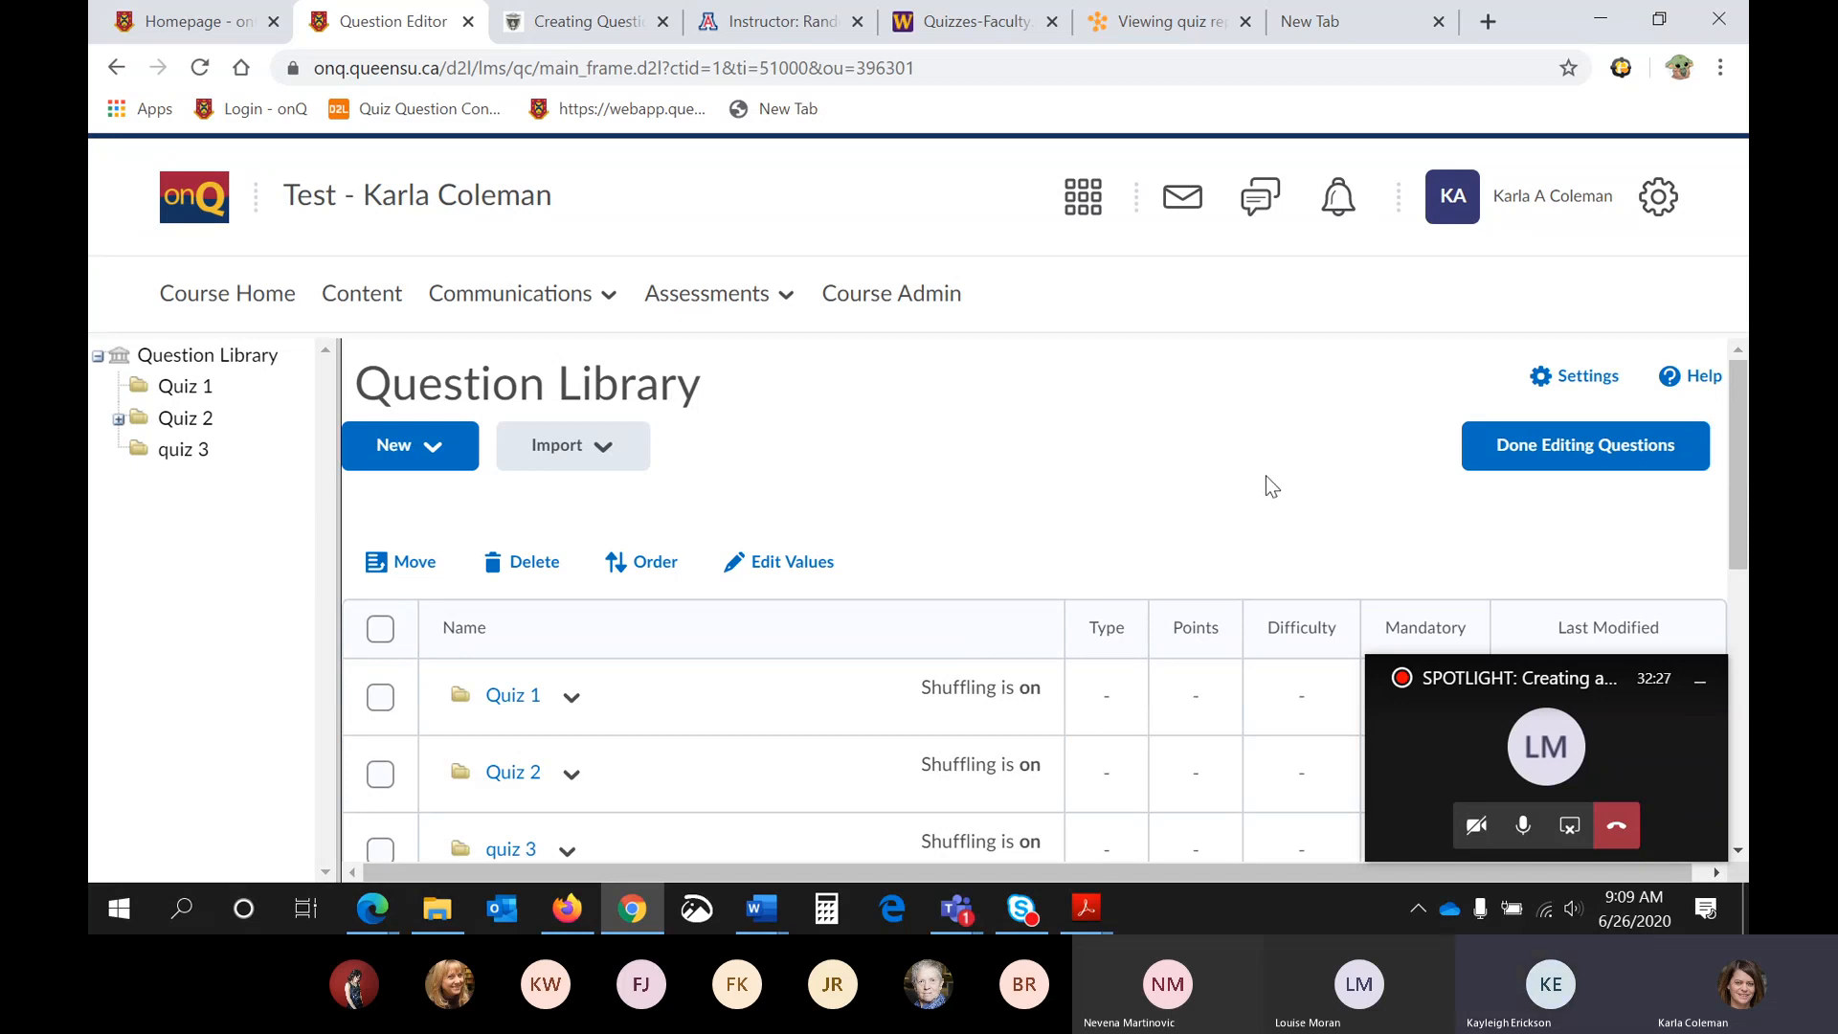
- Finish editing the library's questions and start creating a new quiz
click(1544, 450)
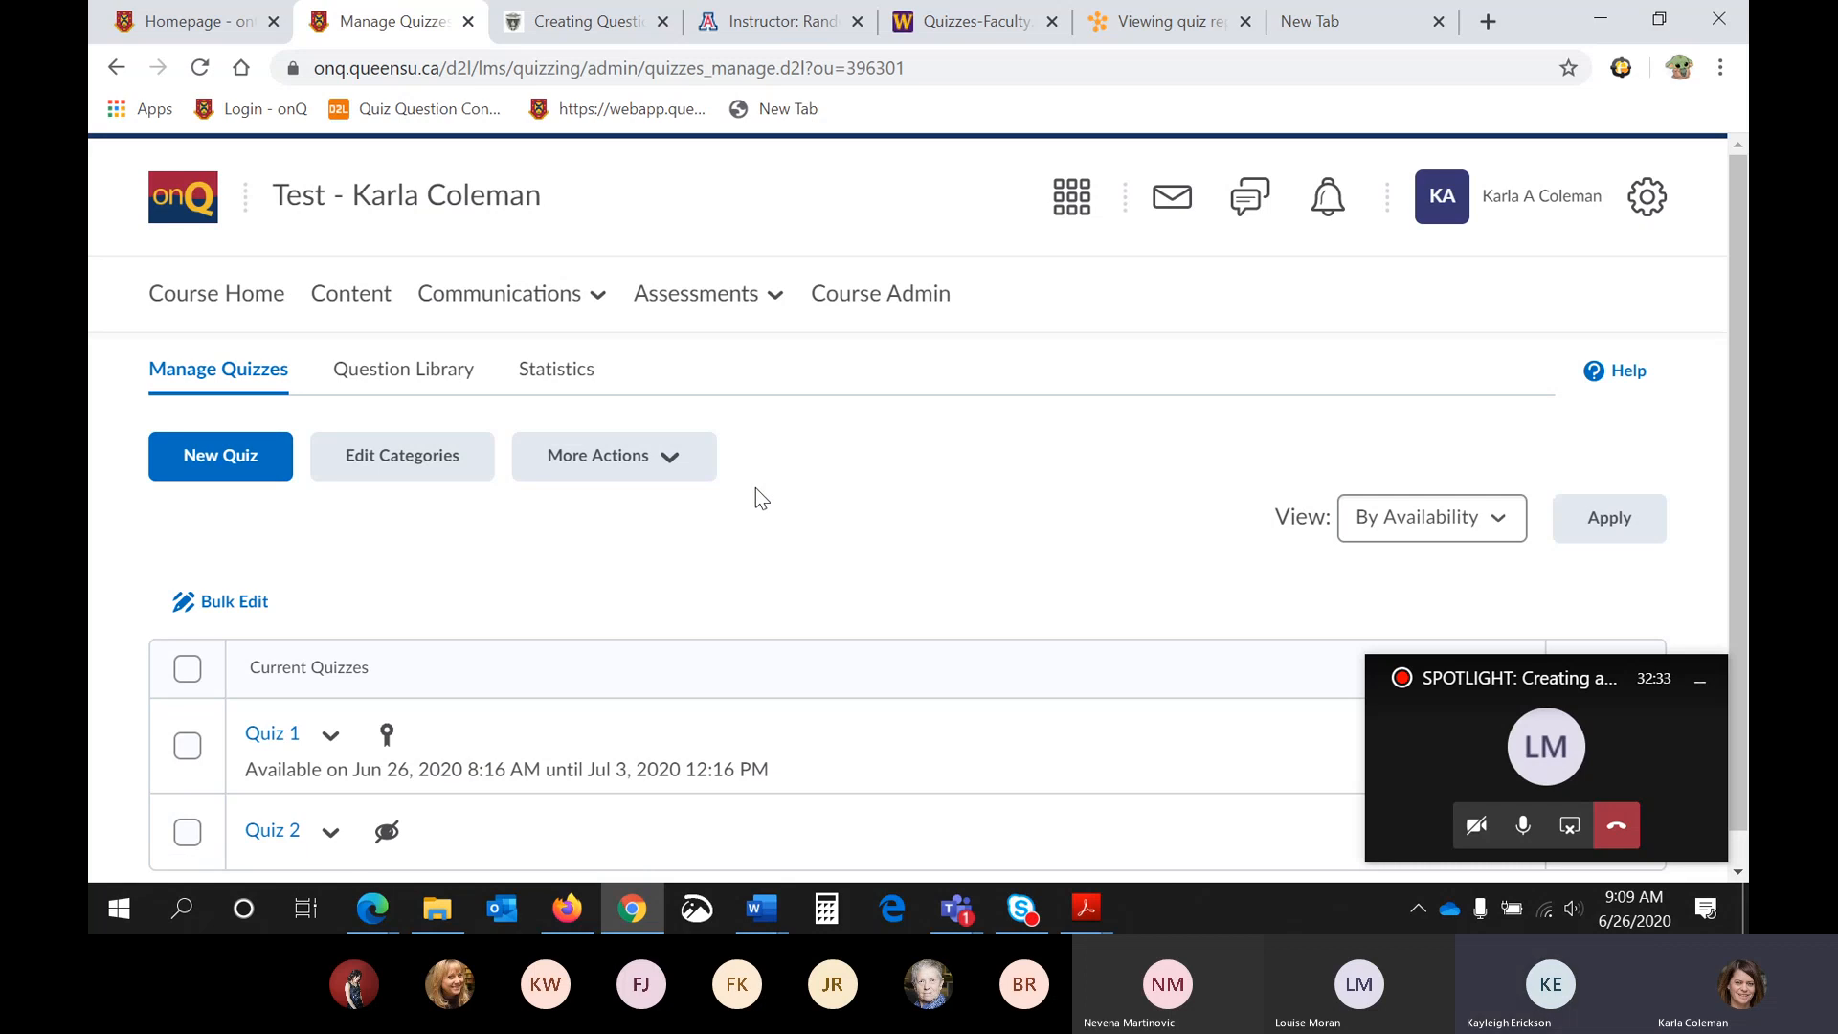
scroll(755, 488, down, 1)
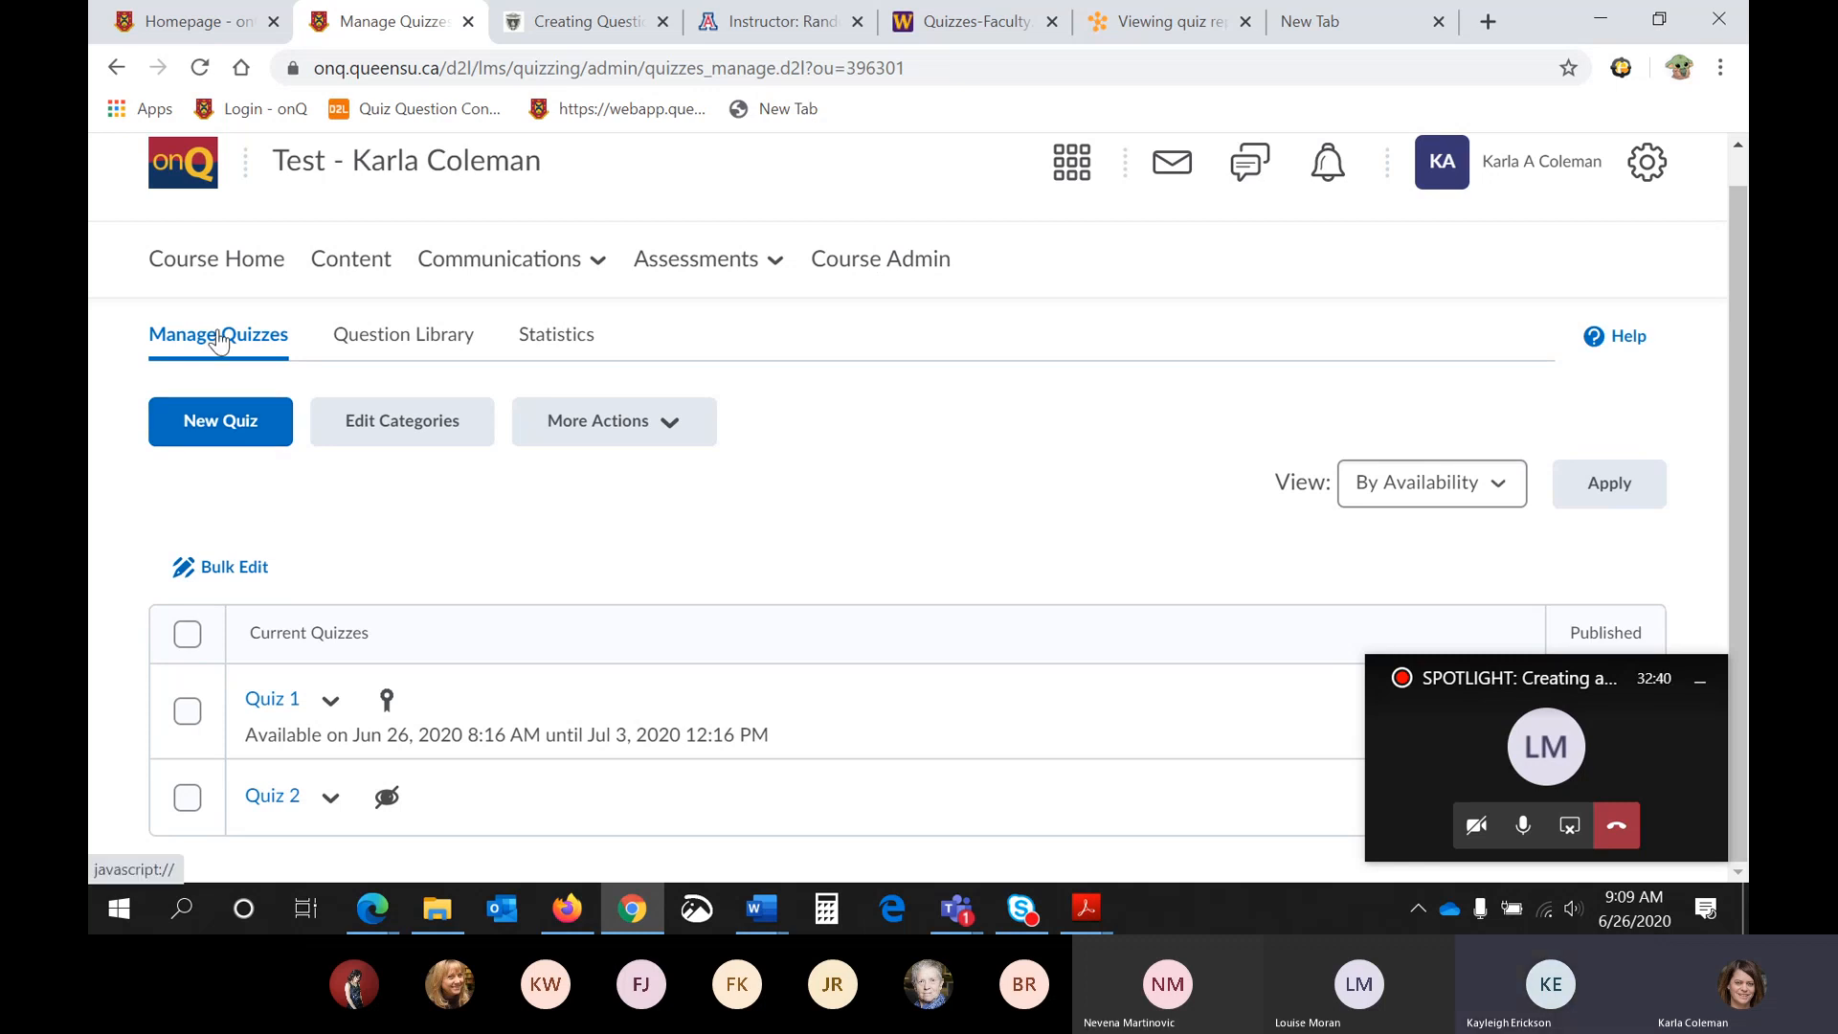
click(247, 414)
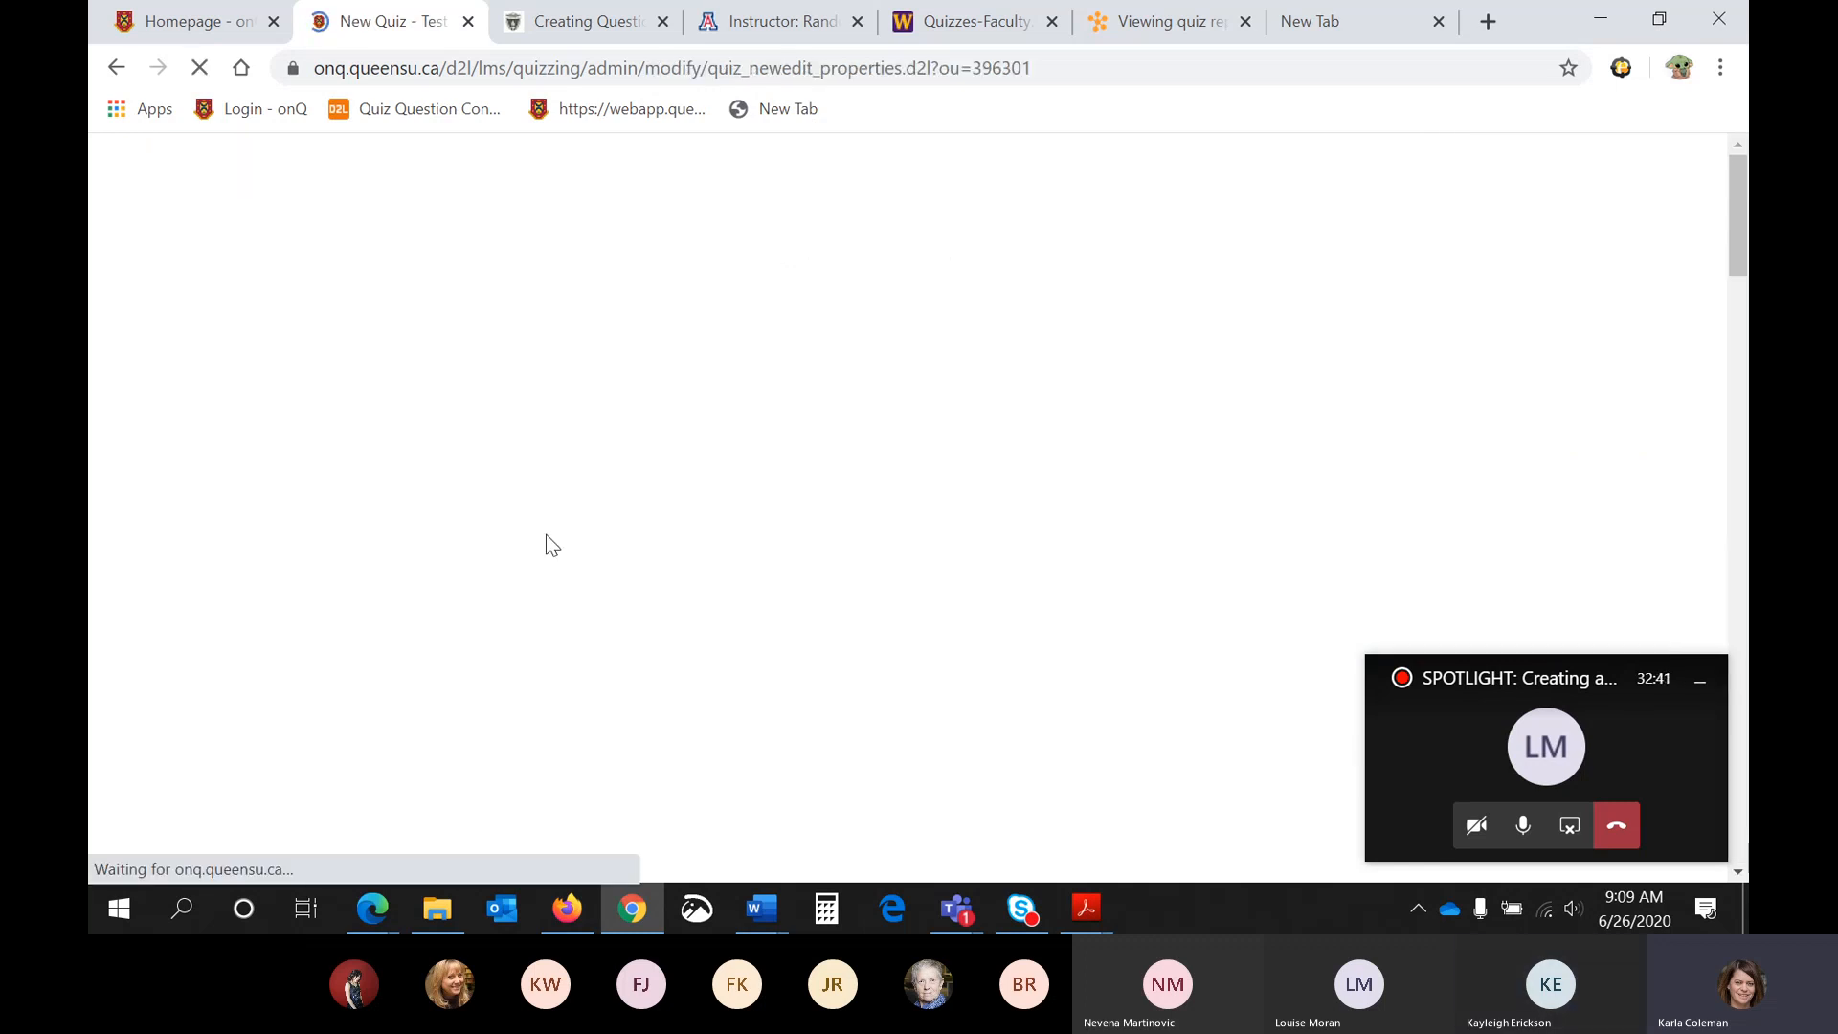
- Name the new quiz "Quiz 1"
scroll(558, 534, down, 1)
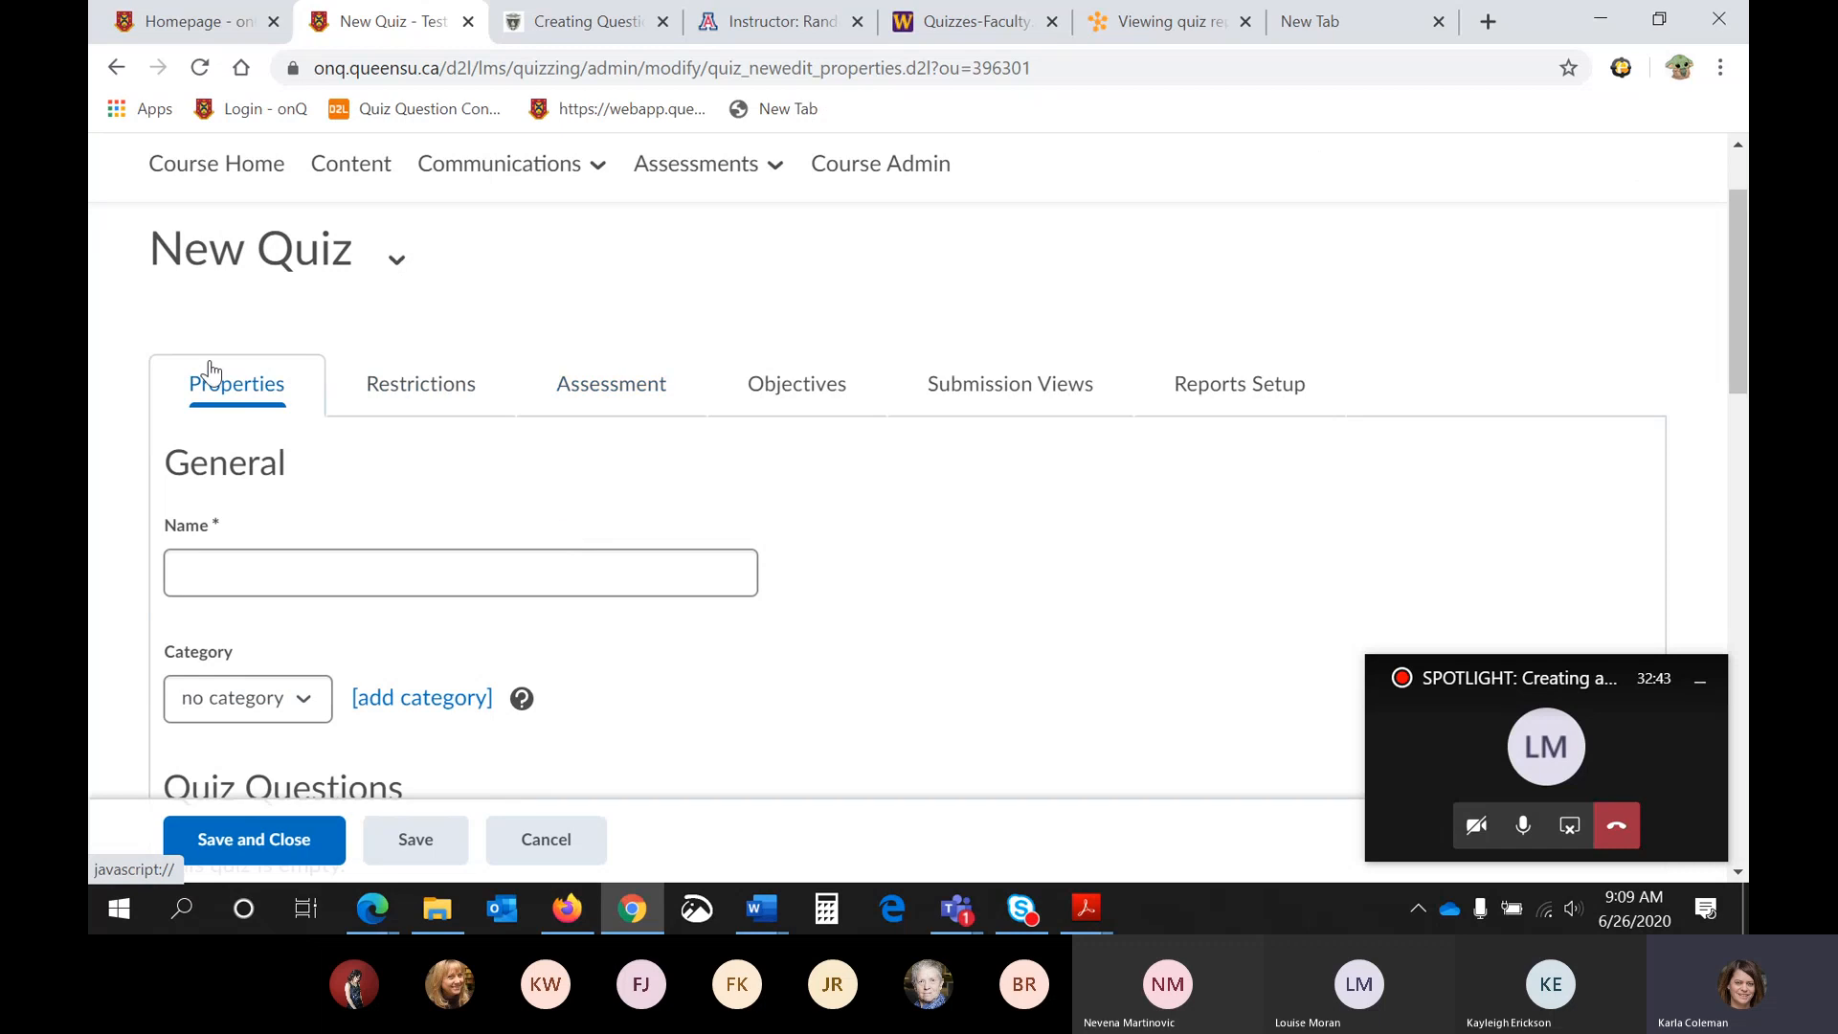
scroll(701, 427, down, 1)
click(657, 447)
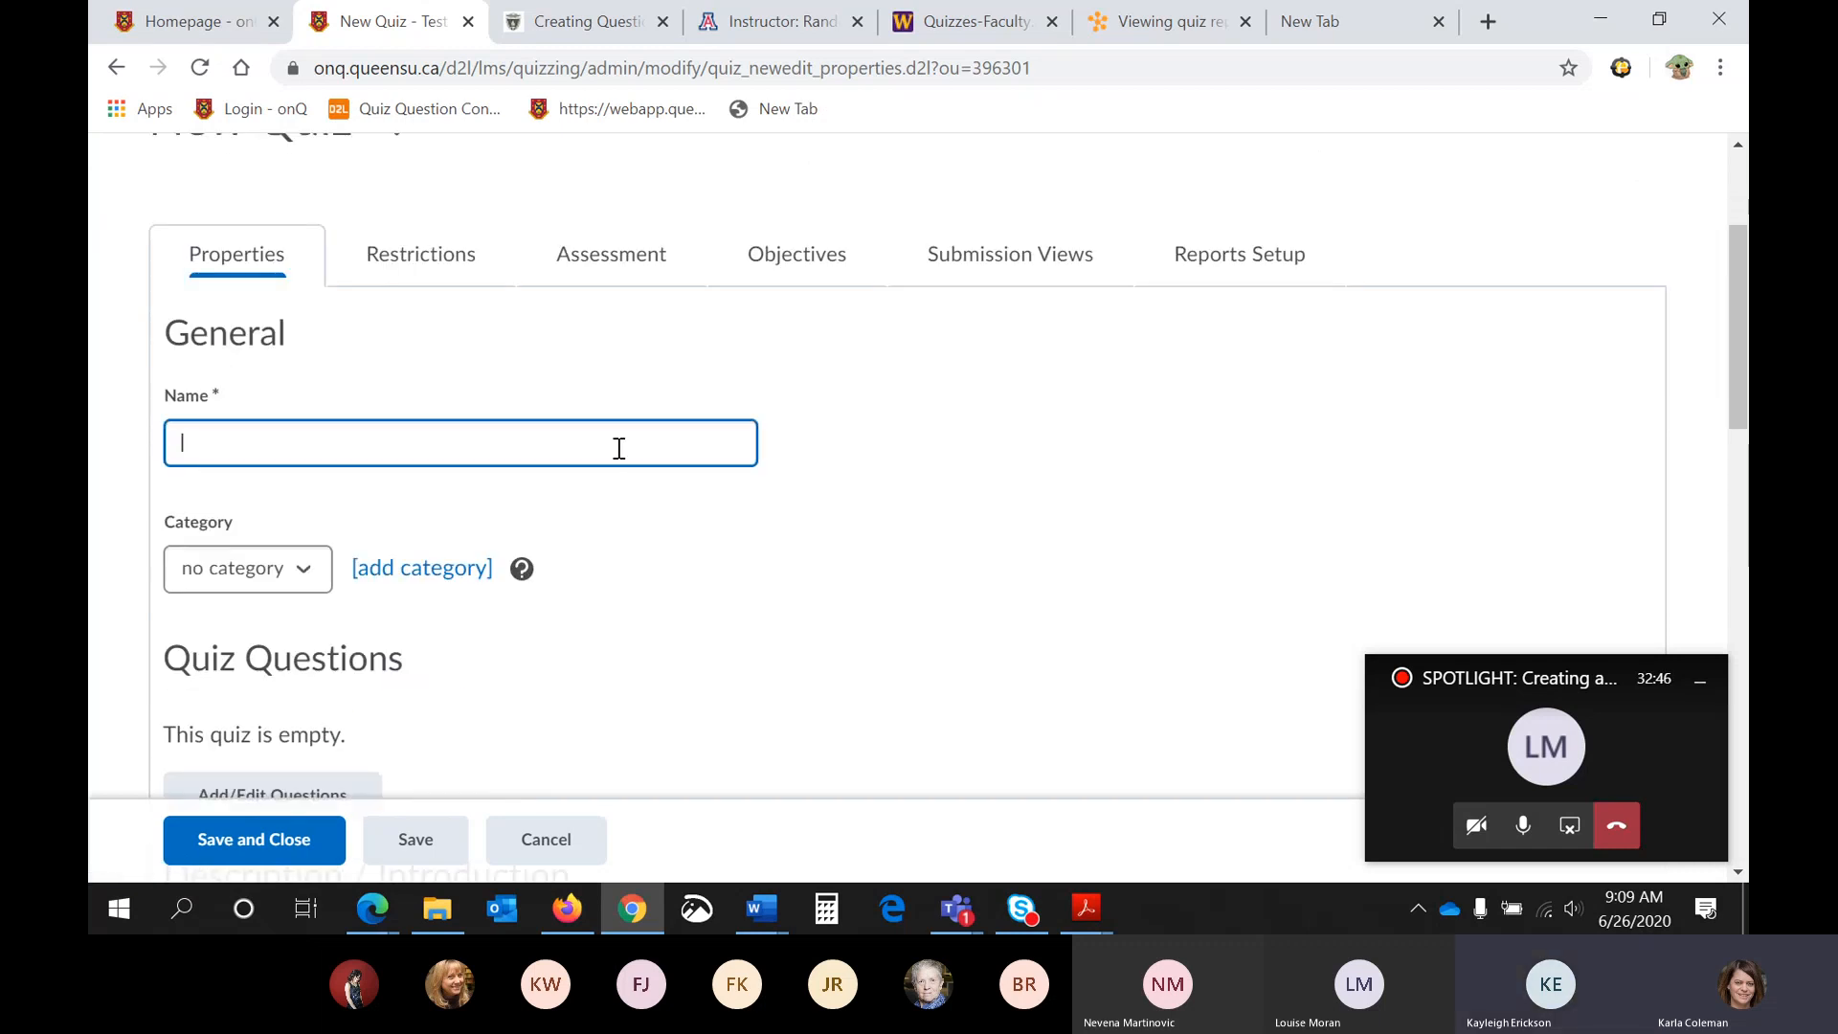
text(Quiz)
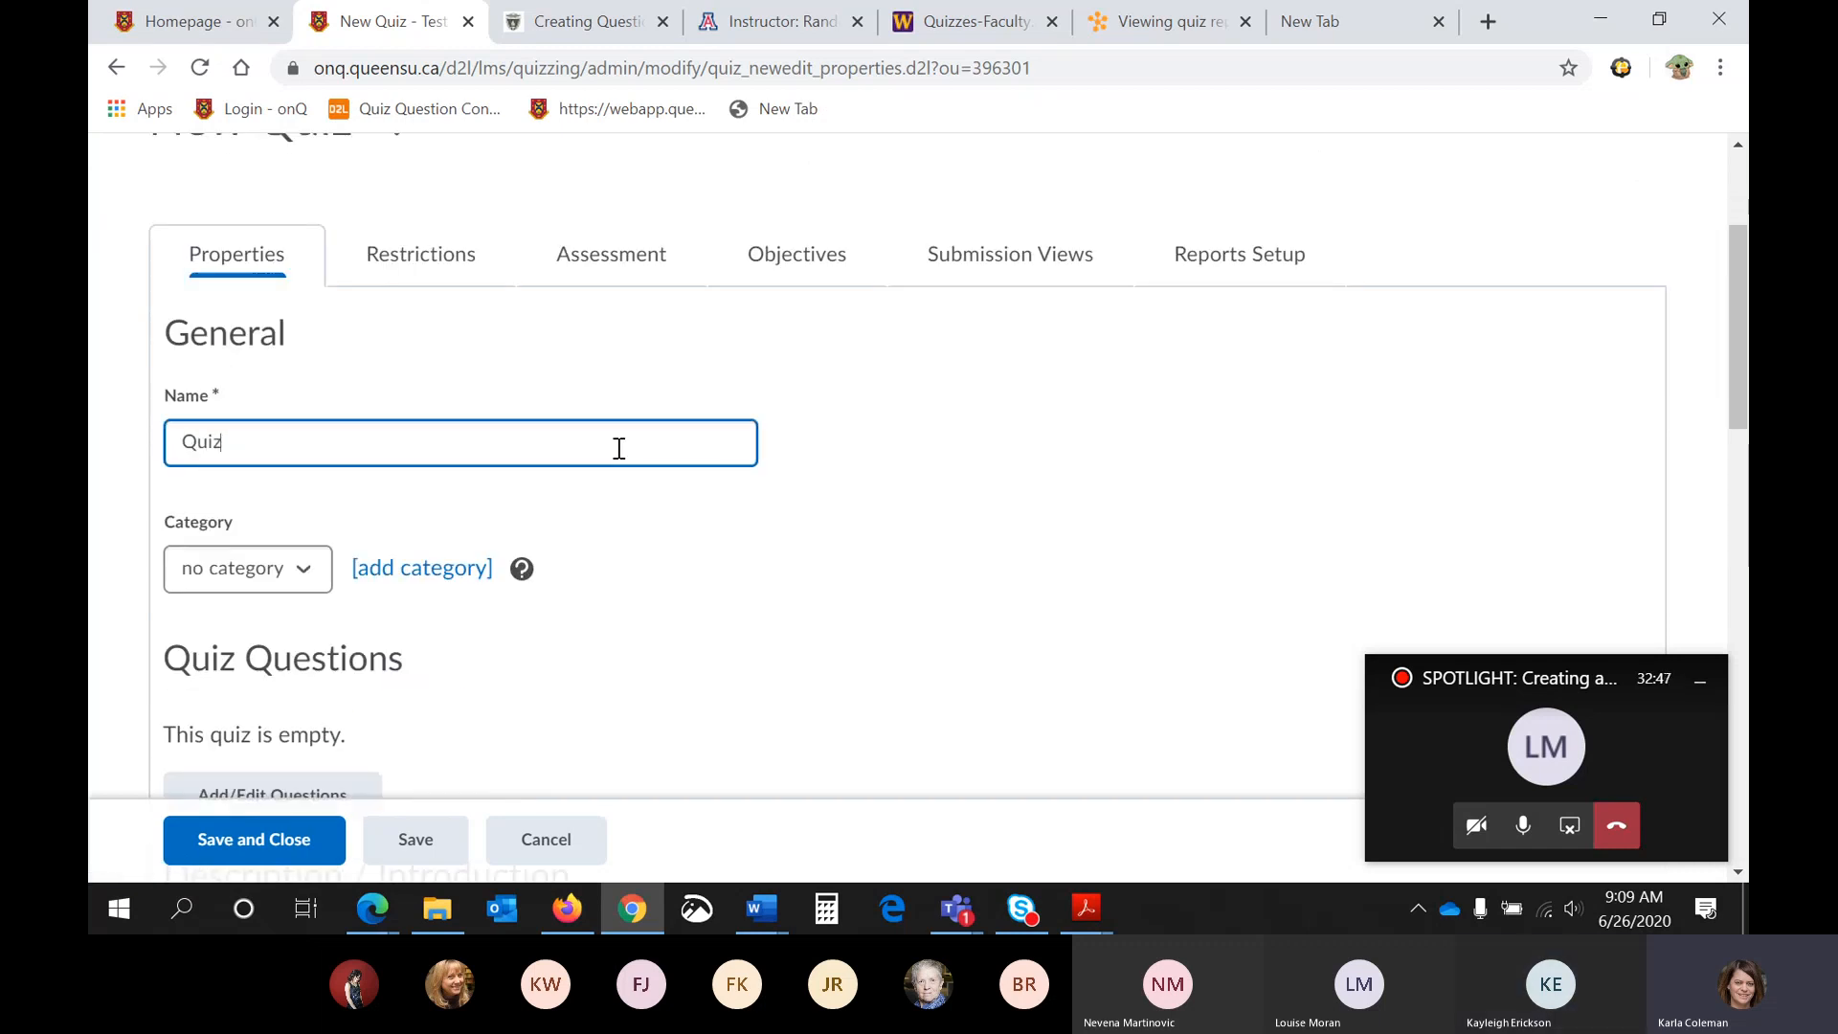
text( 1)
- Start adding questions to Quiz 1 by importing from the Question Library, and look through the sections and questions available there
scroll(619, 452, down, 1)
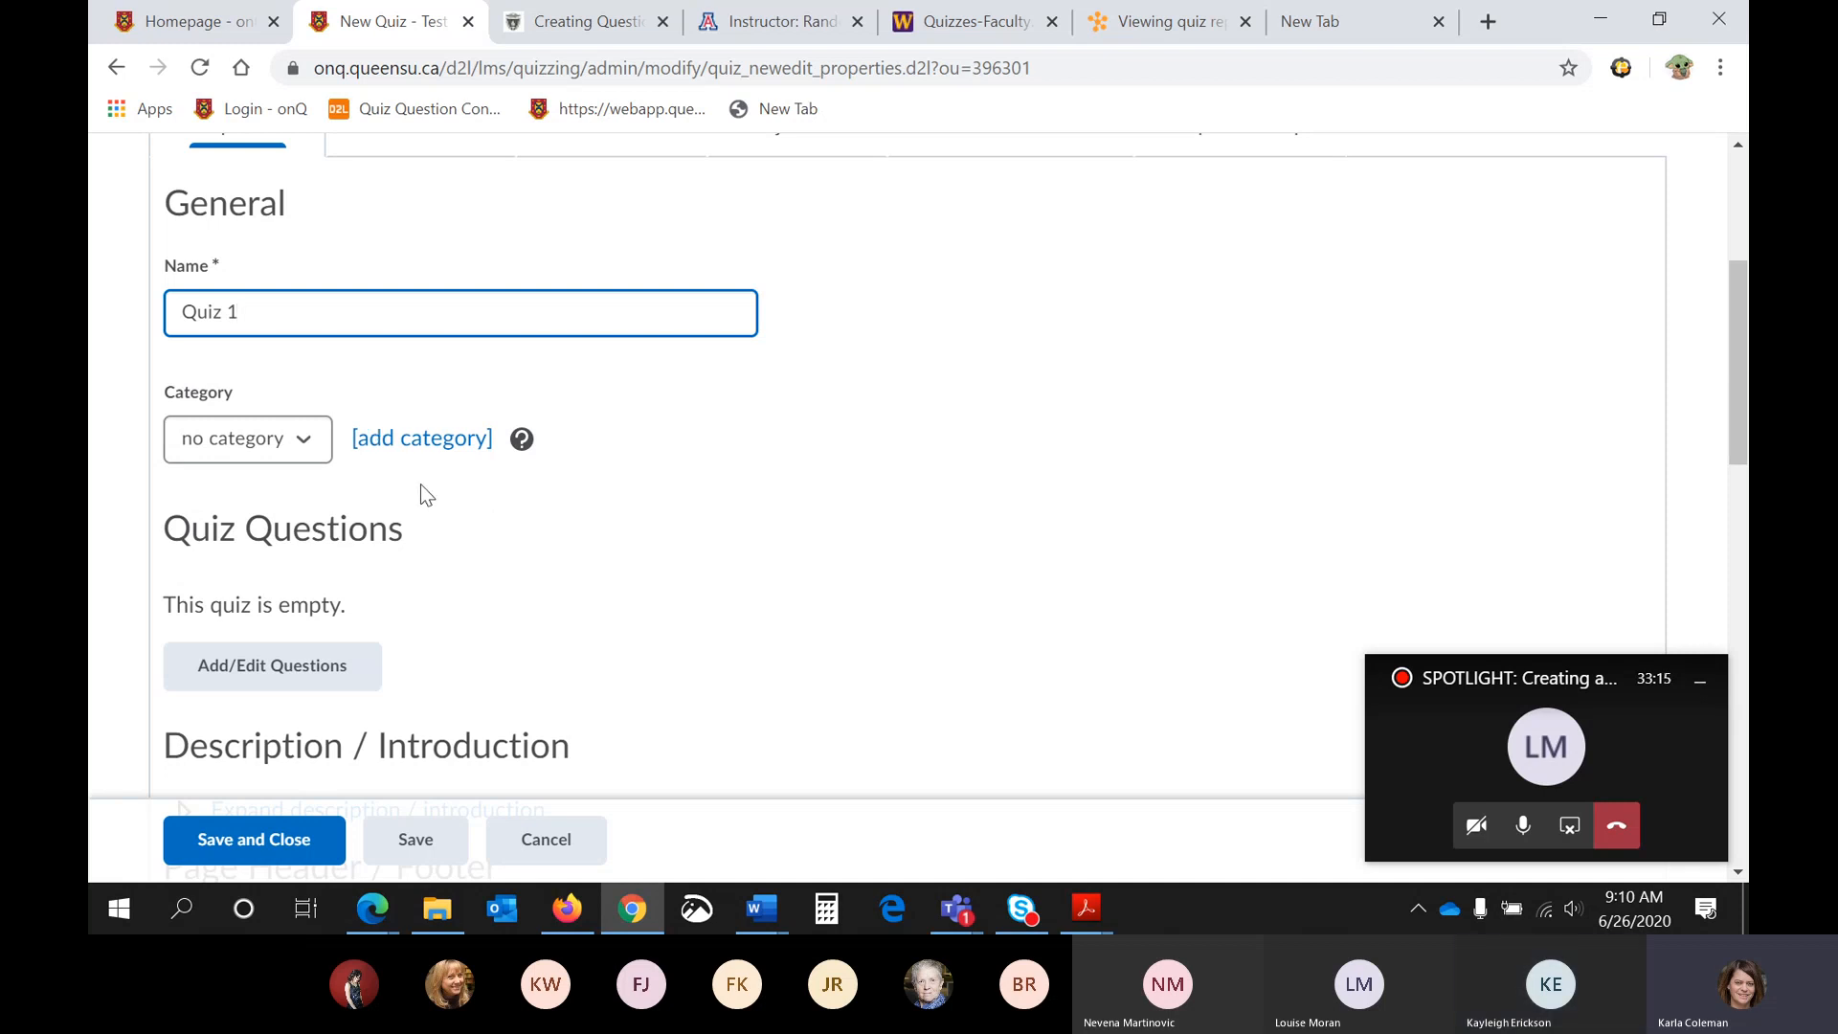
scroll(542, 537, down, 1)
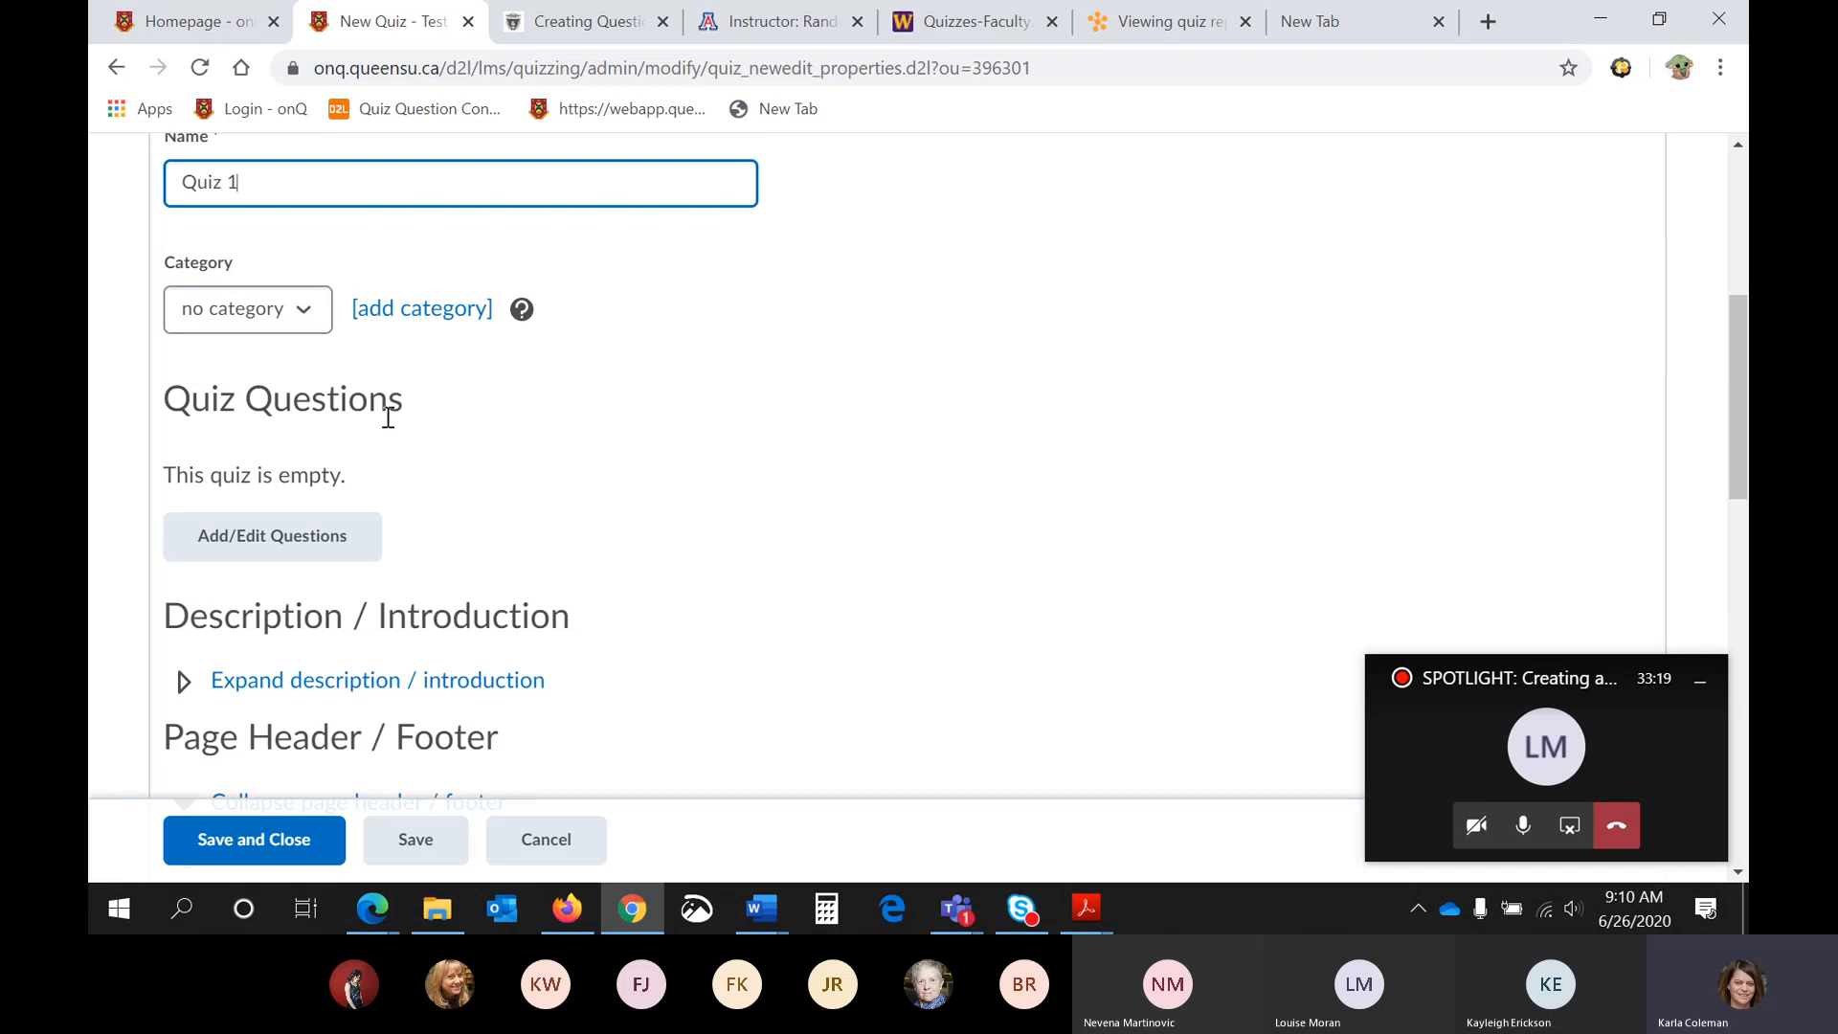
click(253, 546)
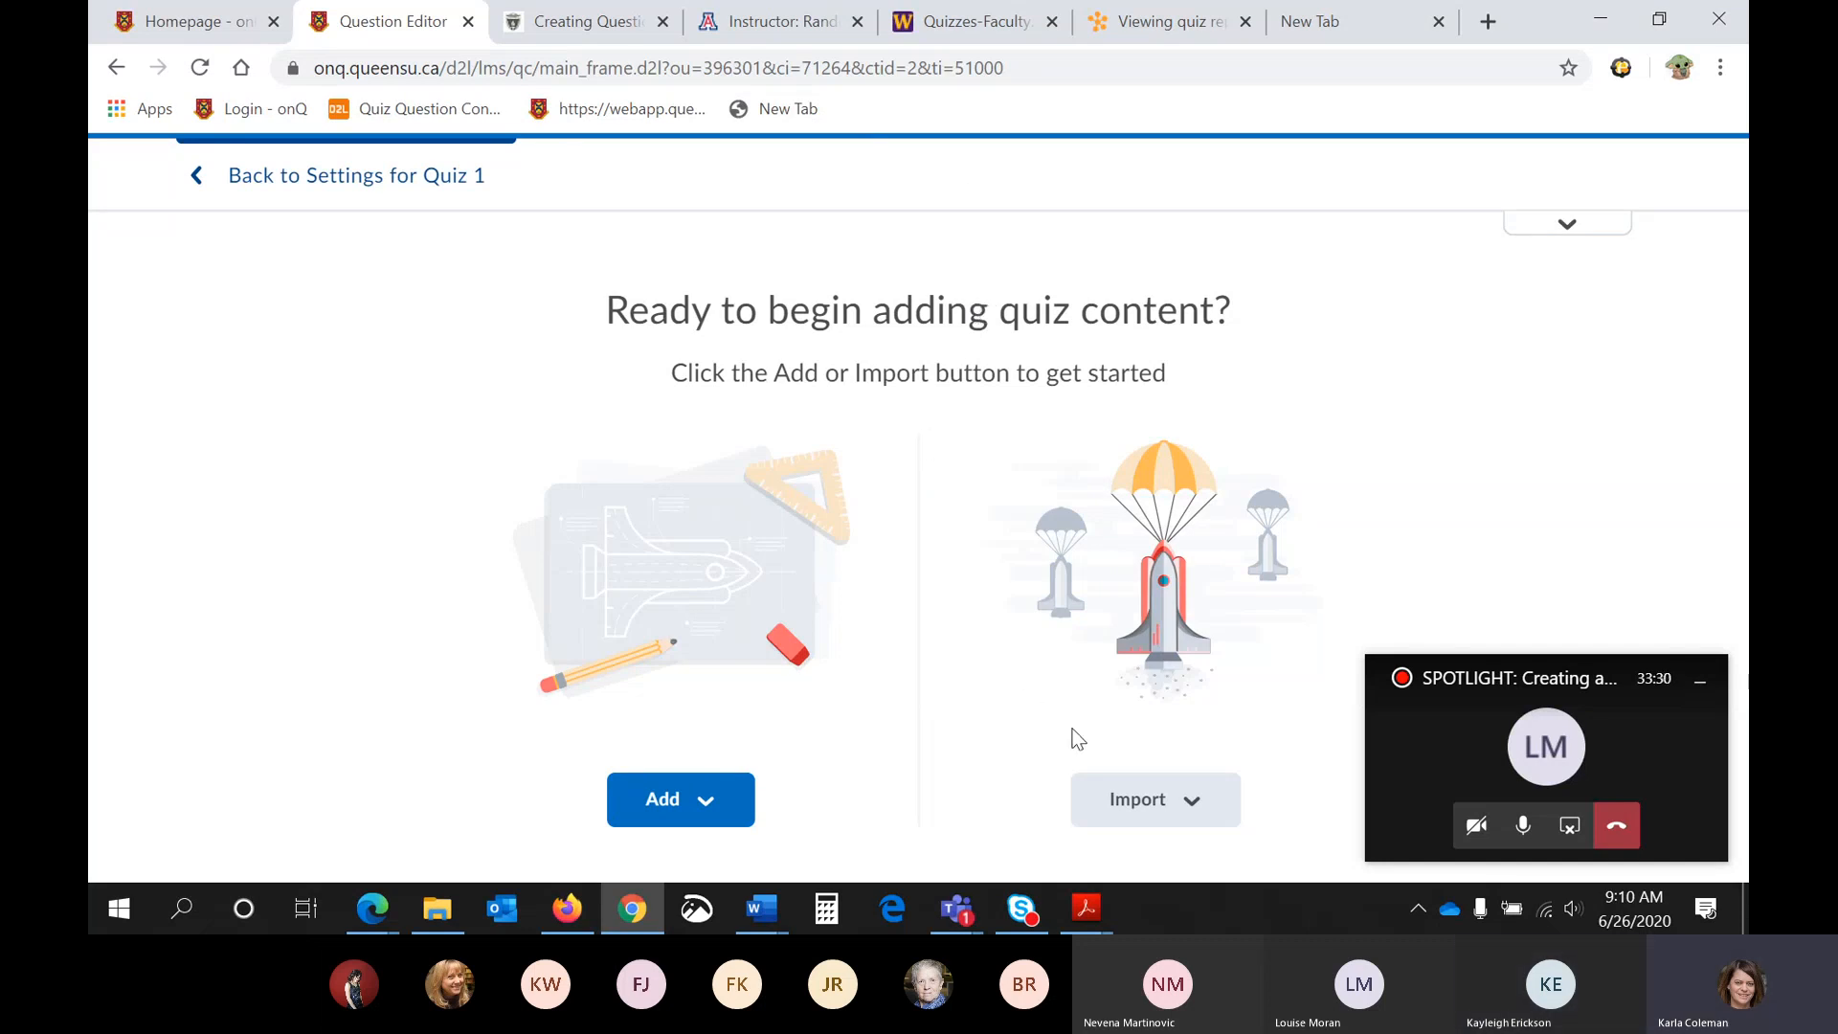
click(1167, 799)
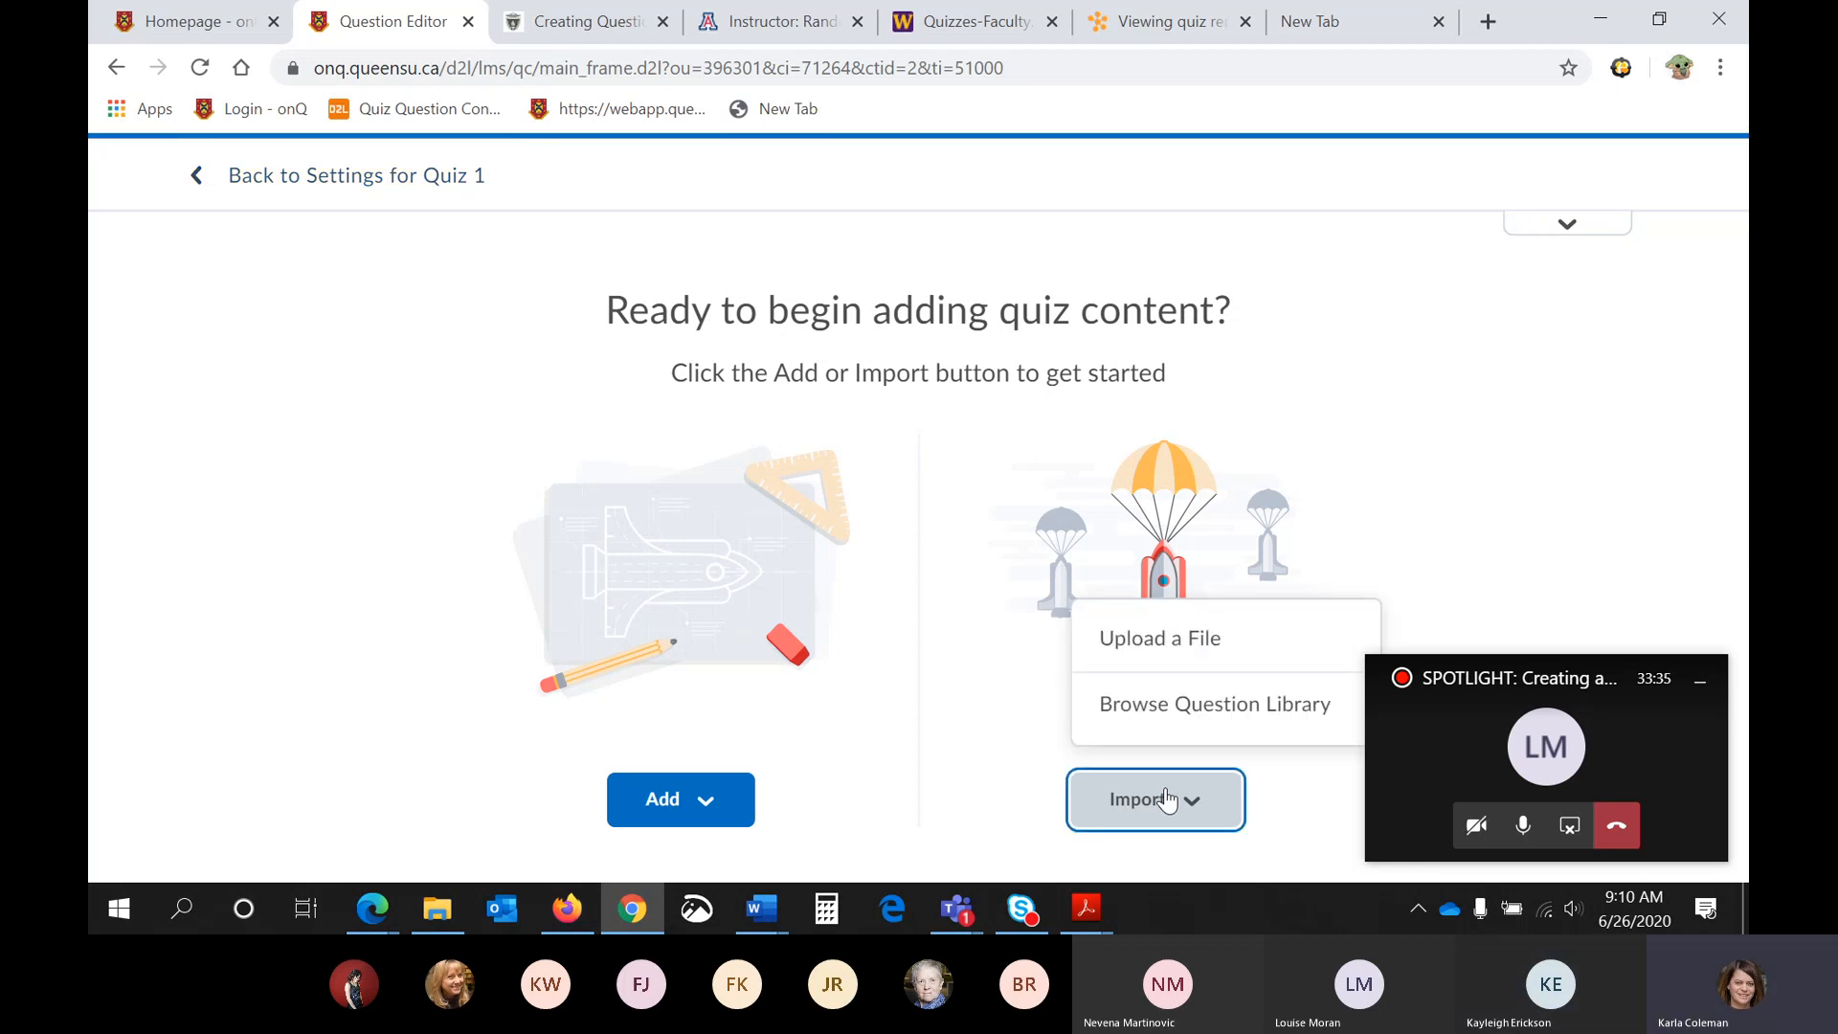
click(1159, 716)
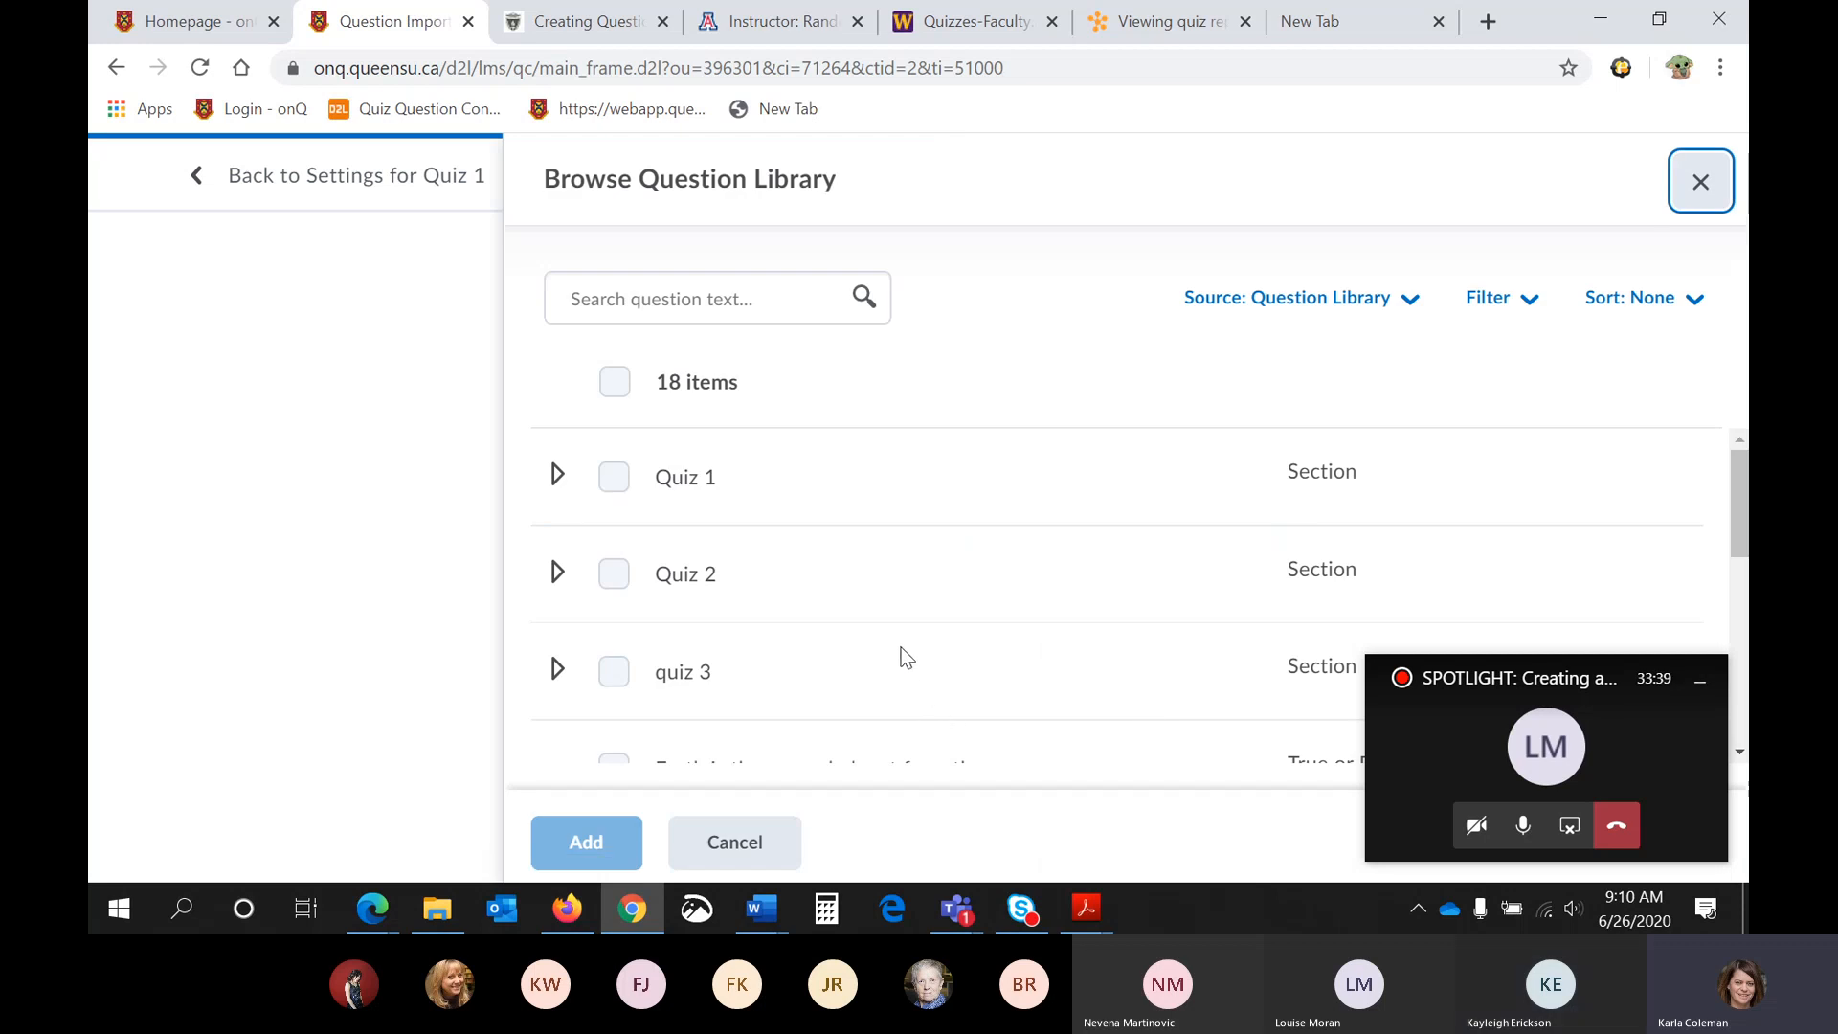
scroll(900, 647, down, 6)
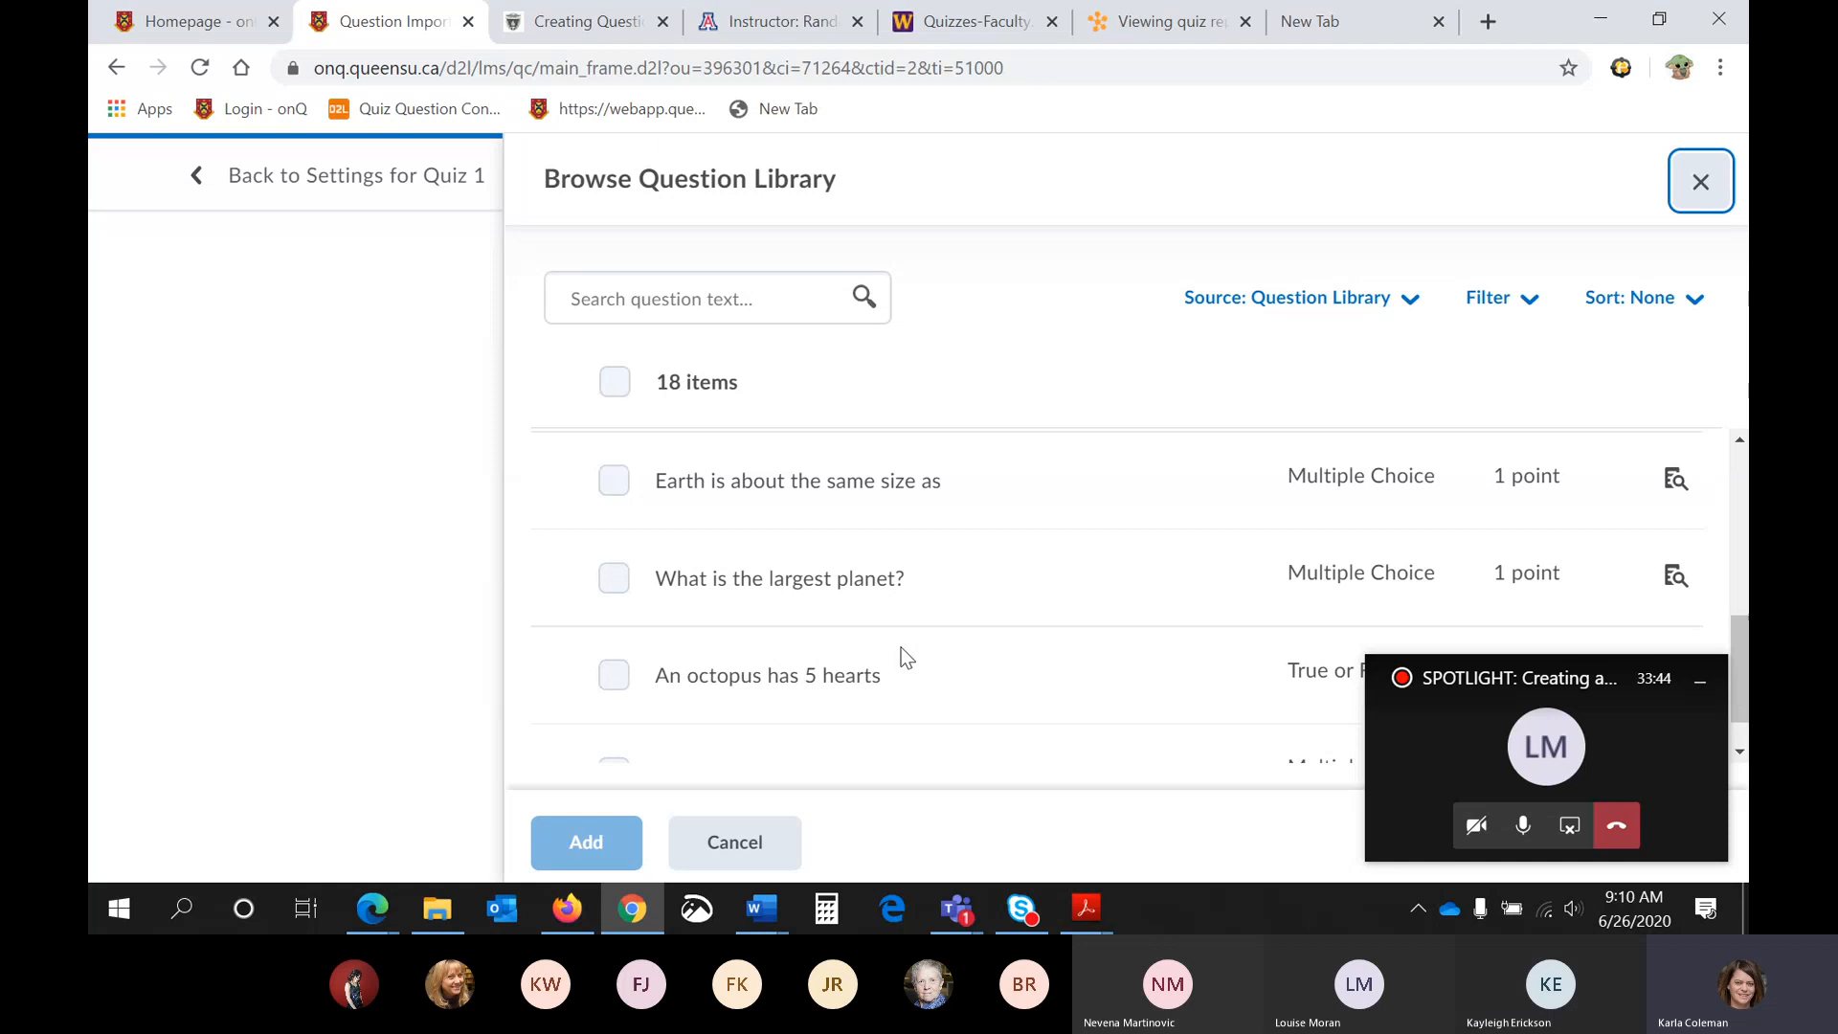
scroll(900, 647, up, 1)
scroll(900, 656, up, 5)
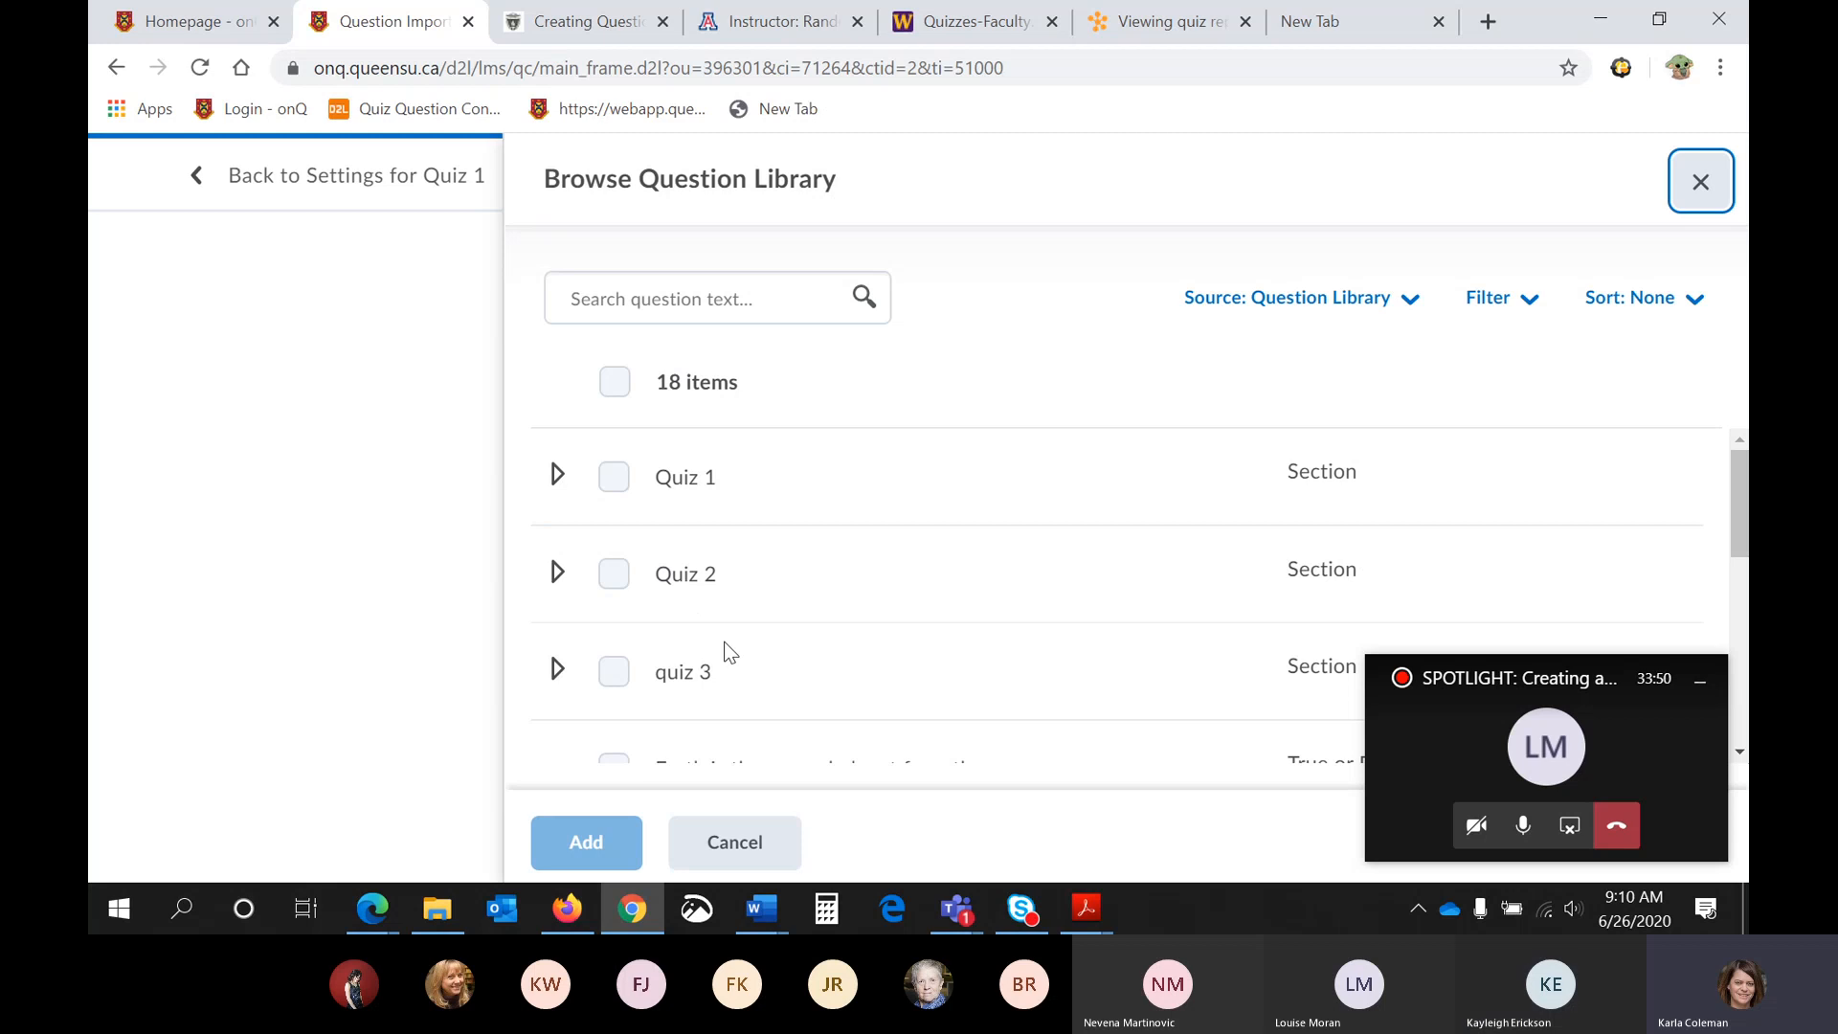
- Expand the library's Quiz 1 section, select the whole section with its questions, and add it to the quiz
click(558, 476)
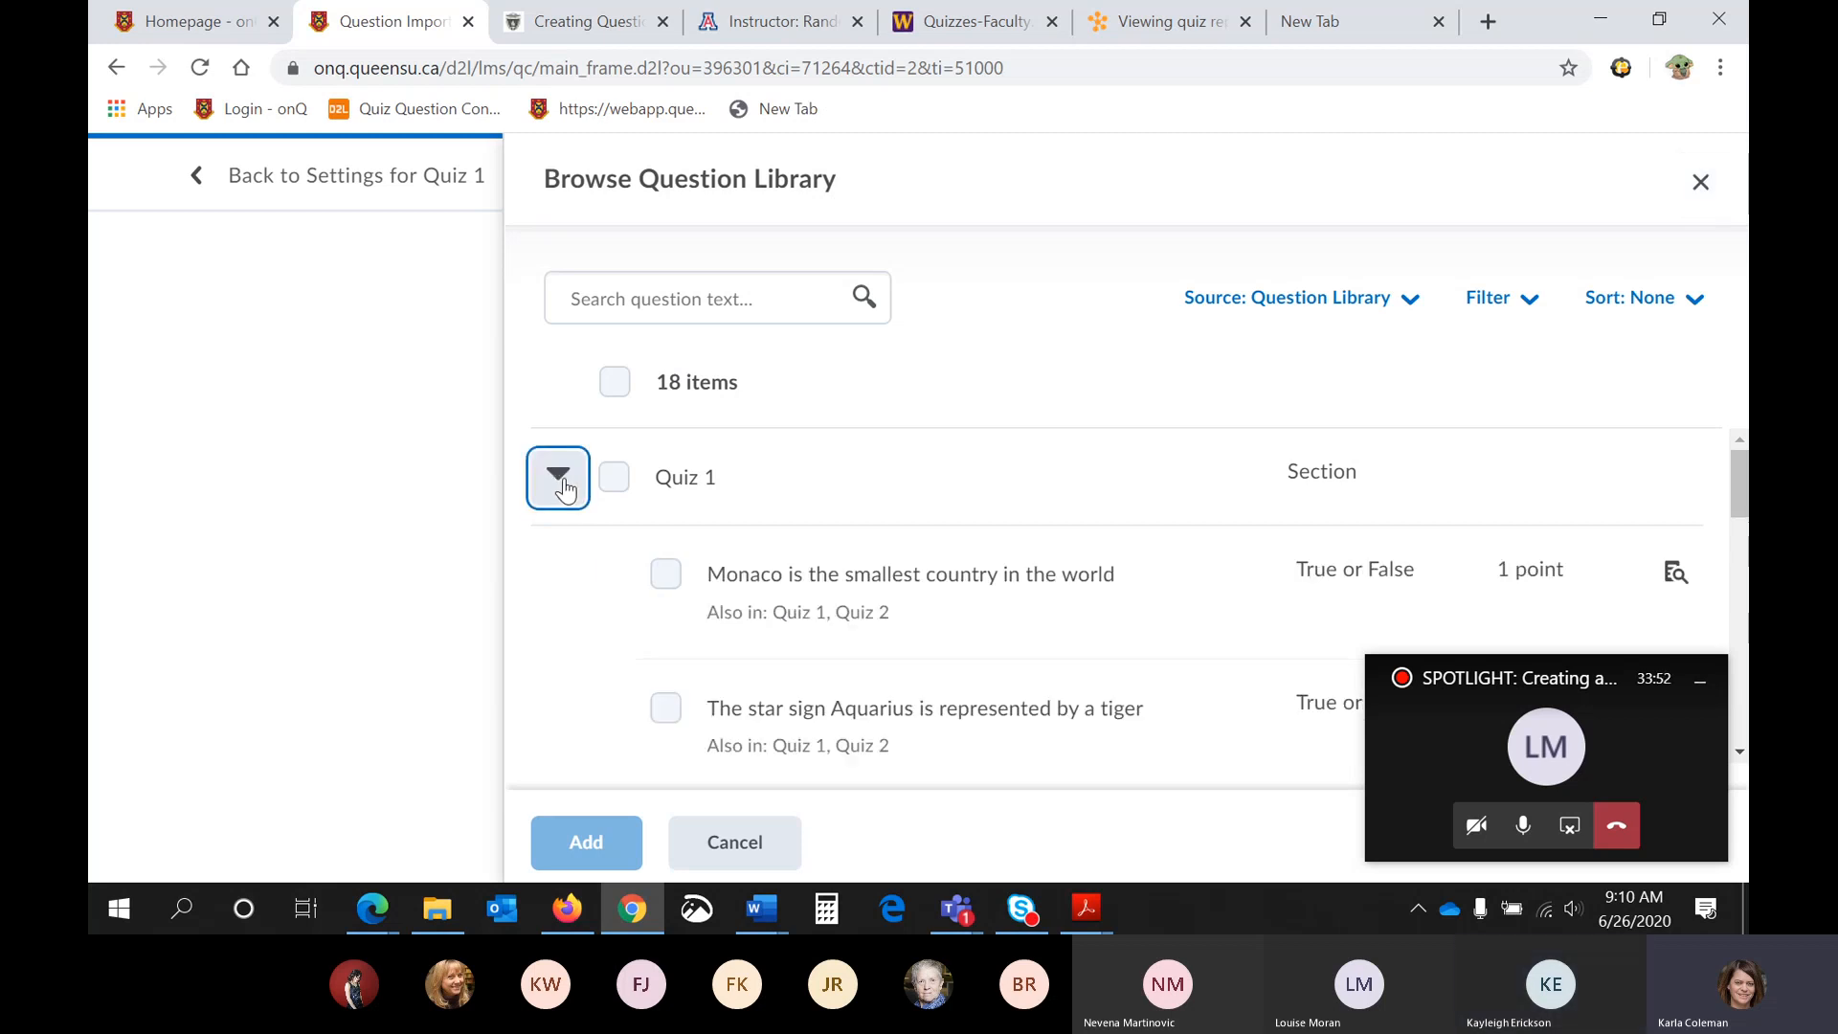
scroll(774, 530, down, 4)
scroll(773, 531, up, 4)
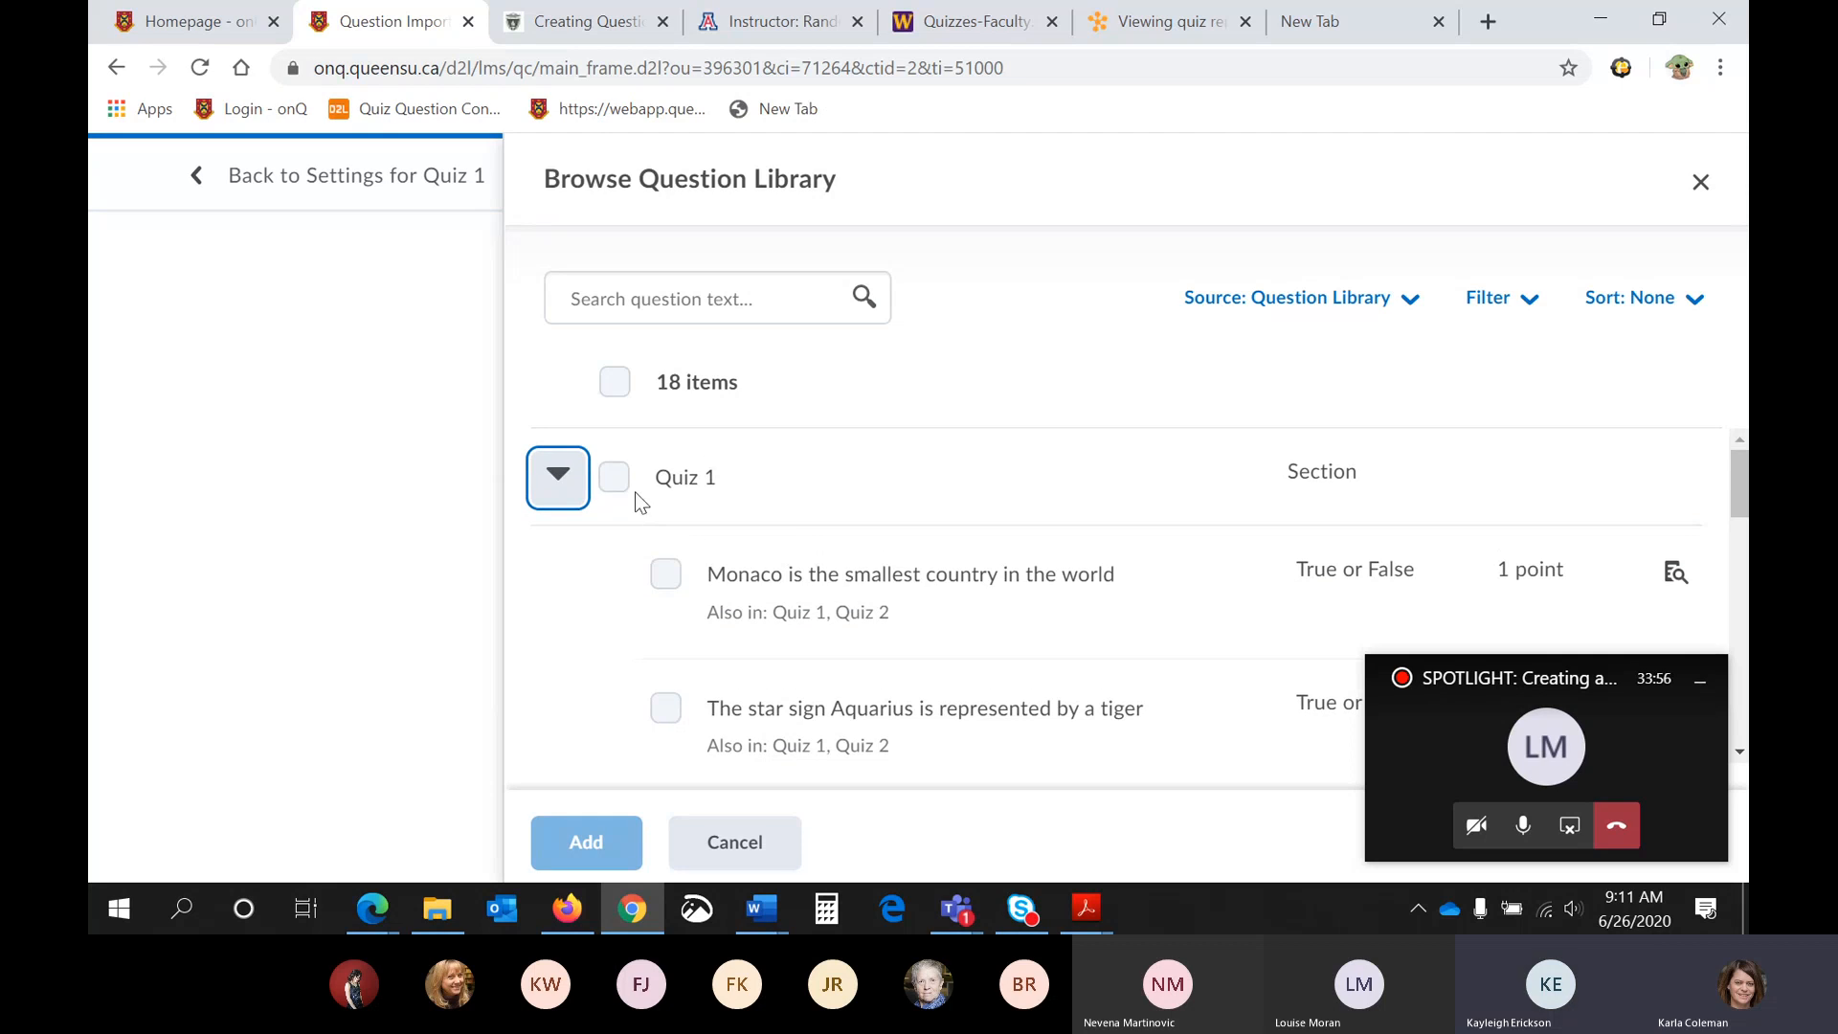
click(616, 477)
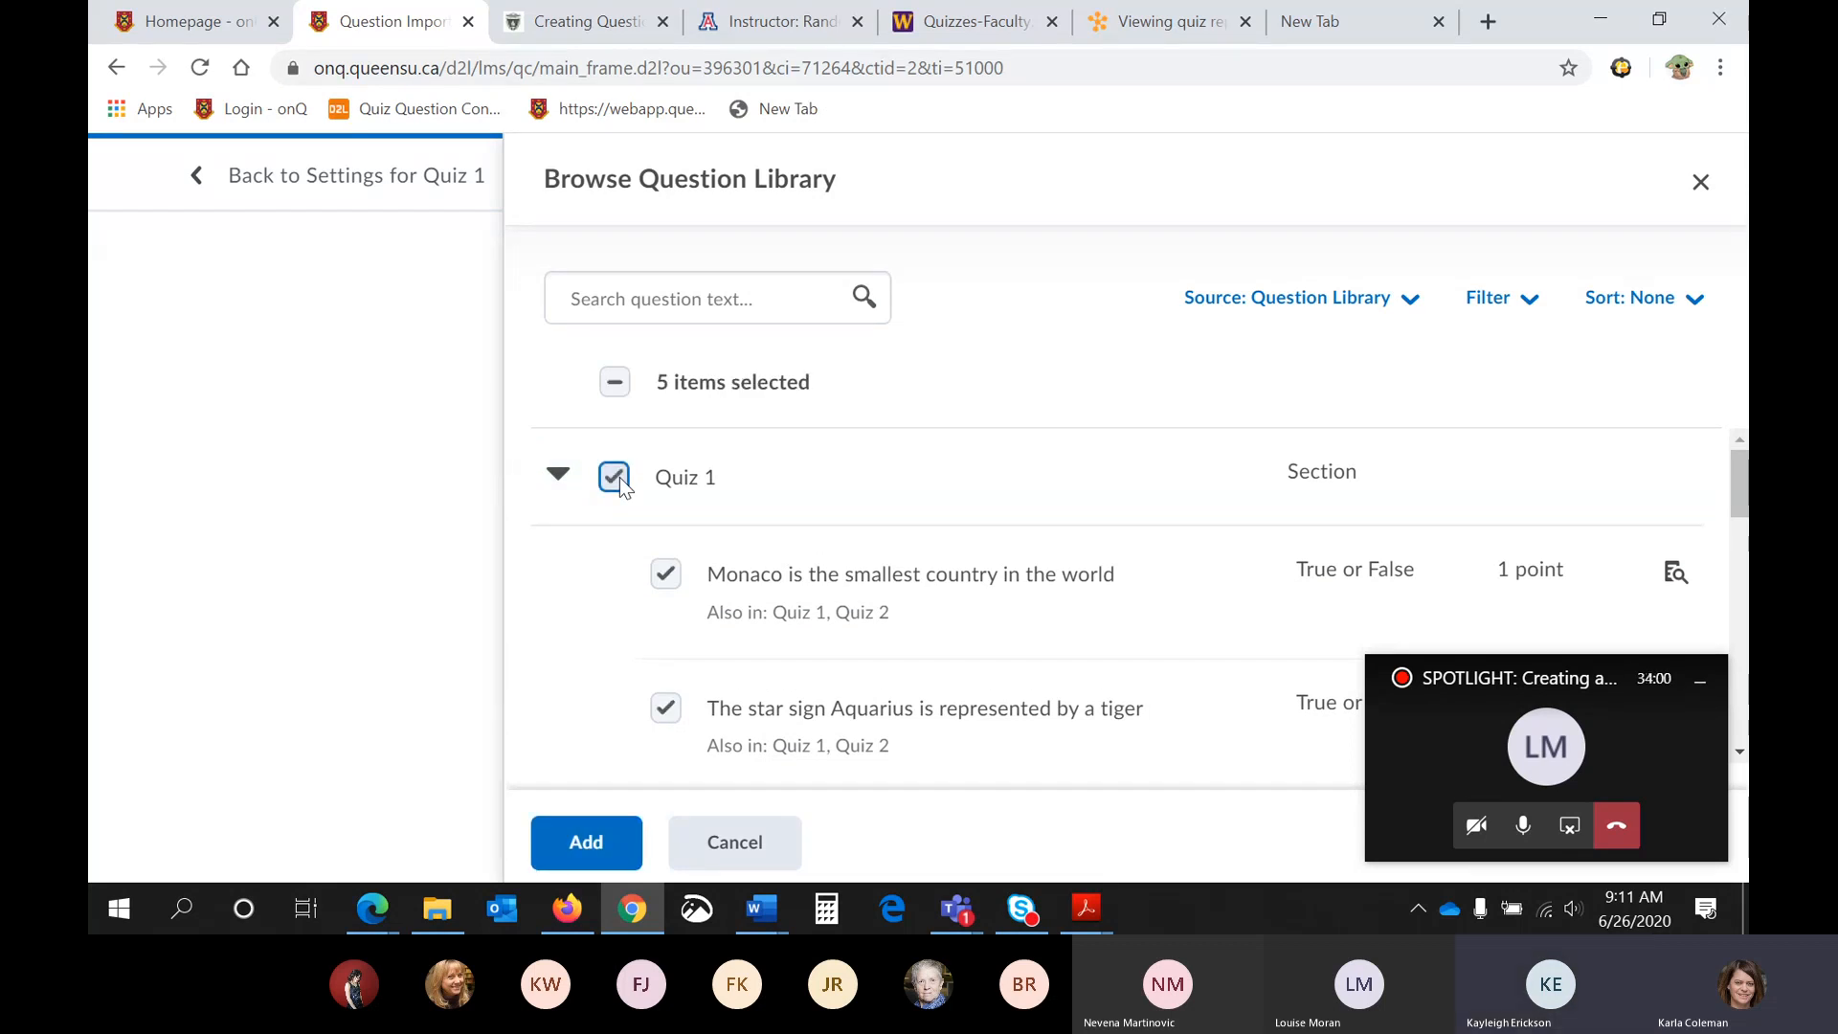
click(627, 844)
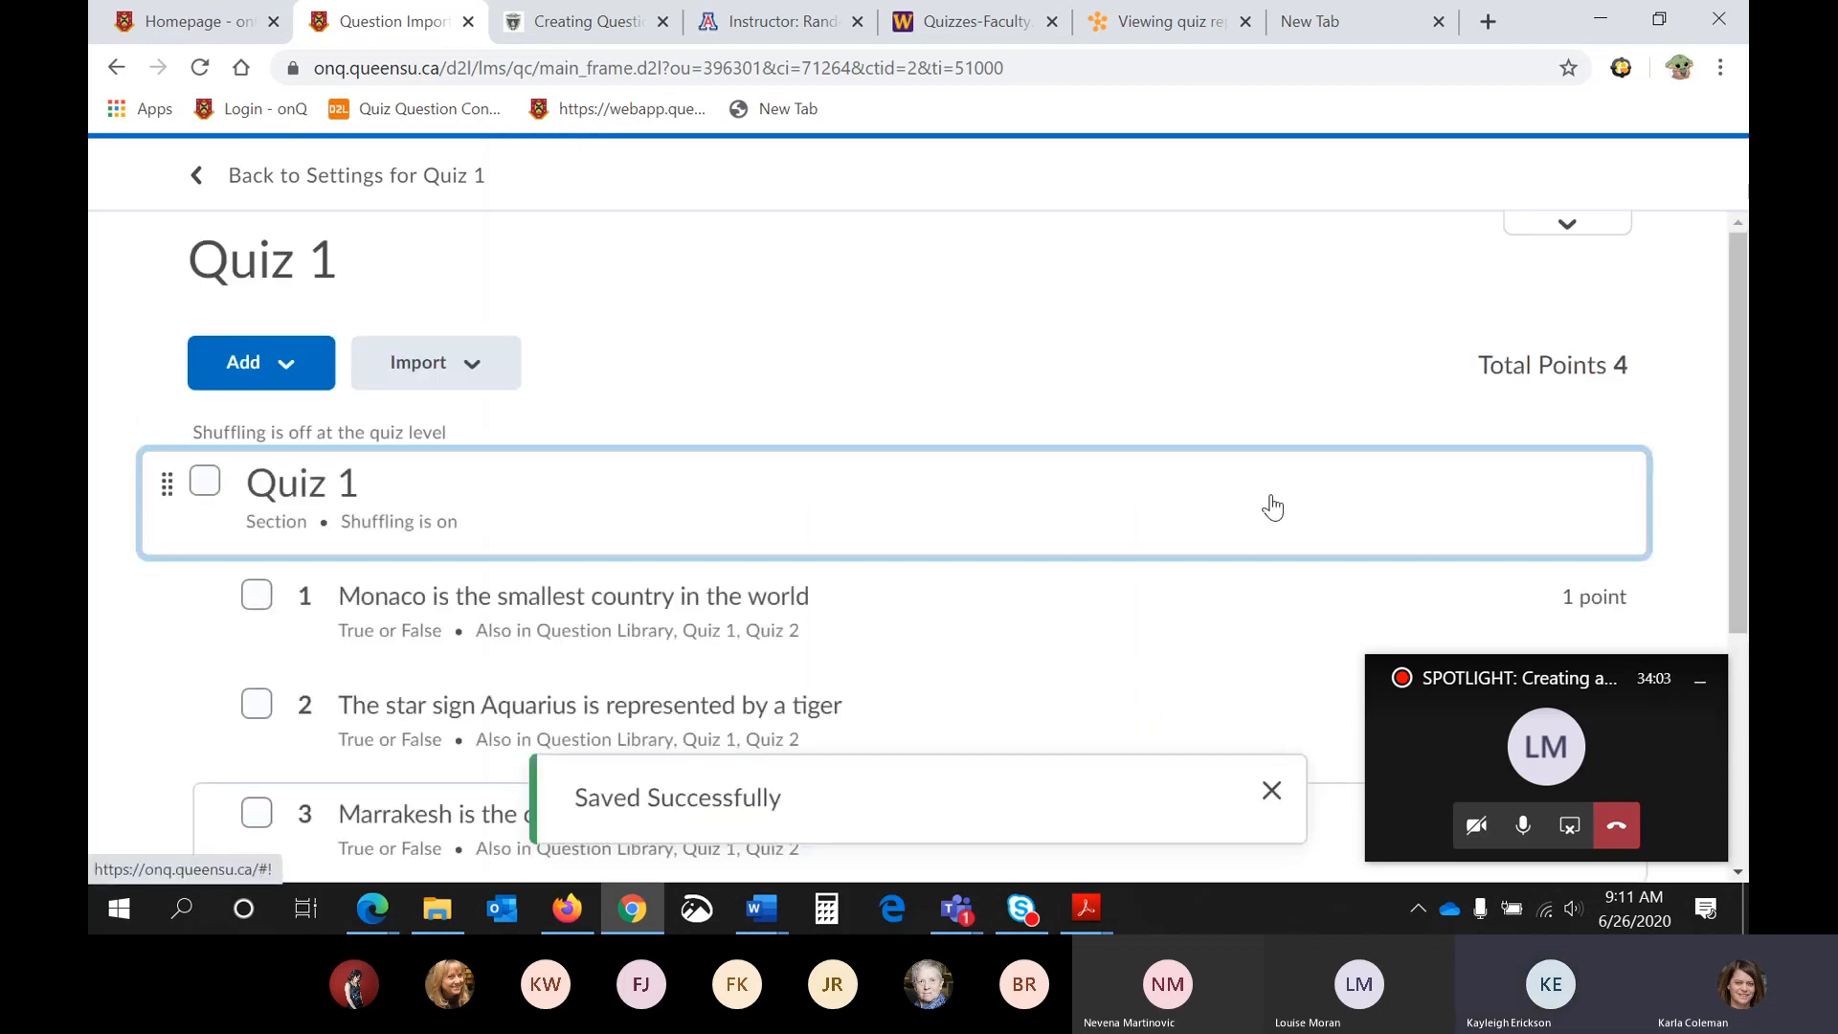
- Review the imported True or False questions and return to the settings for Quiz 1
scroll(1271, 505, down, 4)
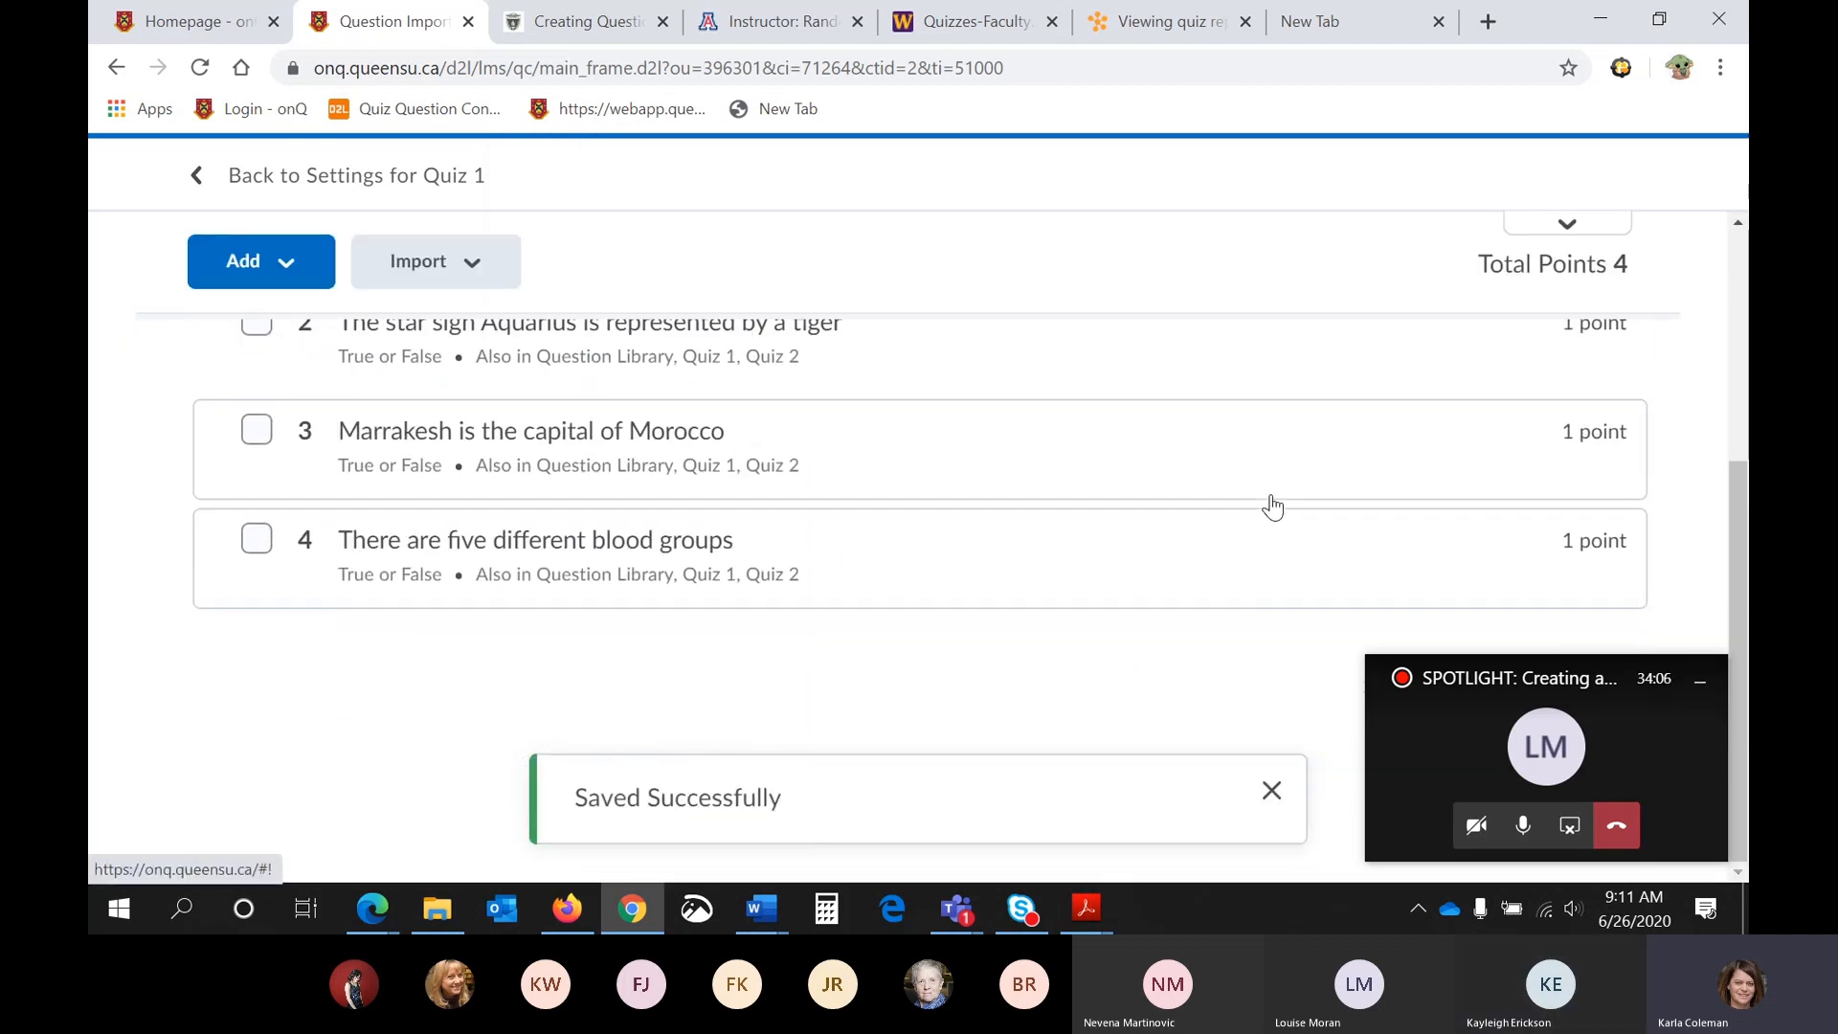
scroll(1271, 506, up, 5)
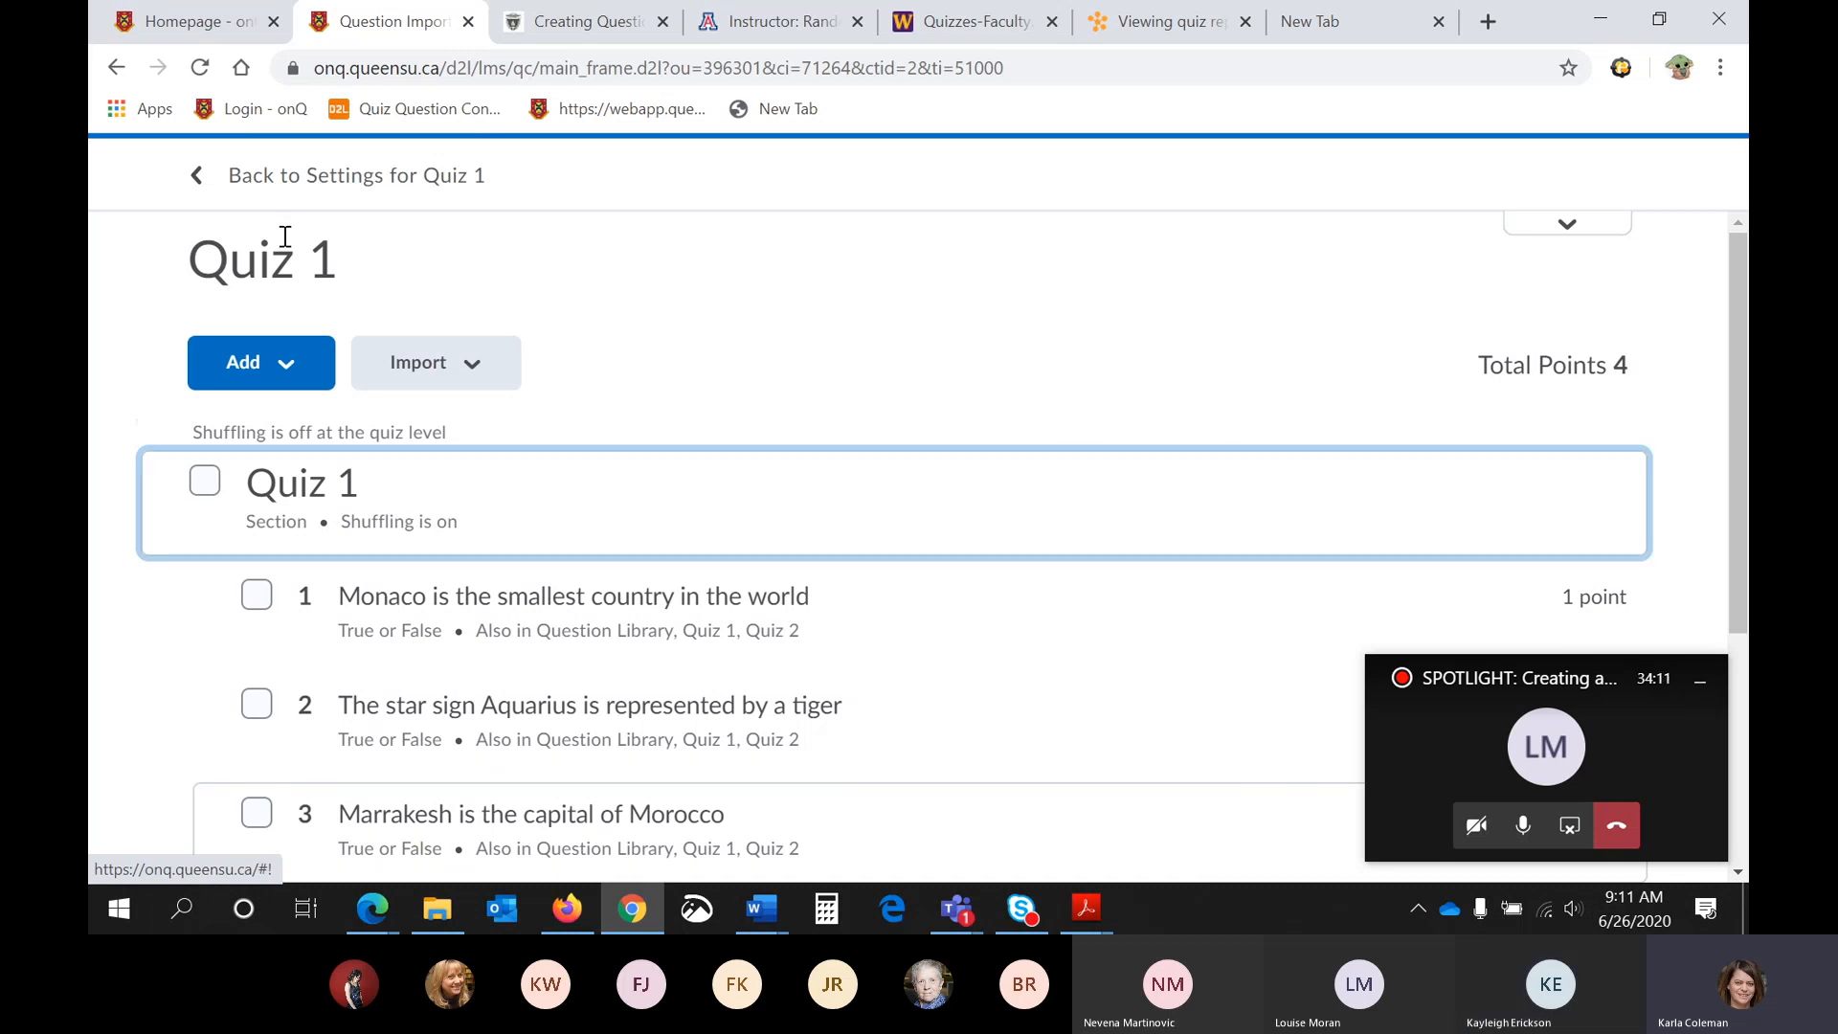
click(295, 178)
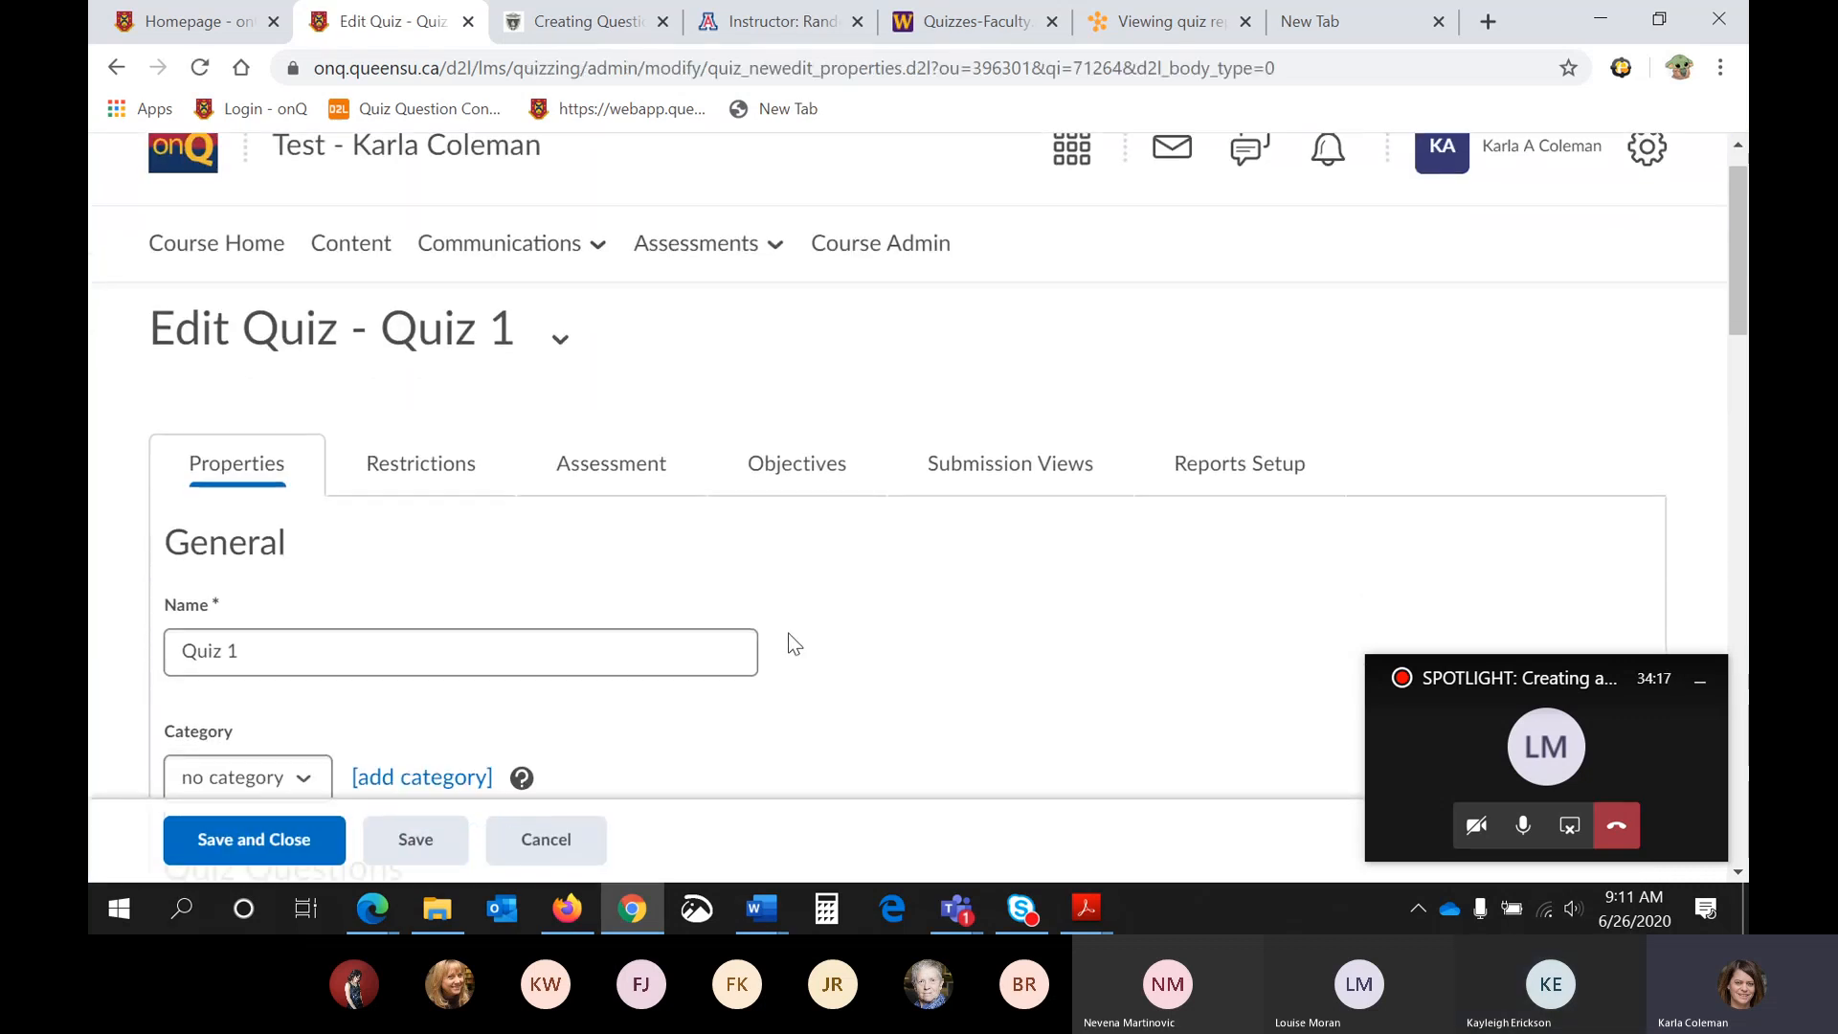
- Enter 1 question per page for the quiz and turn on preventing students from moving backwards through pages
scroll(789, 634, down, 1)
scroll(790, 676, down, 2)
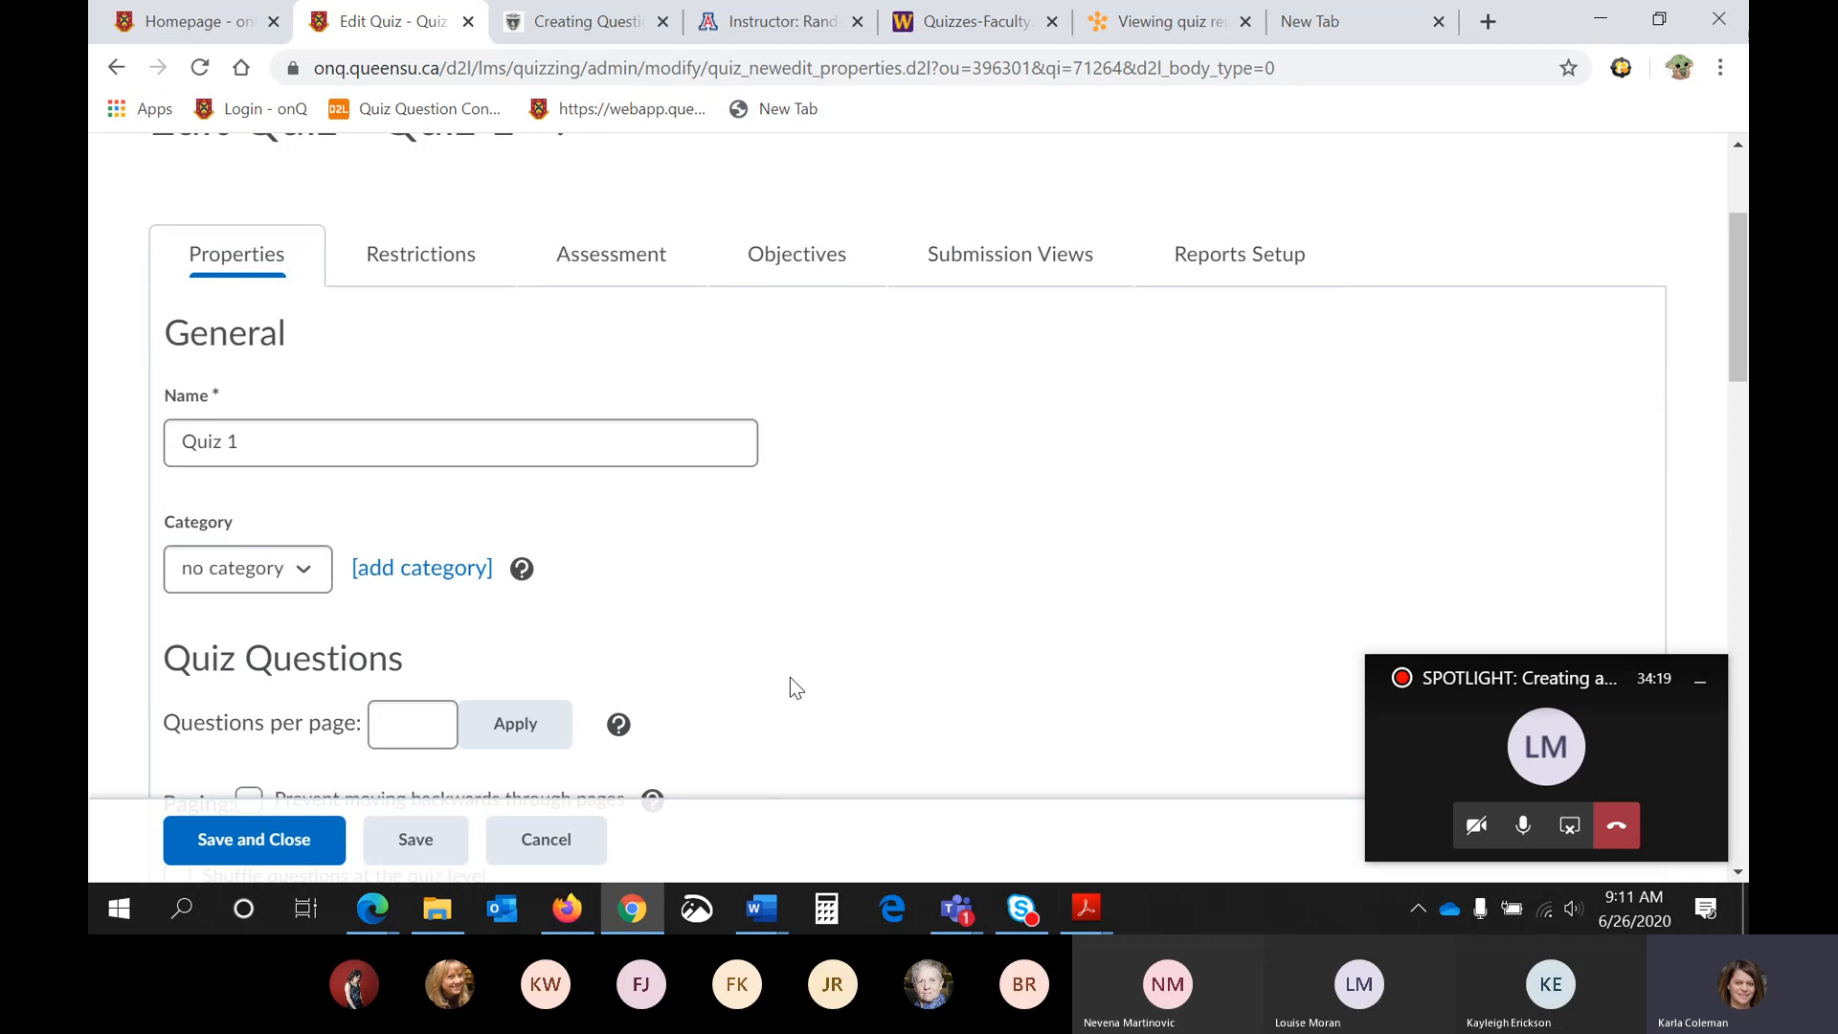
scroll(790, 676, down, 1)
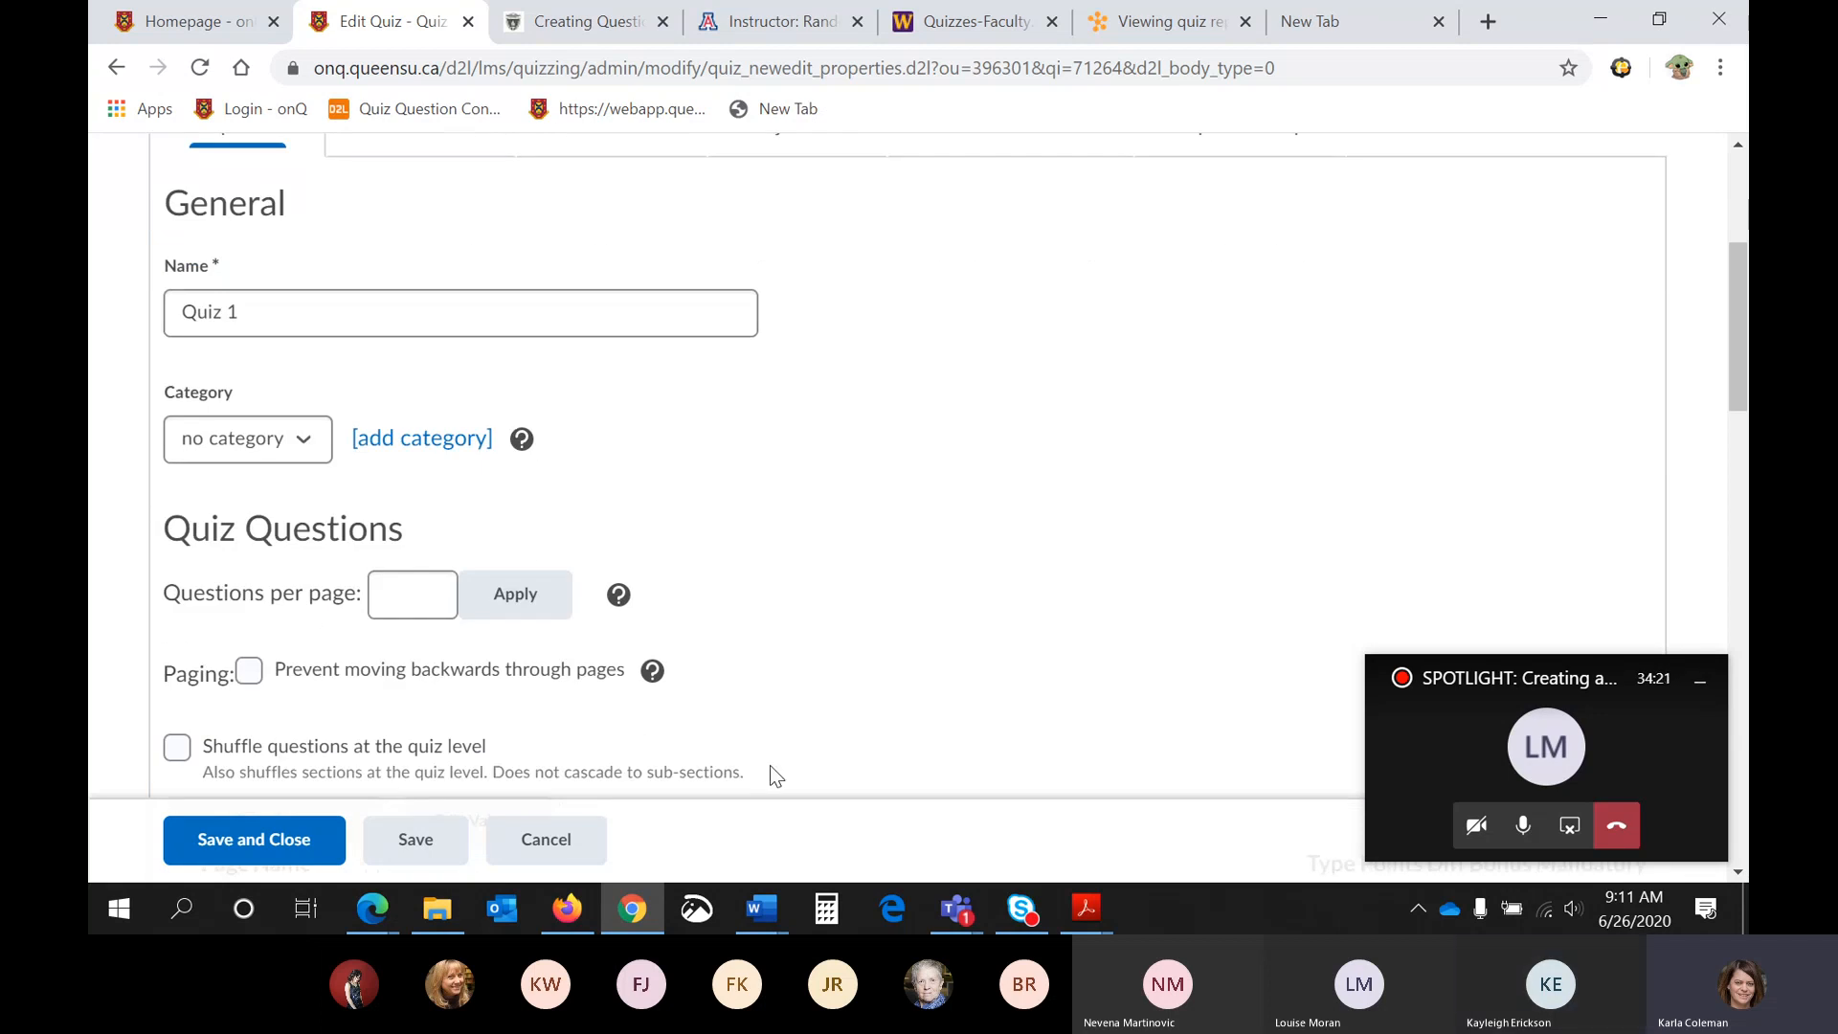
scroll(770, 766, down, 1)
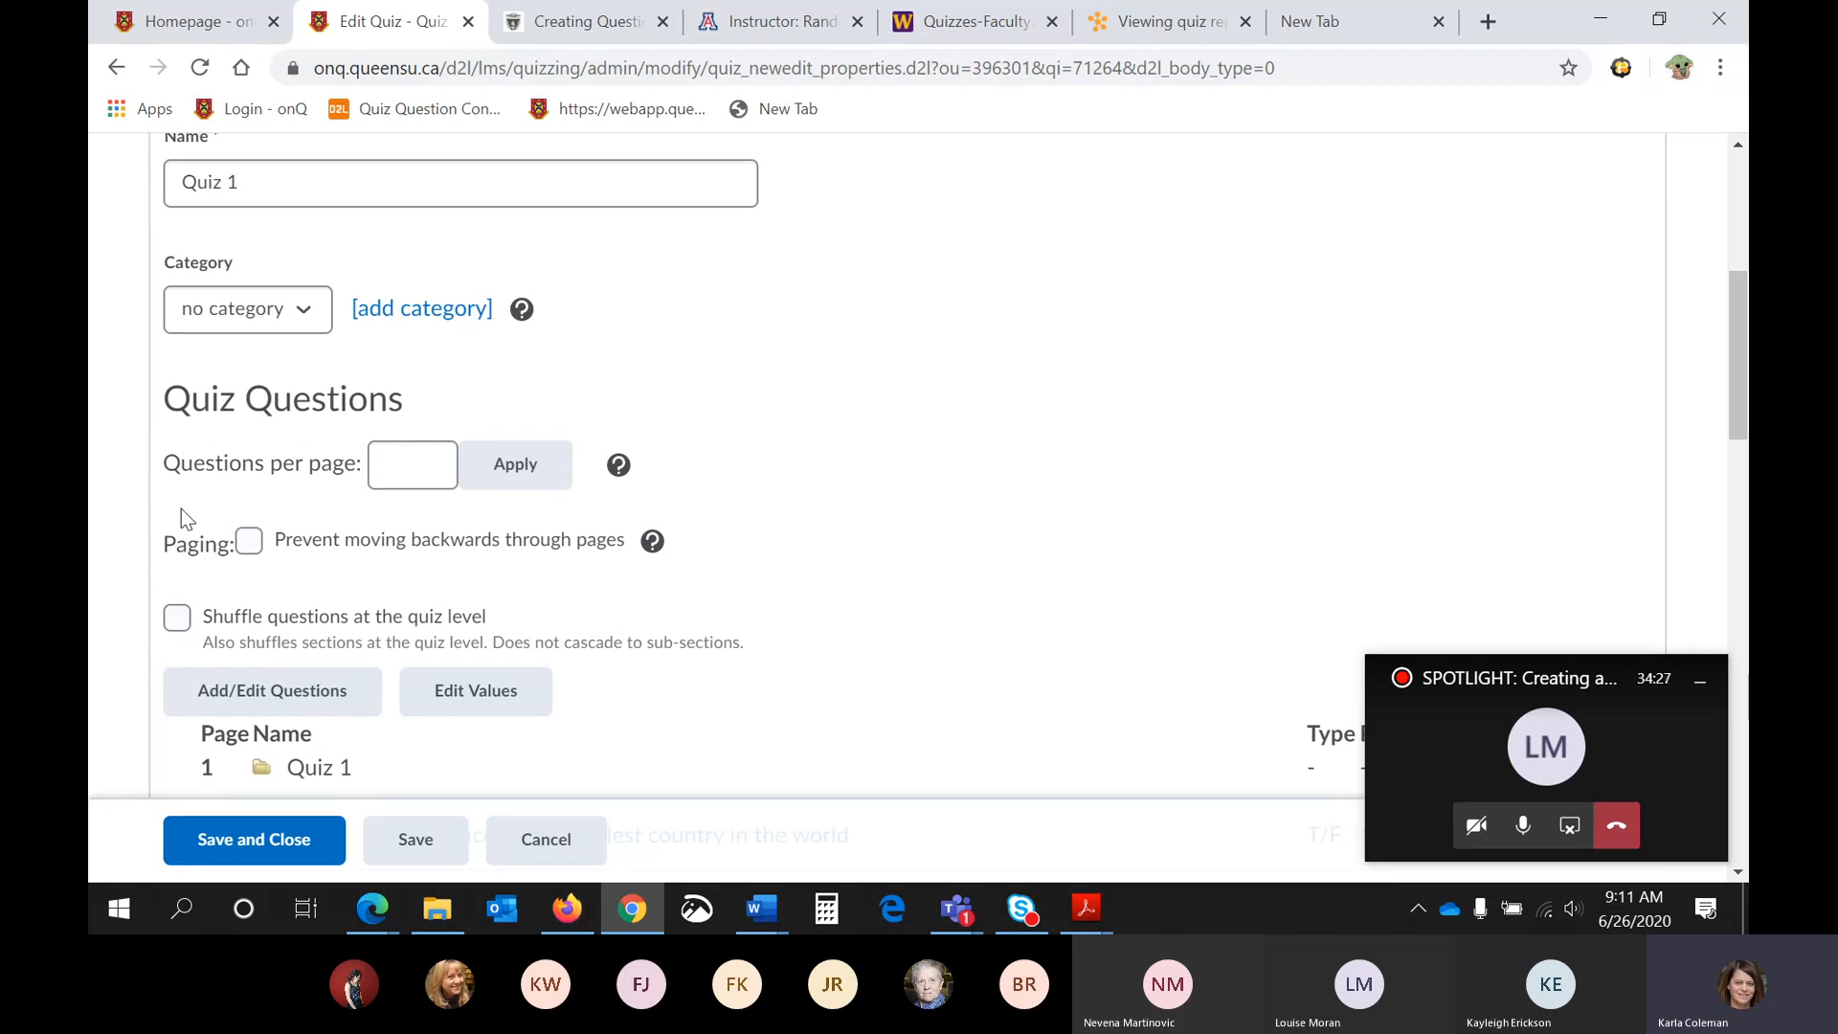
click(418, 474)
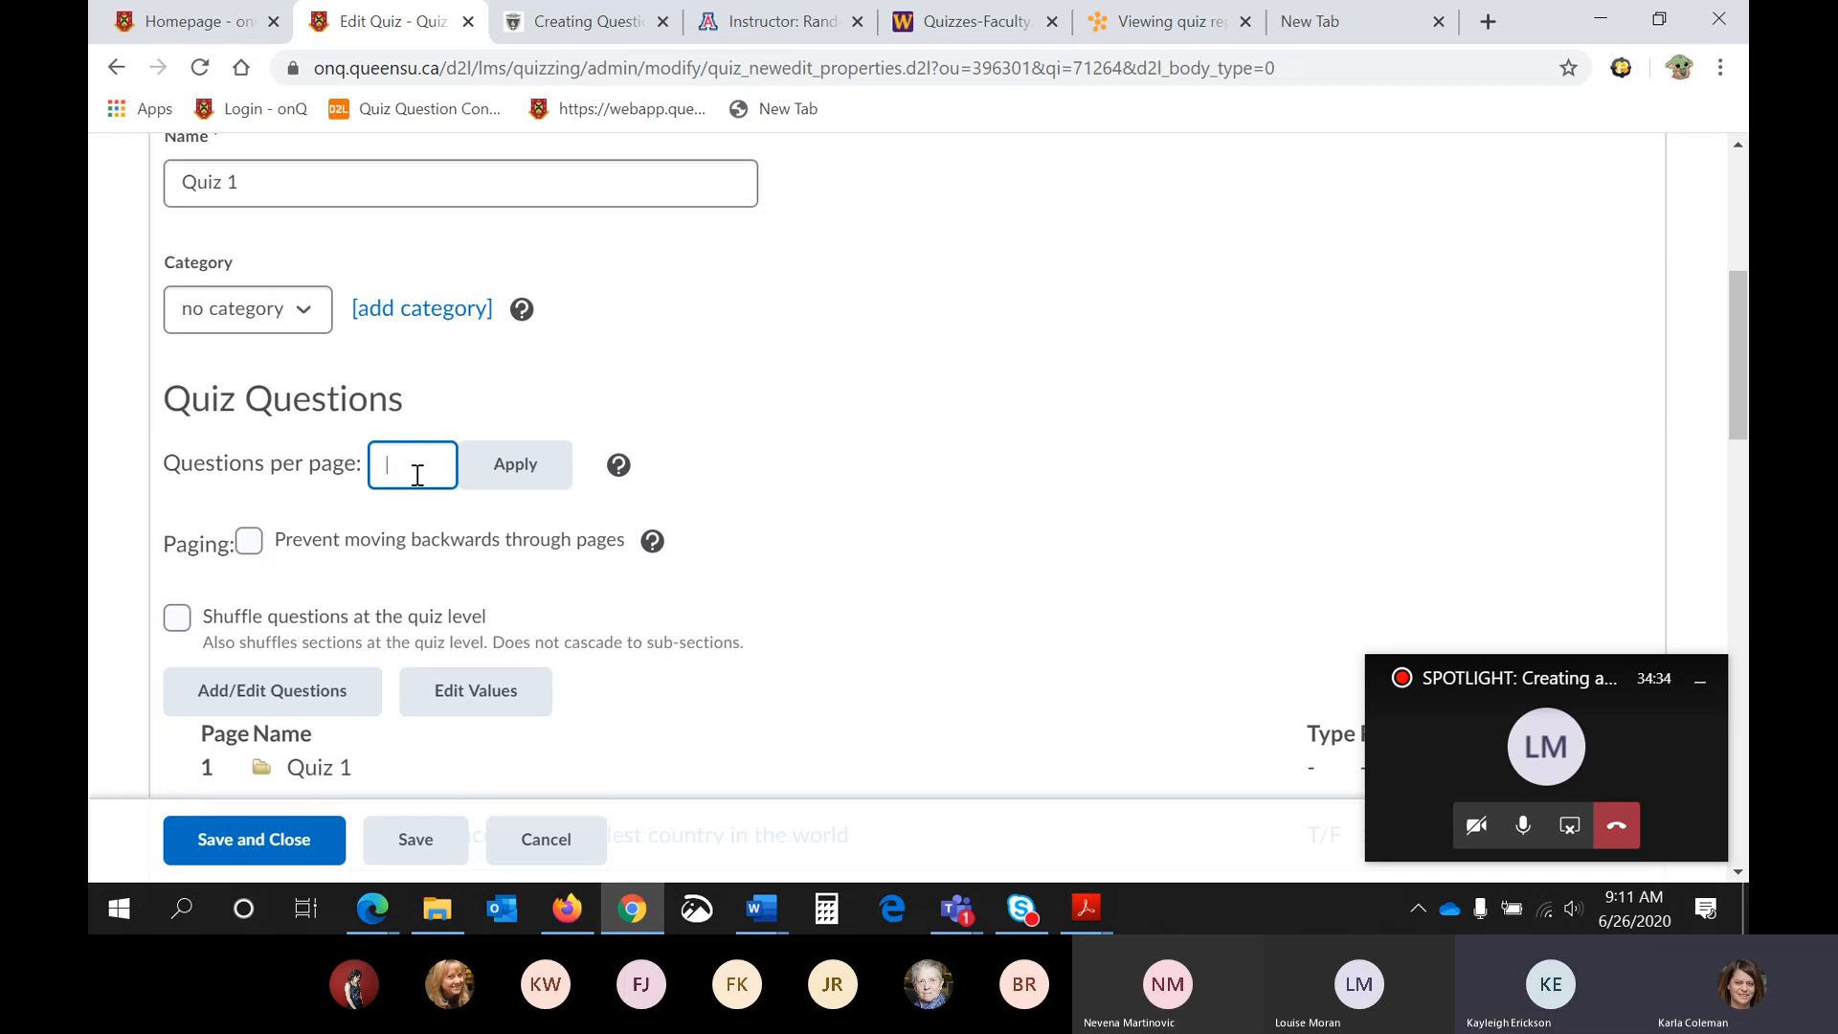
text(1)
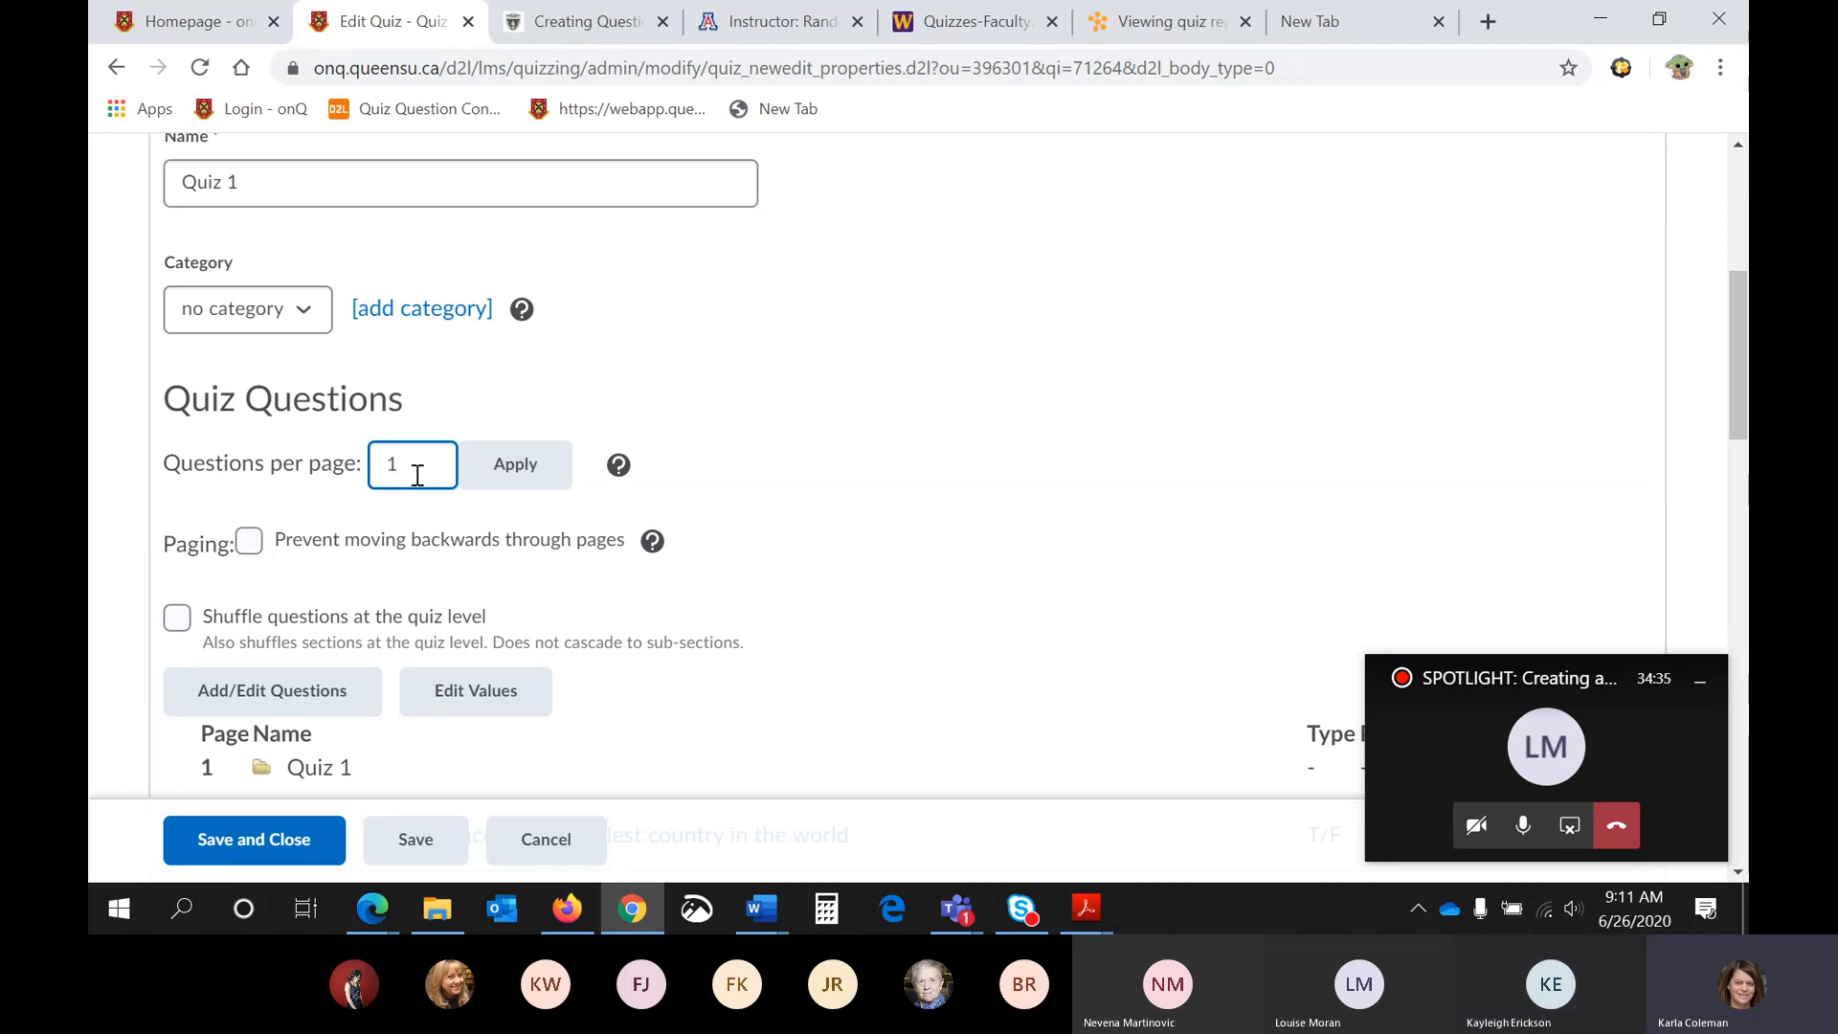
scroll(413, 473, down, 1)
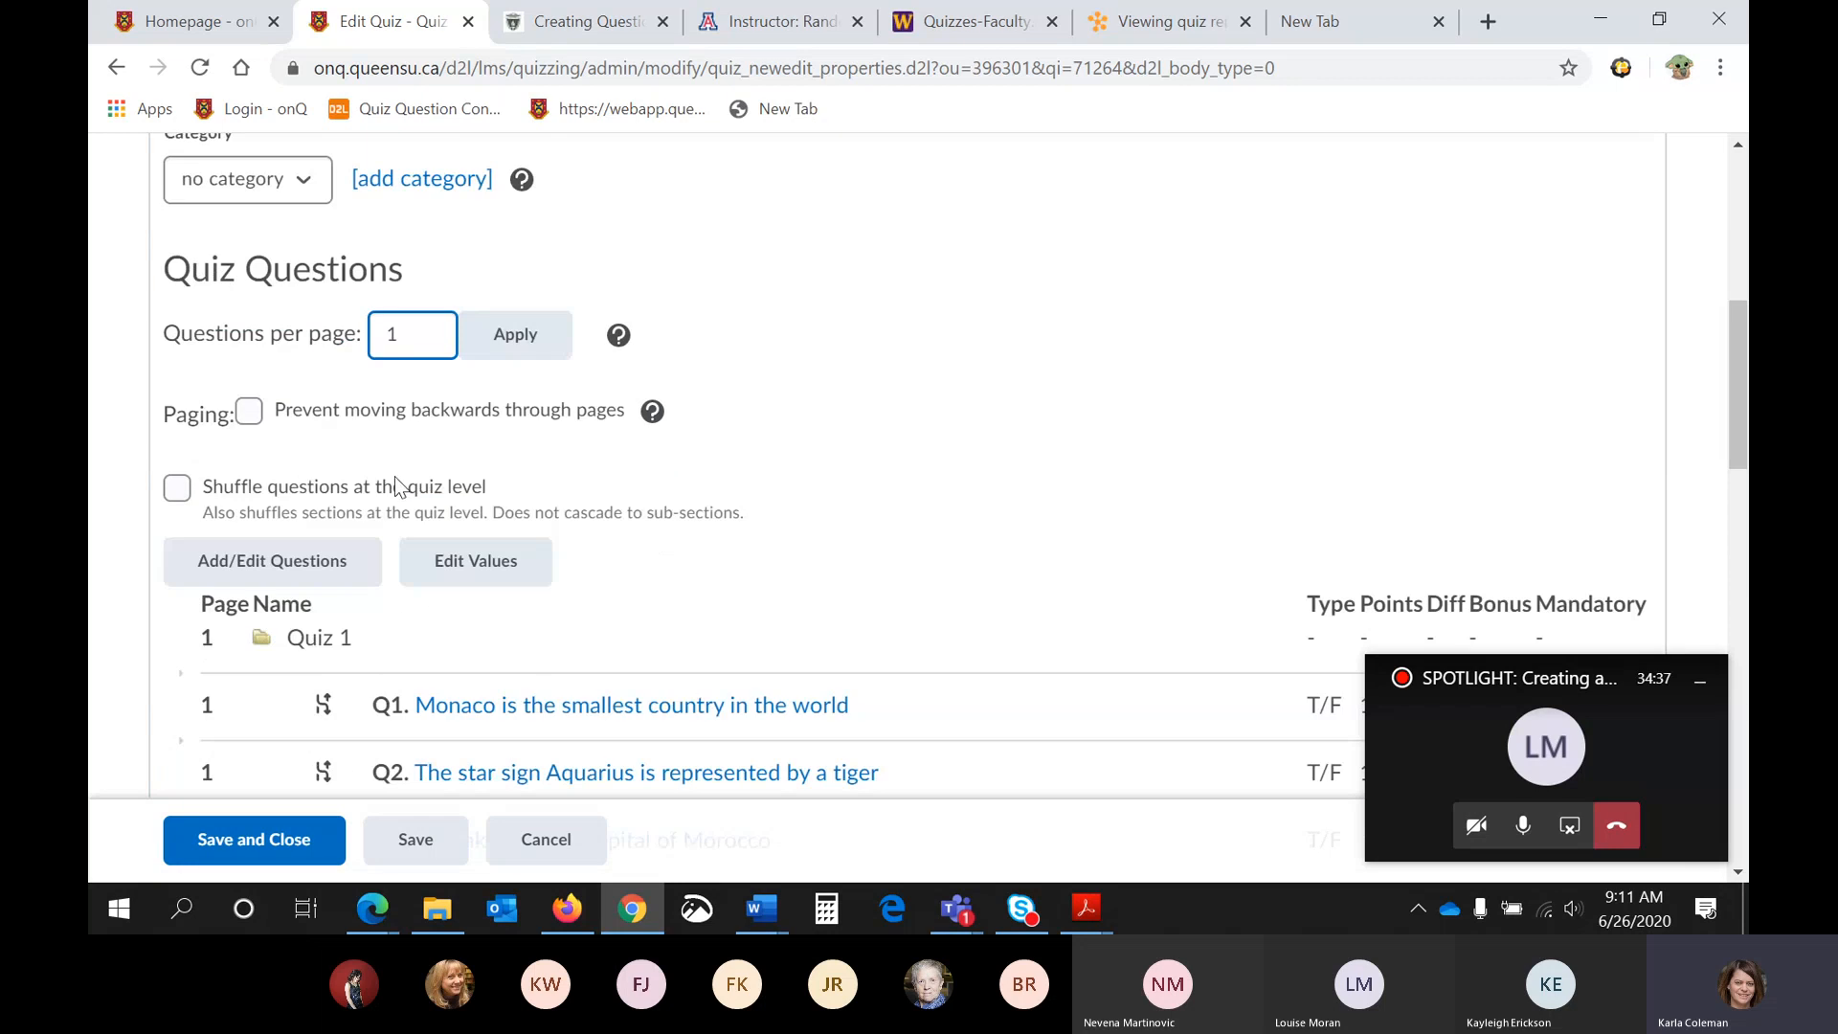
click(249, 412)
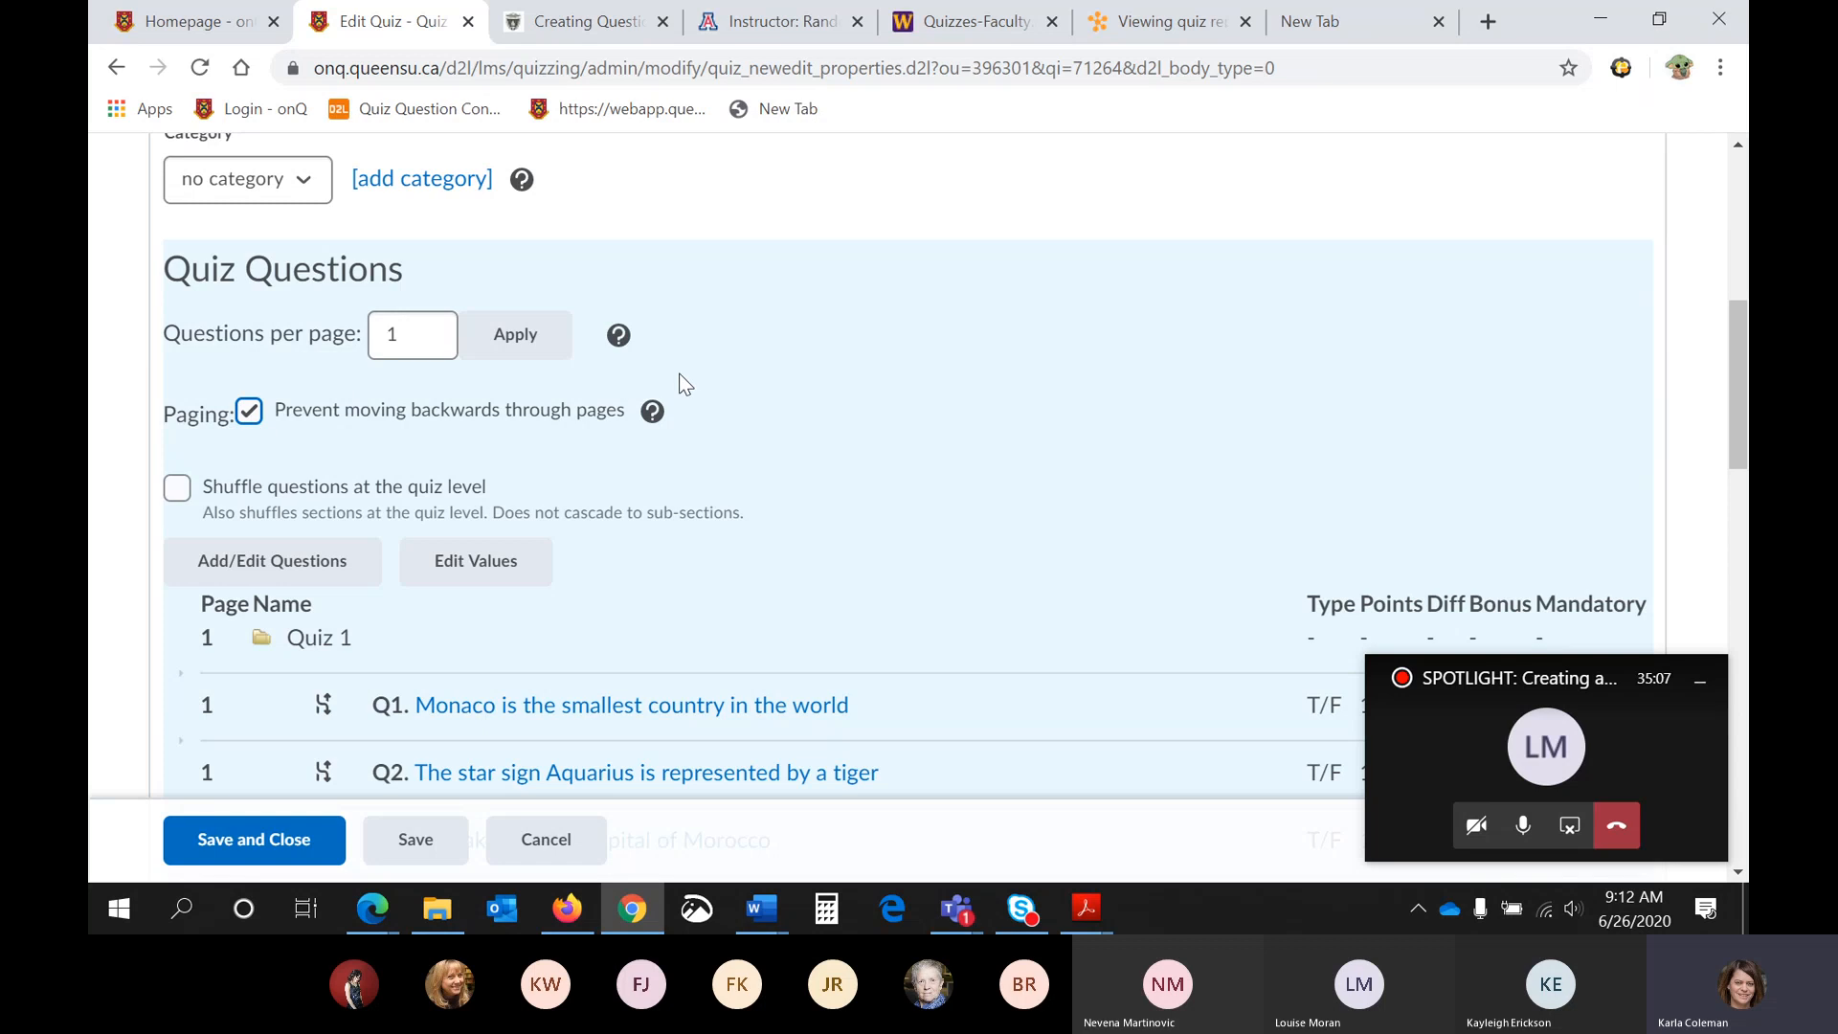
- Examine the quiz's question list, expanded description and introduction settings, page header and footer, and optional advanced properties
scroll(778, 406, down, 1)
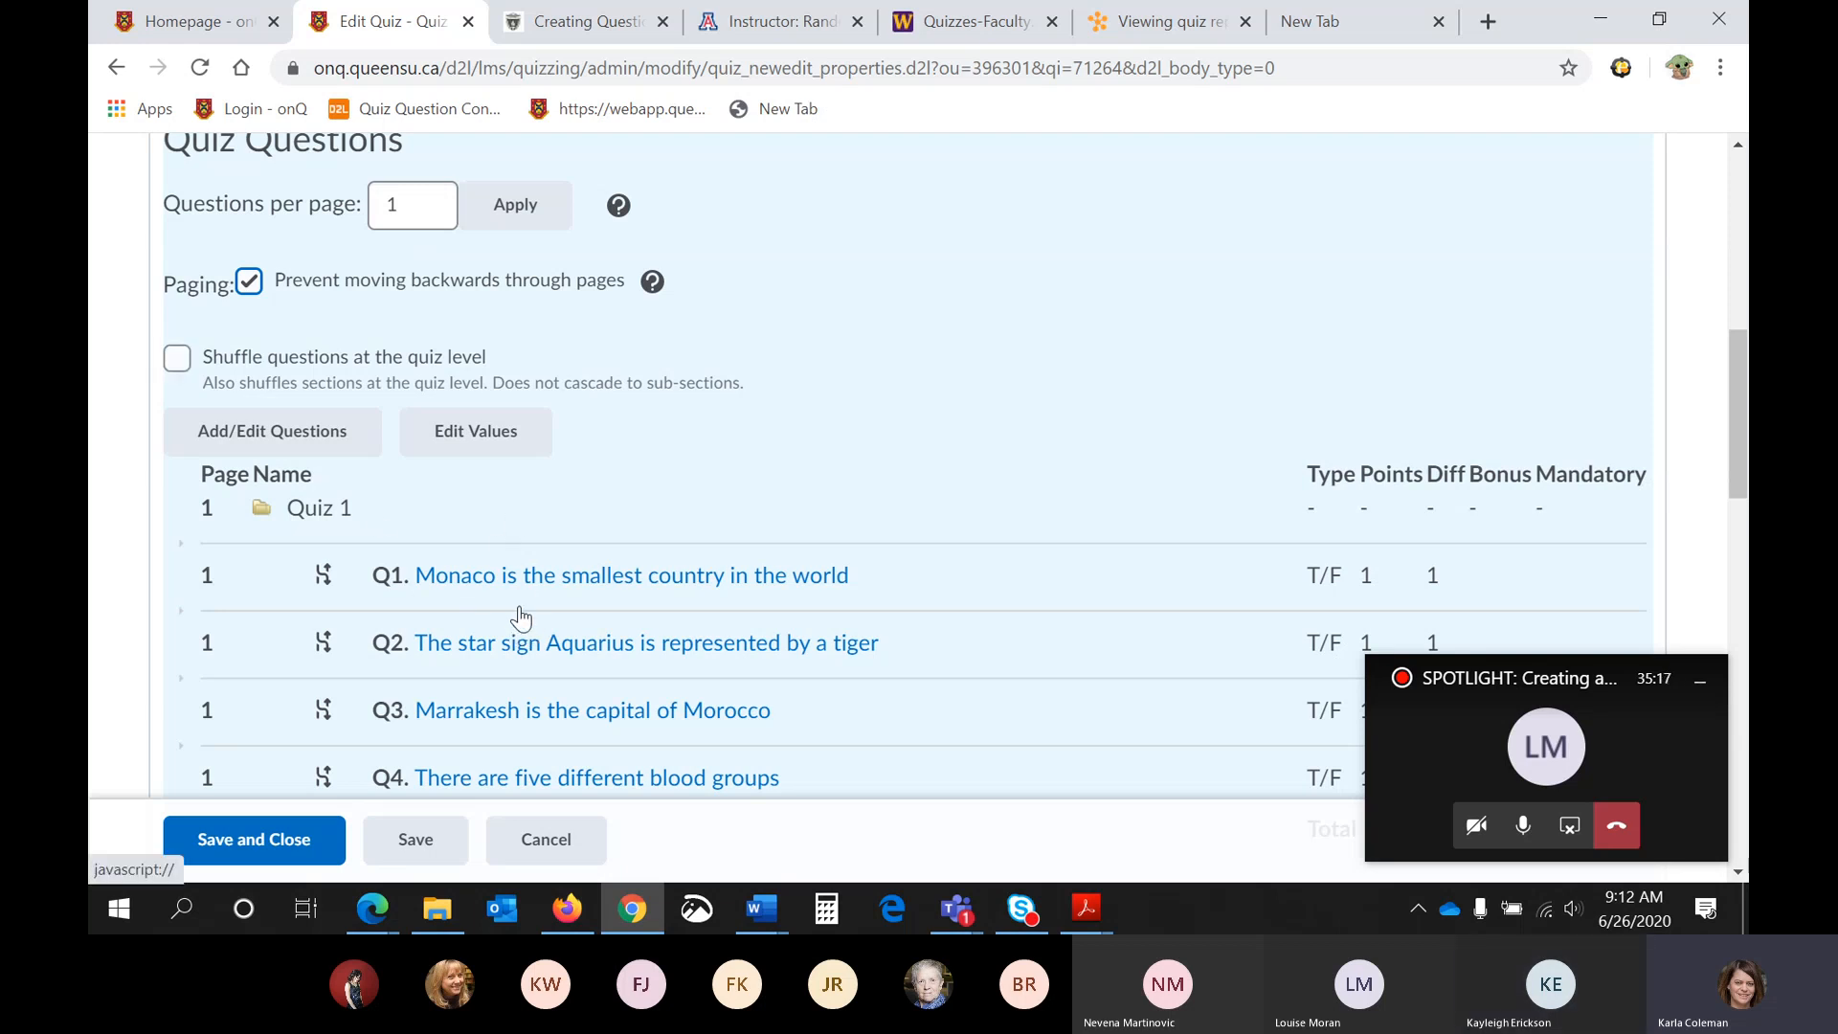
scroll(523, 610, down, 1)
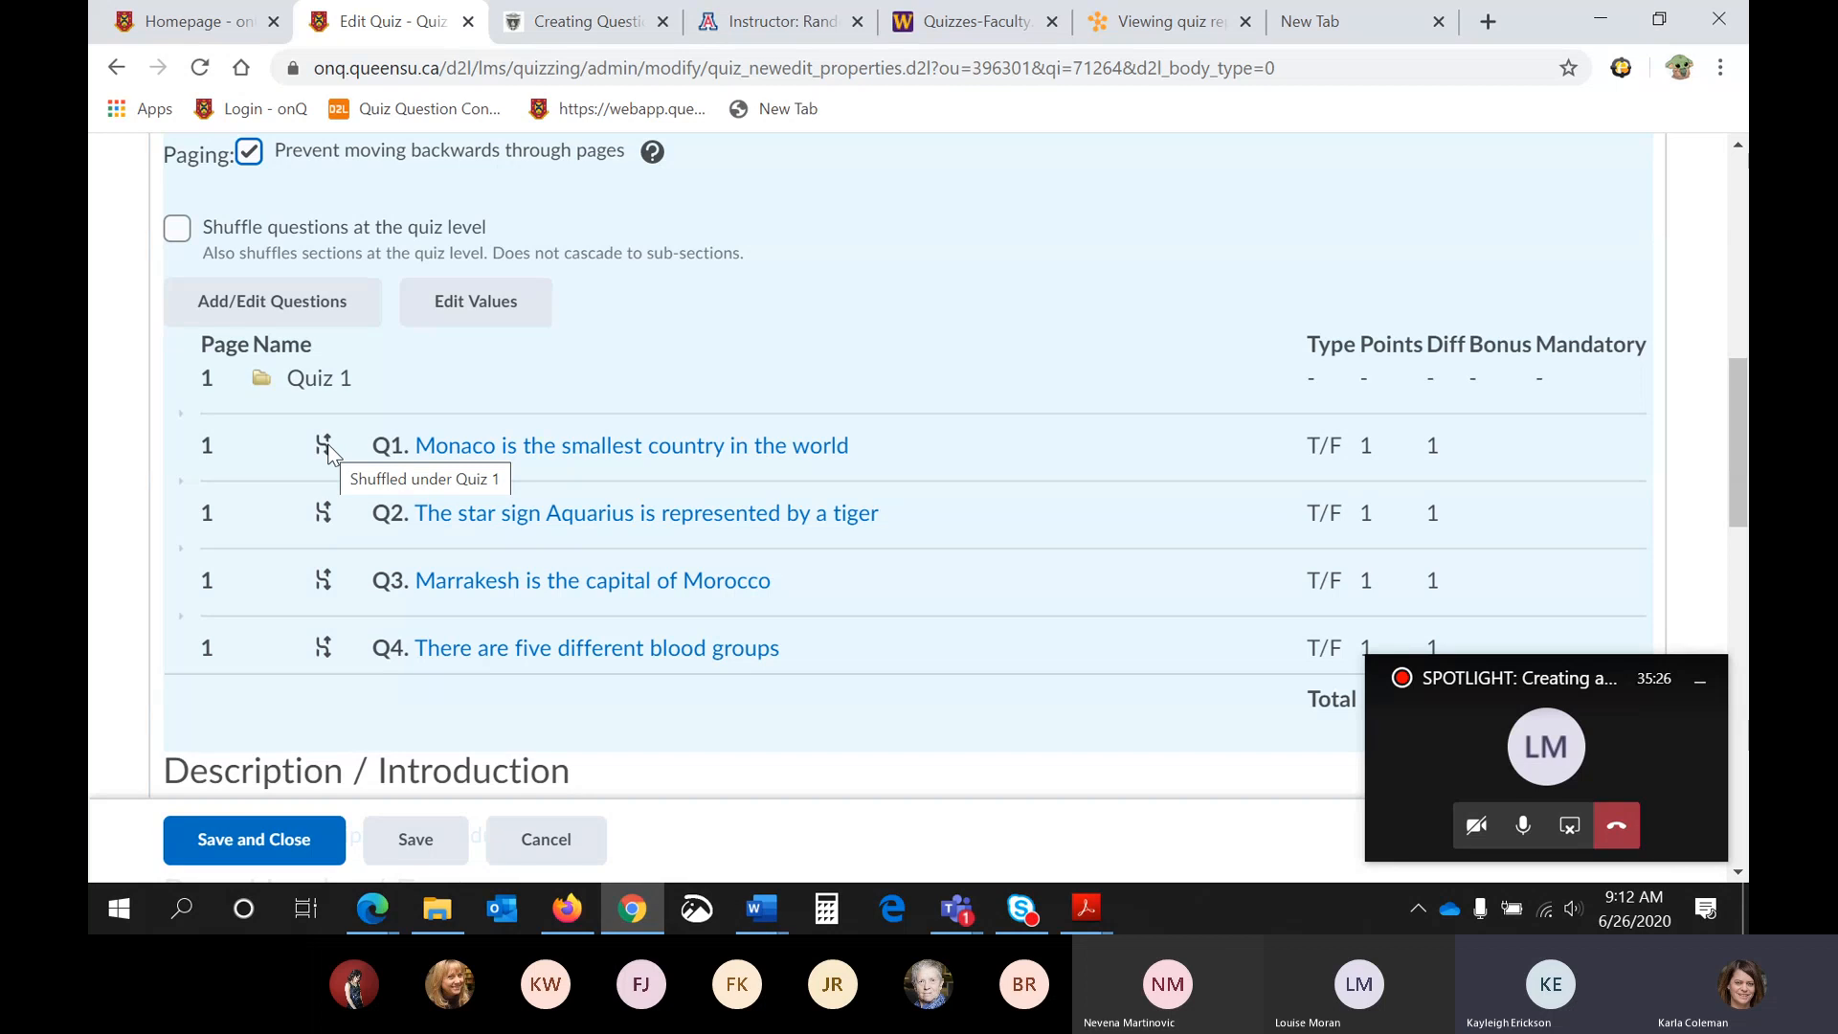
scroll(329, 450, down, 4)
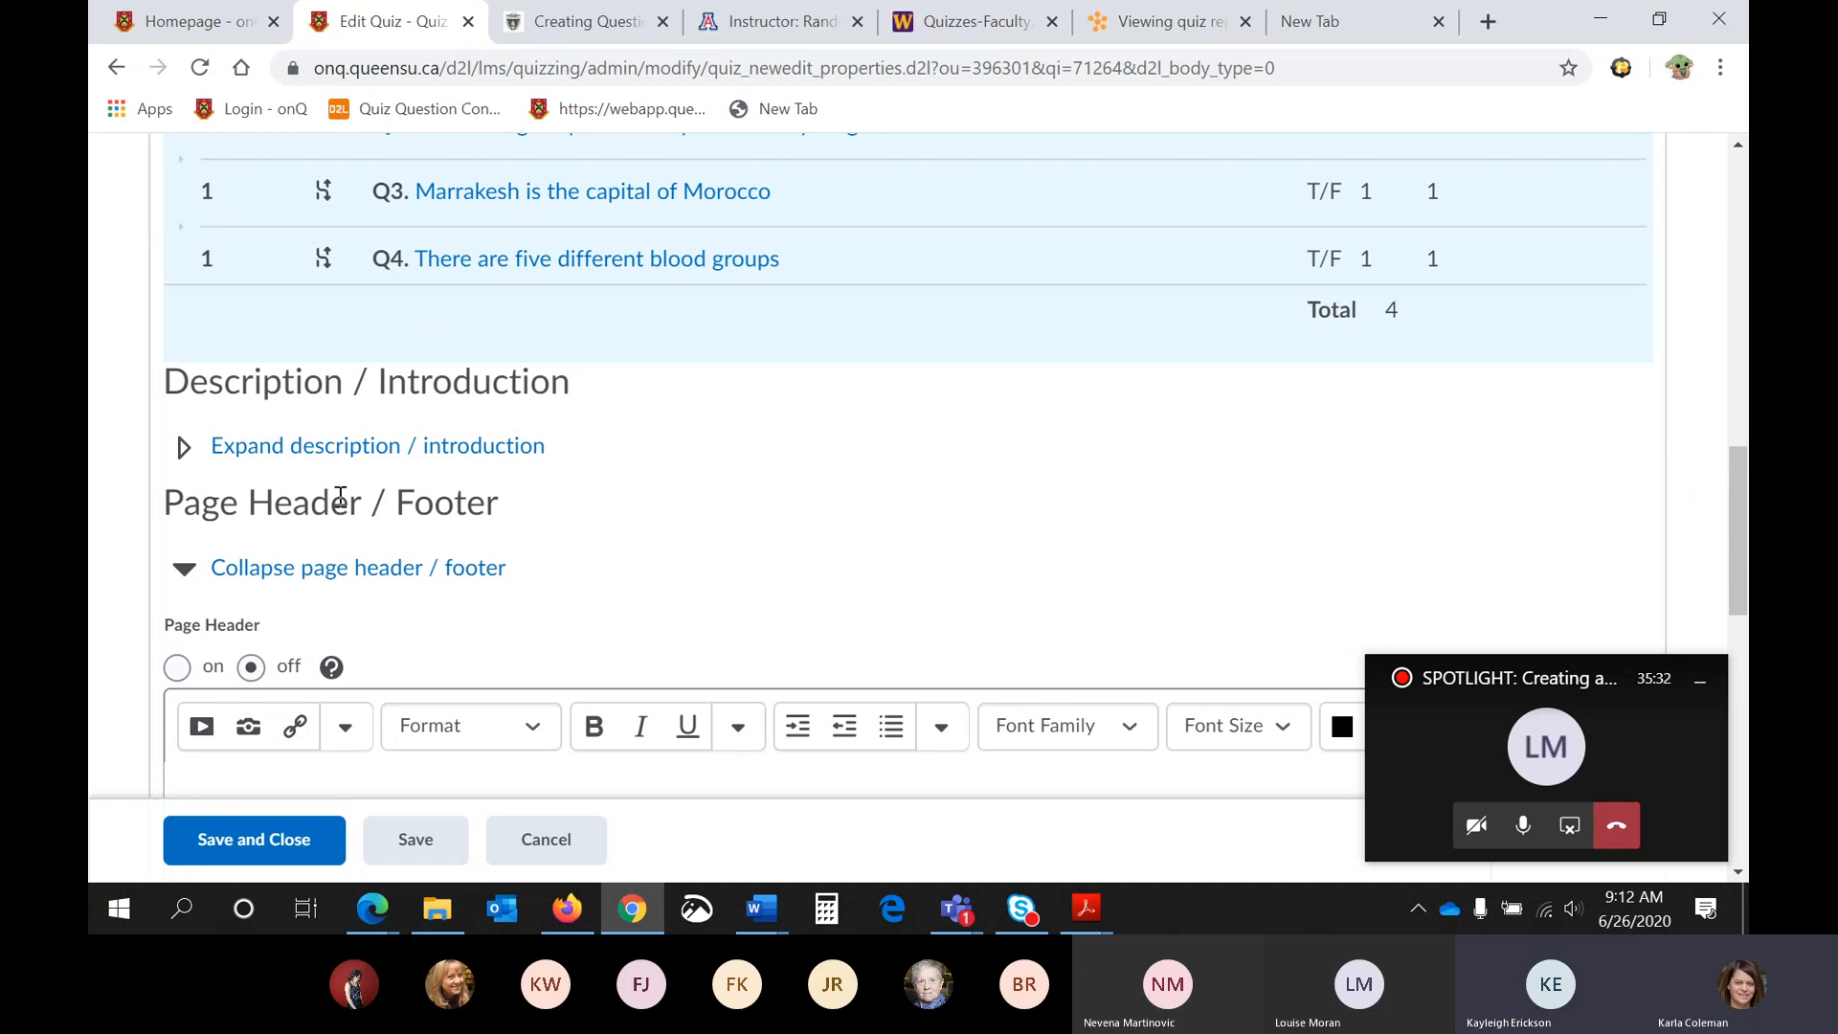
click(192, 463)
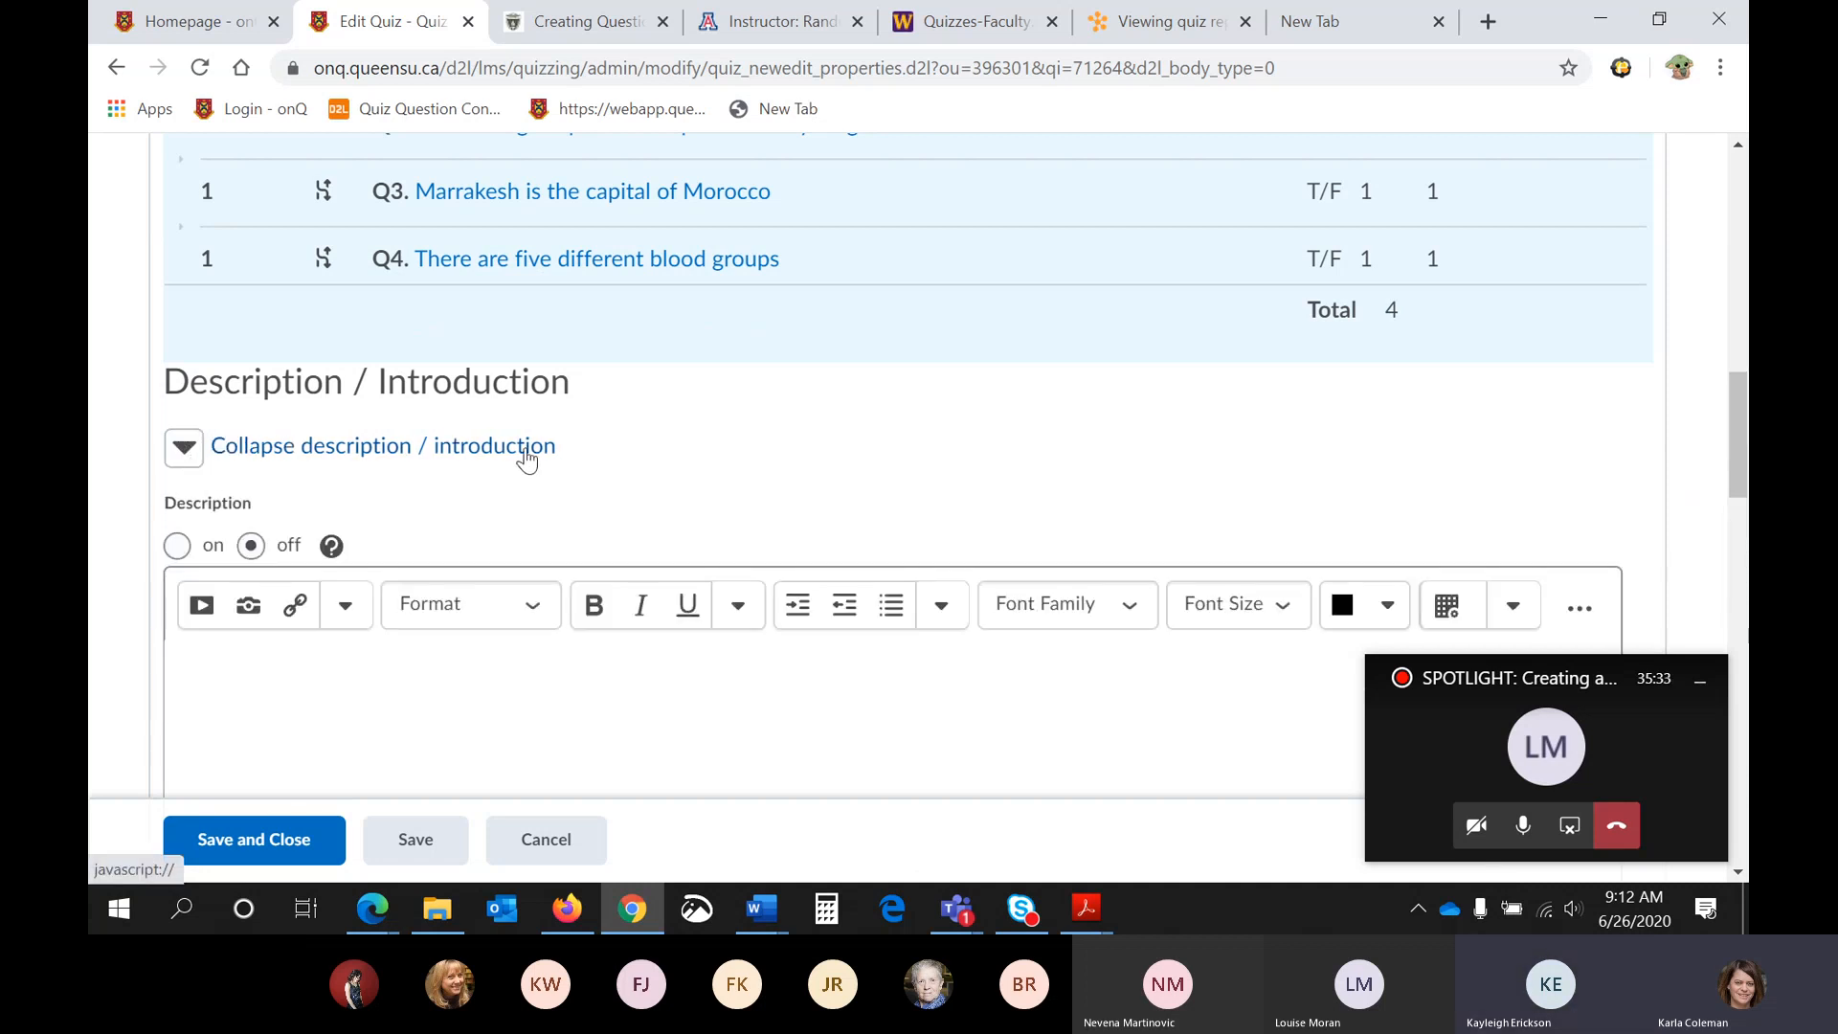
scroll(525, 451, down, 1)
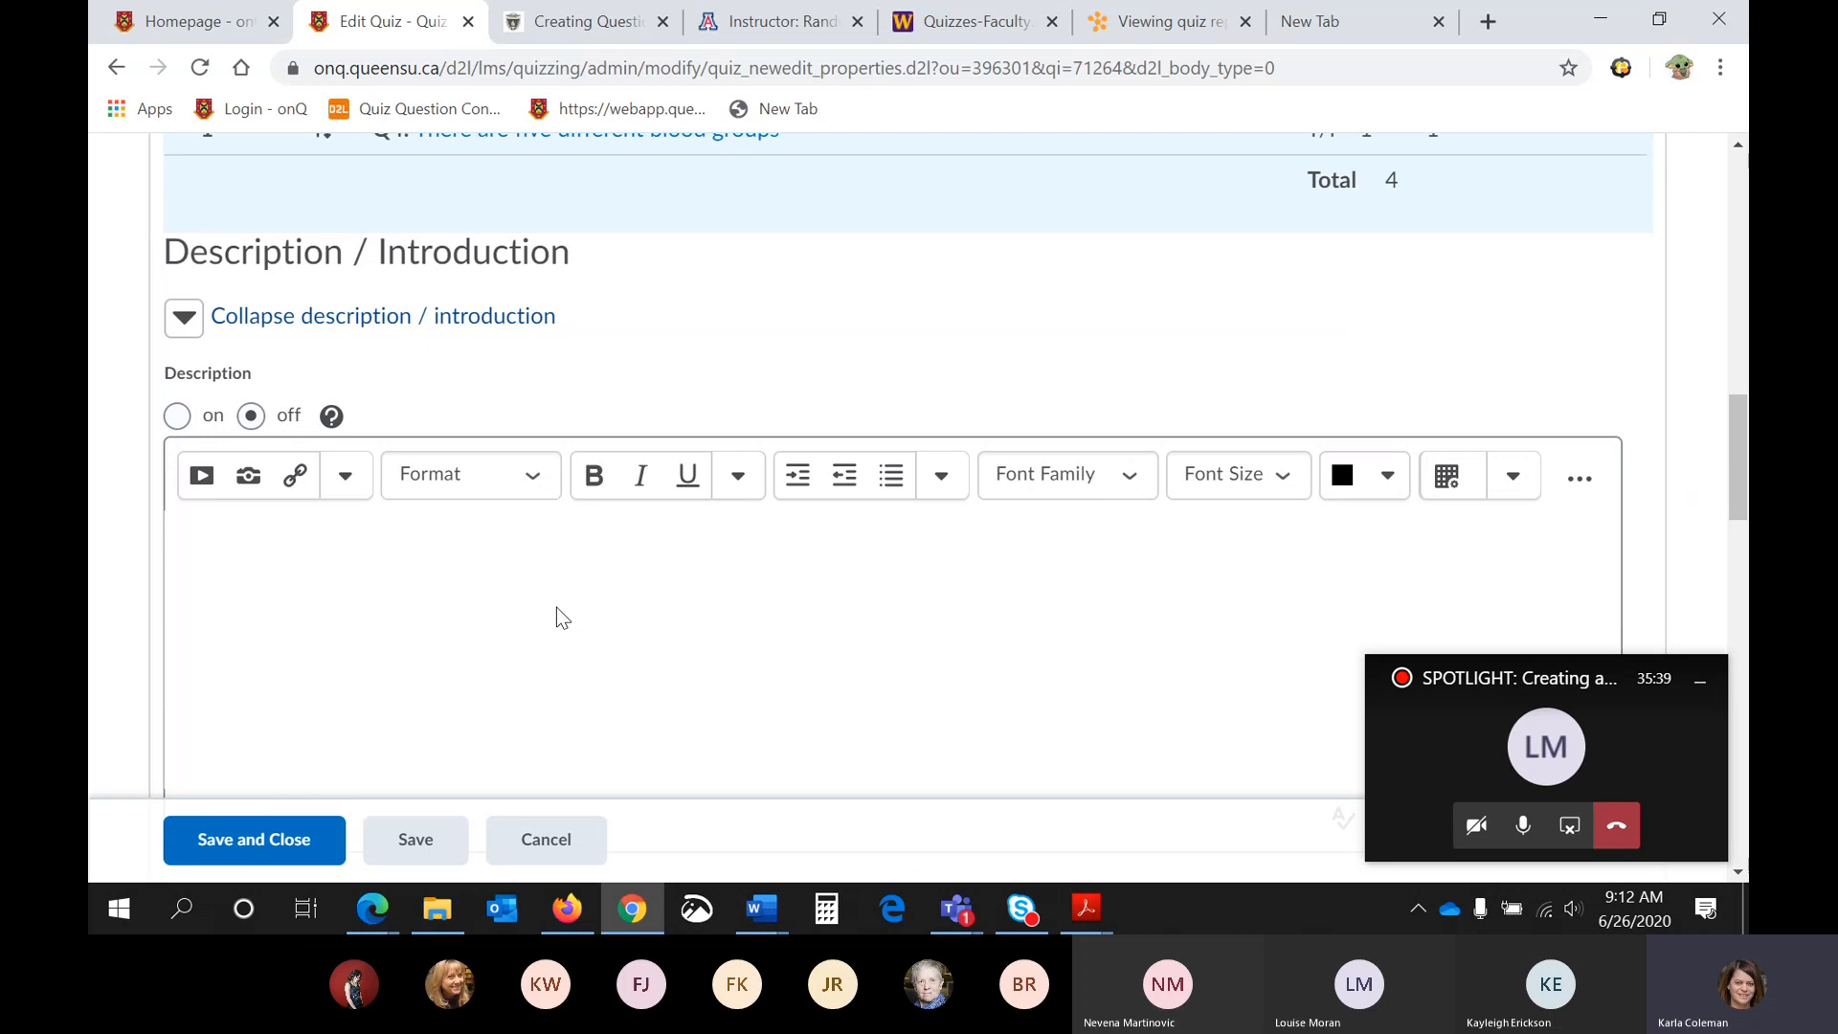
scroll(557, 608, down, 1)
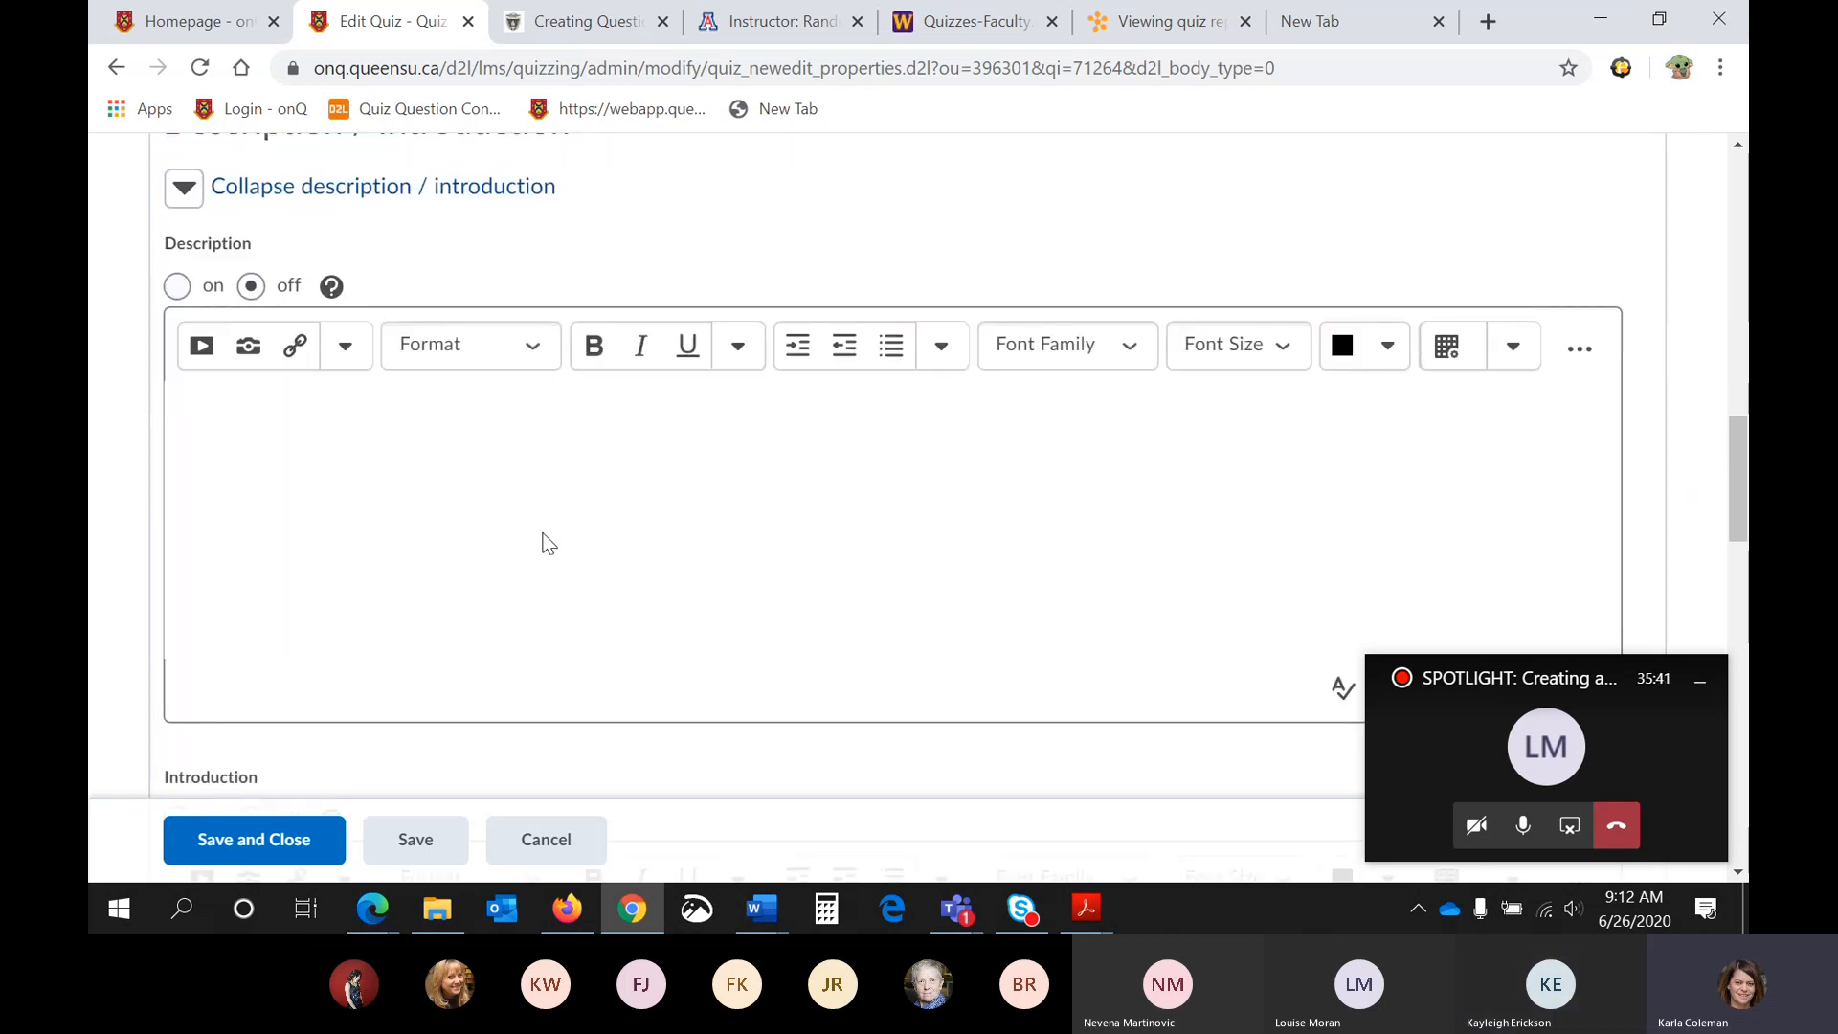
scroll(566, 496, down, 5)
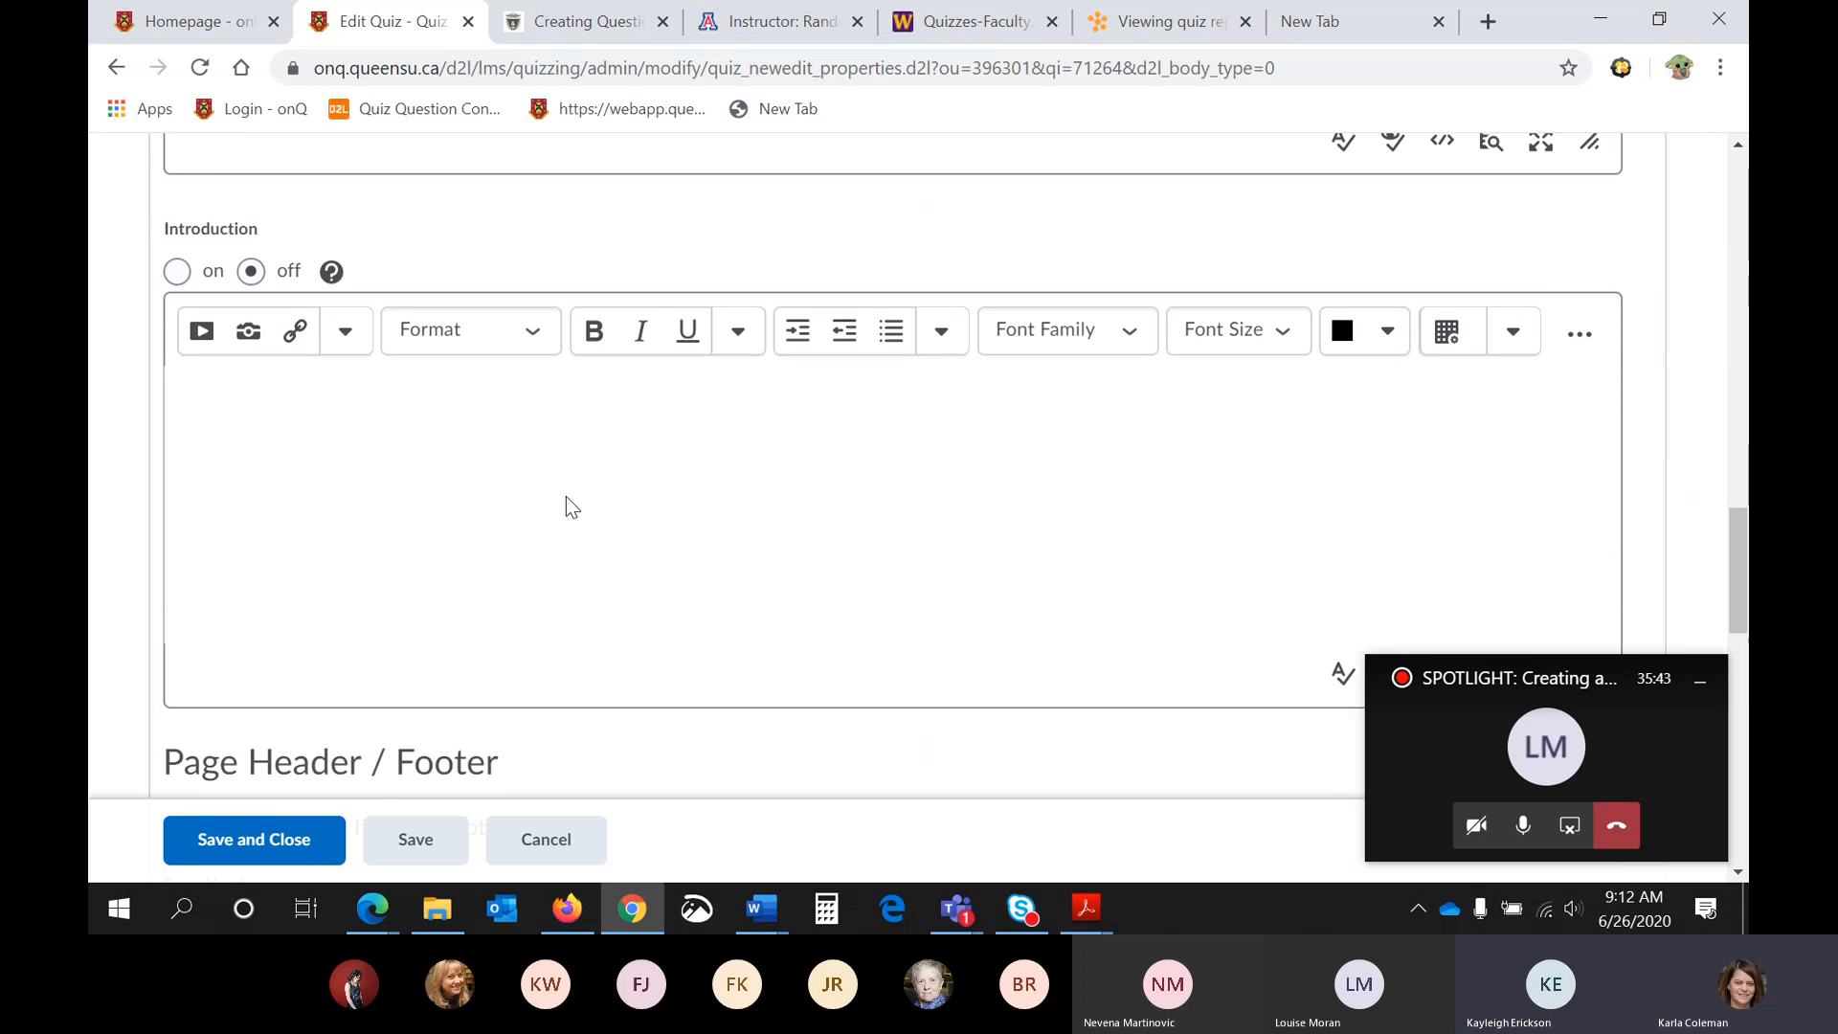
scroll(566, 496, down, 3)
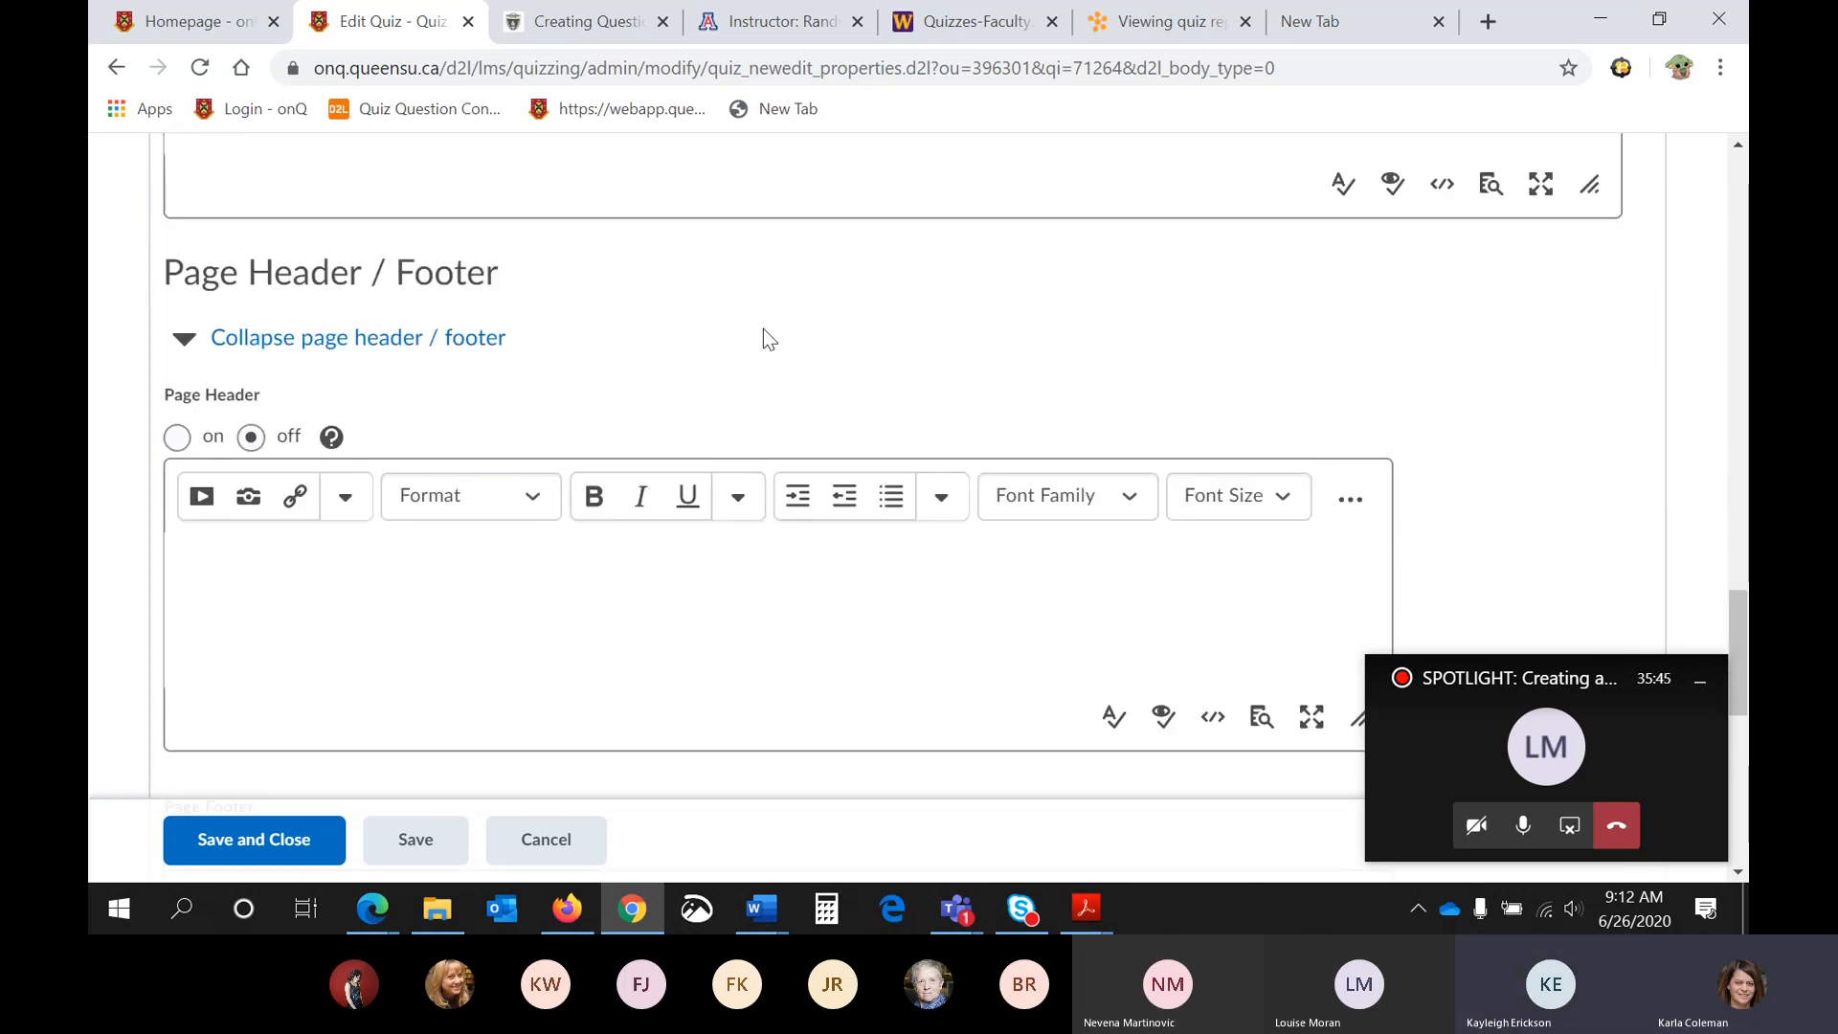
scroll(716, 452, down, 1)
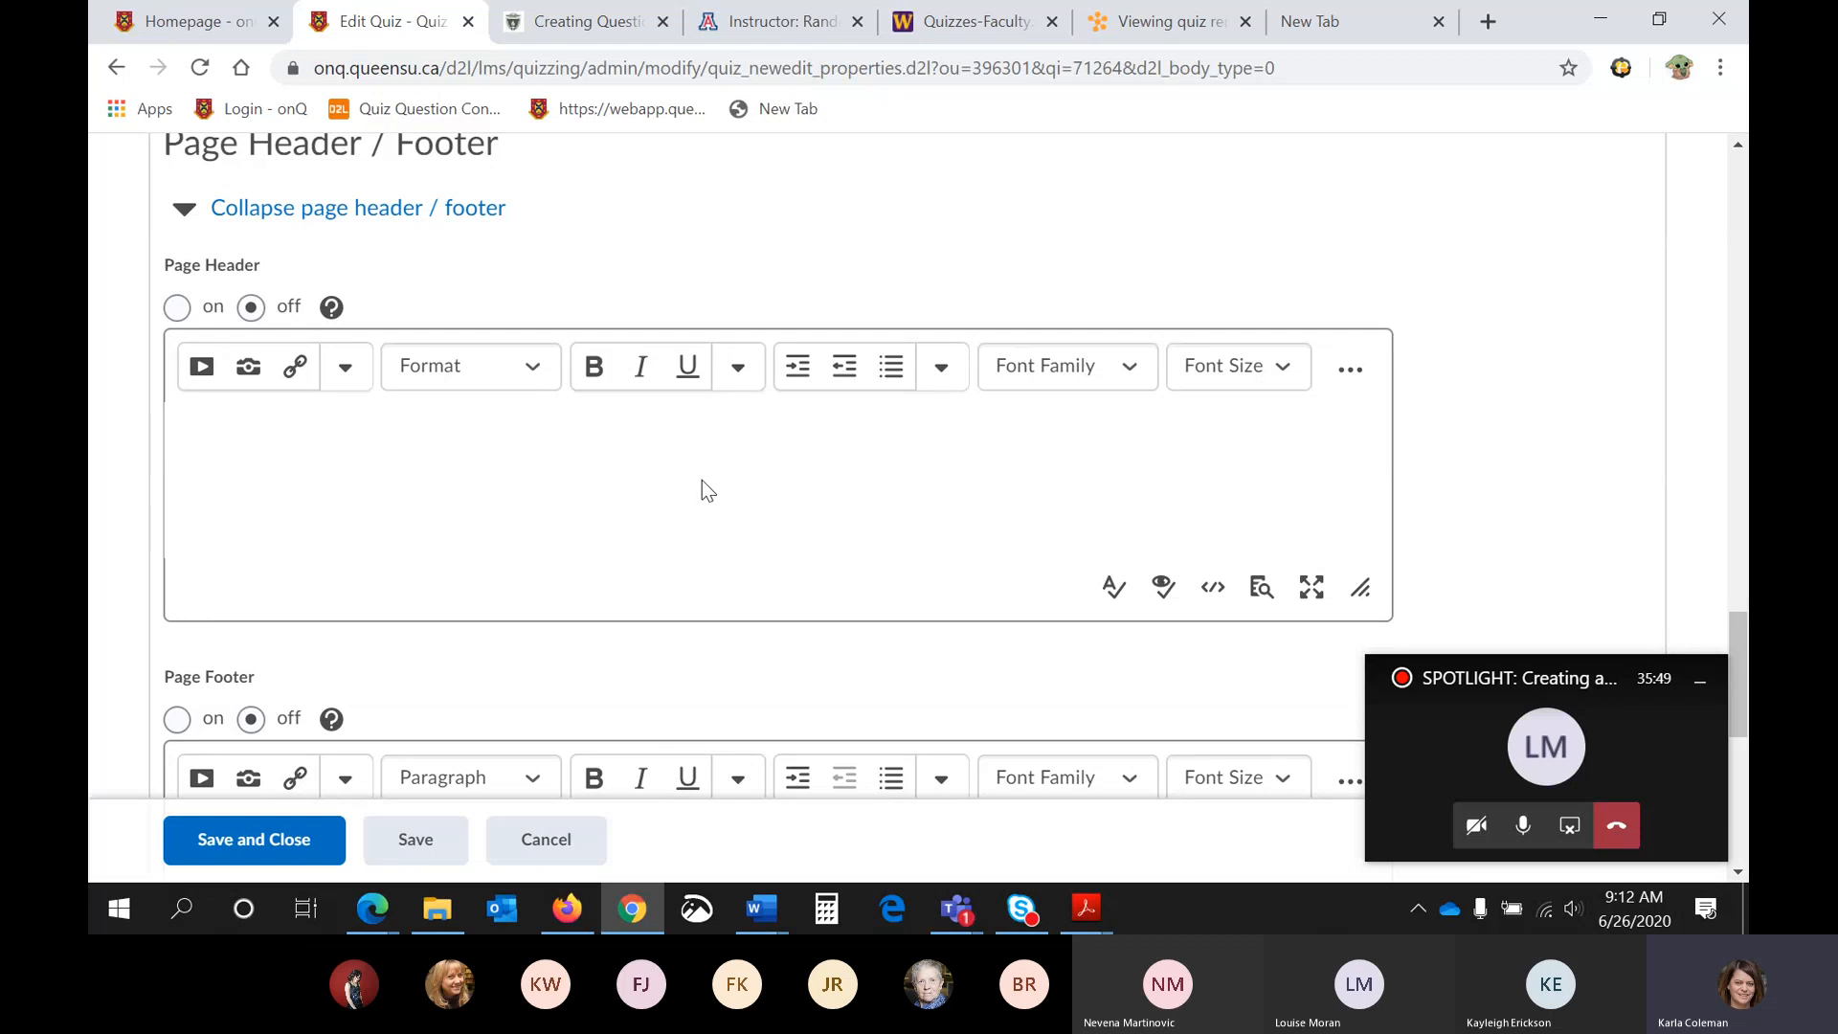
scroll(703, 481, down, 2)
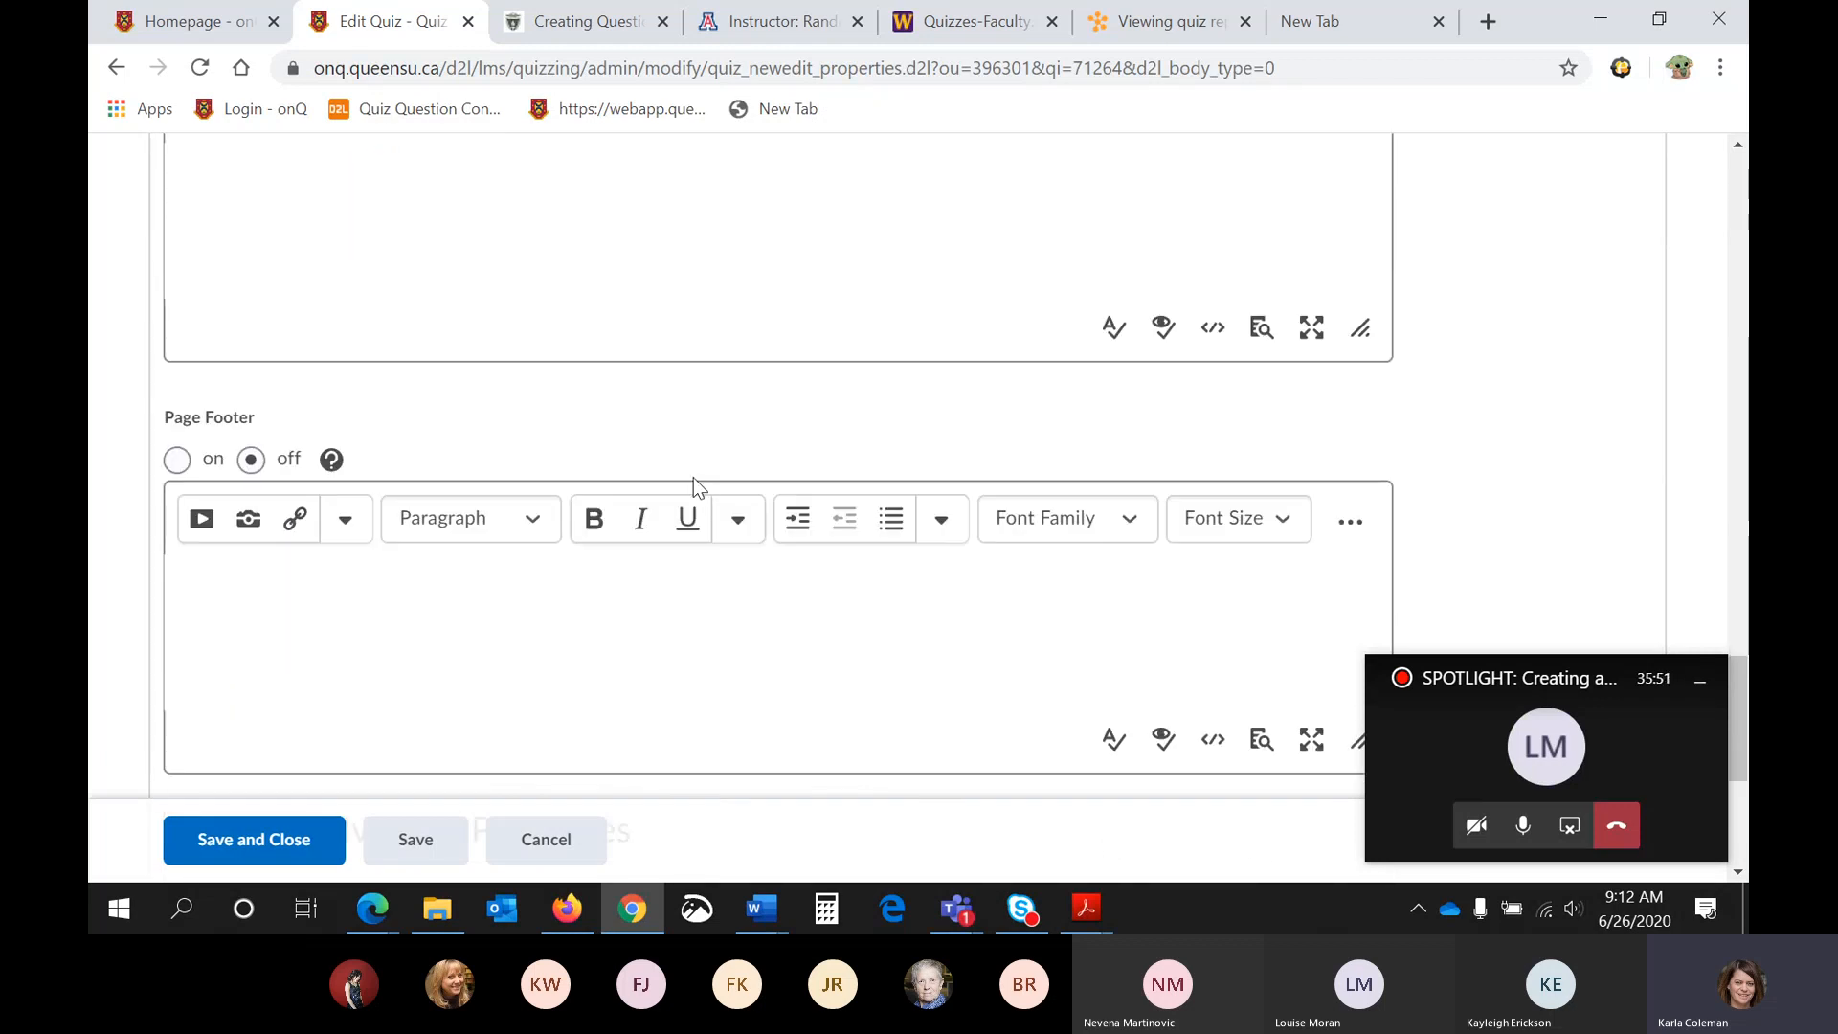
scroll(691, 476, down, 3)
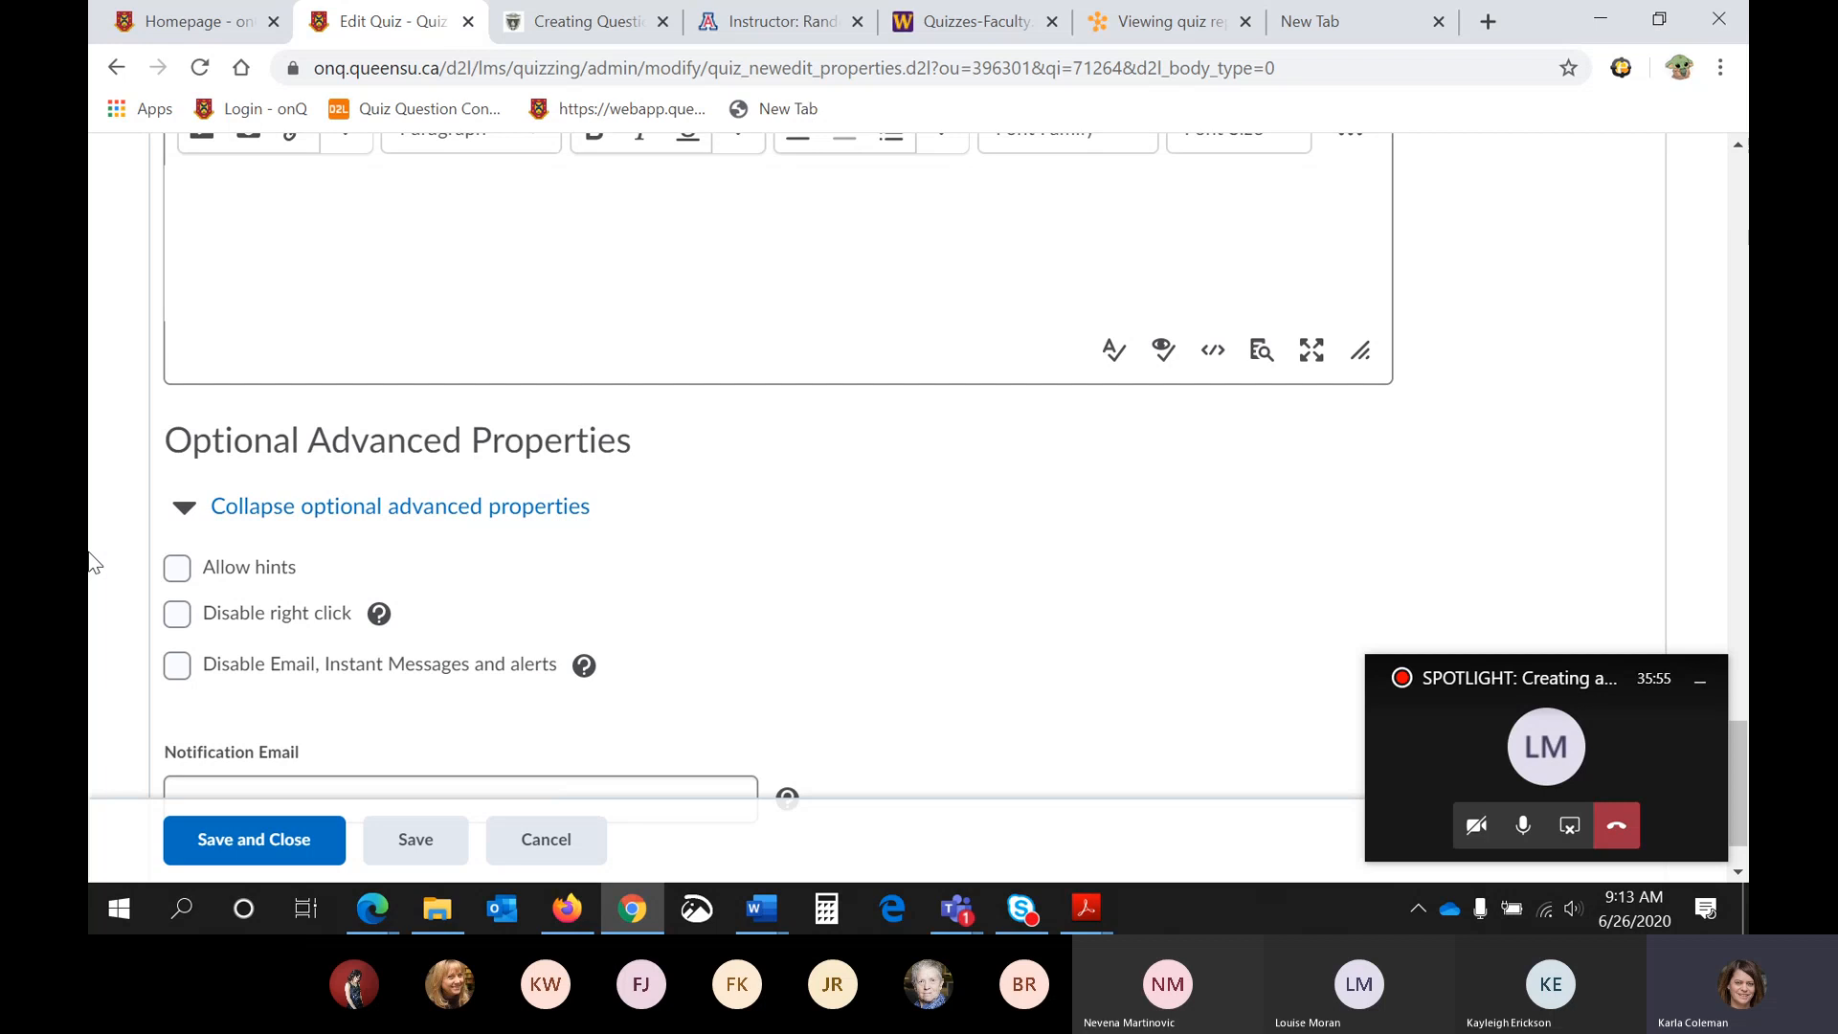
- Read the help on disabling right click and review the remaining optional advanced properties, including the notification email
scroll(664, 492, down, 1)
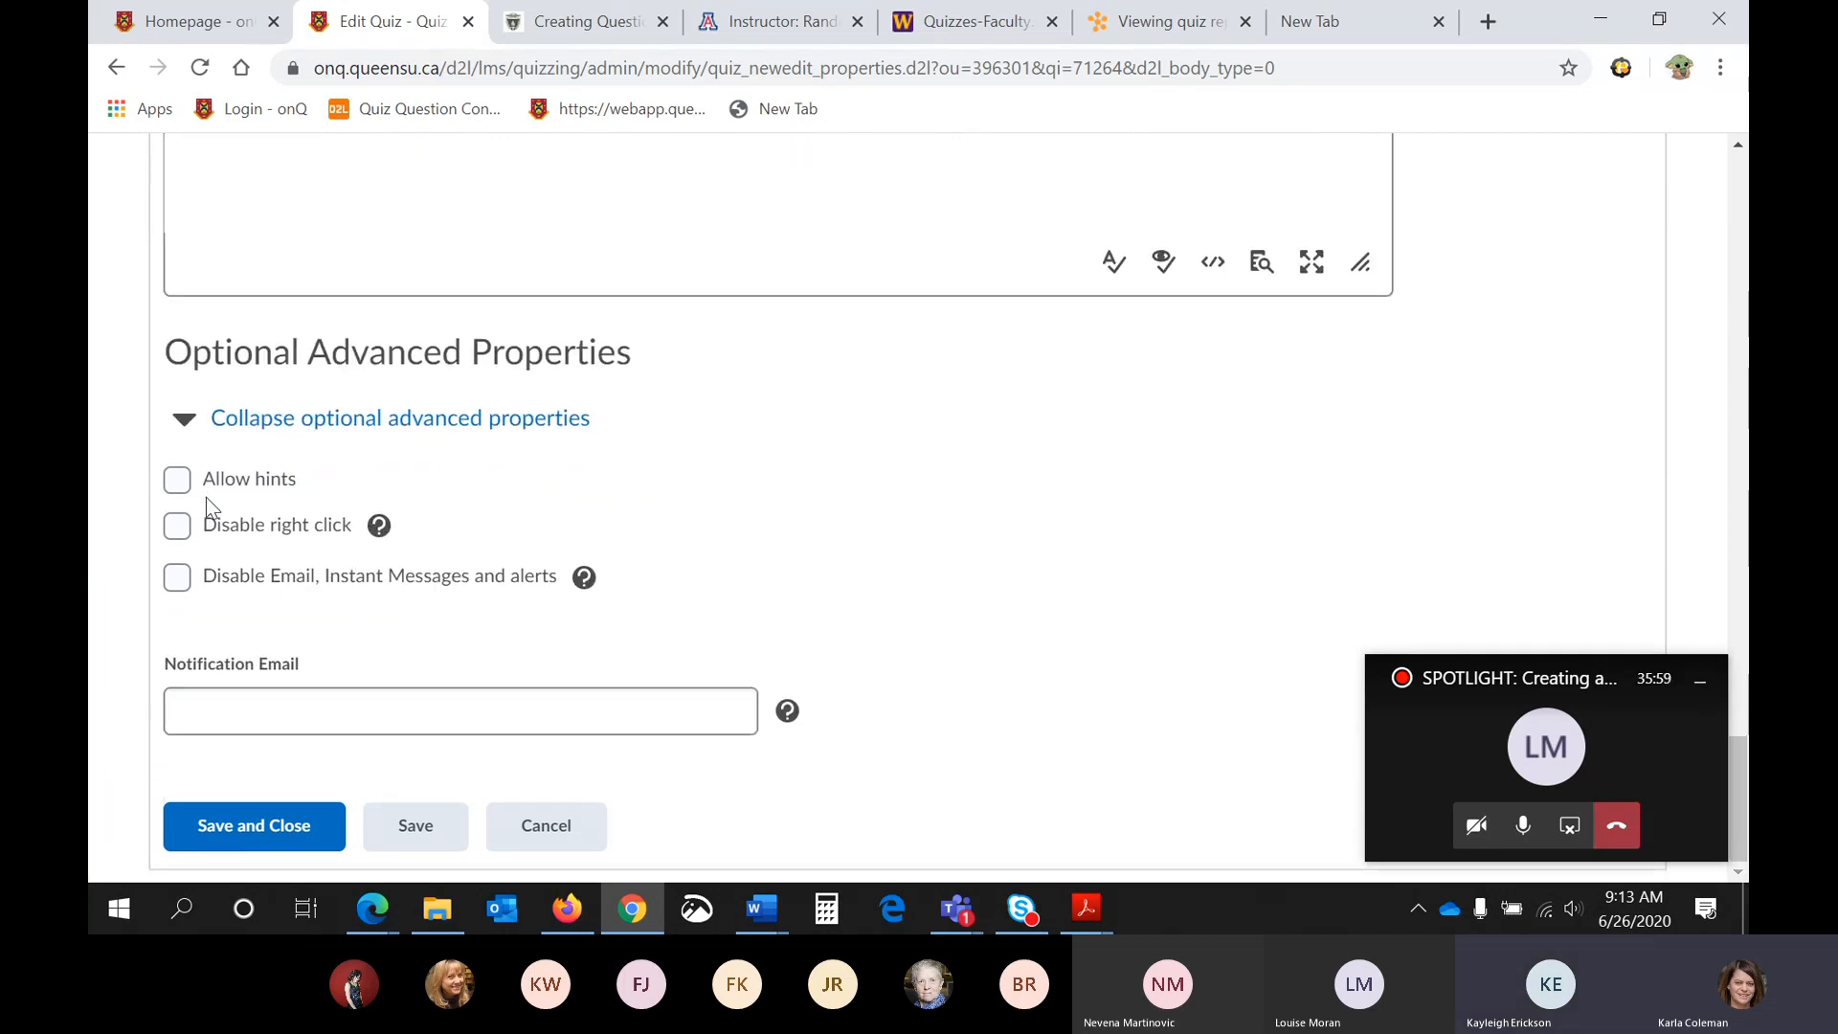
click(373, 529)
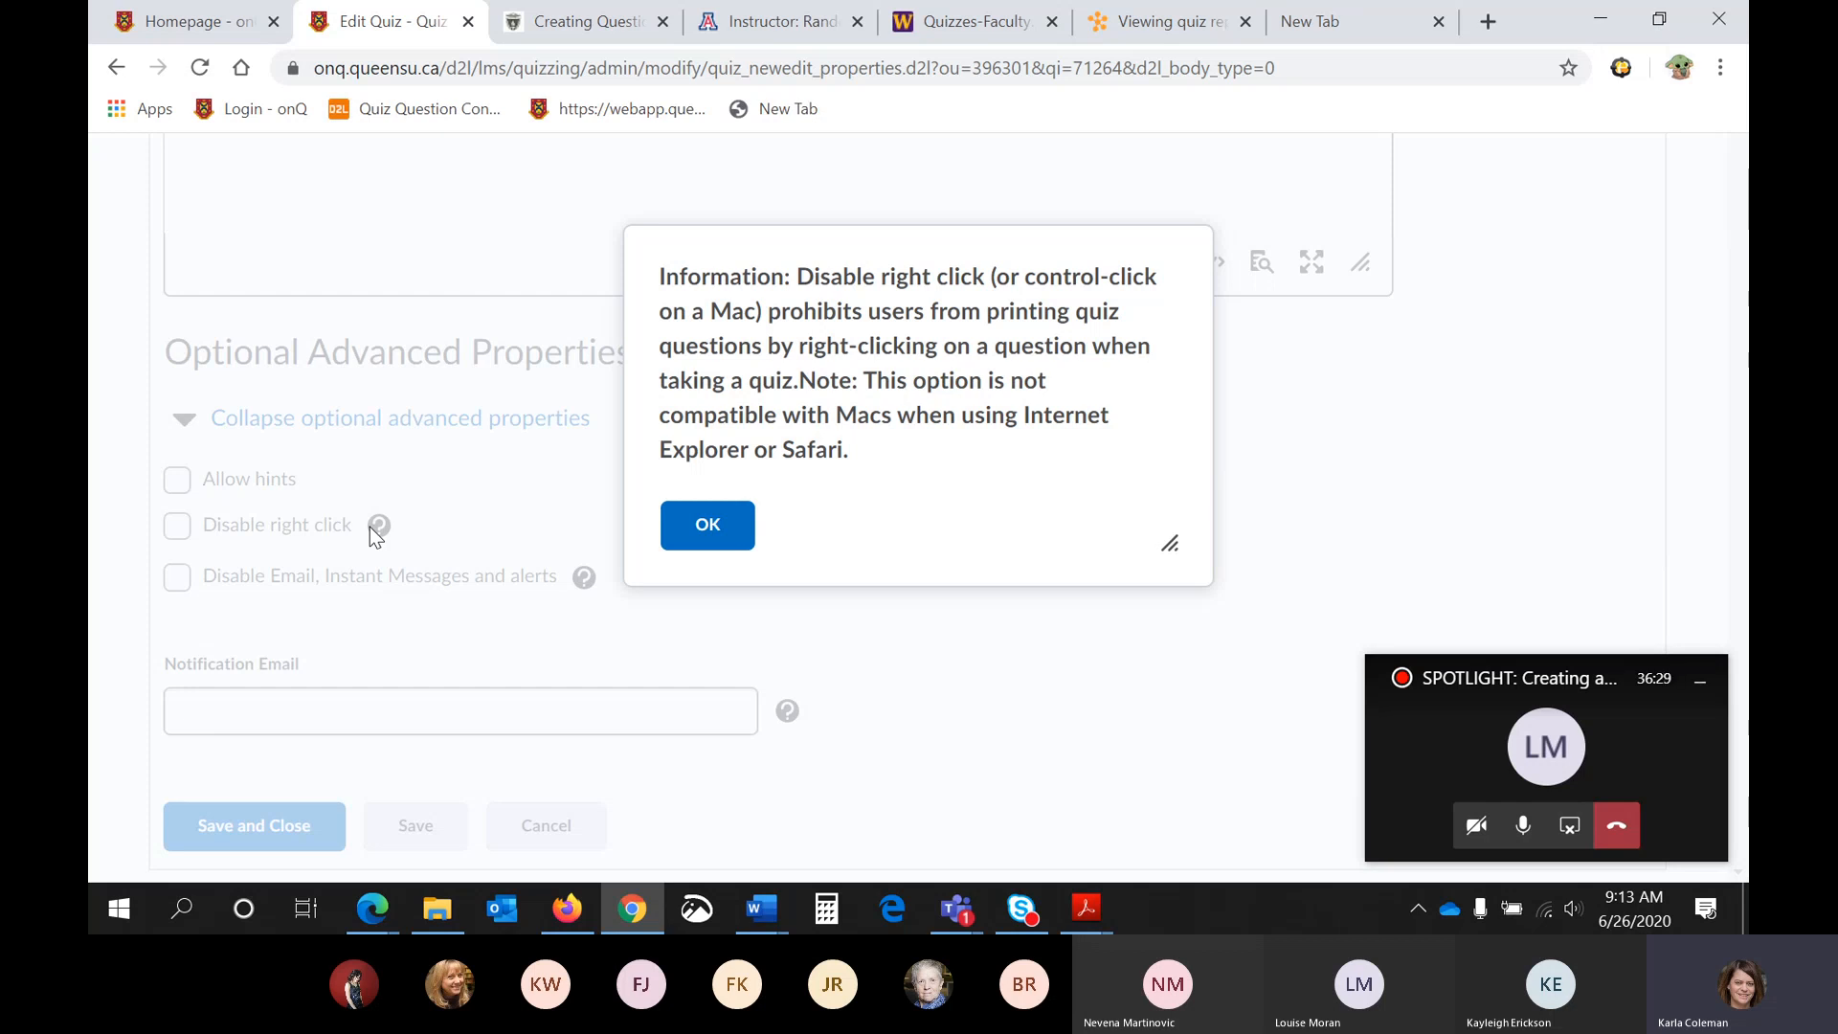
click(724, 538)
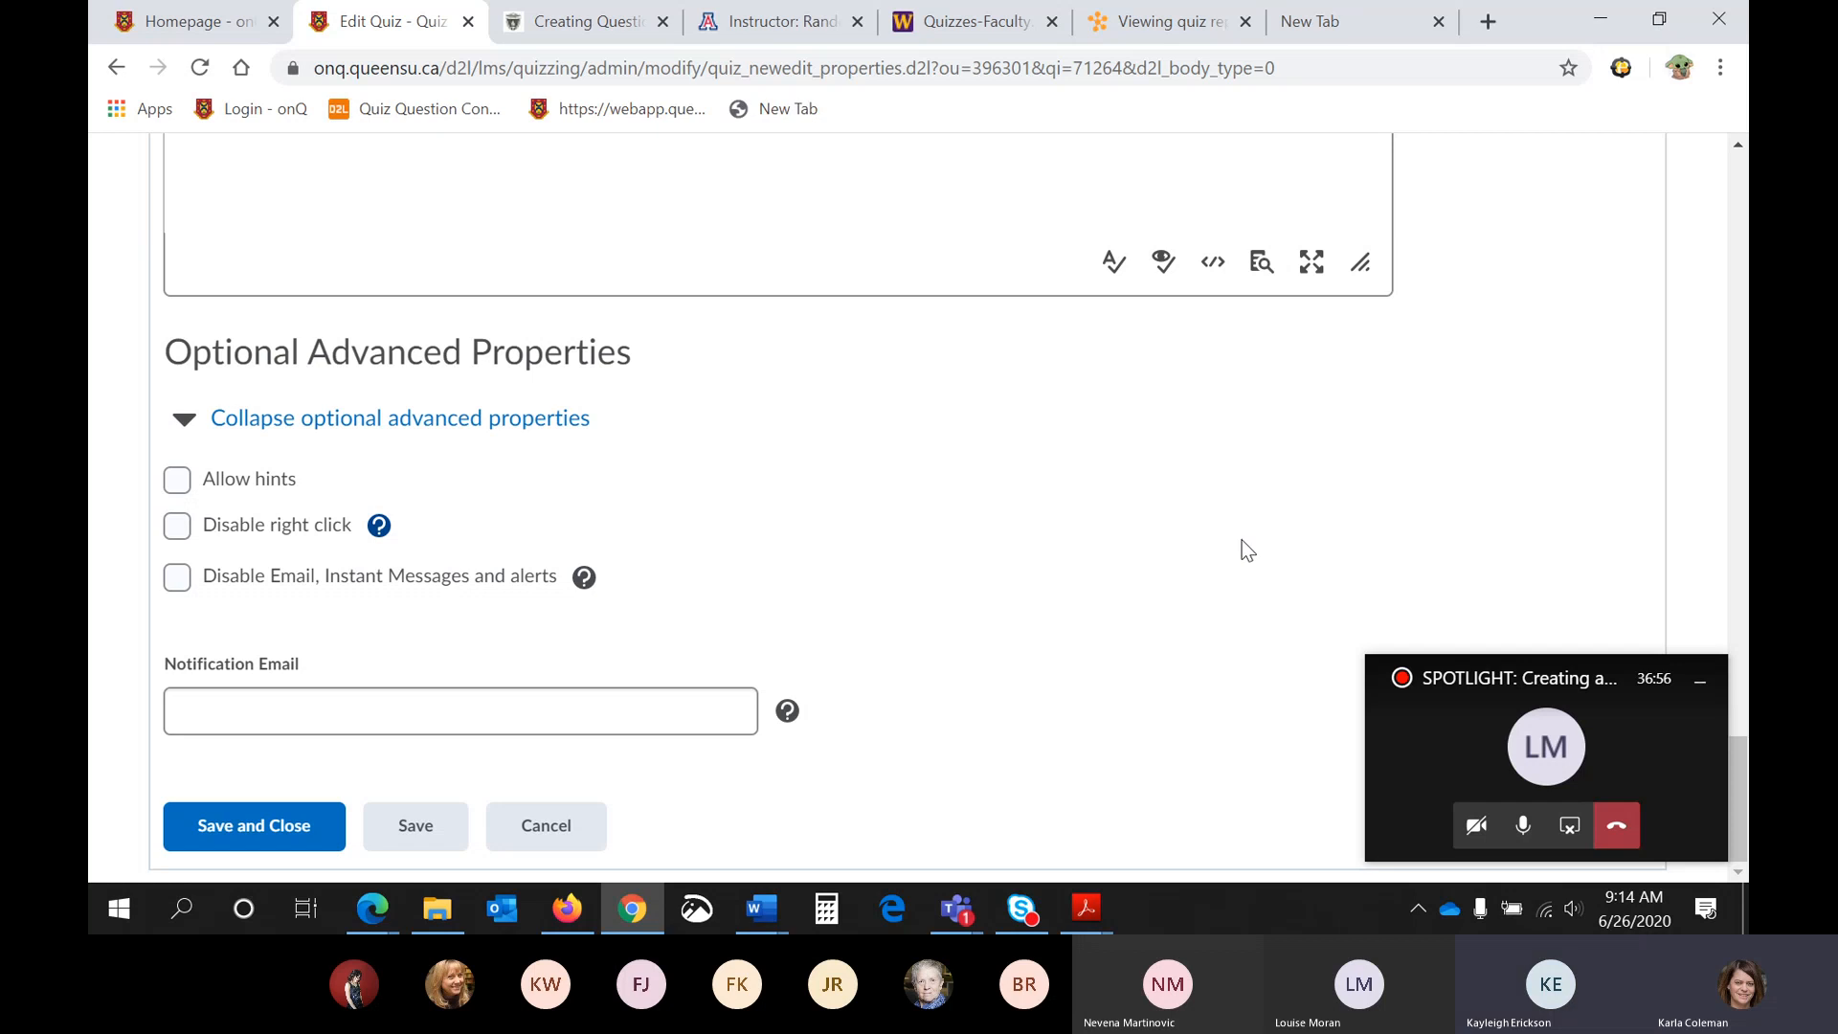
scroll(1245, 540, up, 10)
scroll(1300, 522, up, 10)
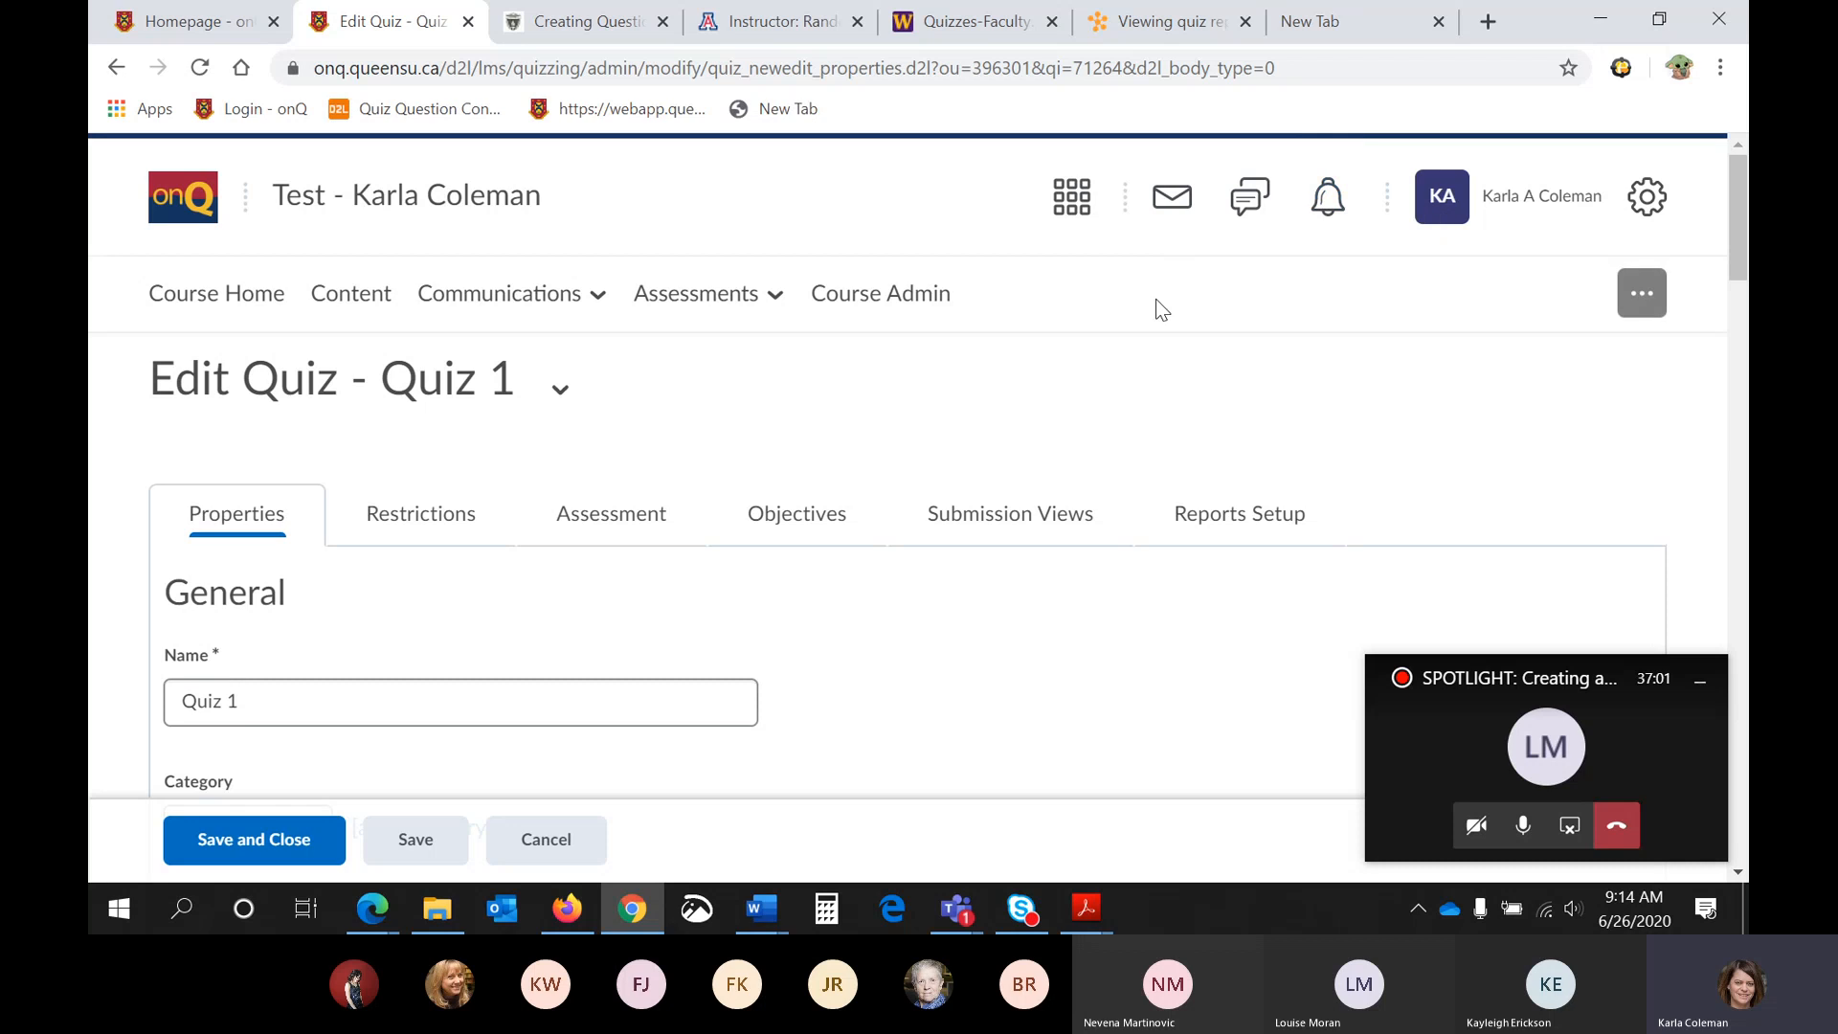
scroll(1156, 291, down, 3)
scroll(1139, 308, down, 15)
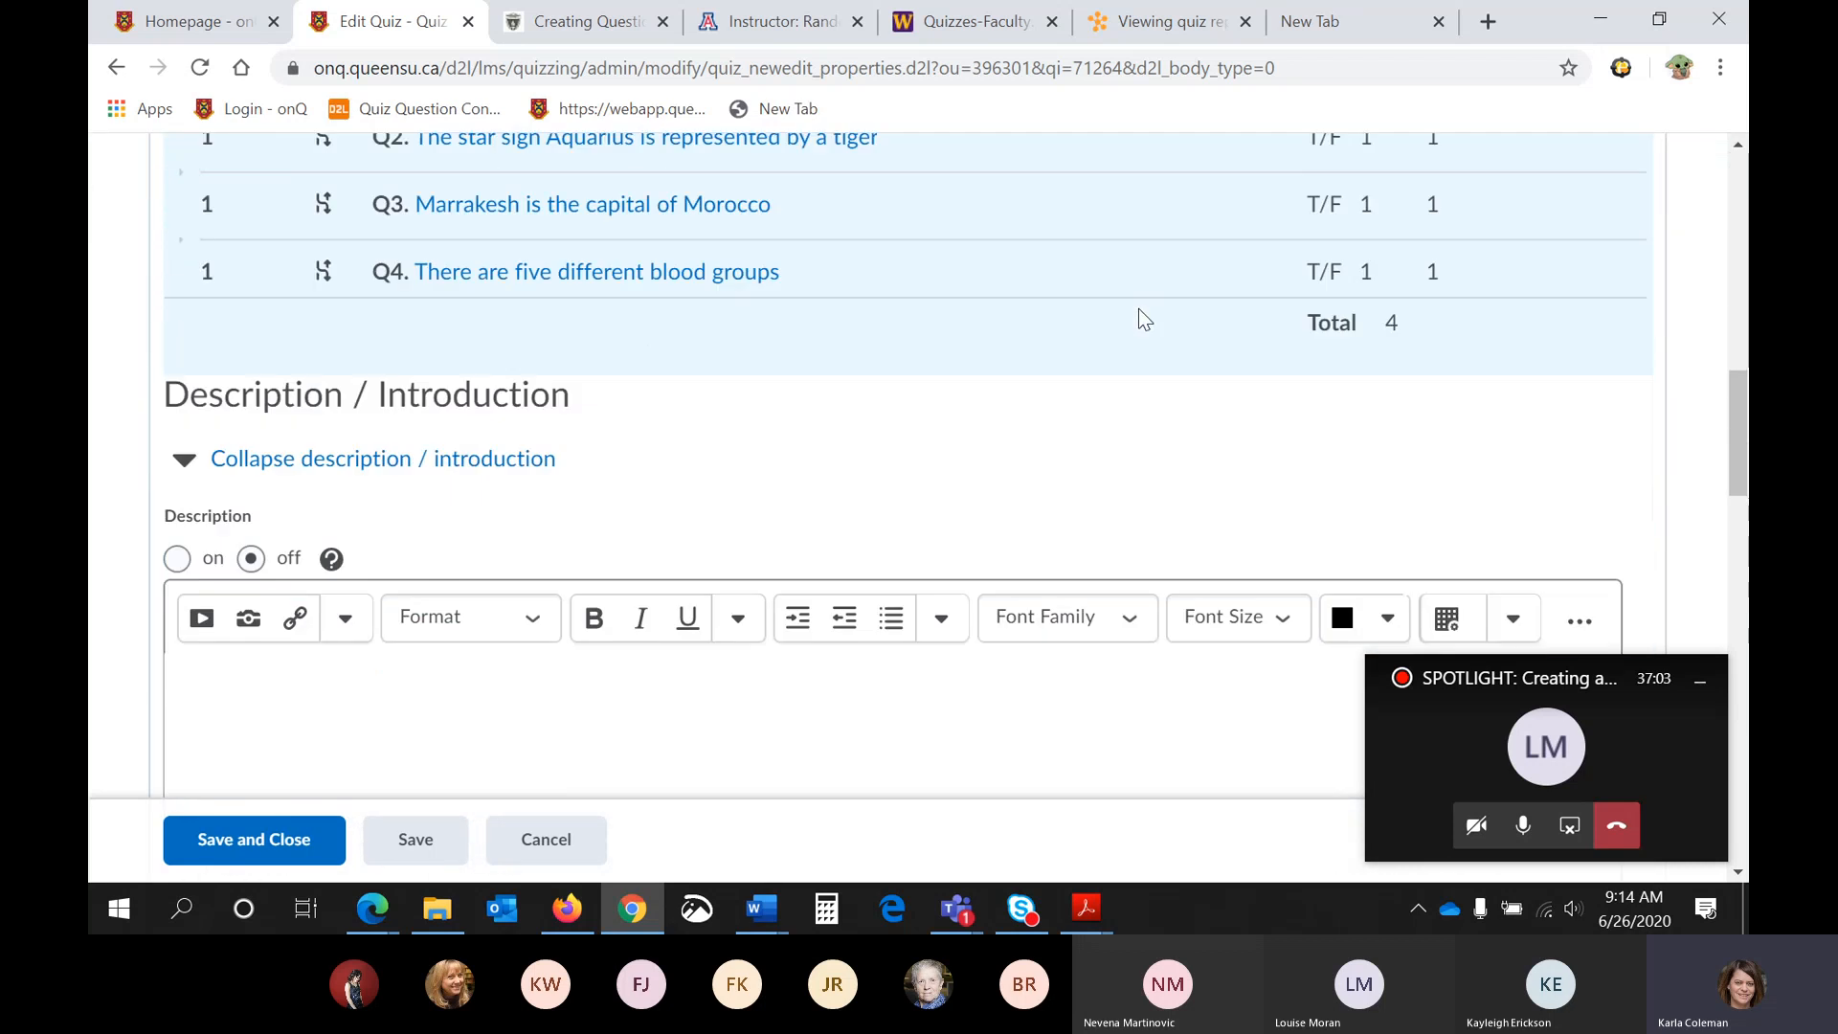
scroll(1139, 308, down, 8)
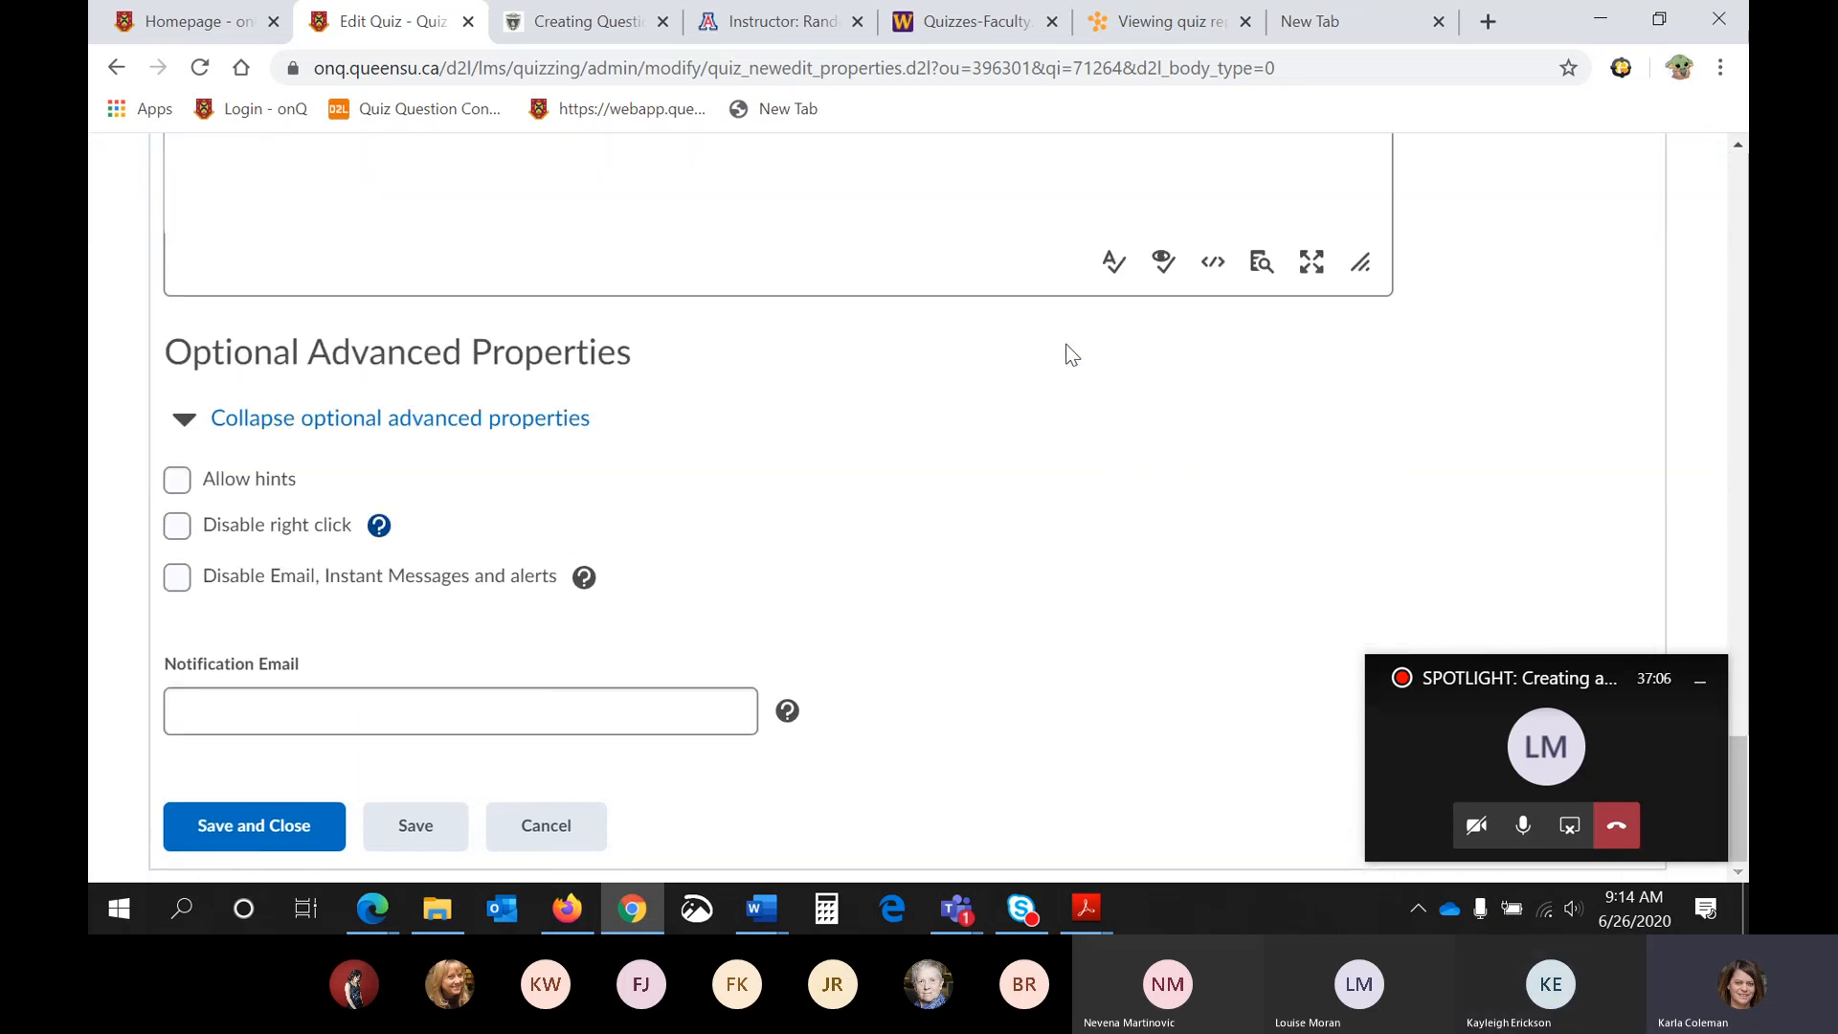
click(407, 691)
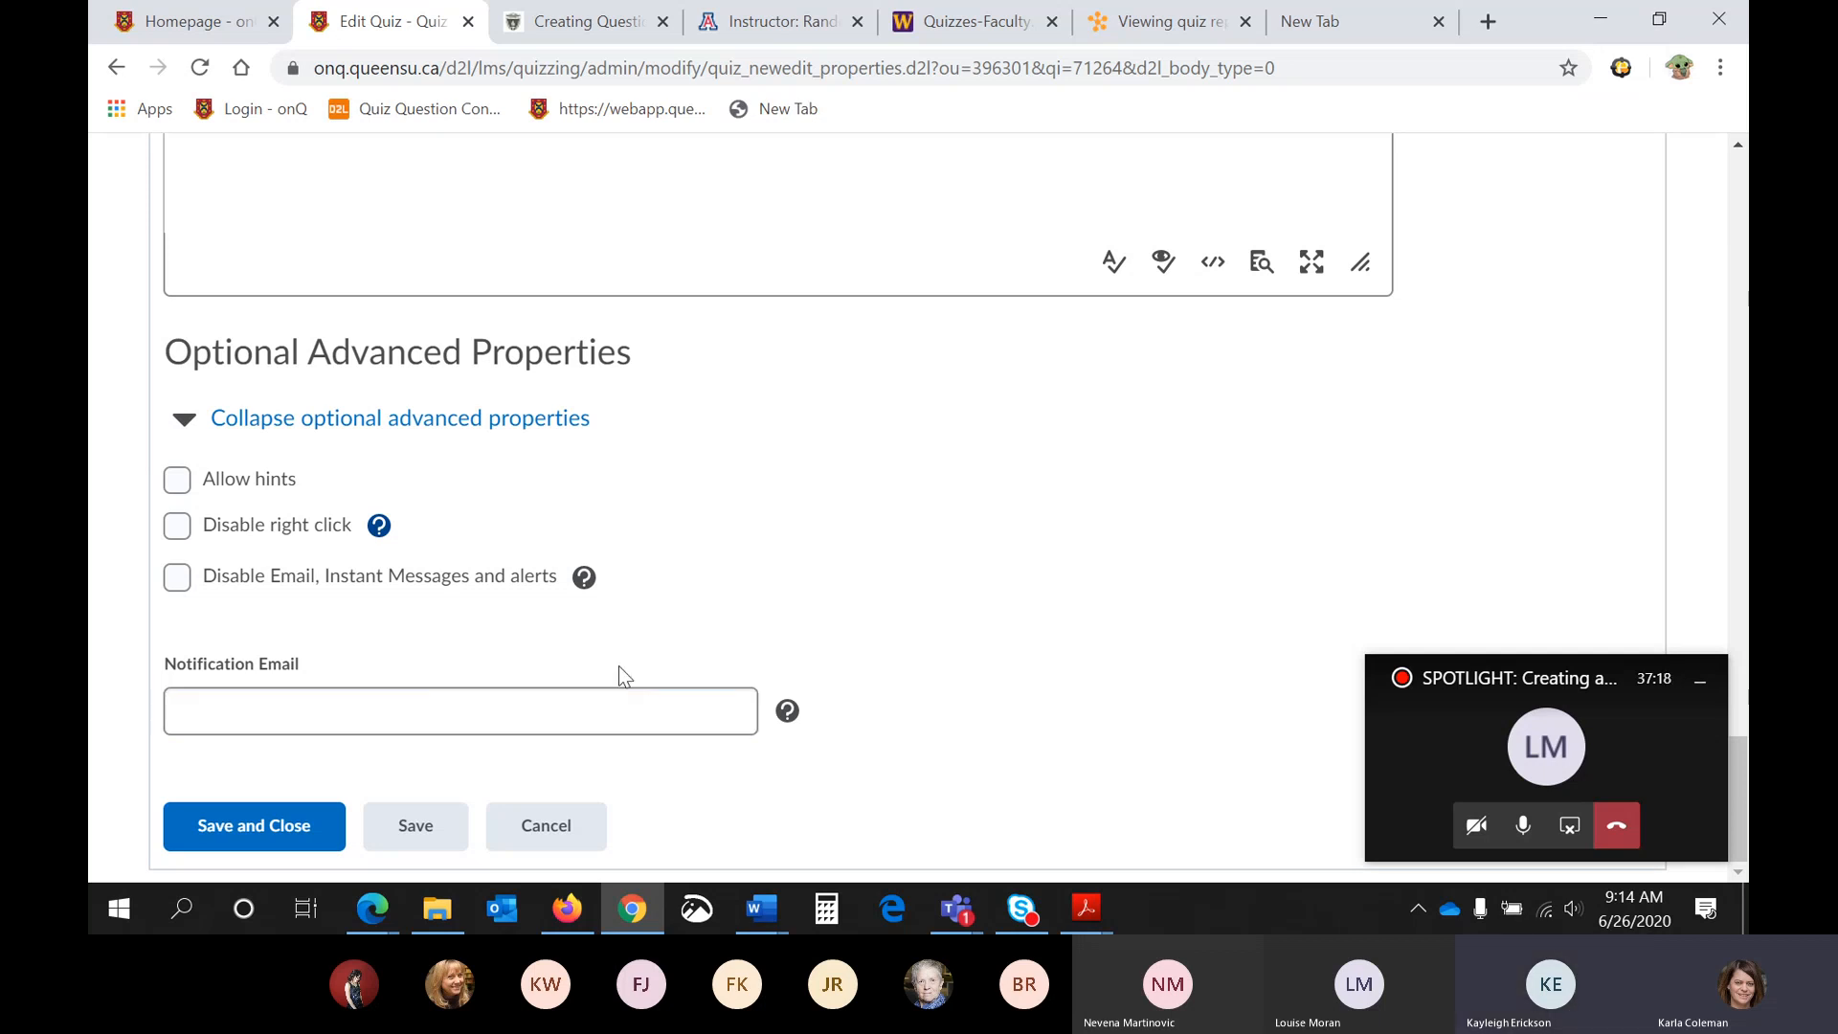
- Open the restrictions for Quiz 1 and review its visibility and date settings
scroll(619, 664, up, 1)
scroll(620, 670, up, 10)
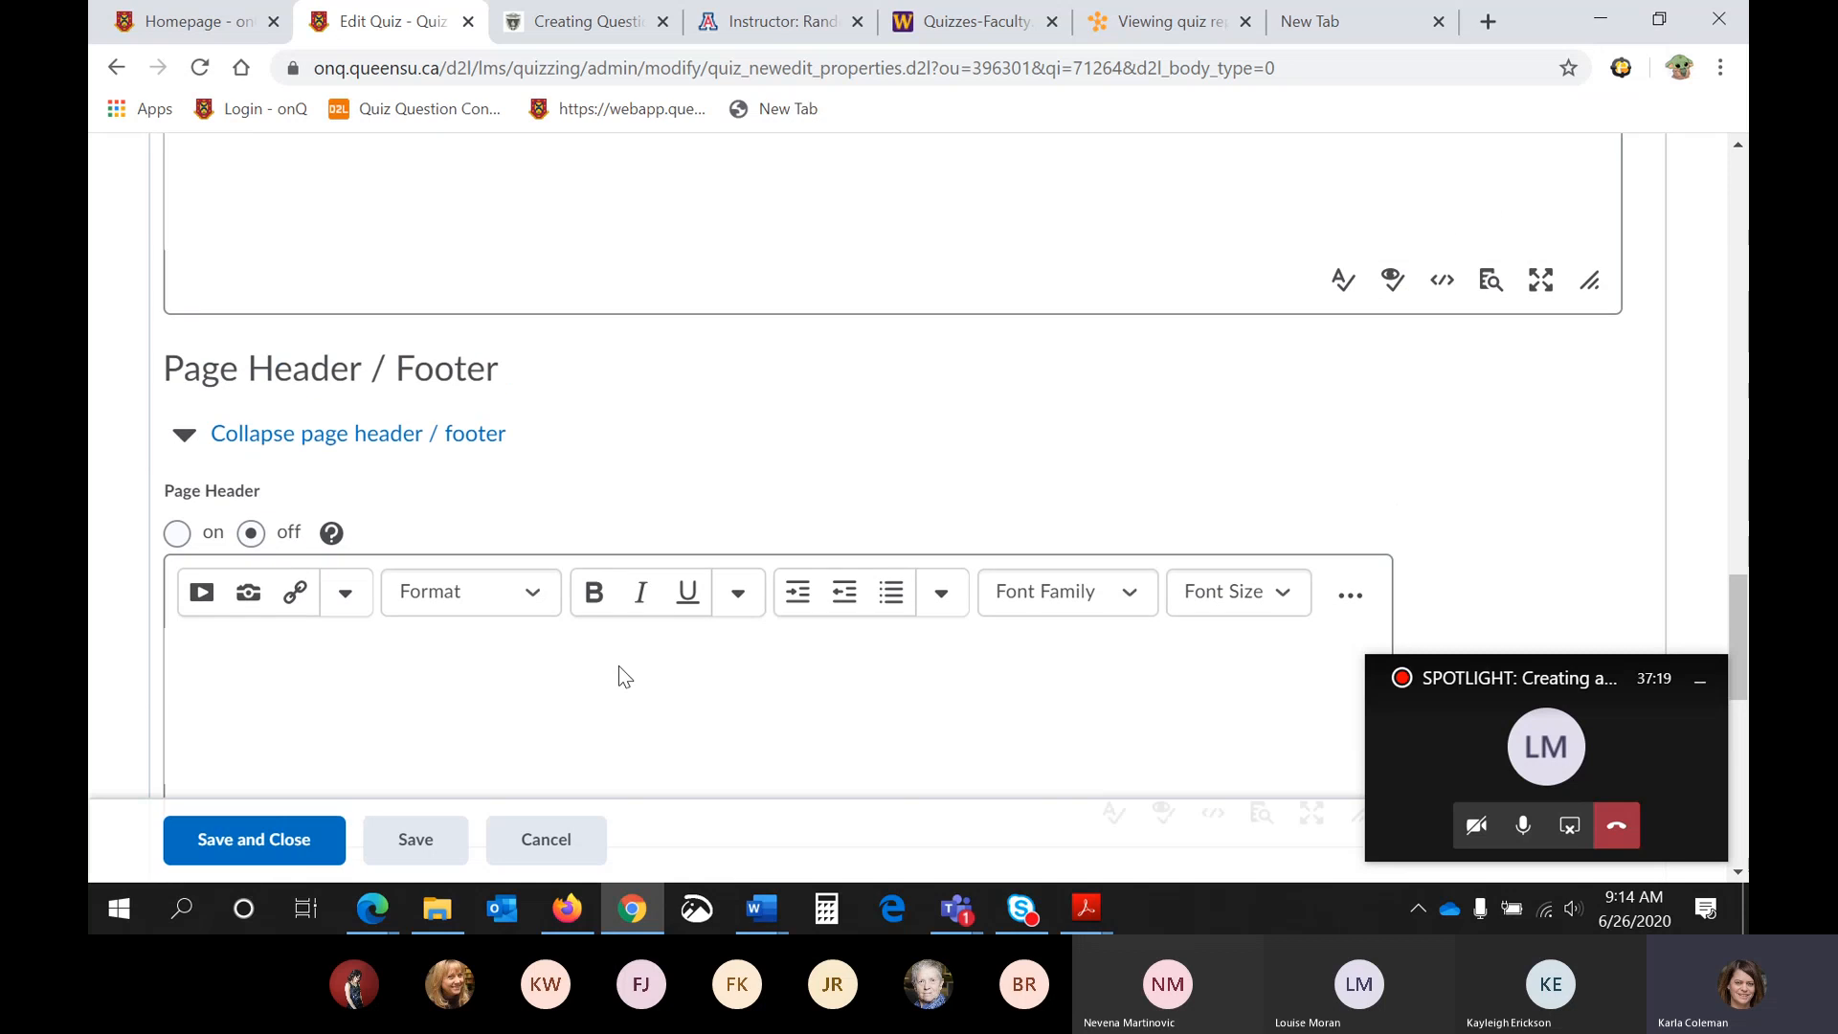
scroll(620, 670, up, 15)
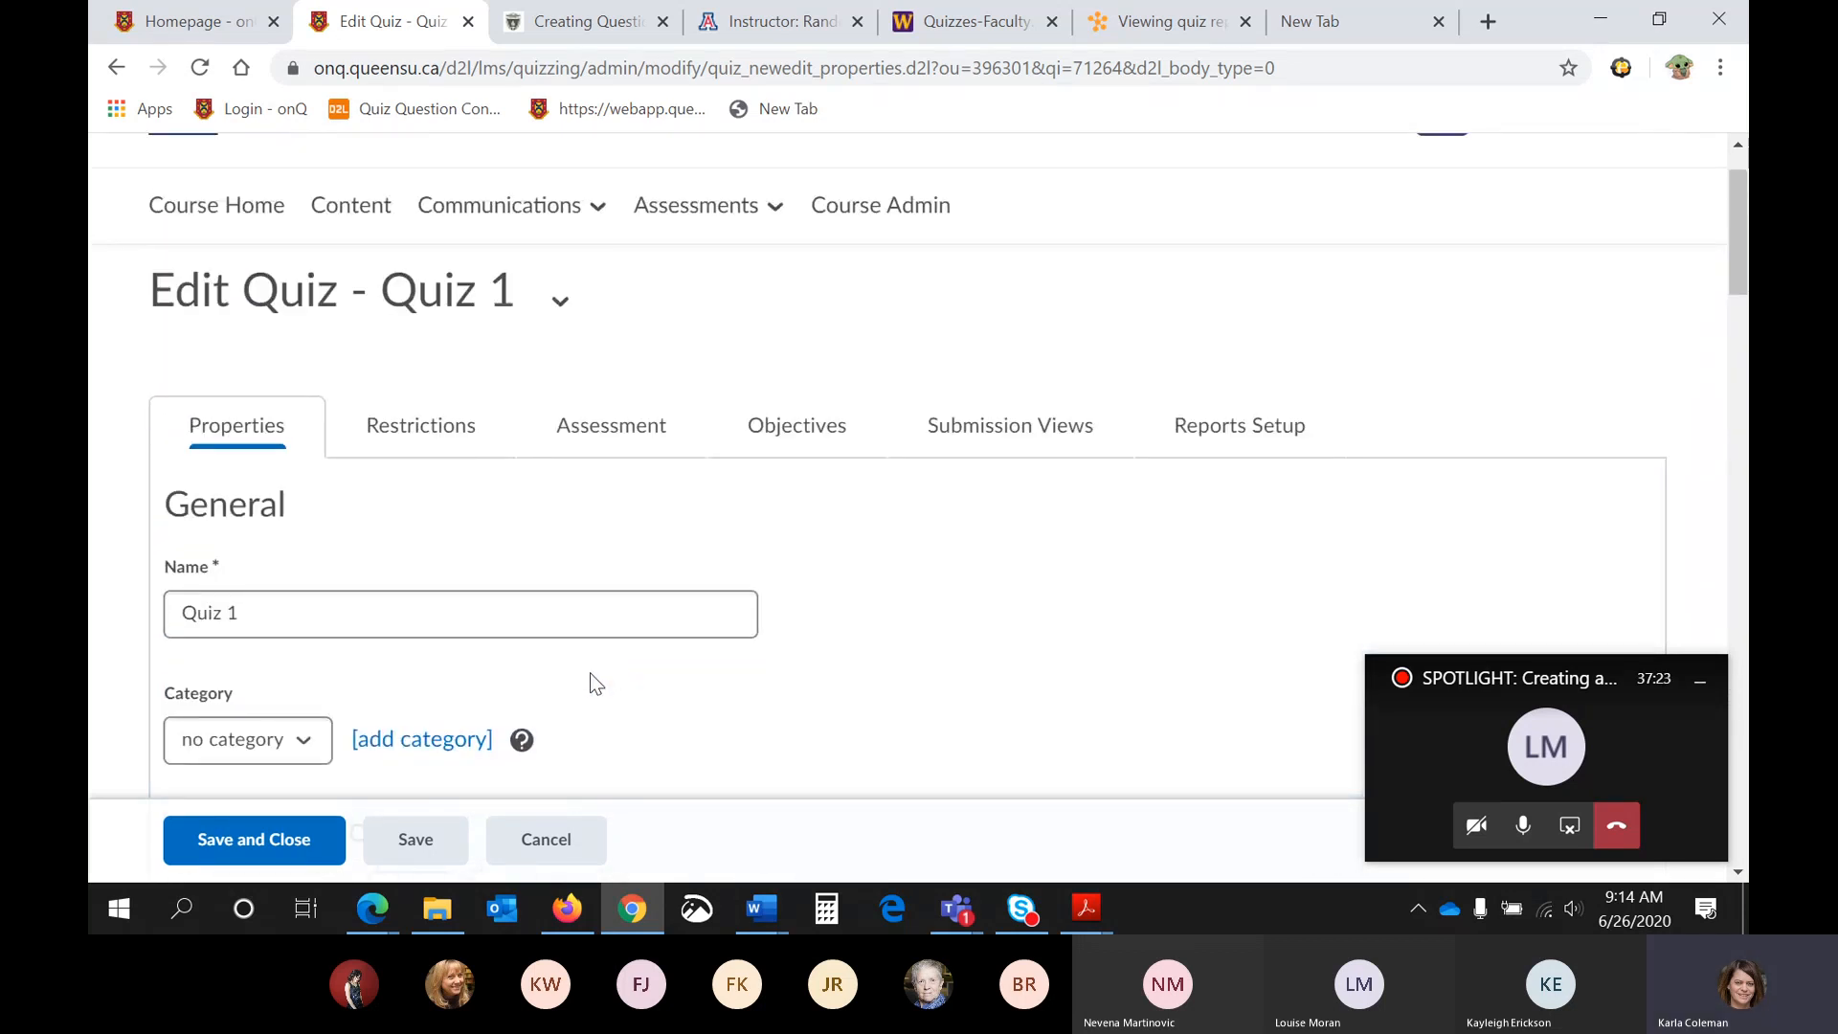
click(421, 438)
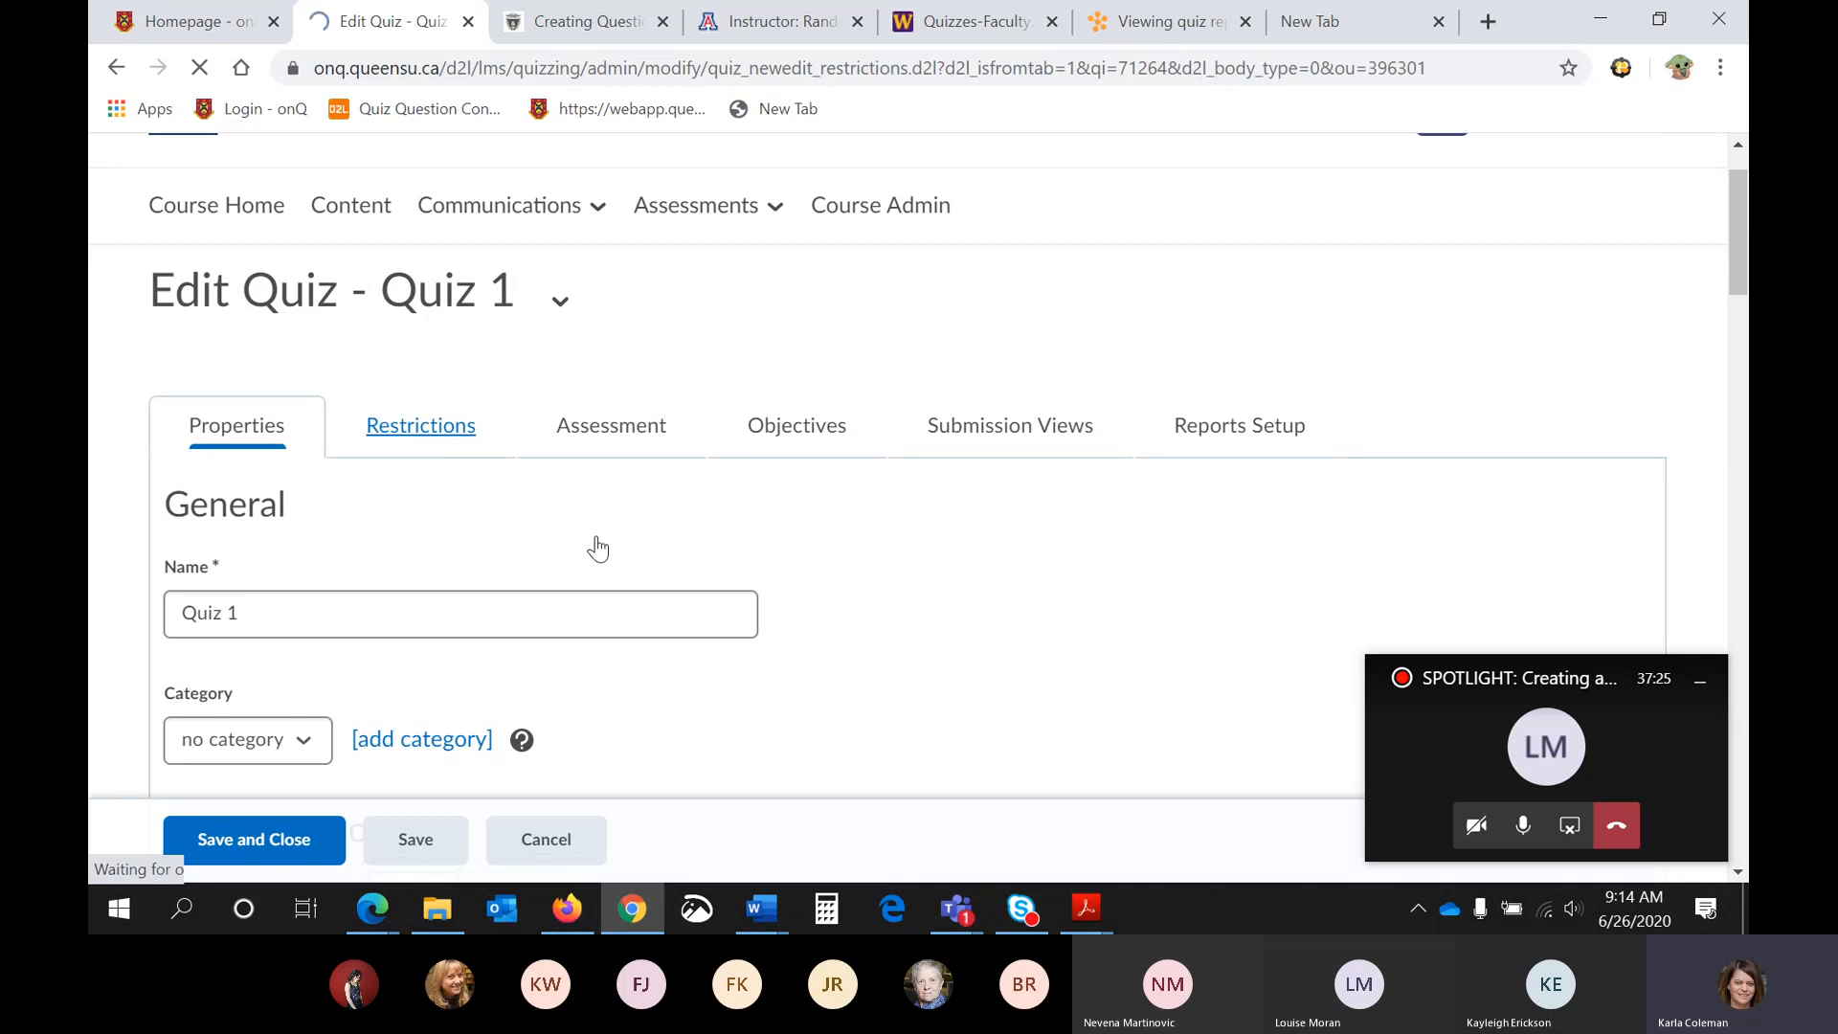
scroll(905, 574, down, 4)
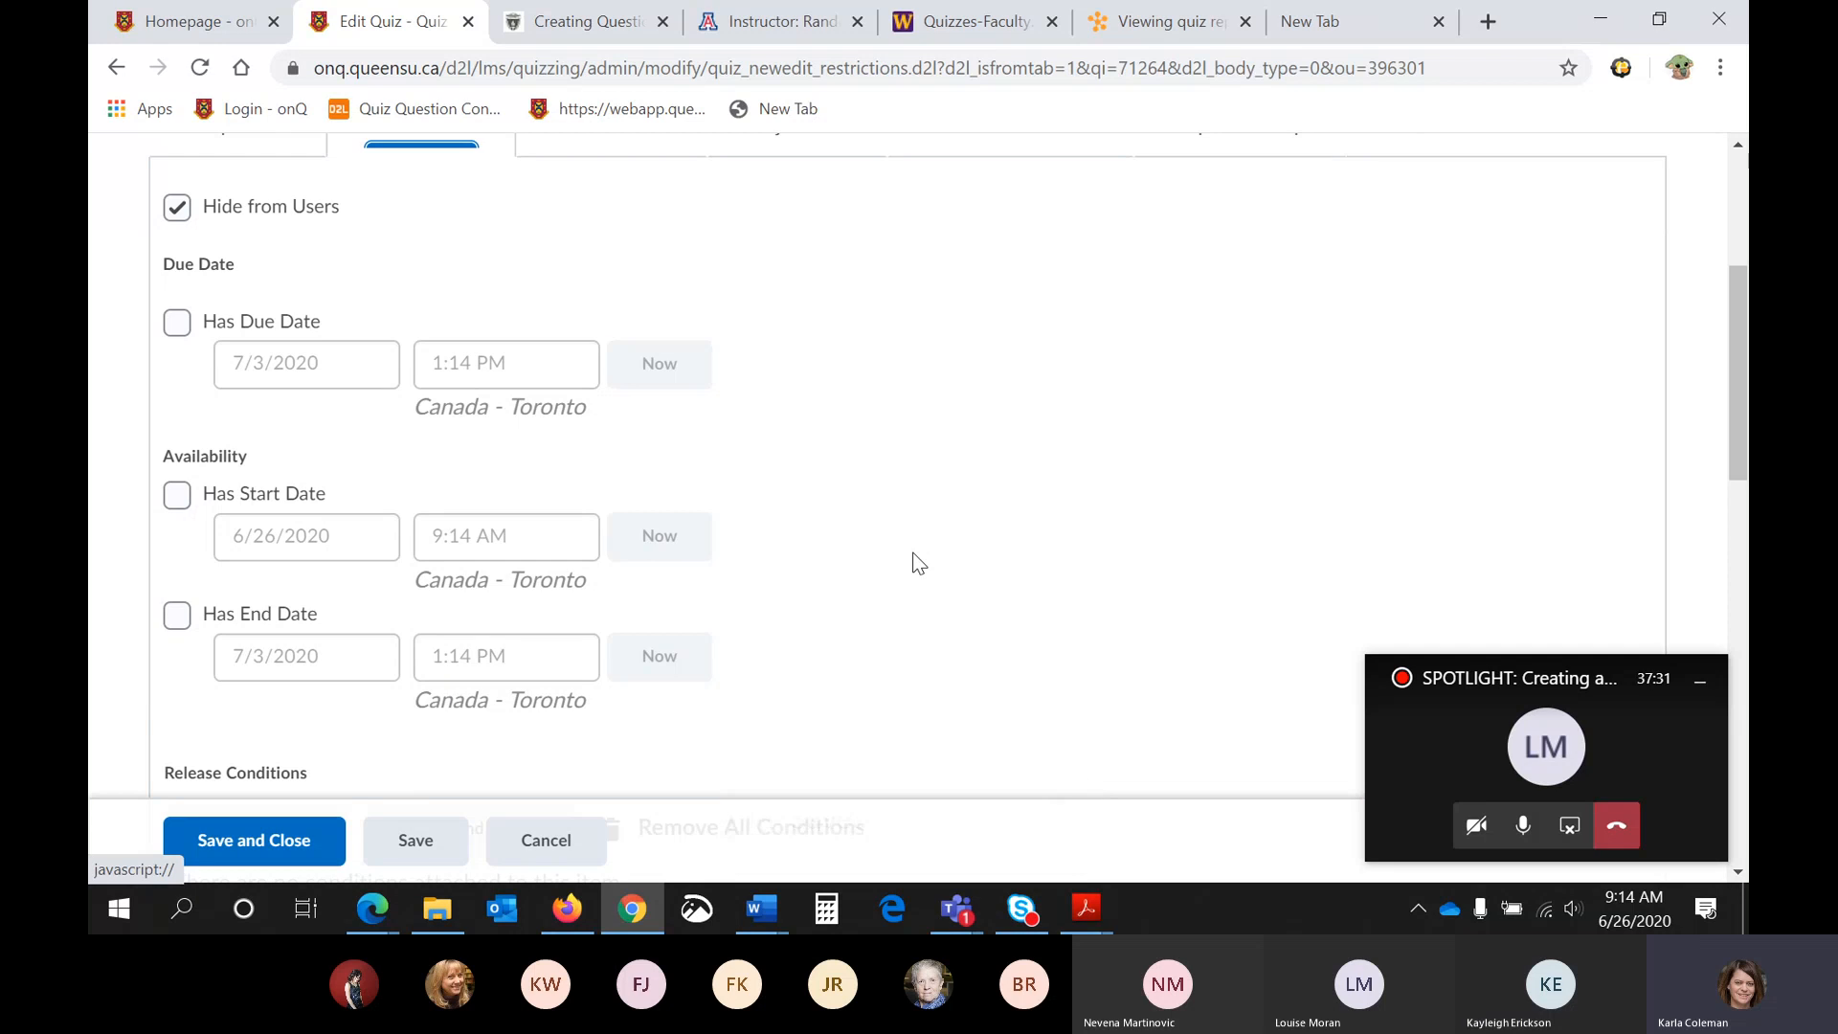
scroll(913, 563, up, 1)
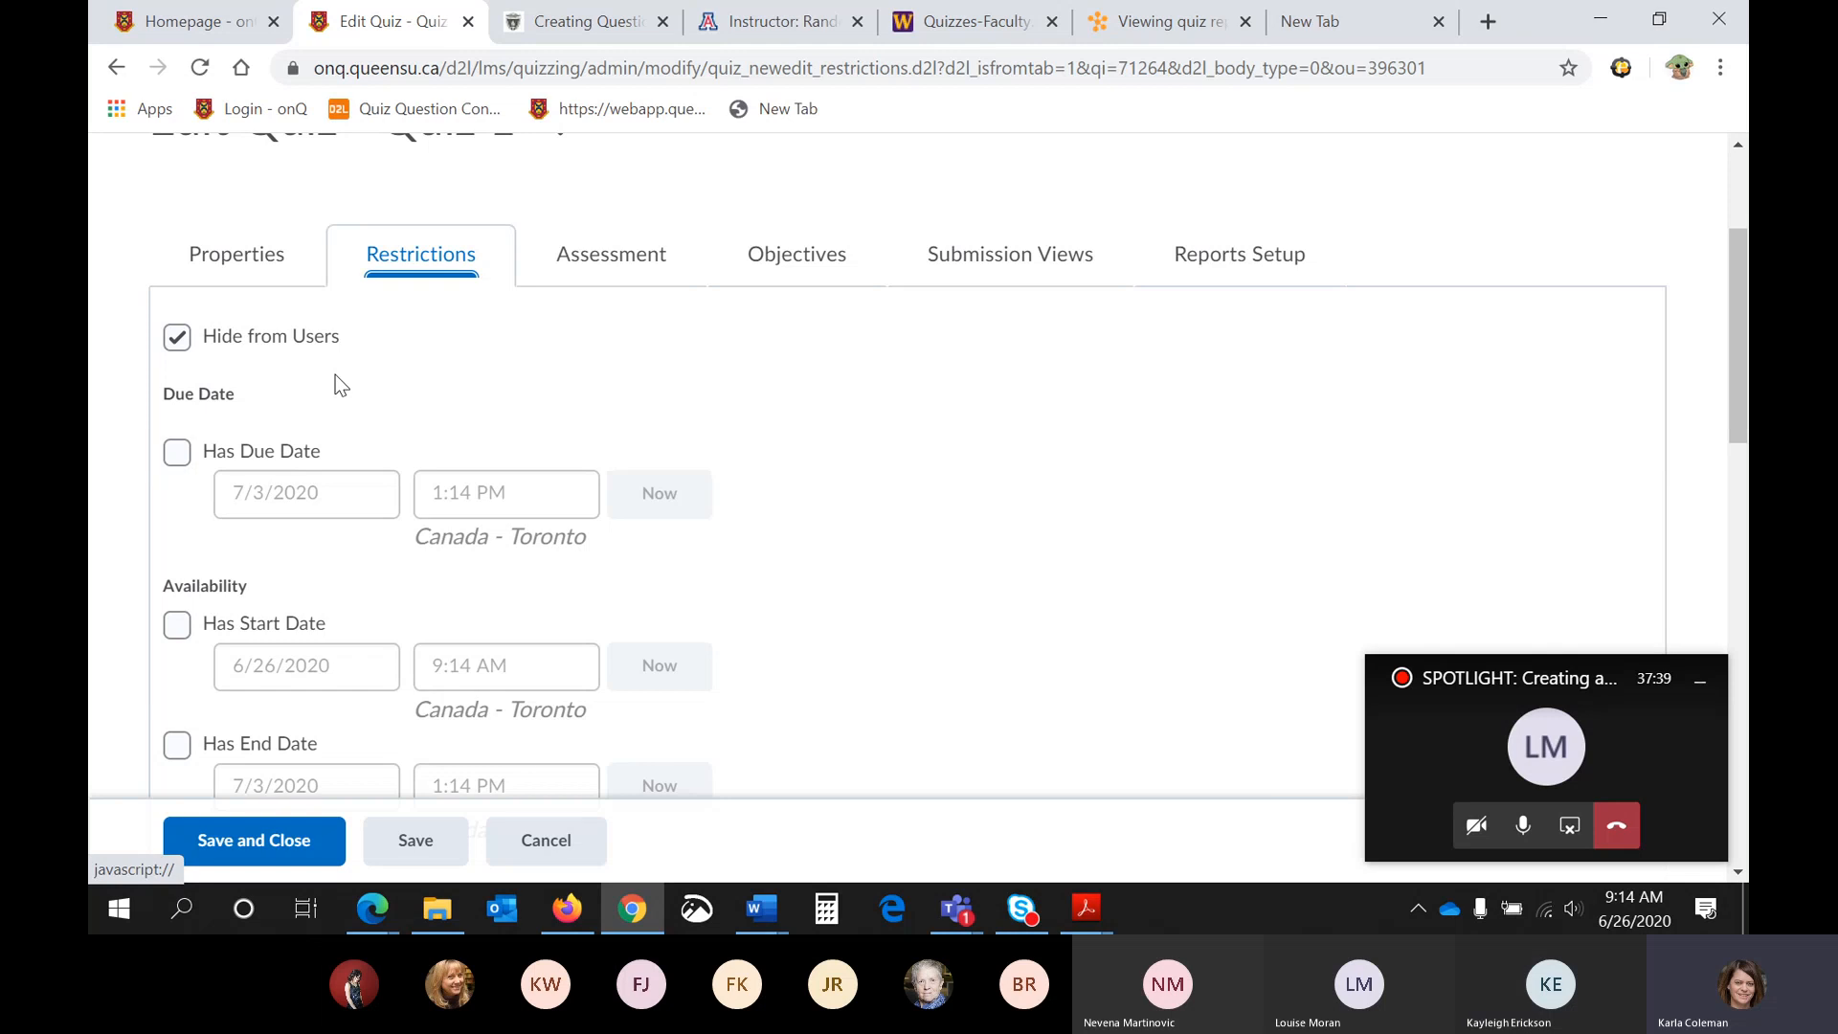
- Turn on the quiz's availability start date of 6/26/2020 at 9:14 AM and end date of 7/3/2020 at 1:14 PM
scroll(336, 381, down, 1)
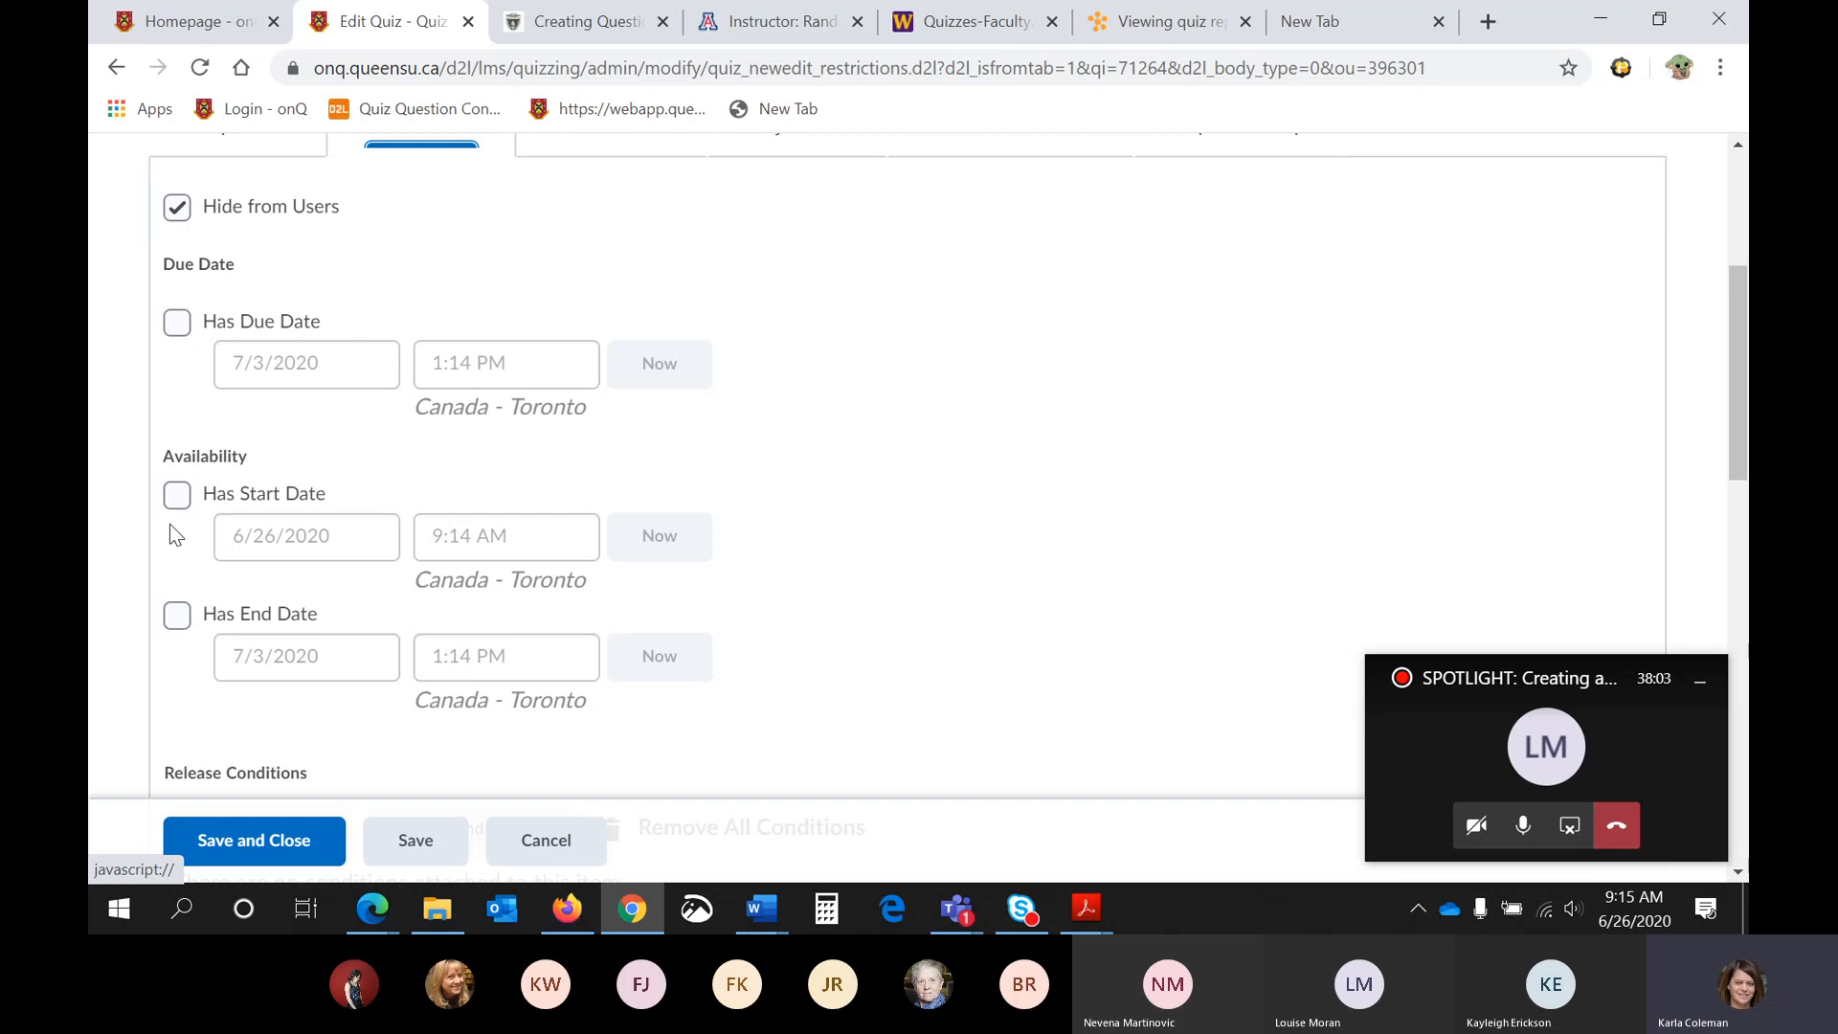
click(179, 495)
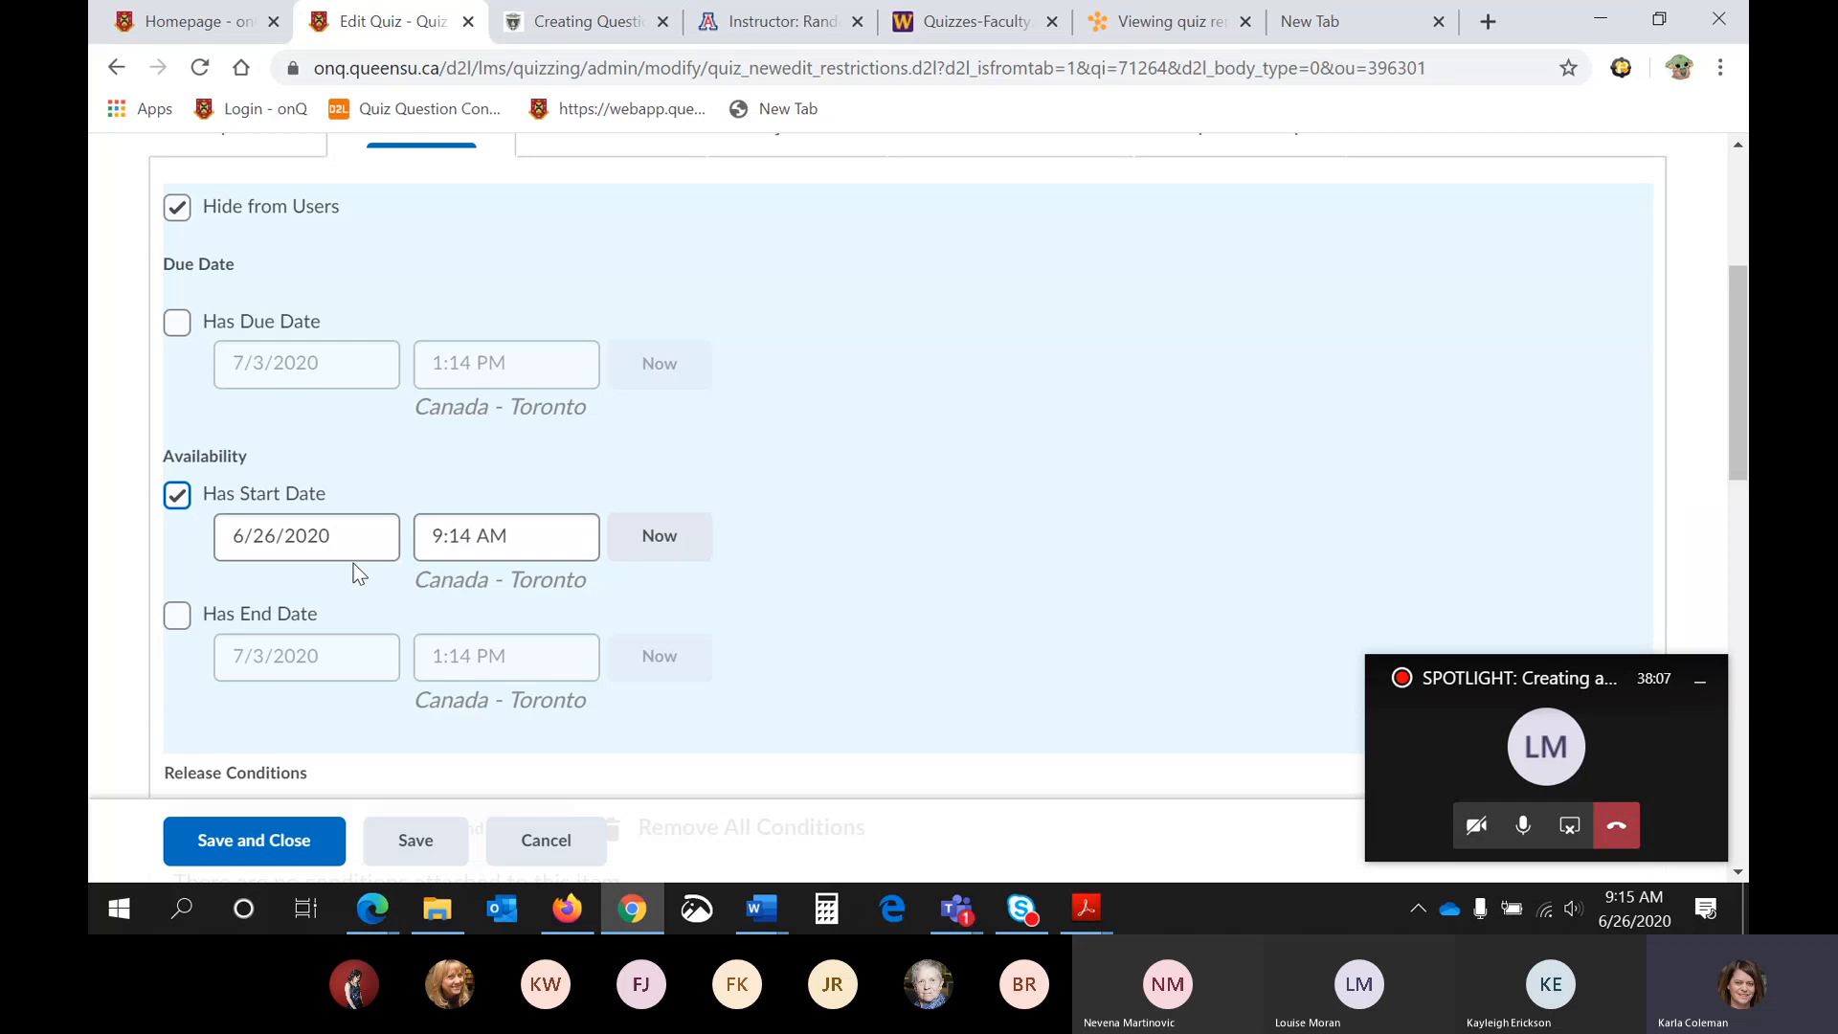
click(177, 616)
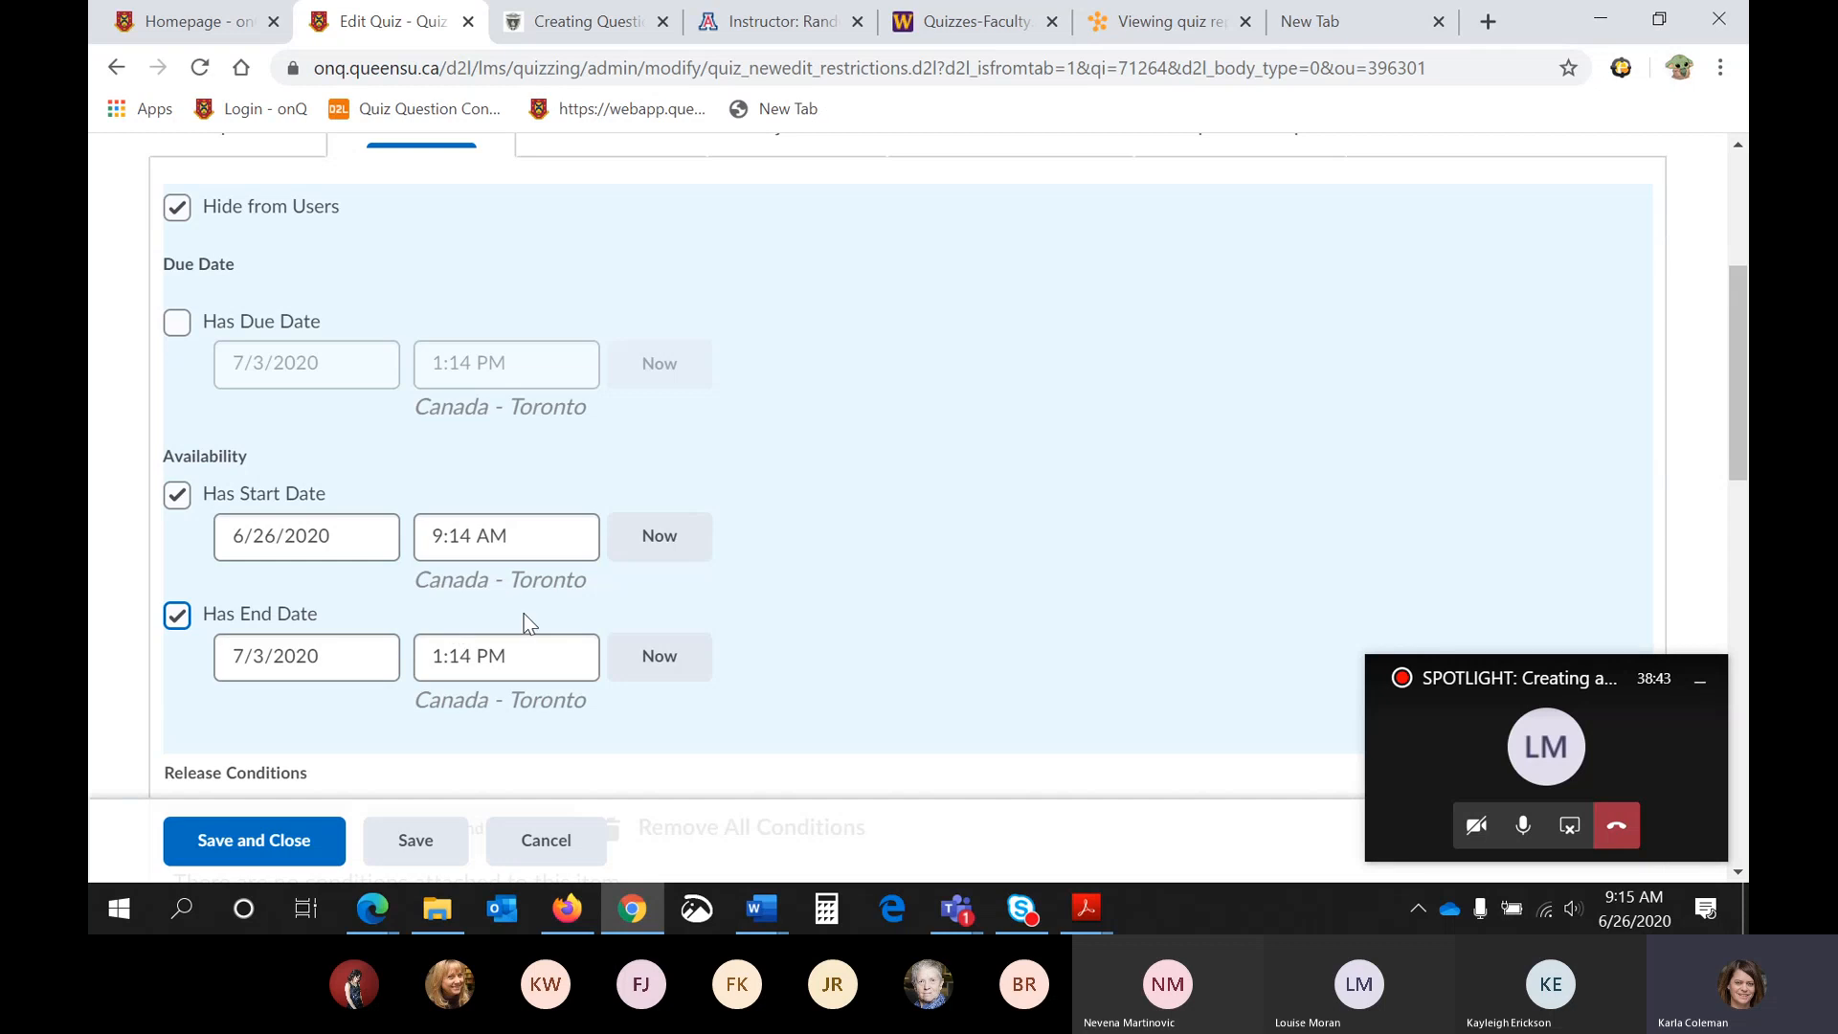
scroll(919, 565, down, 1)
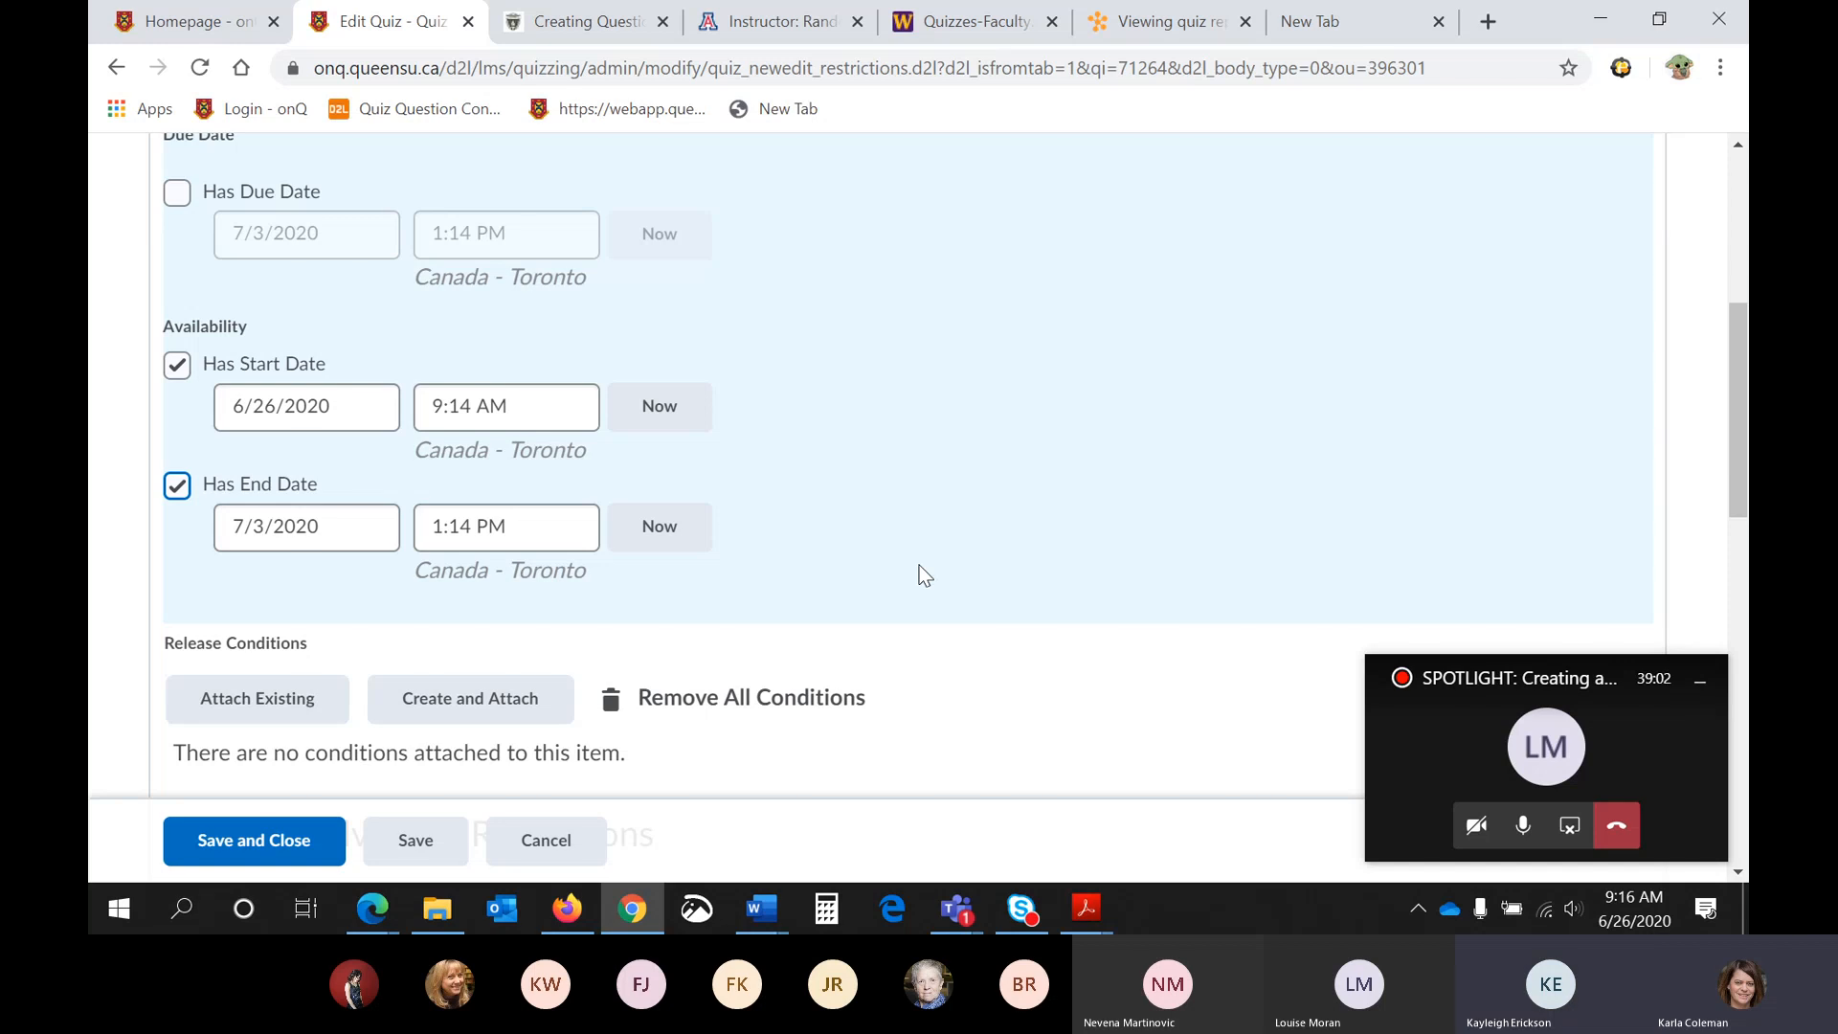
click(314, 522)
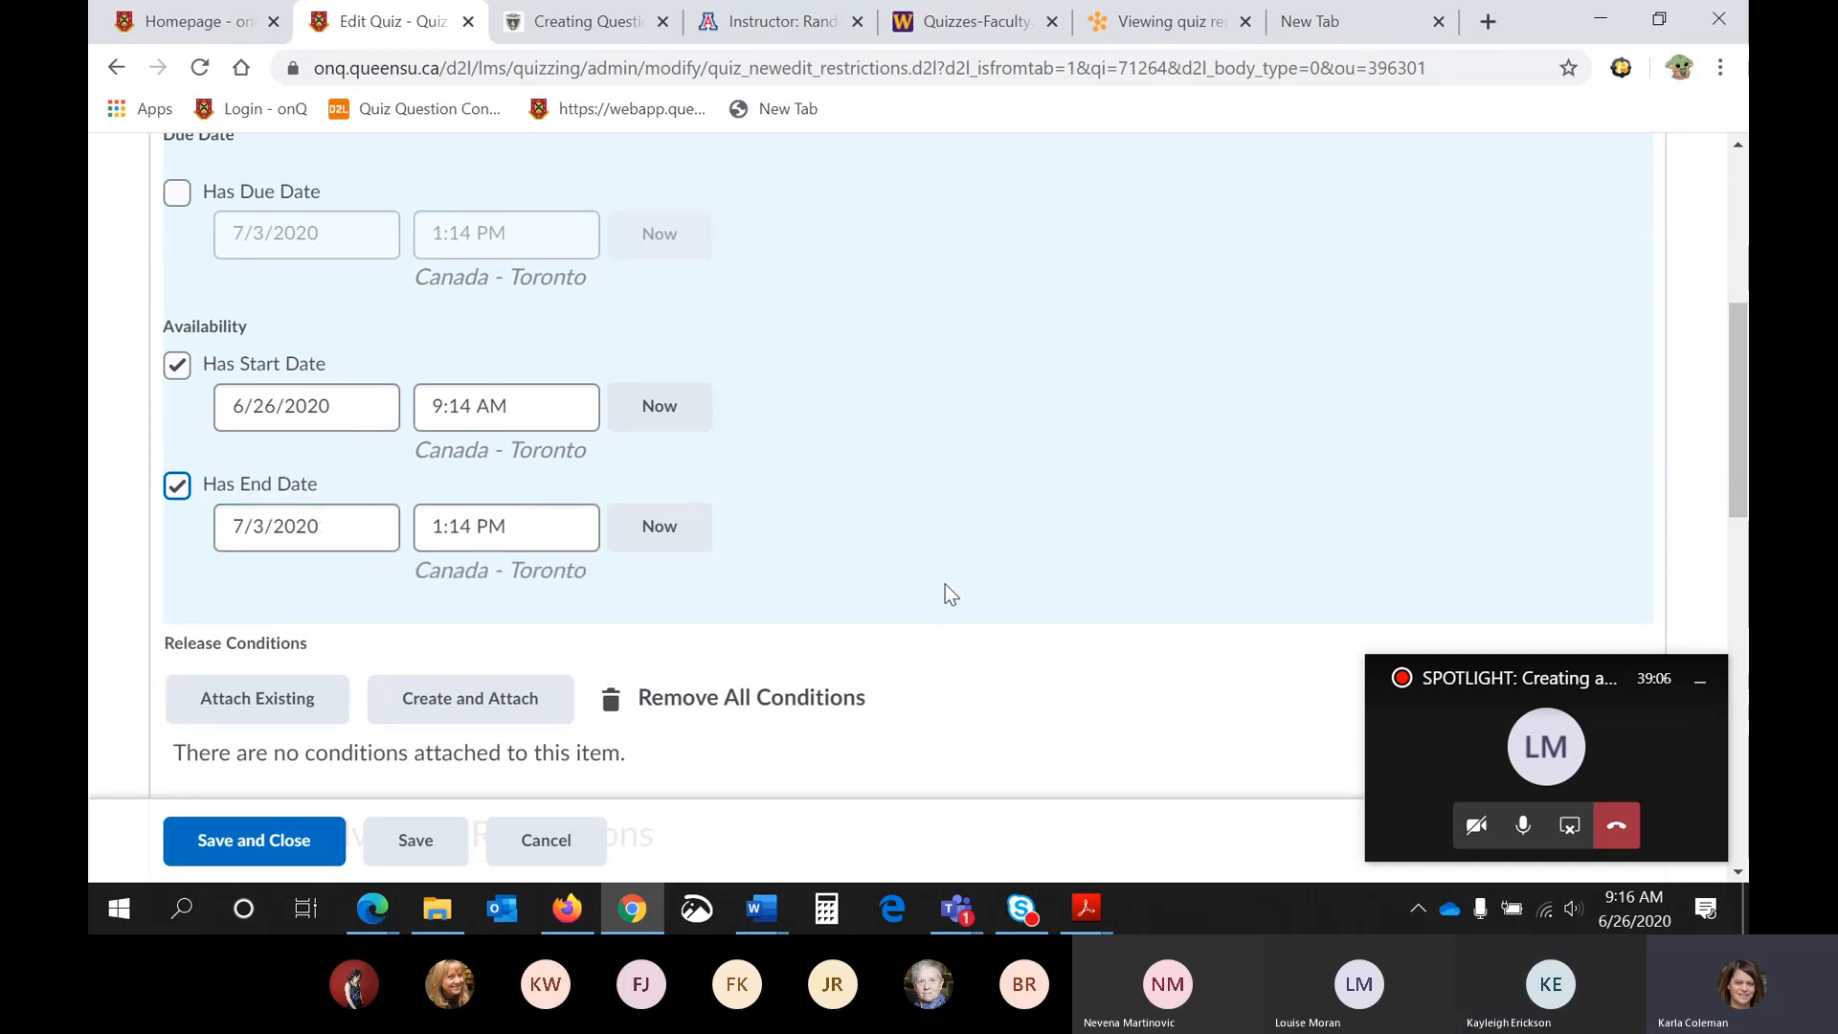
- Examine the quiz's release conditions, optional password and IP restrictions, and recommended time limit settings
scroll(946, 584, down, 1)
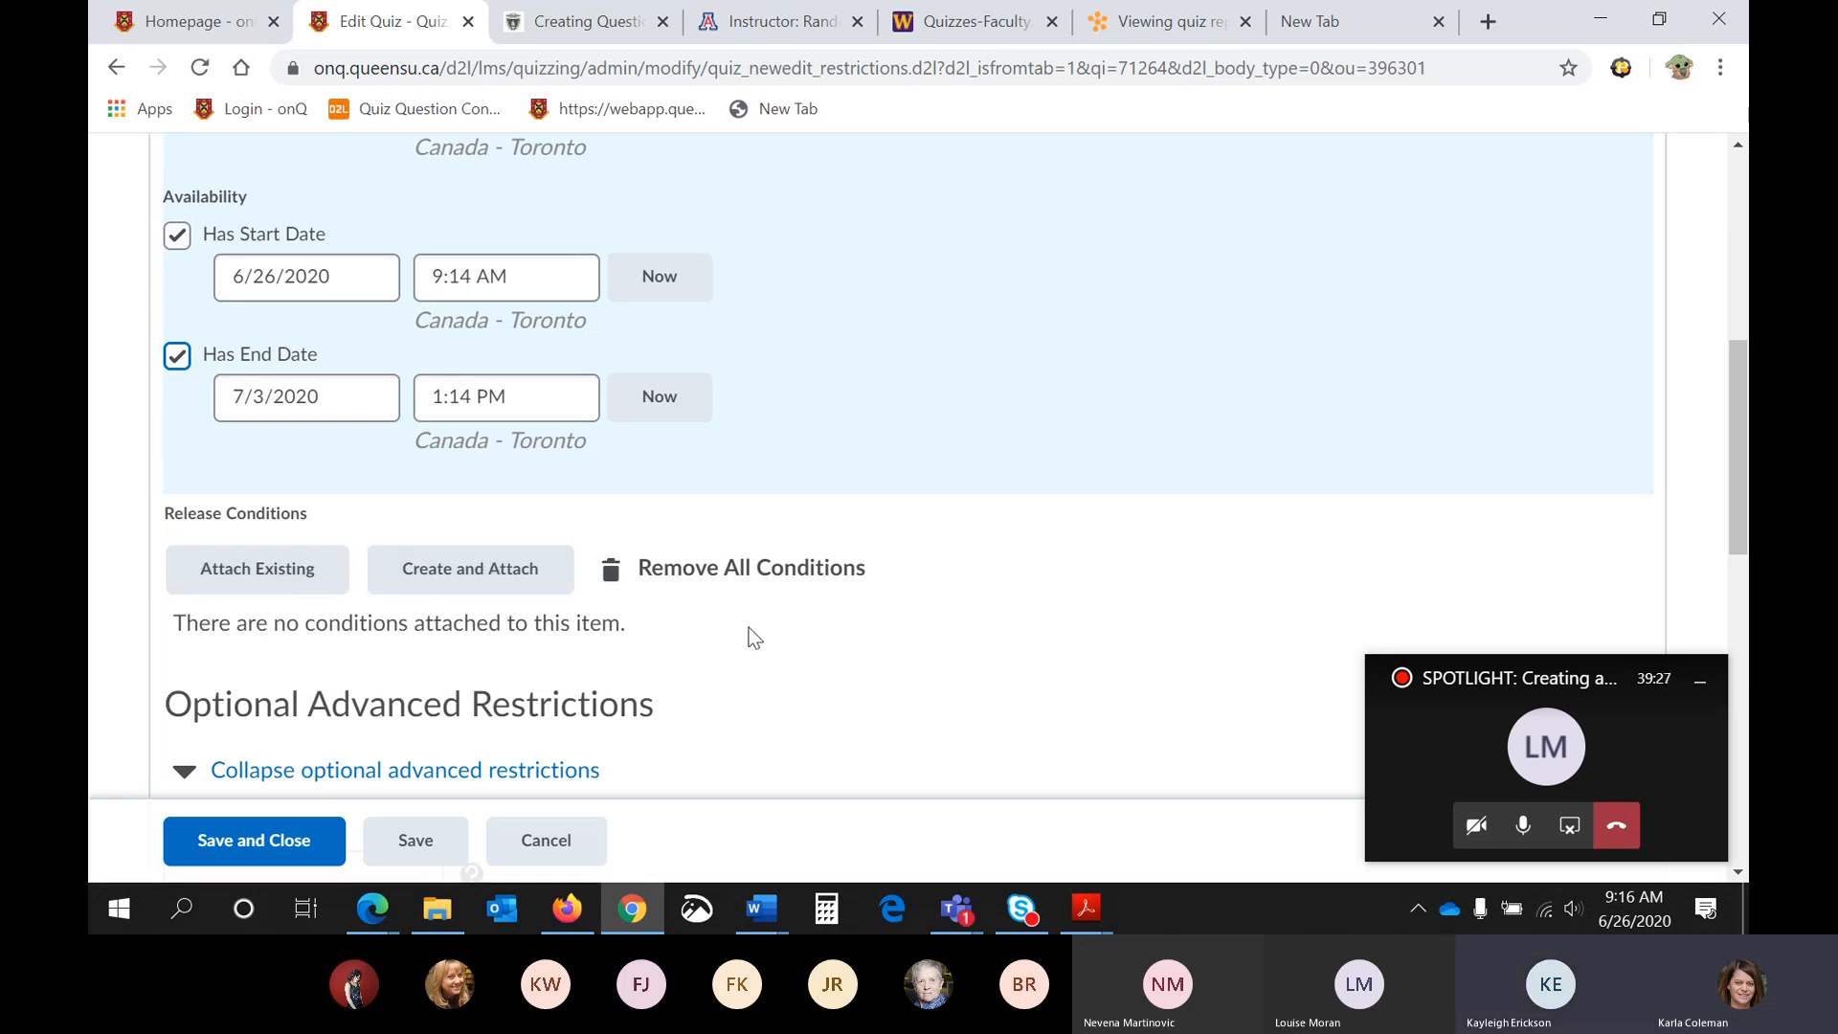
scroll(749, 636, down, 3)
scroll(742, 627, down, 1)
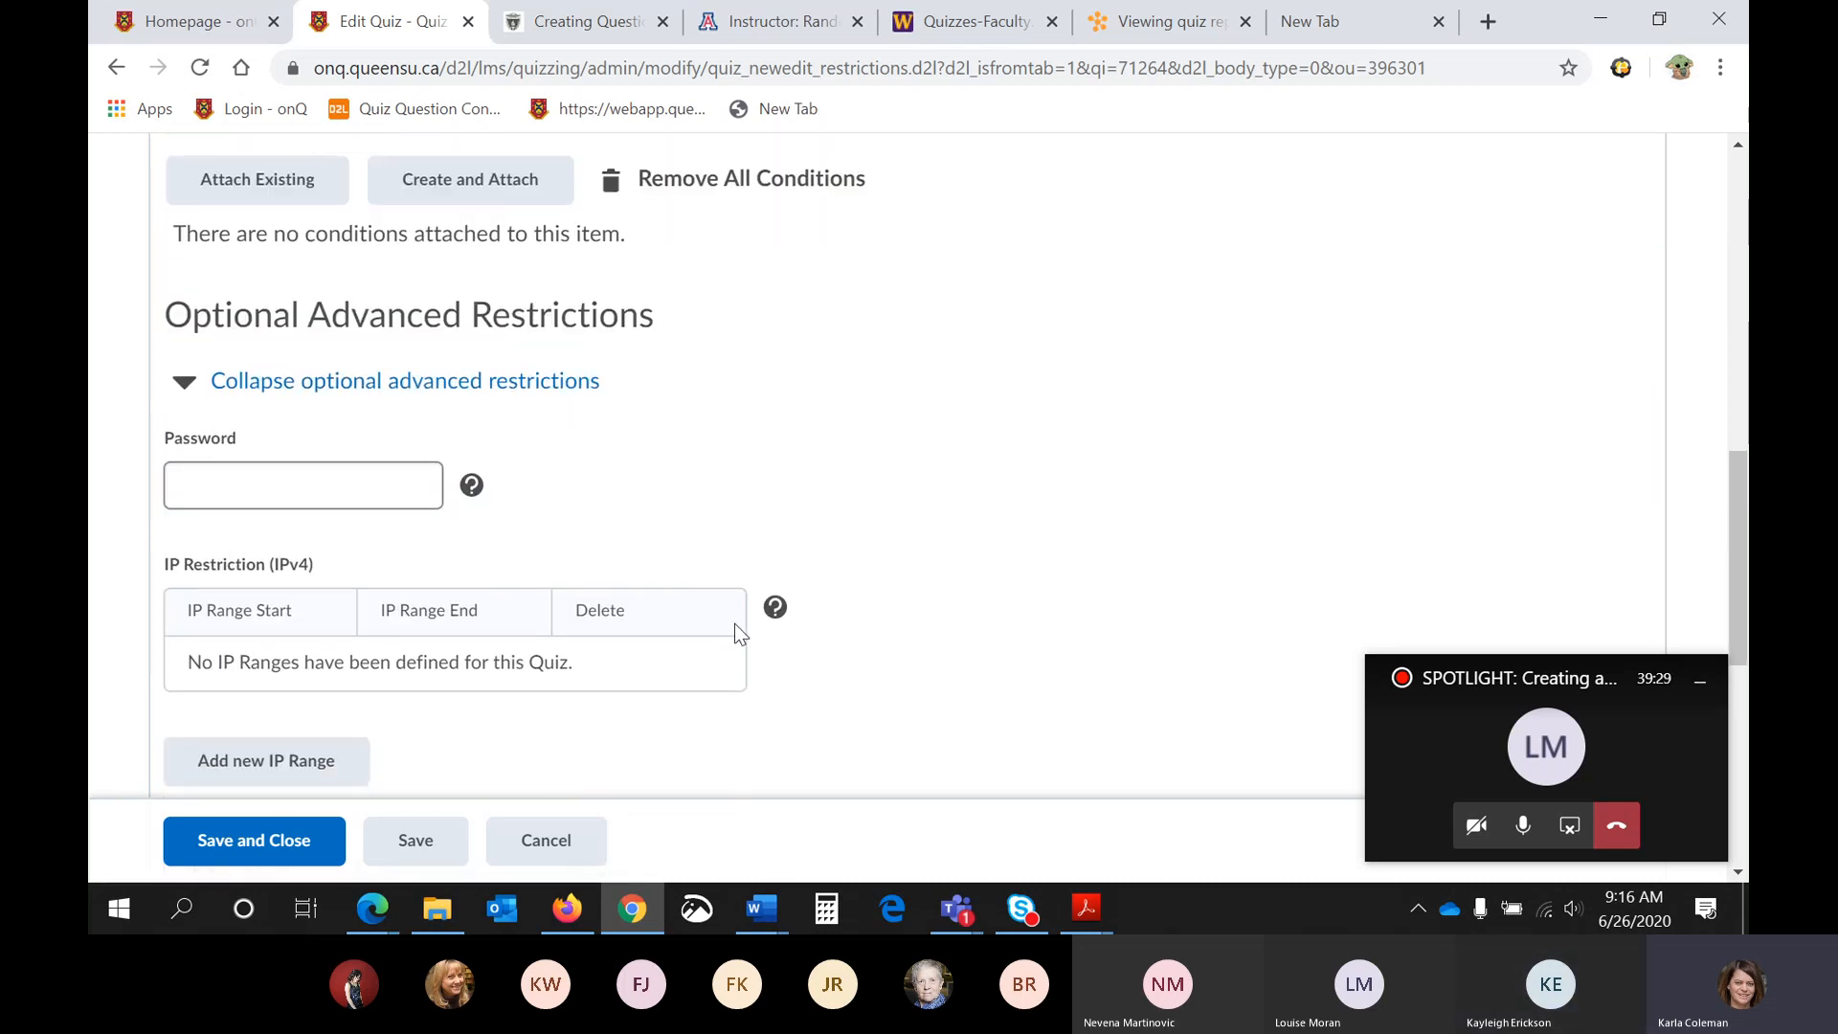
scroll(594, 474, down, 1)
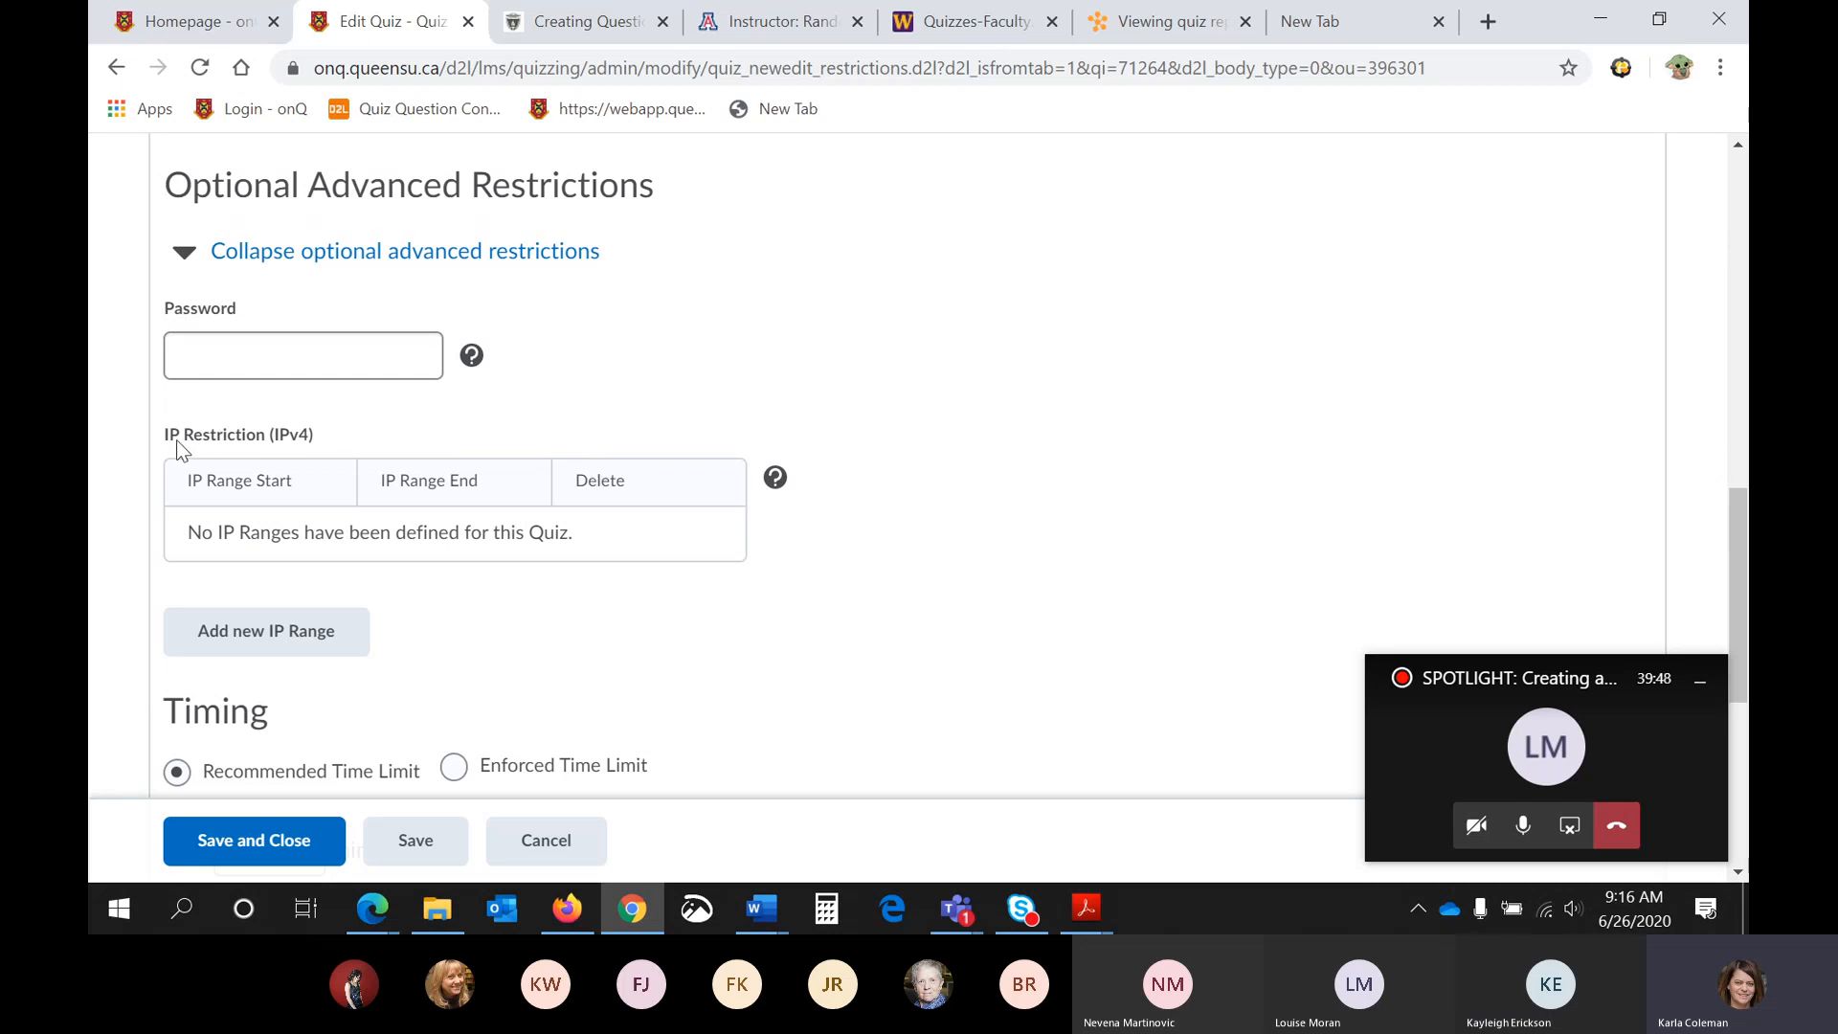
scroll(176, 440, down, 1)
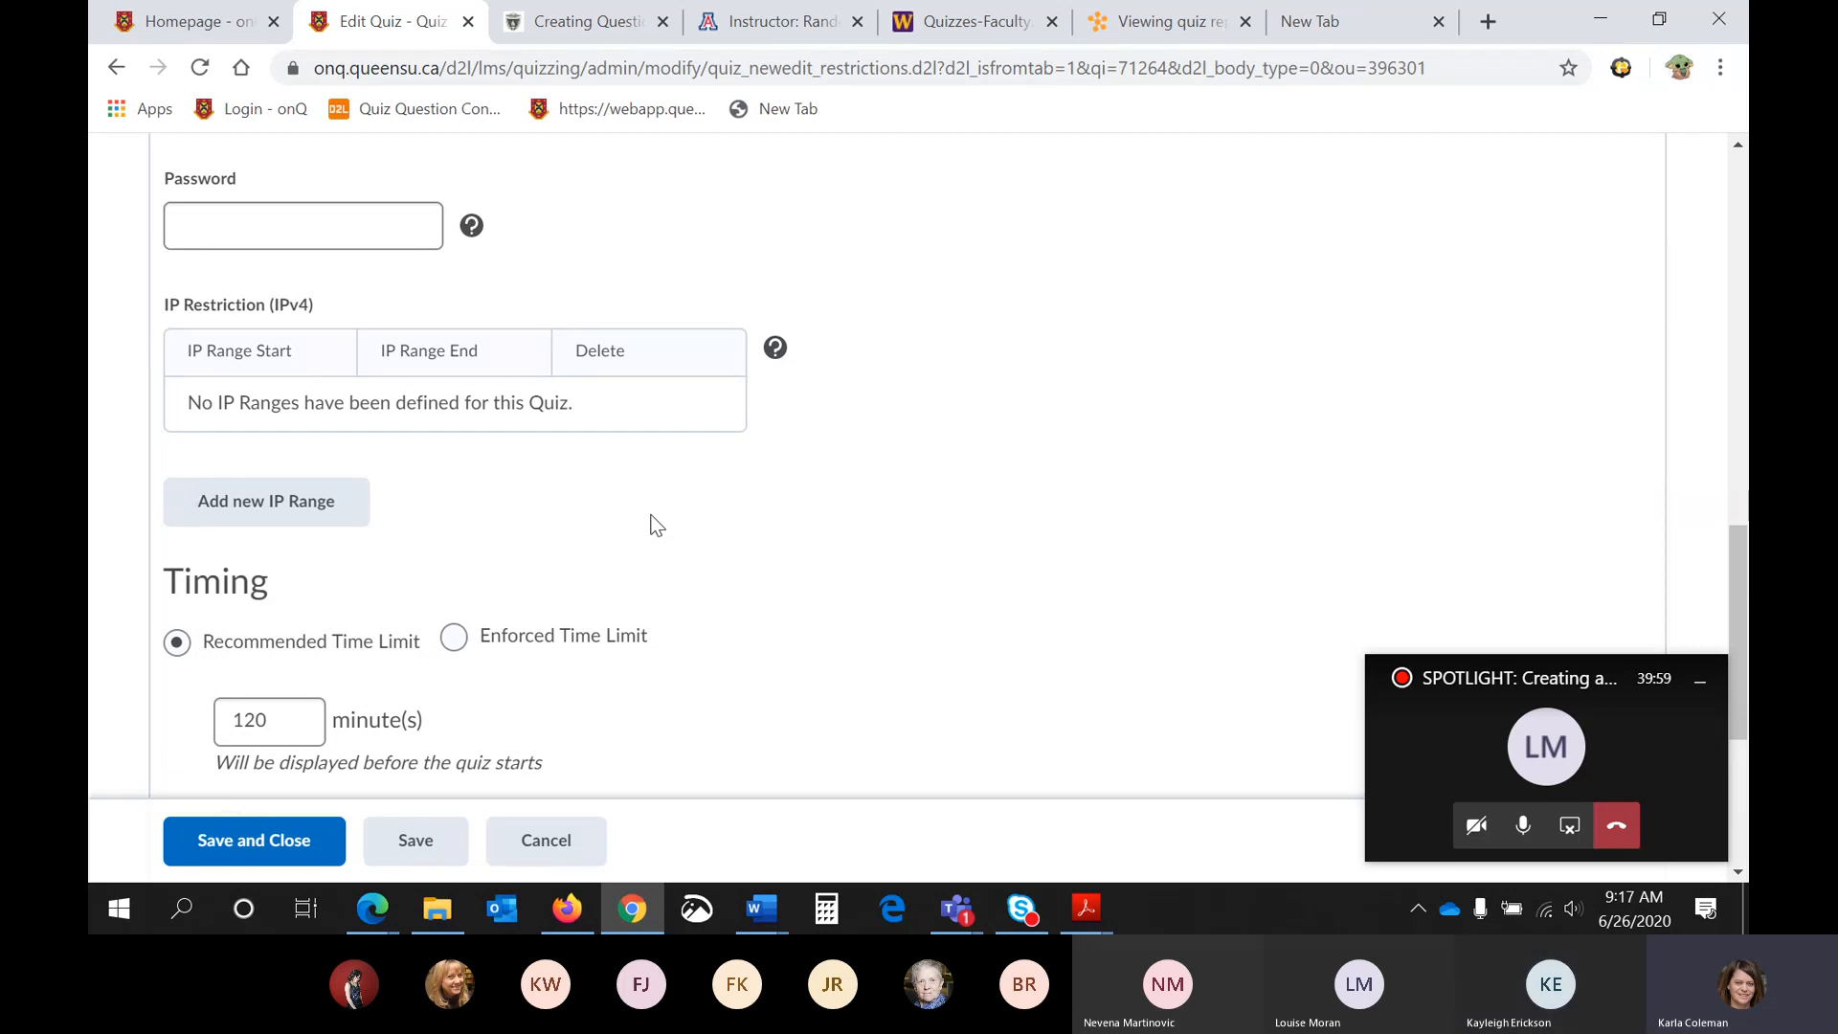
scroll(656, 524, down, 3)
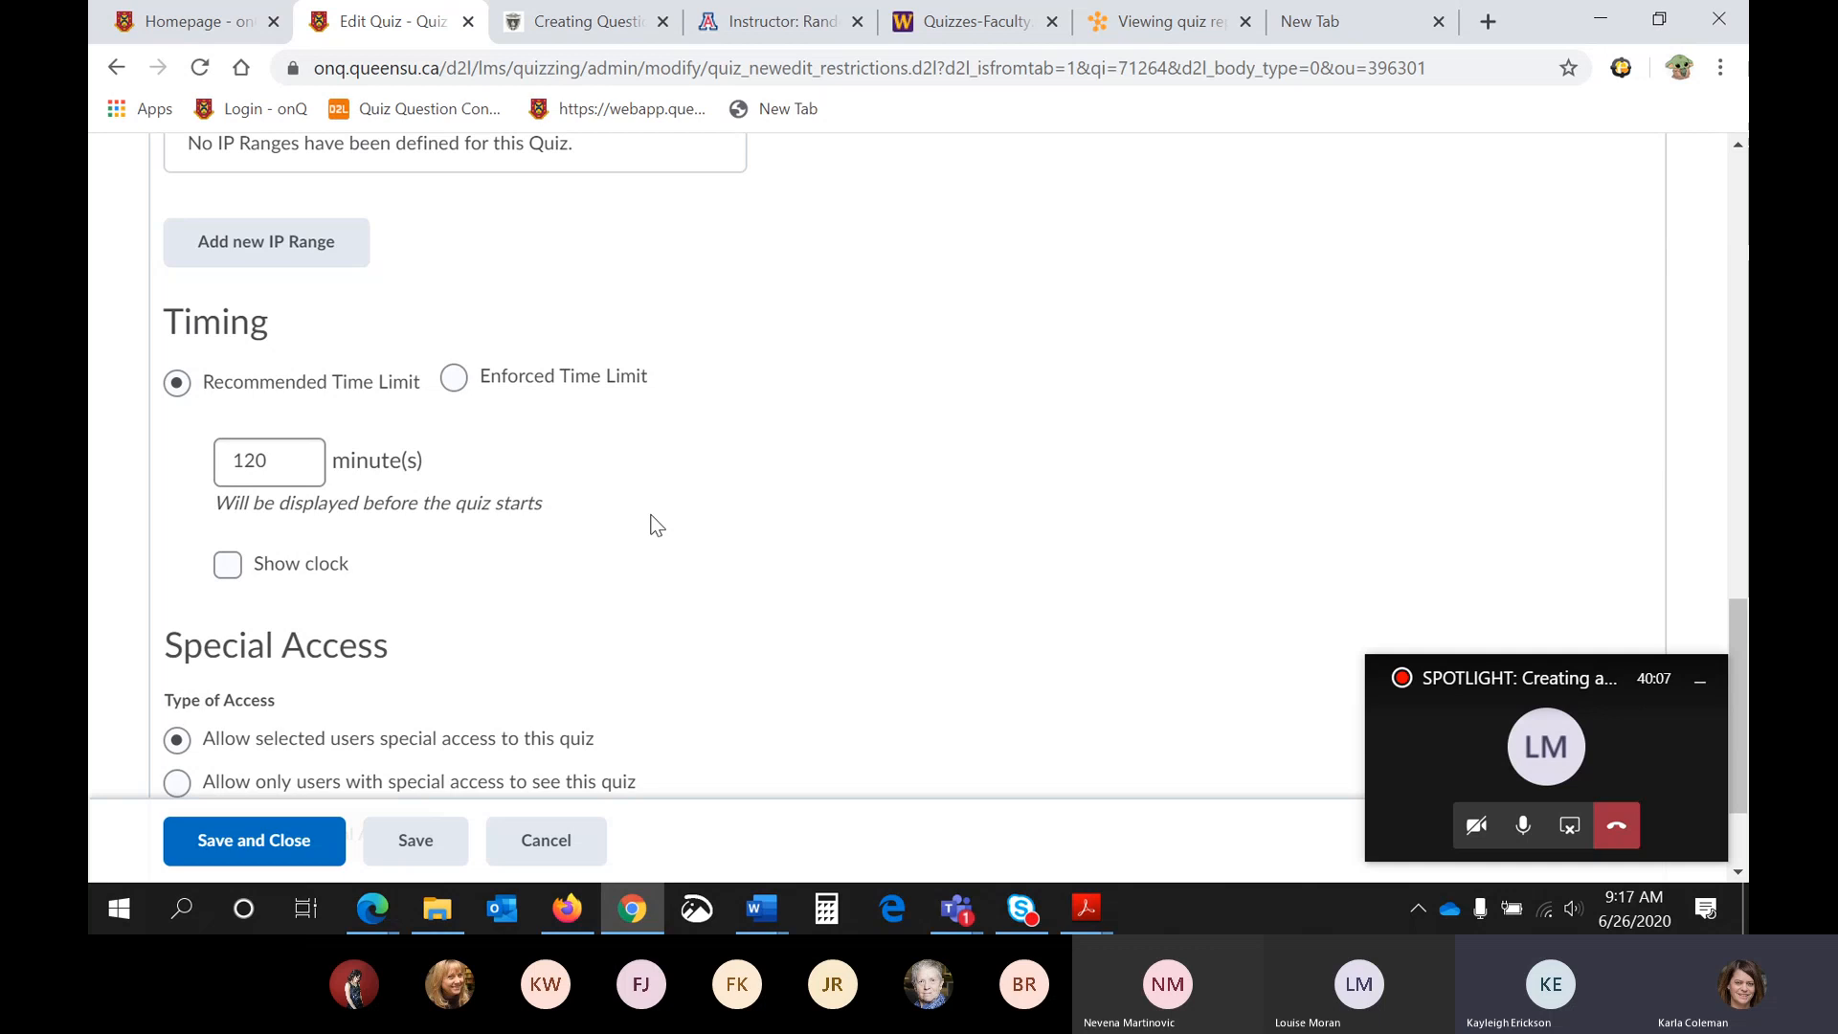
click(305, 472)
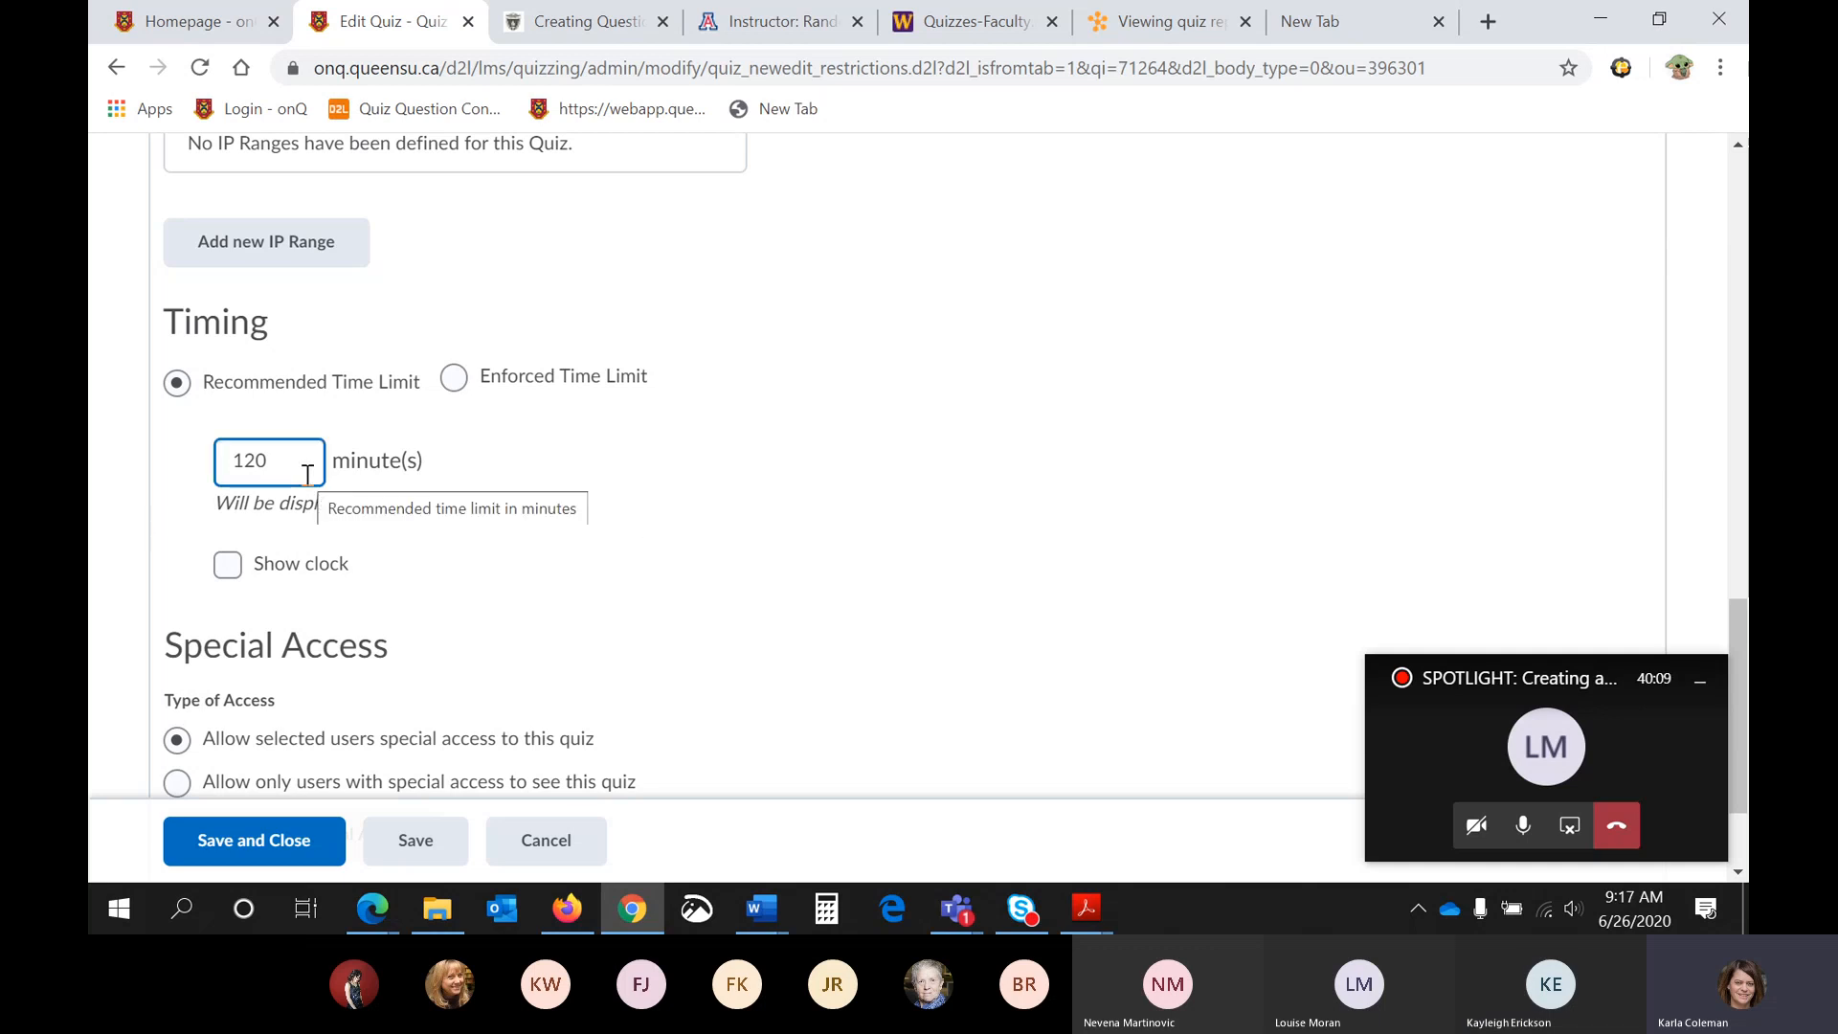
click(961, 571)
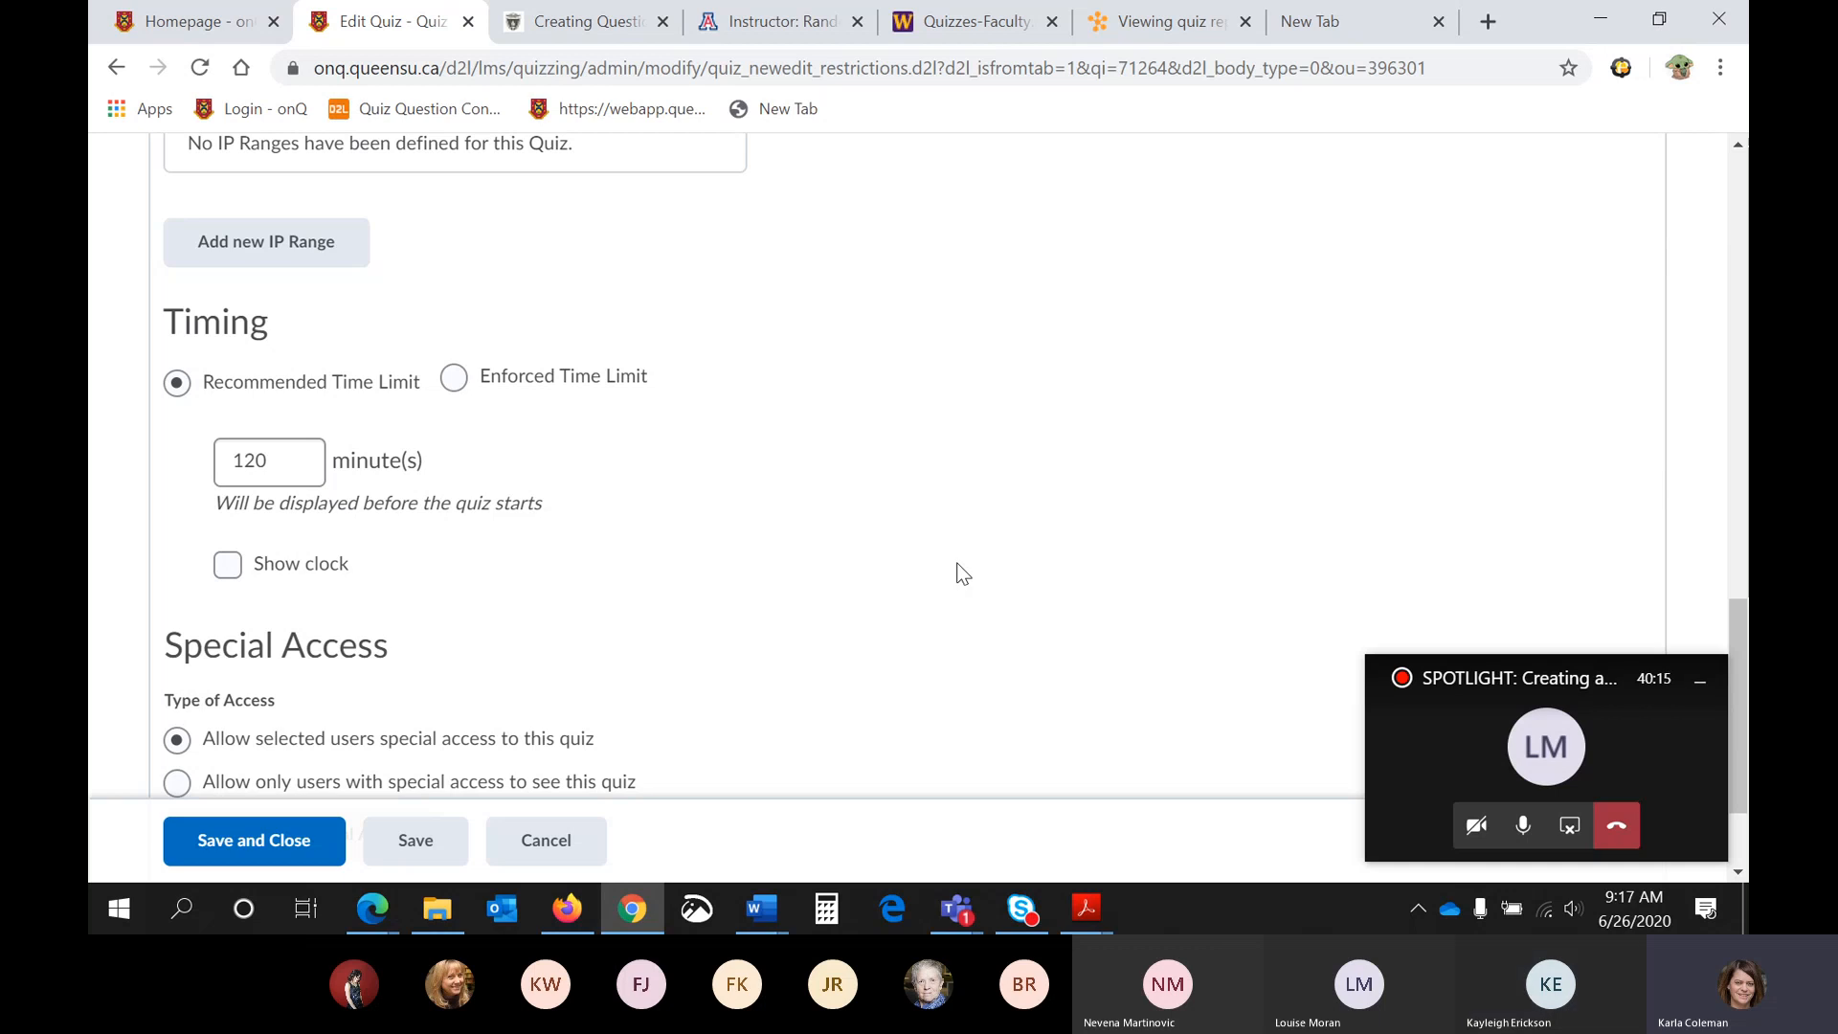
- Switch the quiz timing to an enforced time limit of 120 minutes with a 5-minute grace period
click(454, 378)
click(304, 508)
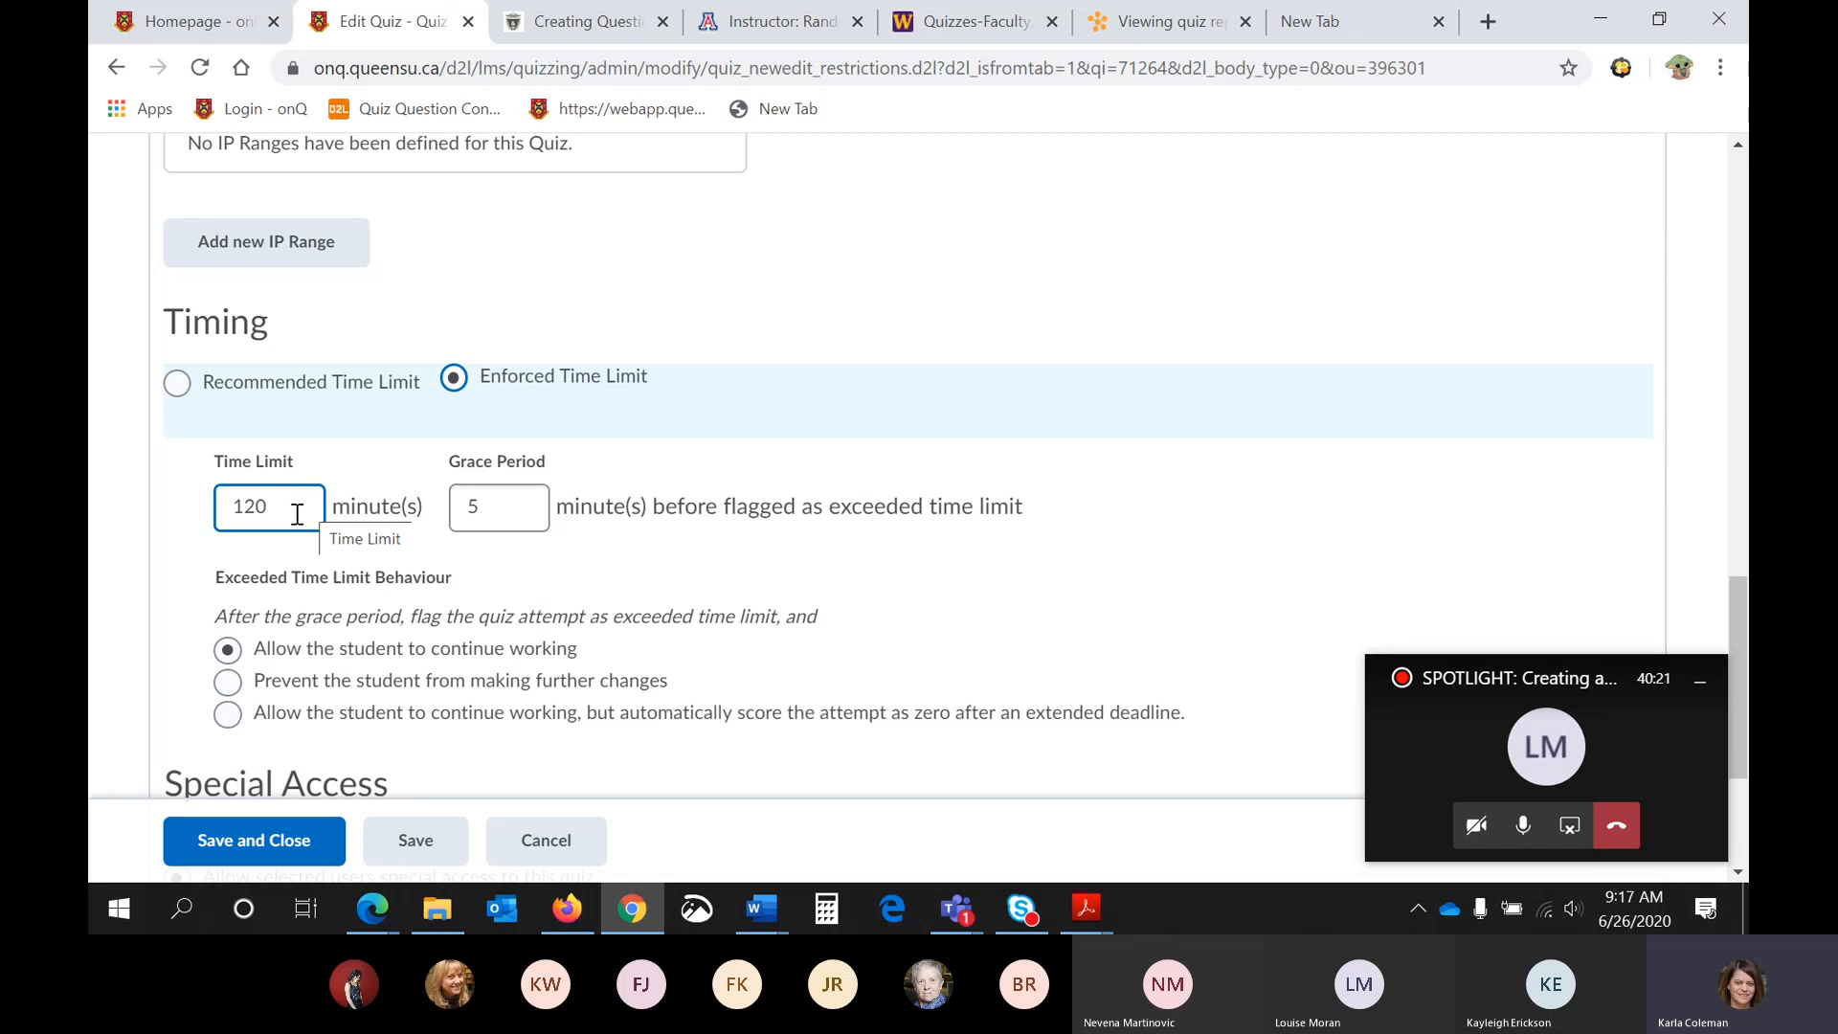
click(522, 517)
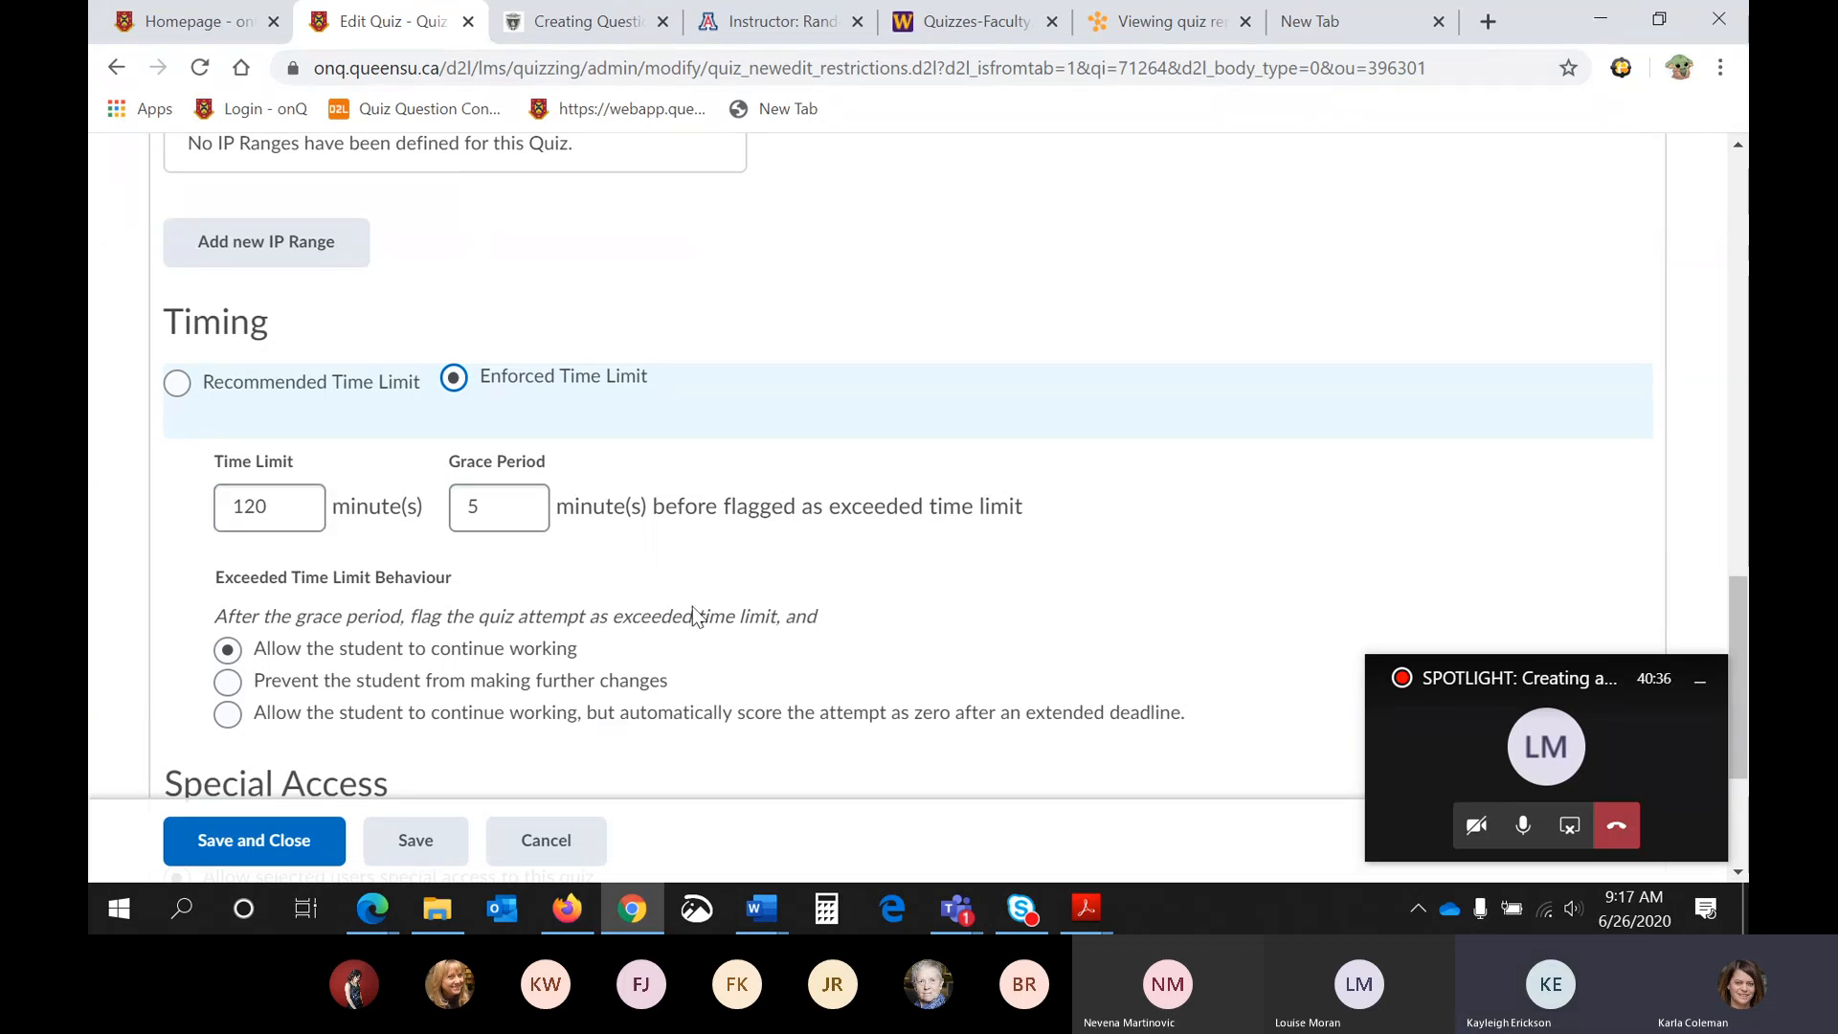
- Start adding users to Quiz 1's special access and switch the special access timing to an enforced time limit
scroll(692, 606, down, 1)
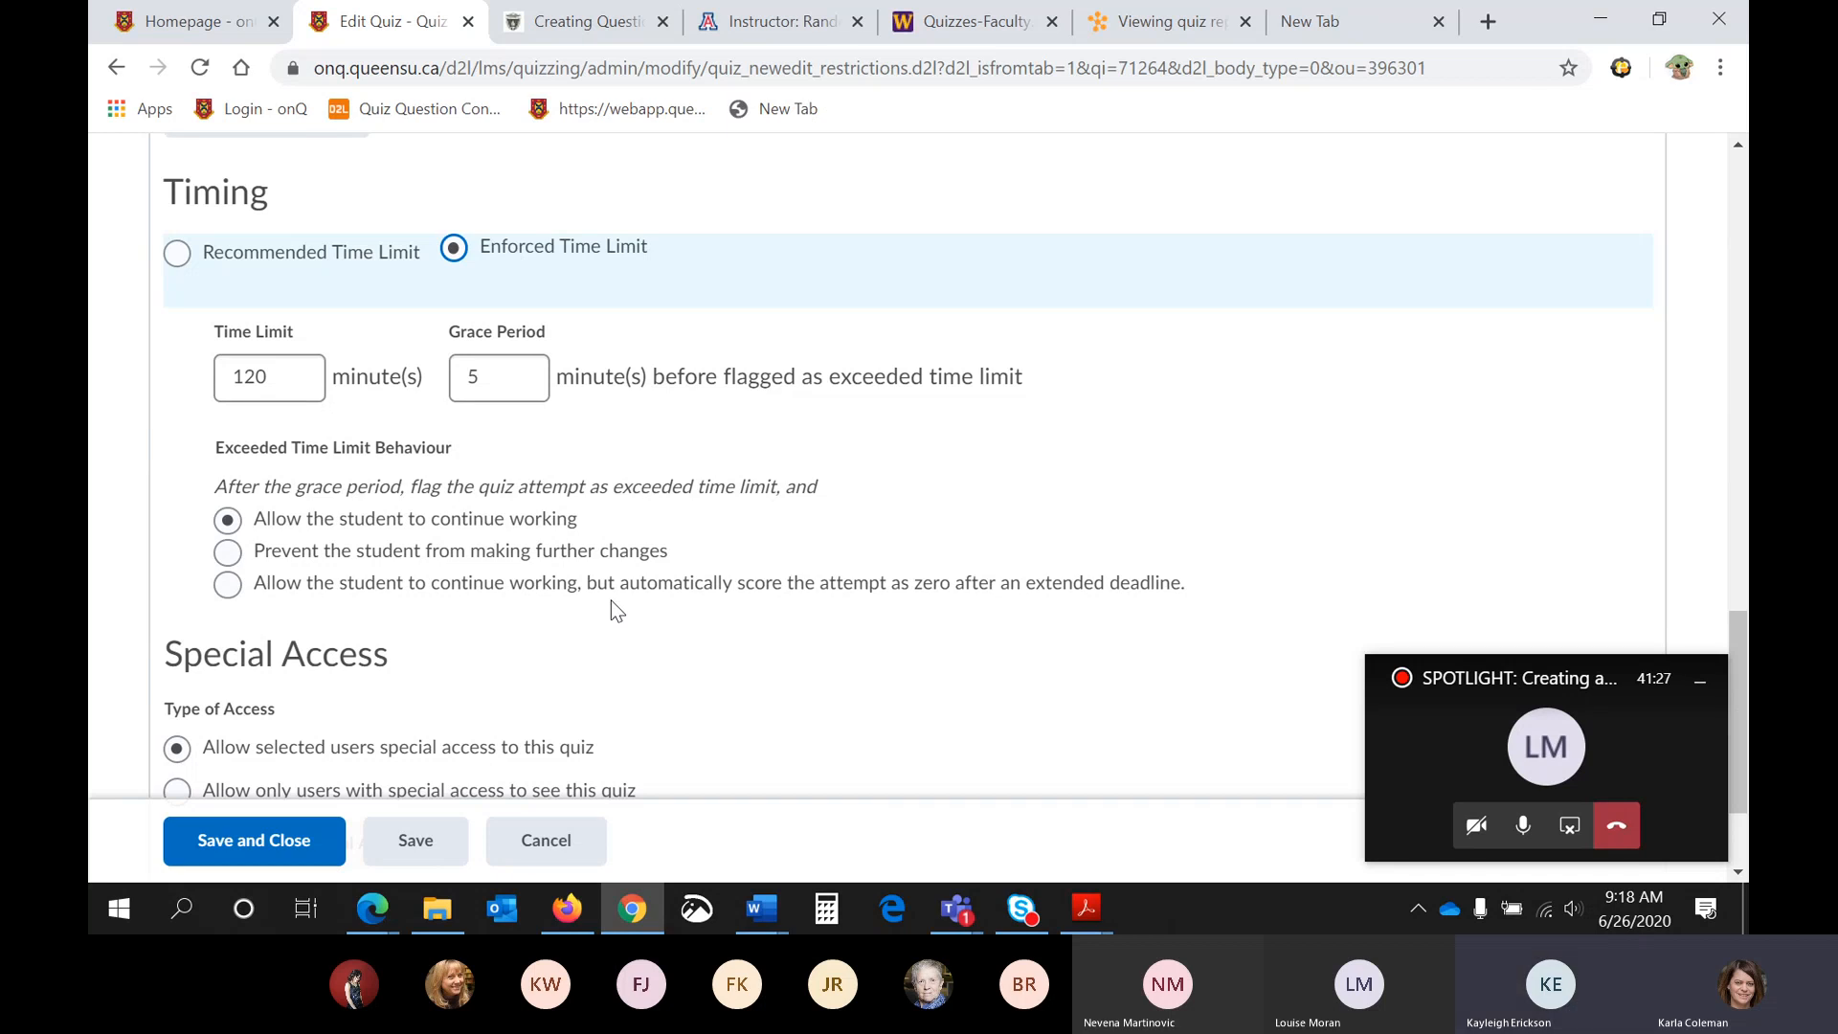
scroll(612, 607, down, 2)
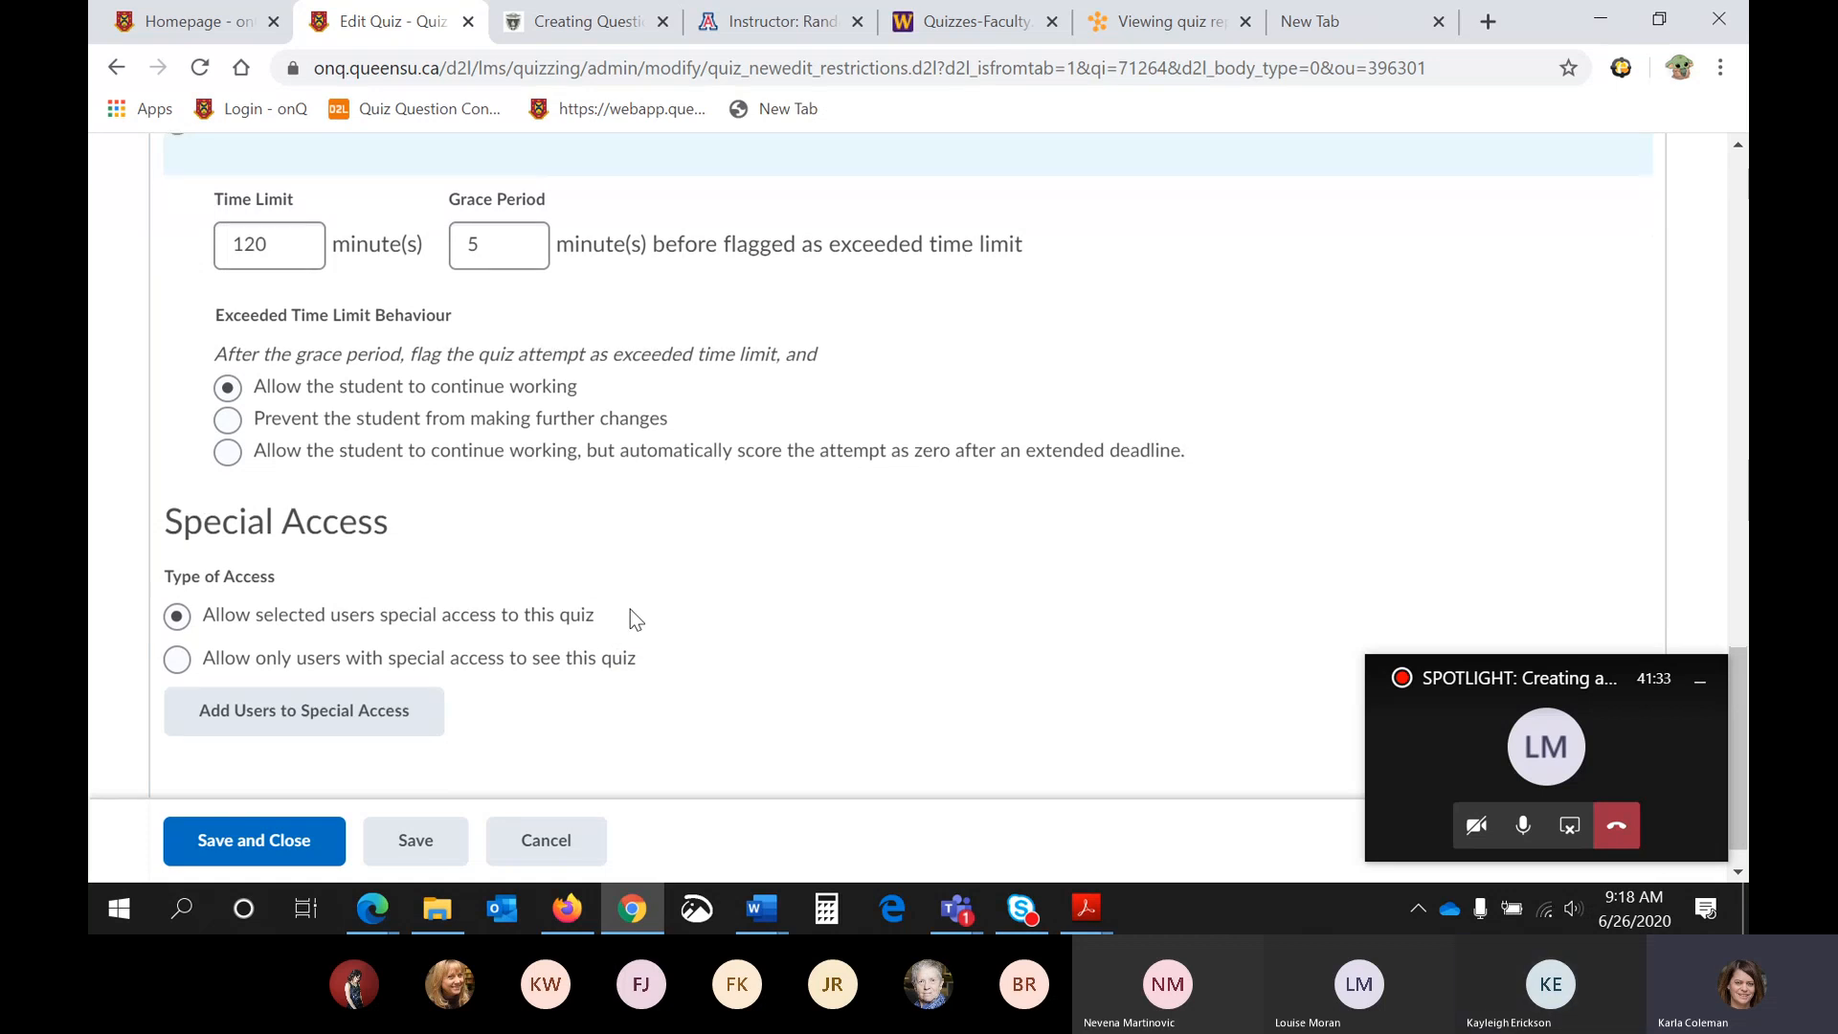
scroll(631, 611, down, 1)
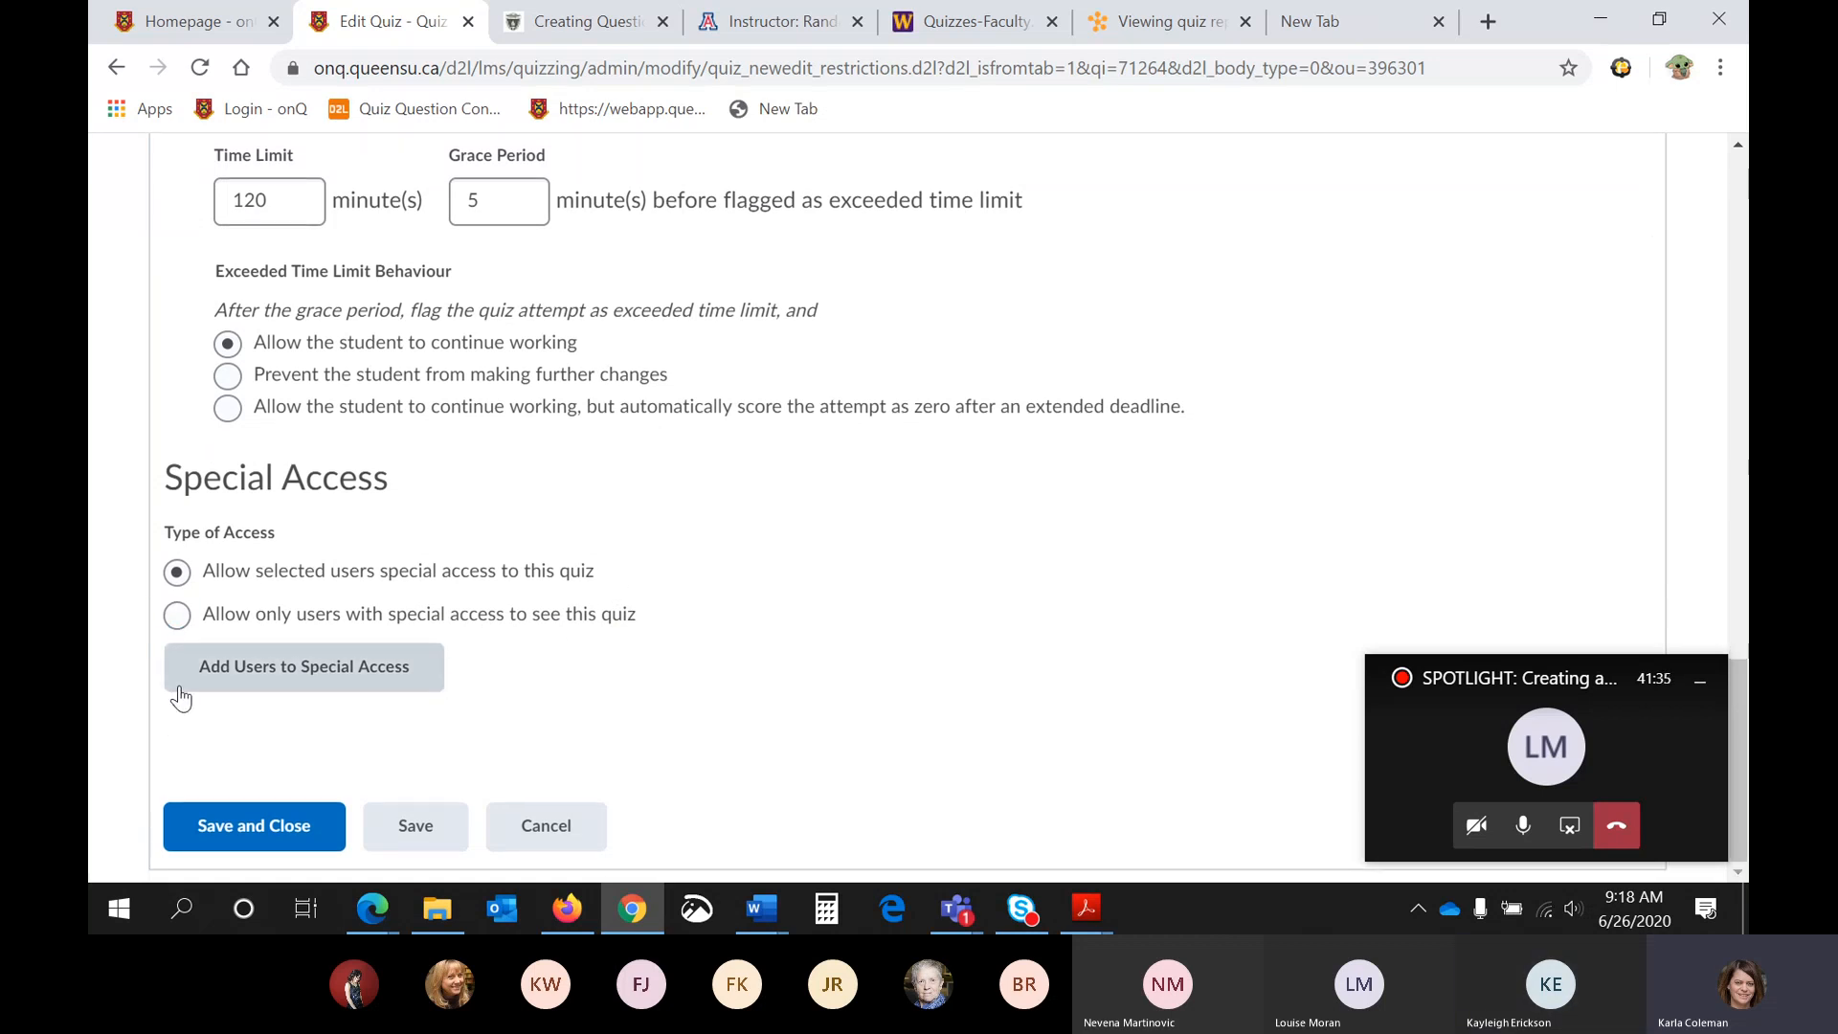
click(337, 678)
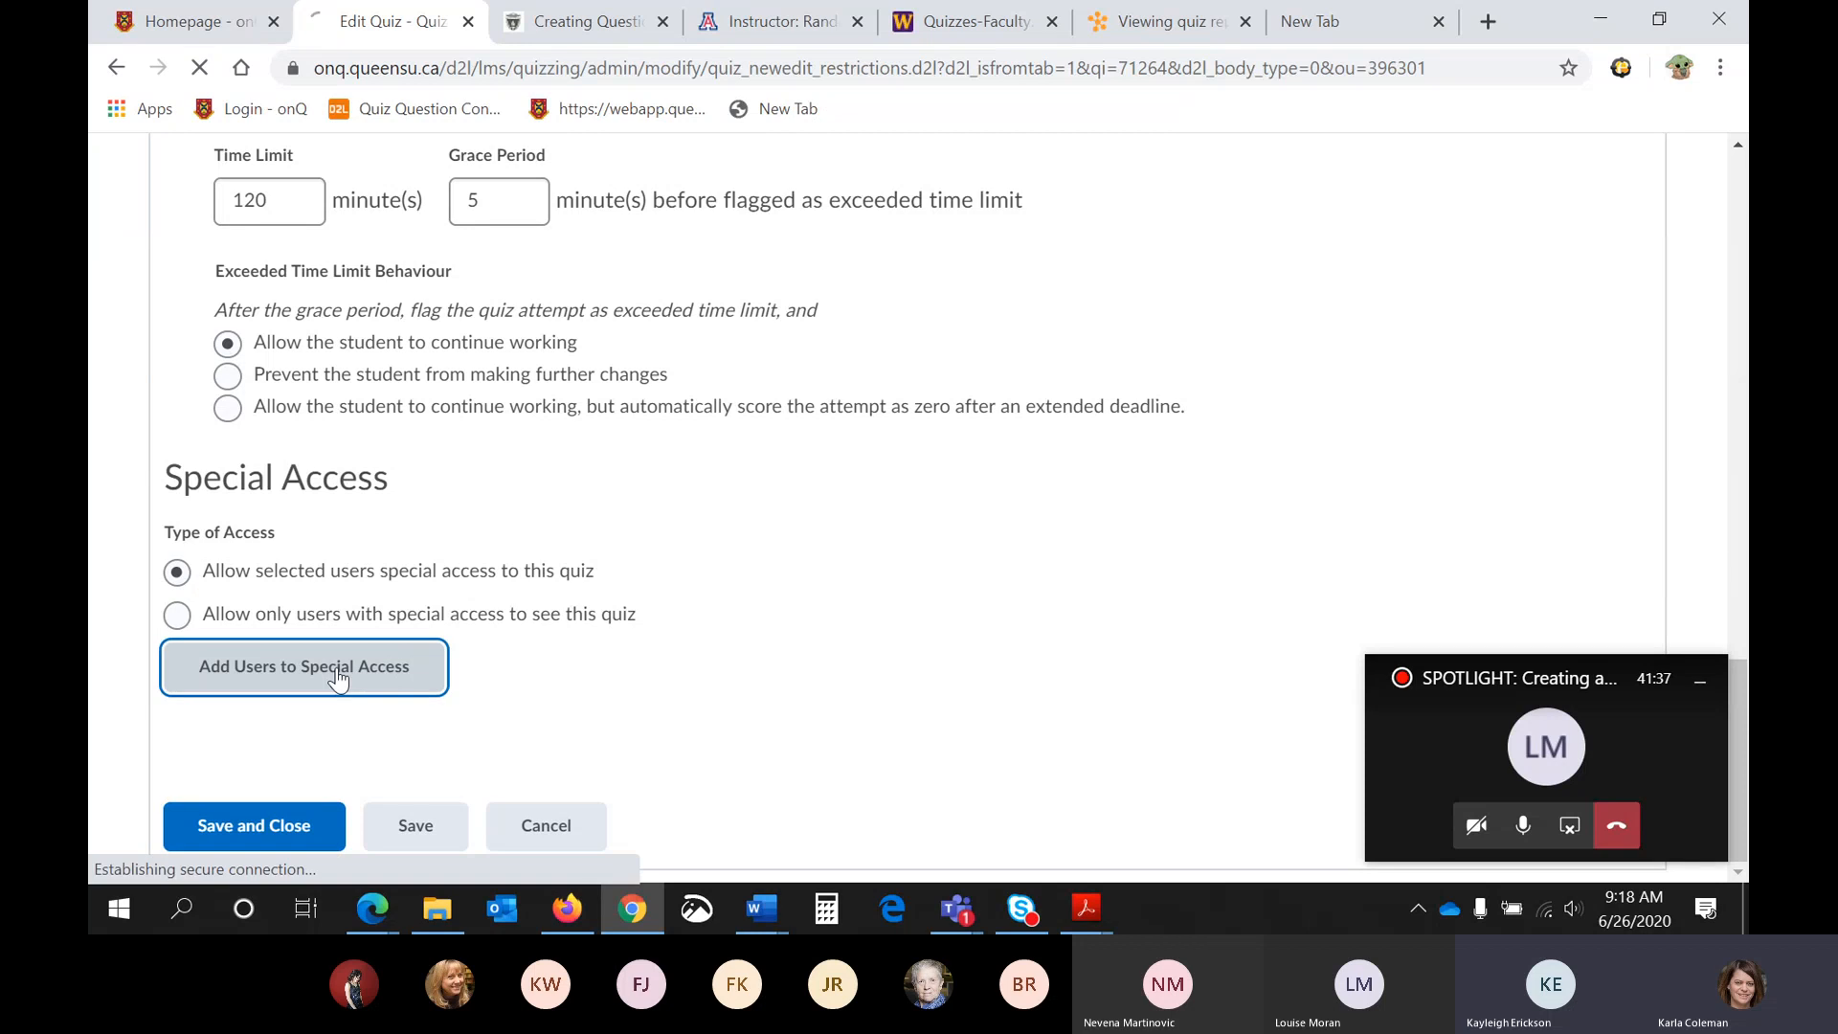
scroll(443, 668, down, 5)
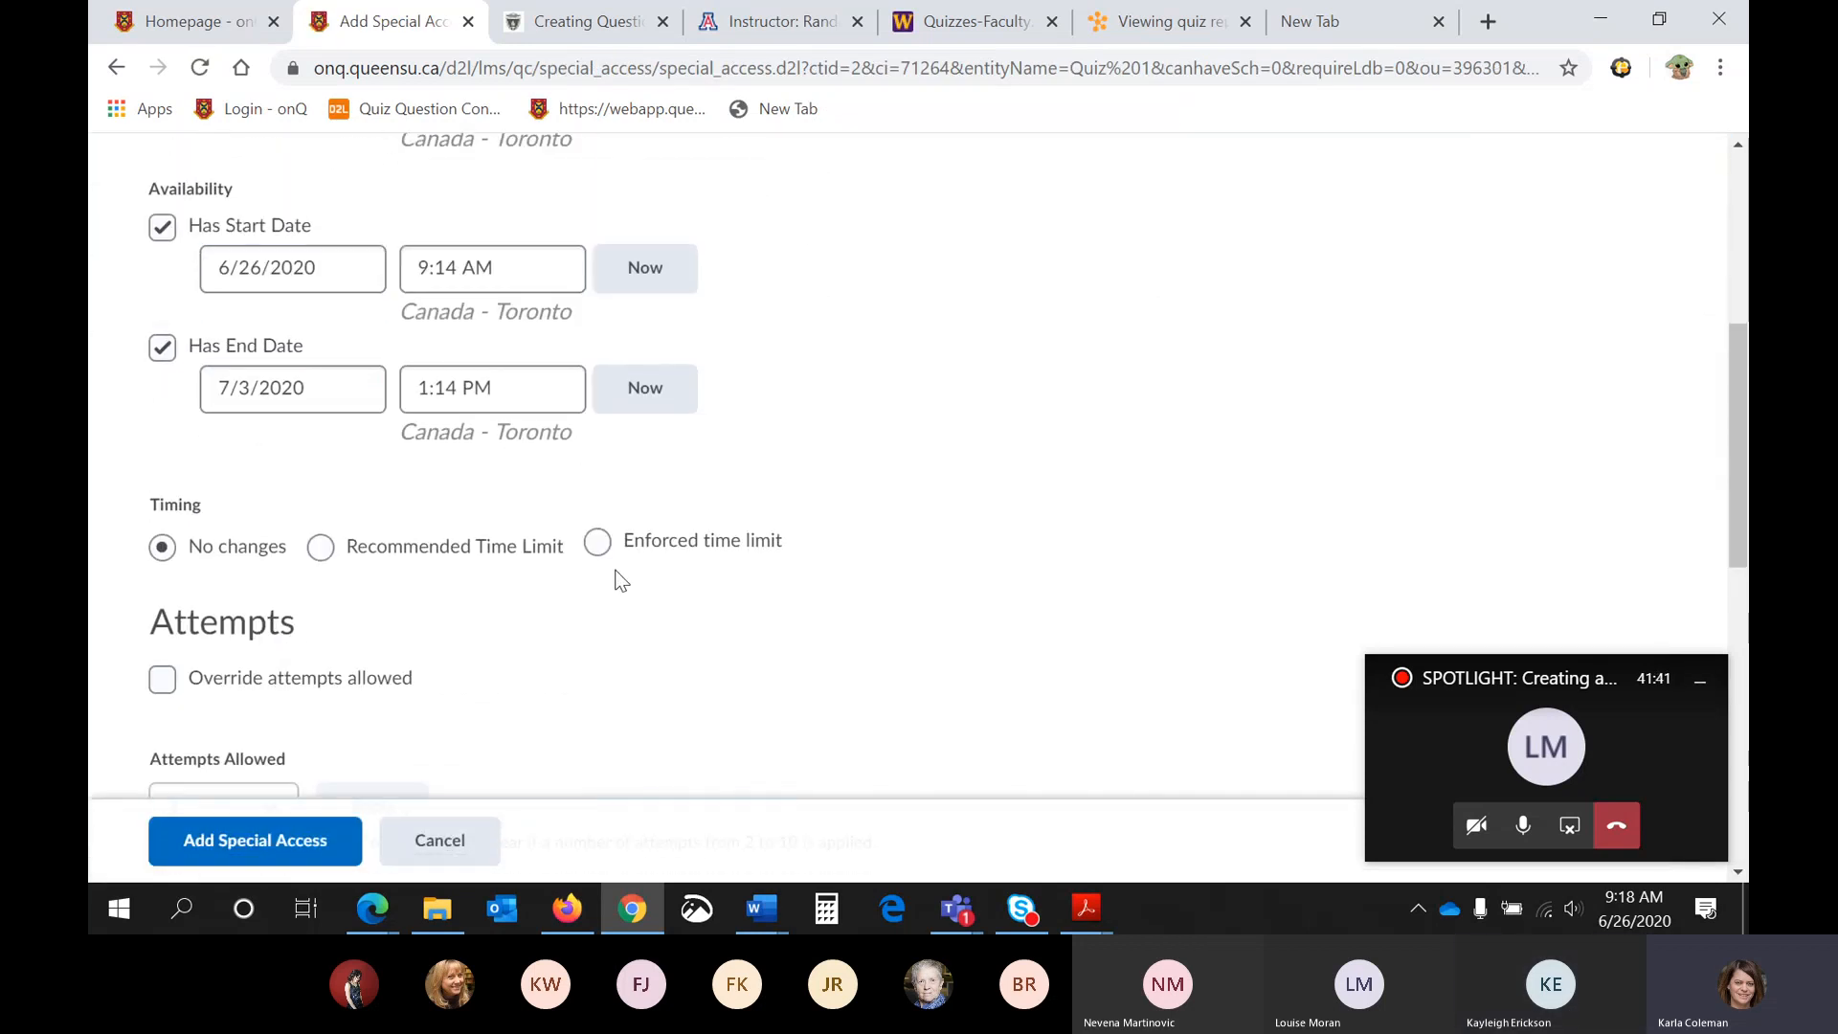
click(597, 544)
scroll(643, 578, down, 3)
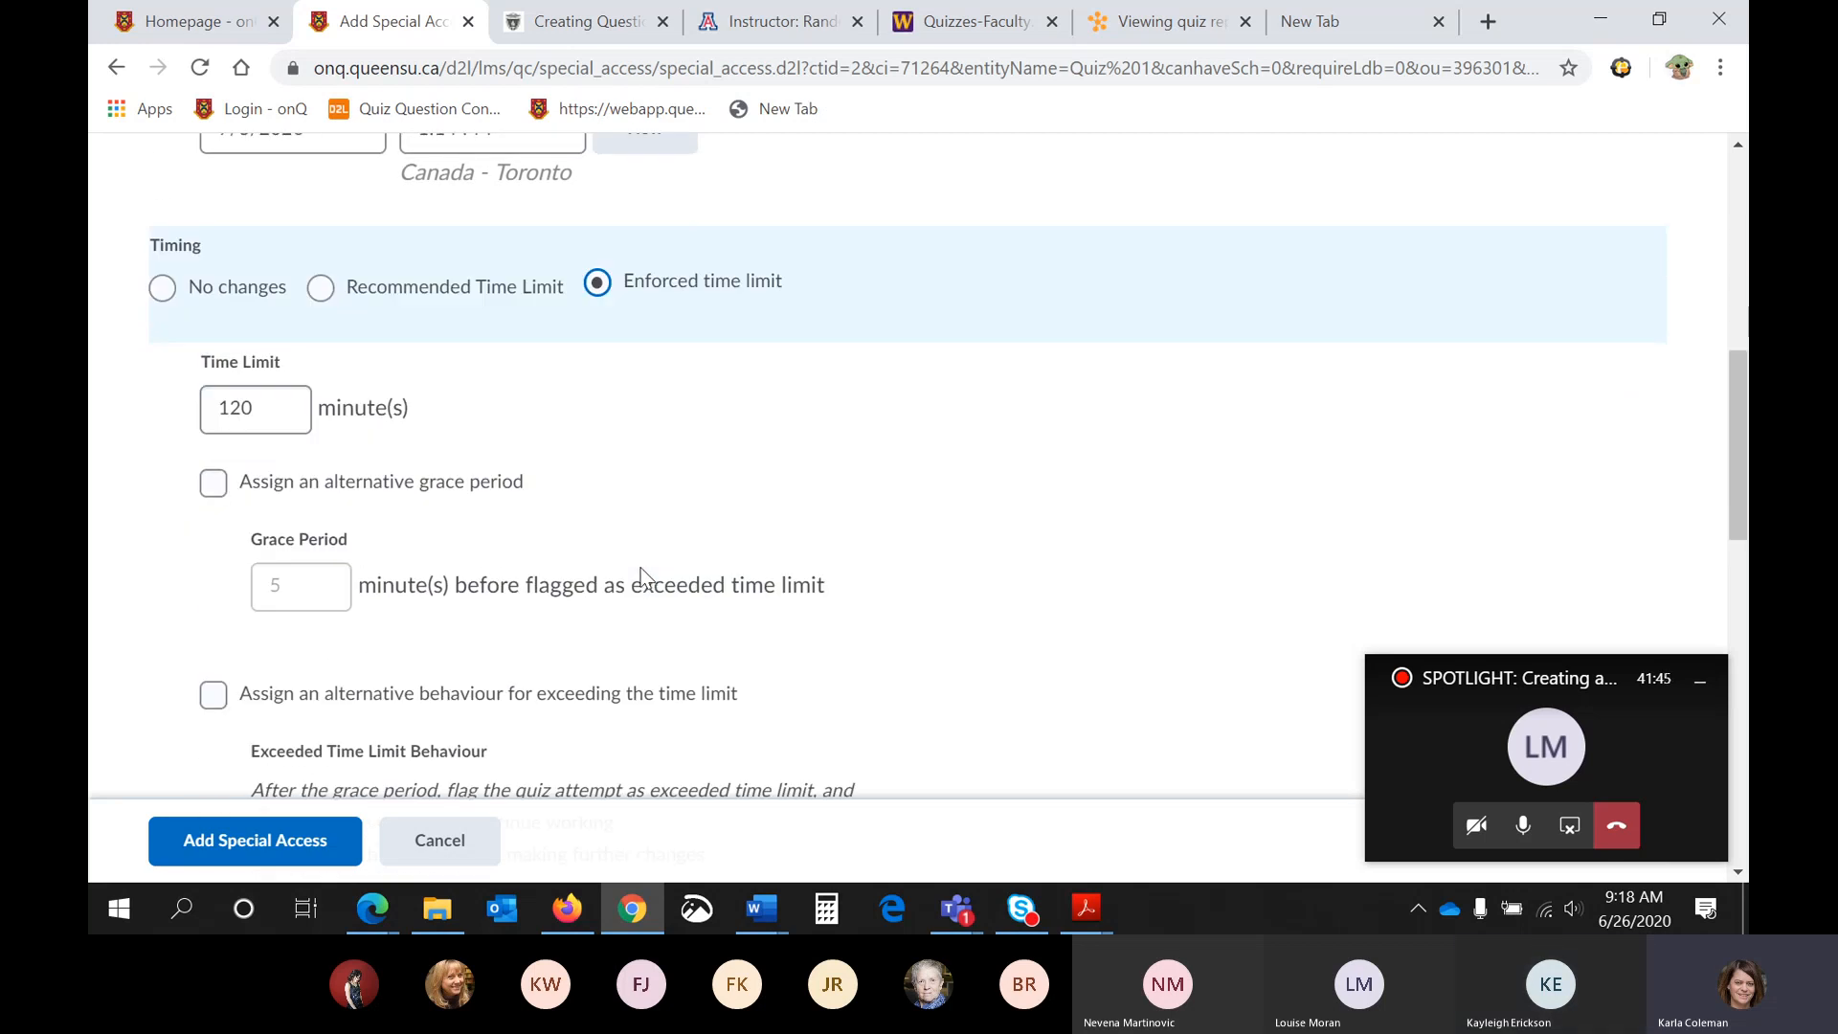
- Review the special access dates and timing options, and select the first student in the user list
scroll(536, 325, up, 2)
scroll(527, 306, up, 1)
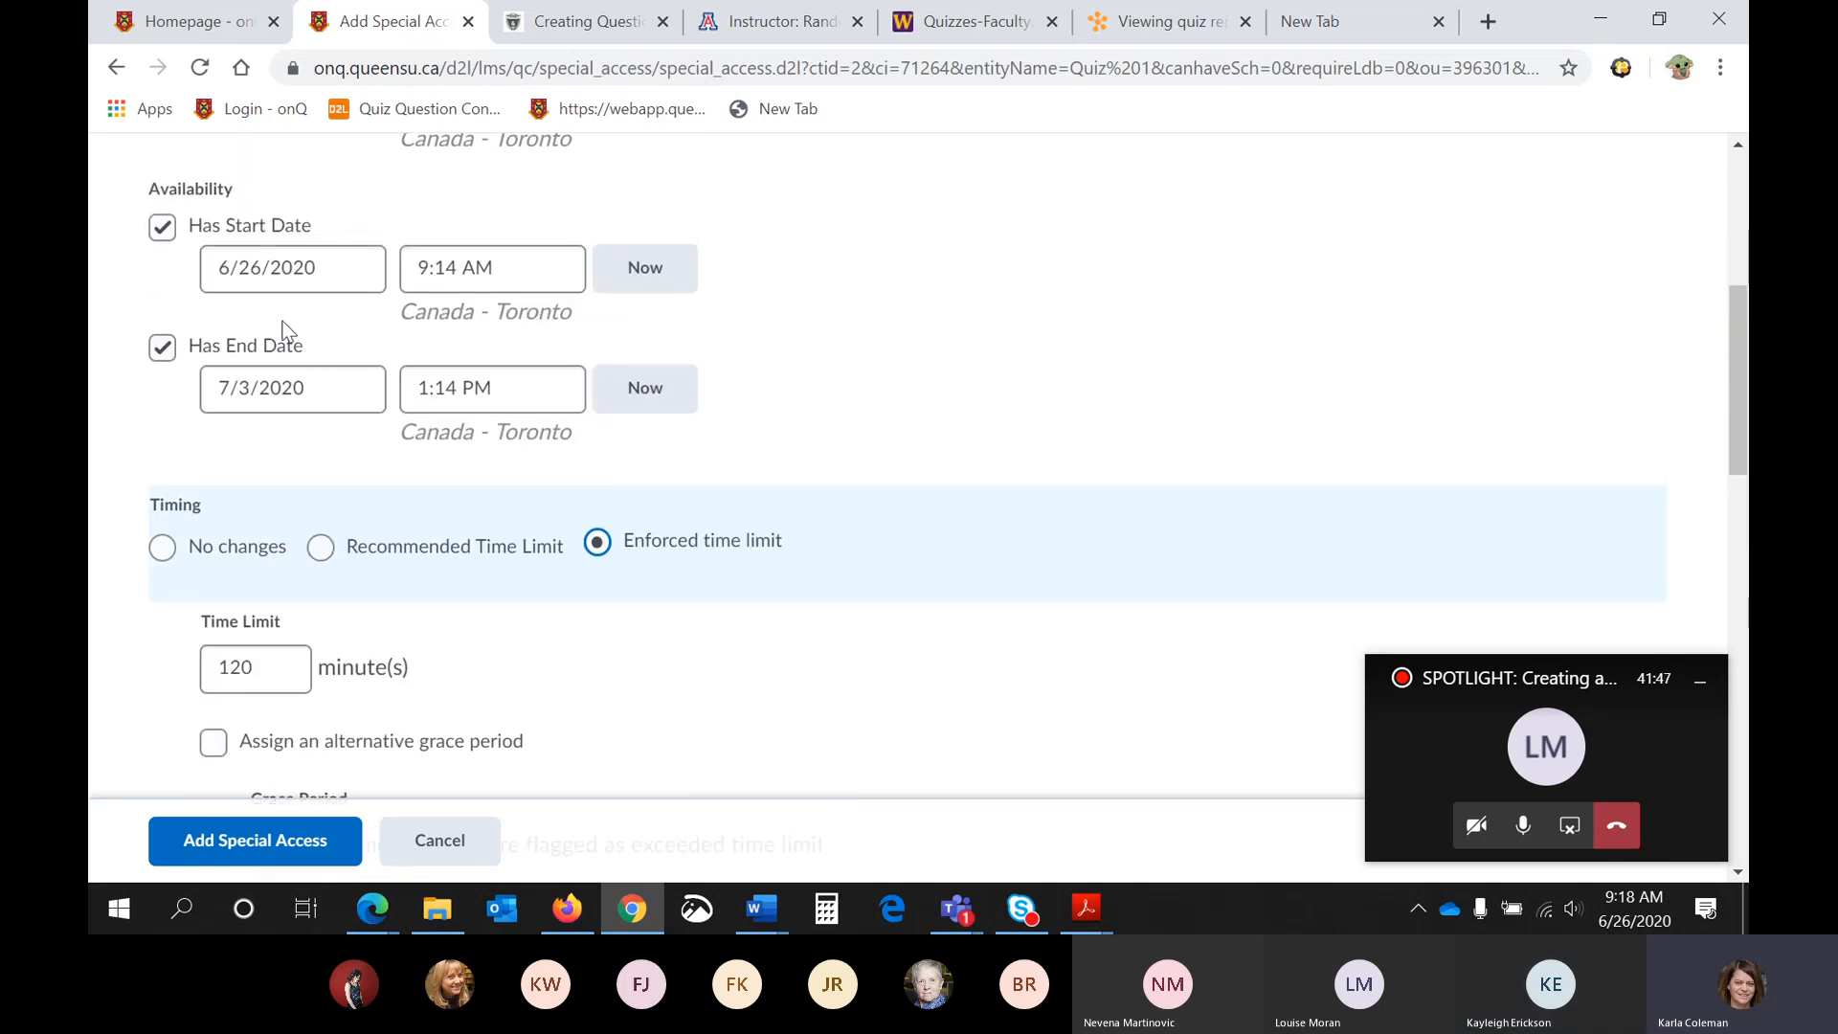
scroll(586, 541, down, 1)
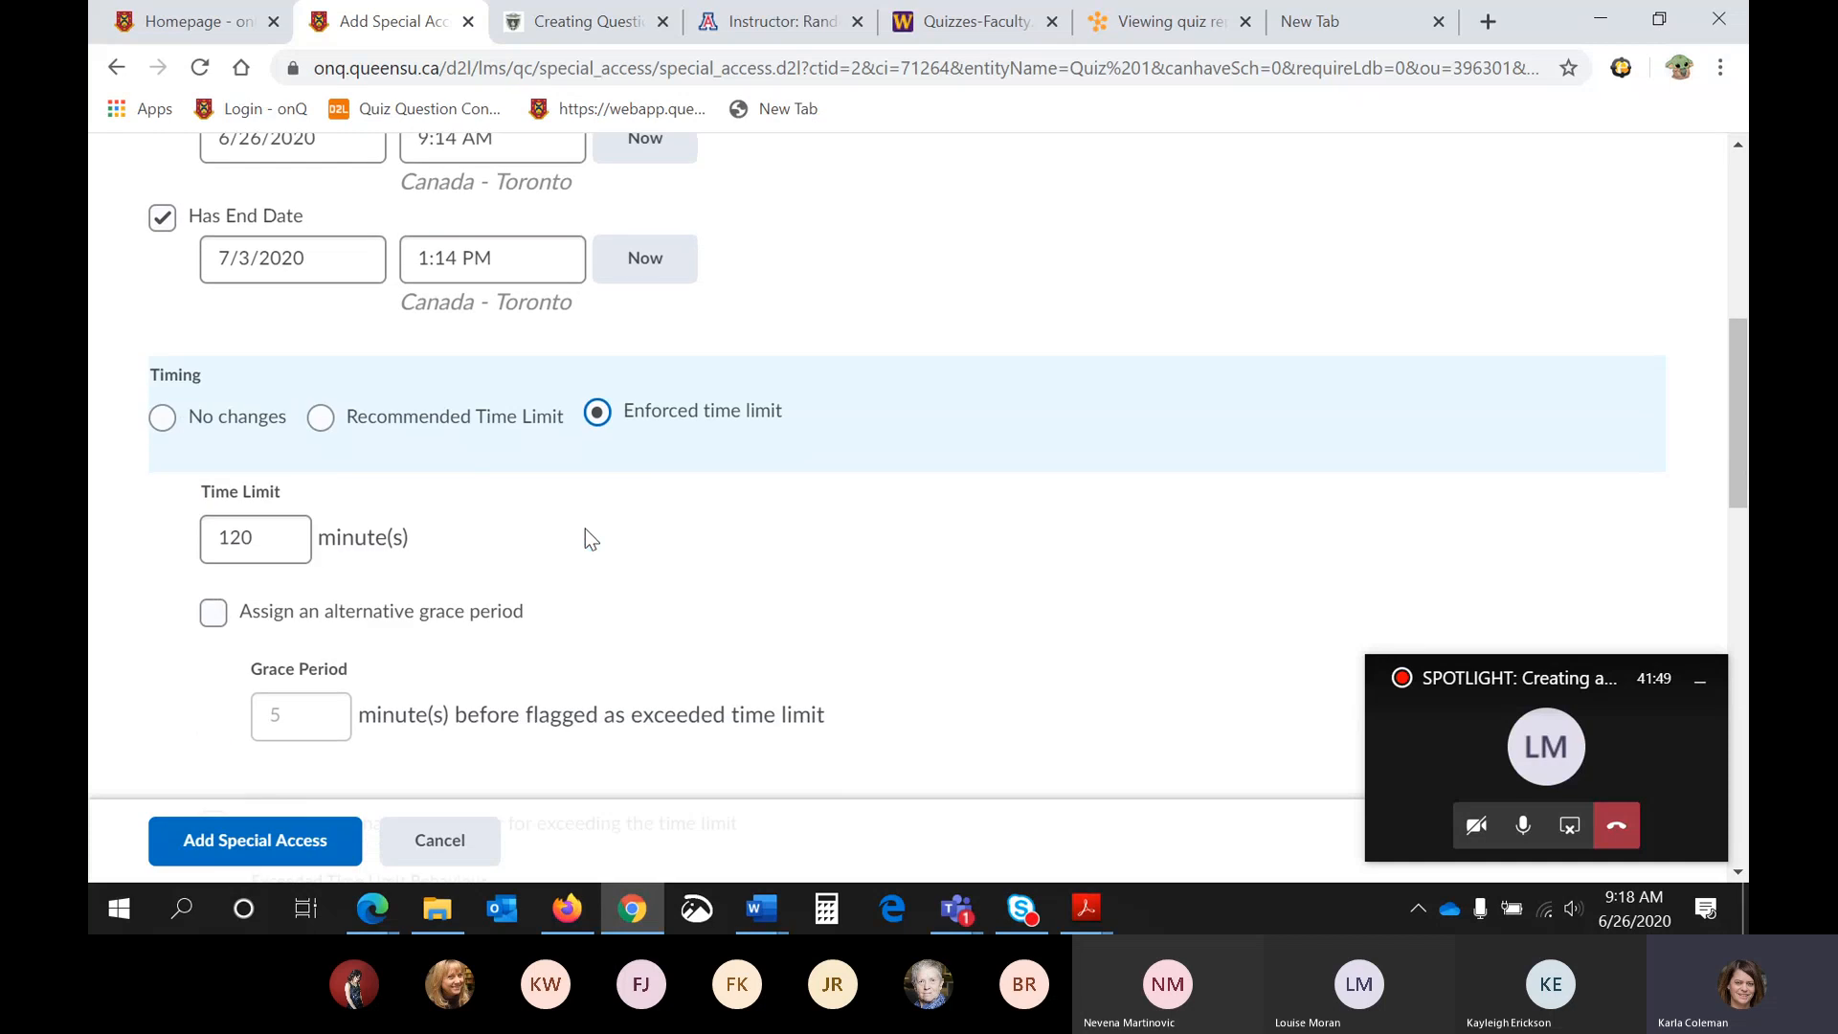
scroll(586, 539, down, 1)
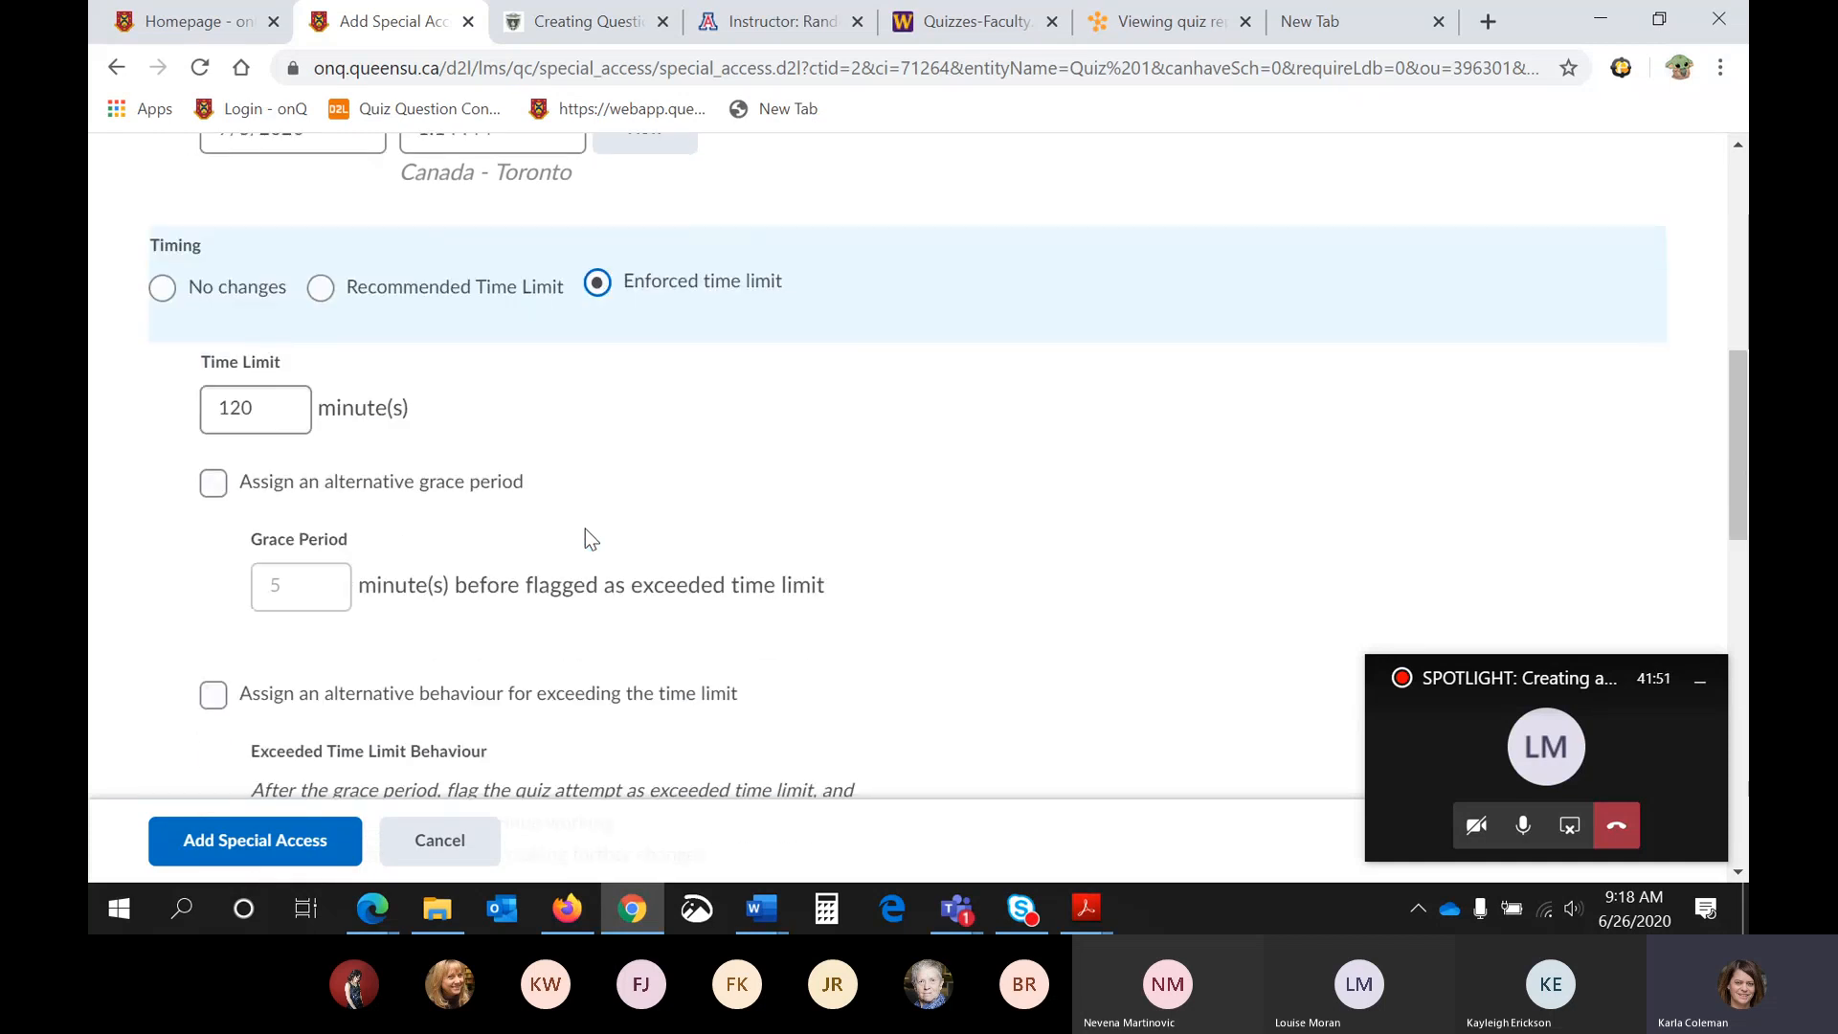
scroll(585, 529, down, 5)
scroll(586, 539, down, 5)
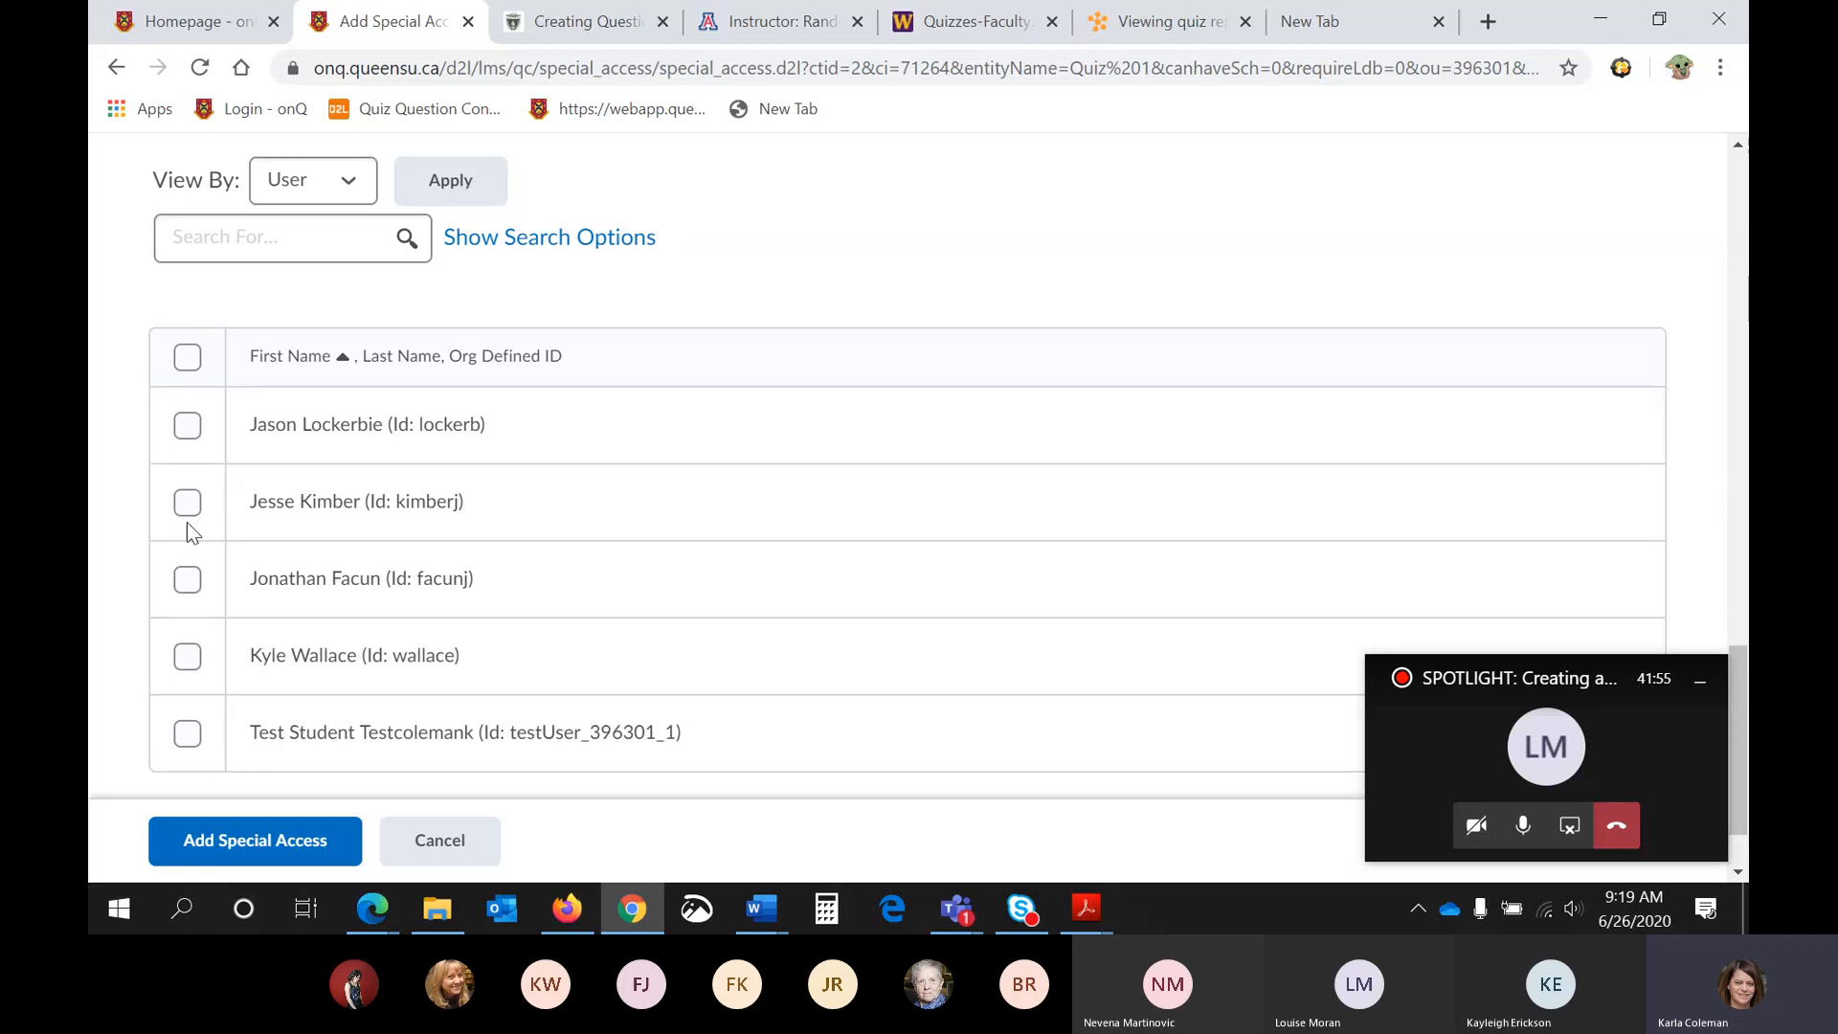
click(187, 428)
- Set the special access time limit to 135 minutes
scroll(268, 497, up, 10)
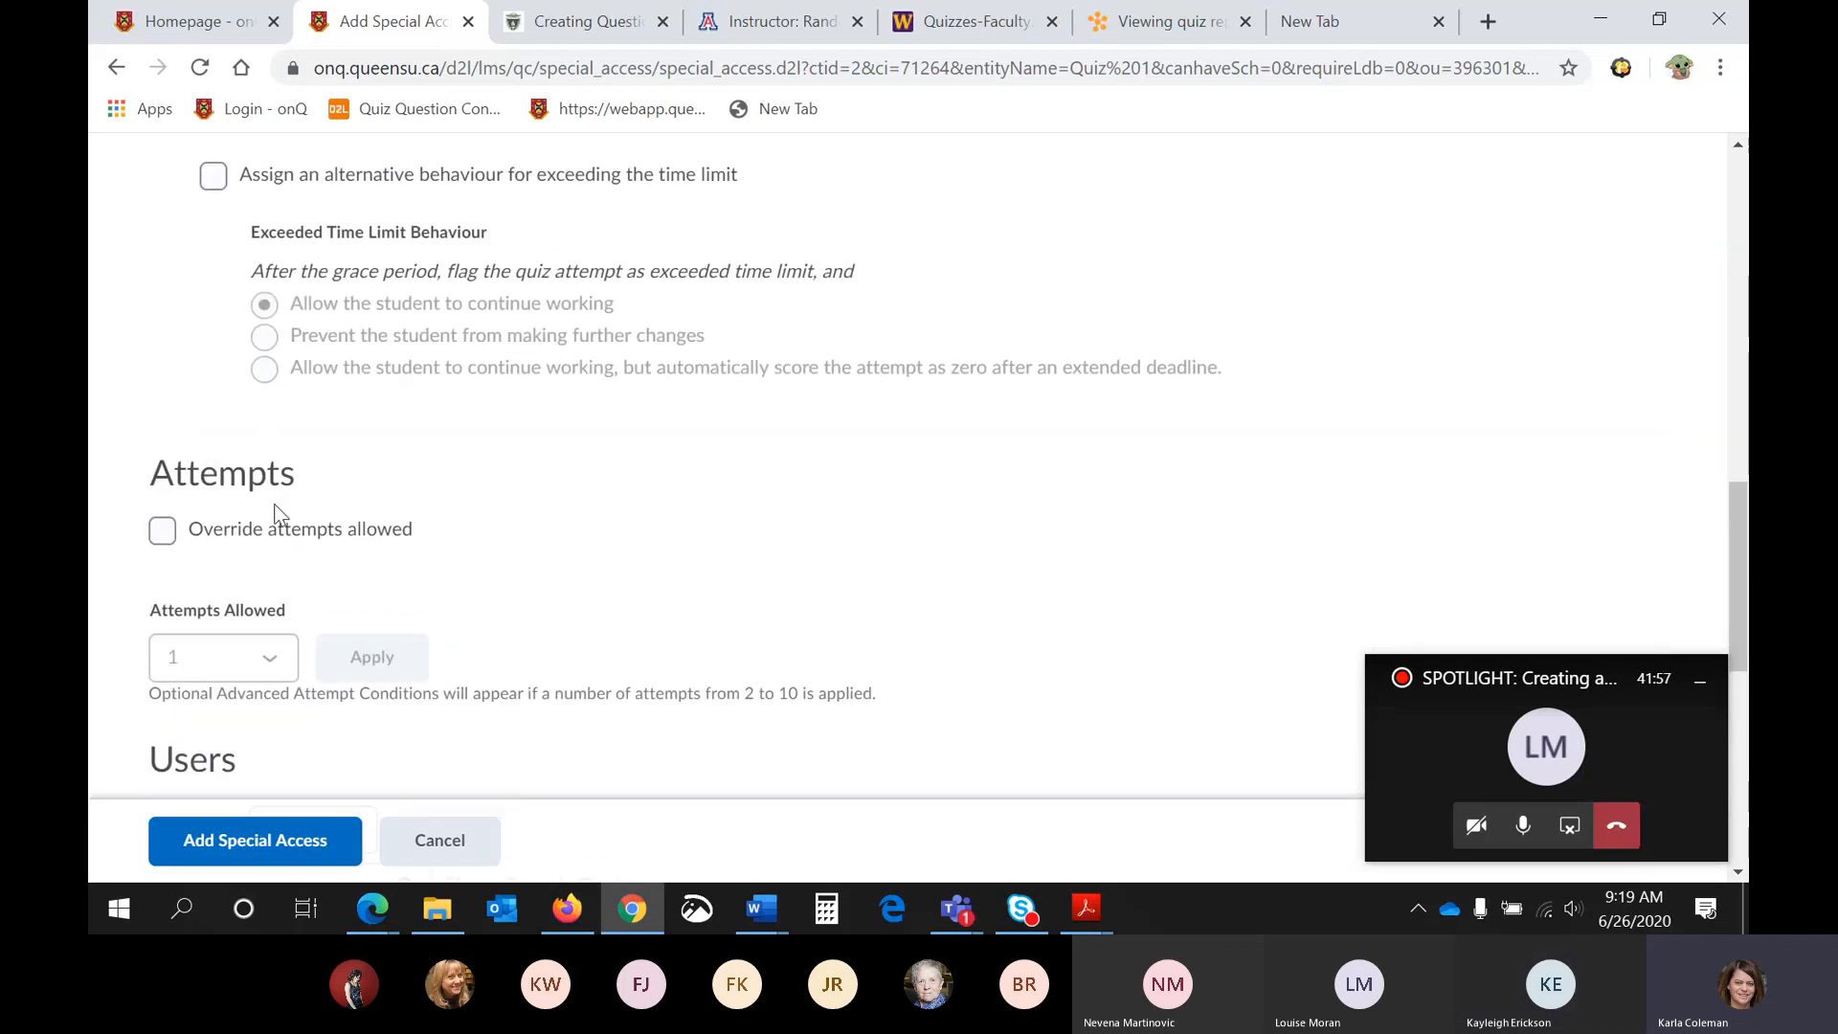
scroll(287, 402, up, 1)
click(248, 407)
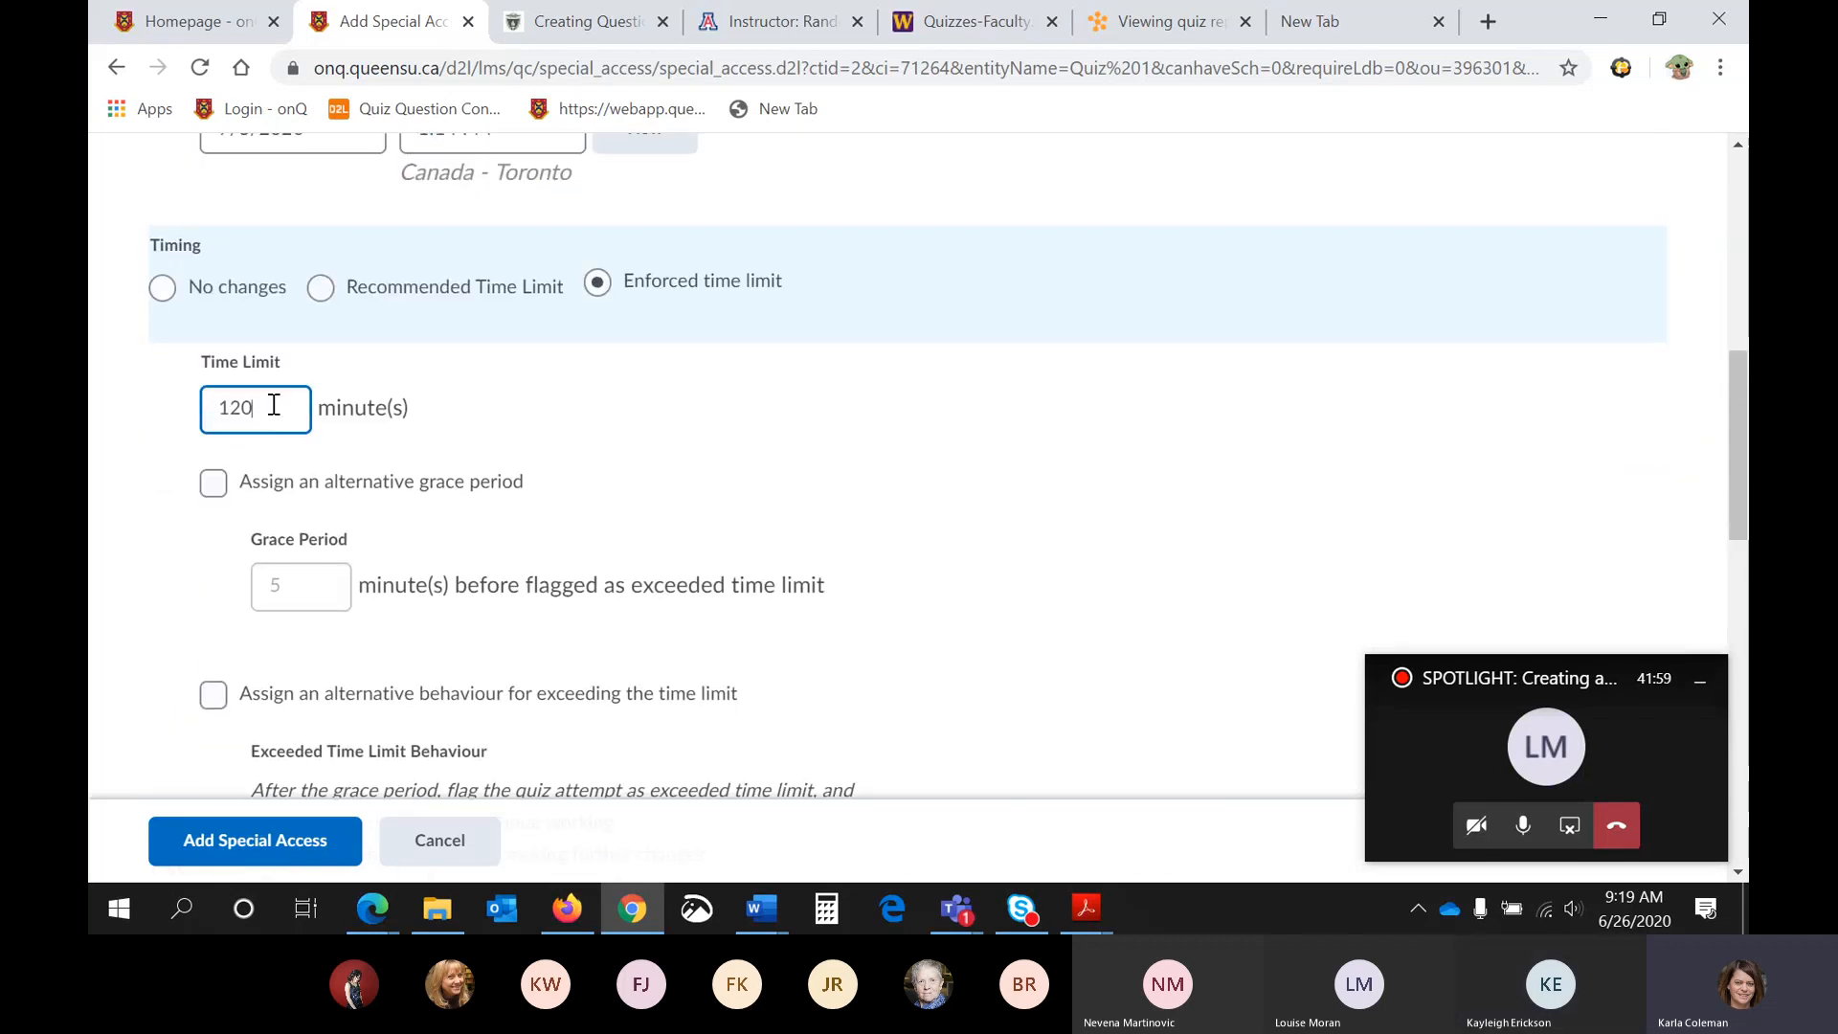
key(BackSpace)
key(BackSpace)
text(35)
- Set the special access availability end date to 7/4/2020 and add the special access for the selected student
scroll(359, 465, down, 2)
scroll(359, 465, up, 6)
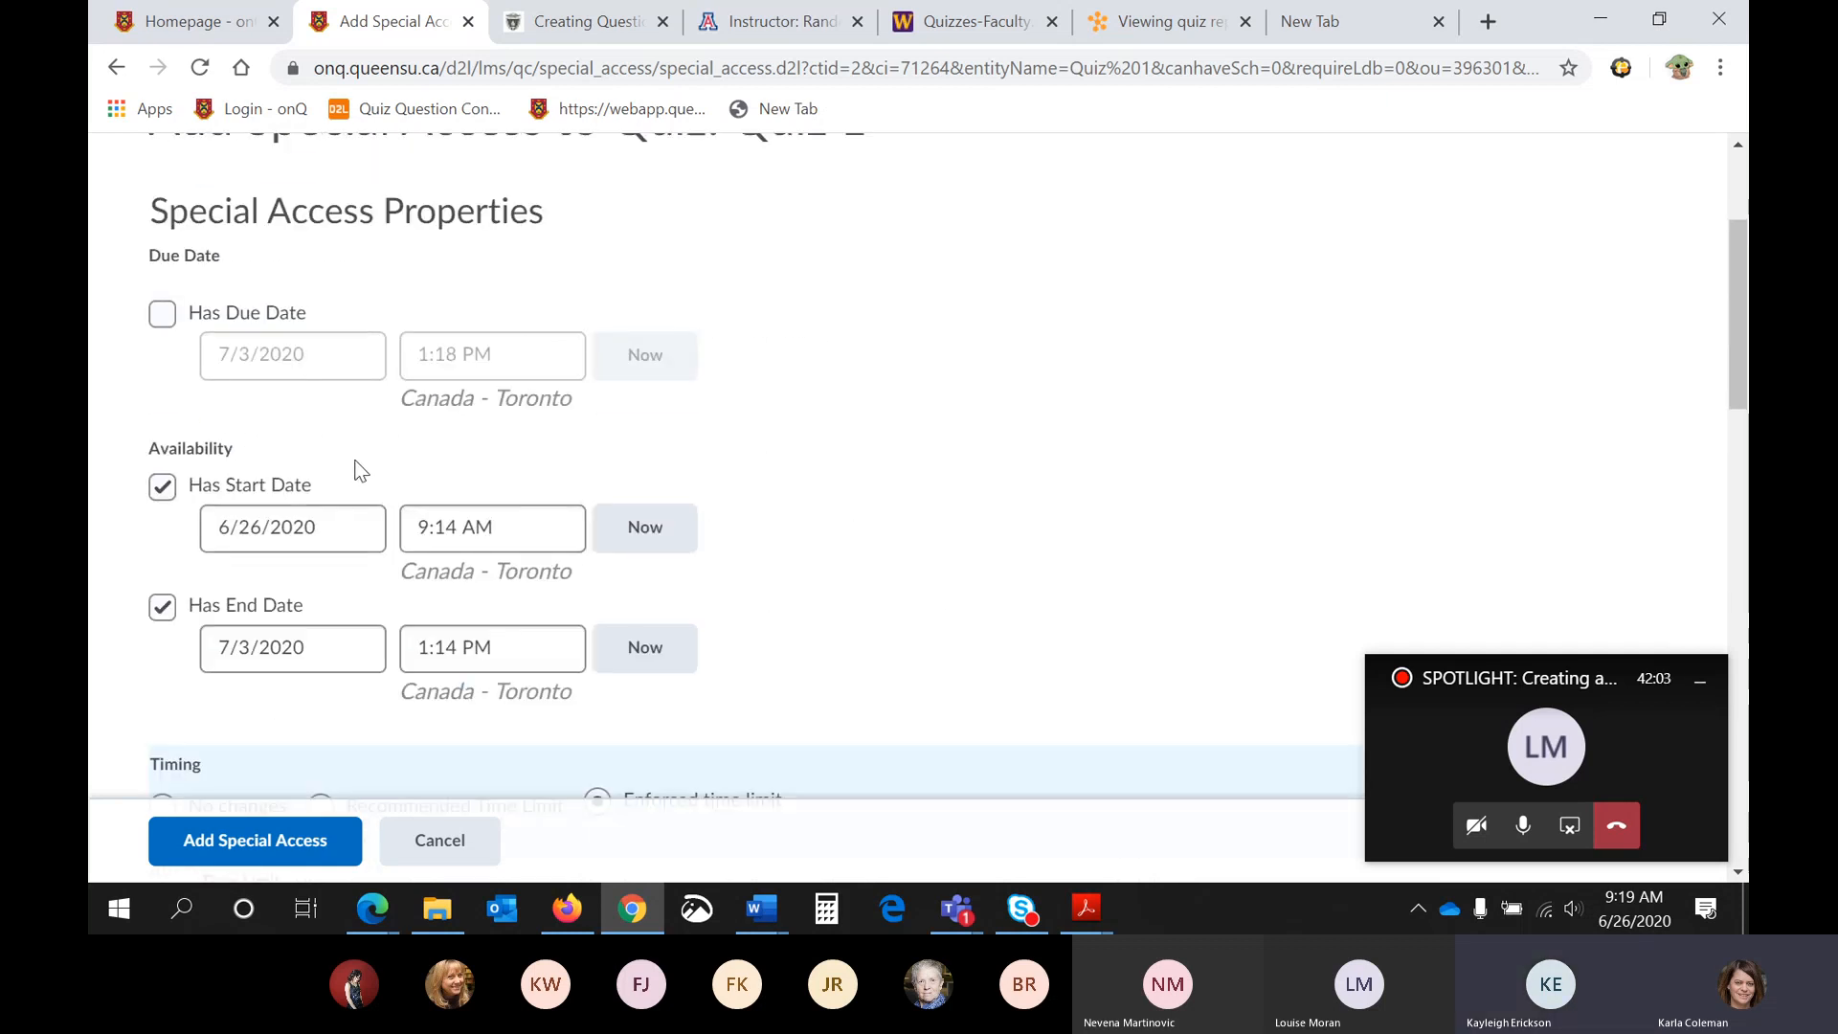
click(320, 659)
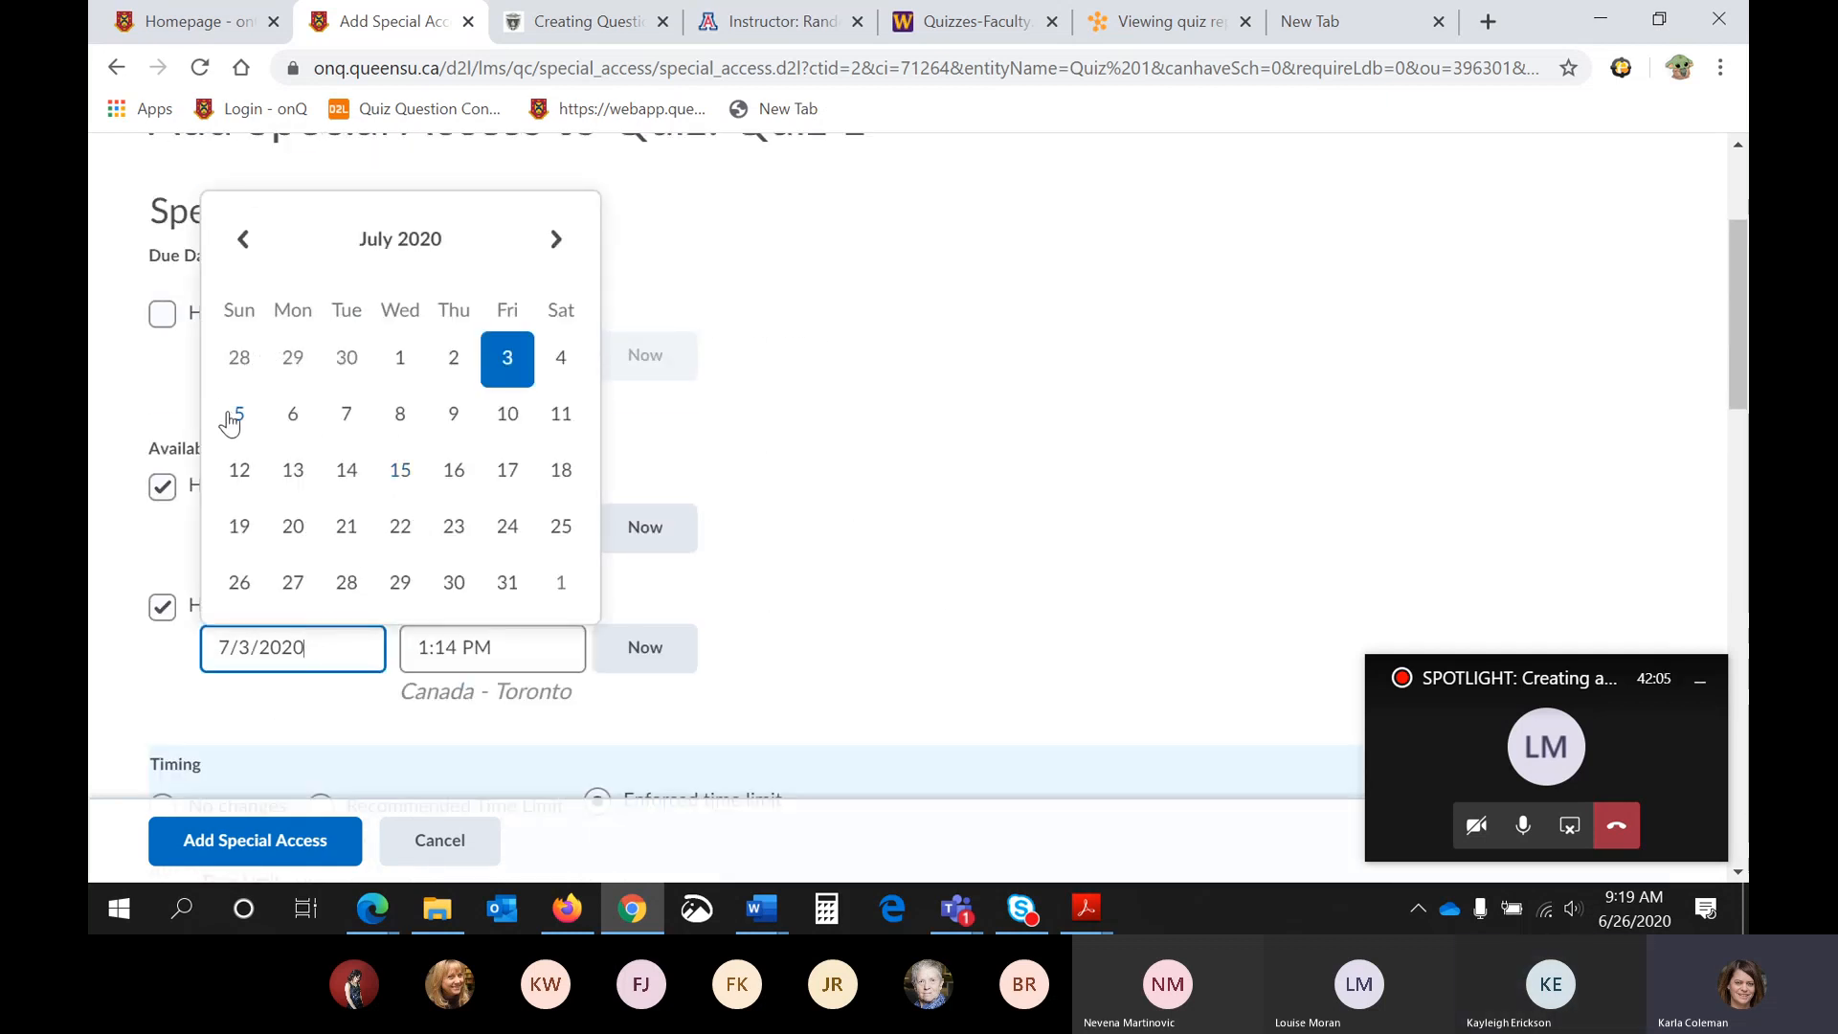
click(563, 360)
scroll(806, 565, down, 7)
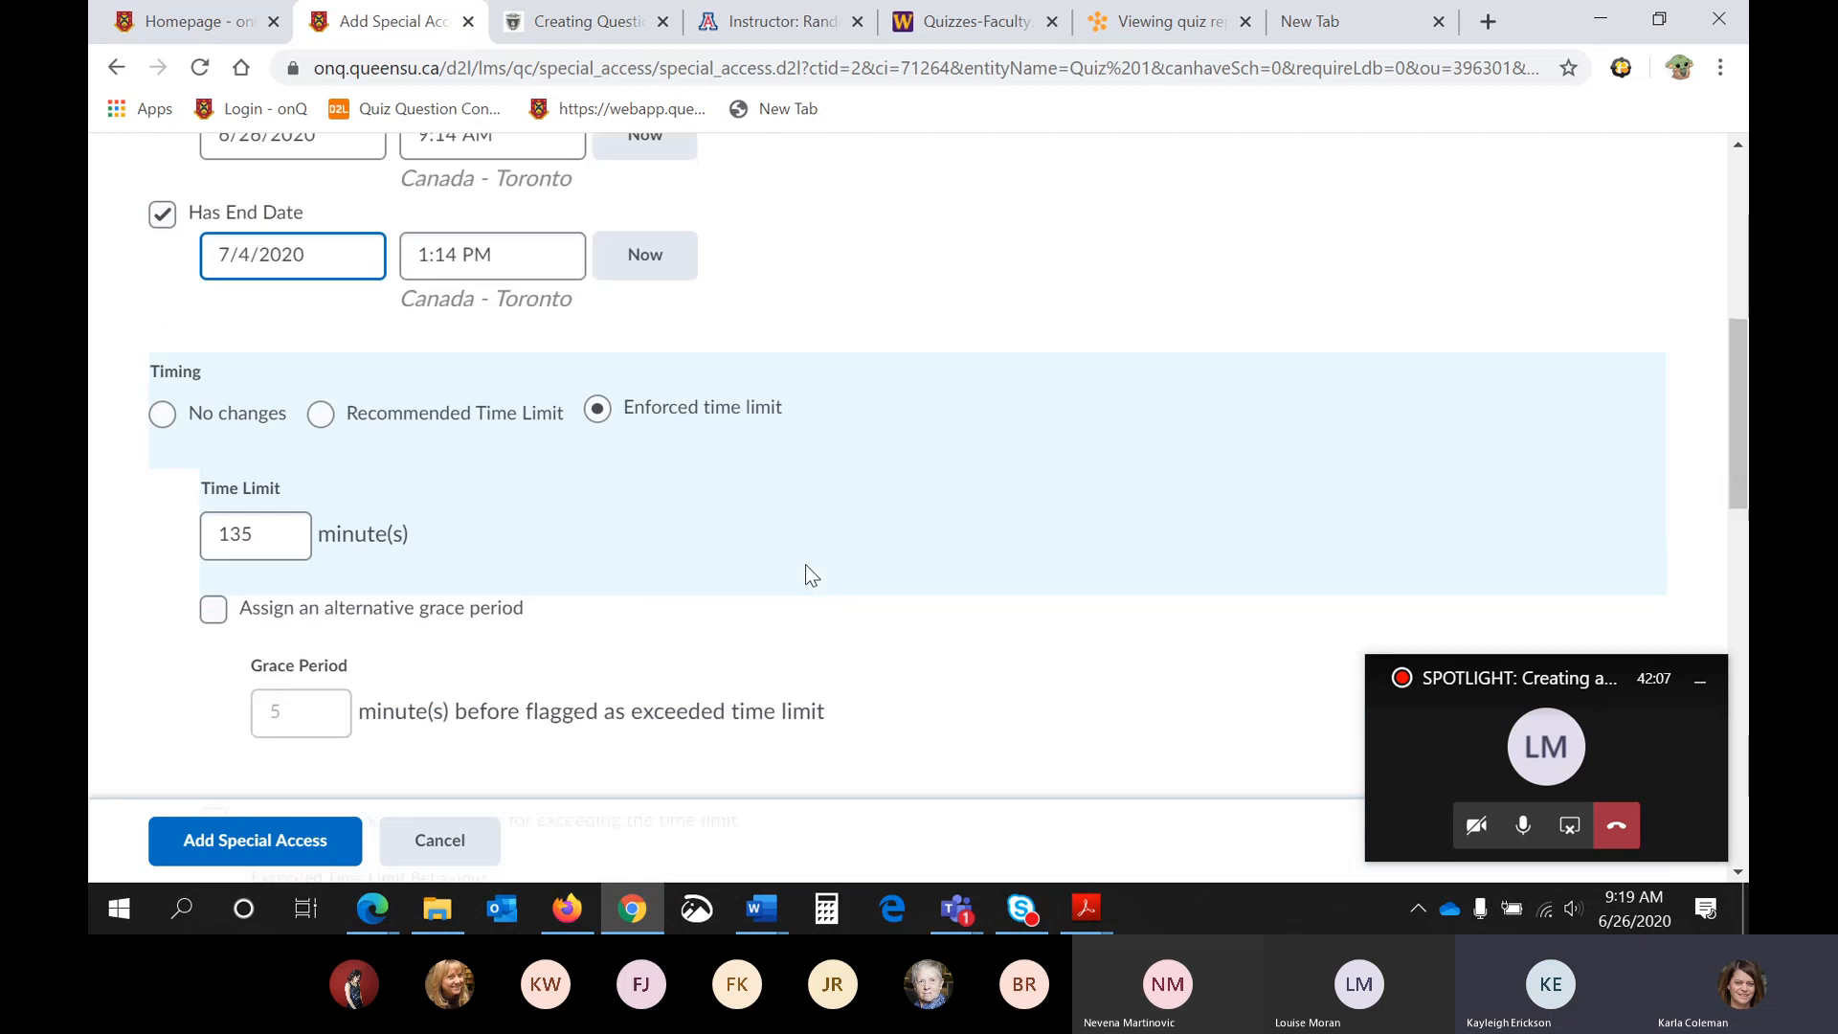
scroll(807, 574, down, 10)
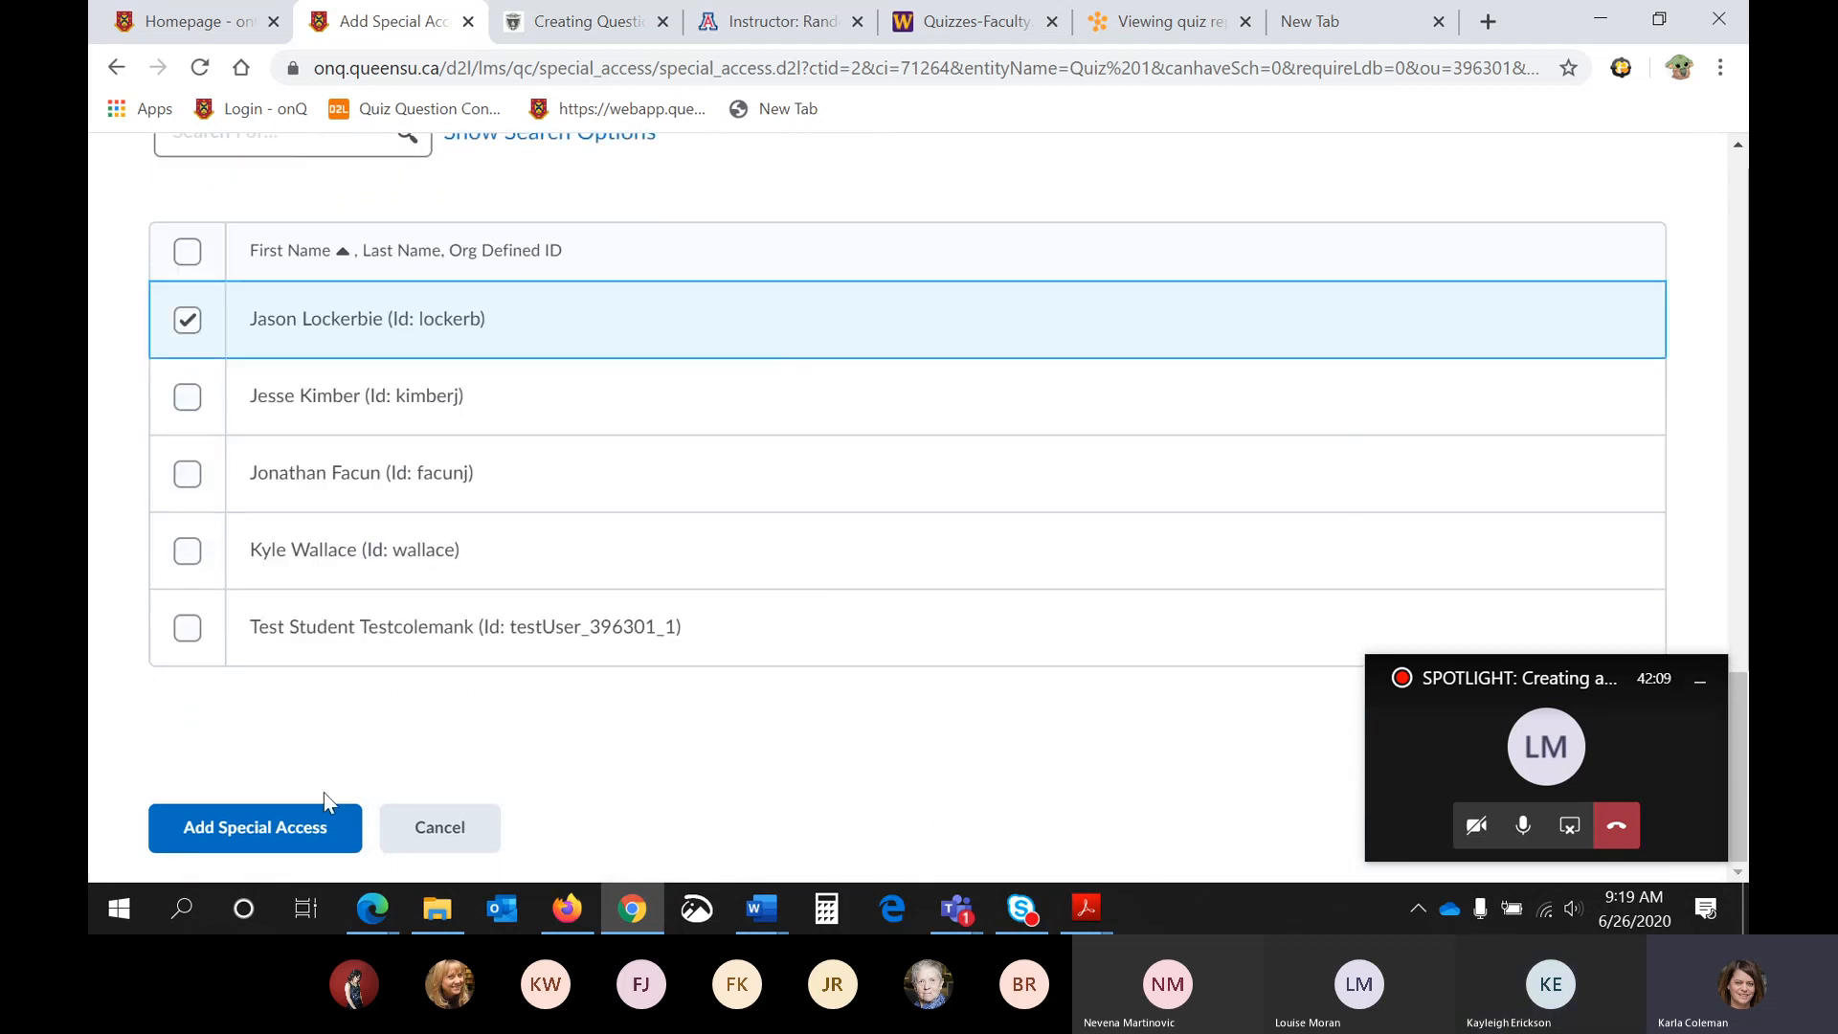
click(297, 831)
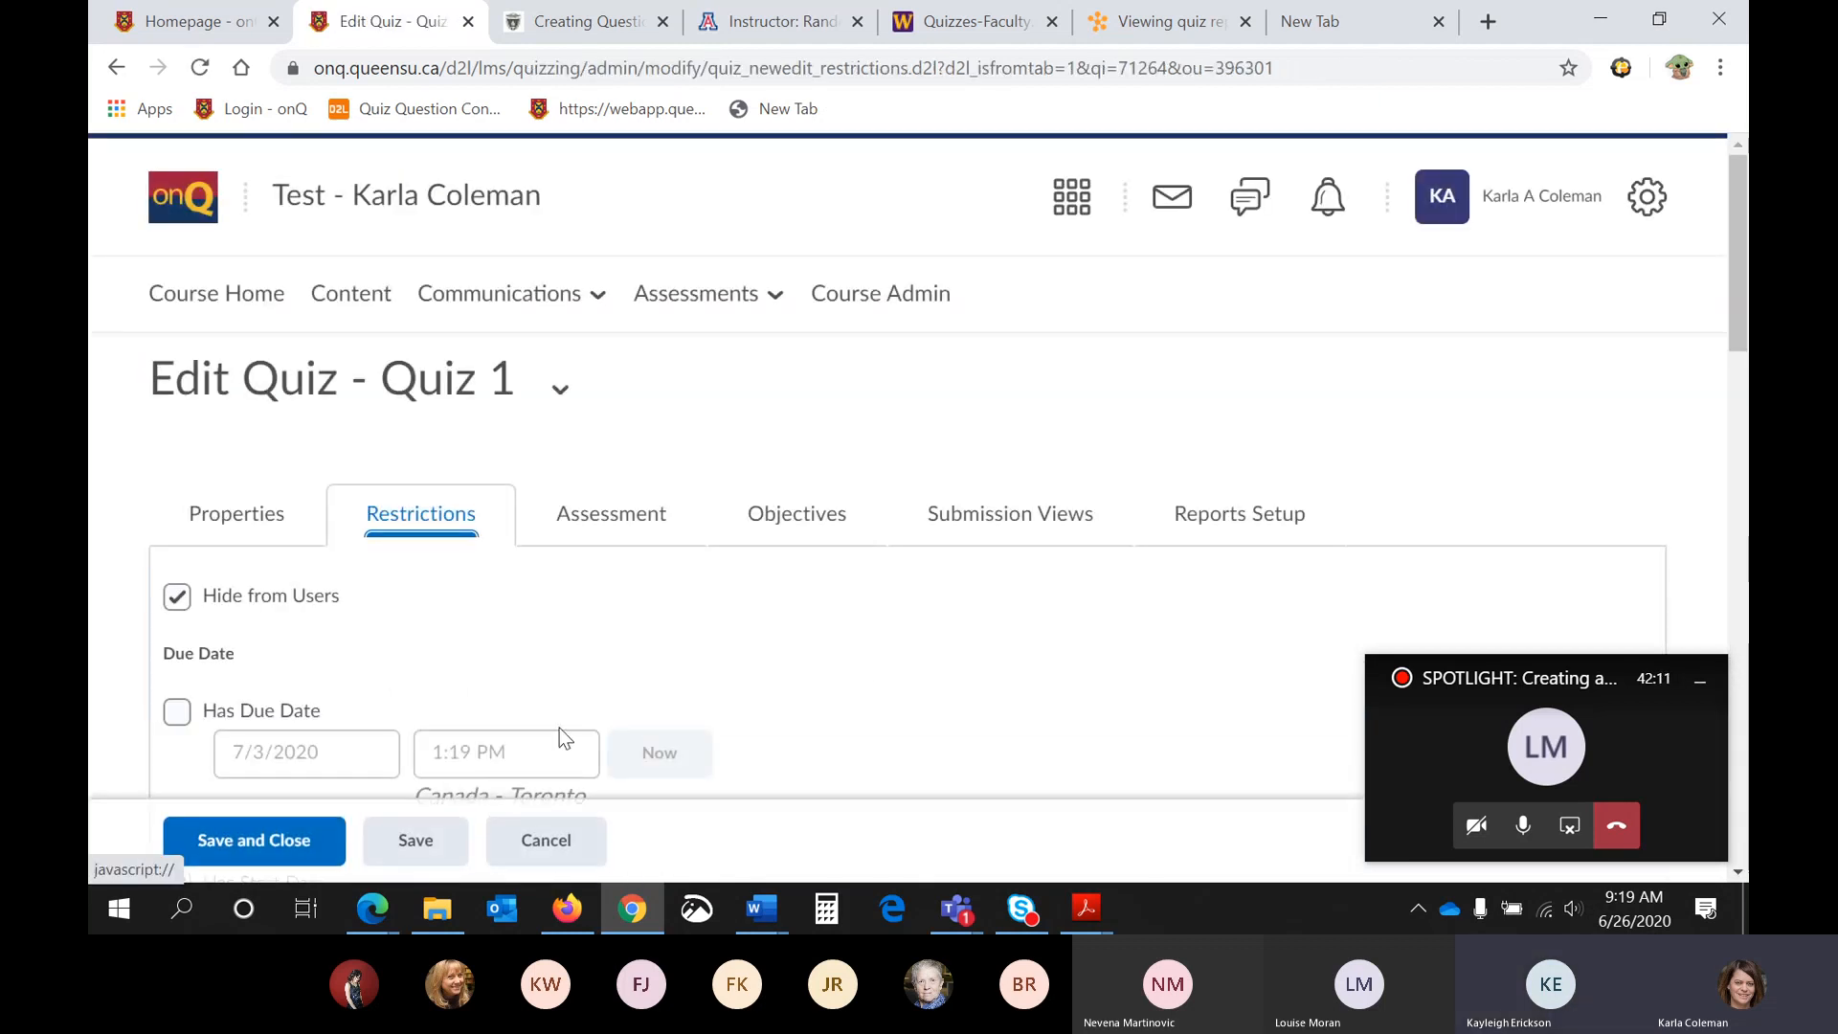
- Check the student's special access entry in the restrictions and open the assessment settings for Quiz 1
scroll(559, 728, down, 4)
scroll(564, 737, down, 12)
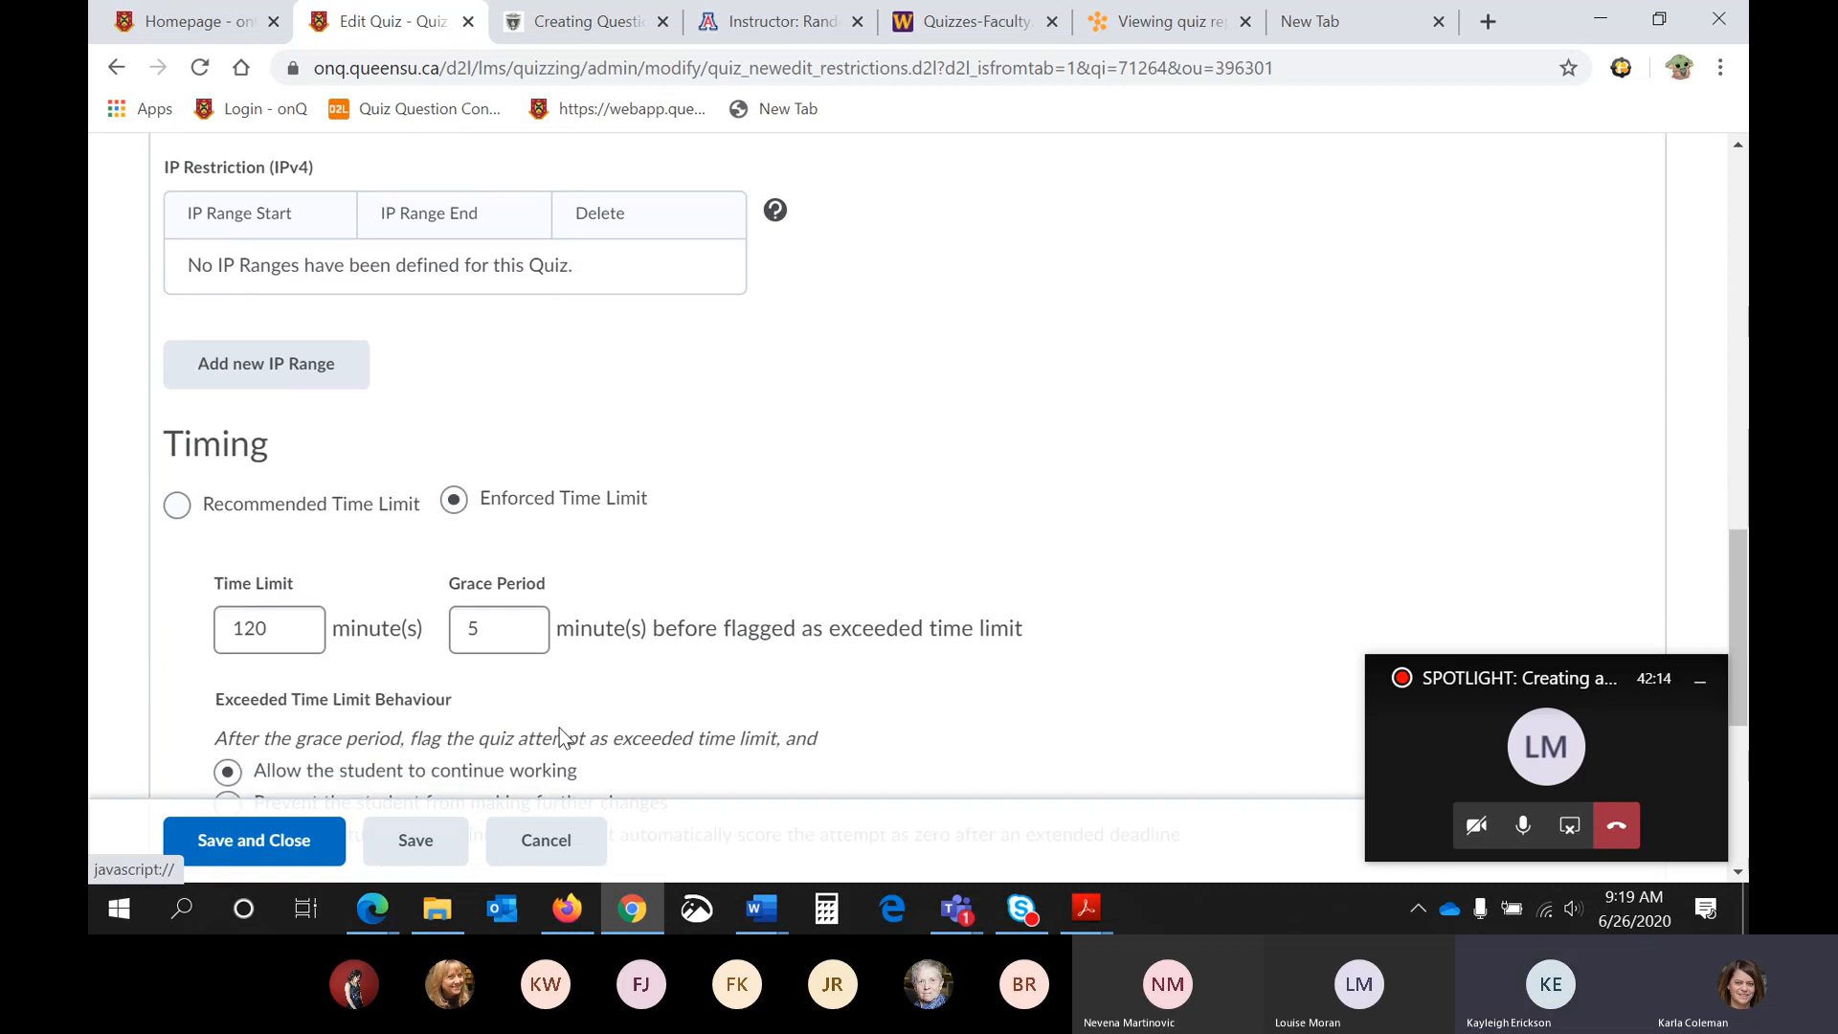
scroll(561, 737, down, 5)
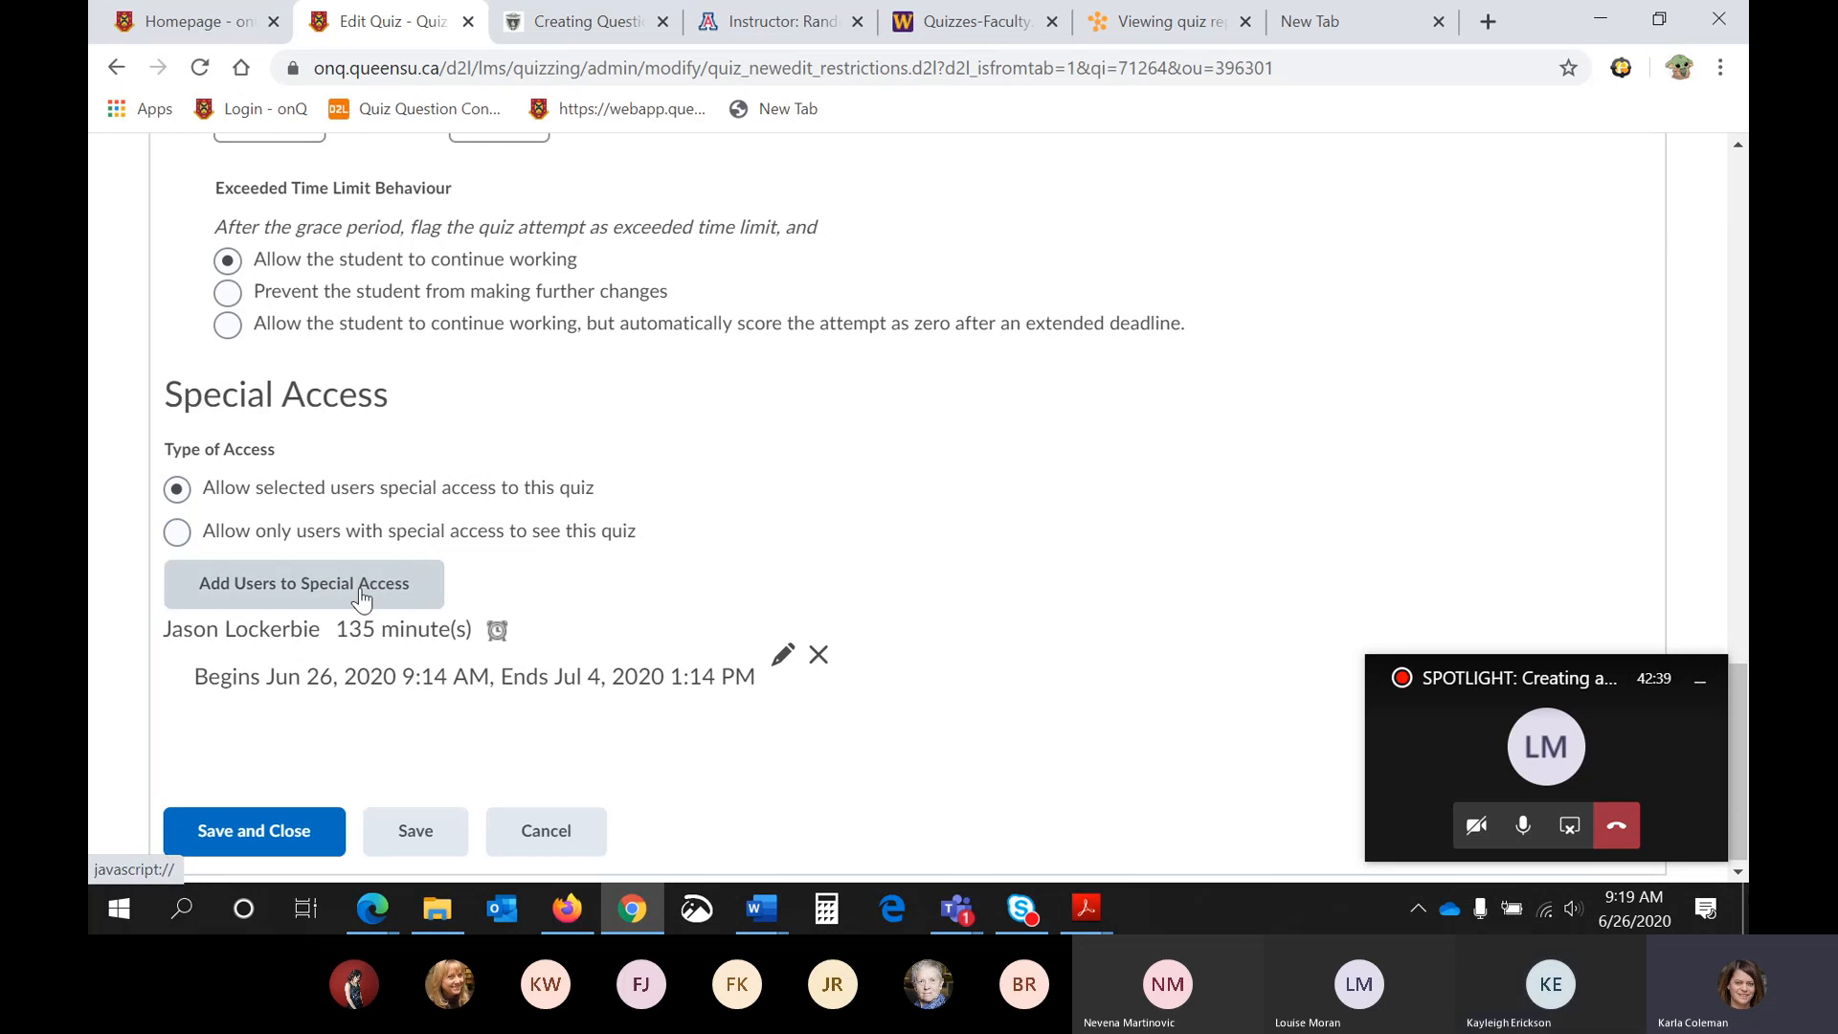
scroll(676, 555, up, 5)
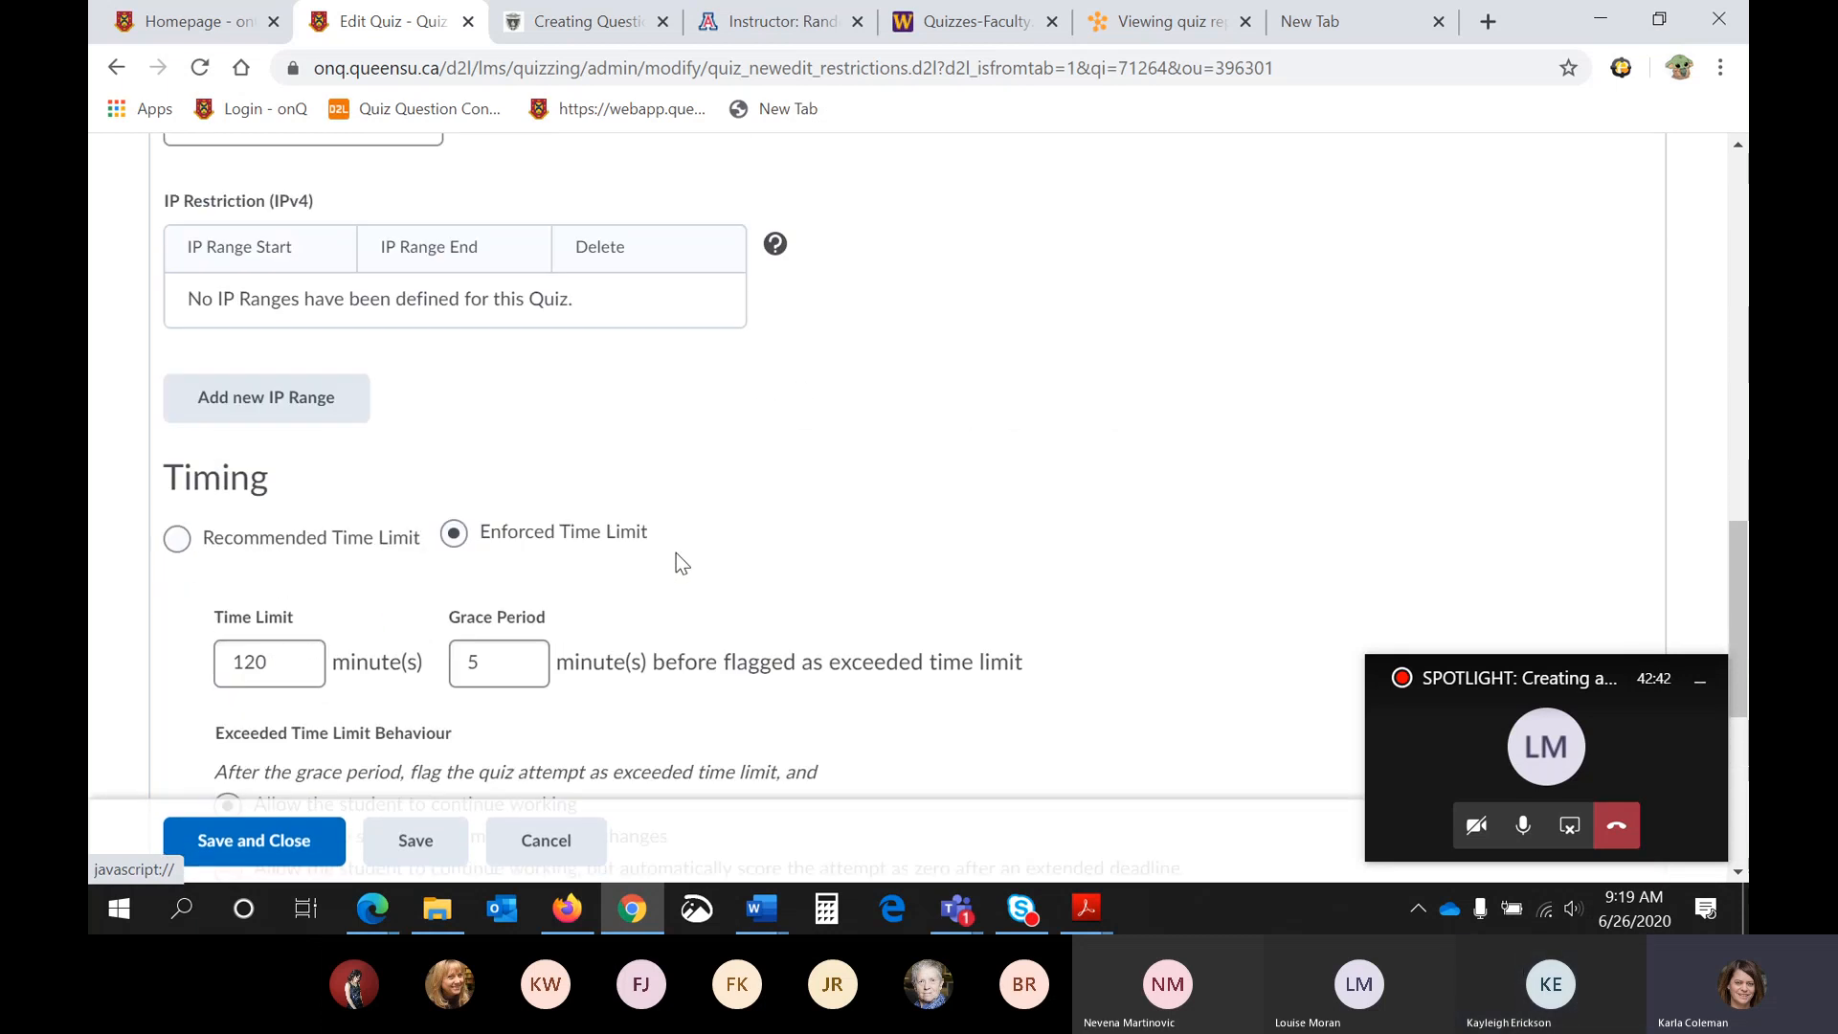
scroll(677, 555, up, 12)
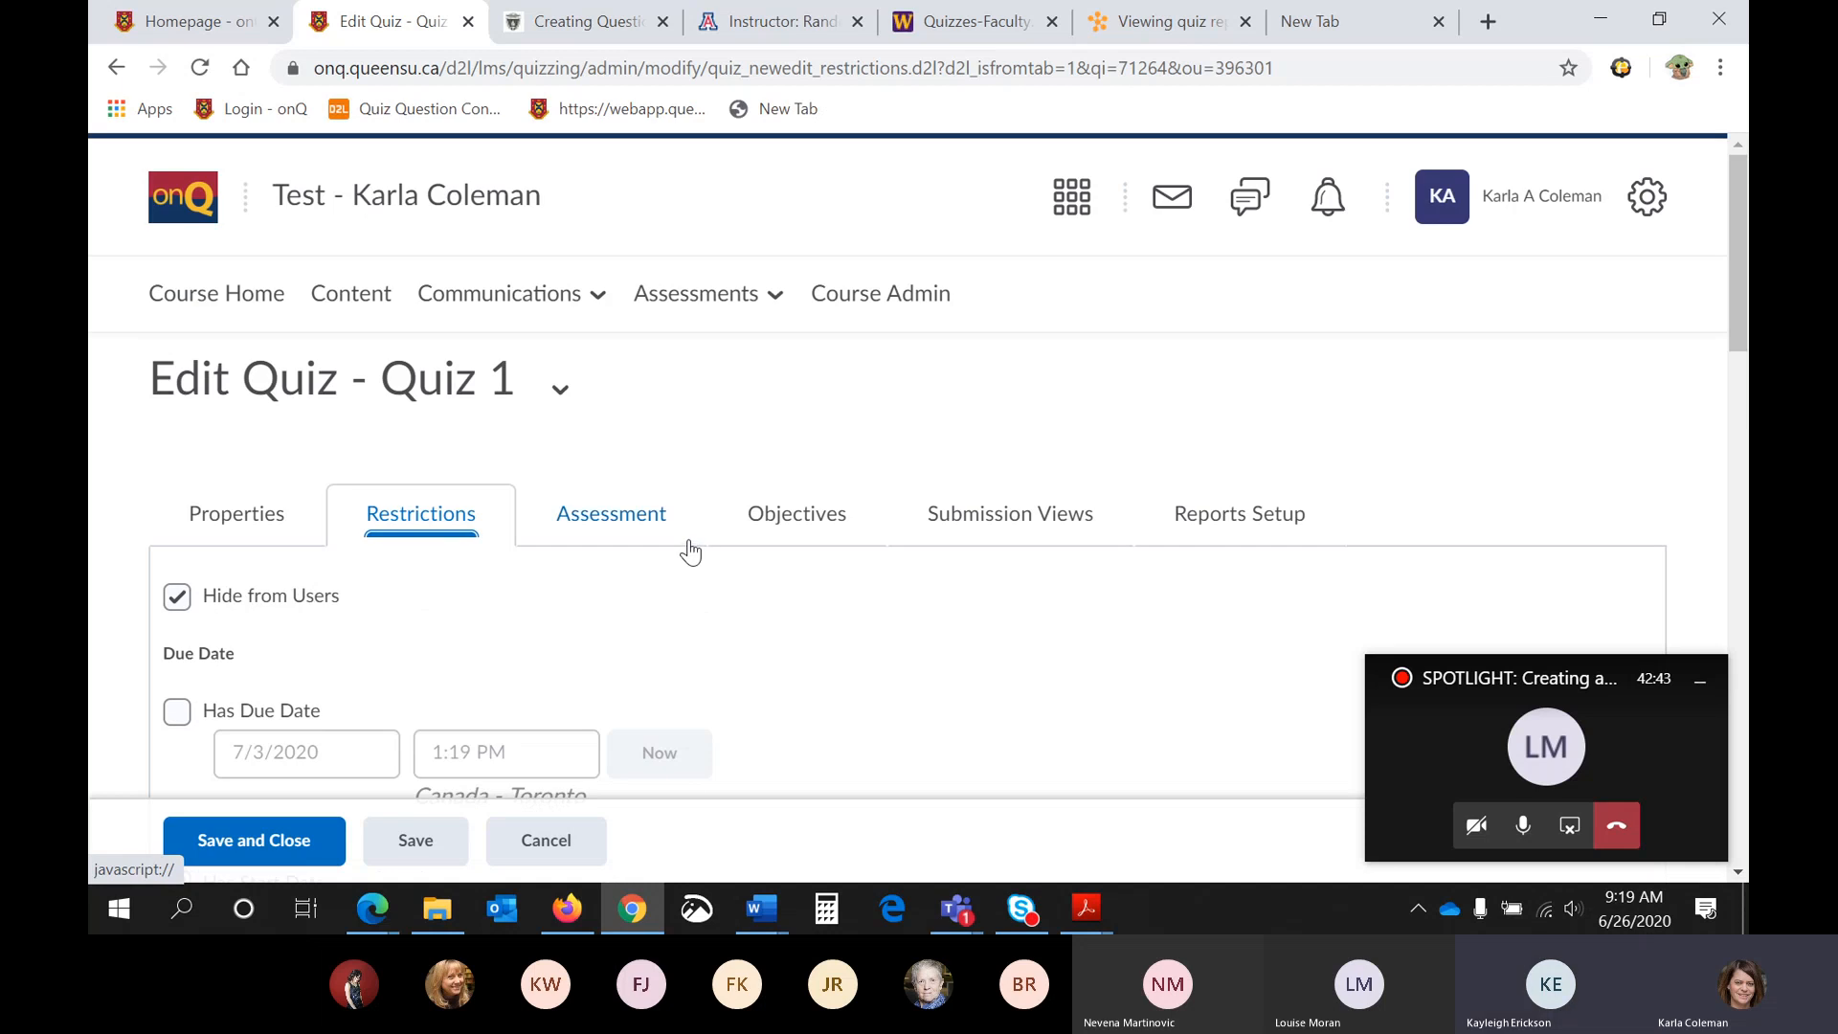
click(645, 529)
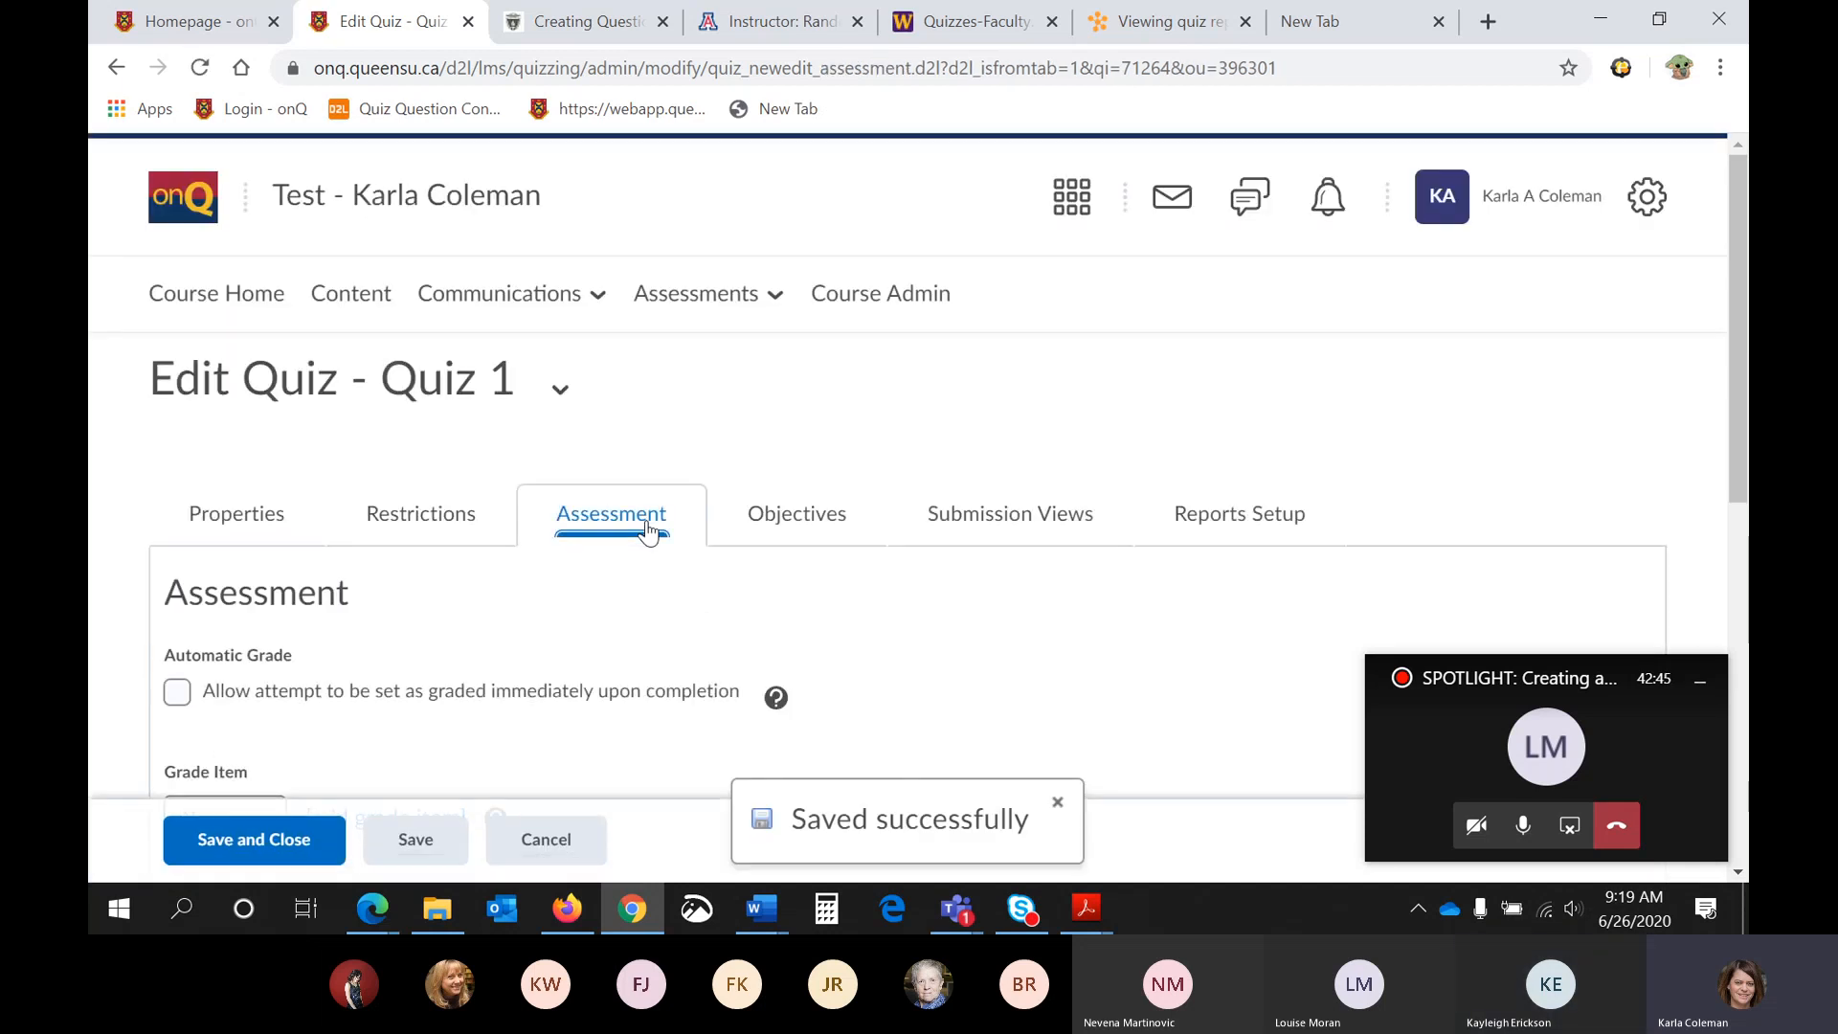
scroll(647, 530, down, 3)
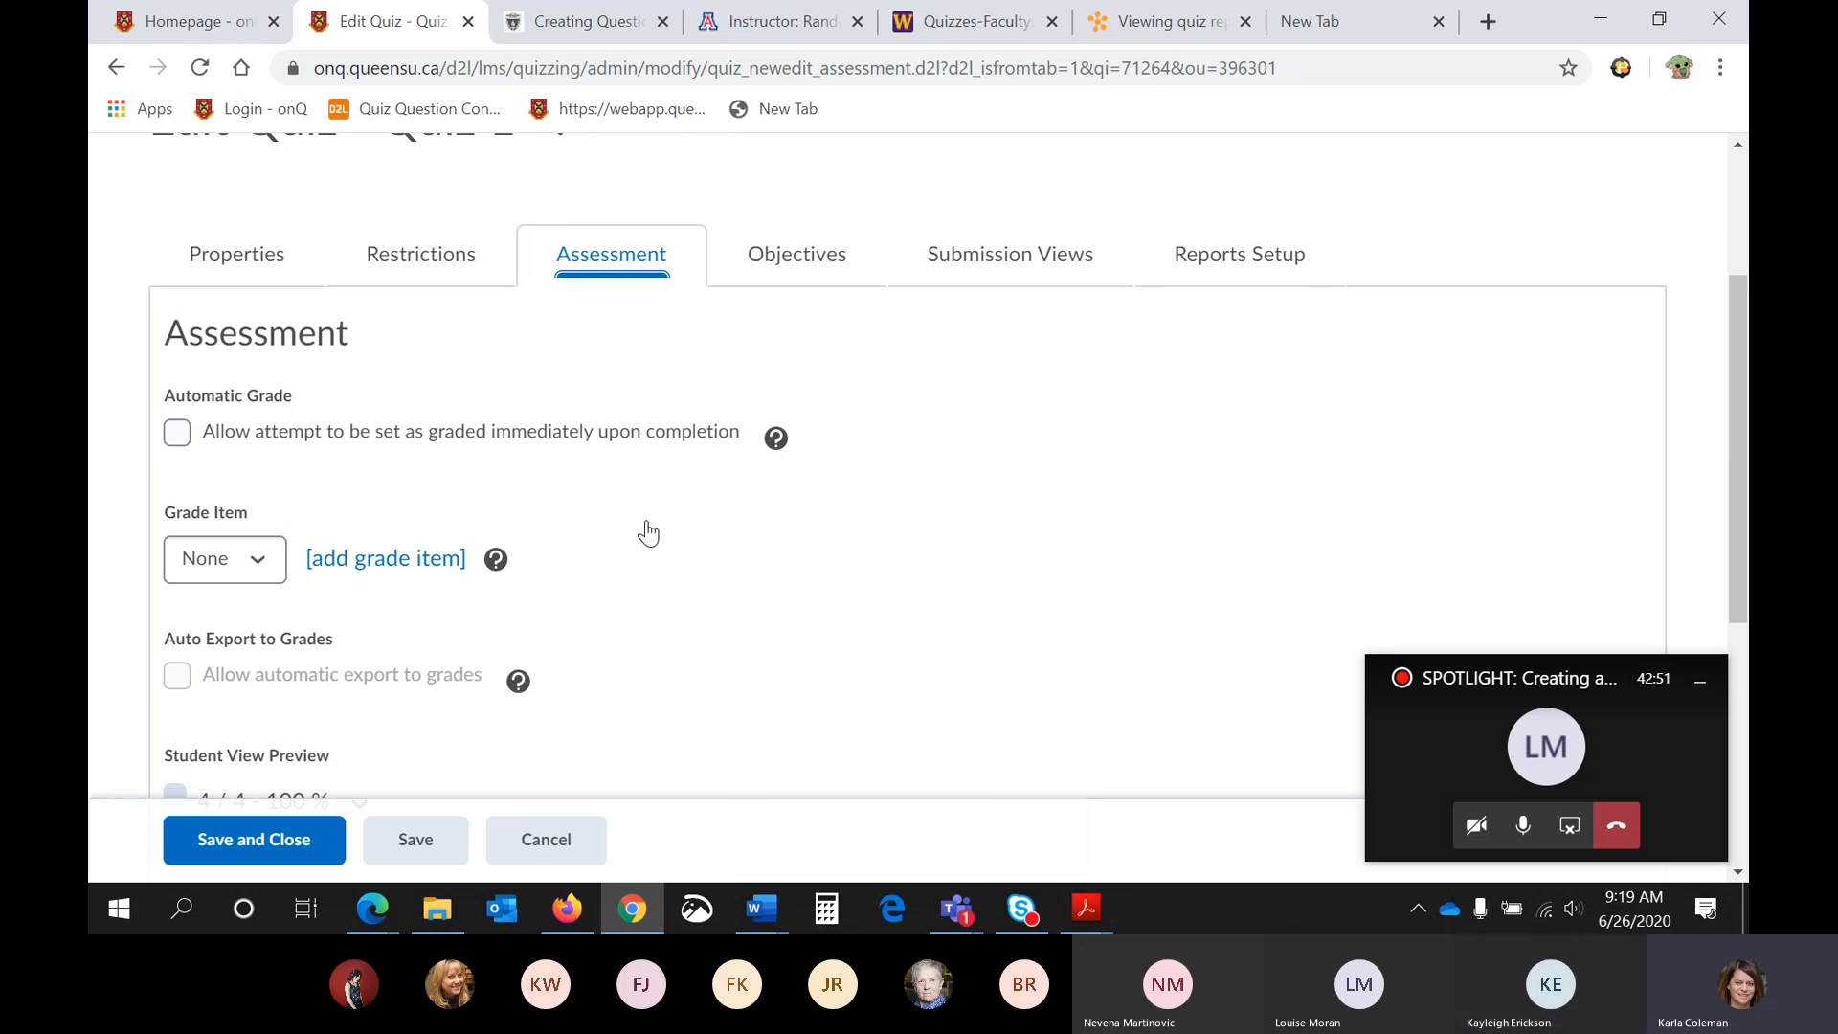
- Create and save a new numeric grade item named "Quiz 1" for the quiz
click(345, 561)
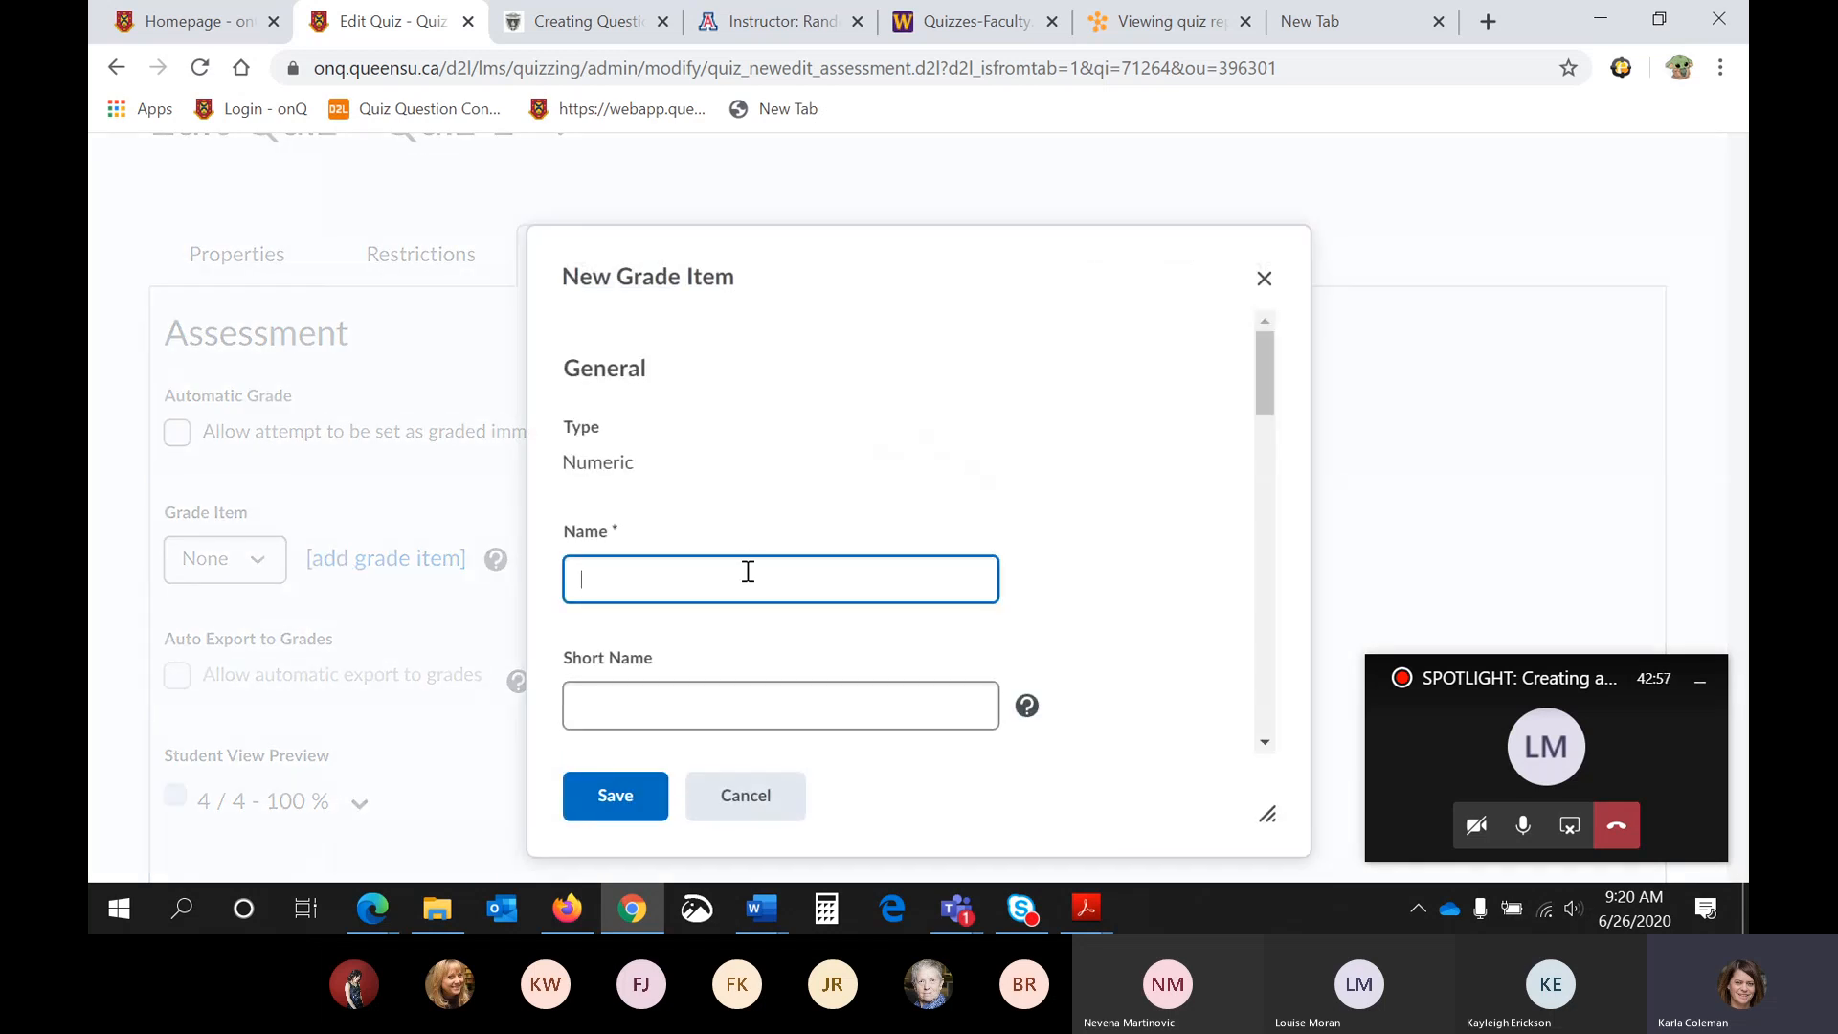
text(Quiz 1)
scroll(748, 571, down, 4)
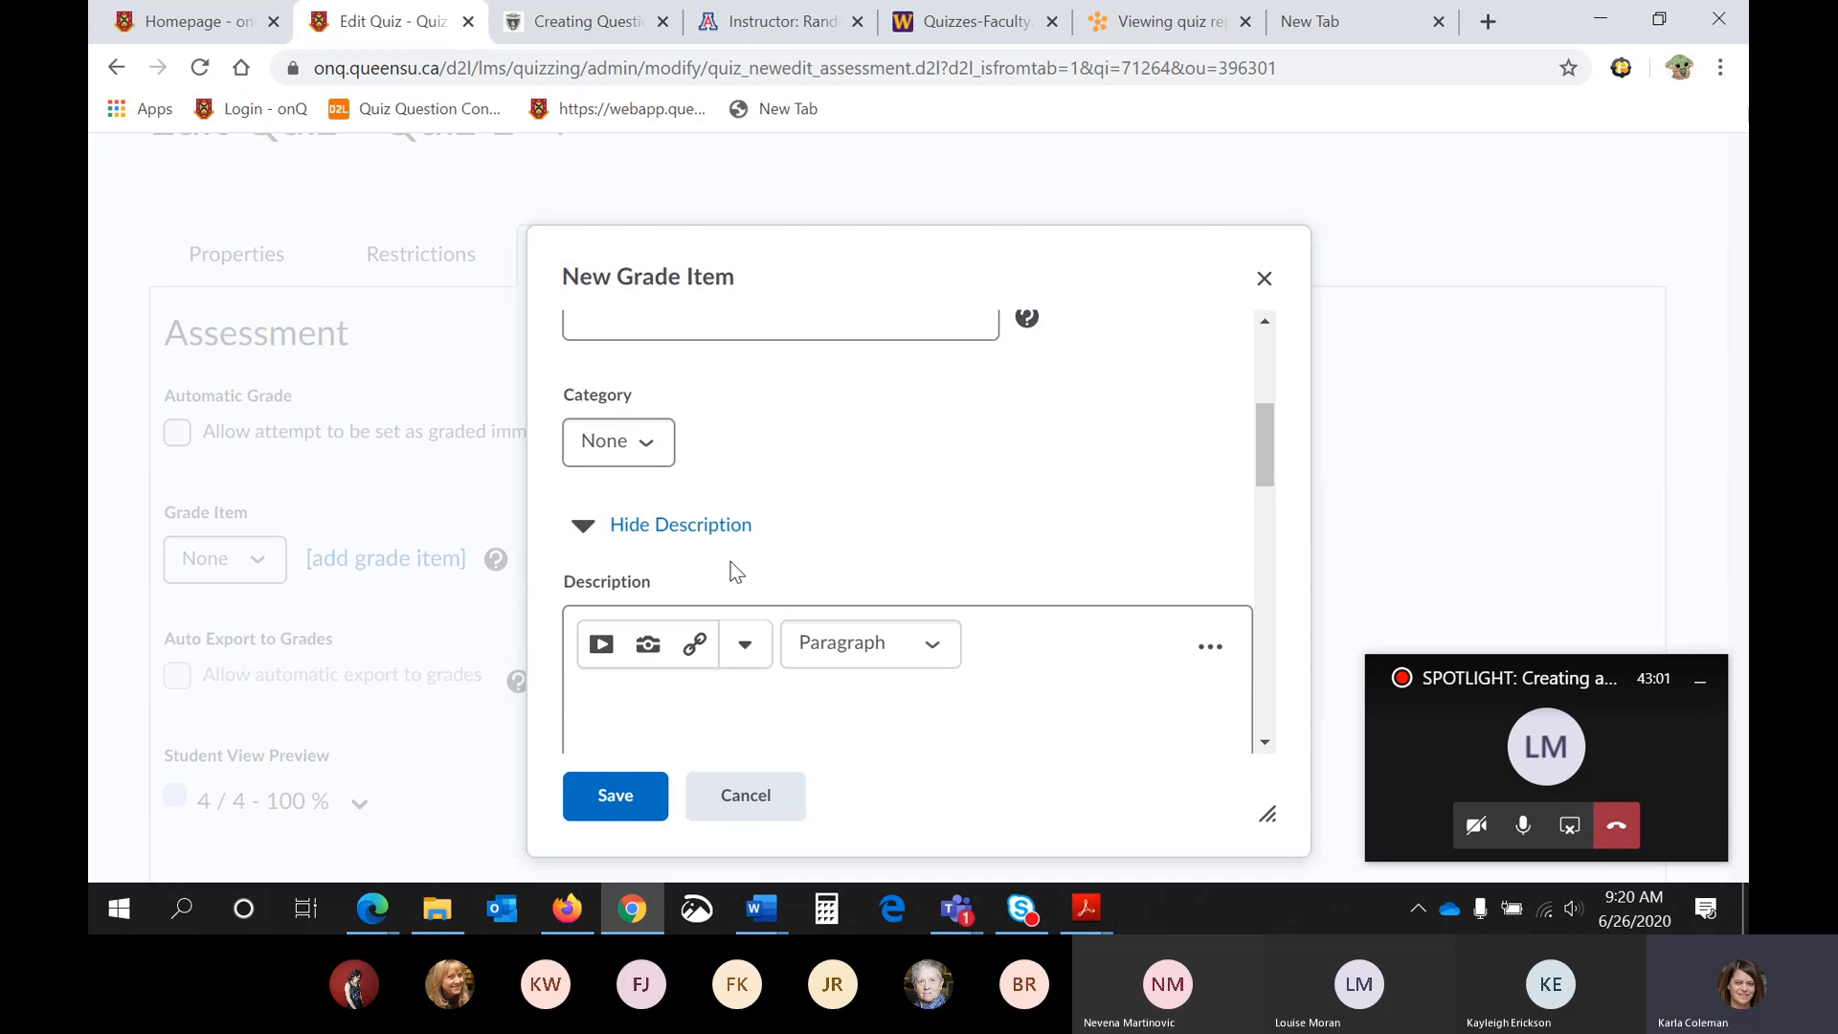
scroll(734, 571, down, 7)
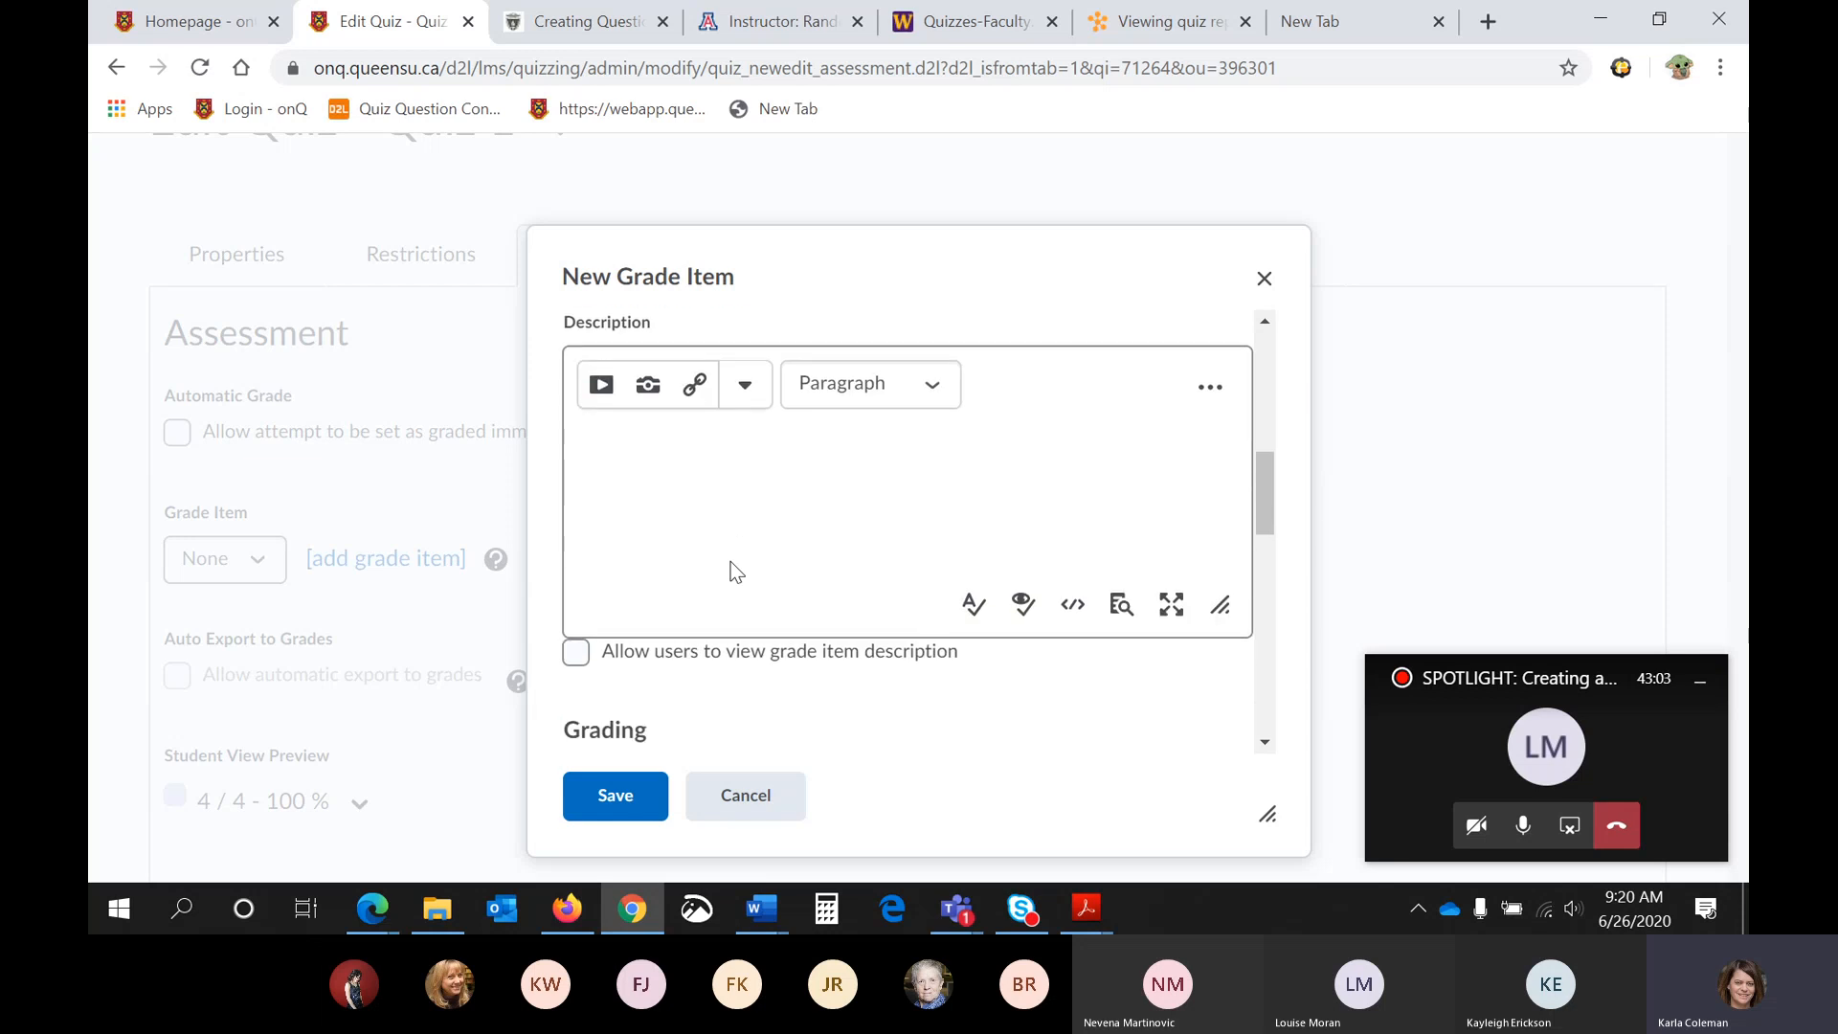
click(639, 432)
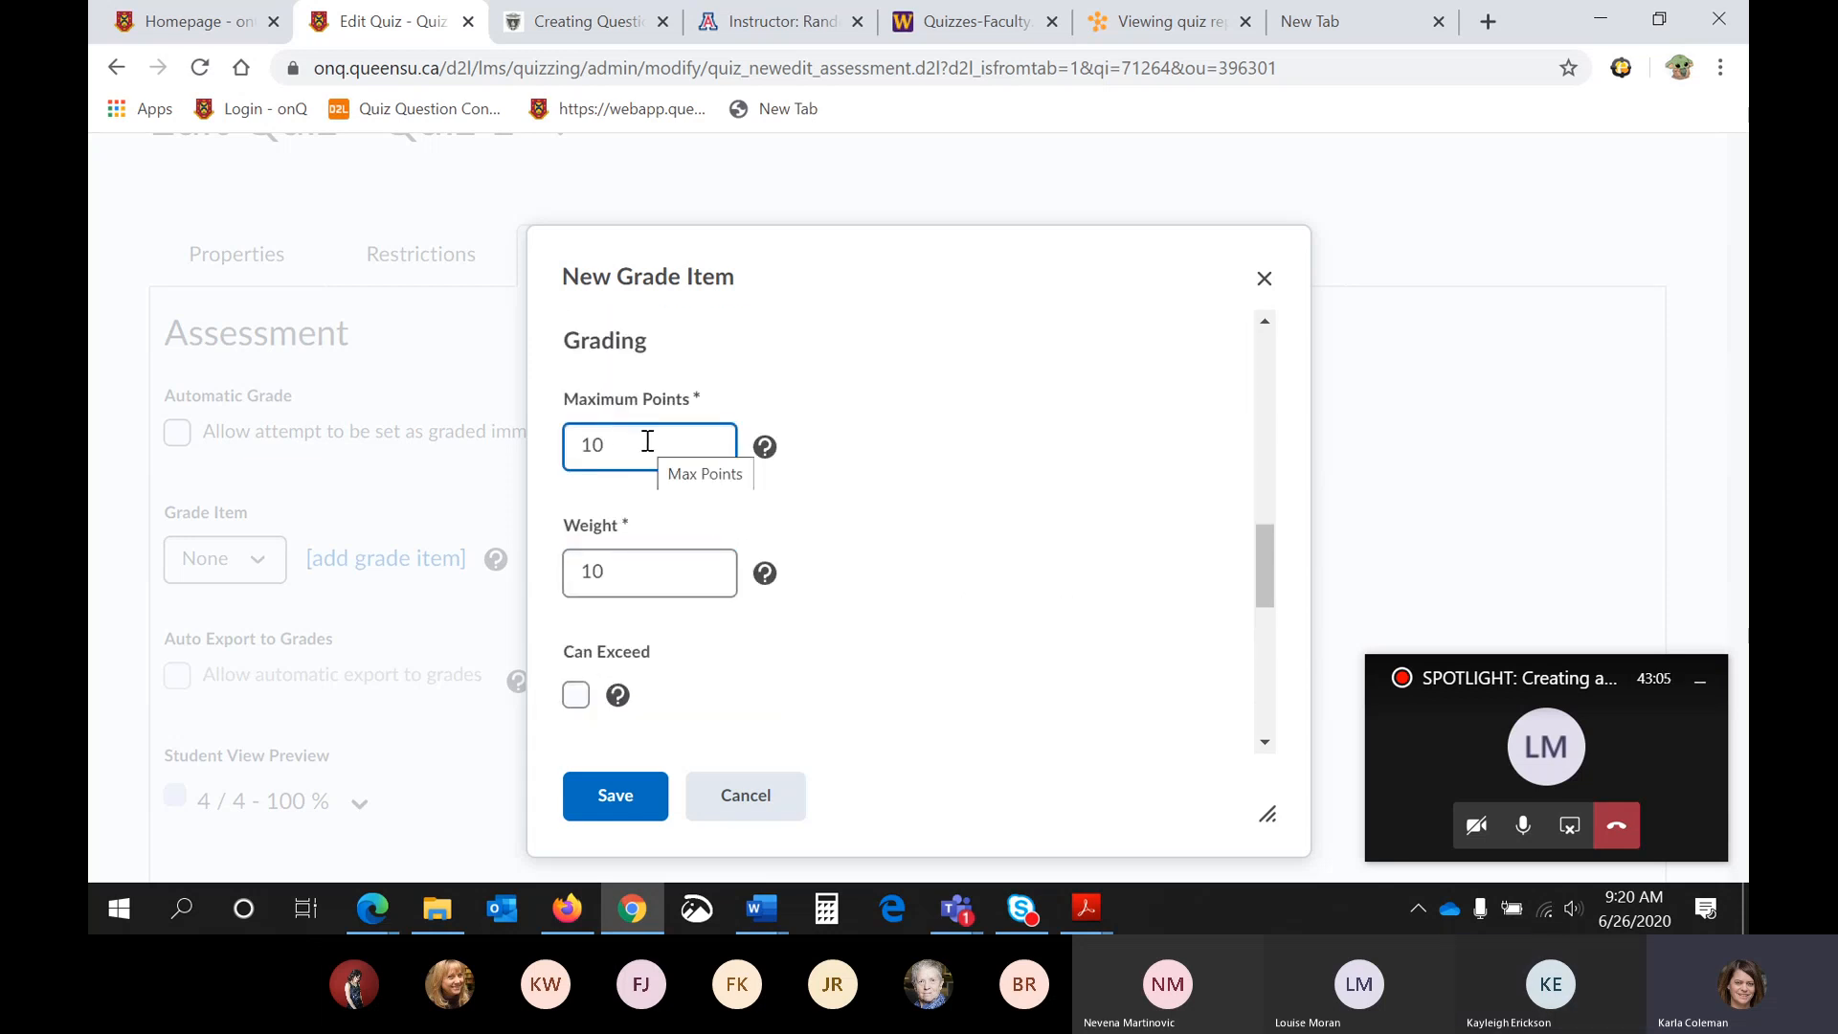
scroll(647, 441, down, 2)
click(648, 440)
scroll(648, 450, down, 6)
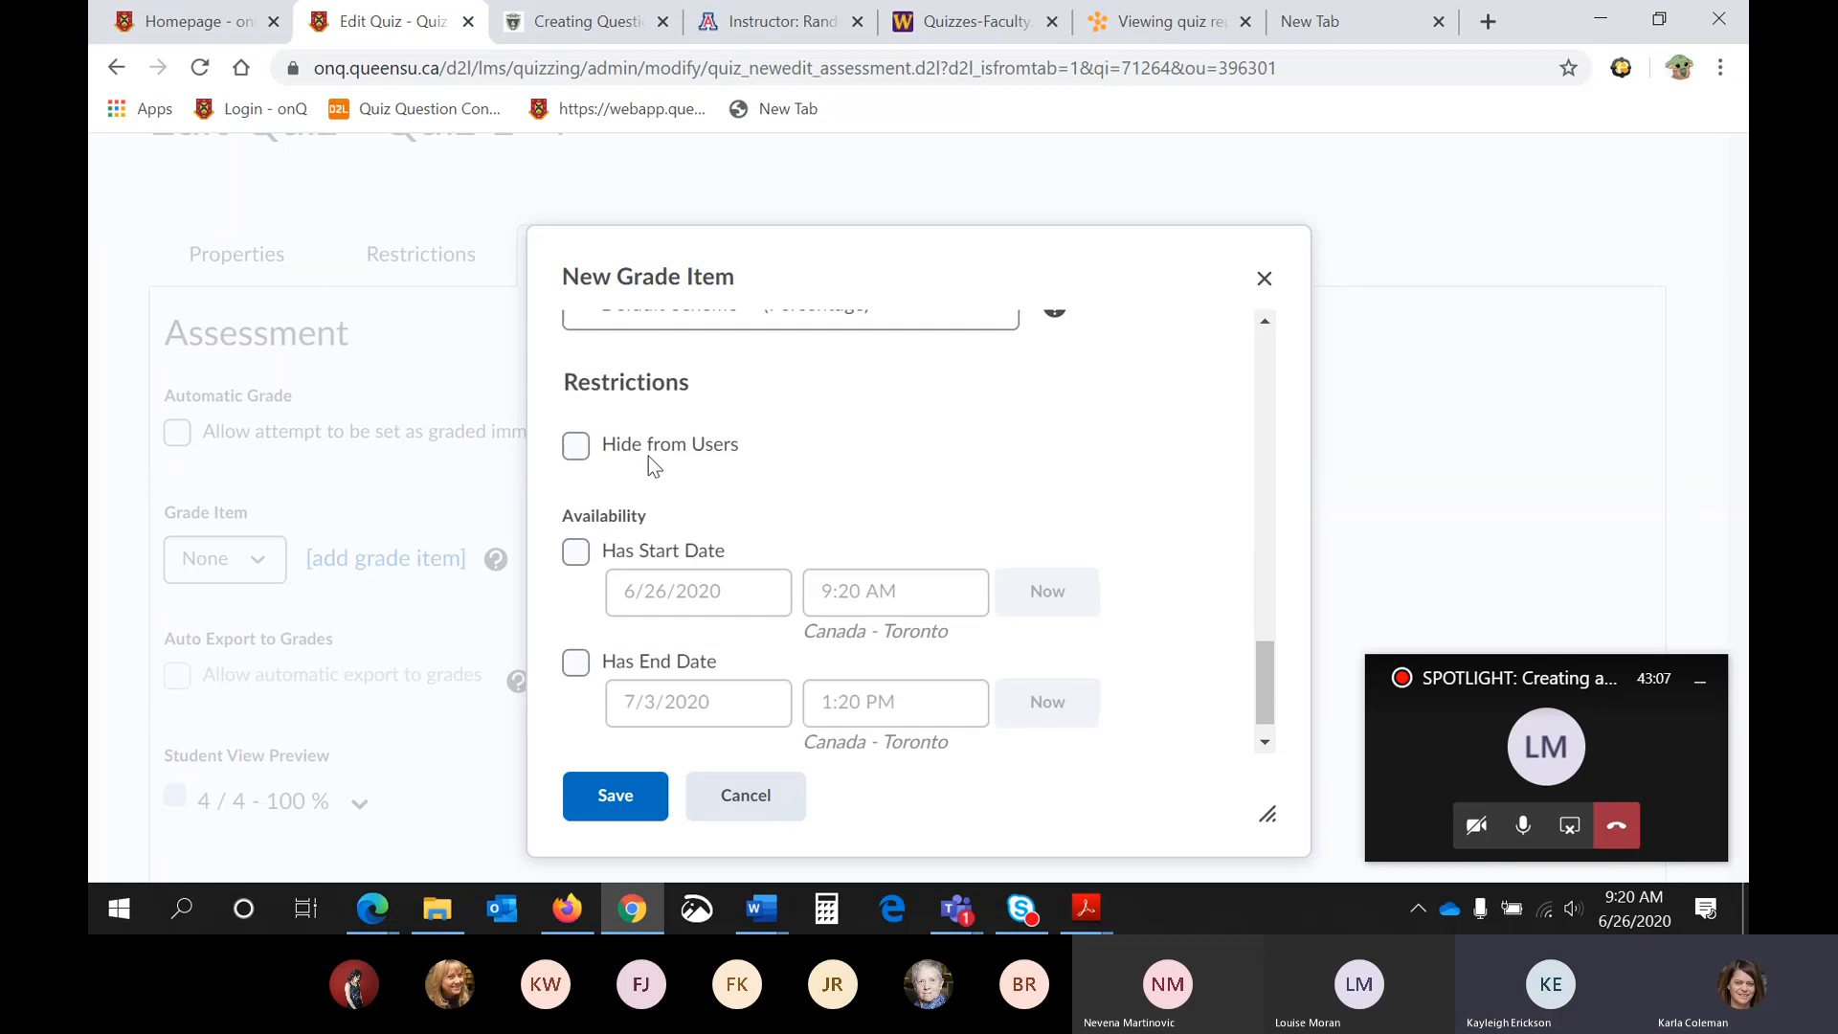
click(616, 798)
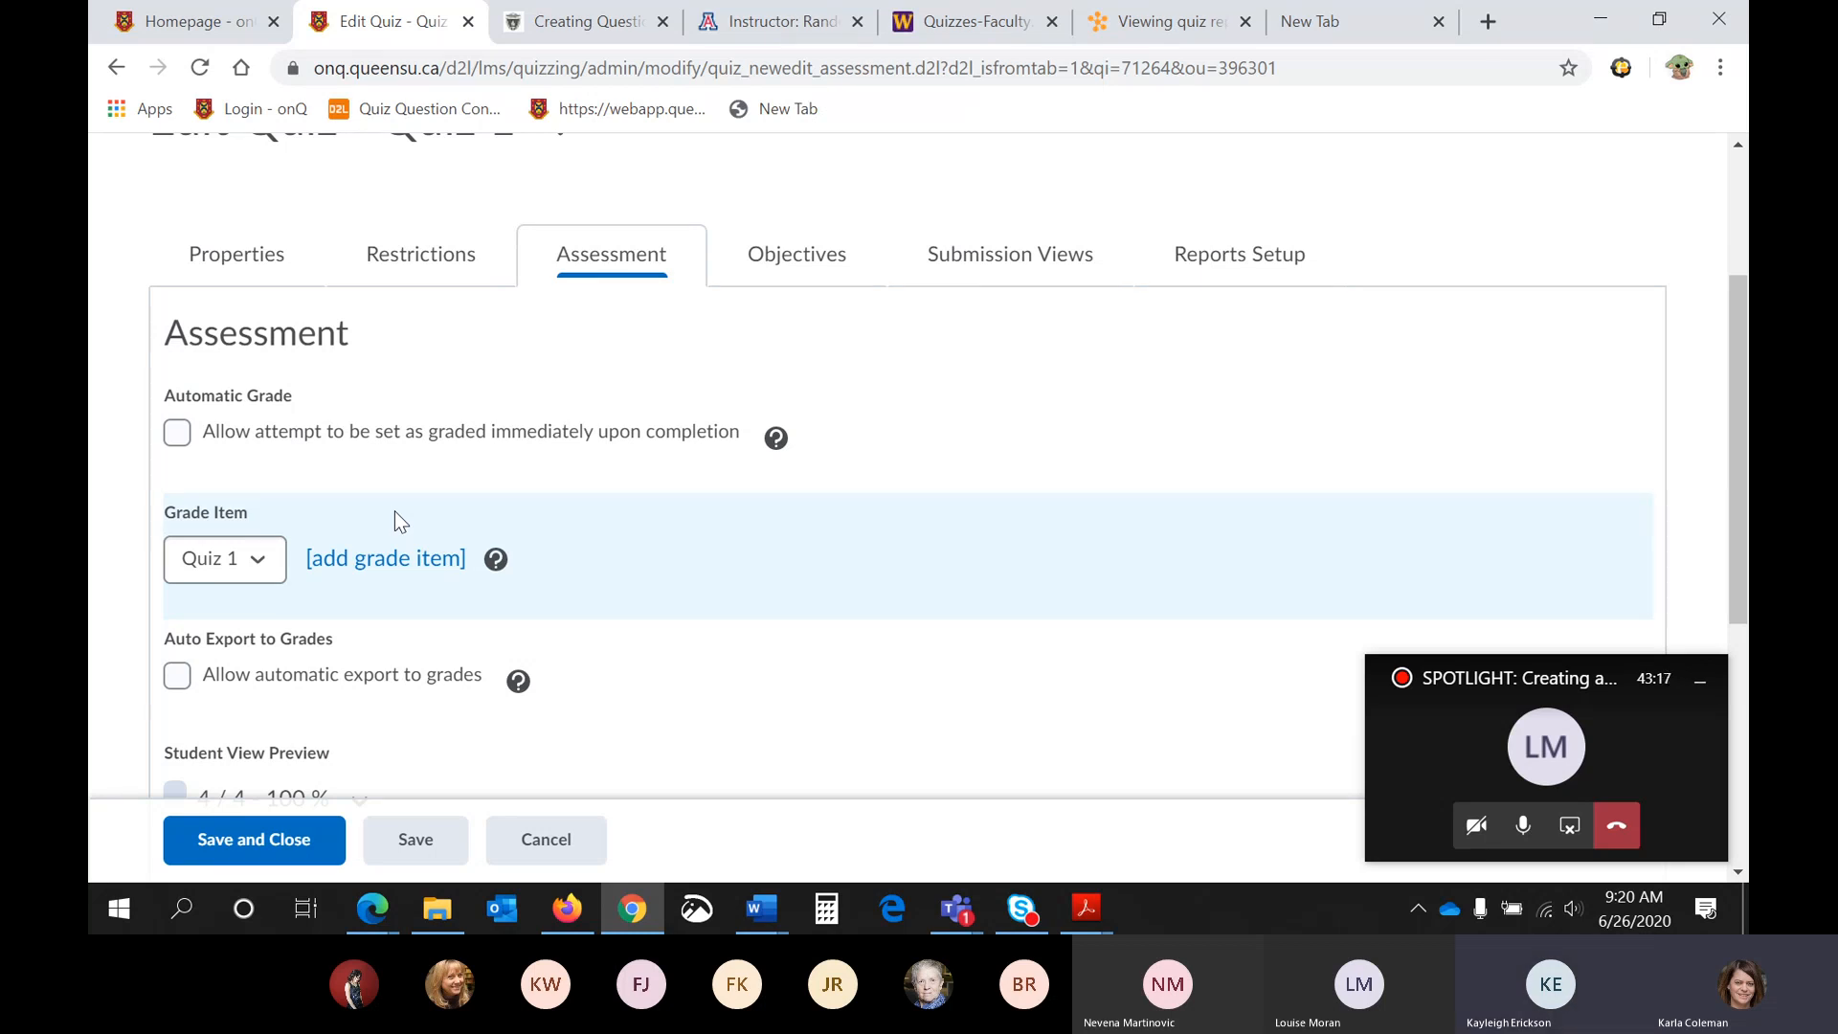
- Allow attempts to be set as graded immediately upon completion and allow automatic export to grades
click(184, 433)
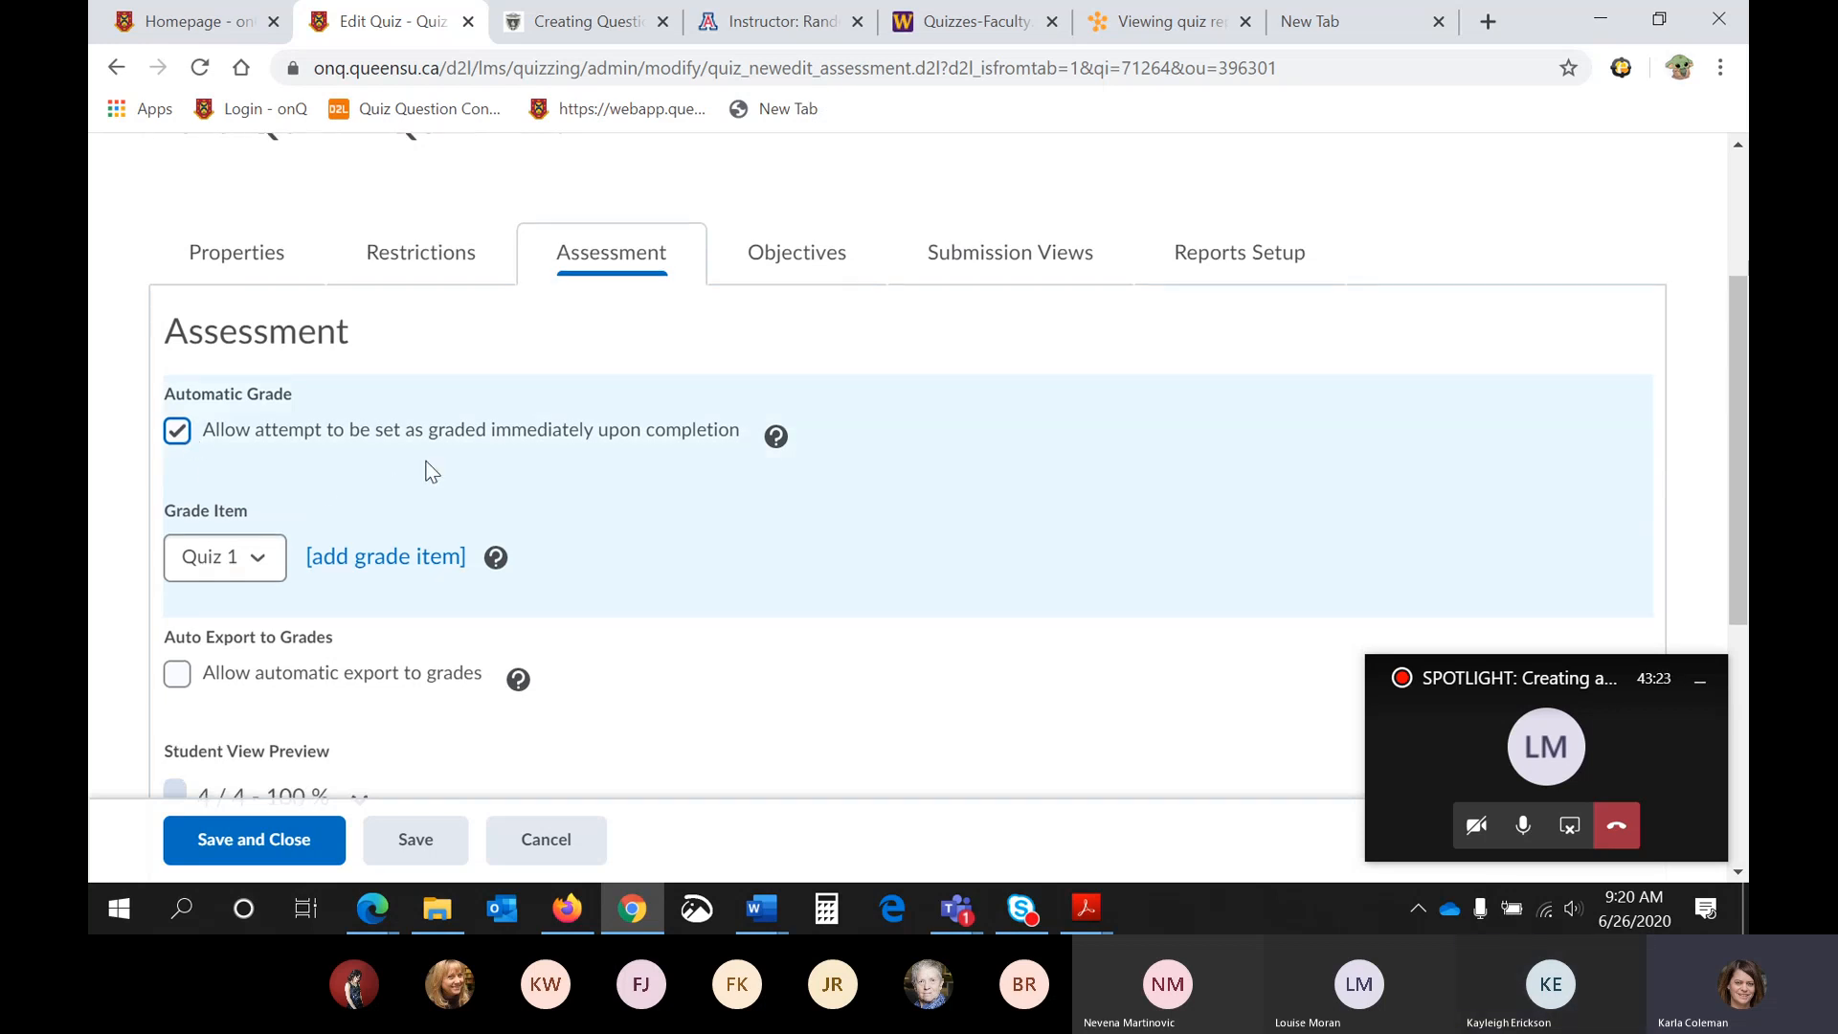
scroll(383, 488, down, 1)
click(180, 548)
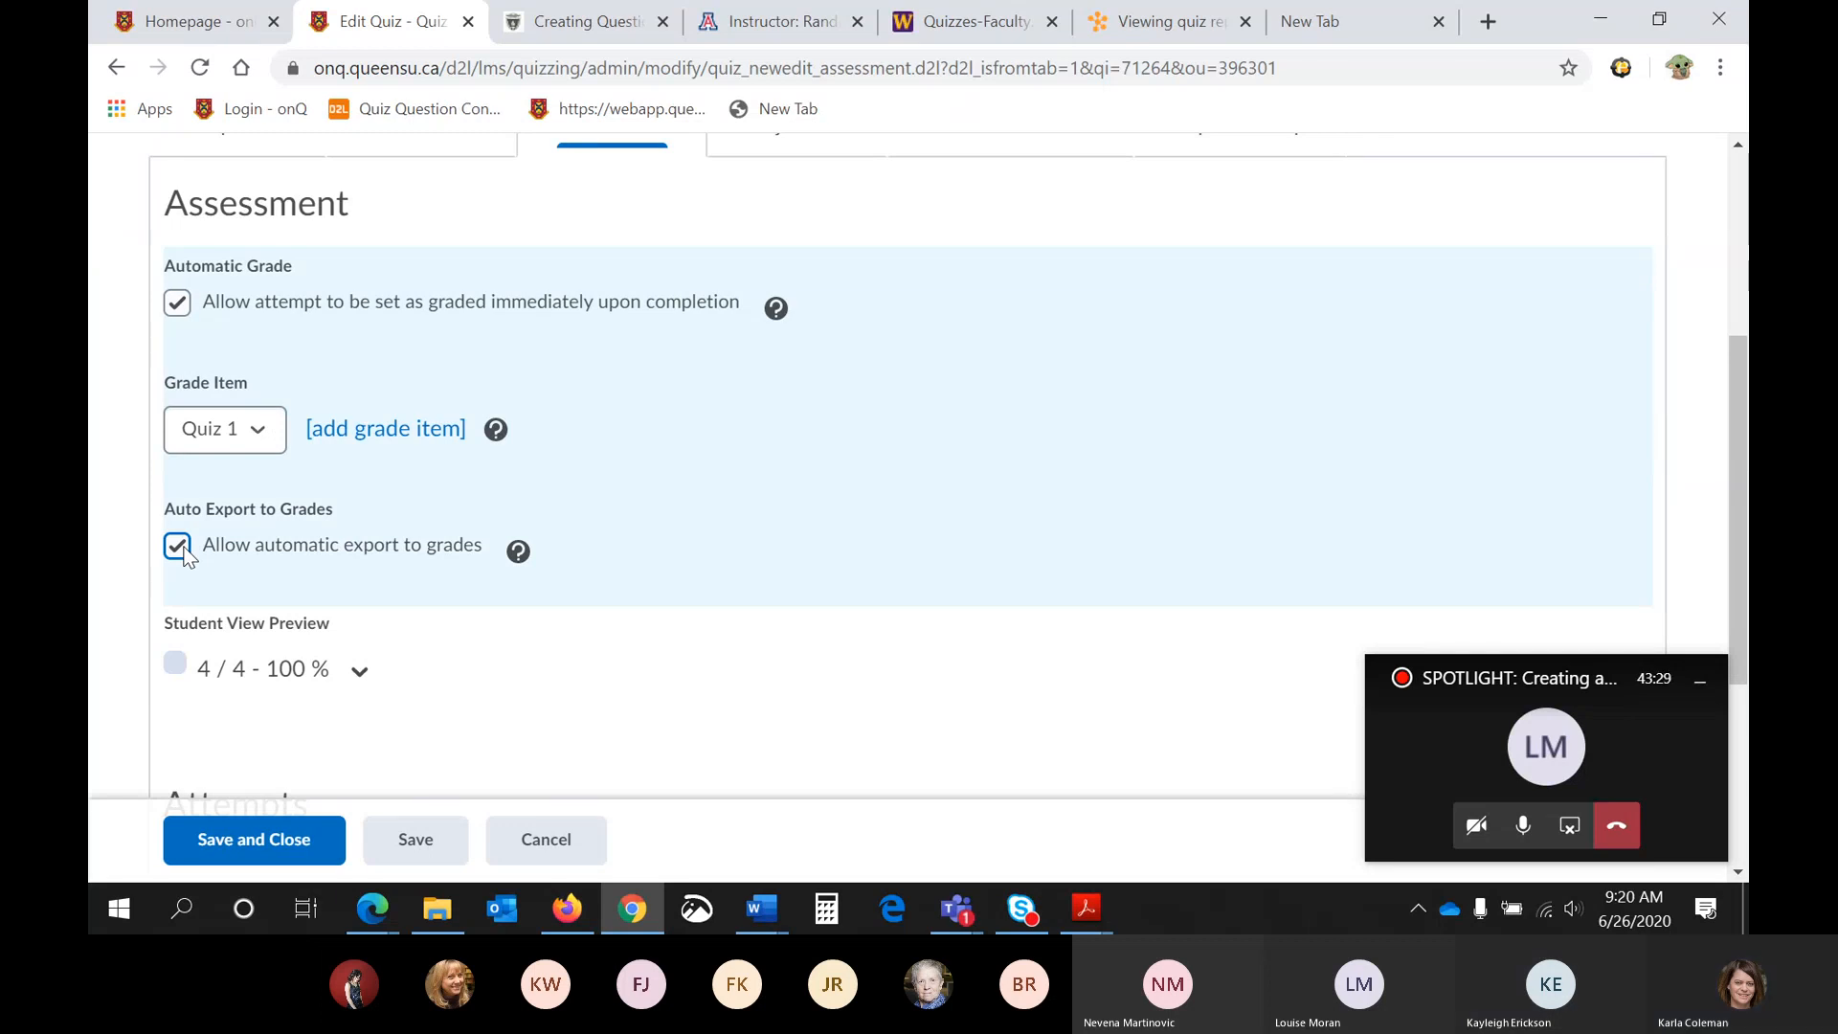
- Override the student display options for the grade item, hiding points grade, weighted grade, grade scheme symbol and colour, and save
scroll(191, 554, down, 1)
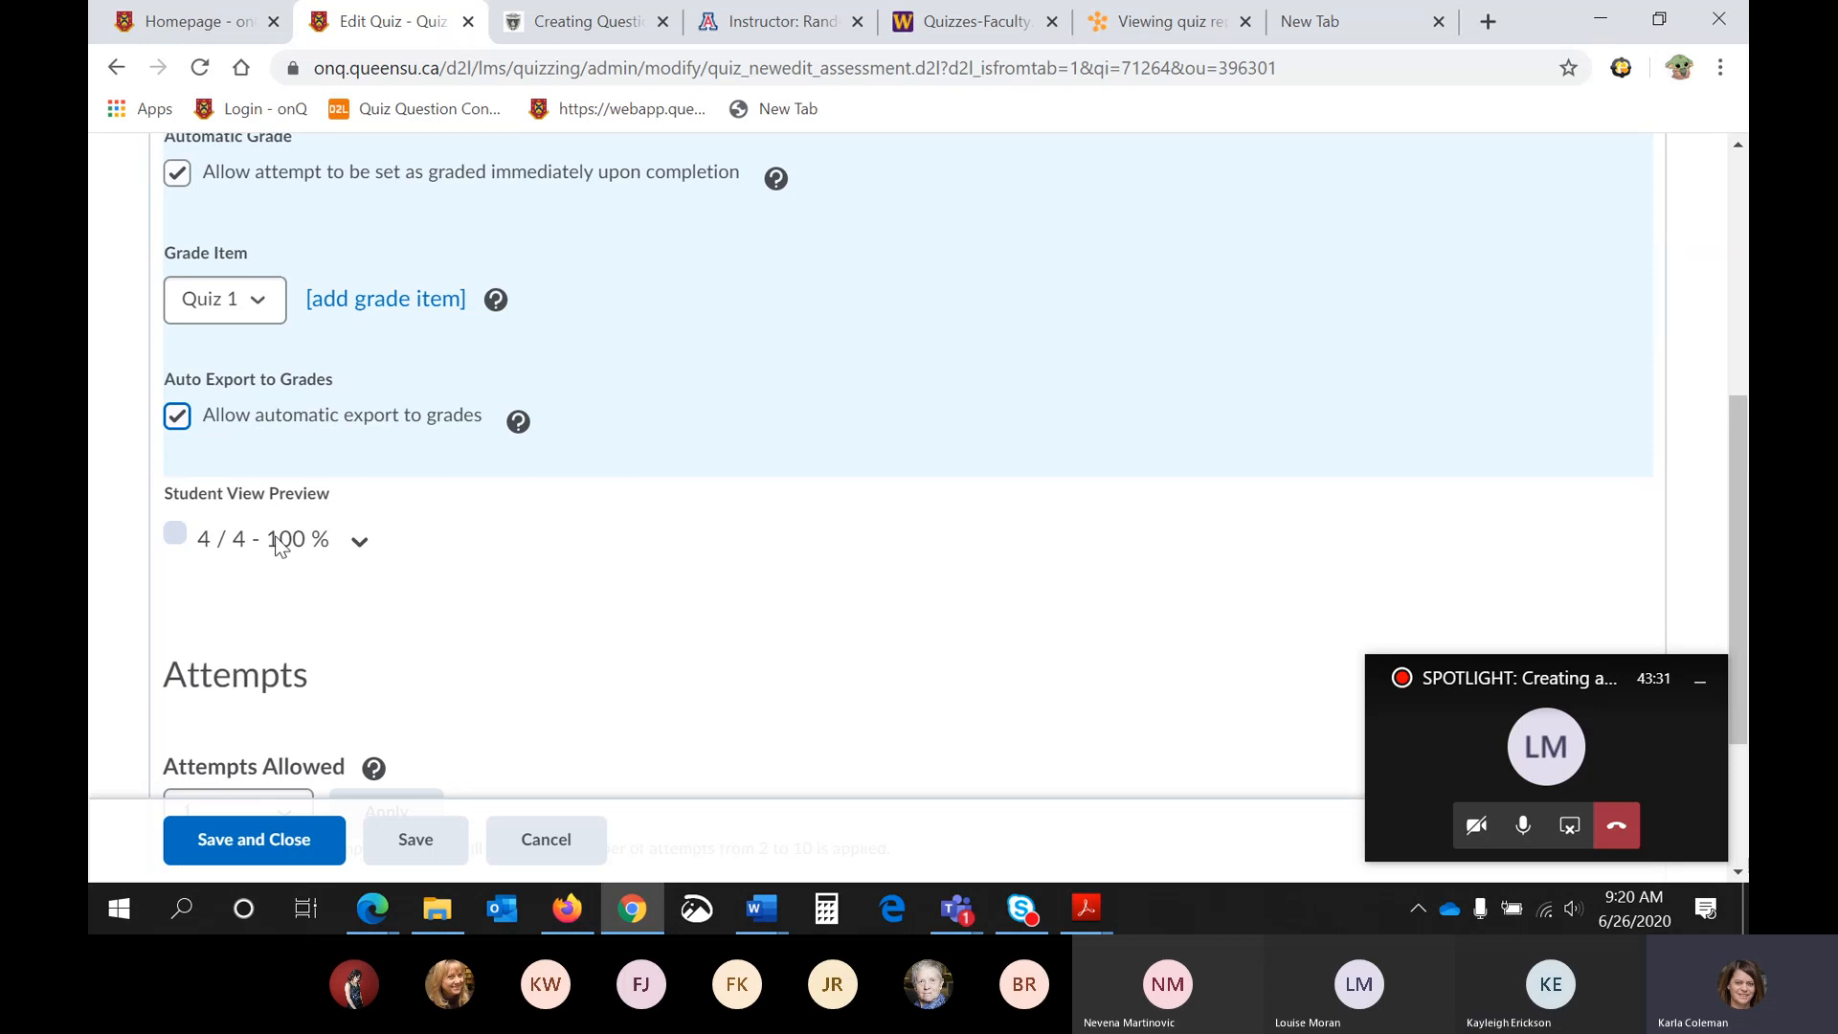
click(359, 545)
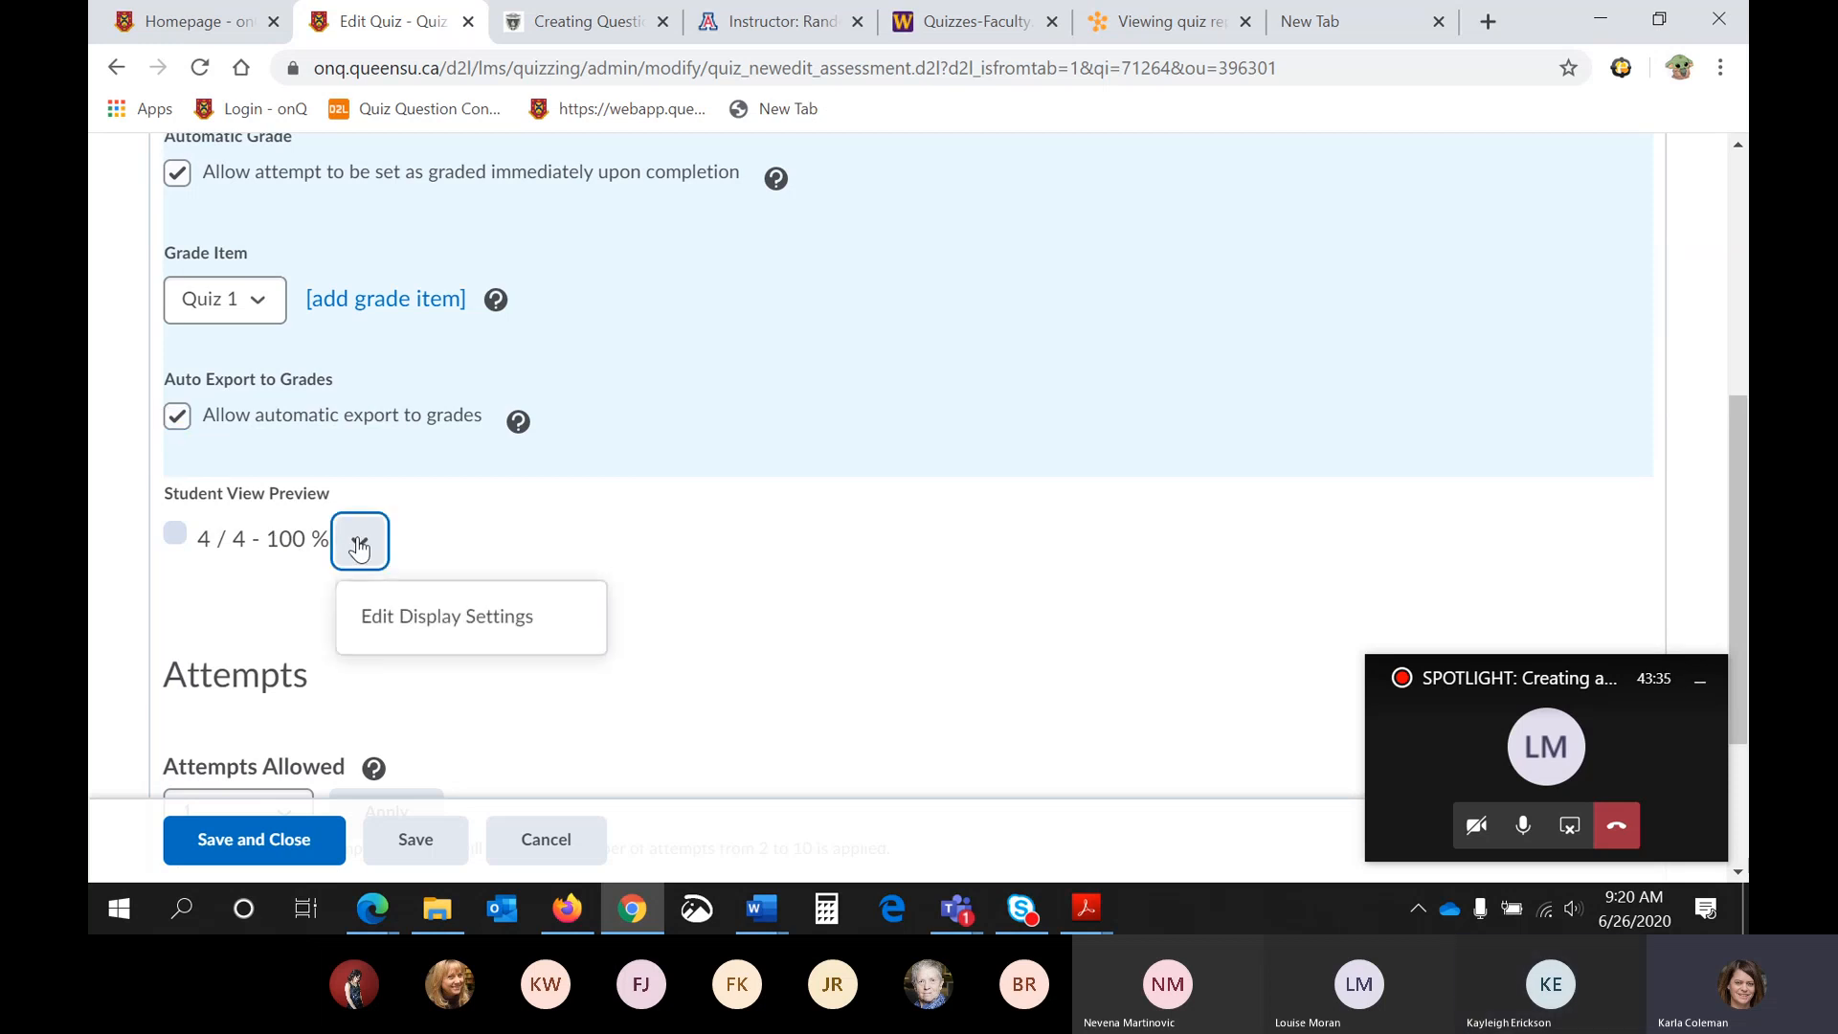
click(406, 613)
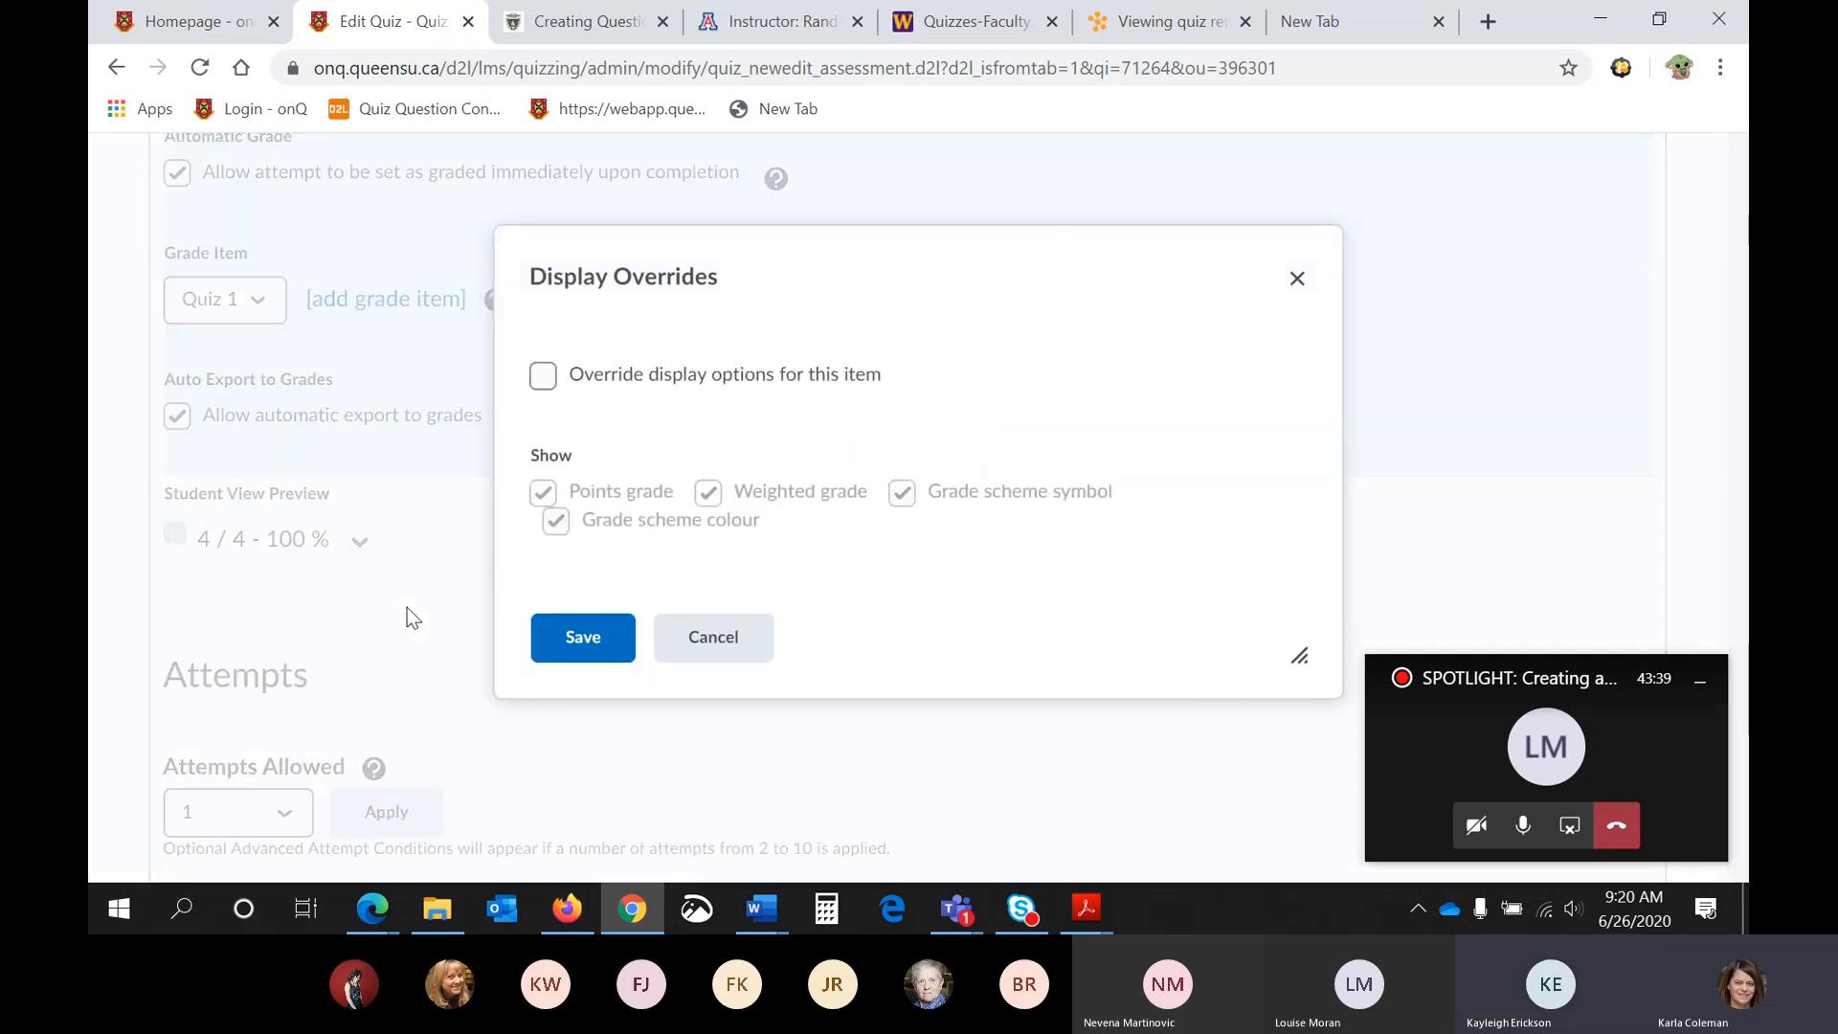
click(545, 379)
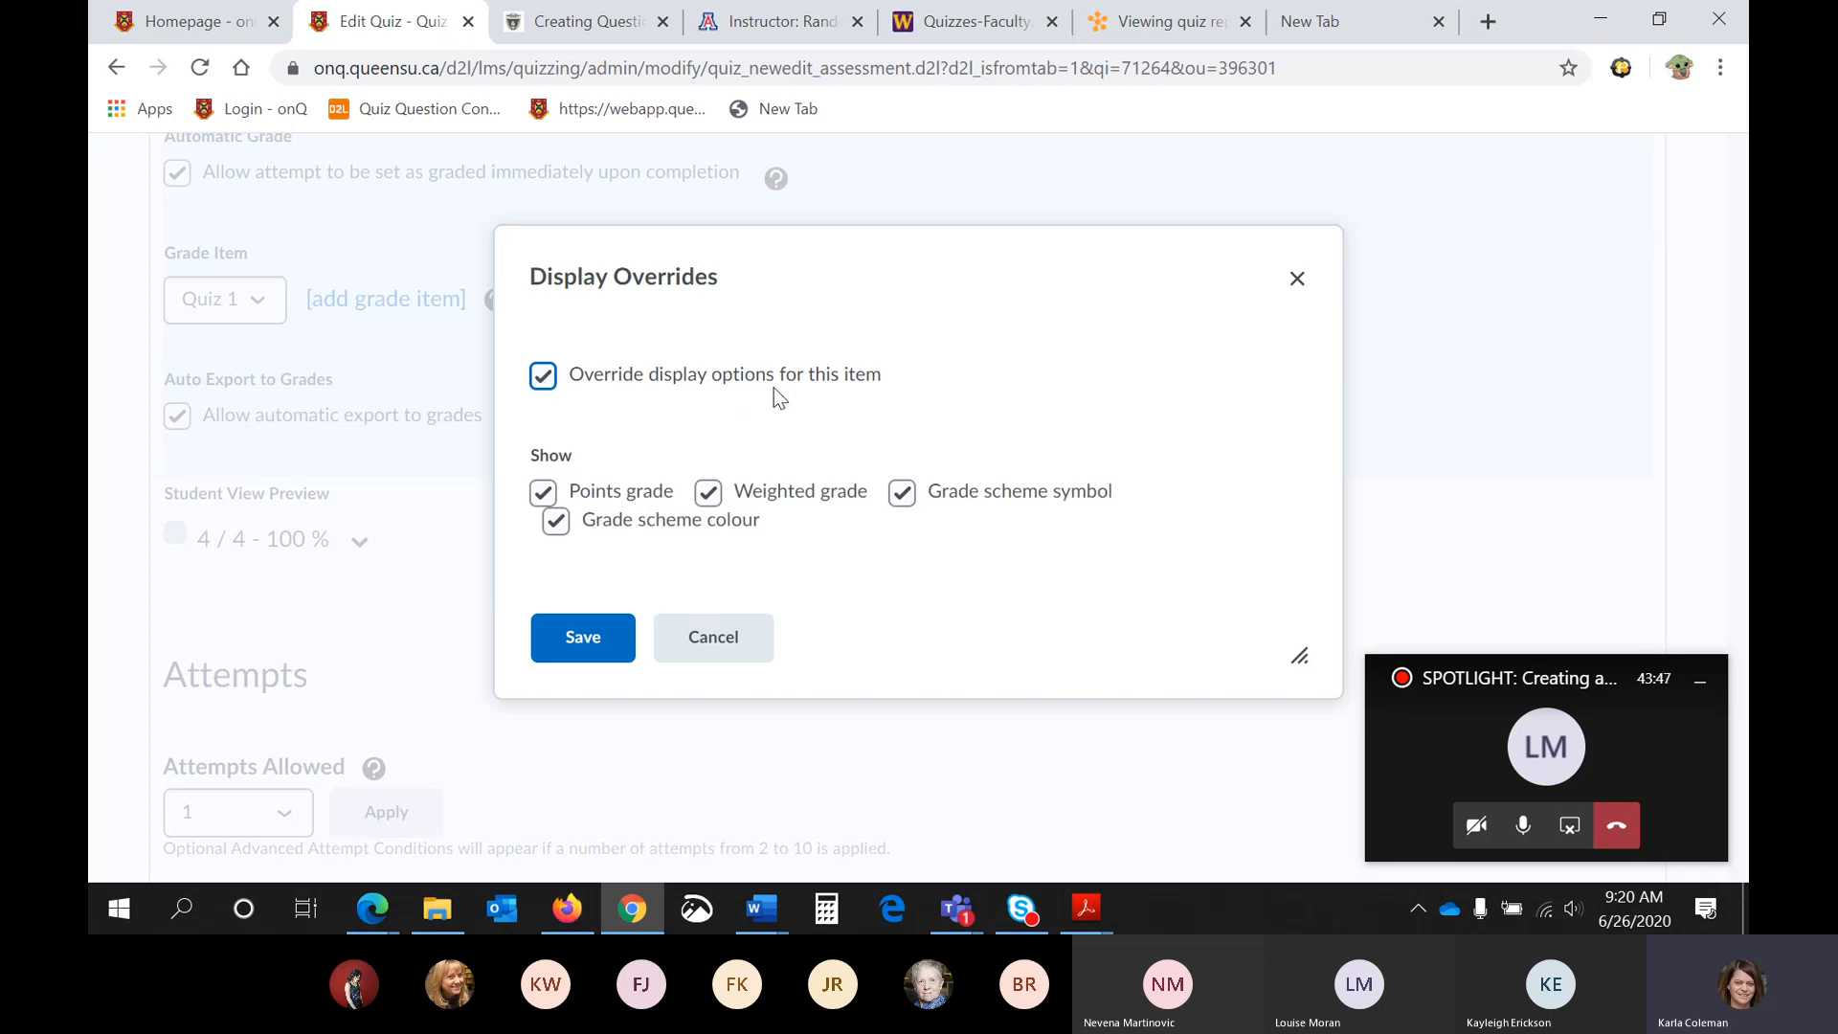
click(556, 523)
click(543, 492)
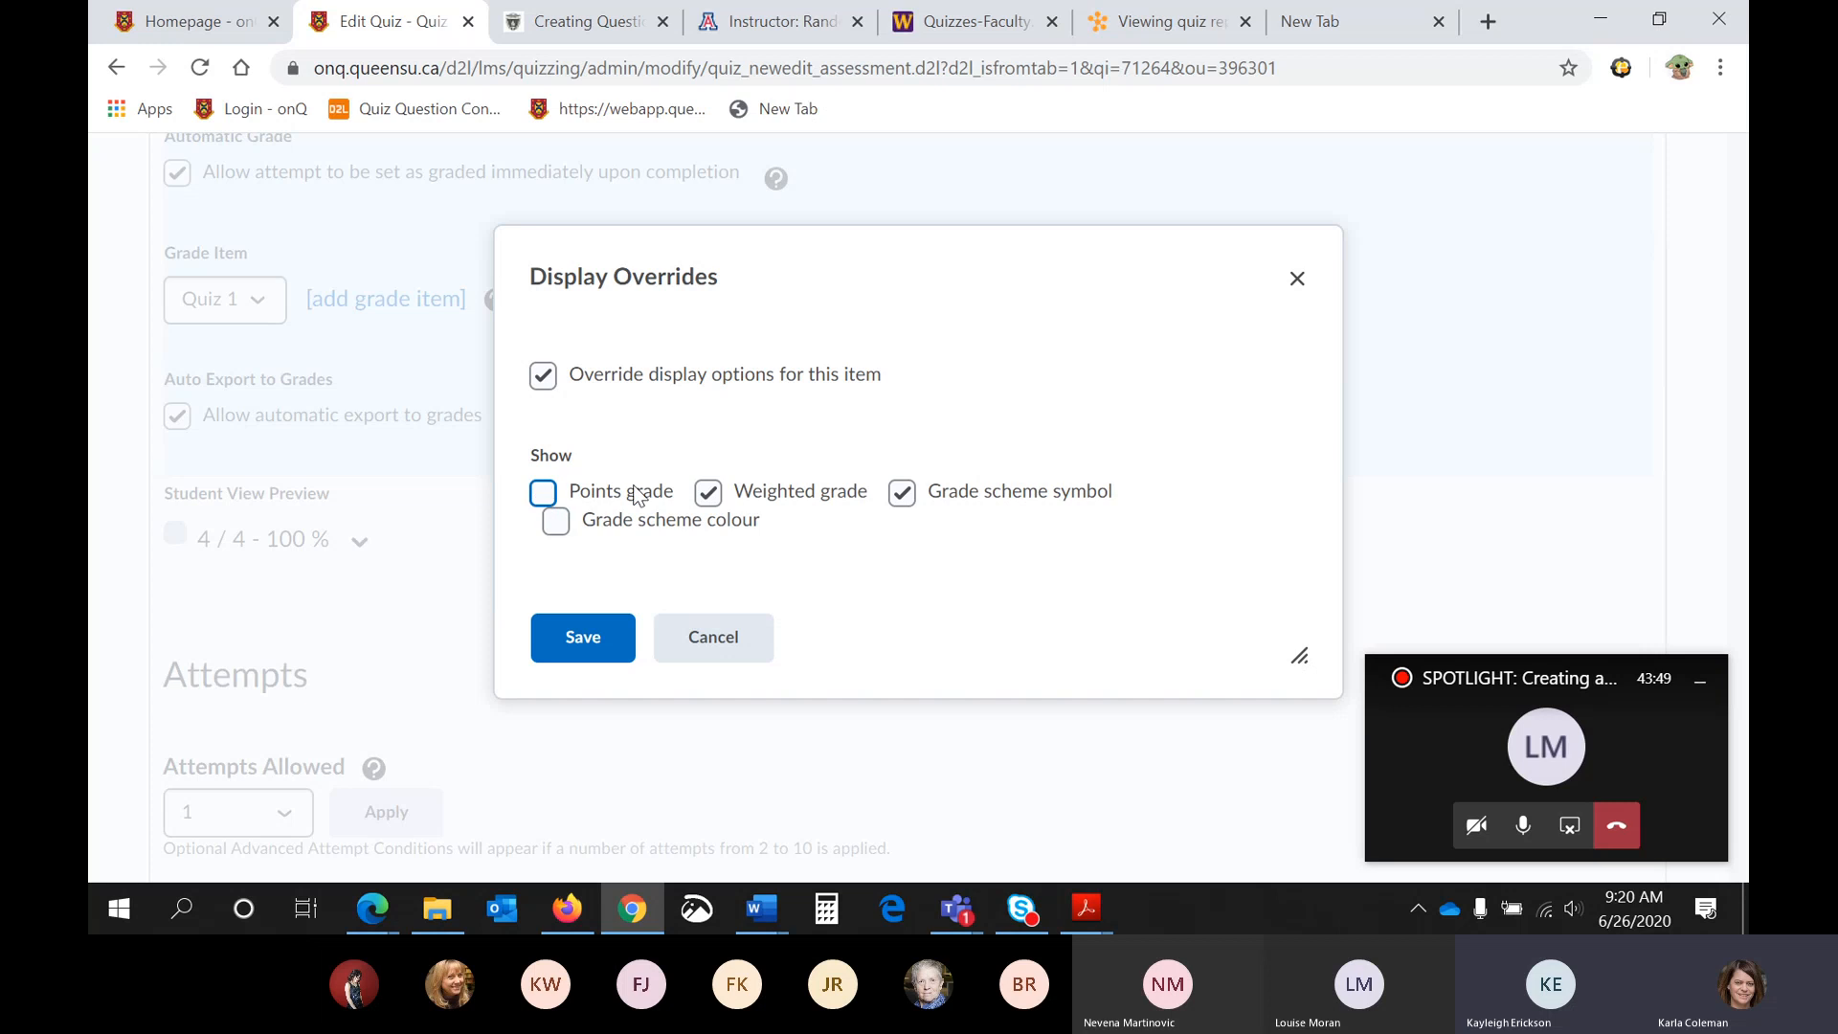
click(708, 492)
click(922, 488)
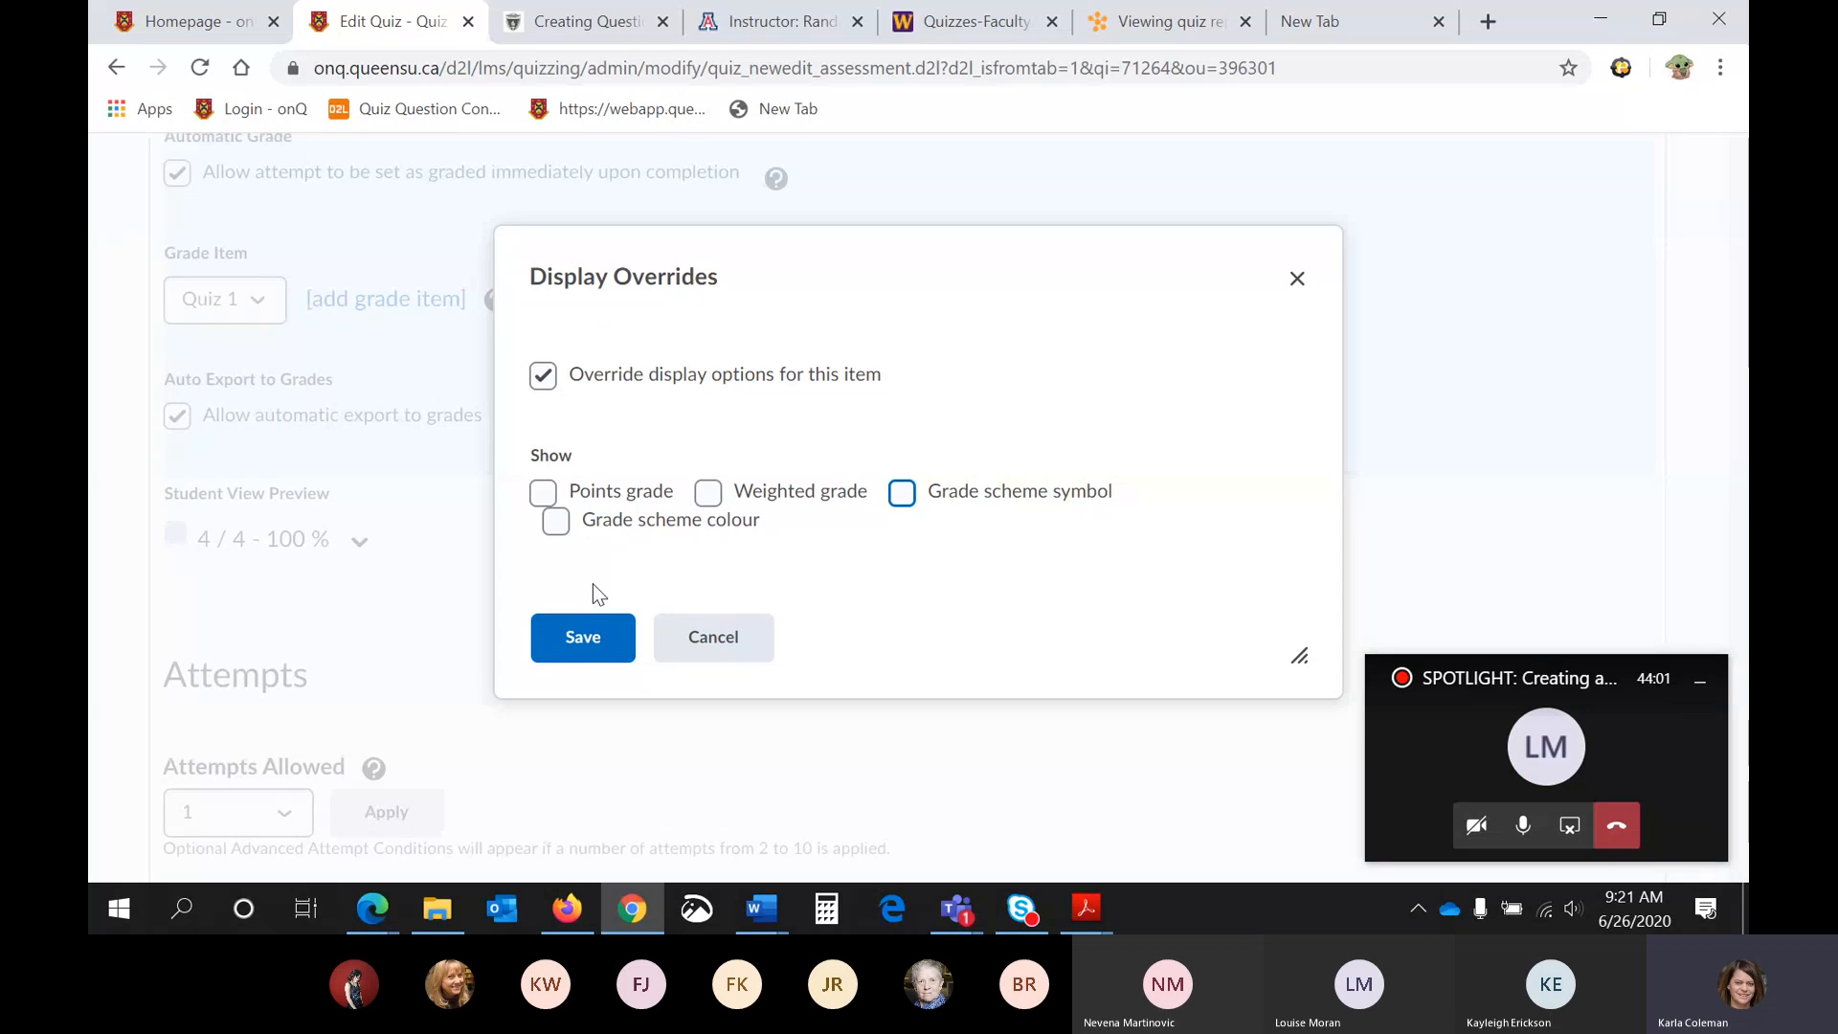
click(594, 639)
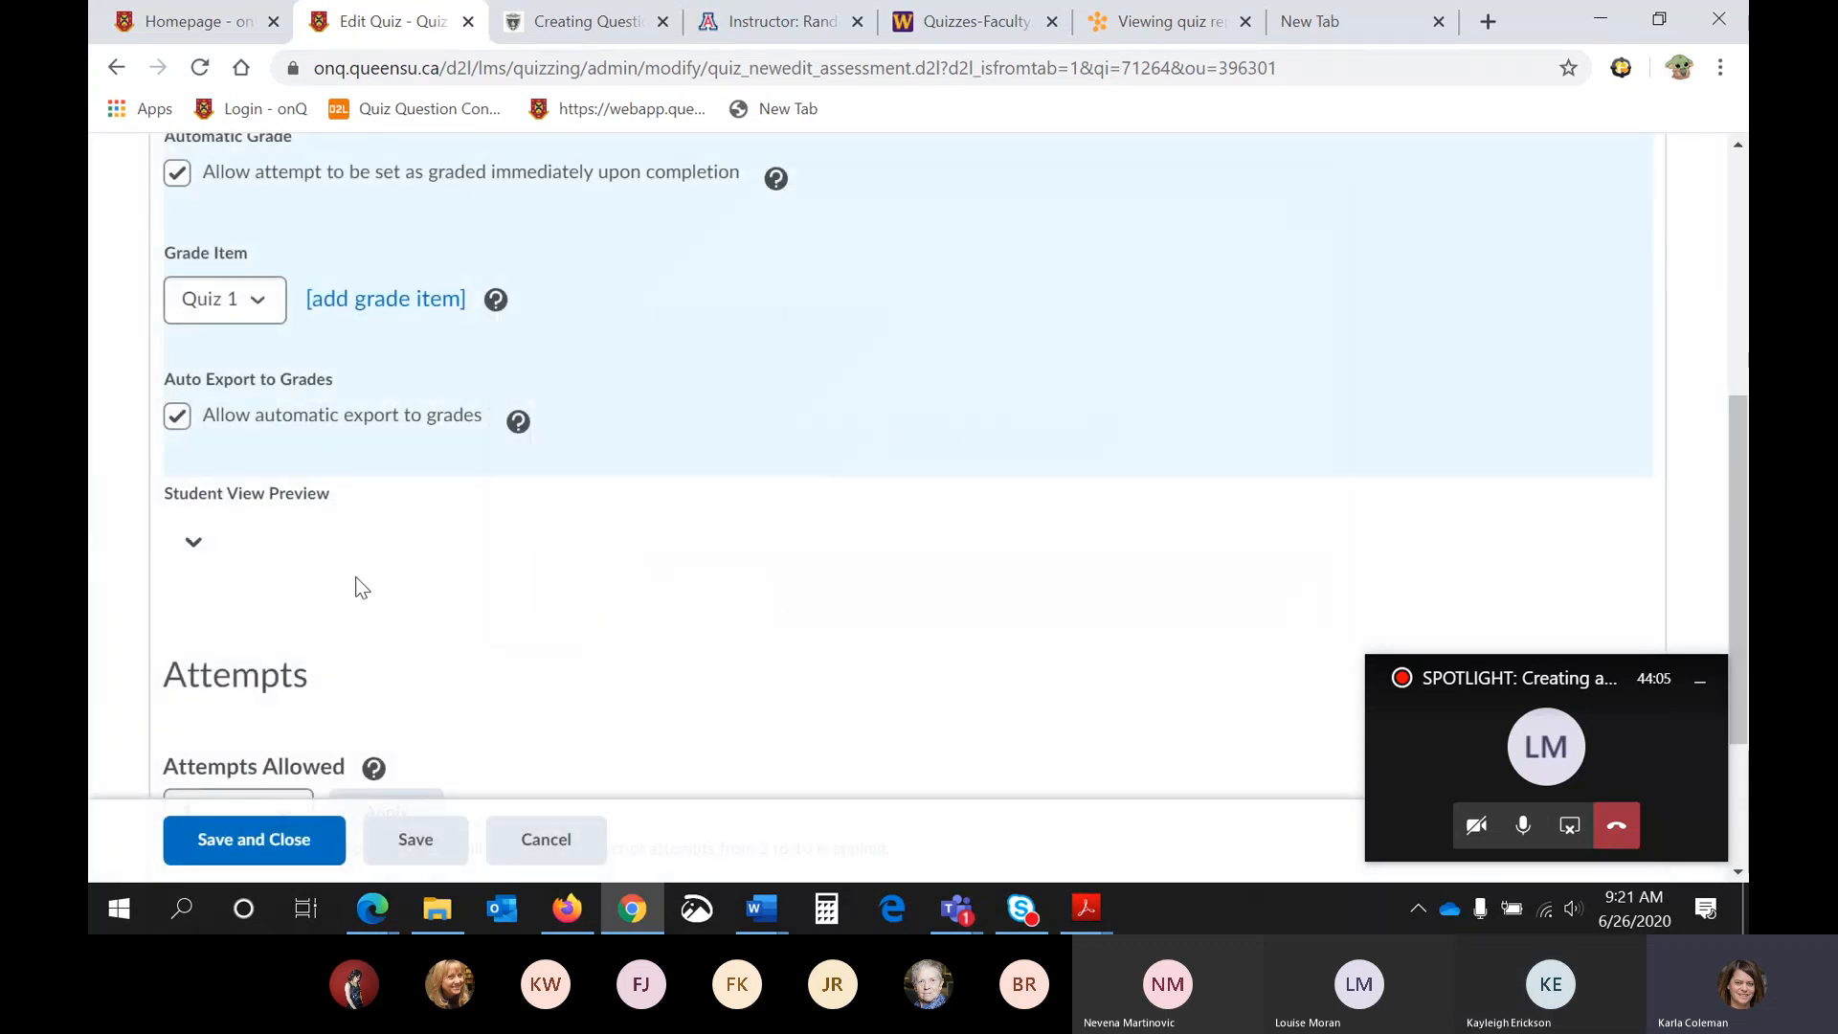
- Examine the available choices for attempts allowed and overall grade calculation without changing them
scroll(361, 586, down, 3)
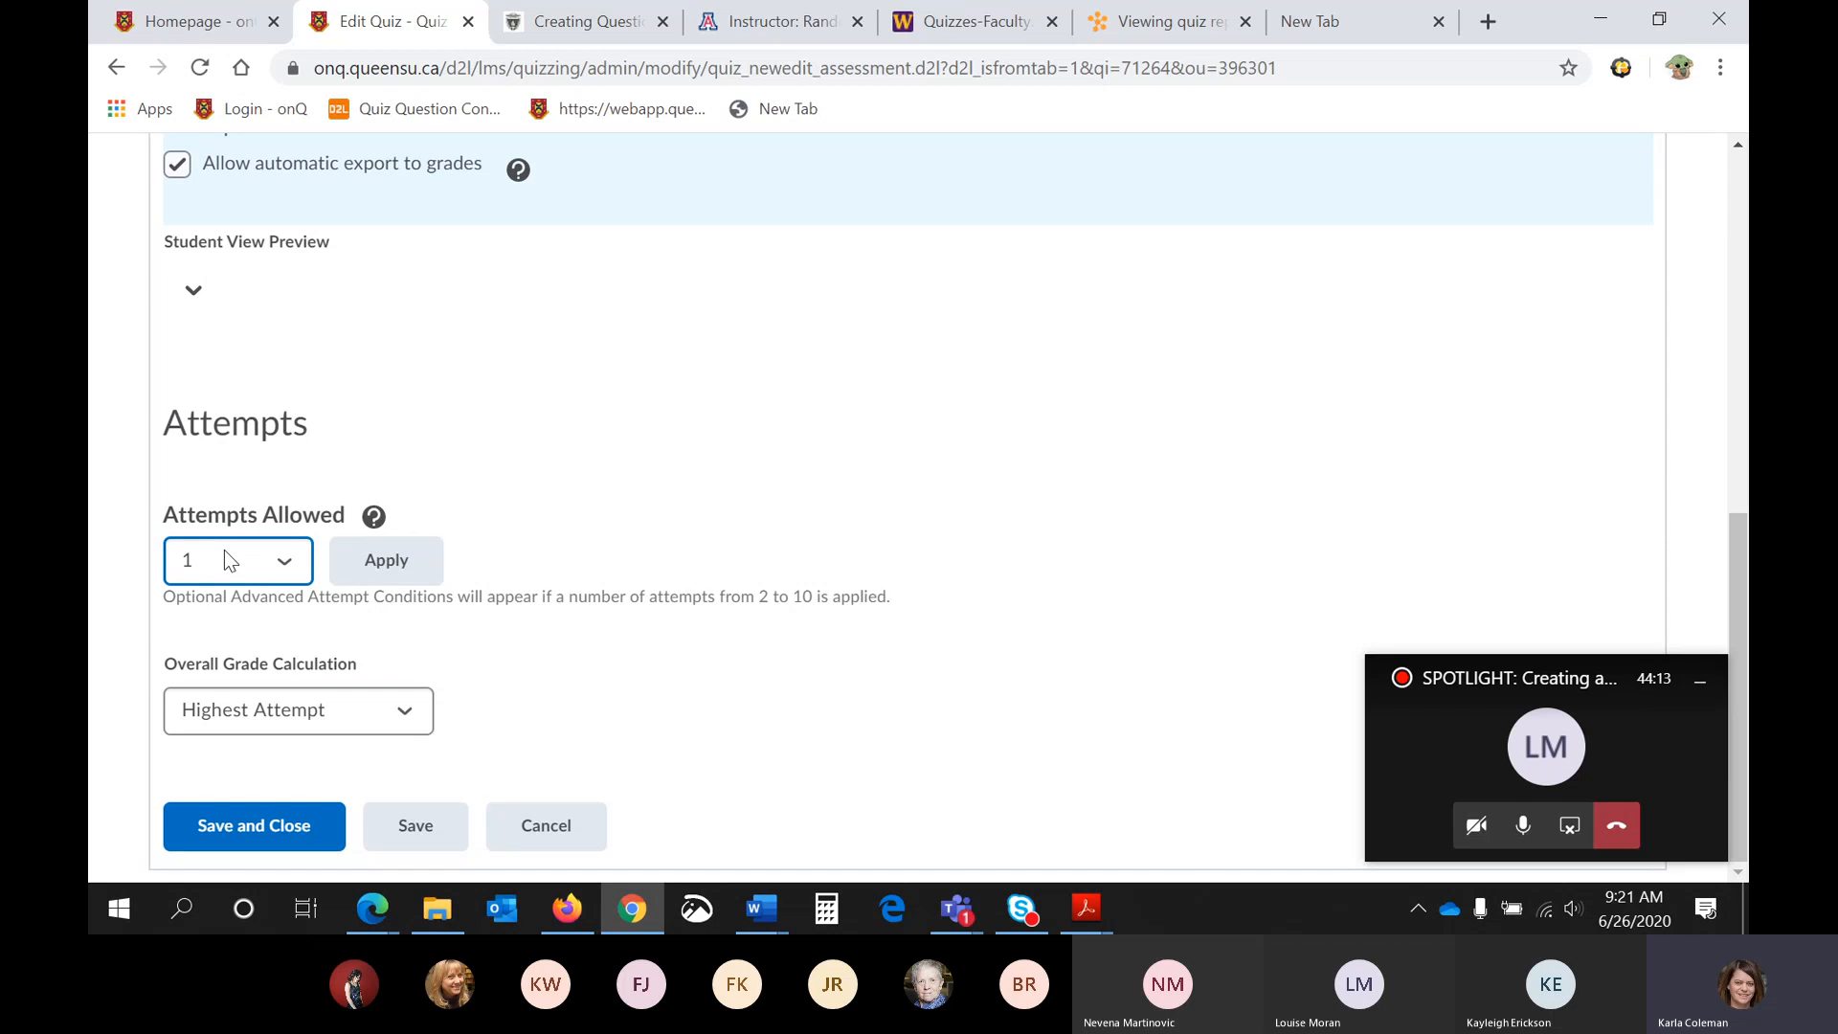
click(284, 563)
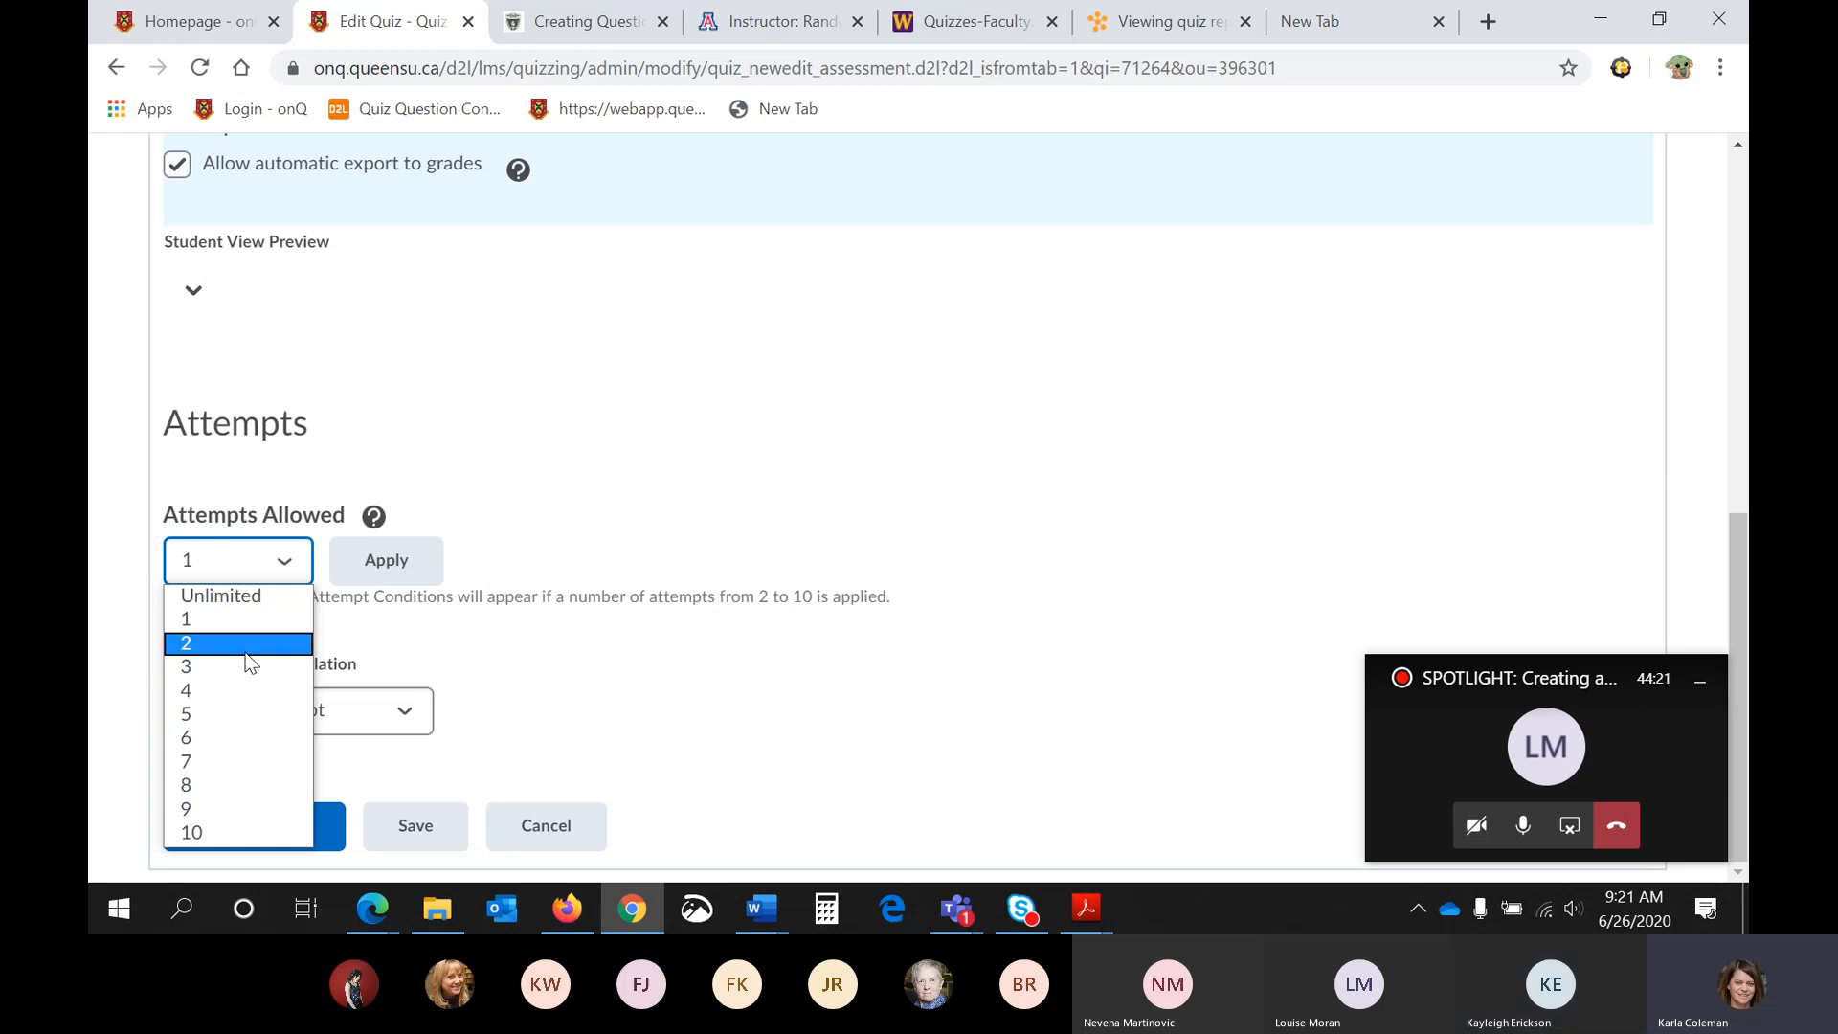
click(482, 651)
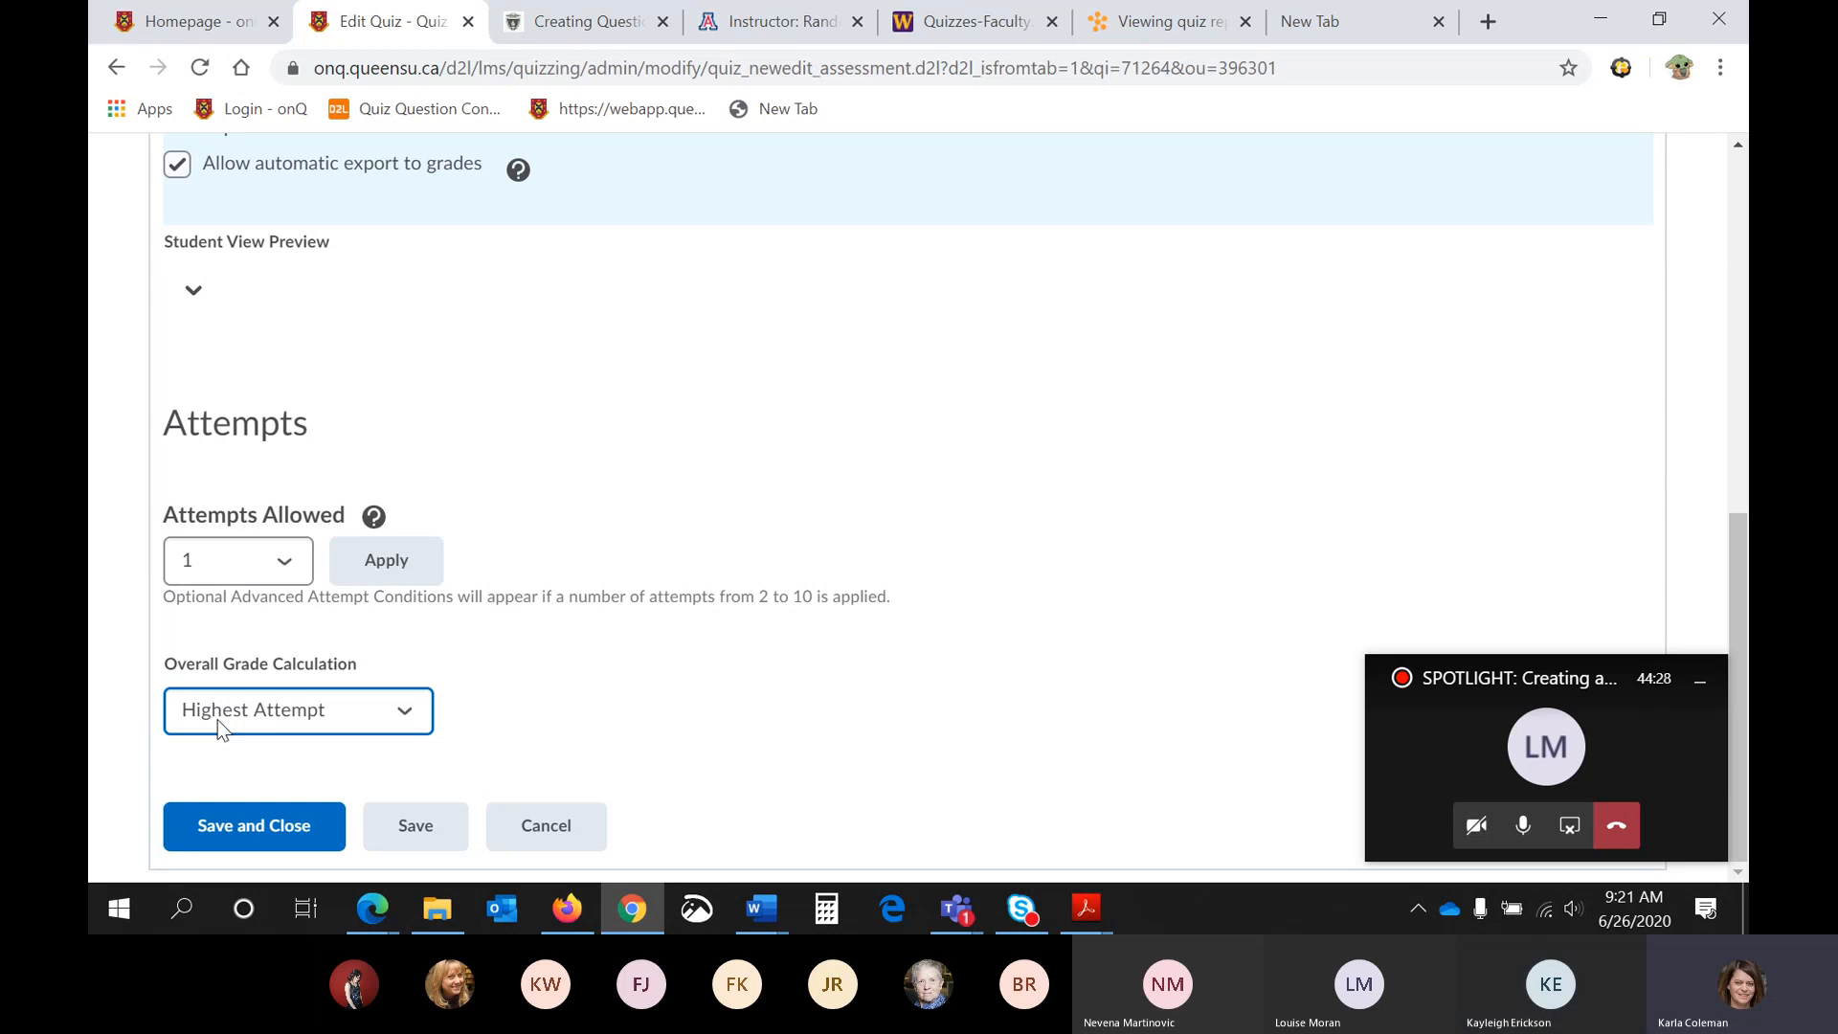
click(219, 730)
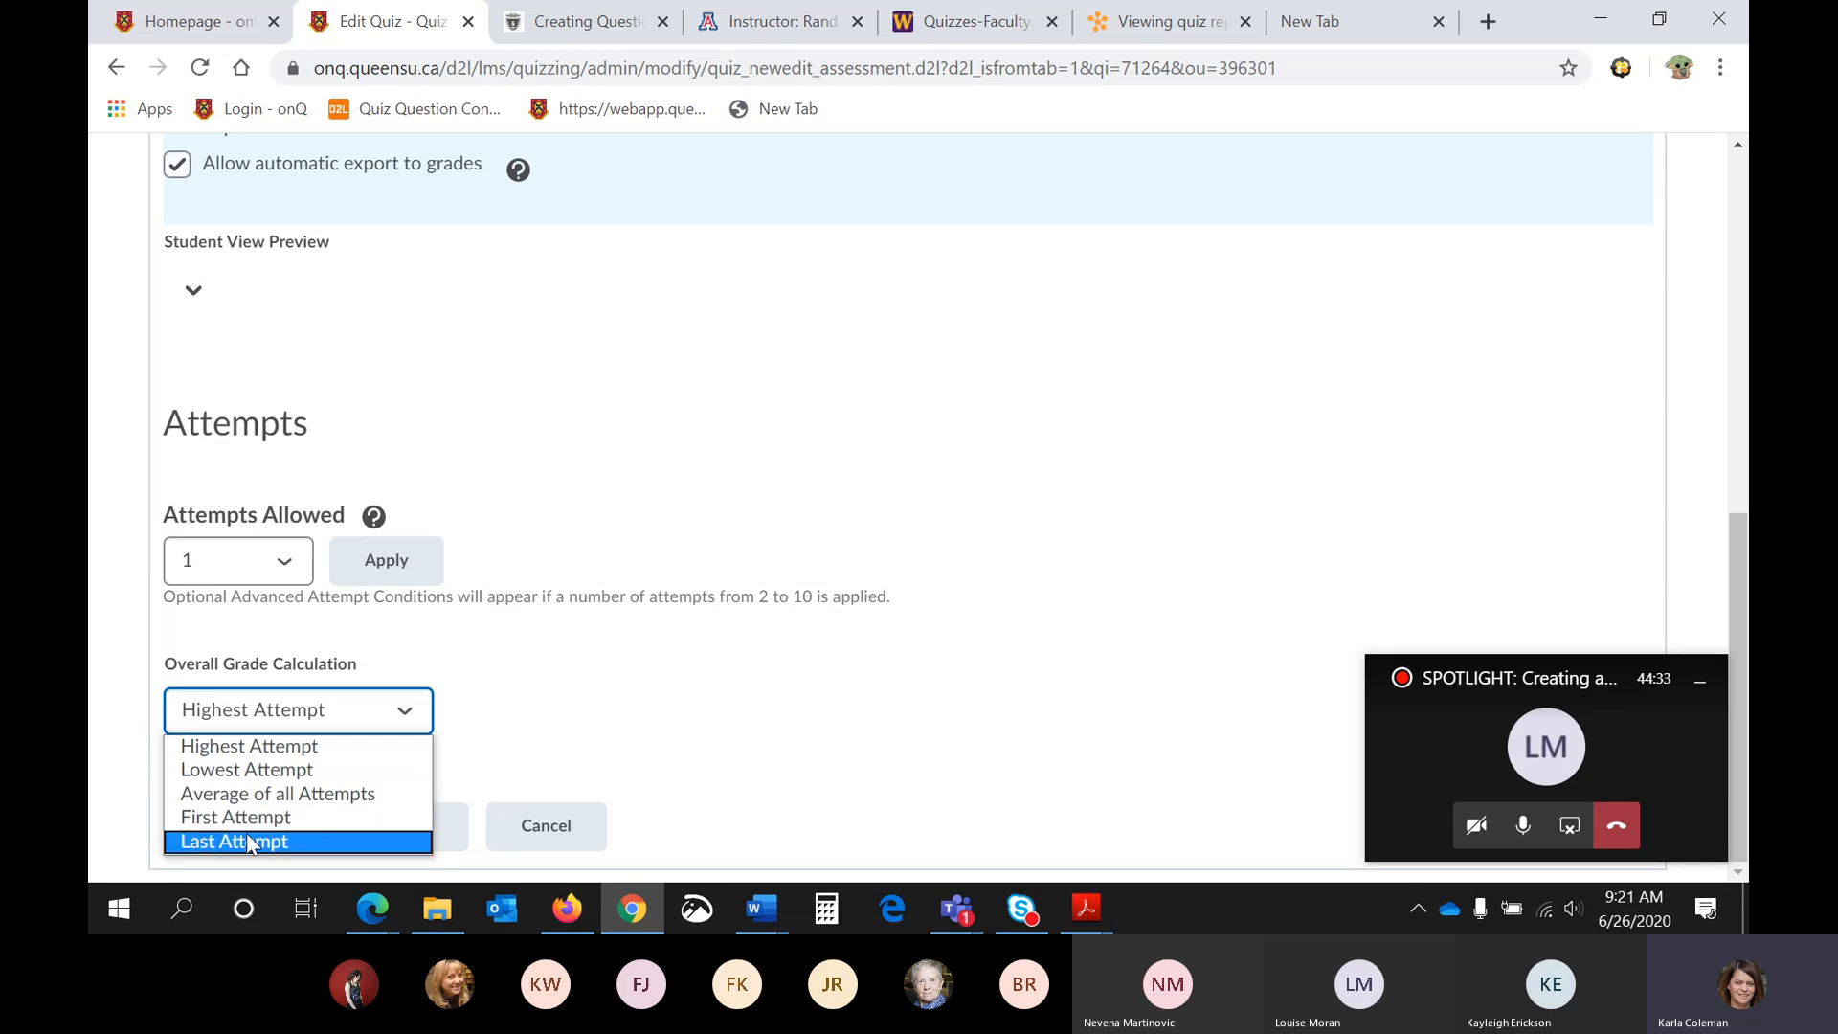
click(605, 704)
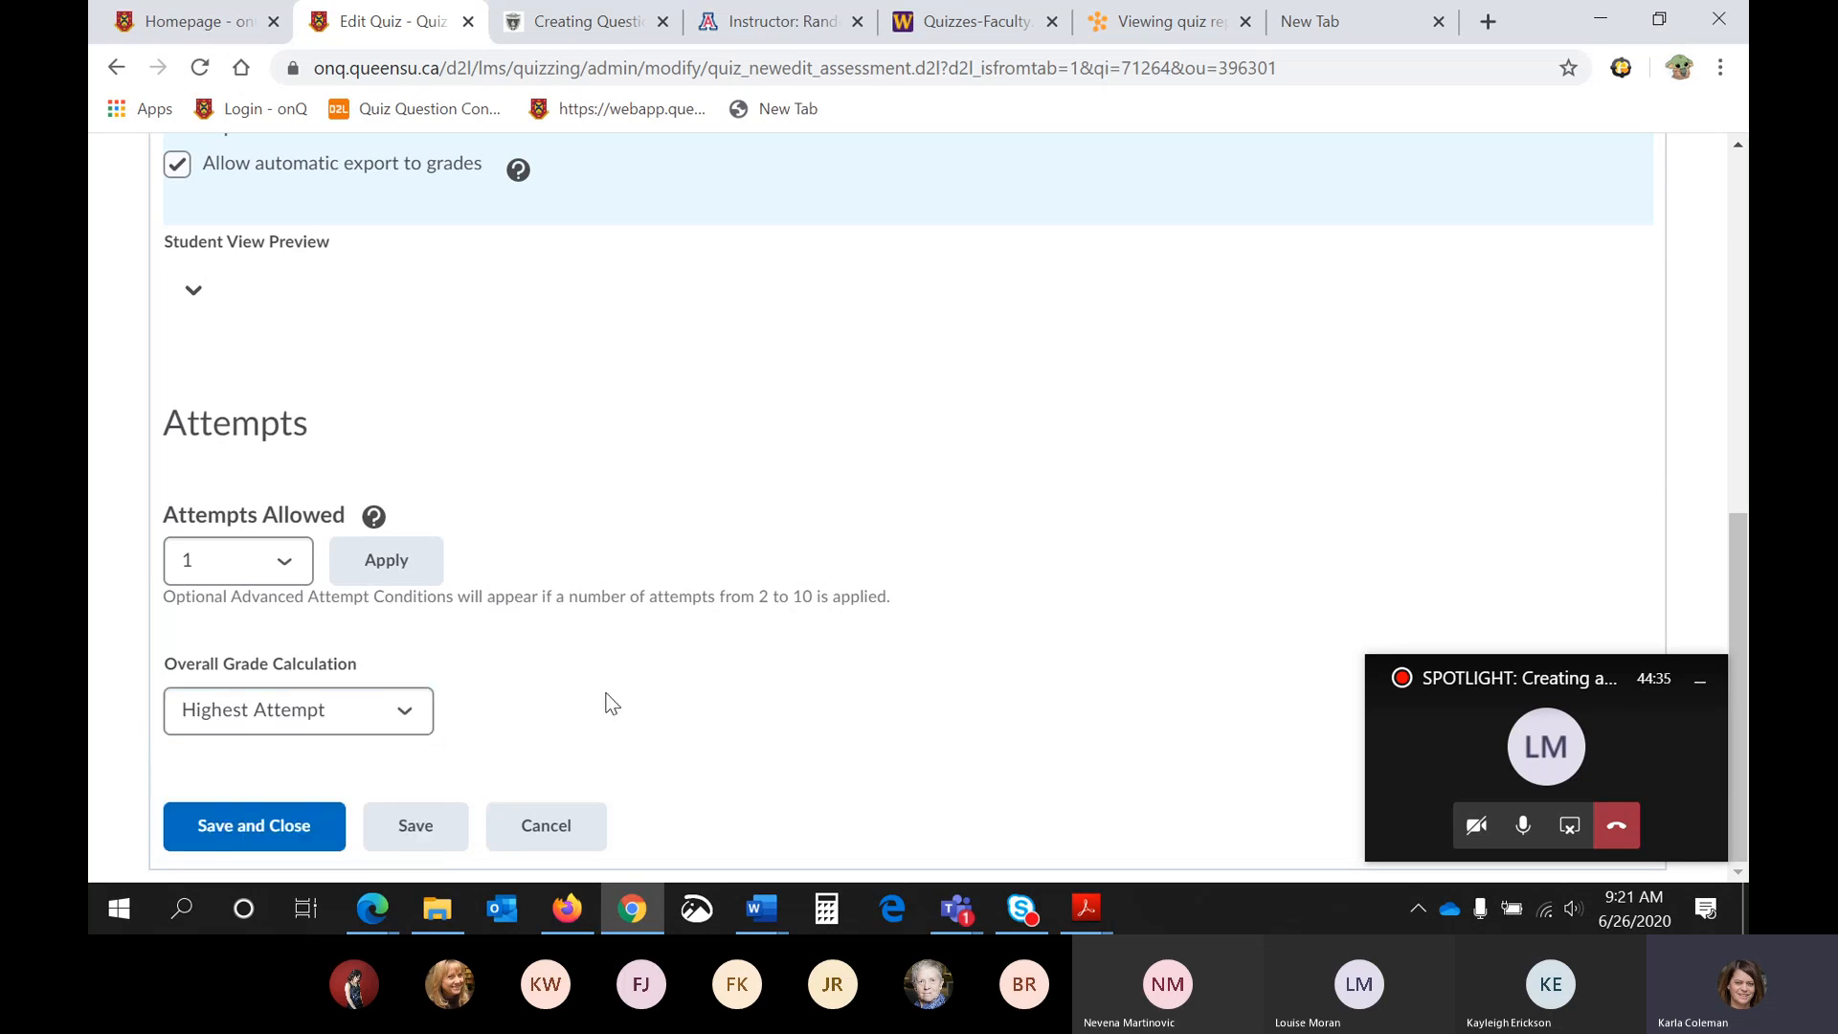
- Open the default submission view of Quiz 1 for editing
scroll(605, 704, up, 5)
scroll(605, 703, up, 3)
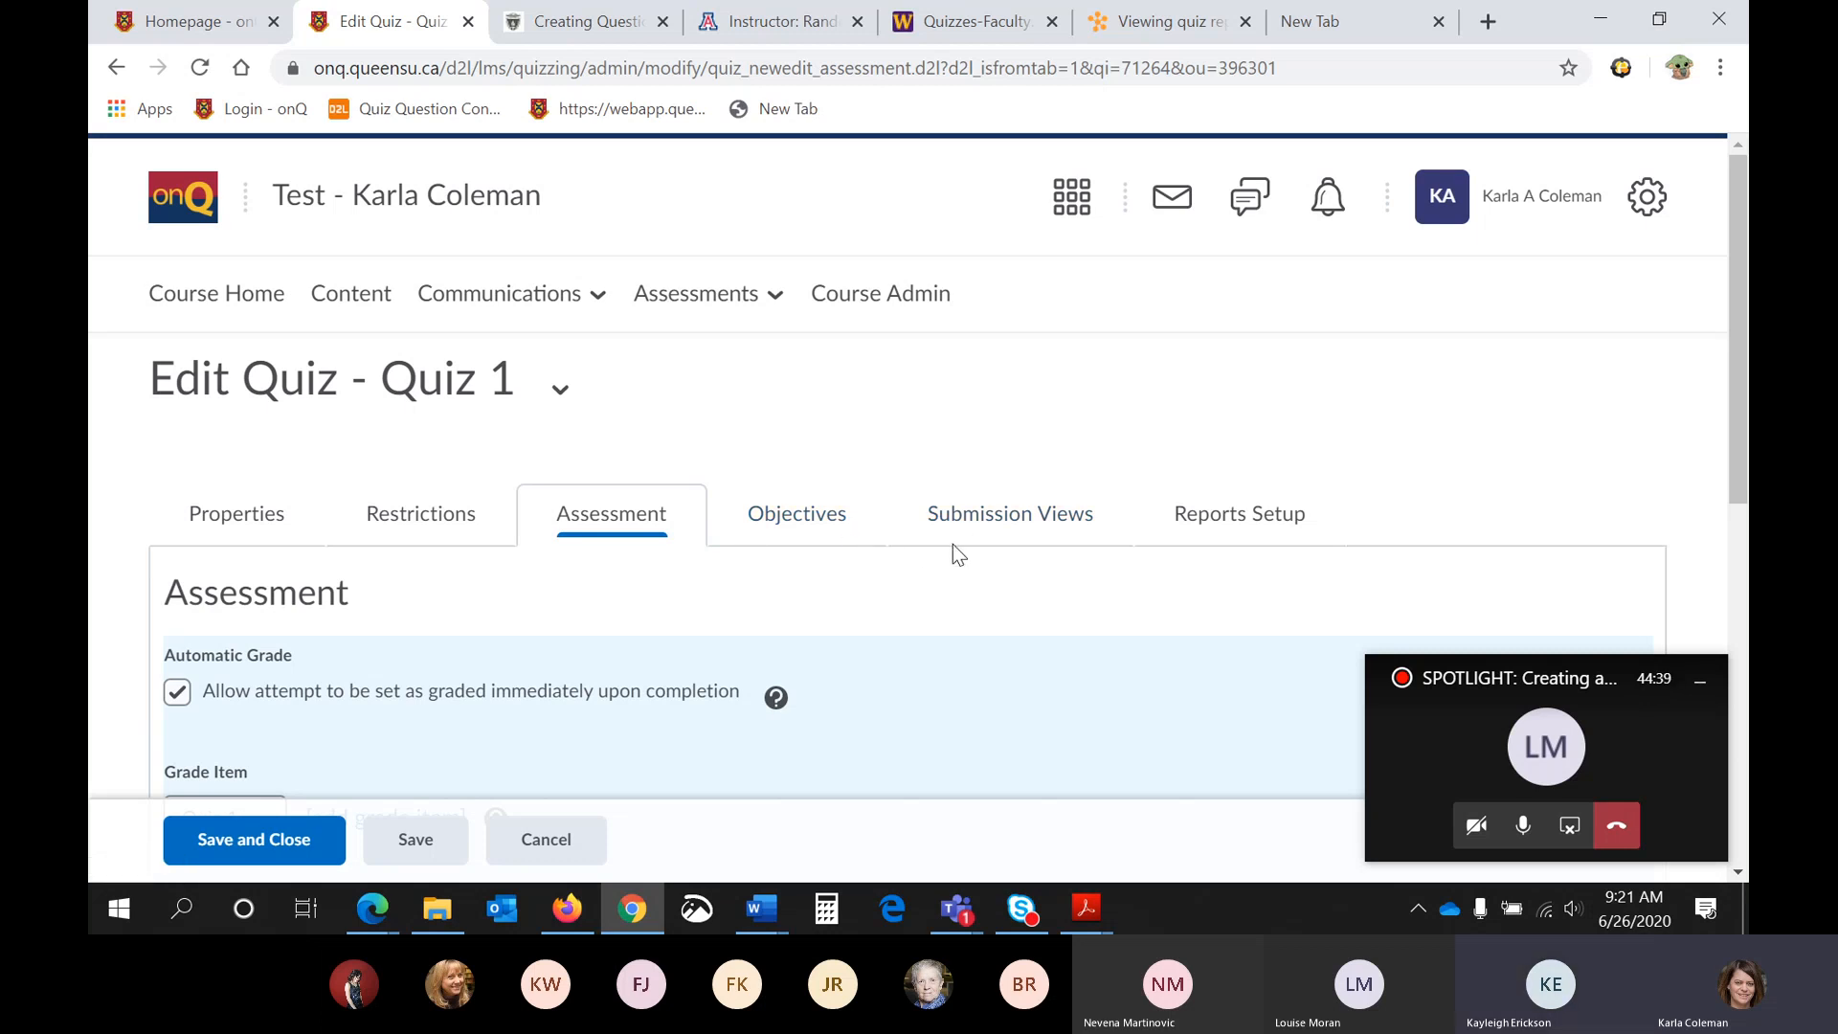
click(982, 524)
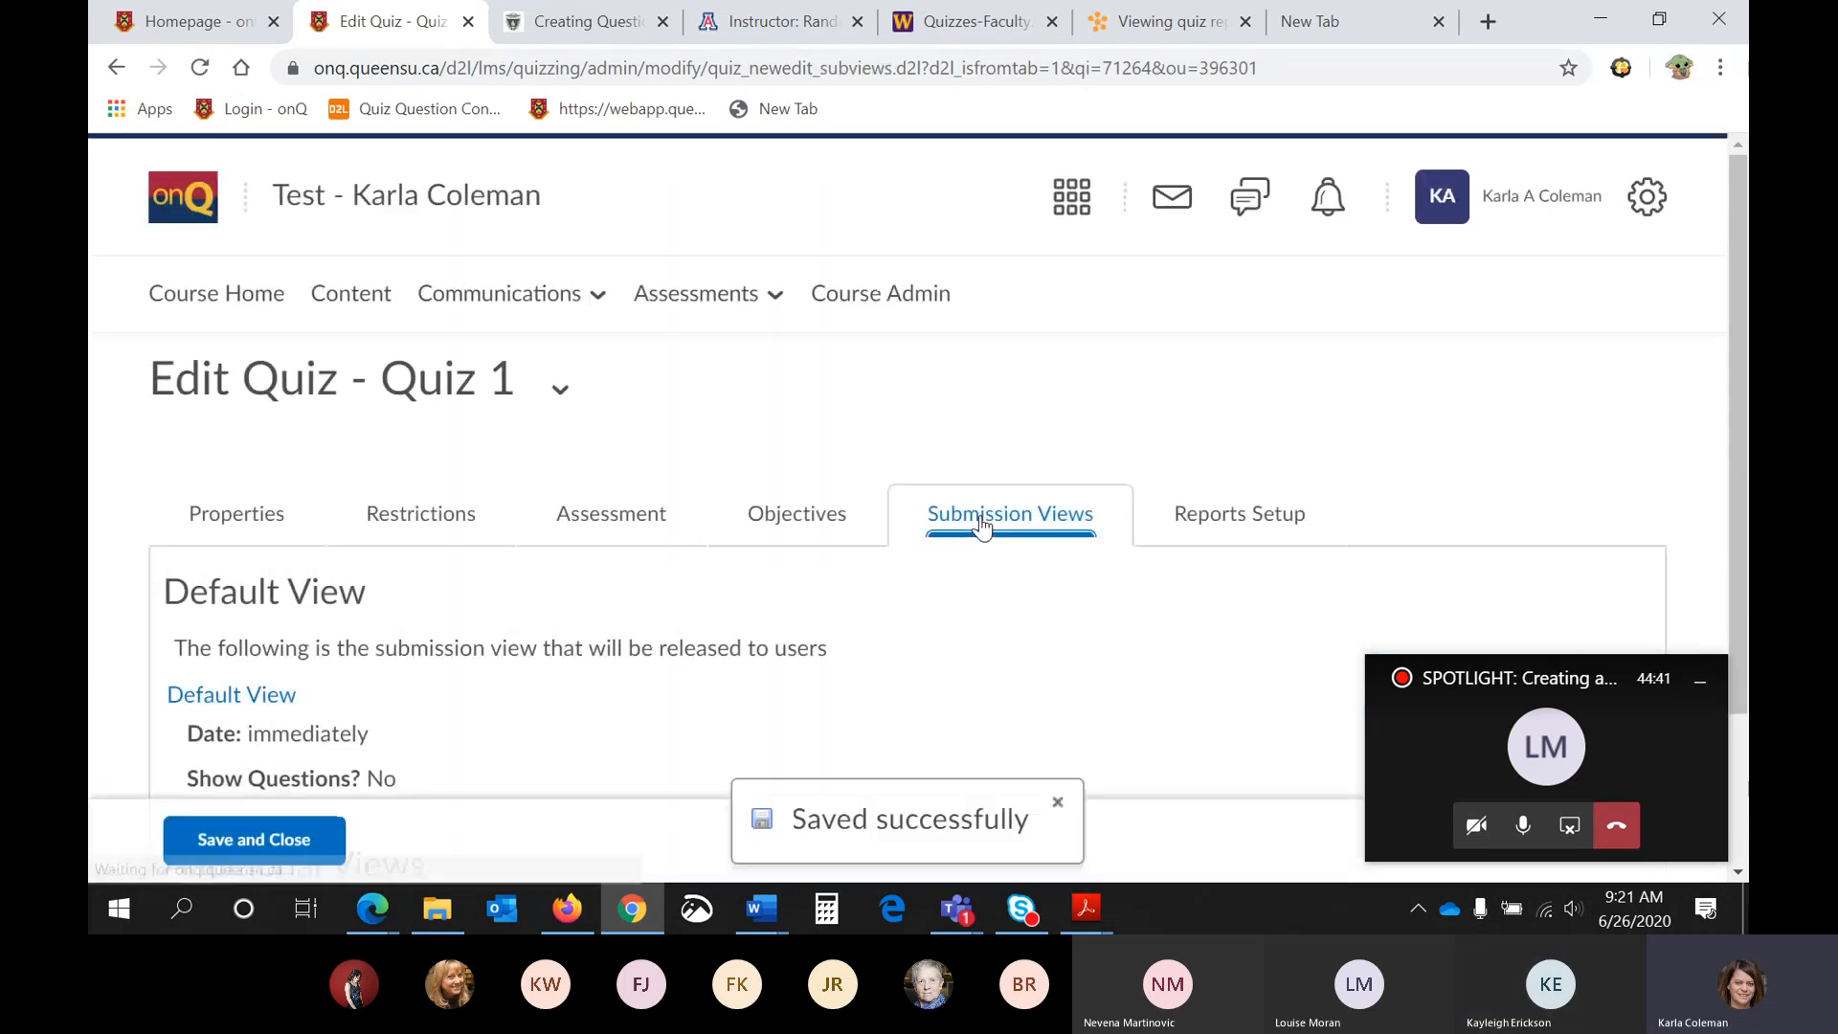
scroll(977, 541, down, 2)
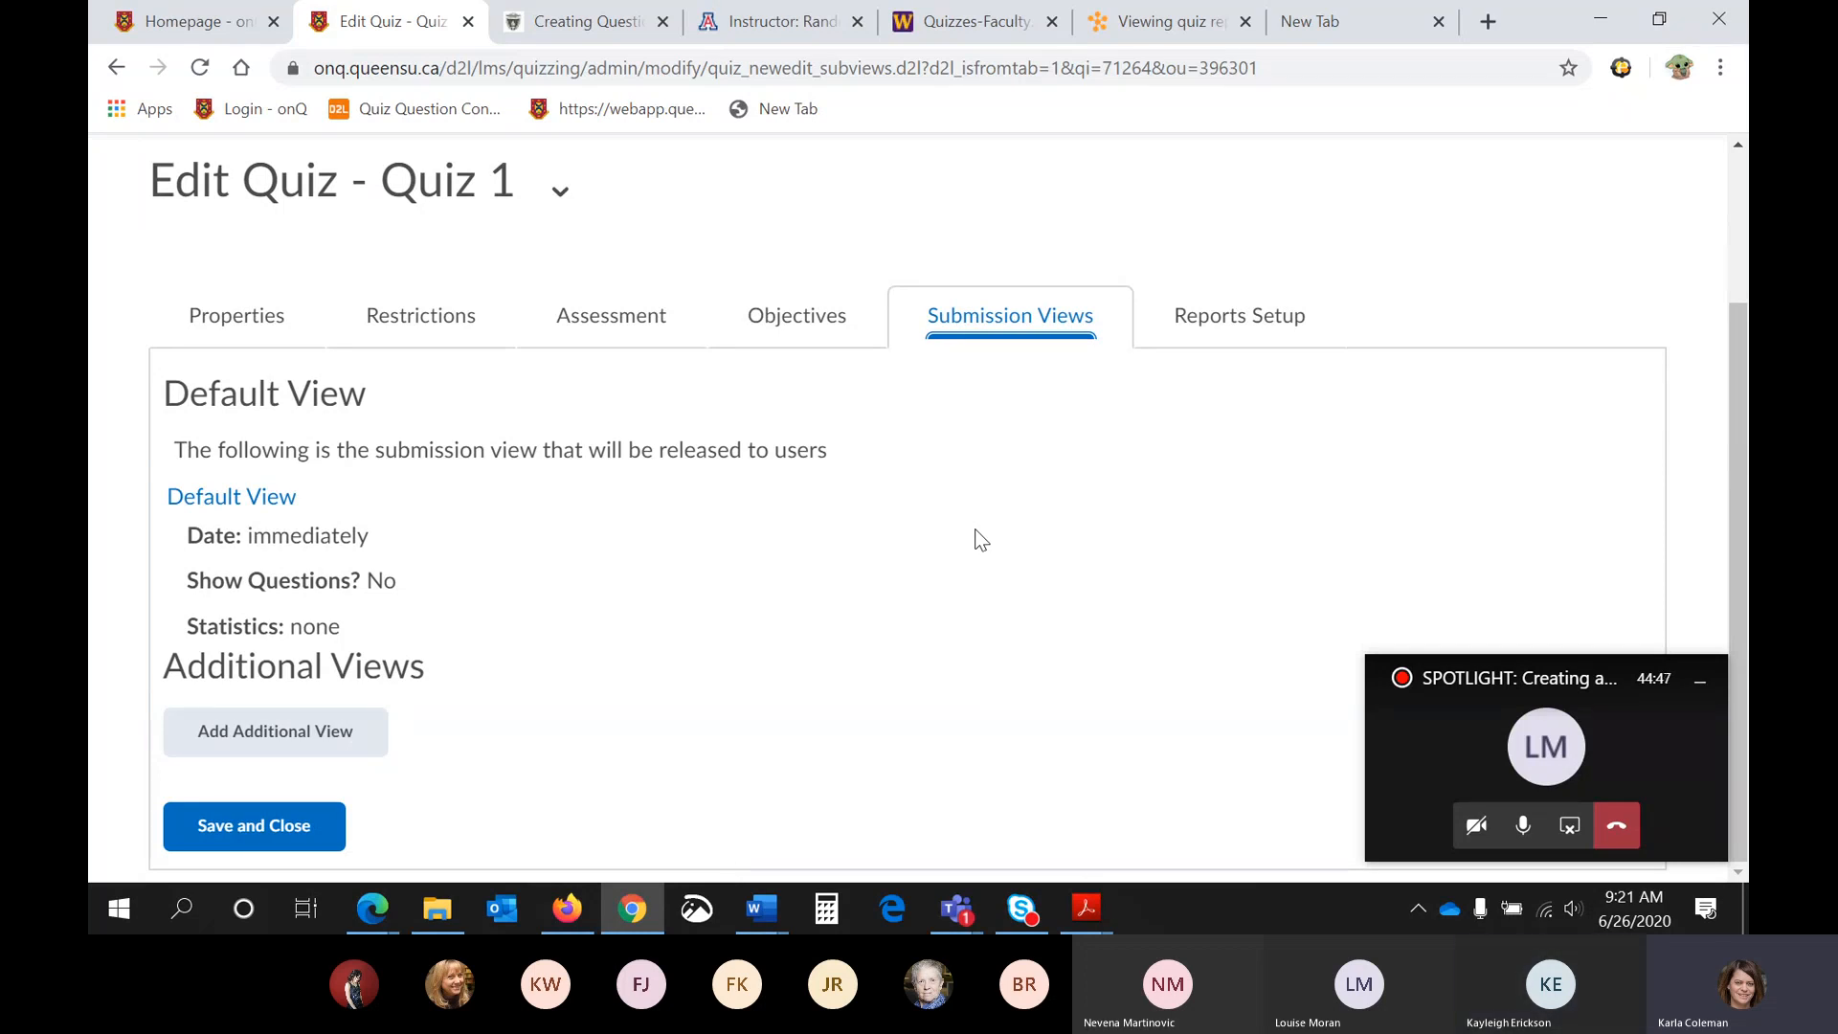
click(273, 500)
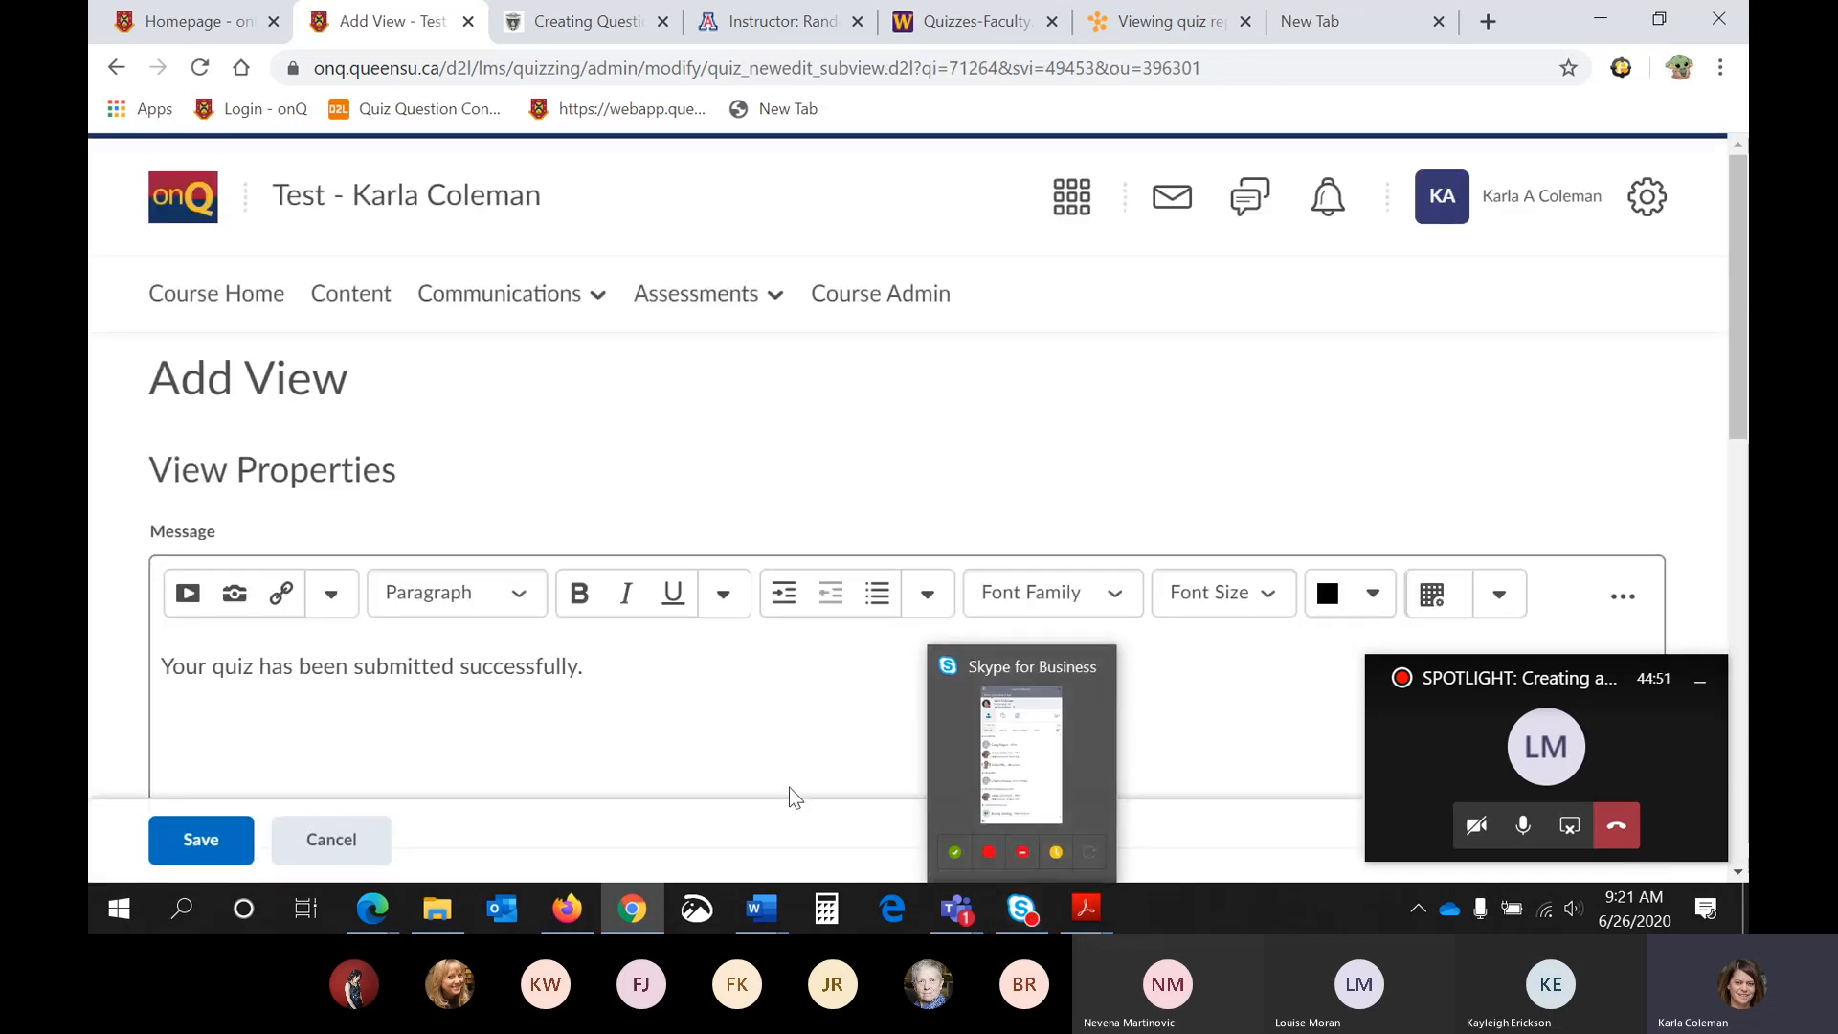
- Turn off showing the attempt score and overall attempt score in the default view and save it
scroll(772, 703, down, 1)
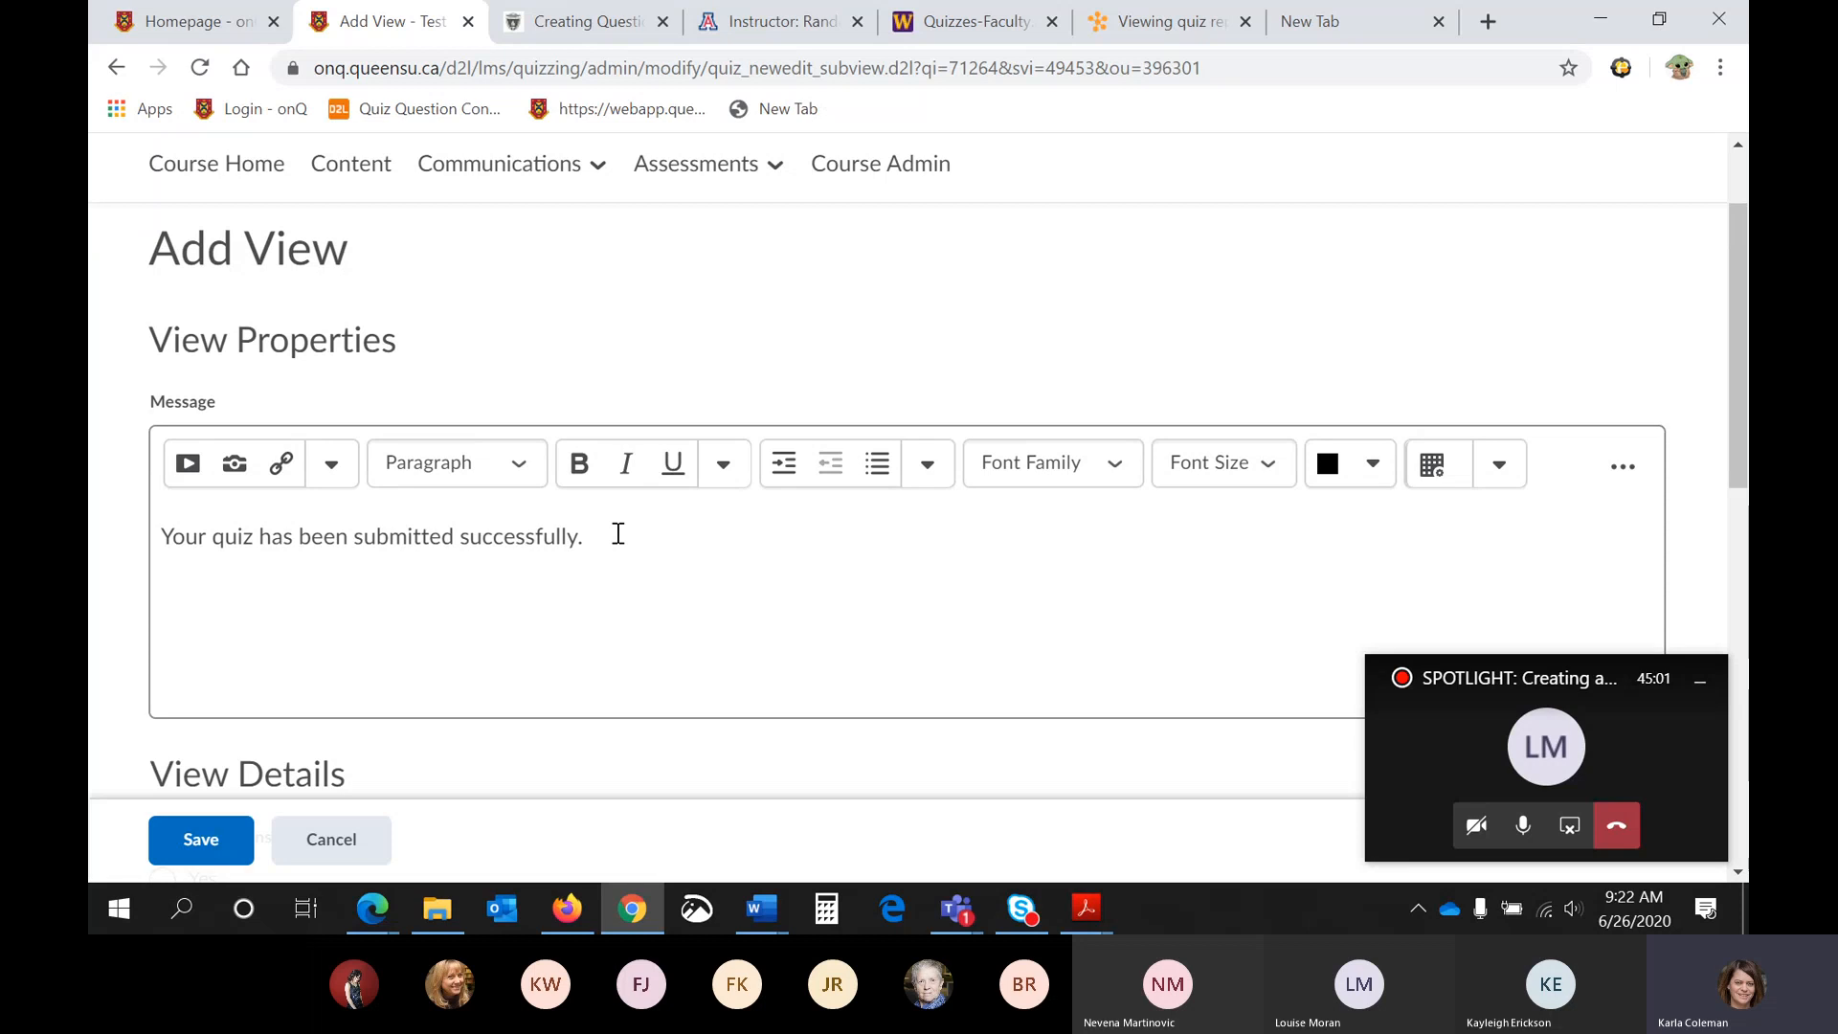
scroll(618, 533, down, 5)
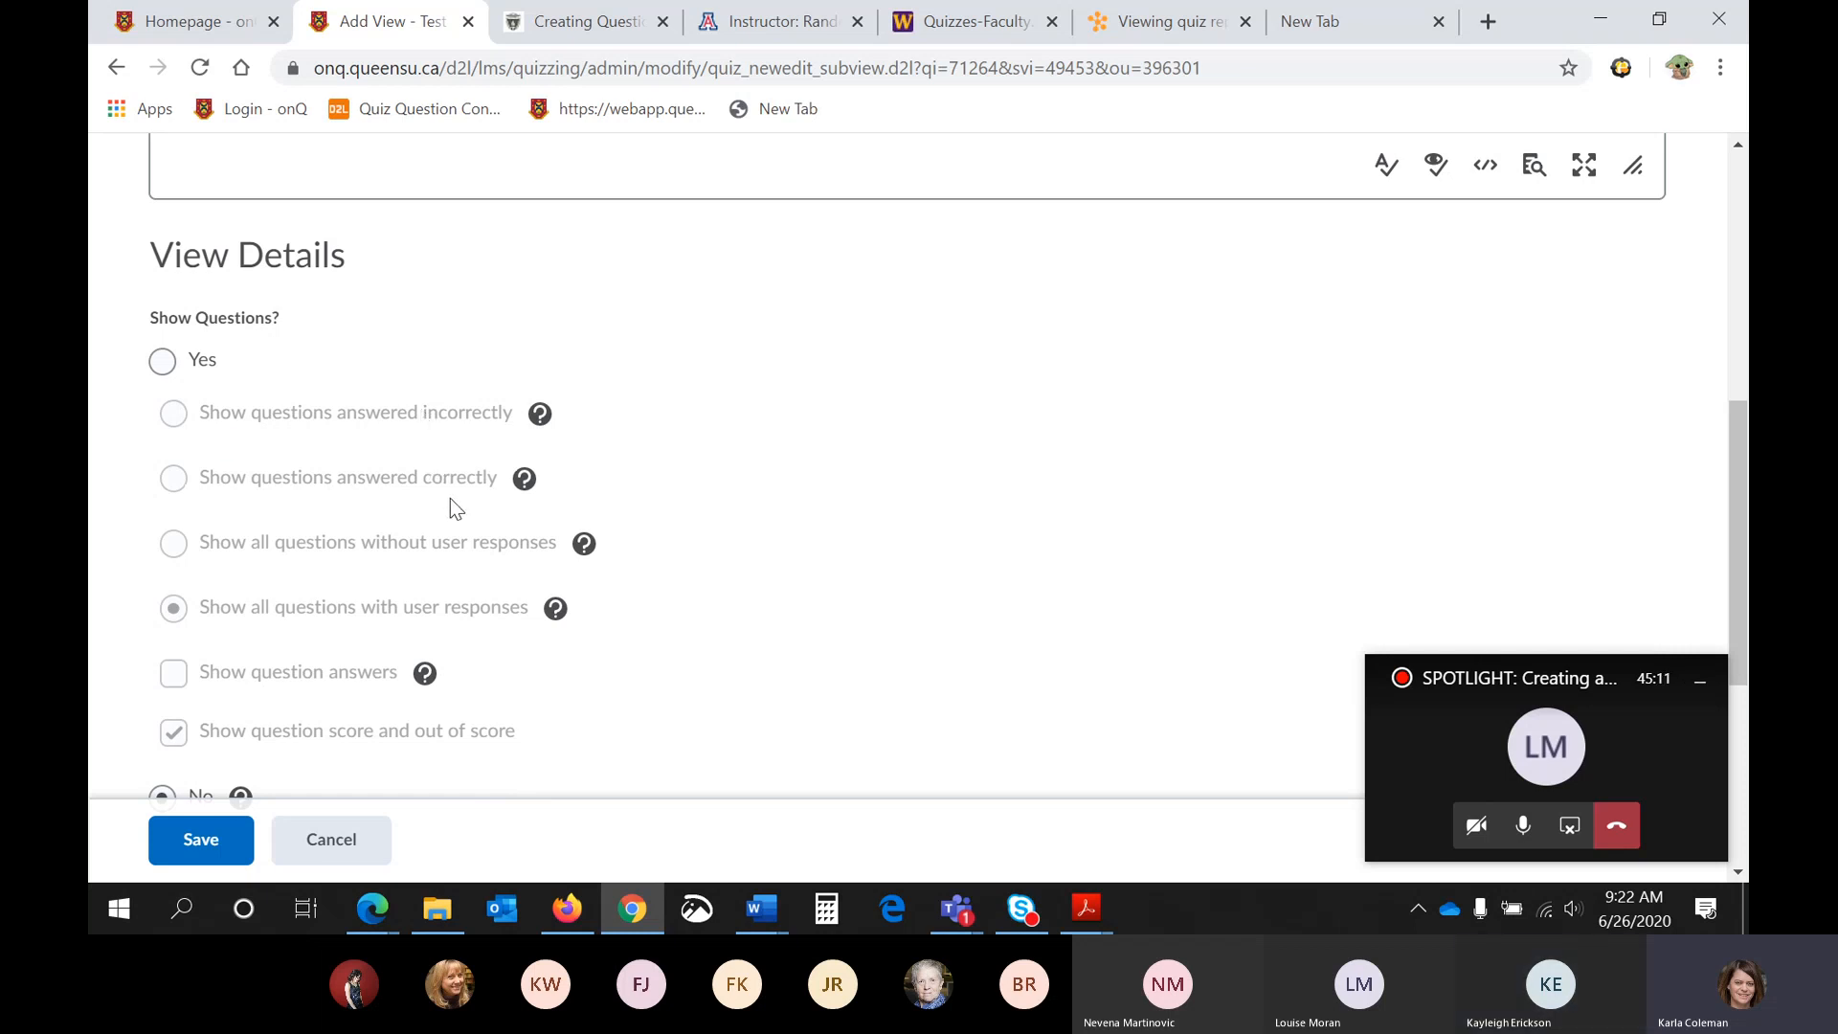
scroll(823, 588, up, 3)
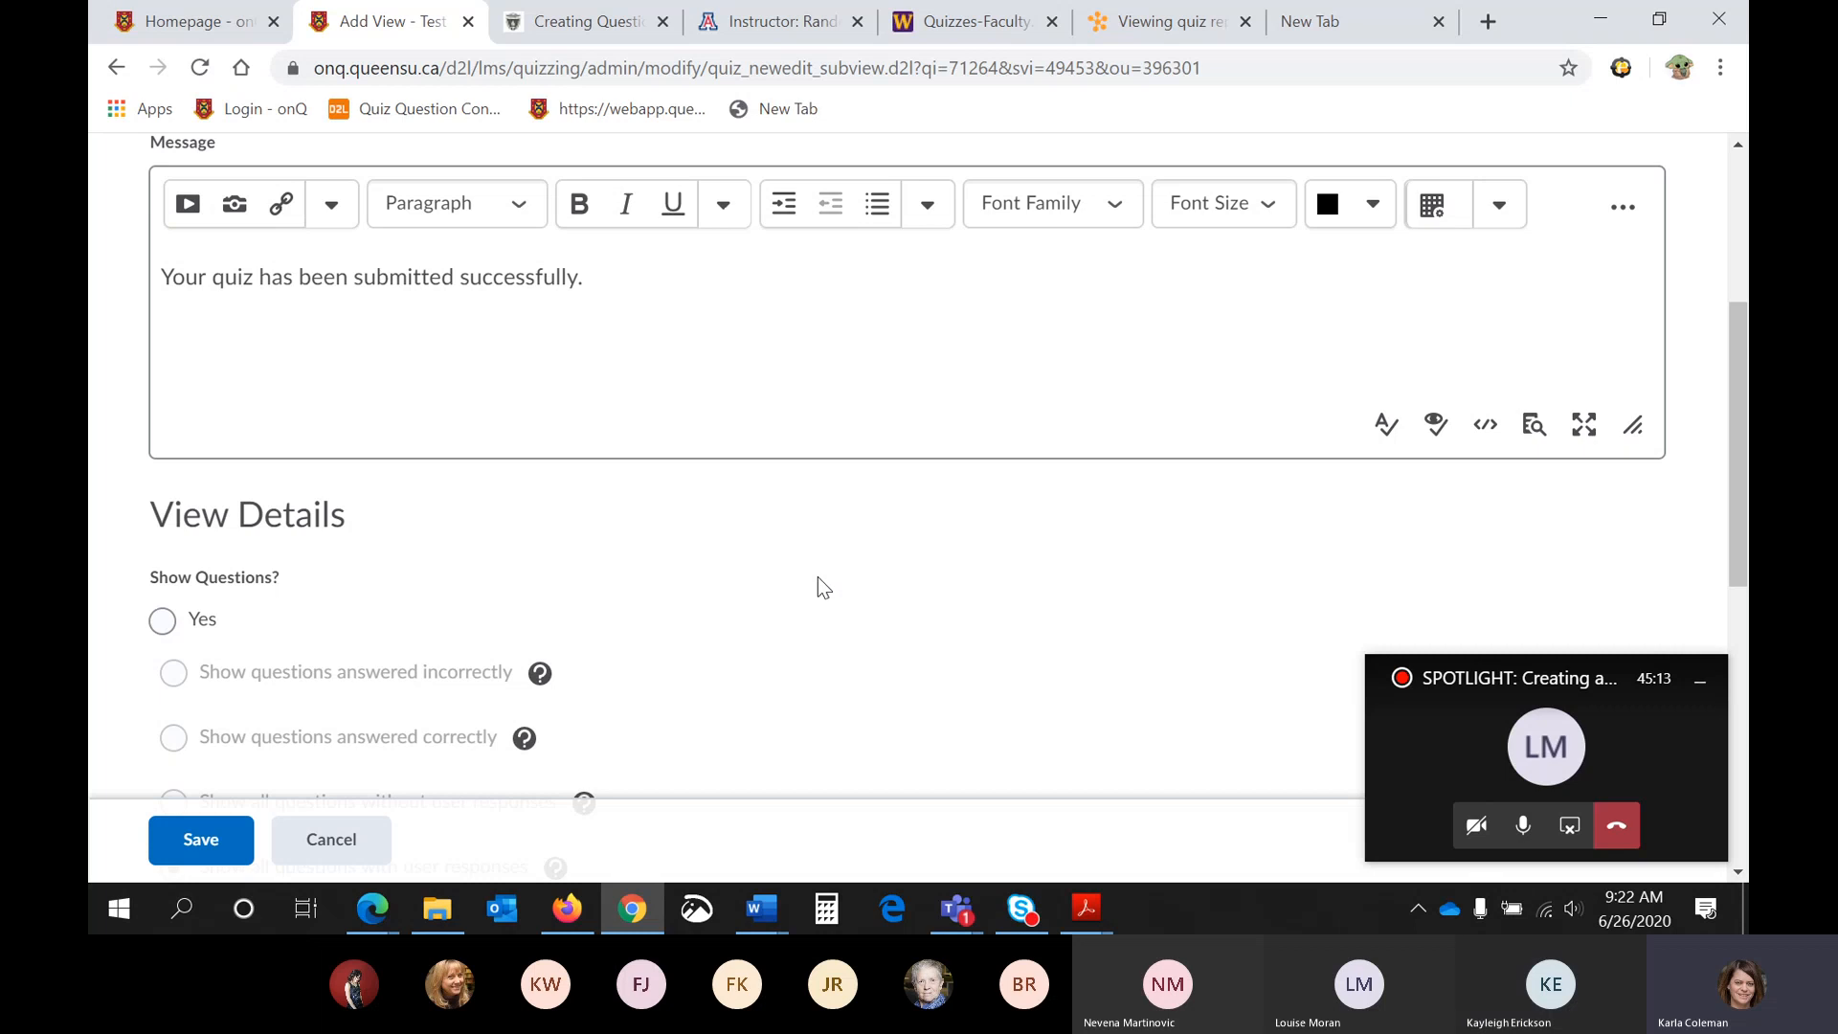
scroll(820, 578, down, 3)
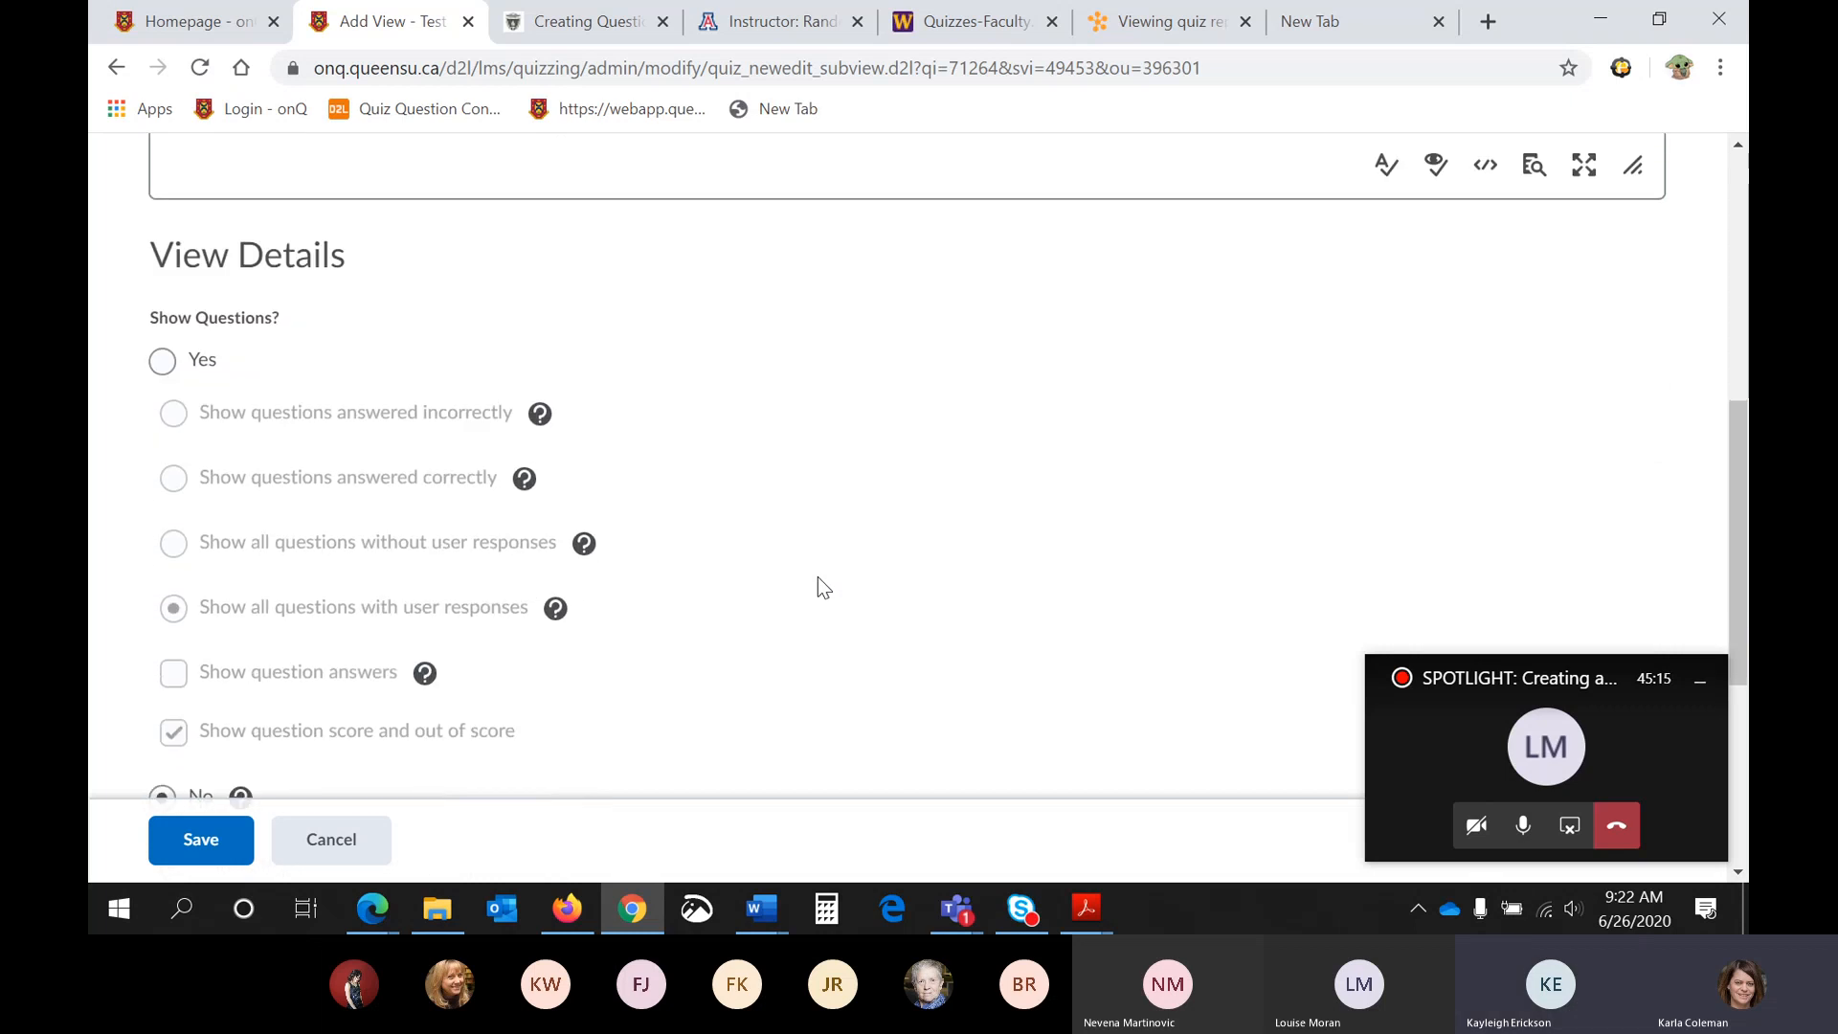
scroll(819, 578, down, 3)
scroll(818, 578, down, 2)
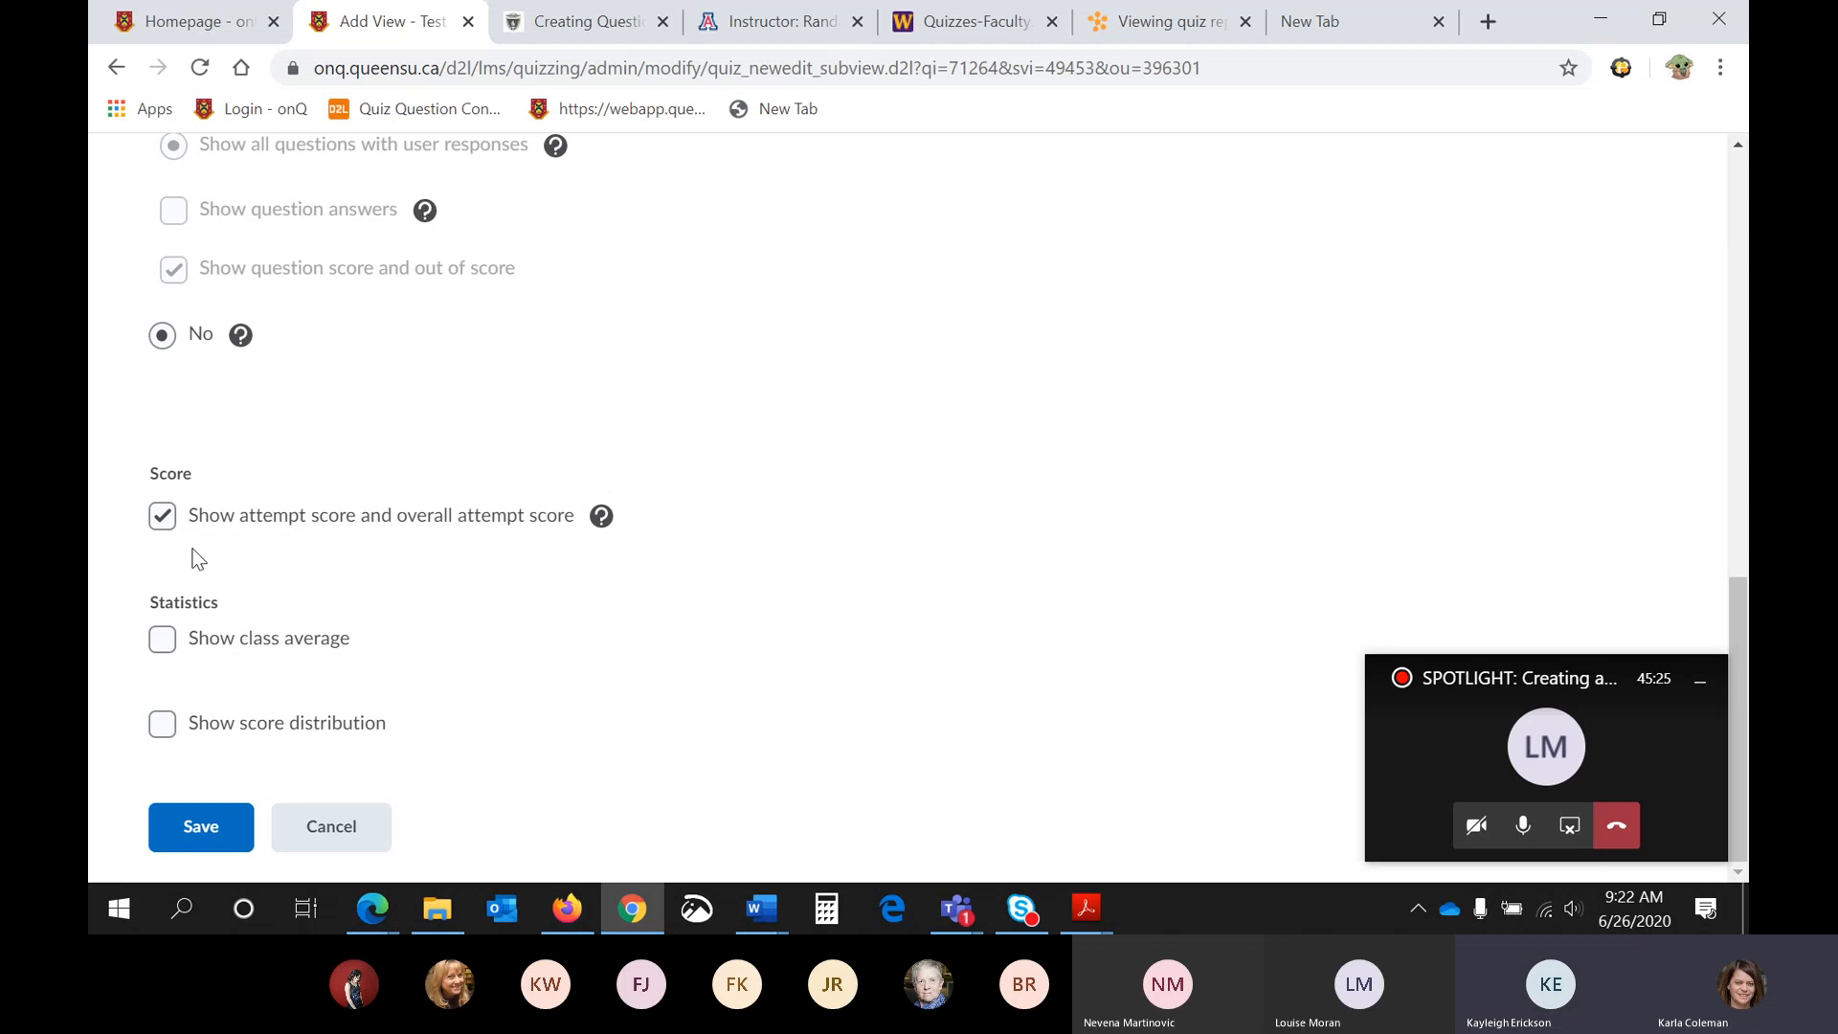
click(163, 518)
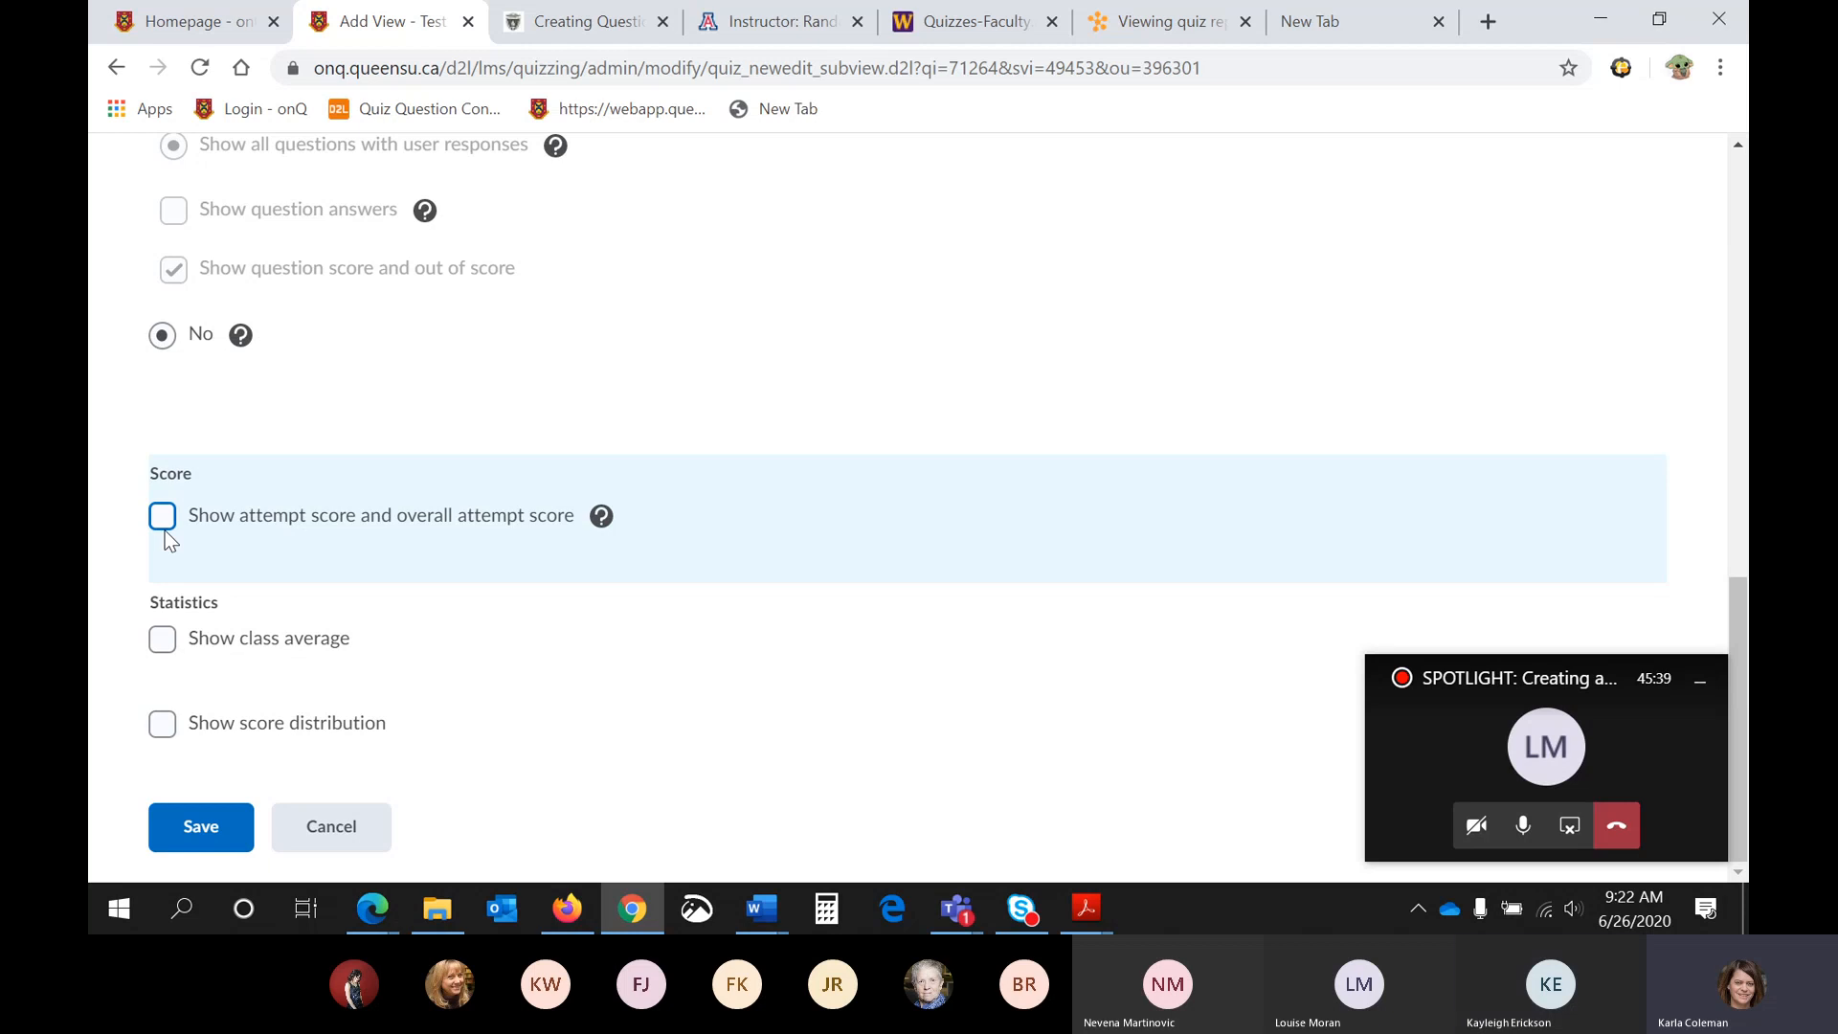
click(201, 831)
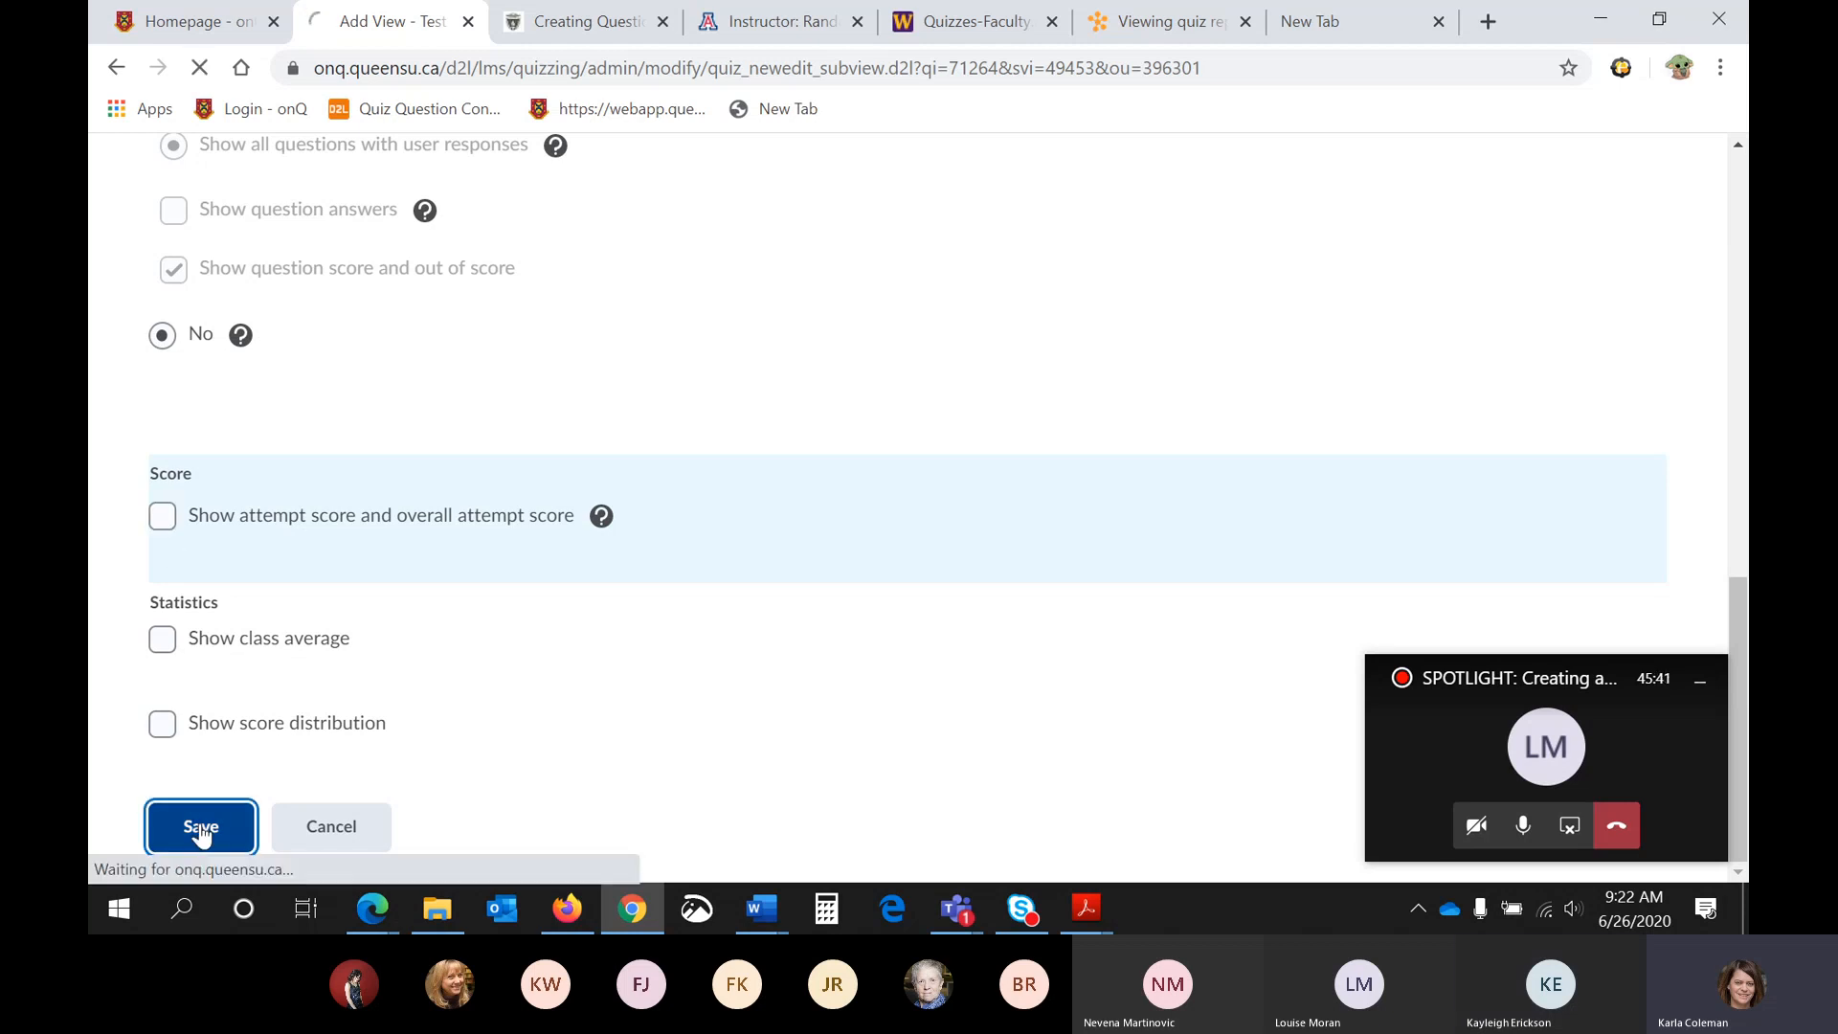
- Add an additional submission view to Quiz 1 and name it "Test"
scroll(485, 582, down, 2)
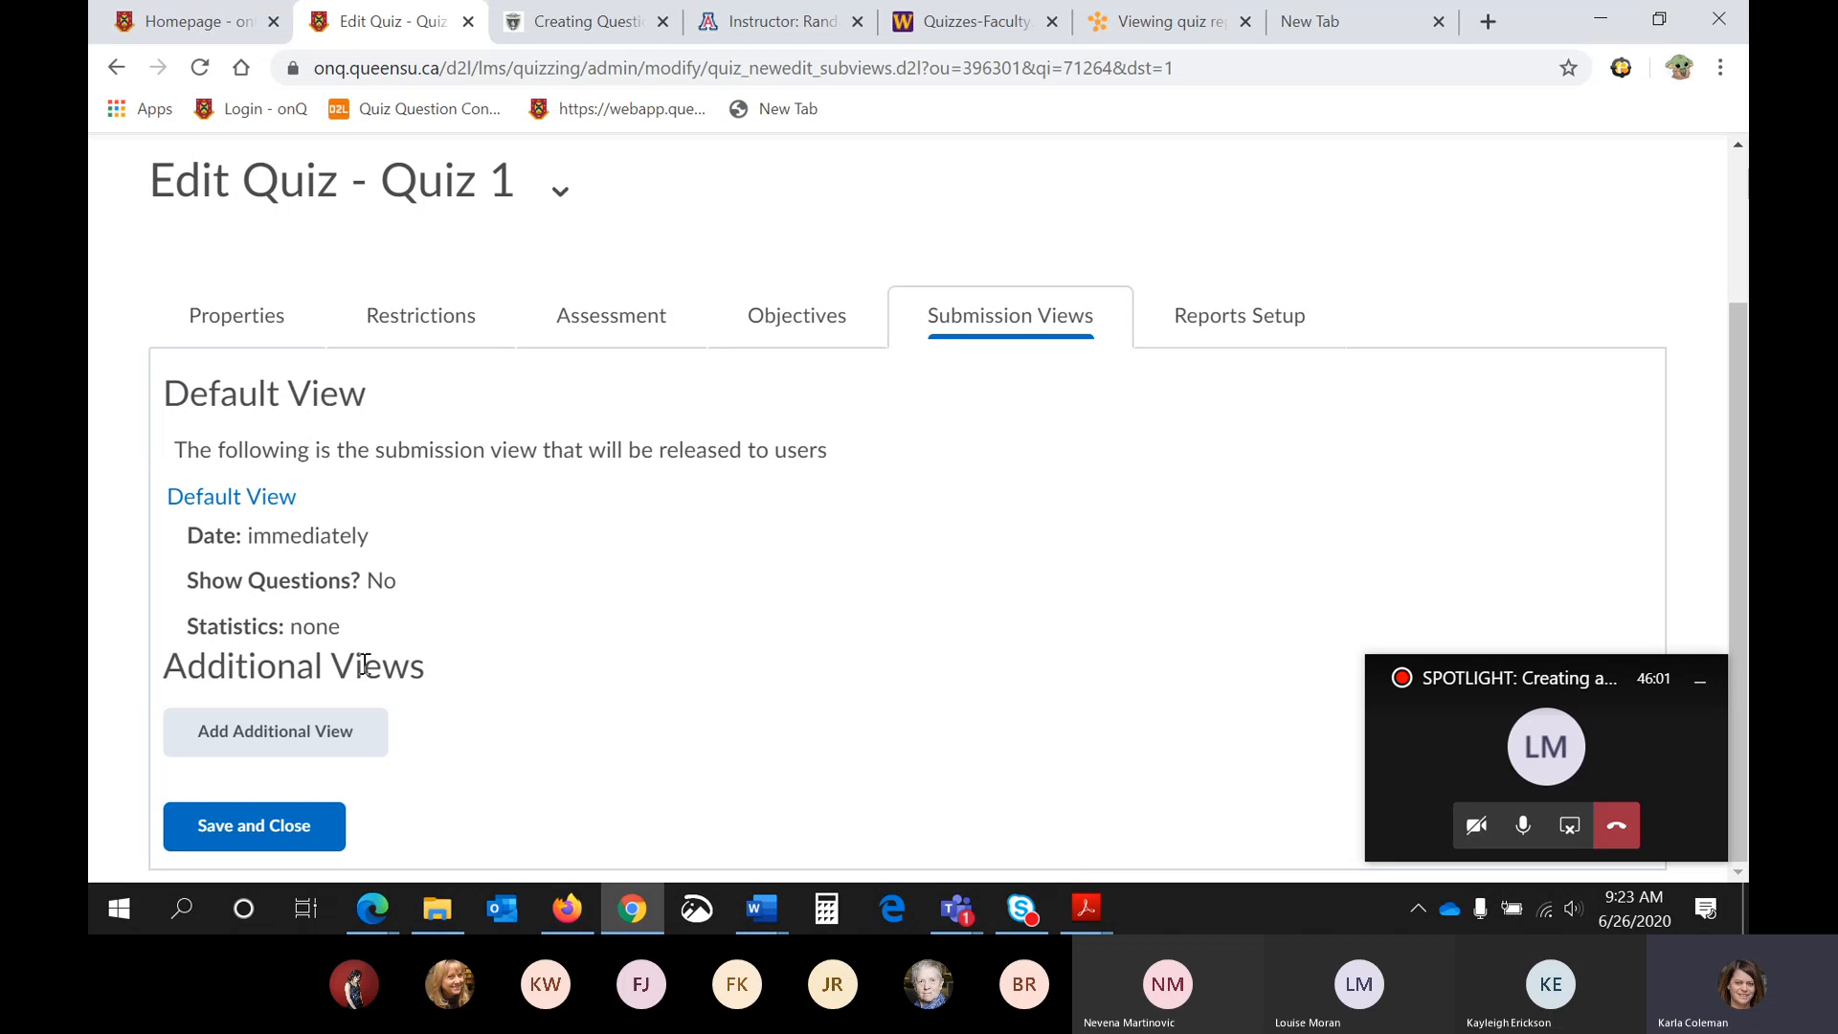
click(320, 732)
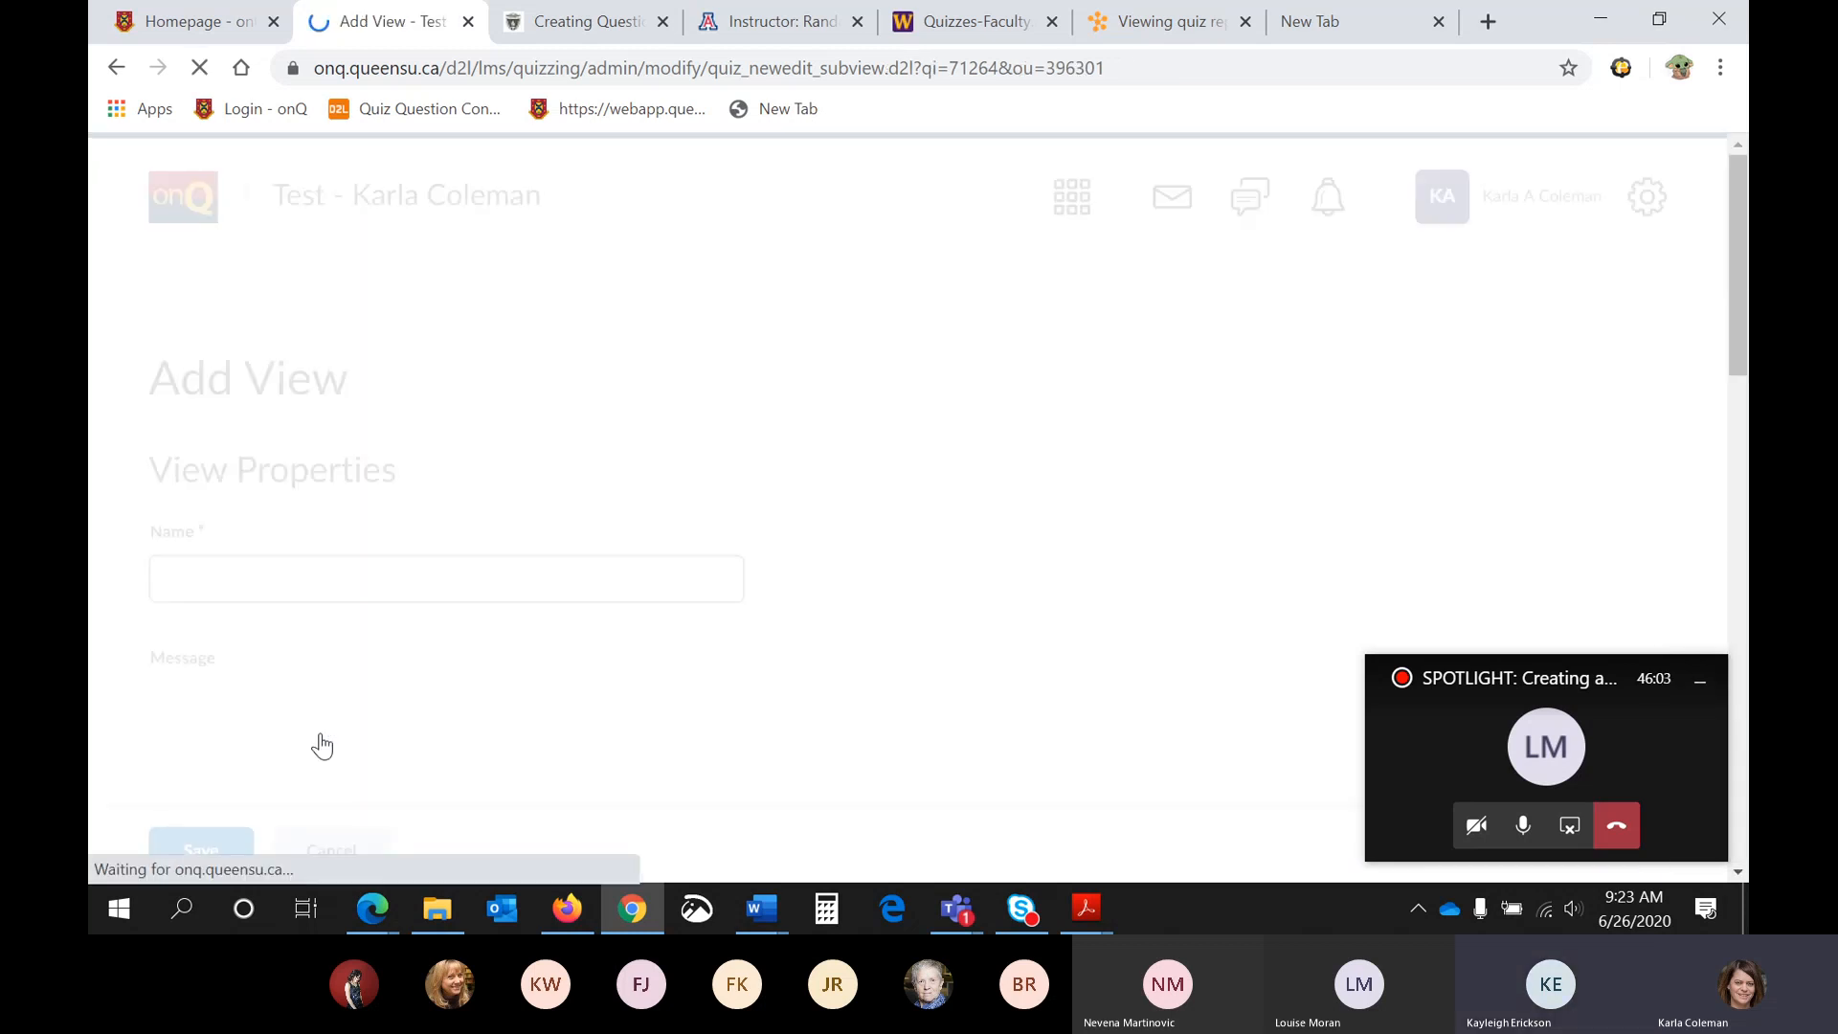
scroll(378, 713, down, 5)
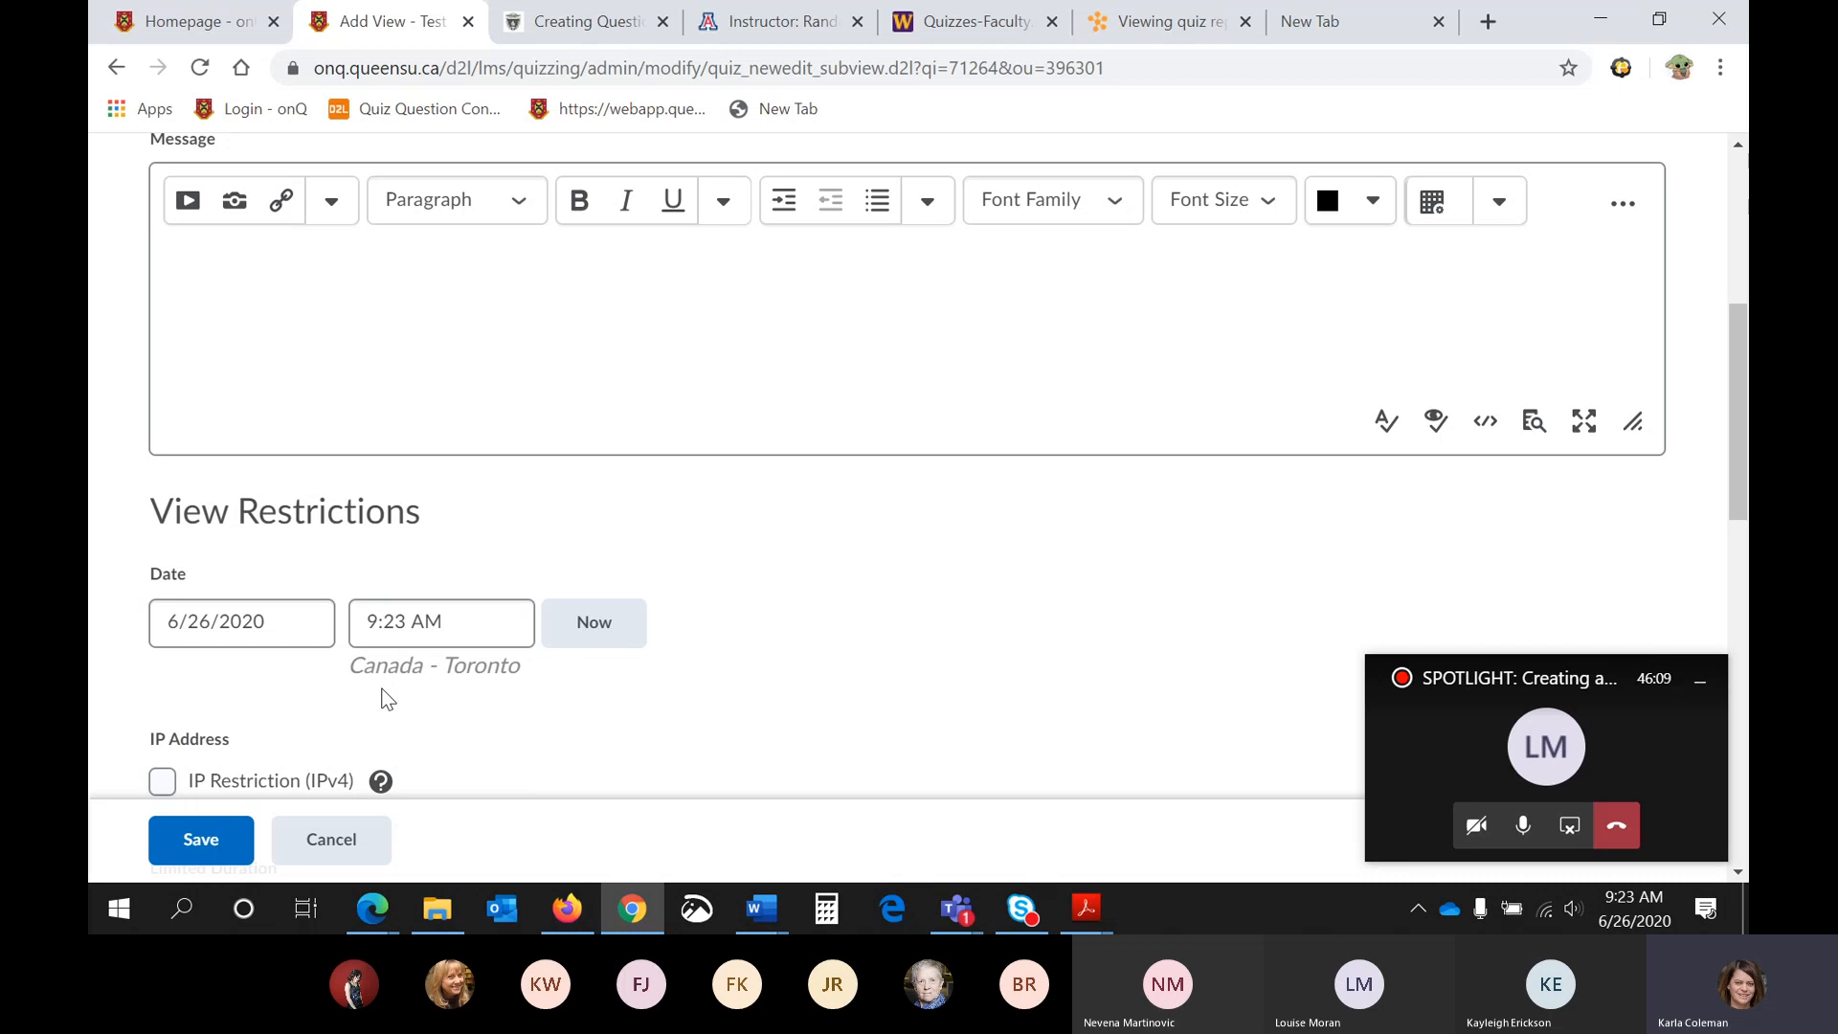
scroll(368, 687, up, 5)
click(313, 570)
text(T)
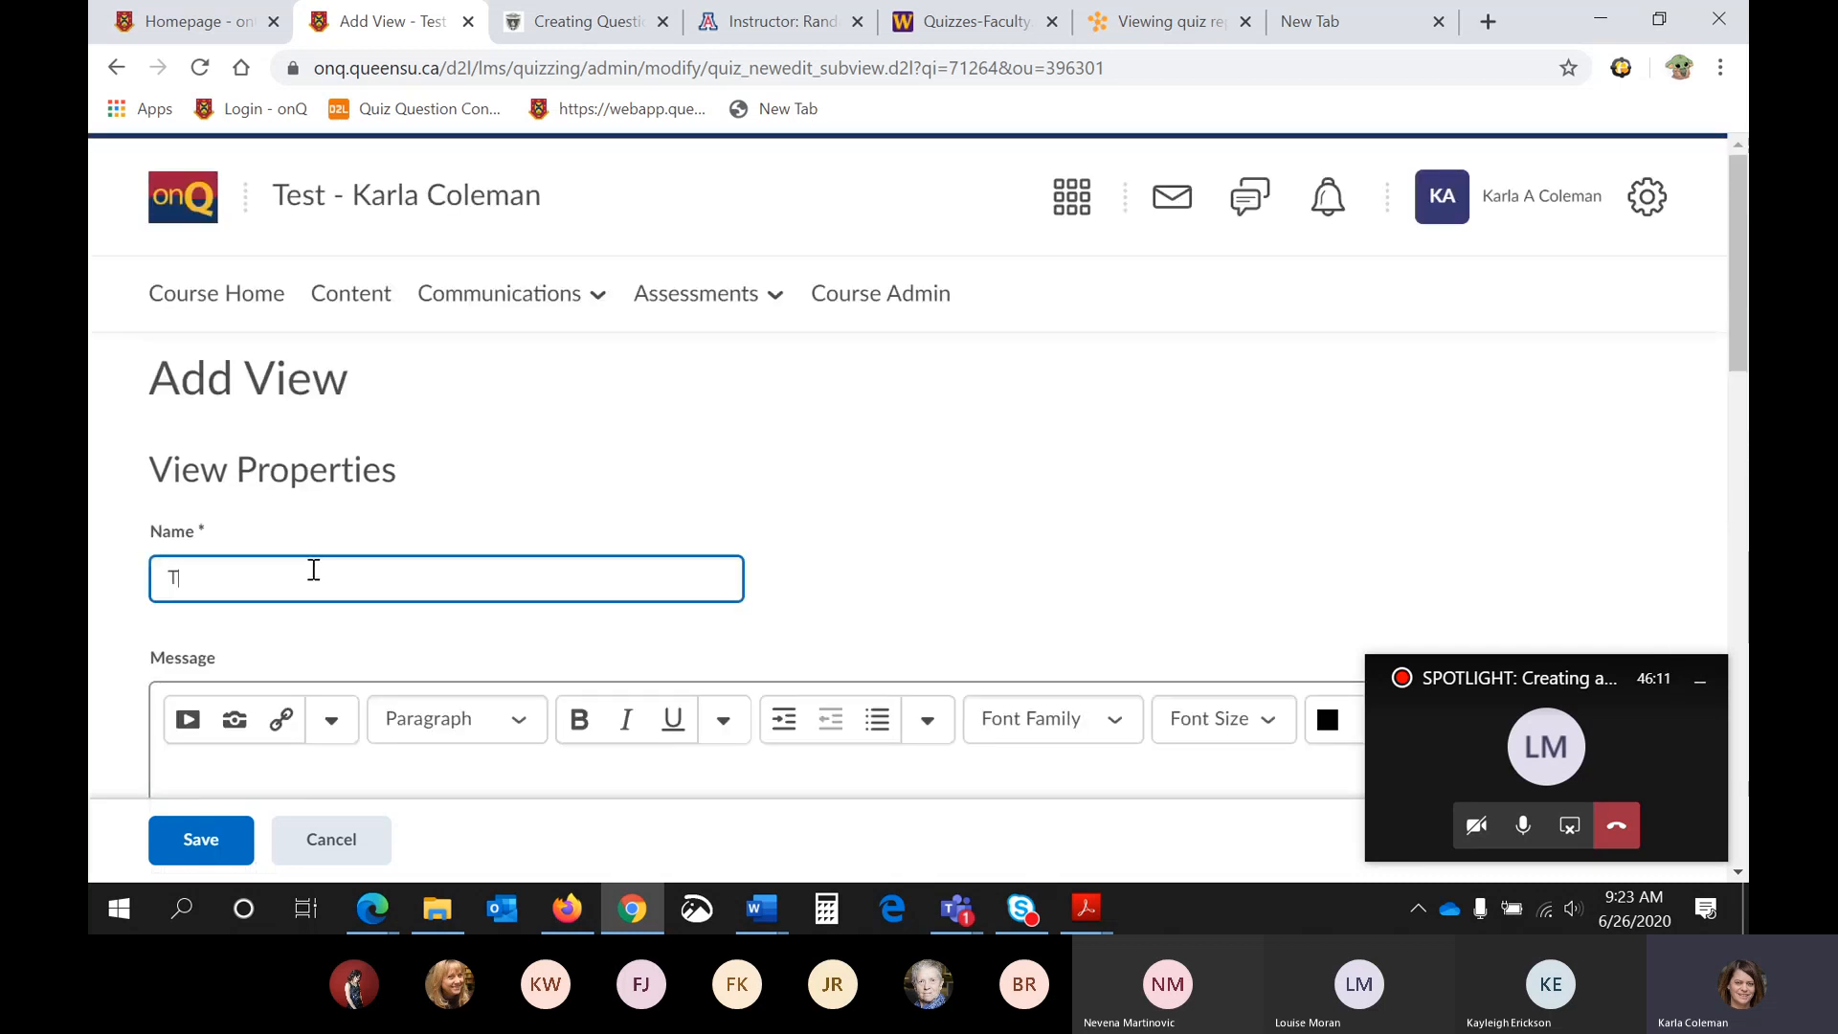
text(est)
- Examine the date and time restriction fields of the additional view
scroll(316, 573, down, 6)
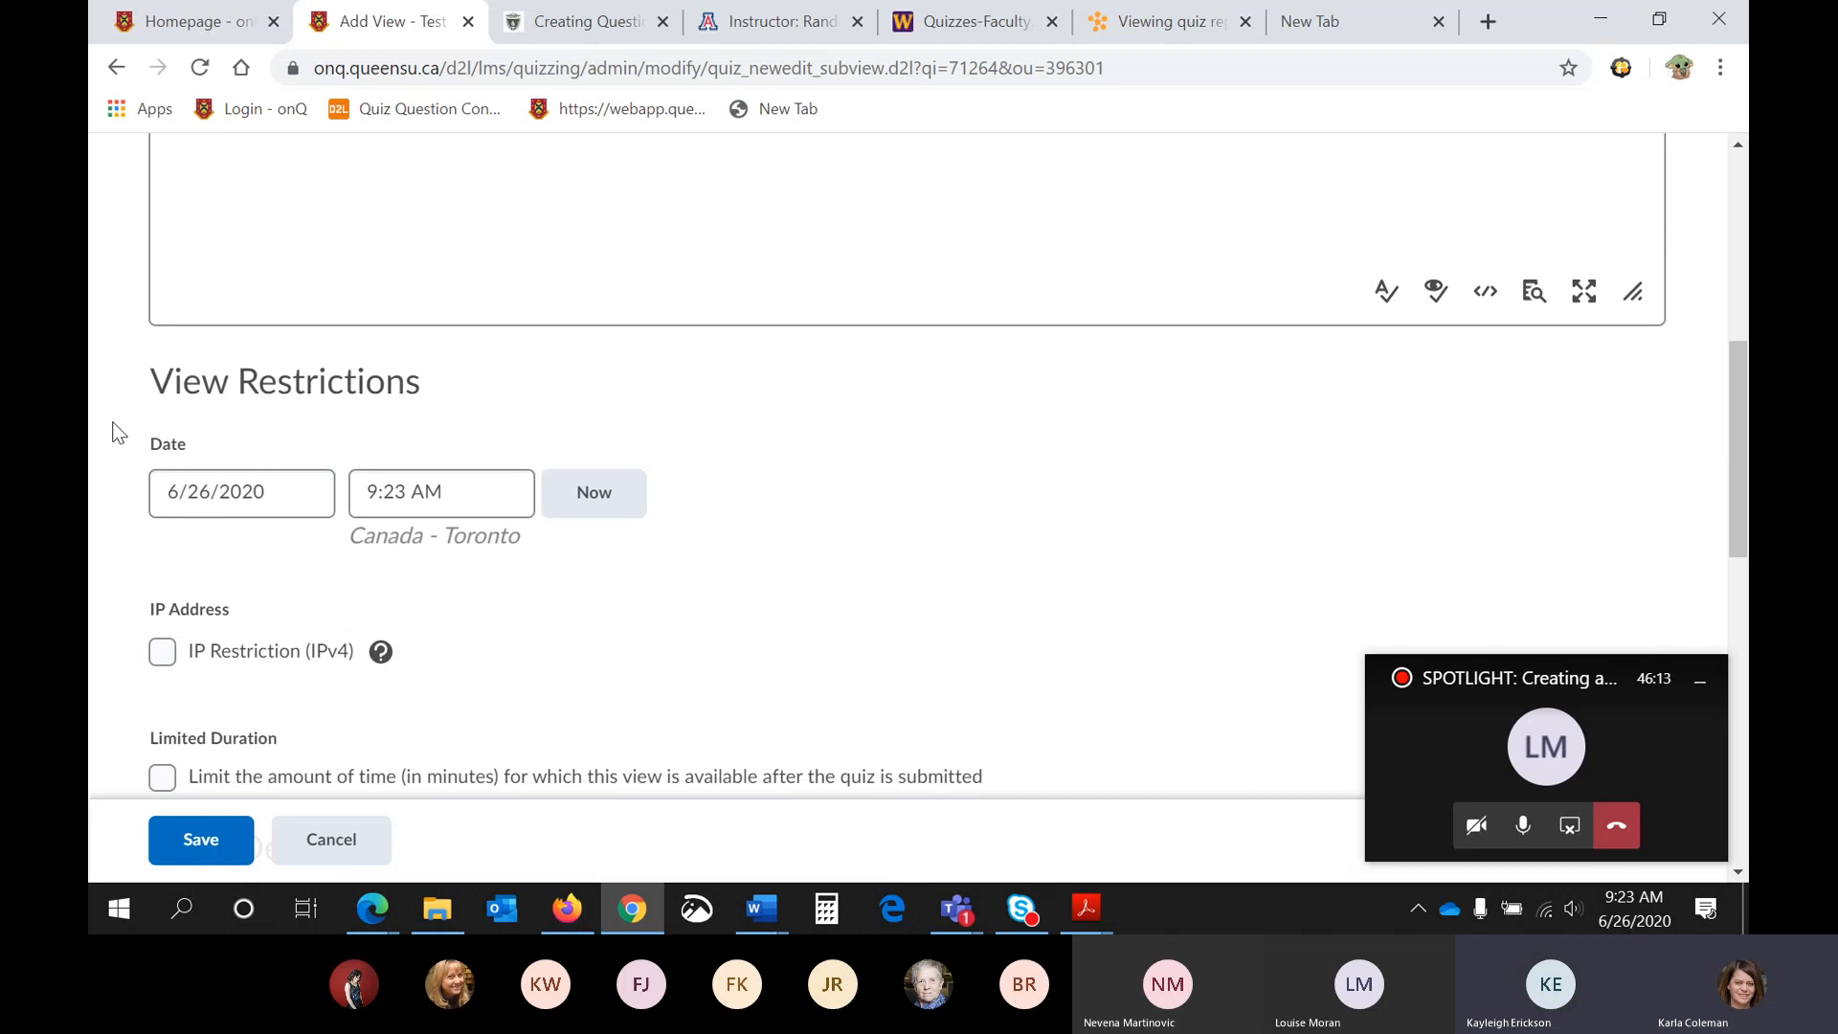
click(265, 495)
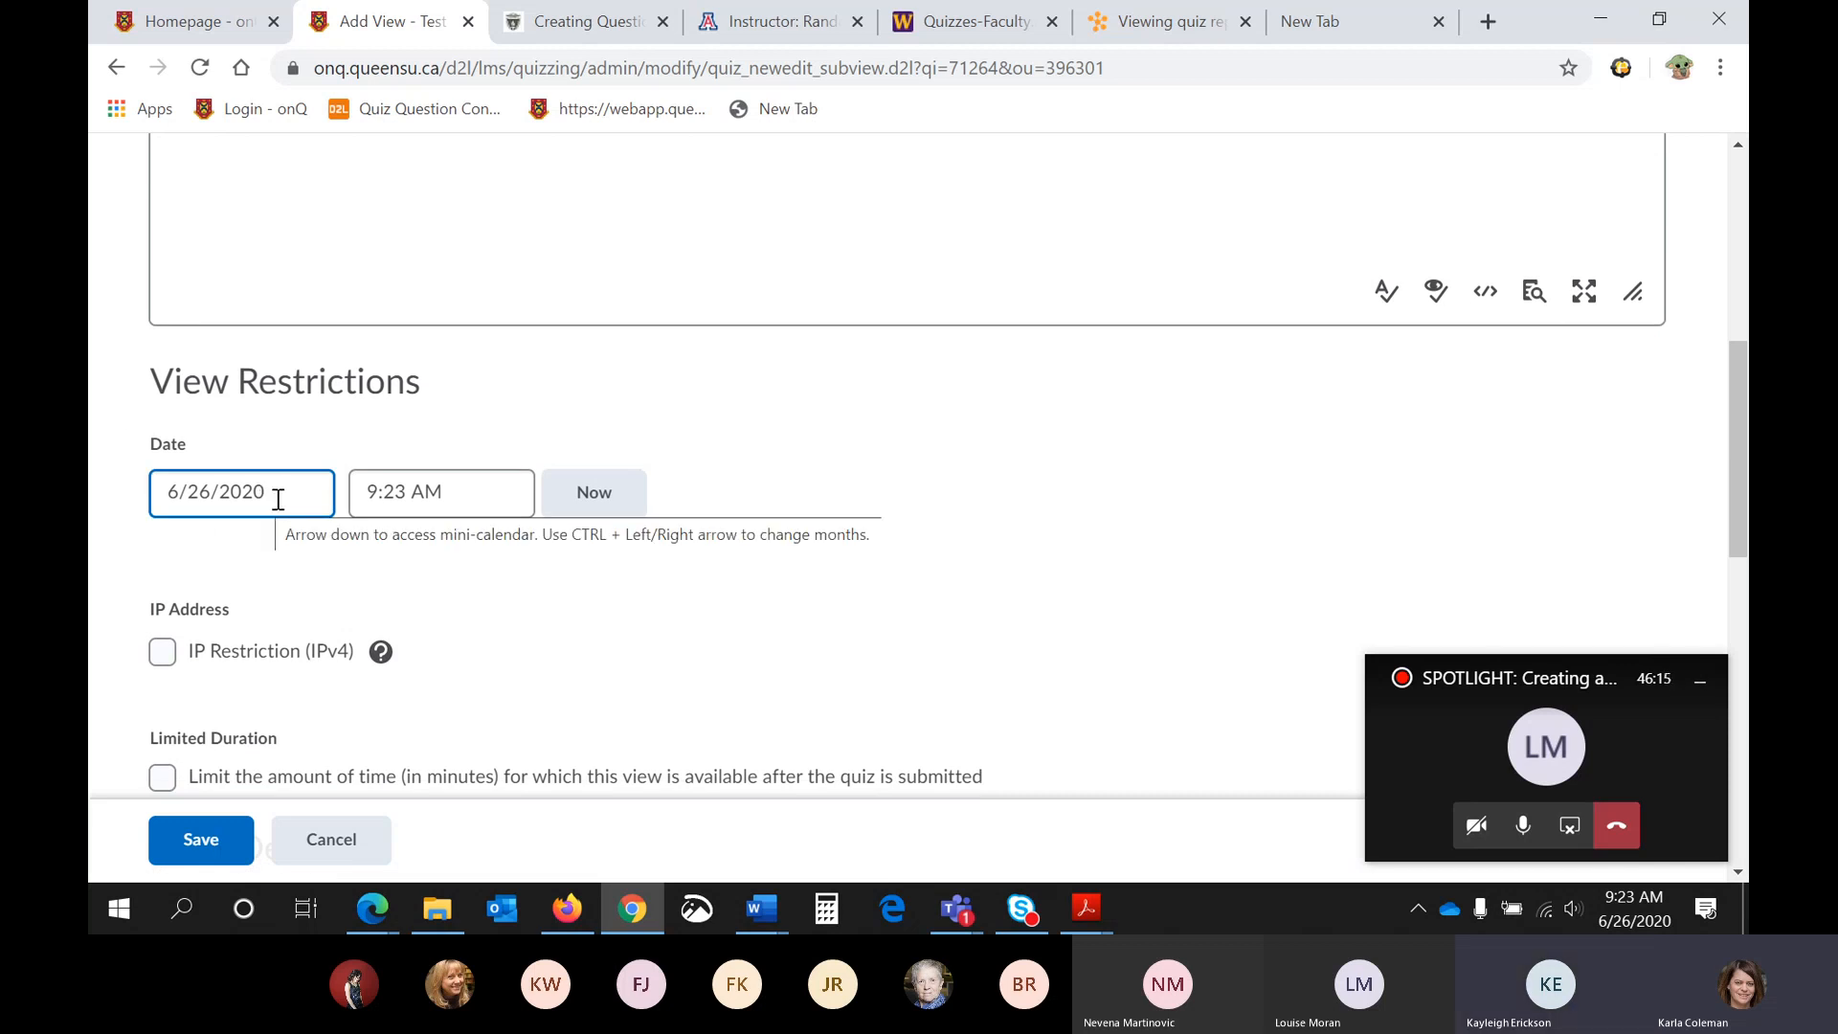
click(444, 515)
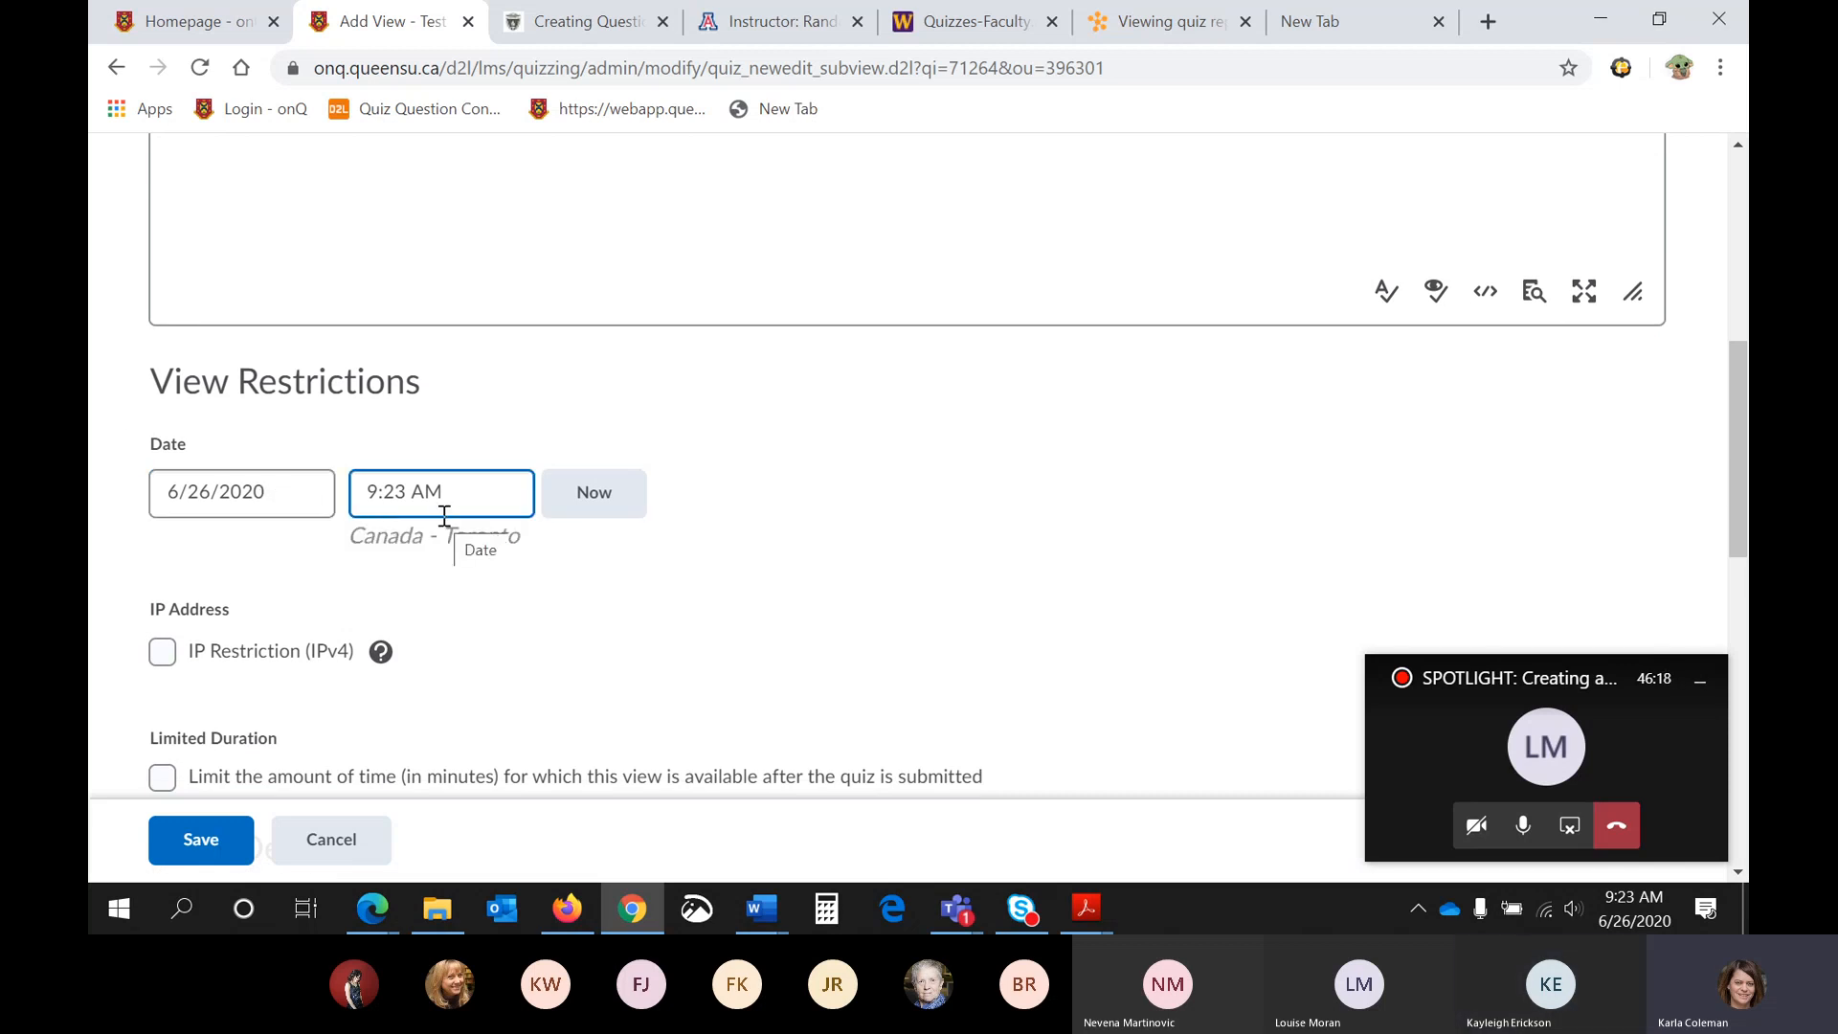
click(304, 505)
click(443, 548)
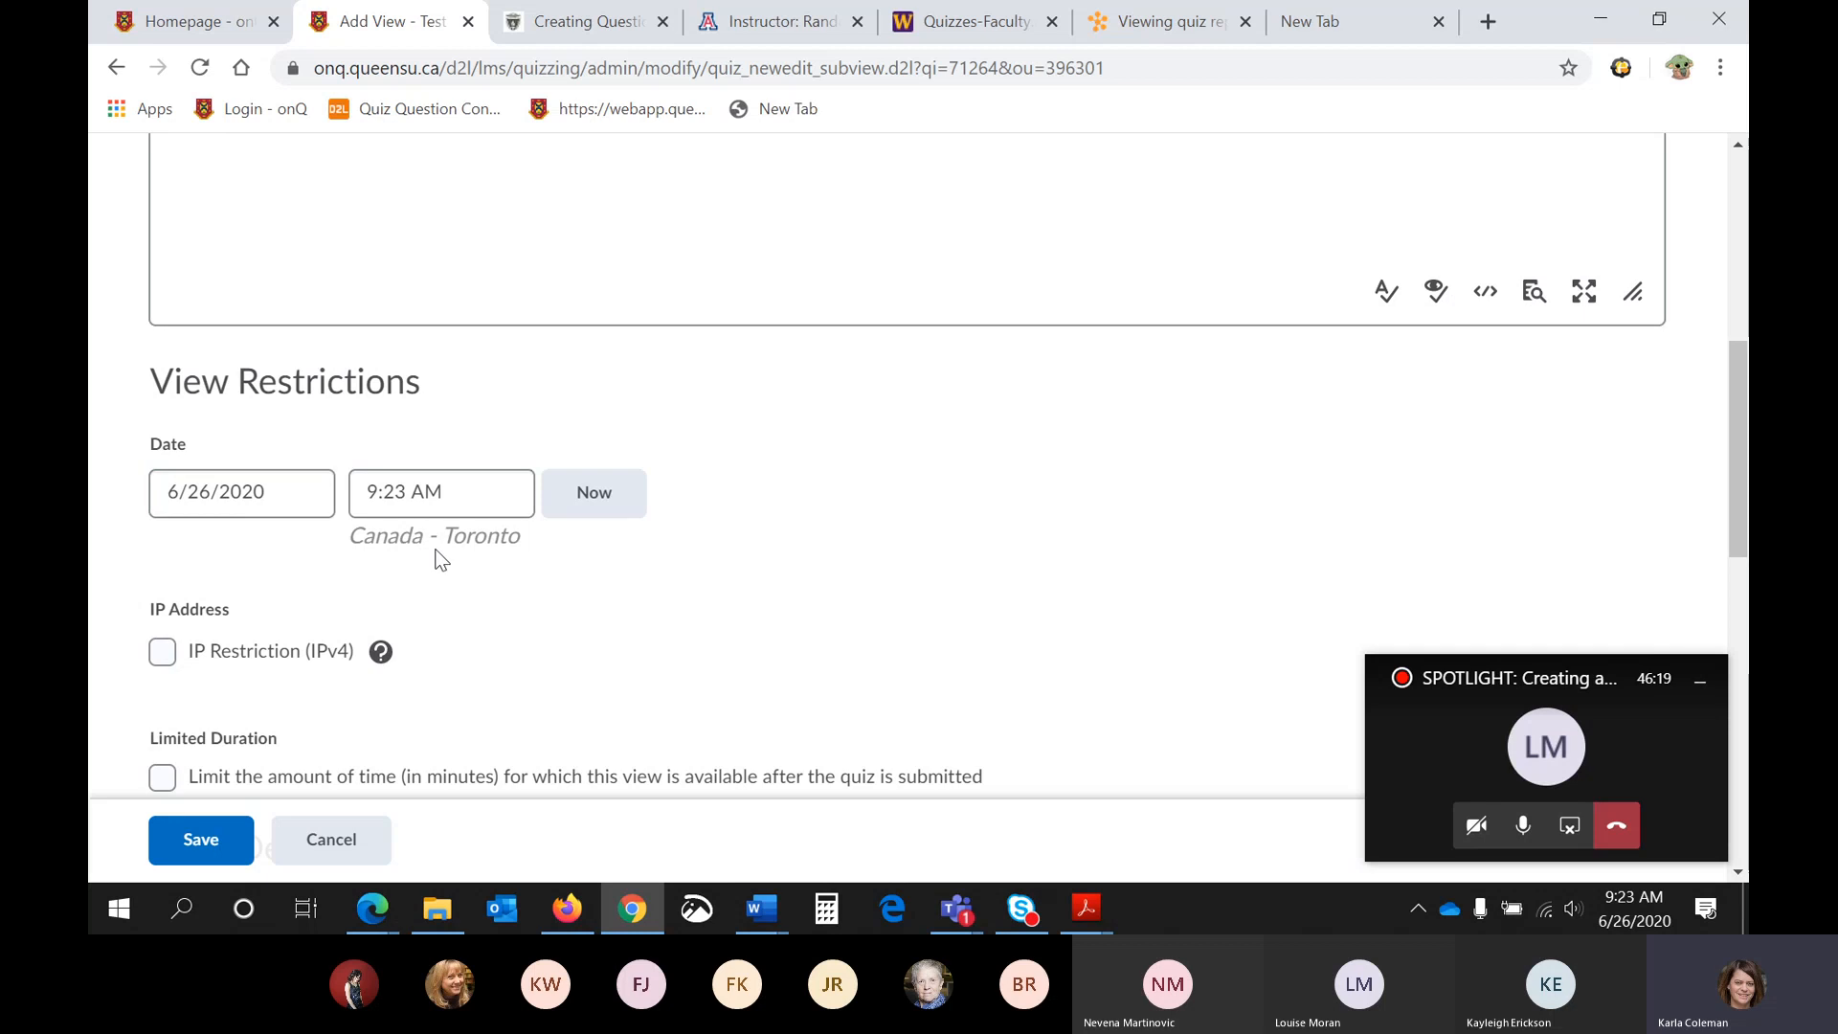
- Enable showing questions in the additional view, keeping all questions with user responses, and review its score and statistics options
scroll(476, 529, down, 5)
scroll(480, 531, down, 1)
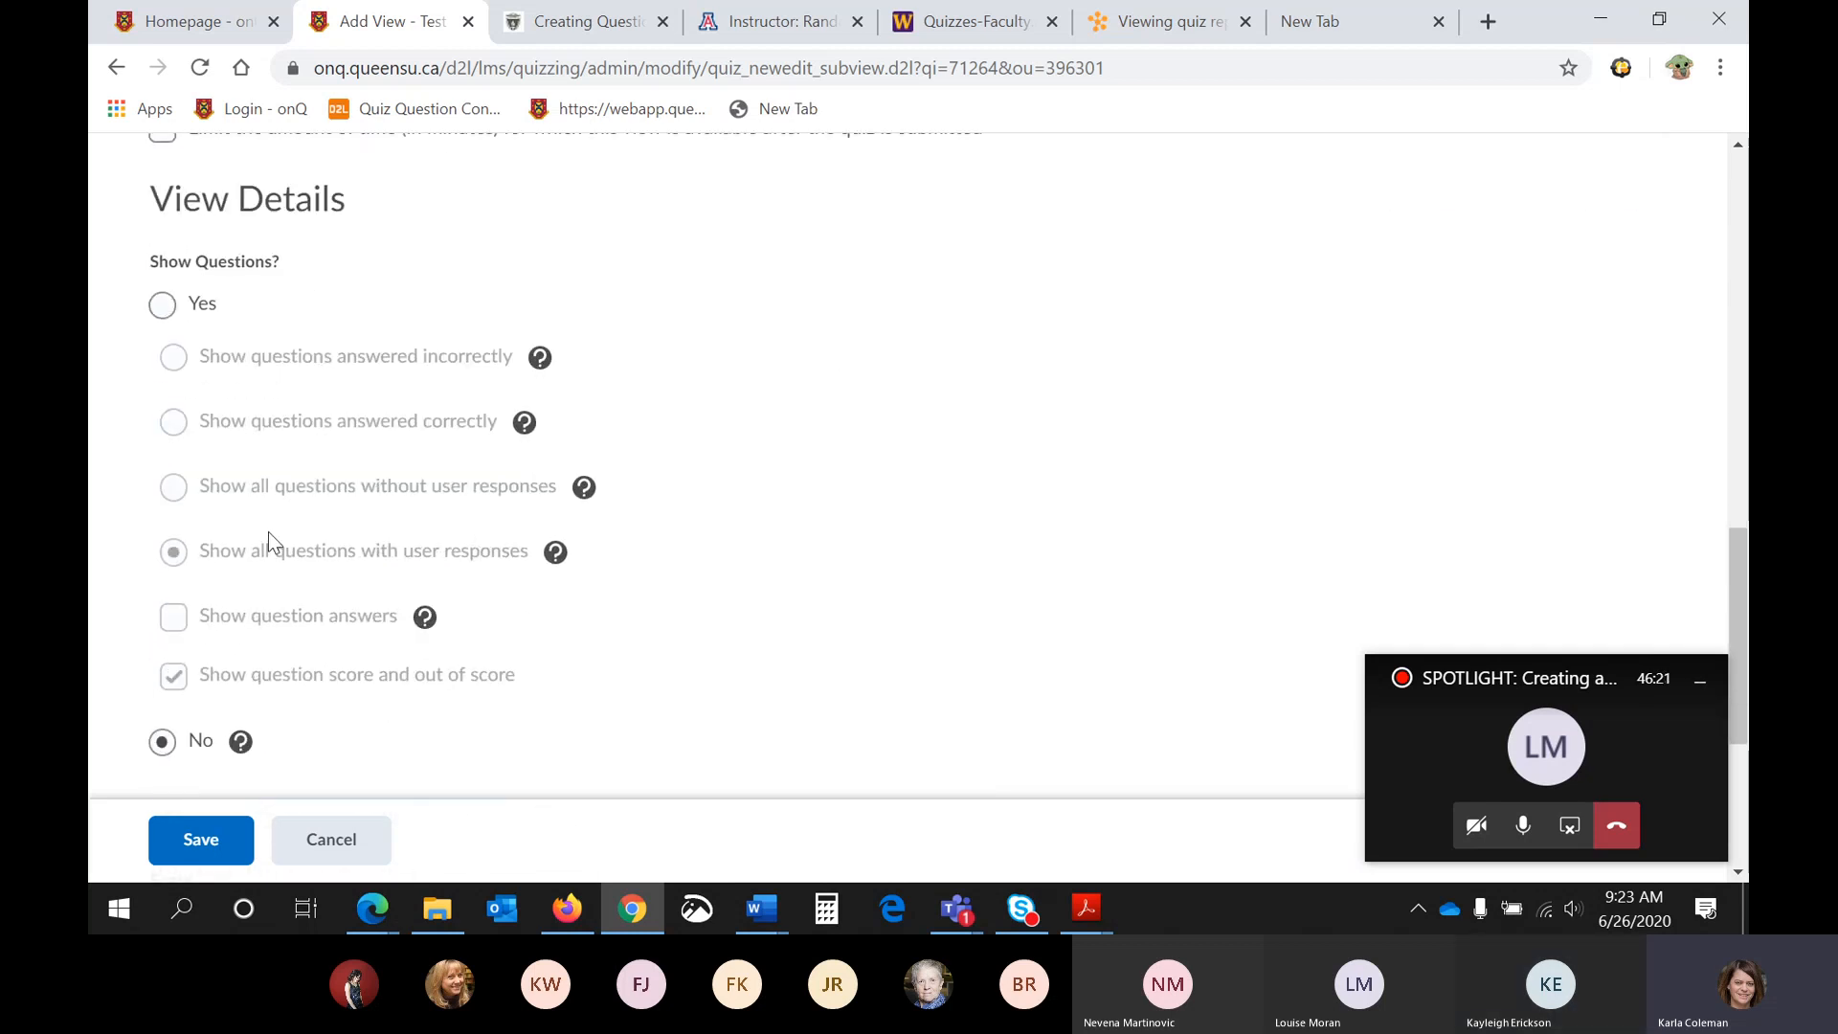
click(163, 304)
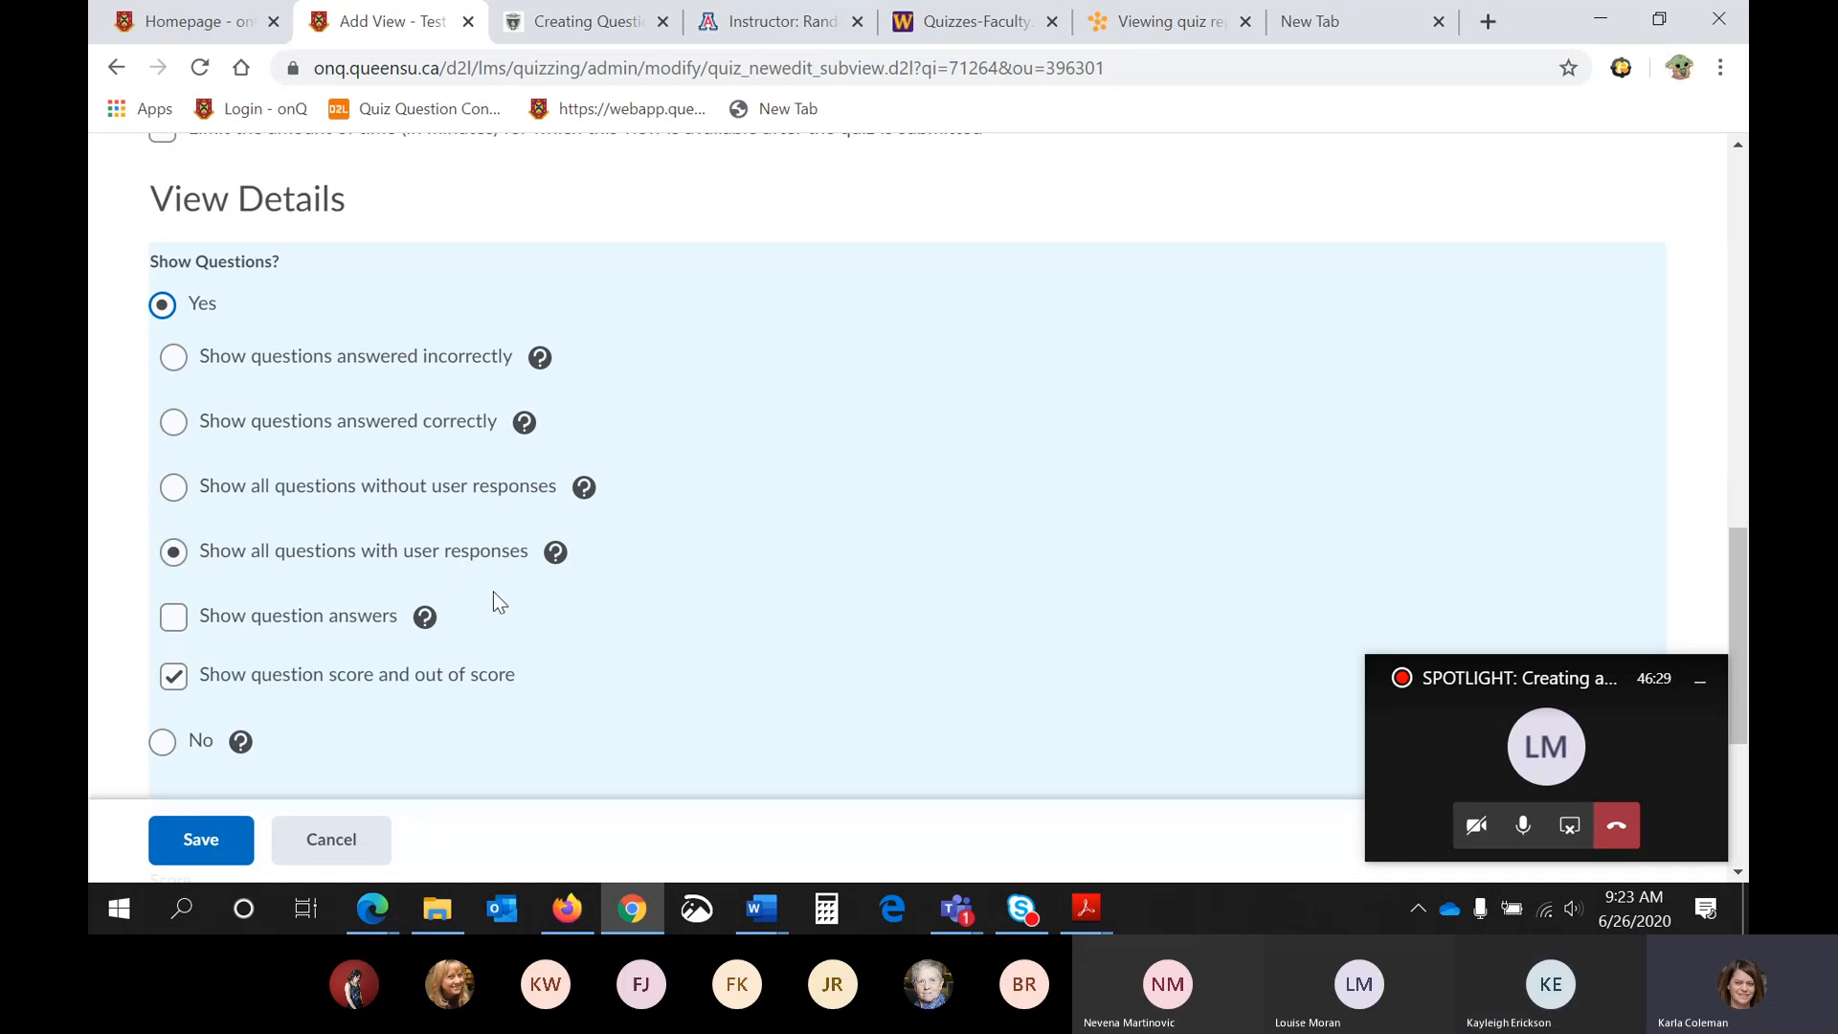
scroll(531, 580, down, 1)
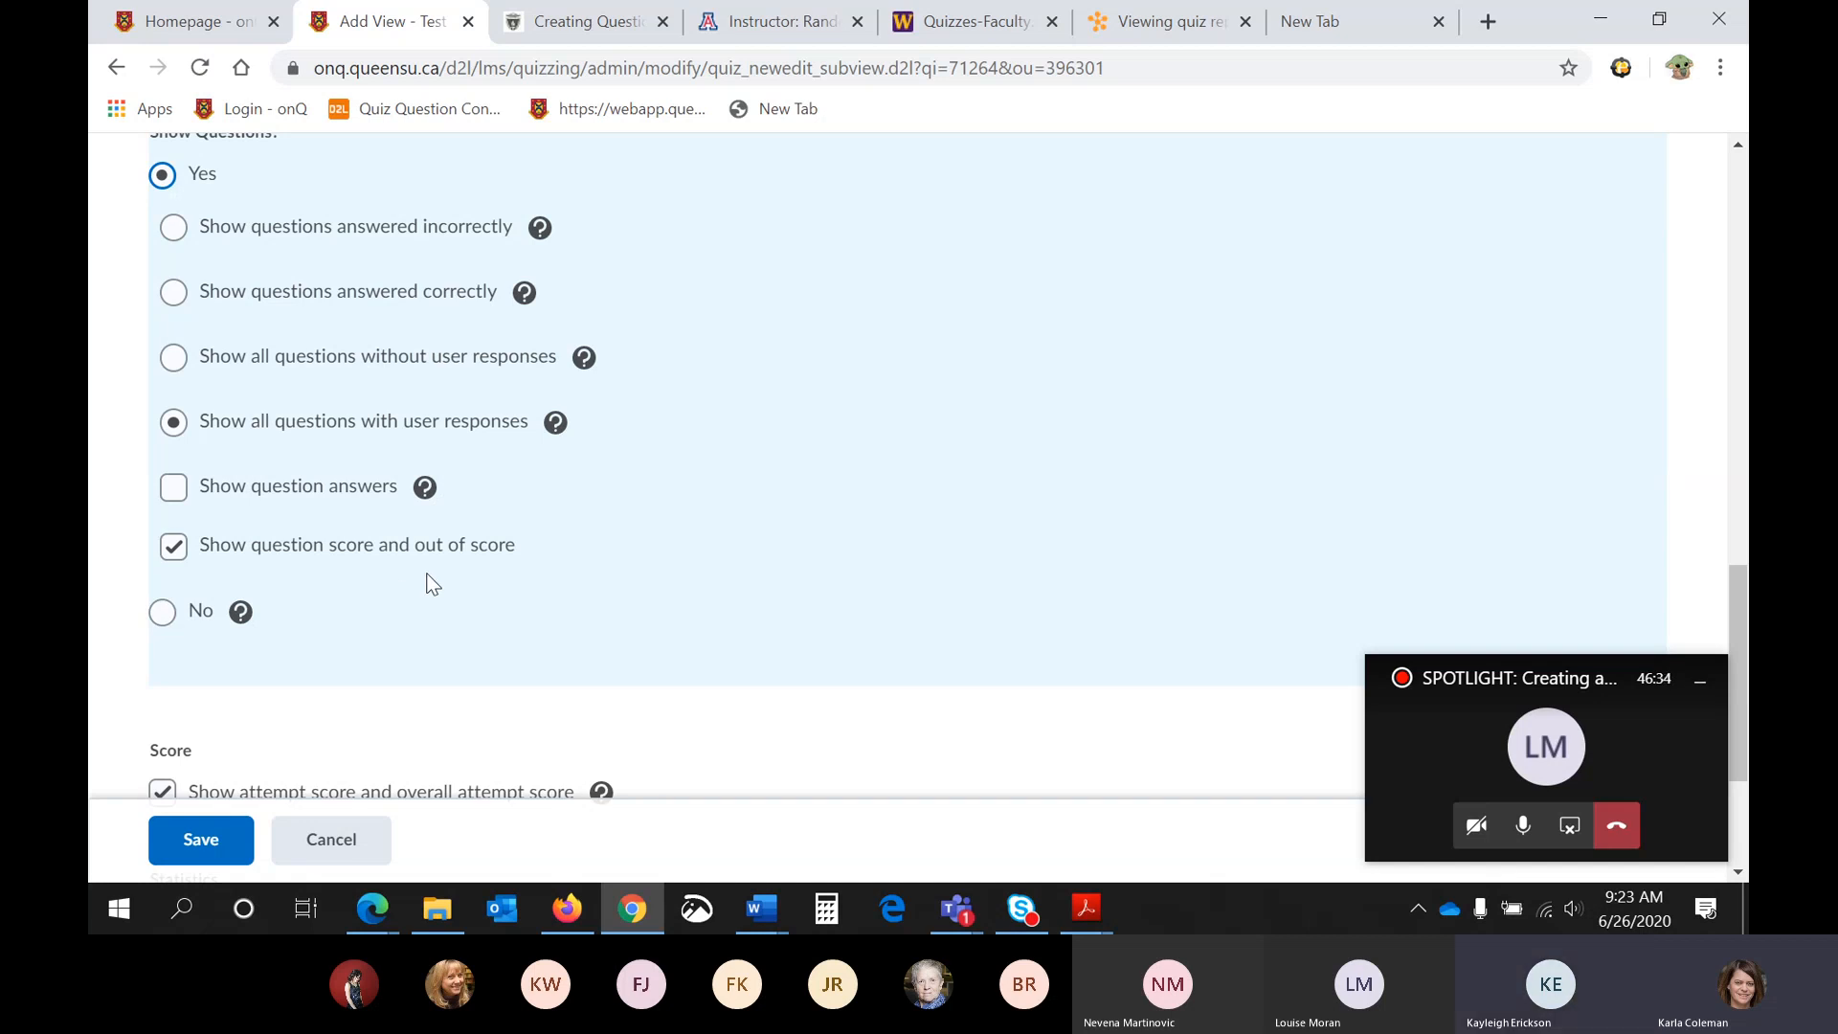
scroll(431, 584, down, 2)
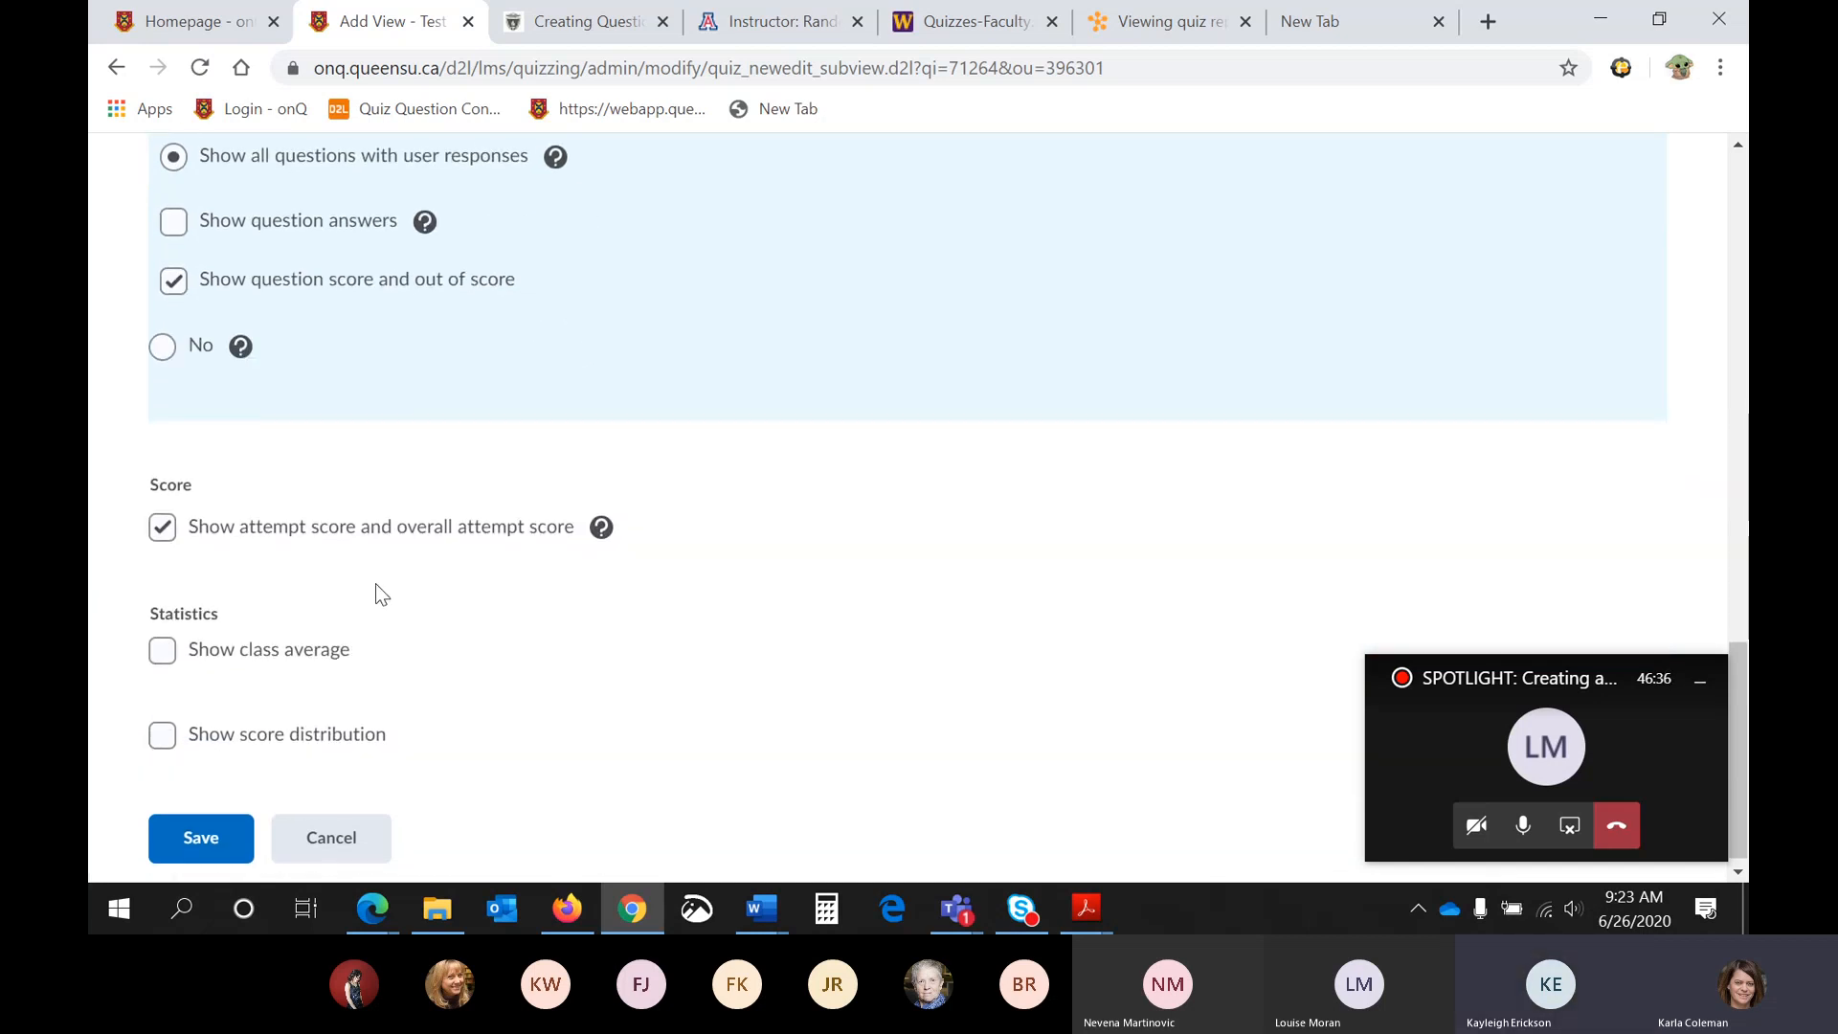
- Save the additional submission view, review the view's summary, and save and close Quiz 1
scroll(376, 583, down, 1)
click(213, 830)
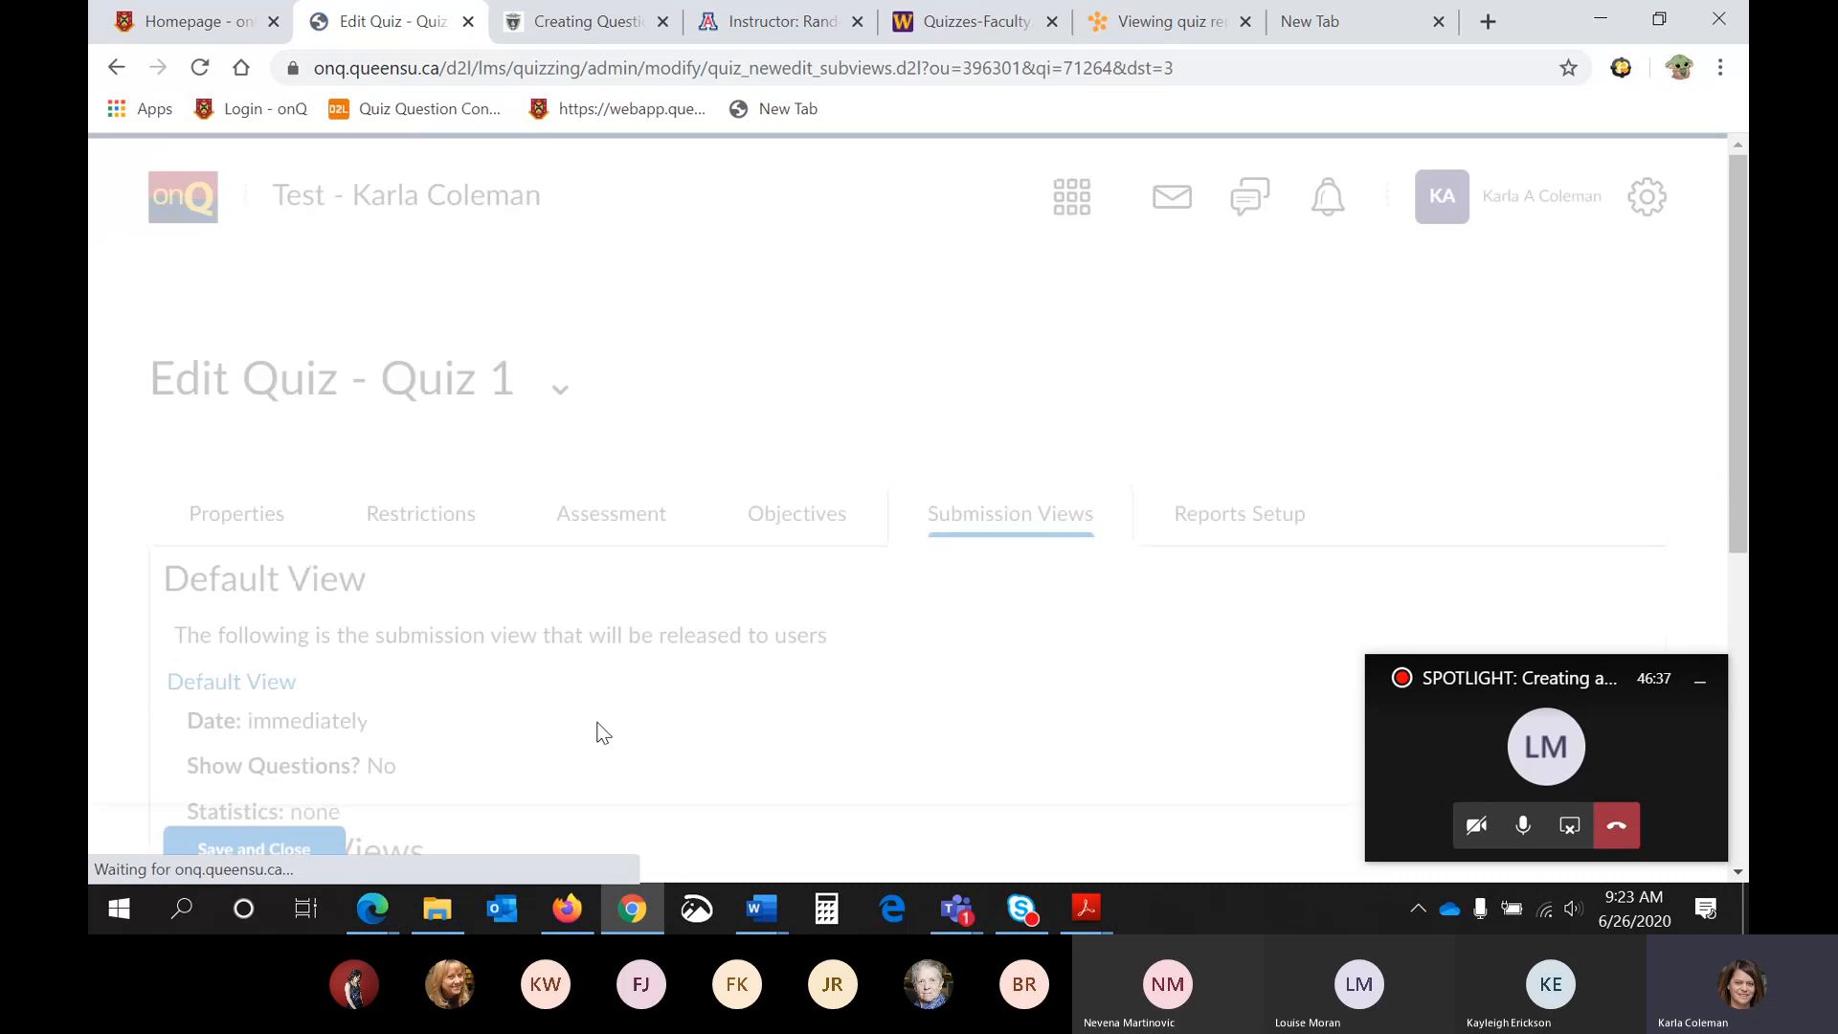
scroll(595, 732, down, 4)
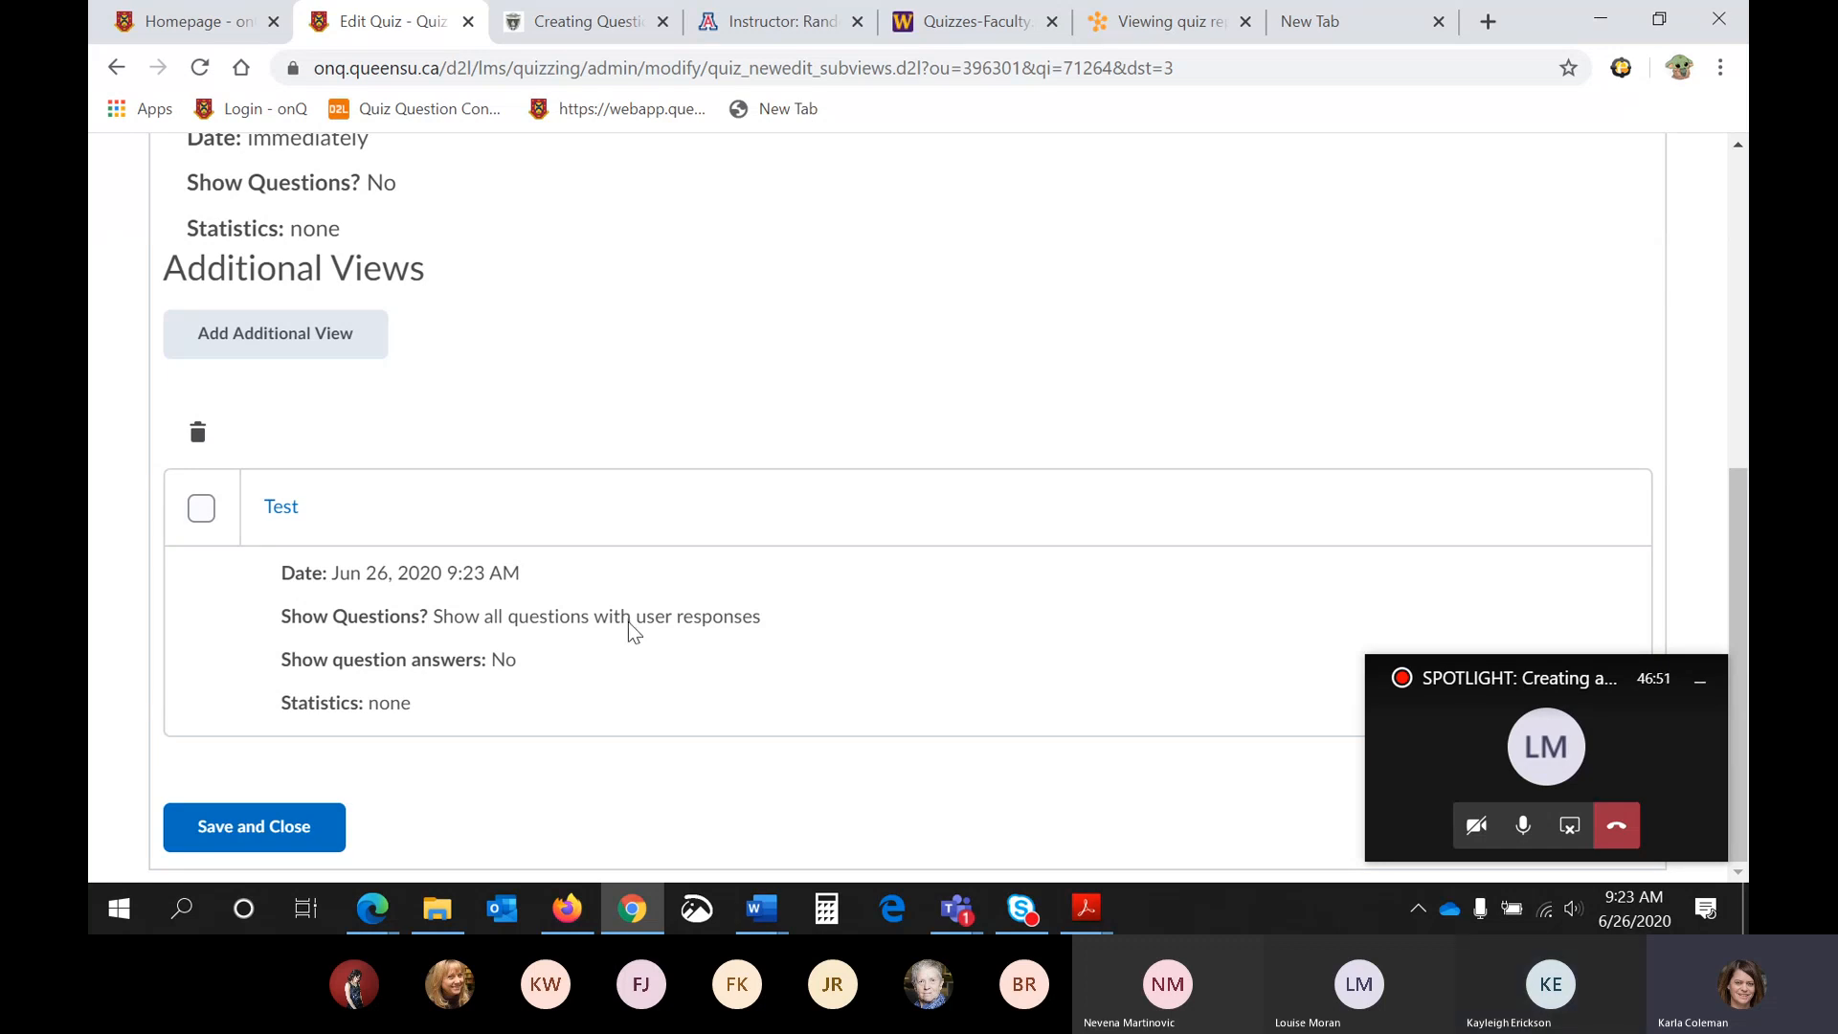
scroll(642, 622, up, 4)
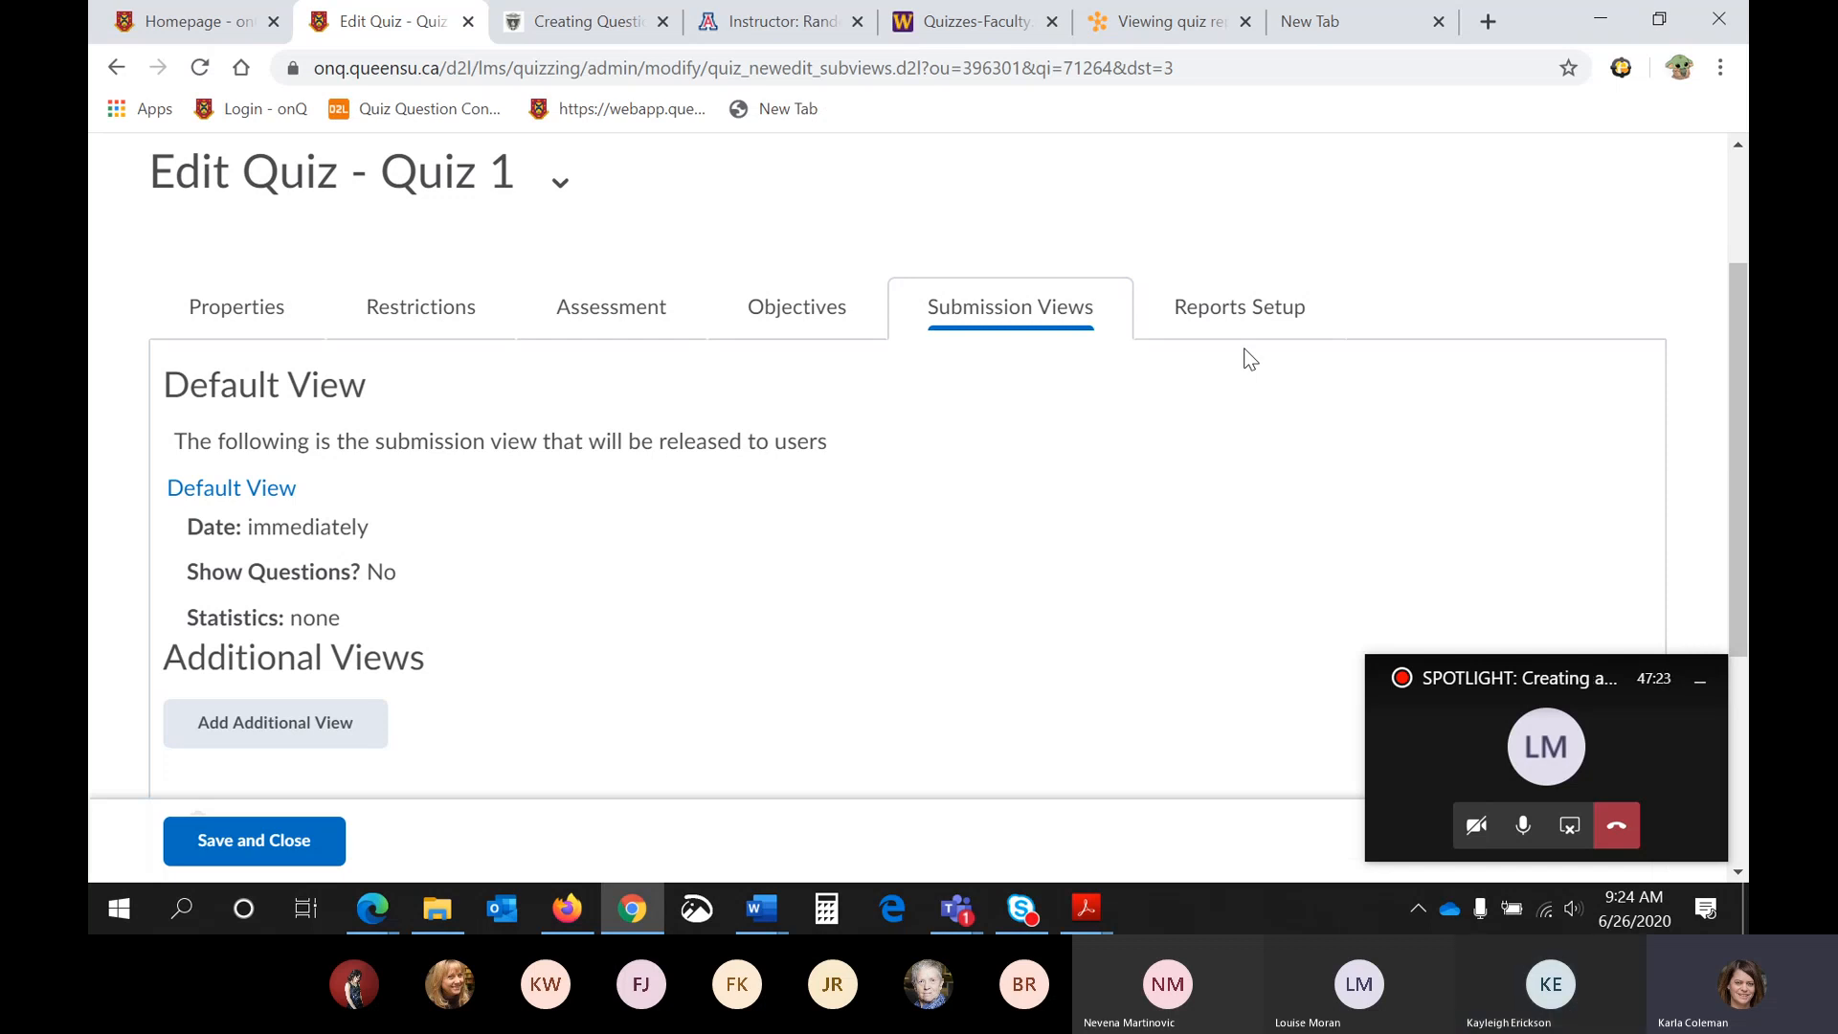
scroll(1196, 364, down, 4)
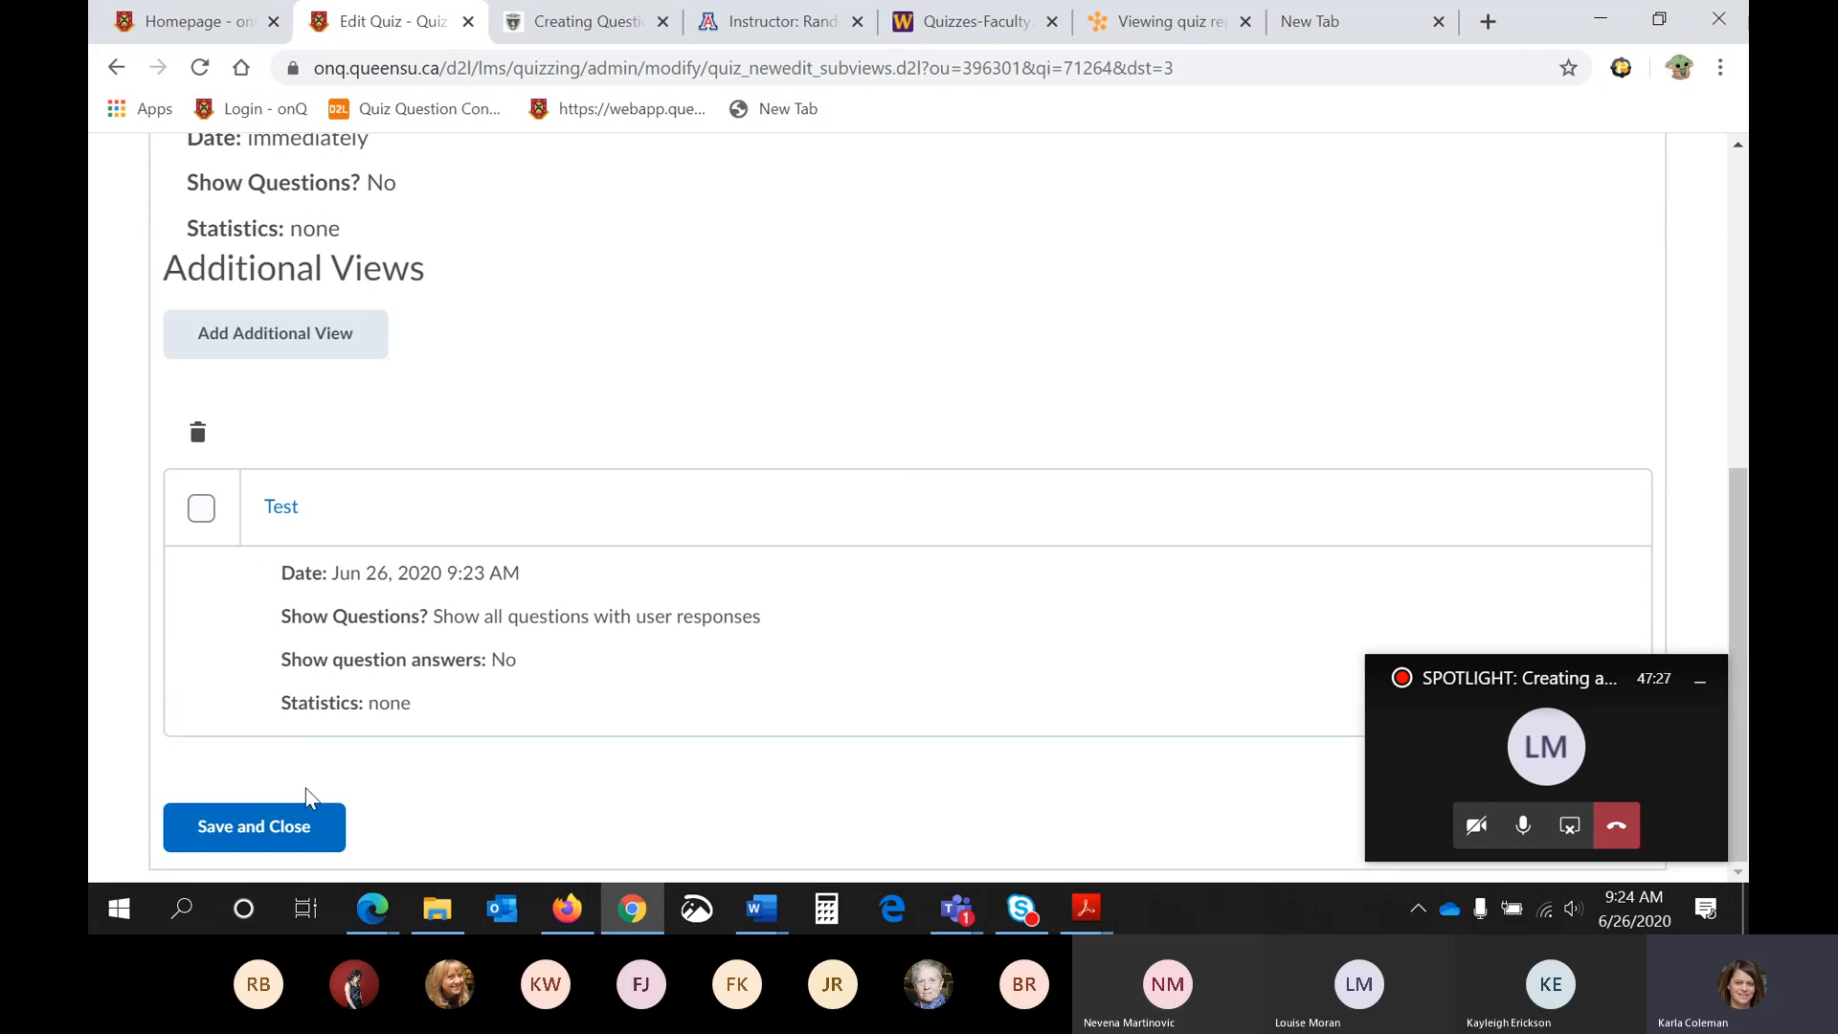
click(306, 826)
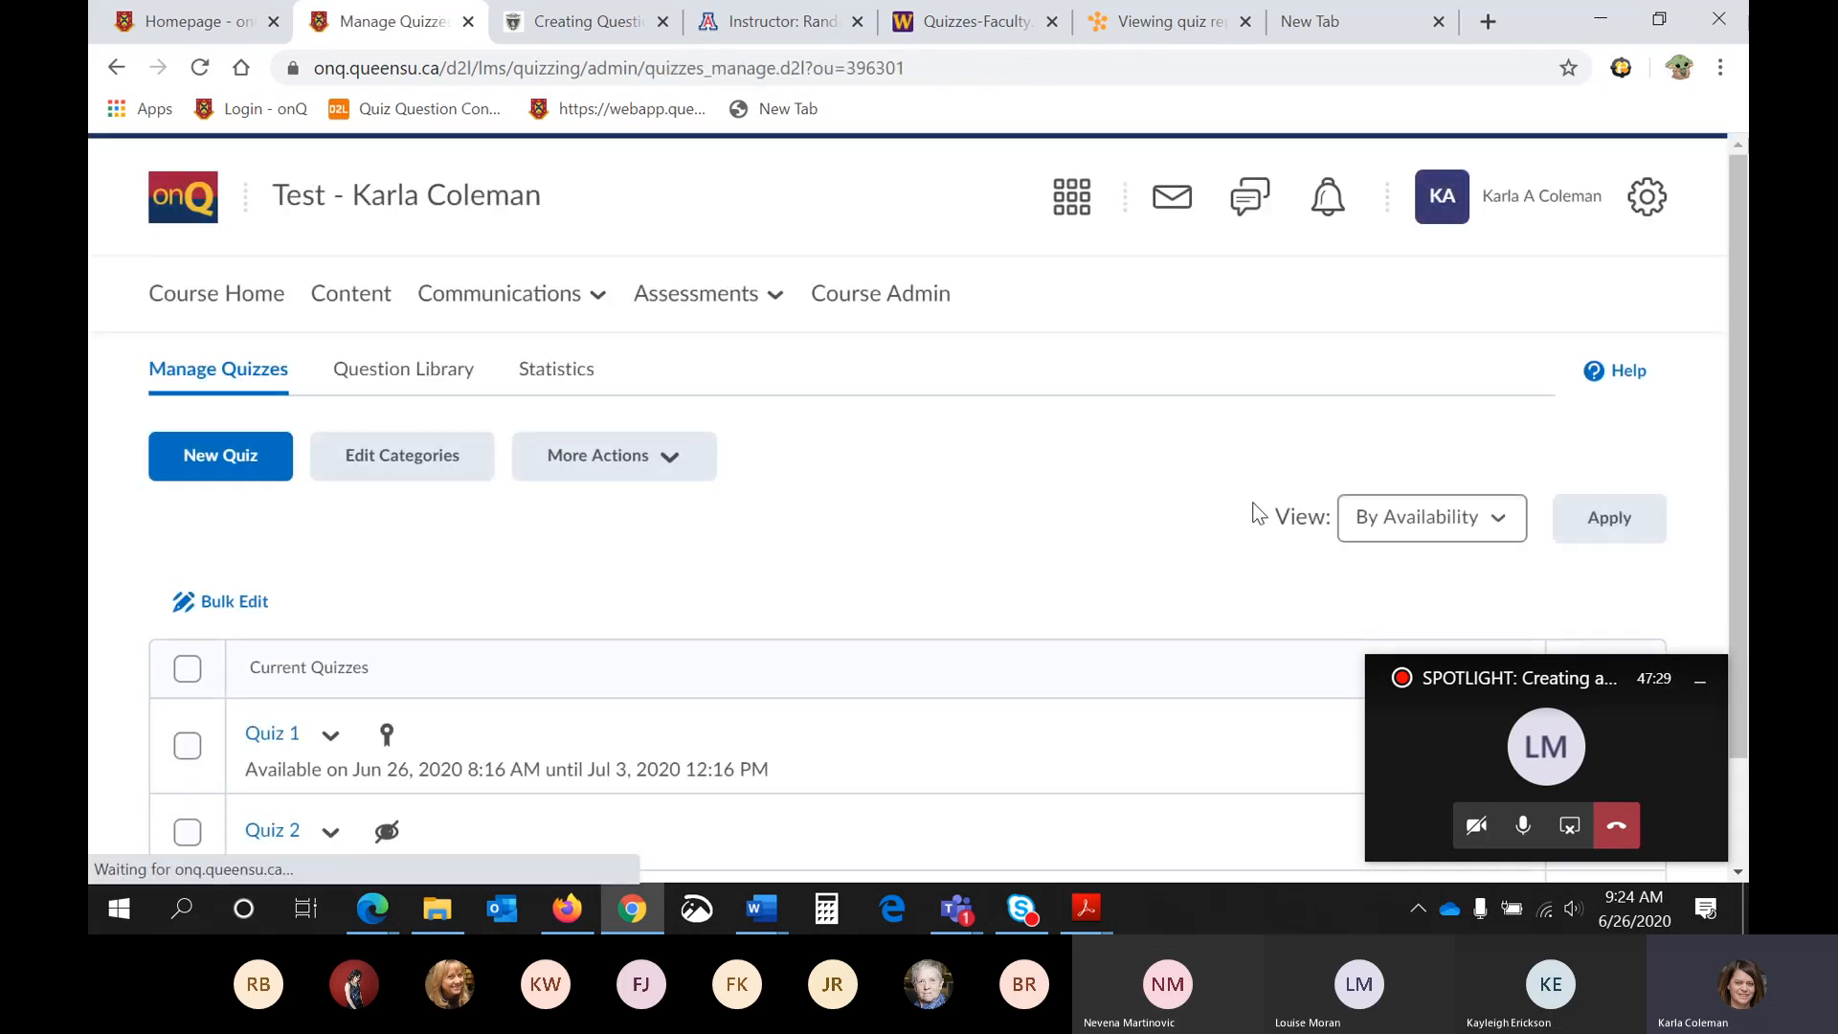
- Make the hidden Quiz 1, available from Jun 26, 2020 9:14 AM, visible to users
scroll(1084, 605, down, 1)
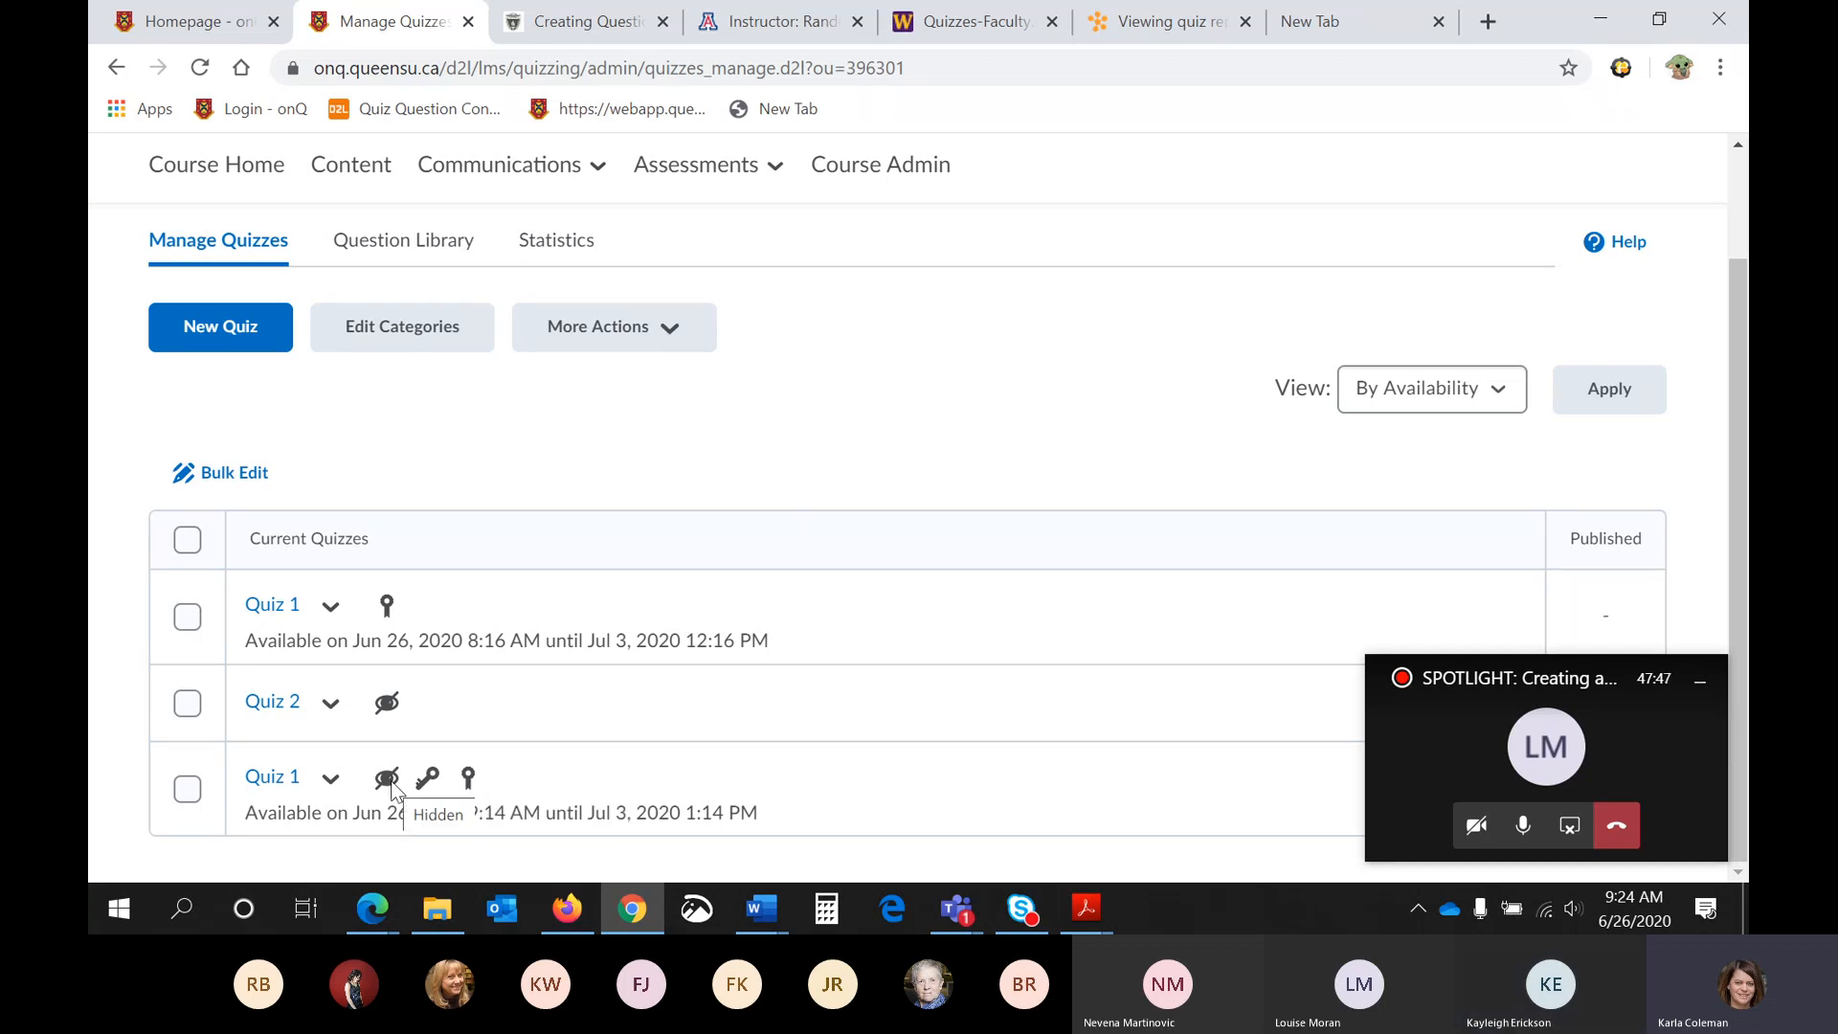
click(330, 778)
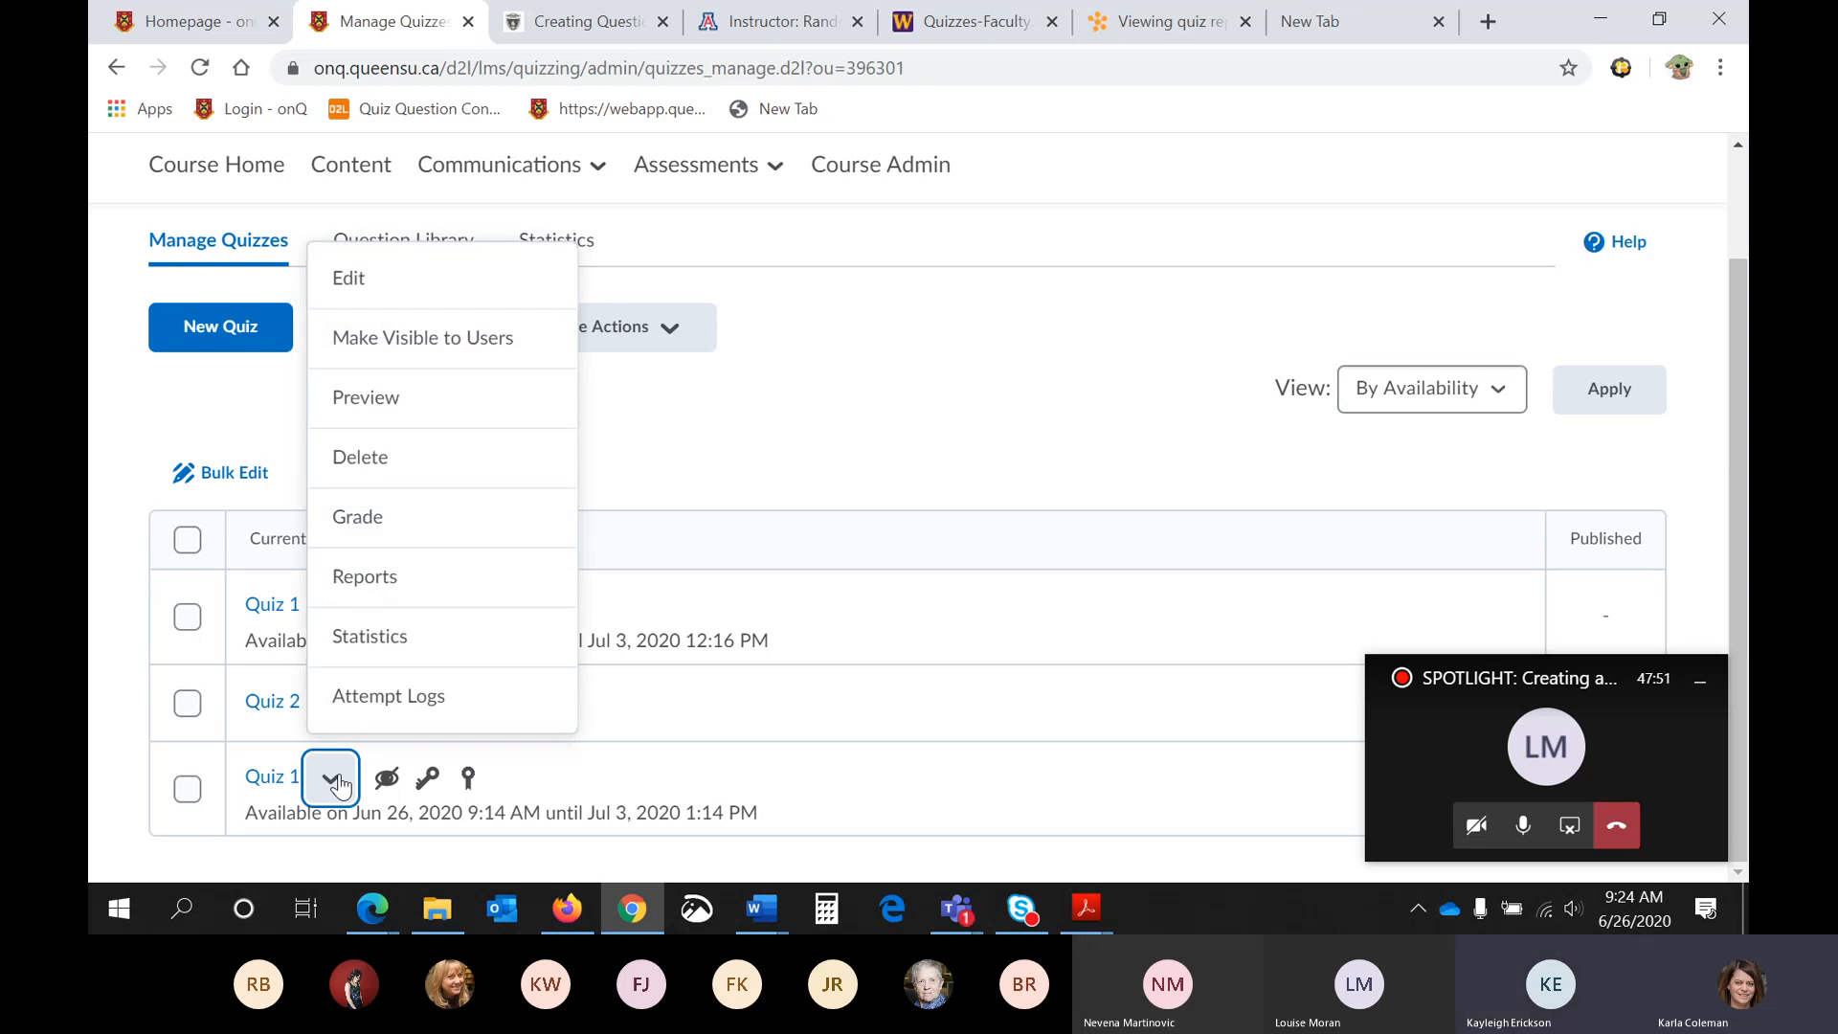
click(418, 352)
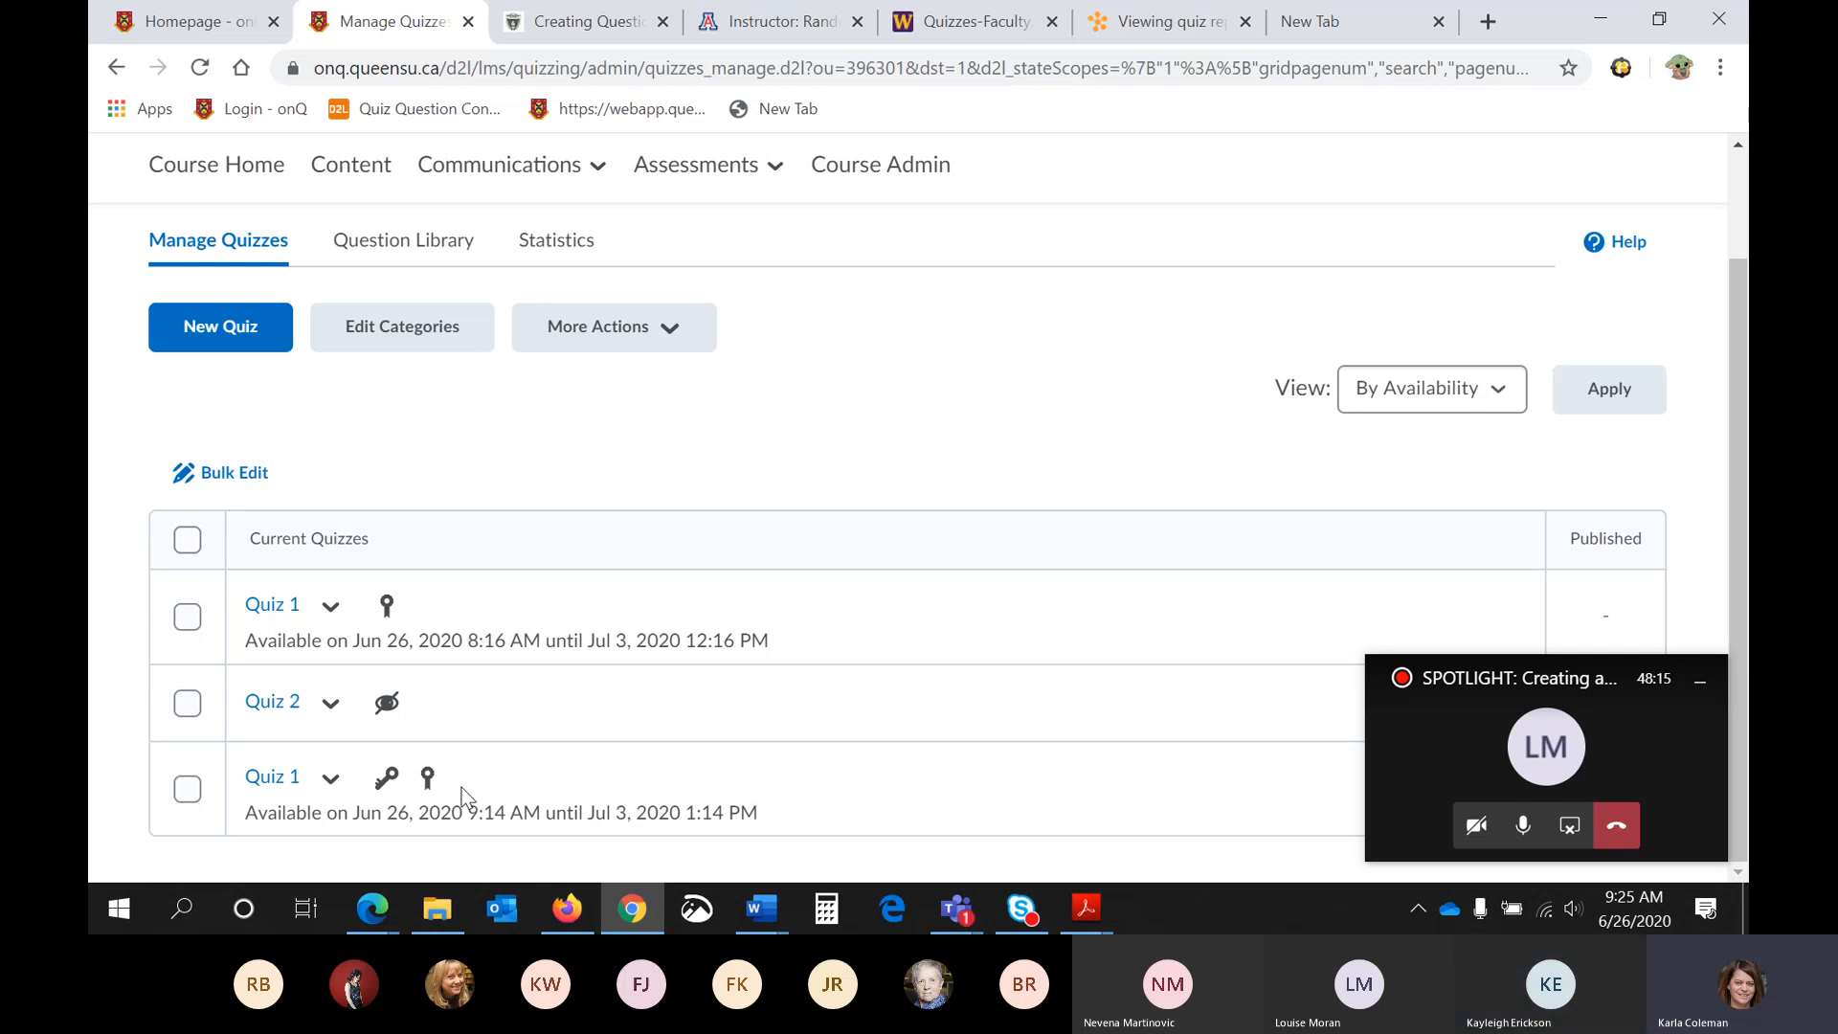
- Add the existing Quiz 1 that starts Jun 26, 2020 9:14 AM as an activity in the Week 1 content module
scroll(411, 581, up, 2)
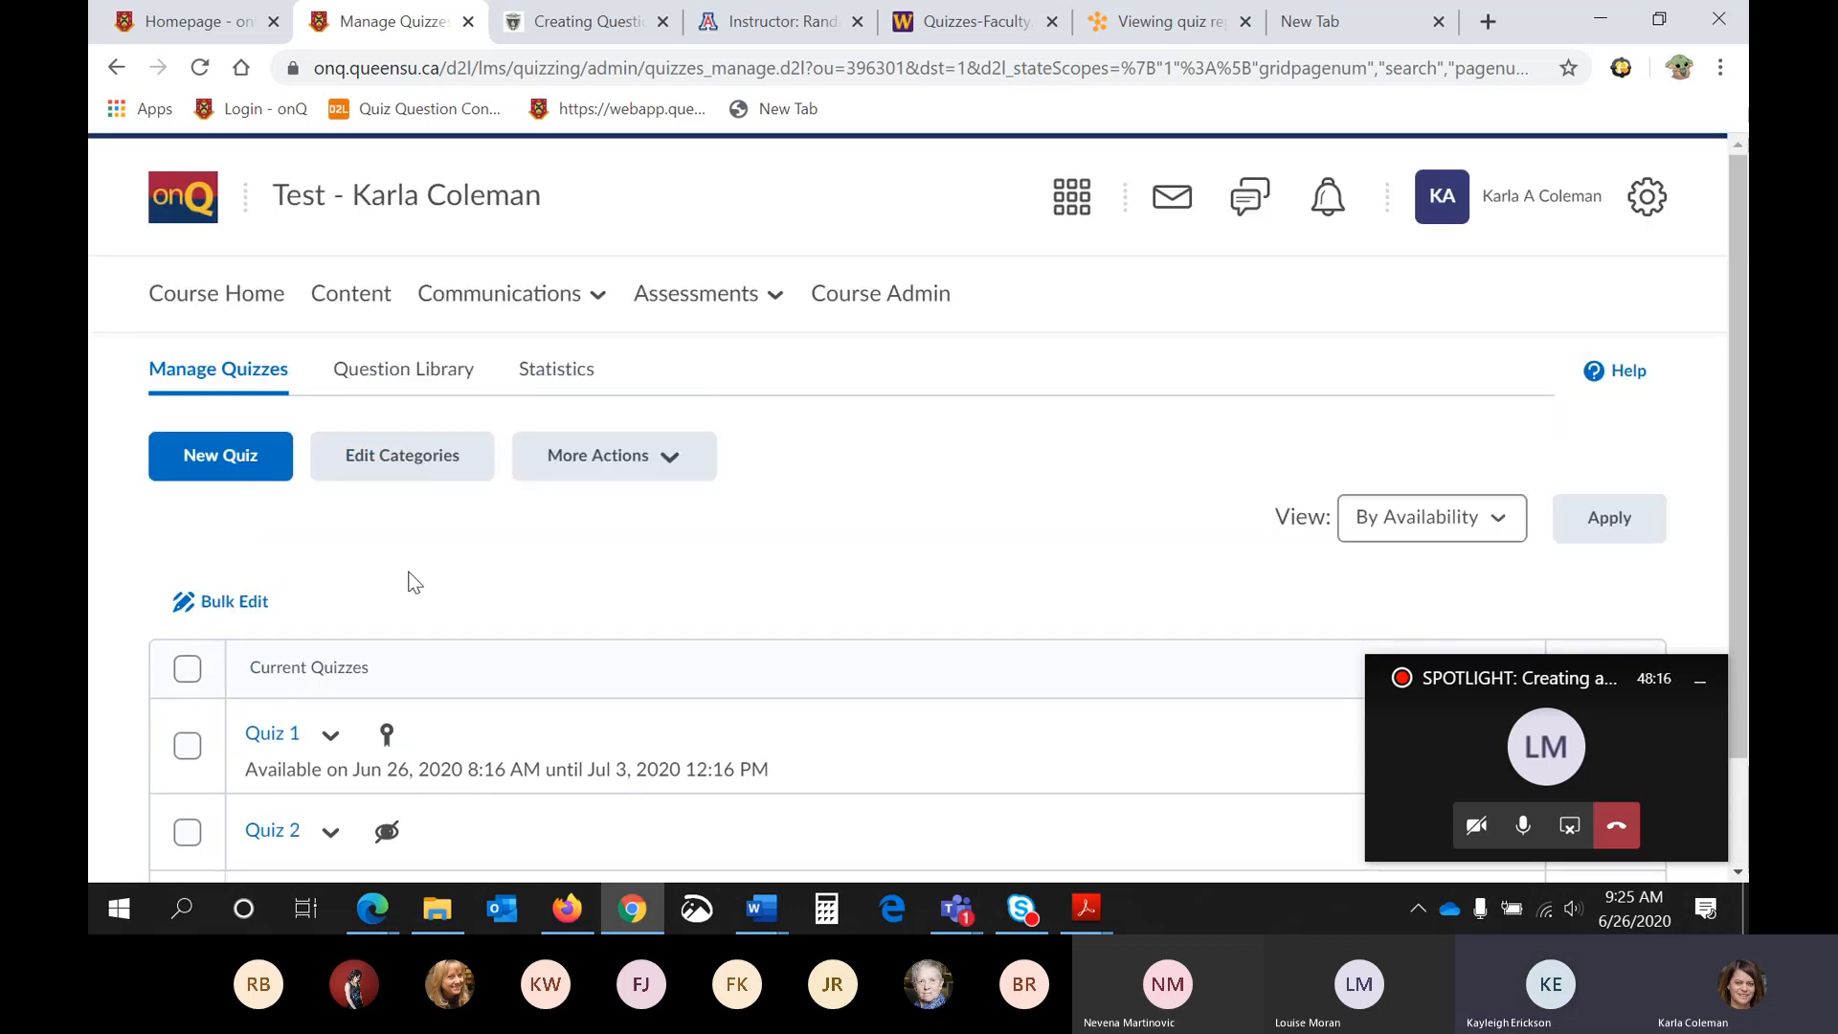
click(350, 297)
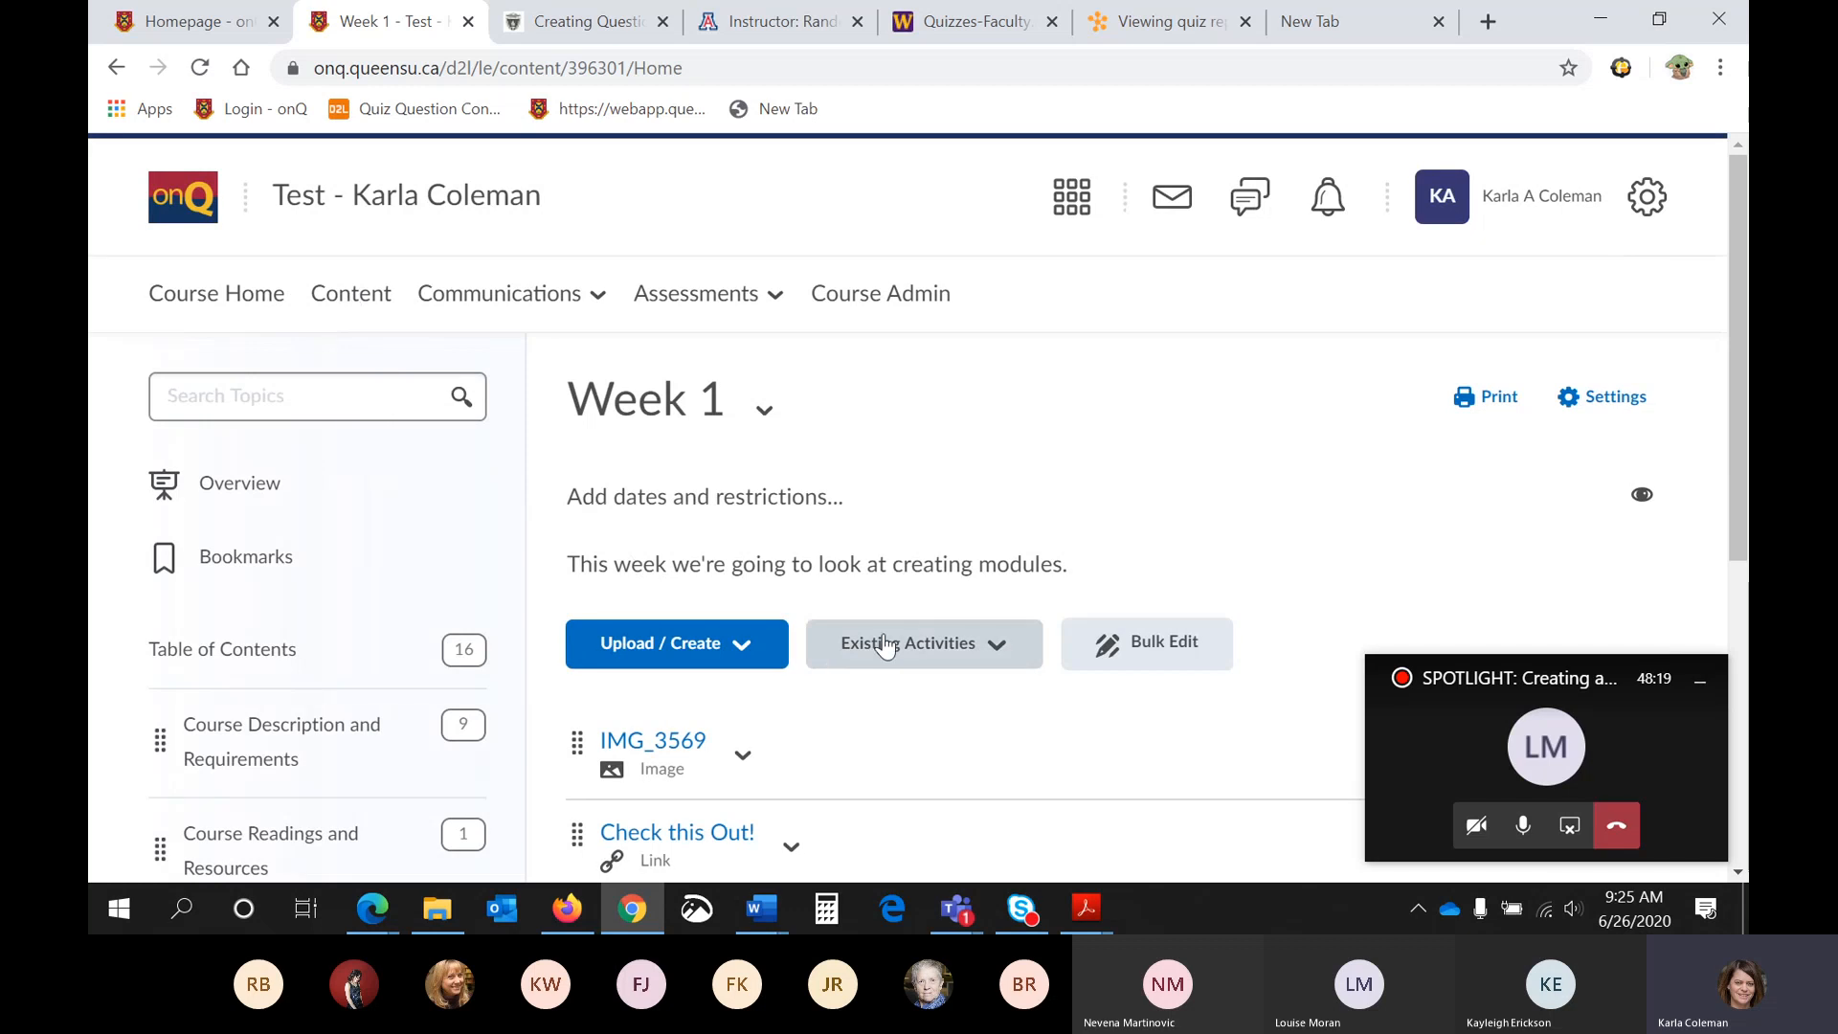
click(891, 639)
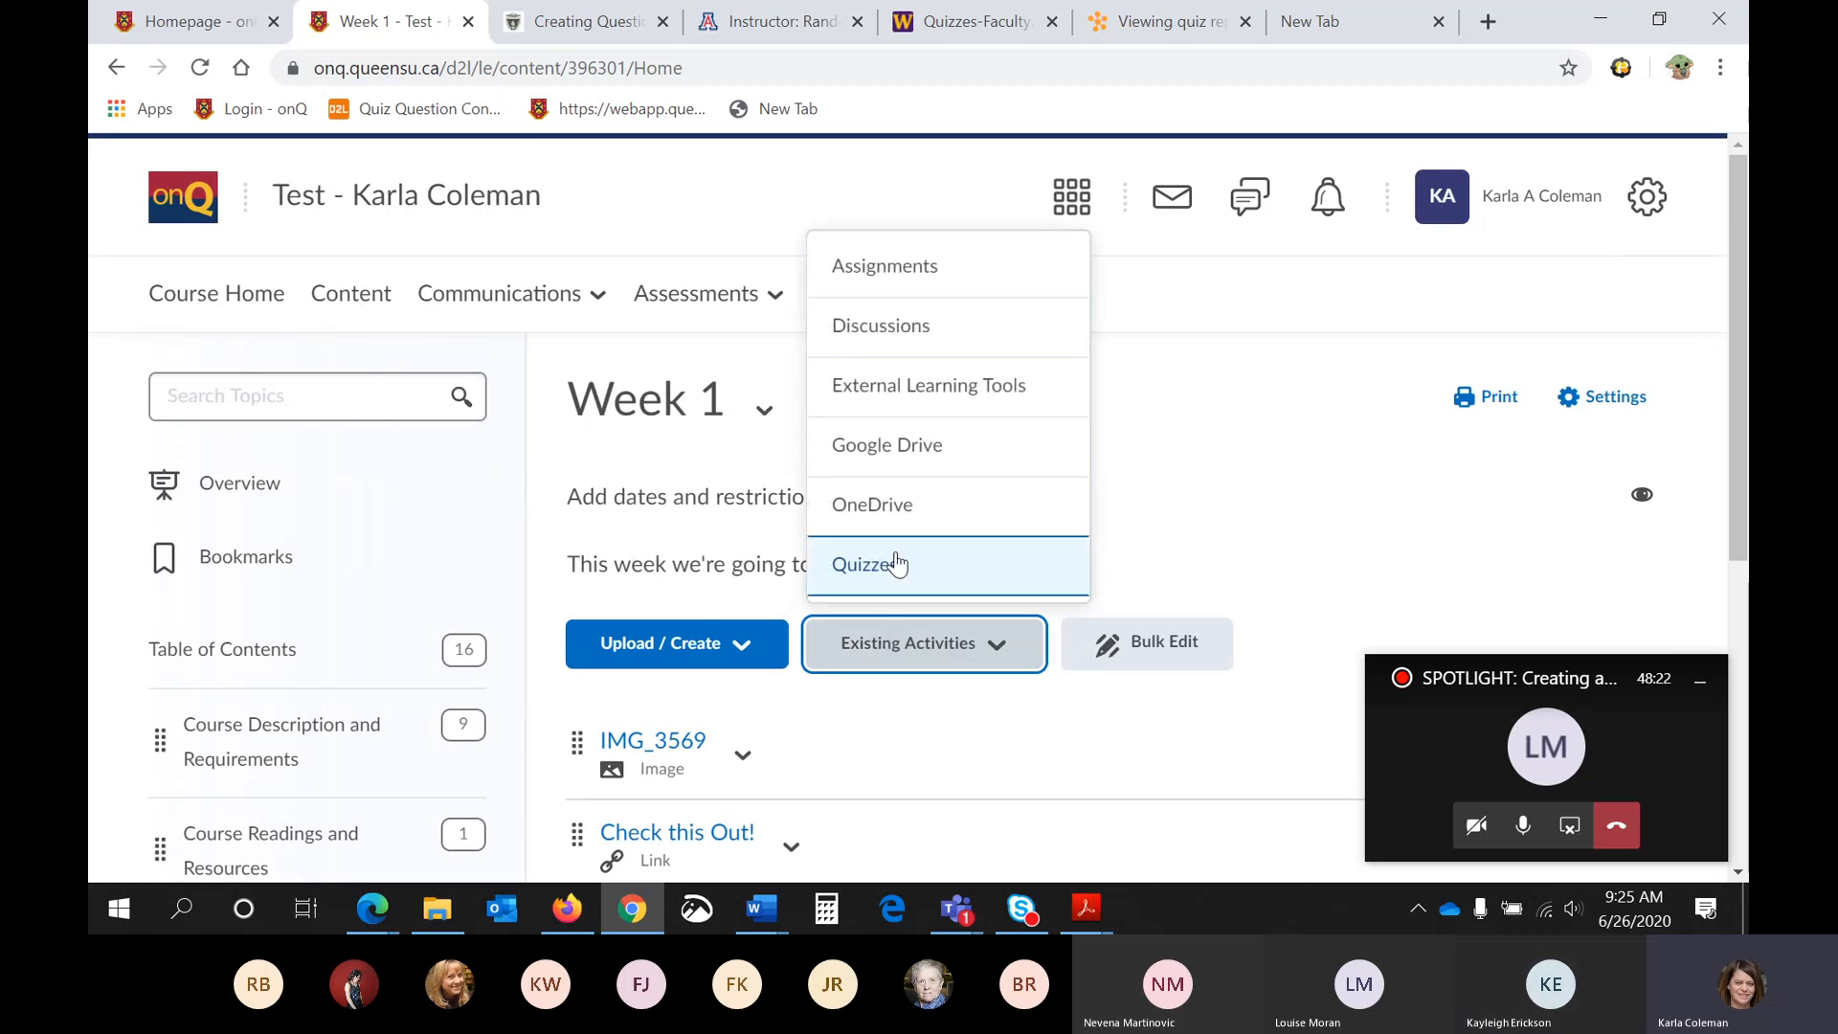
scroll(301, 586, down, 3)
scroll(670, 579, up, 1)
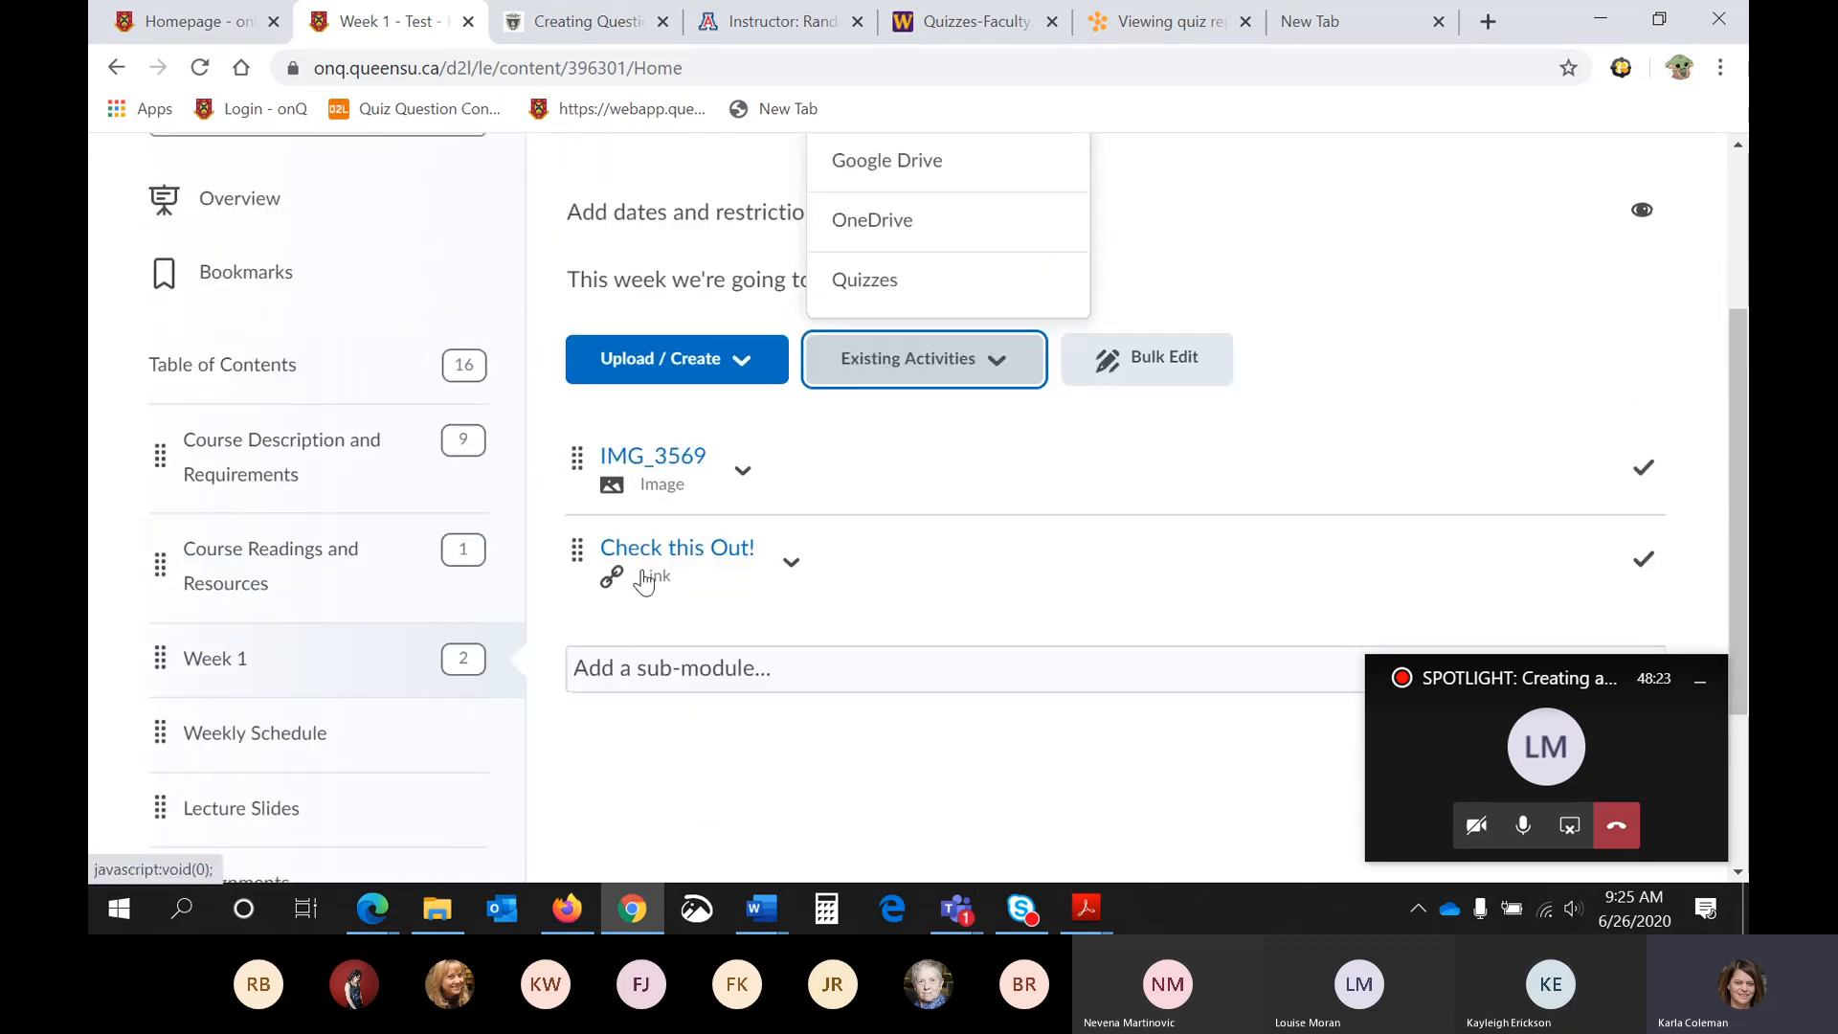
scroll(842, 545, up, 1)
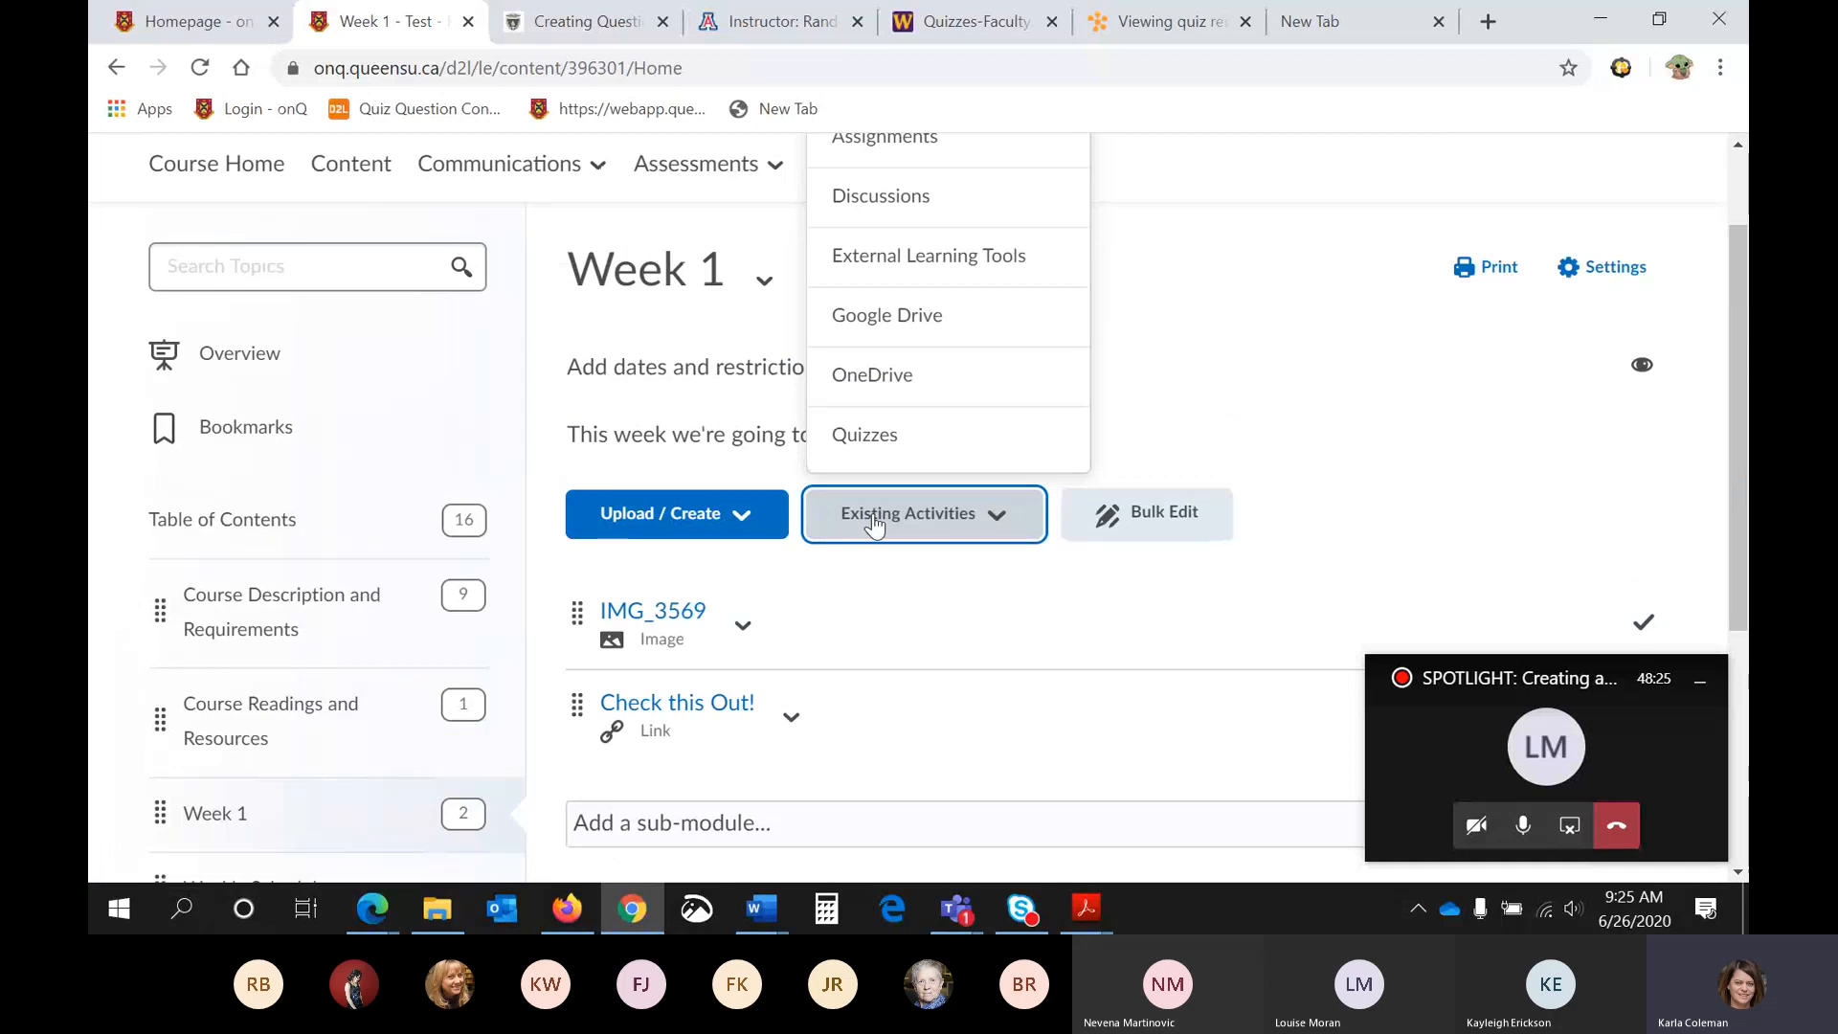
click(864, 435)
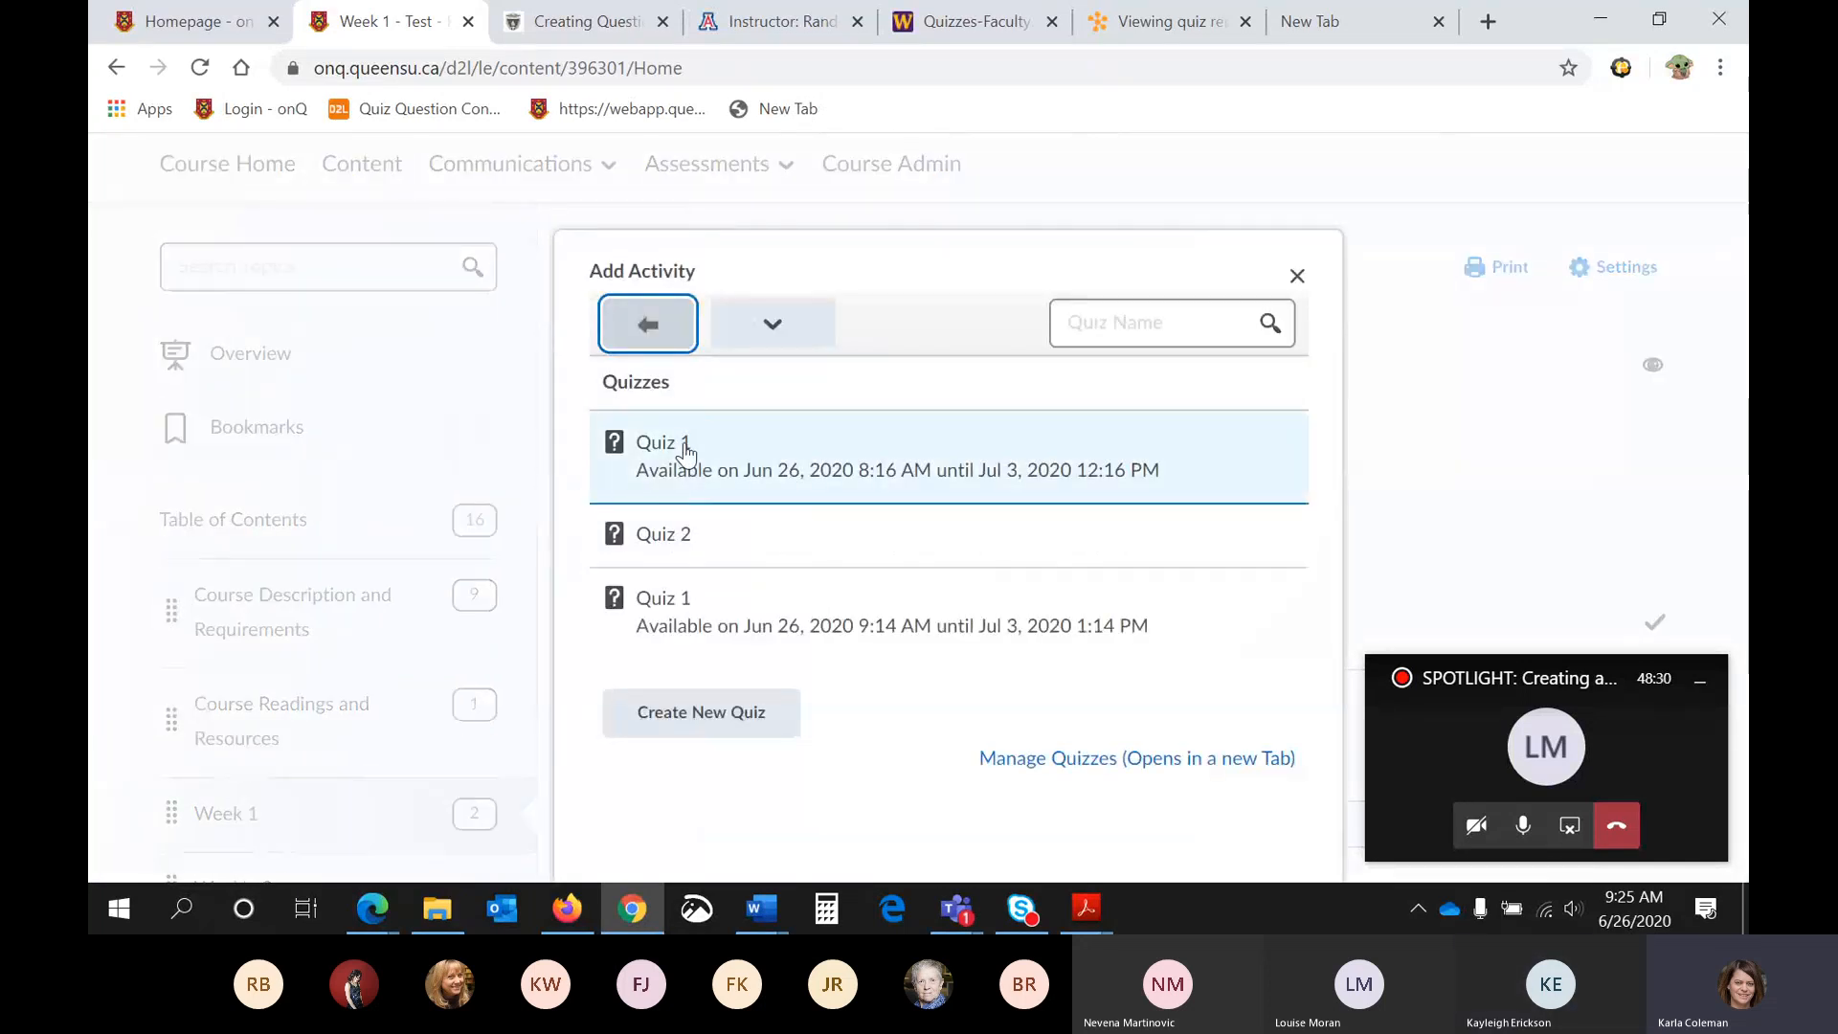
click(715, 632)
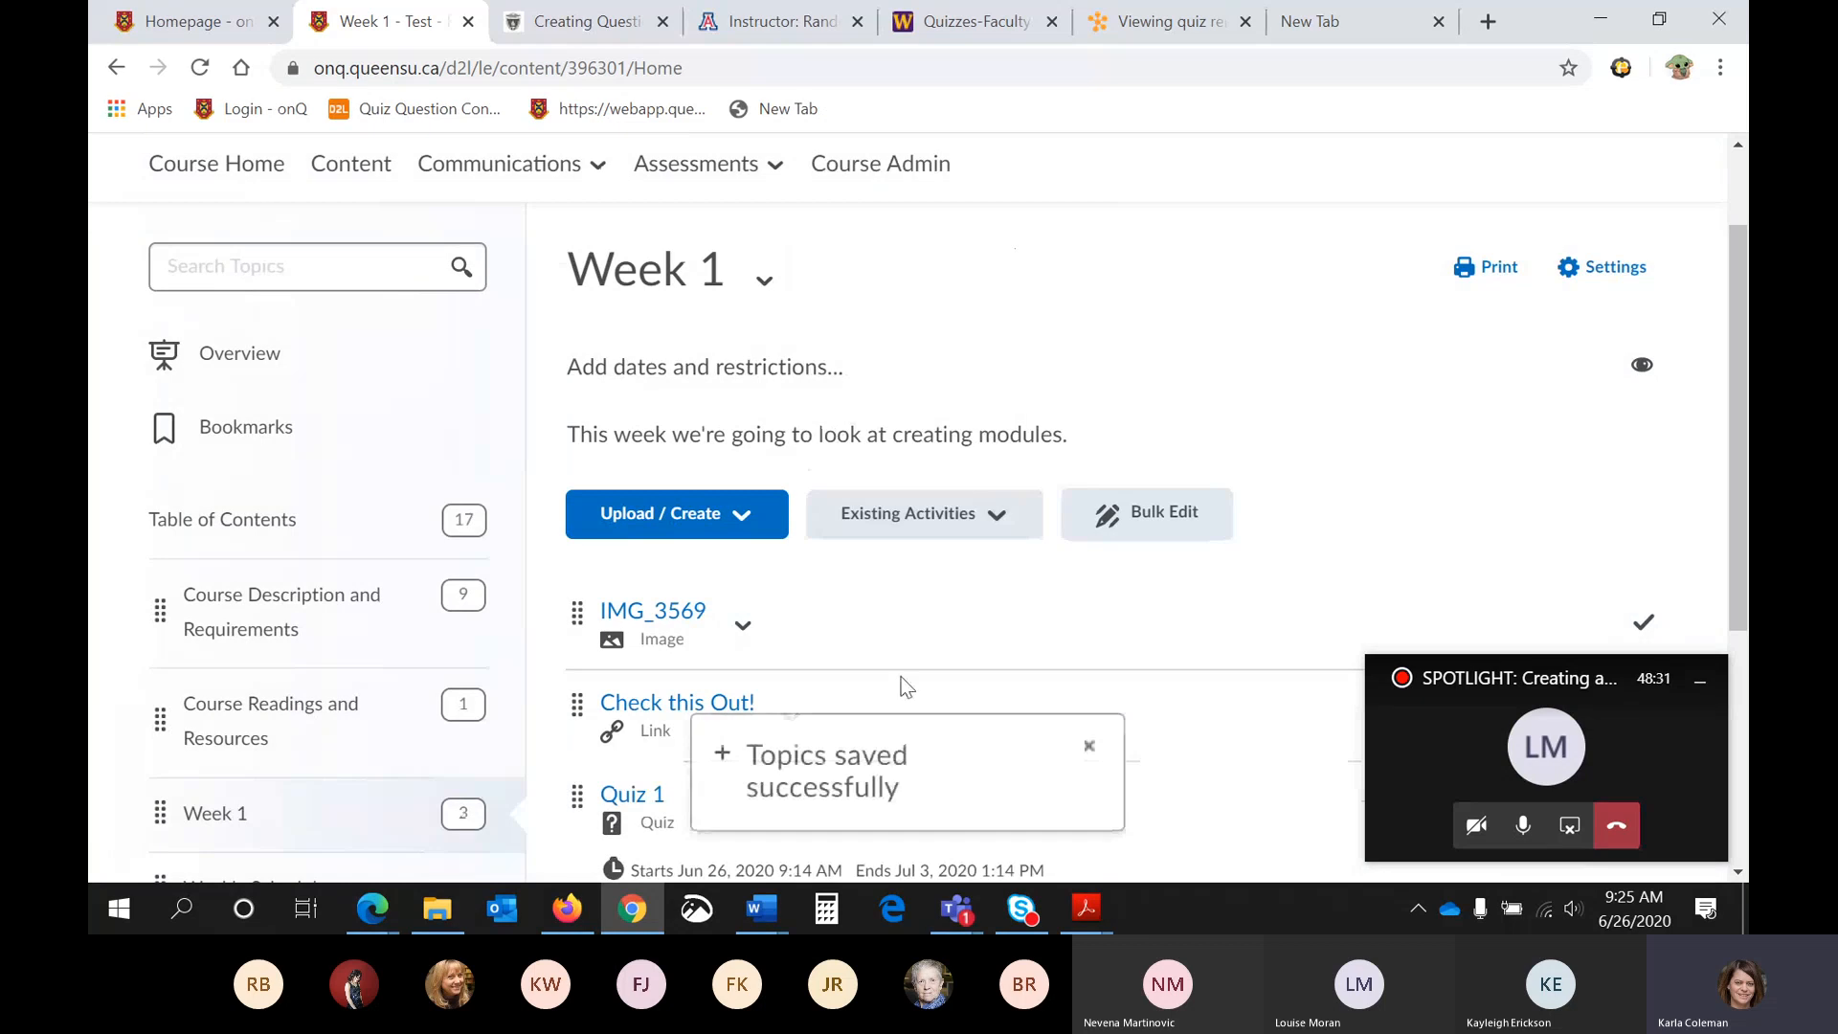
scroll(958, 575, down, 2)
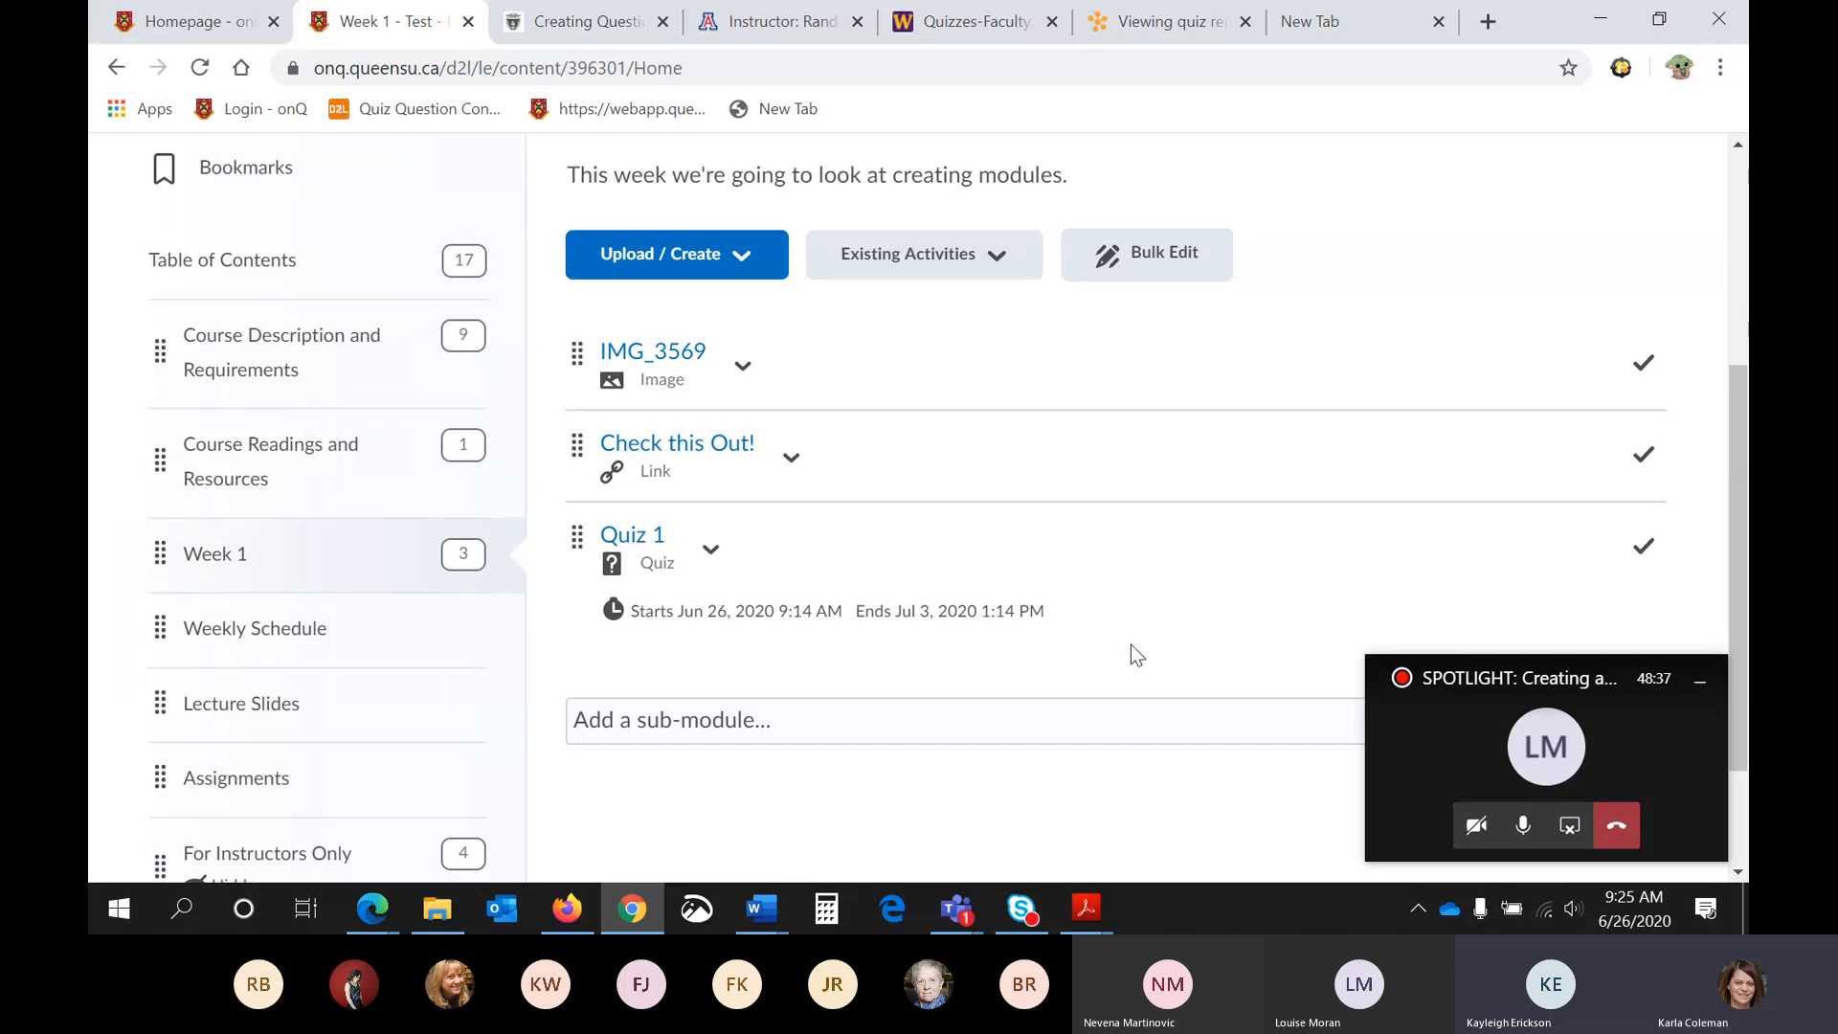
- Return to the course's quiz management page and create a new quiz named "Quiz 2"
scroll(1130, 645, up, 4)
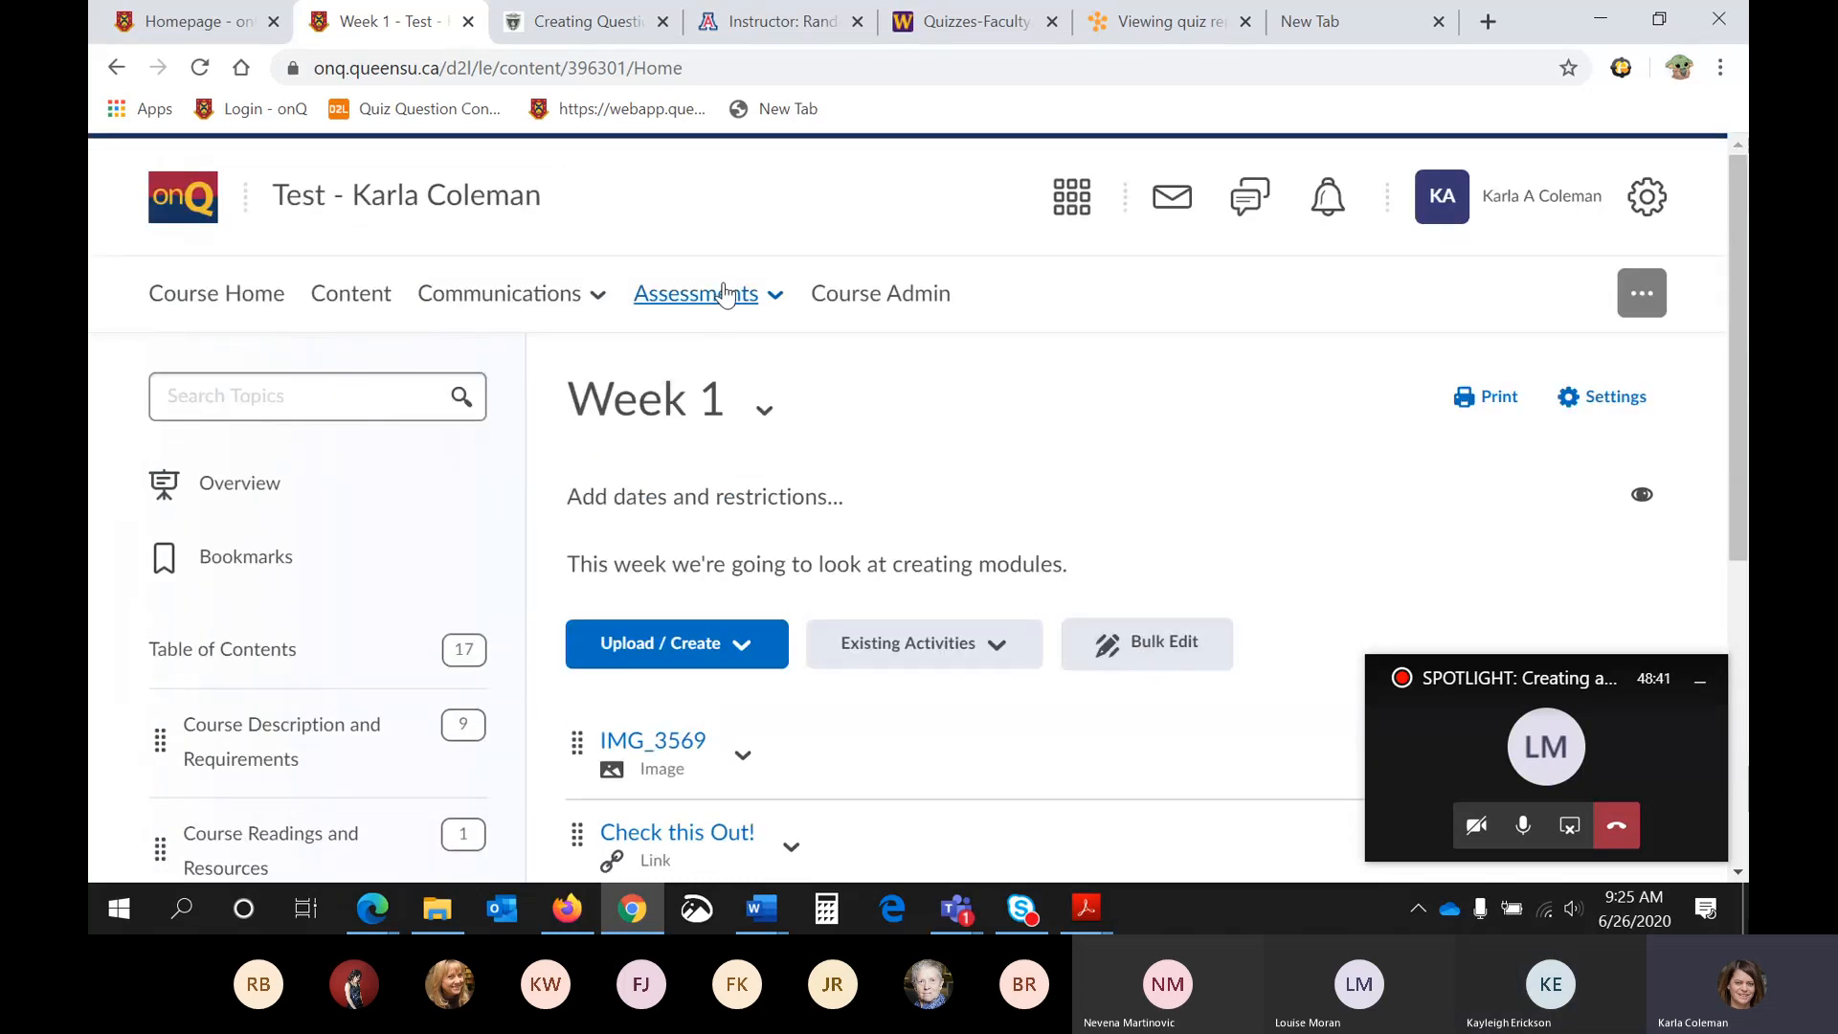
click(725, 293)
click(689, 494)
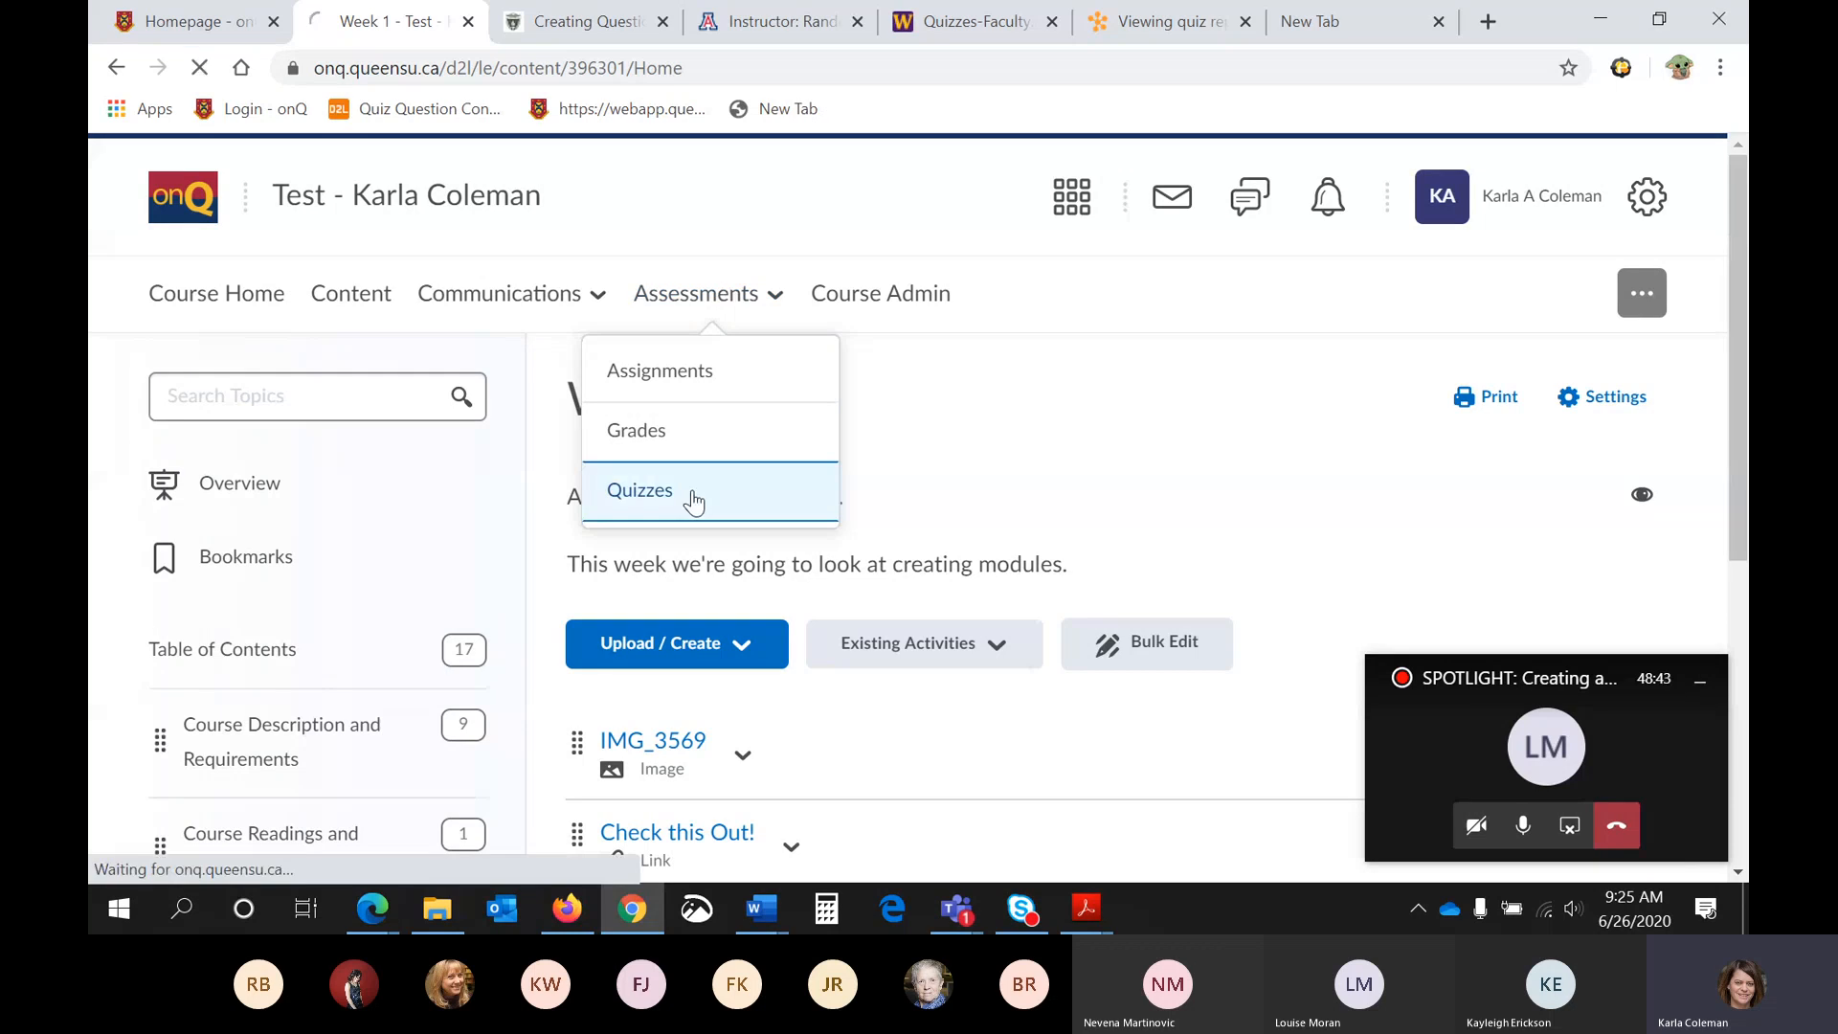
scroll(695, 503, down, 1)
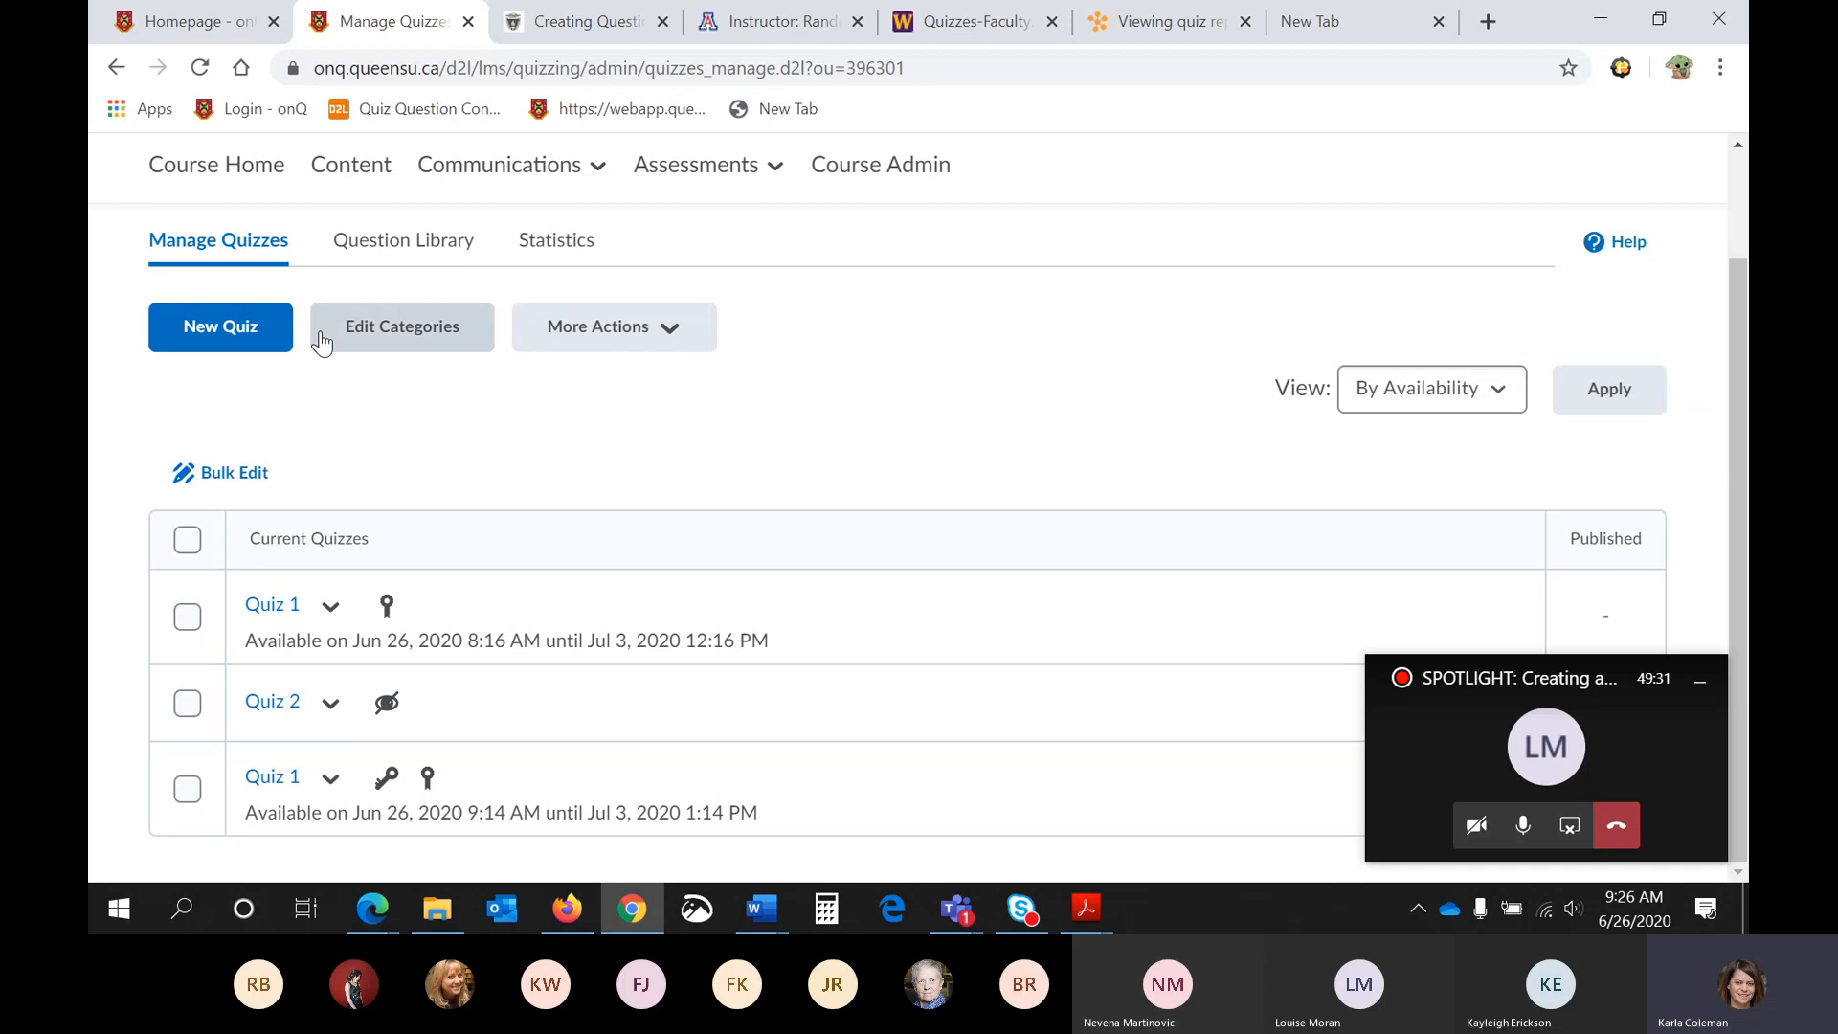
click(231, 346)
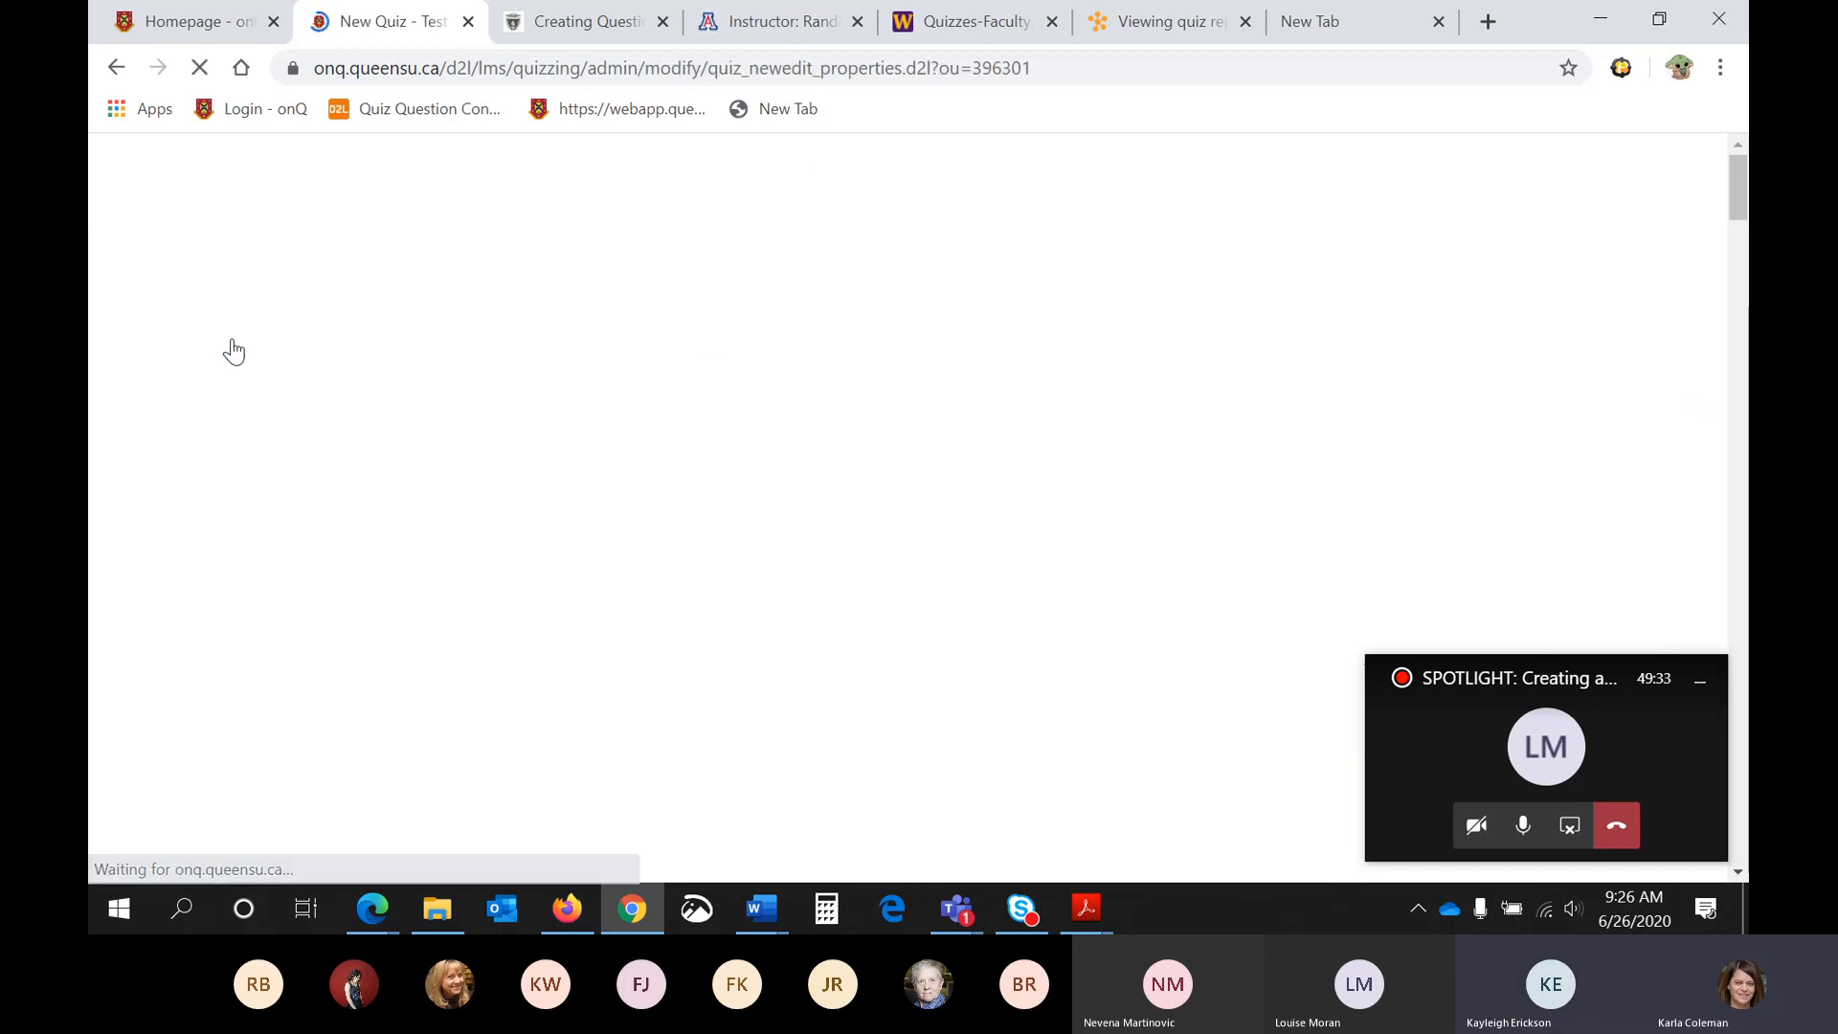
scroll(277, 402, down, 2)
click(313, 436)
text(Quiz 2)
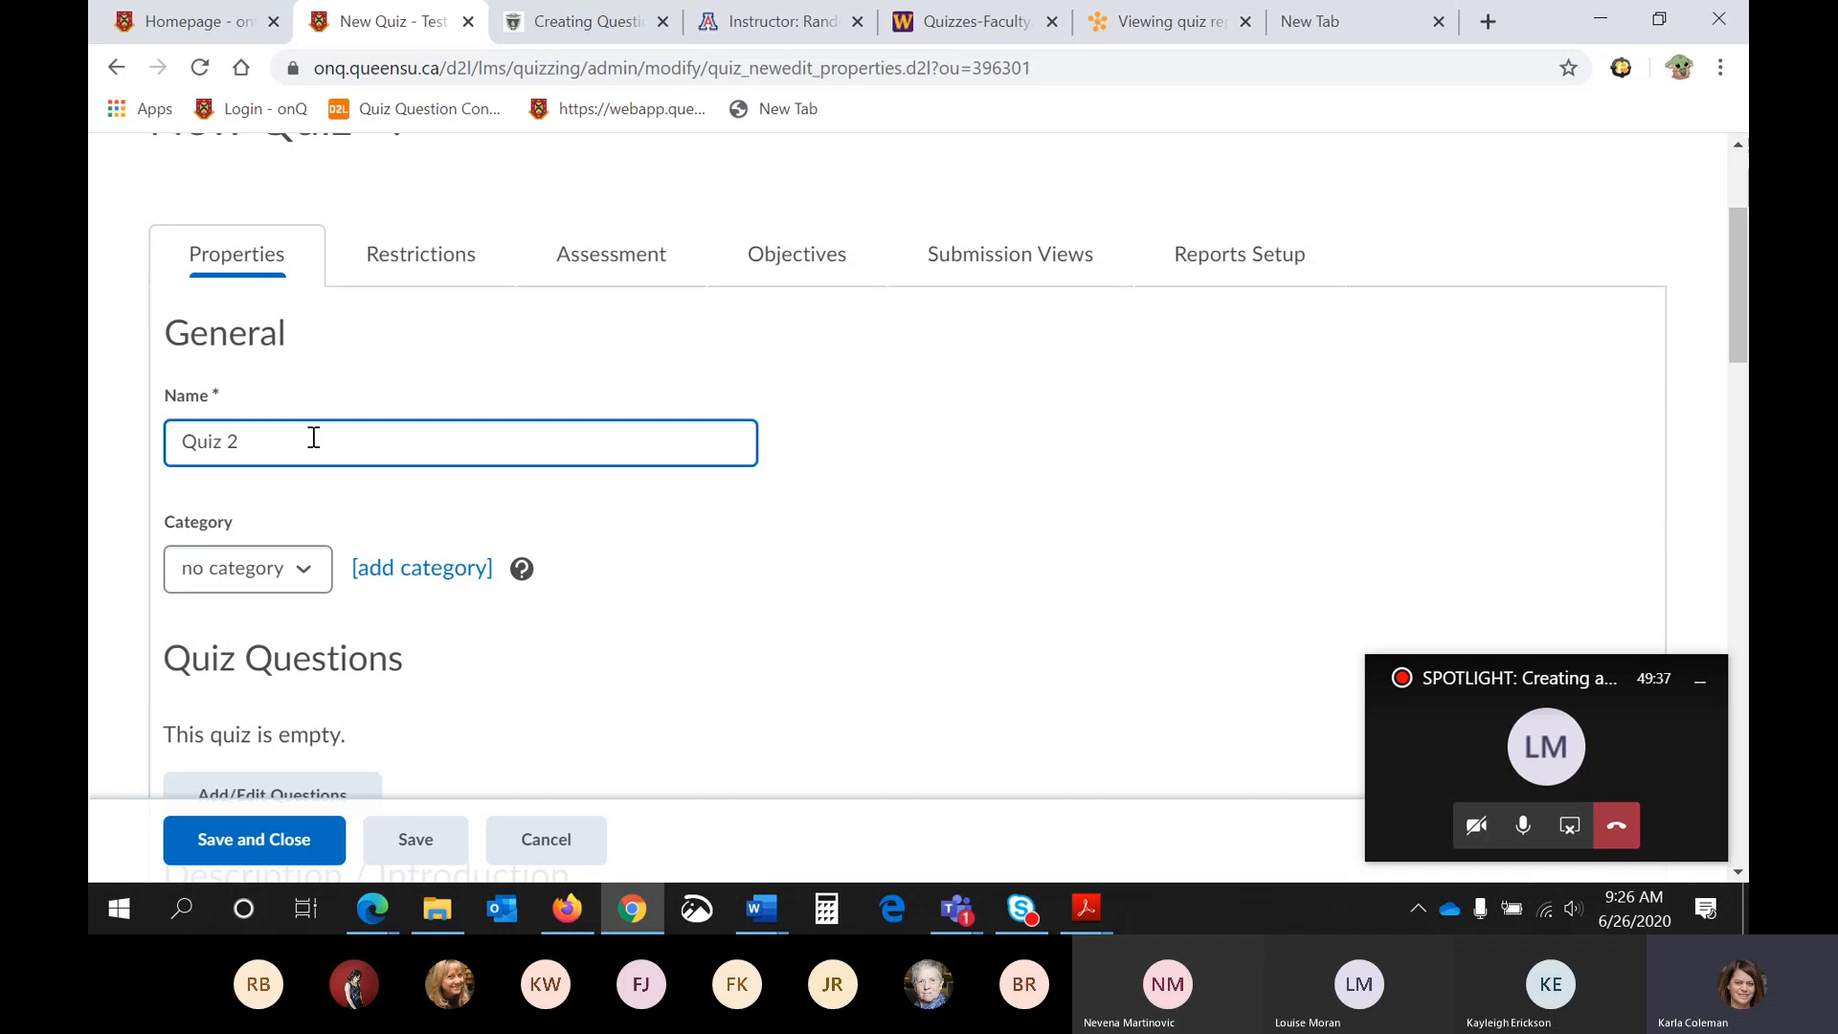
- Open the question editor for the new Quiz 2 and start a question pool
scroll(313, 436, down, 5)
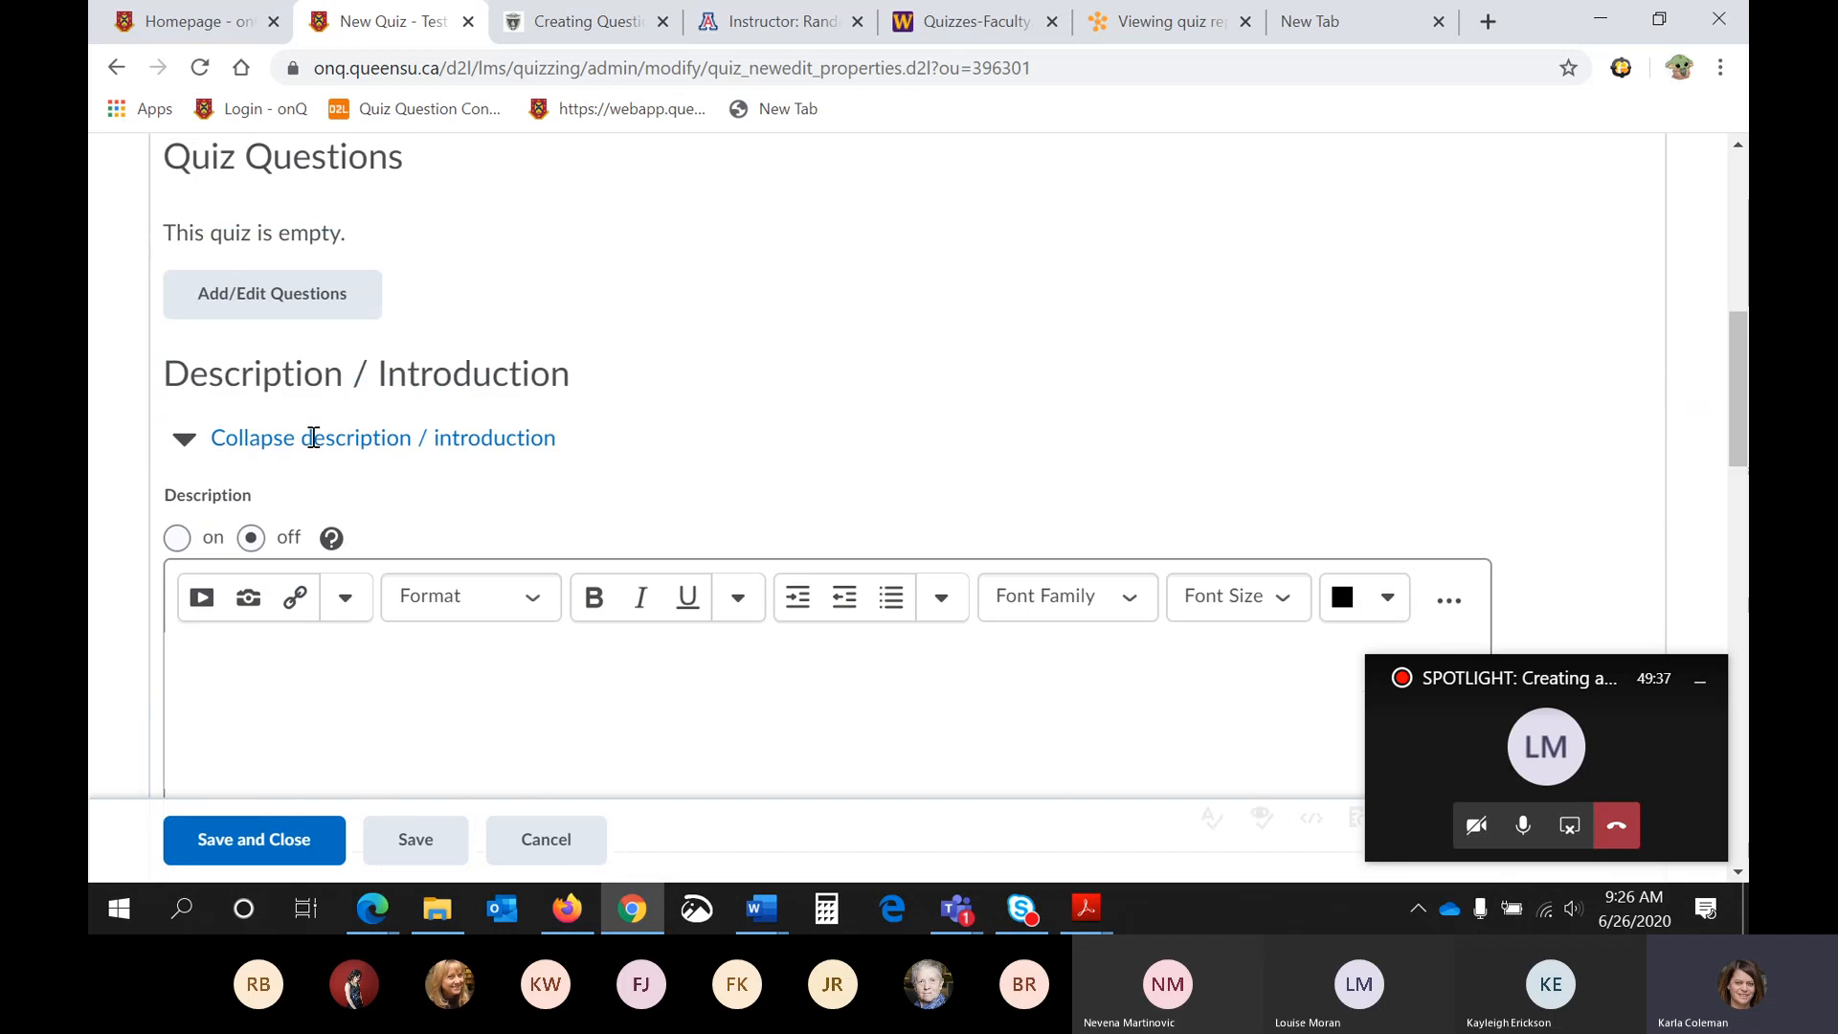
click(326, 289)
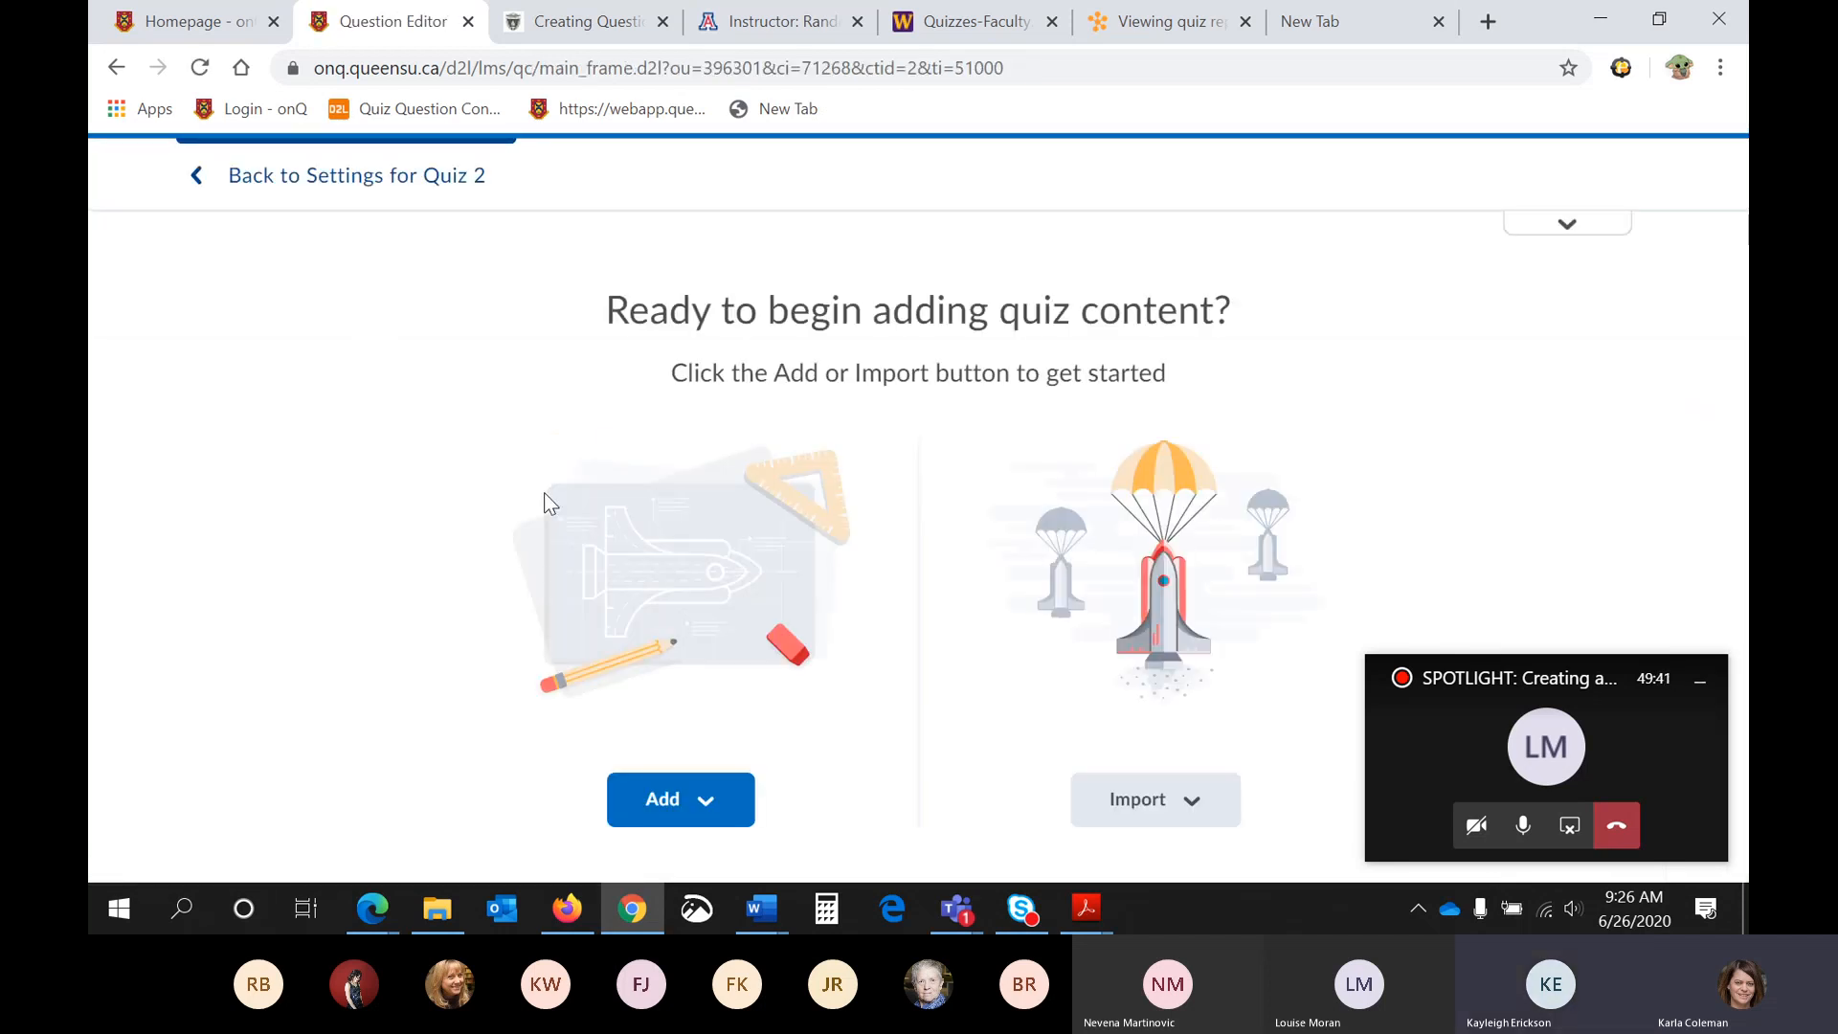
click(685, 800)
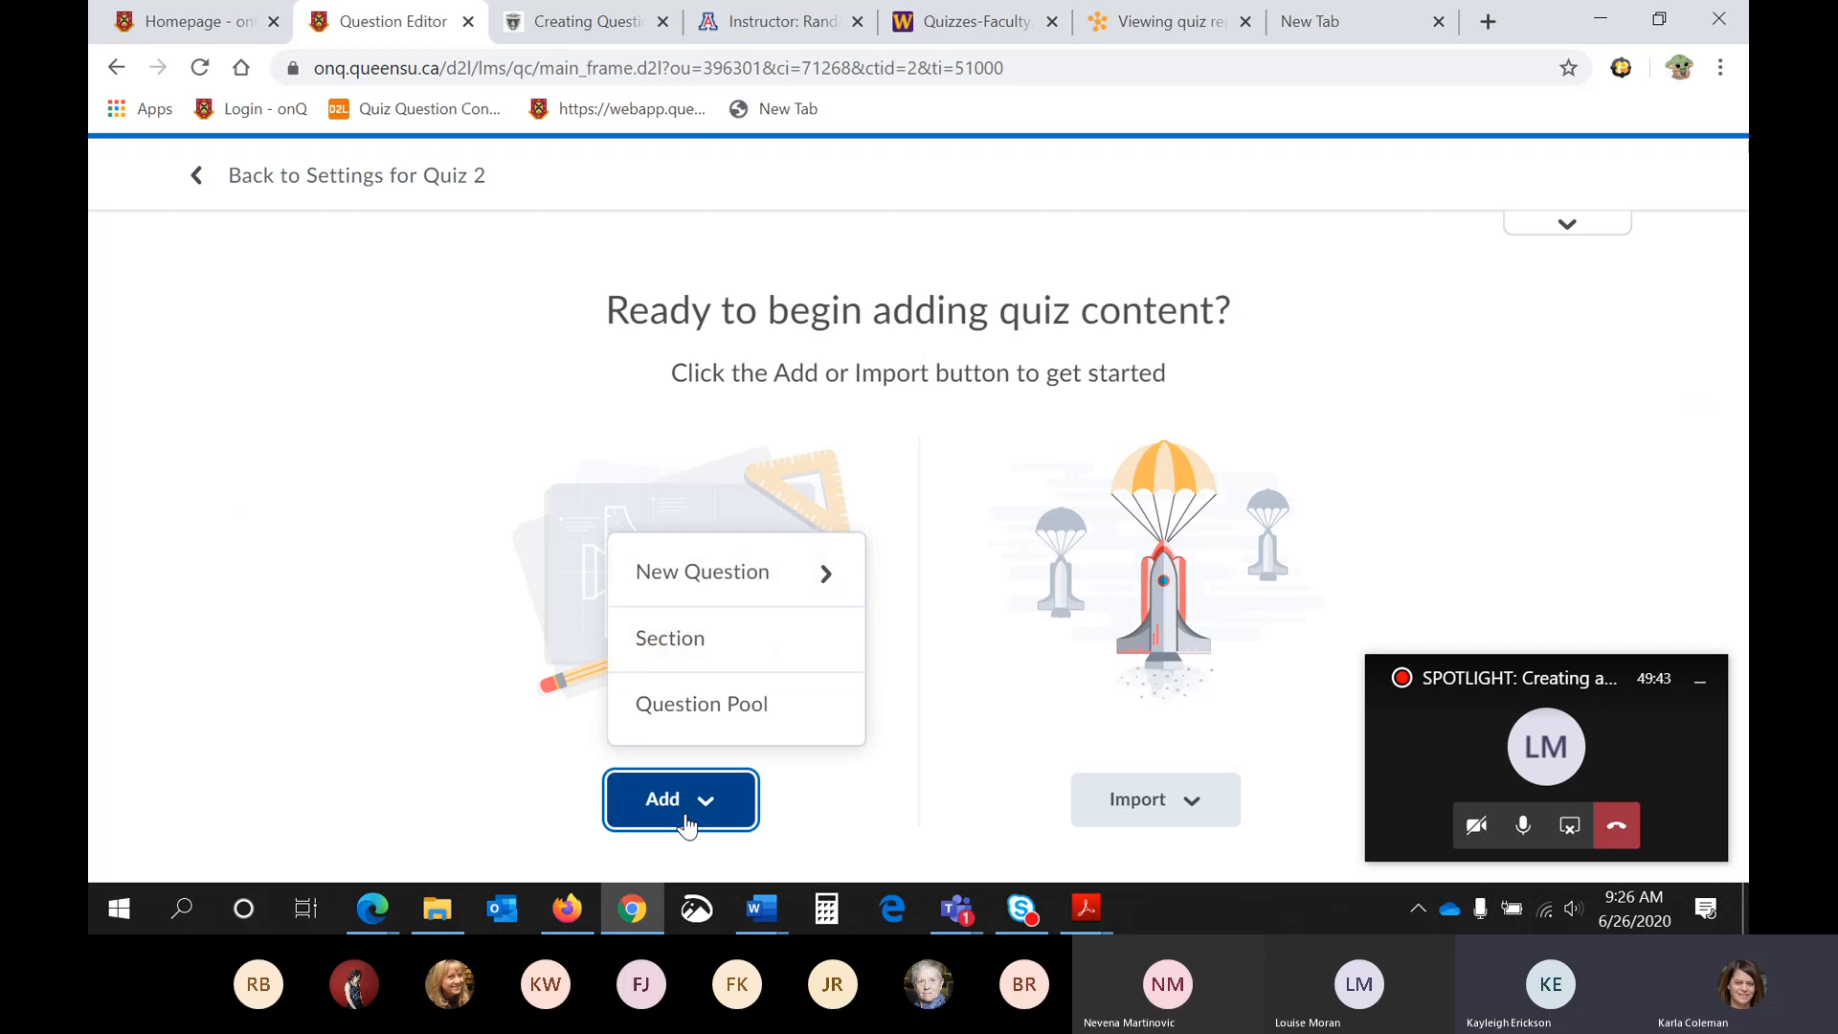
click(690, 714)
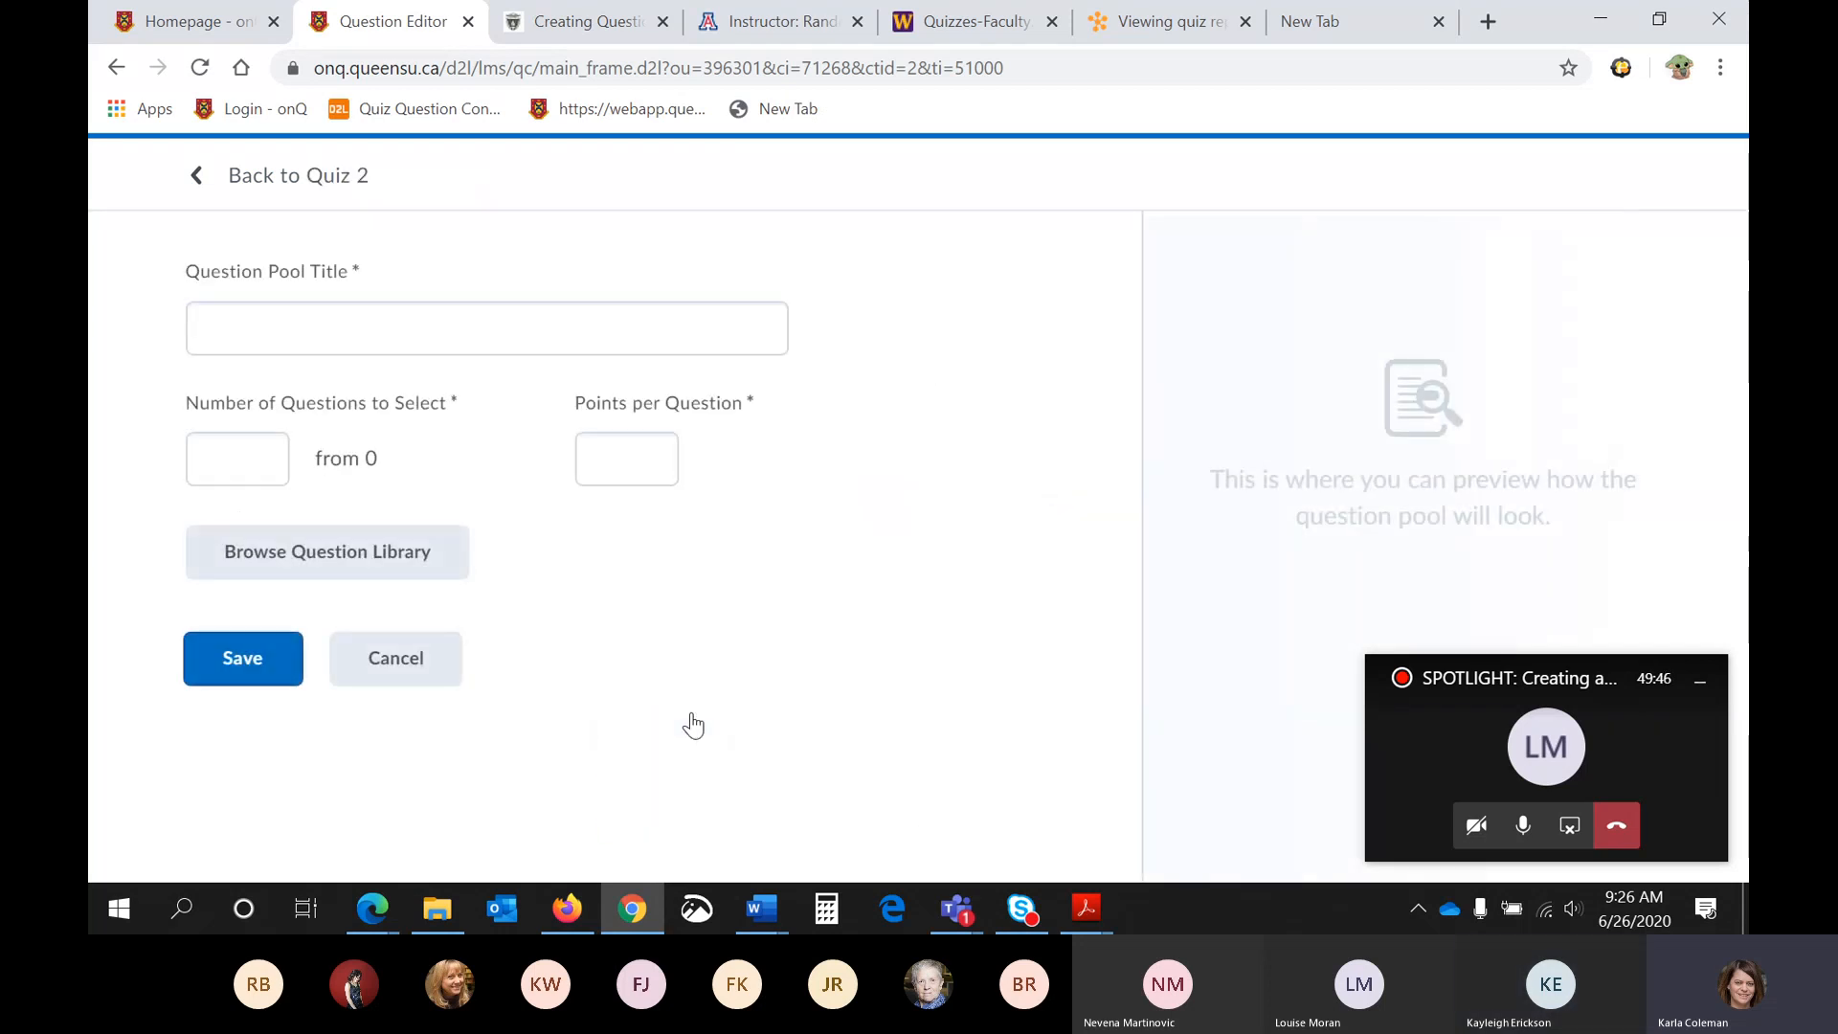
- Title the question pool "Part A" and set its number of questions to select to 2
click(502, 331)
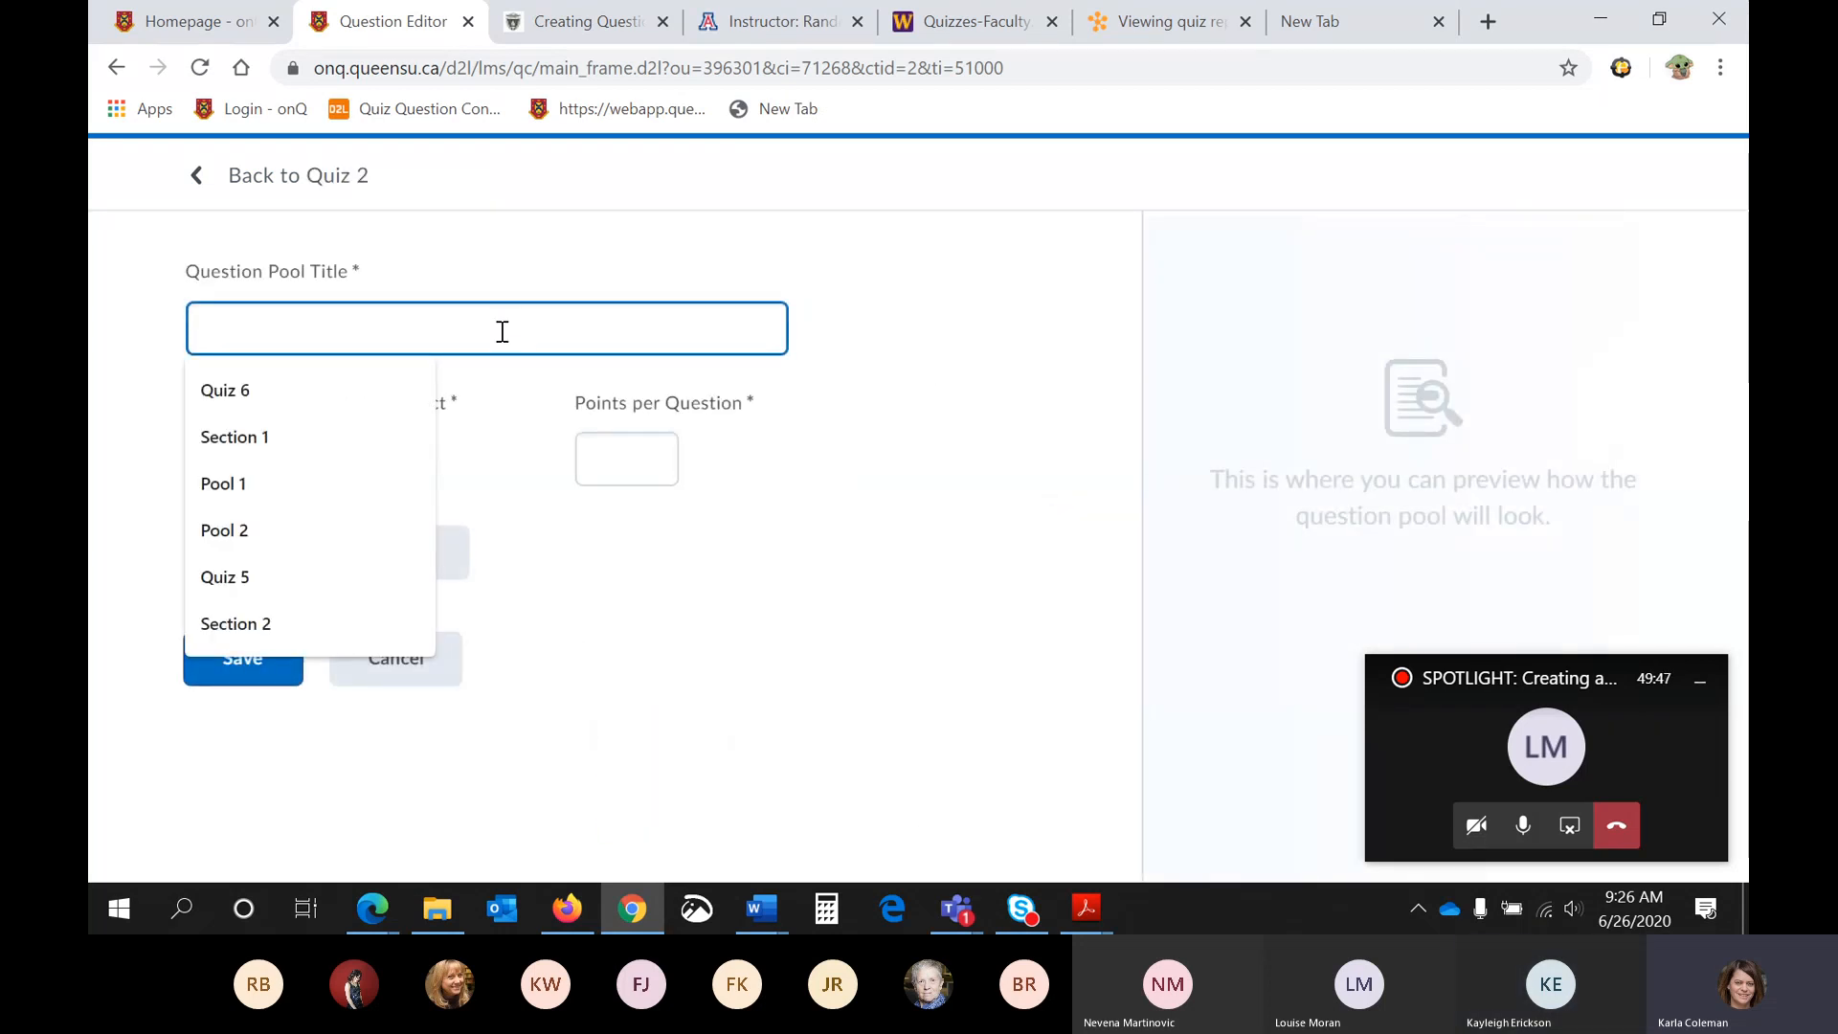
text(Qui)
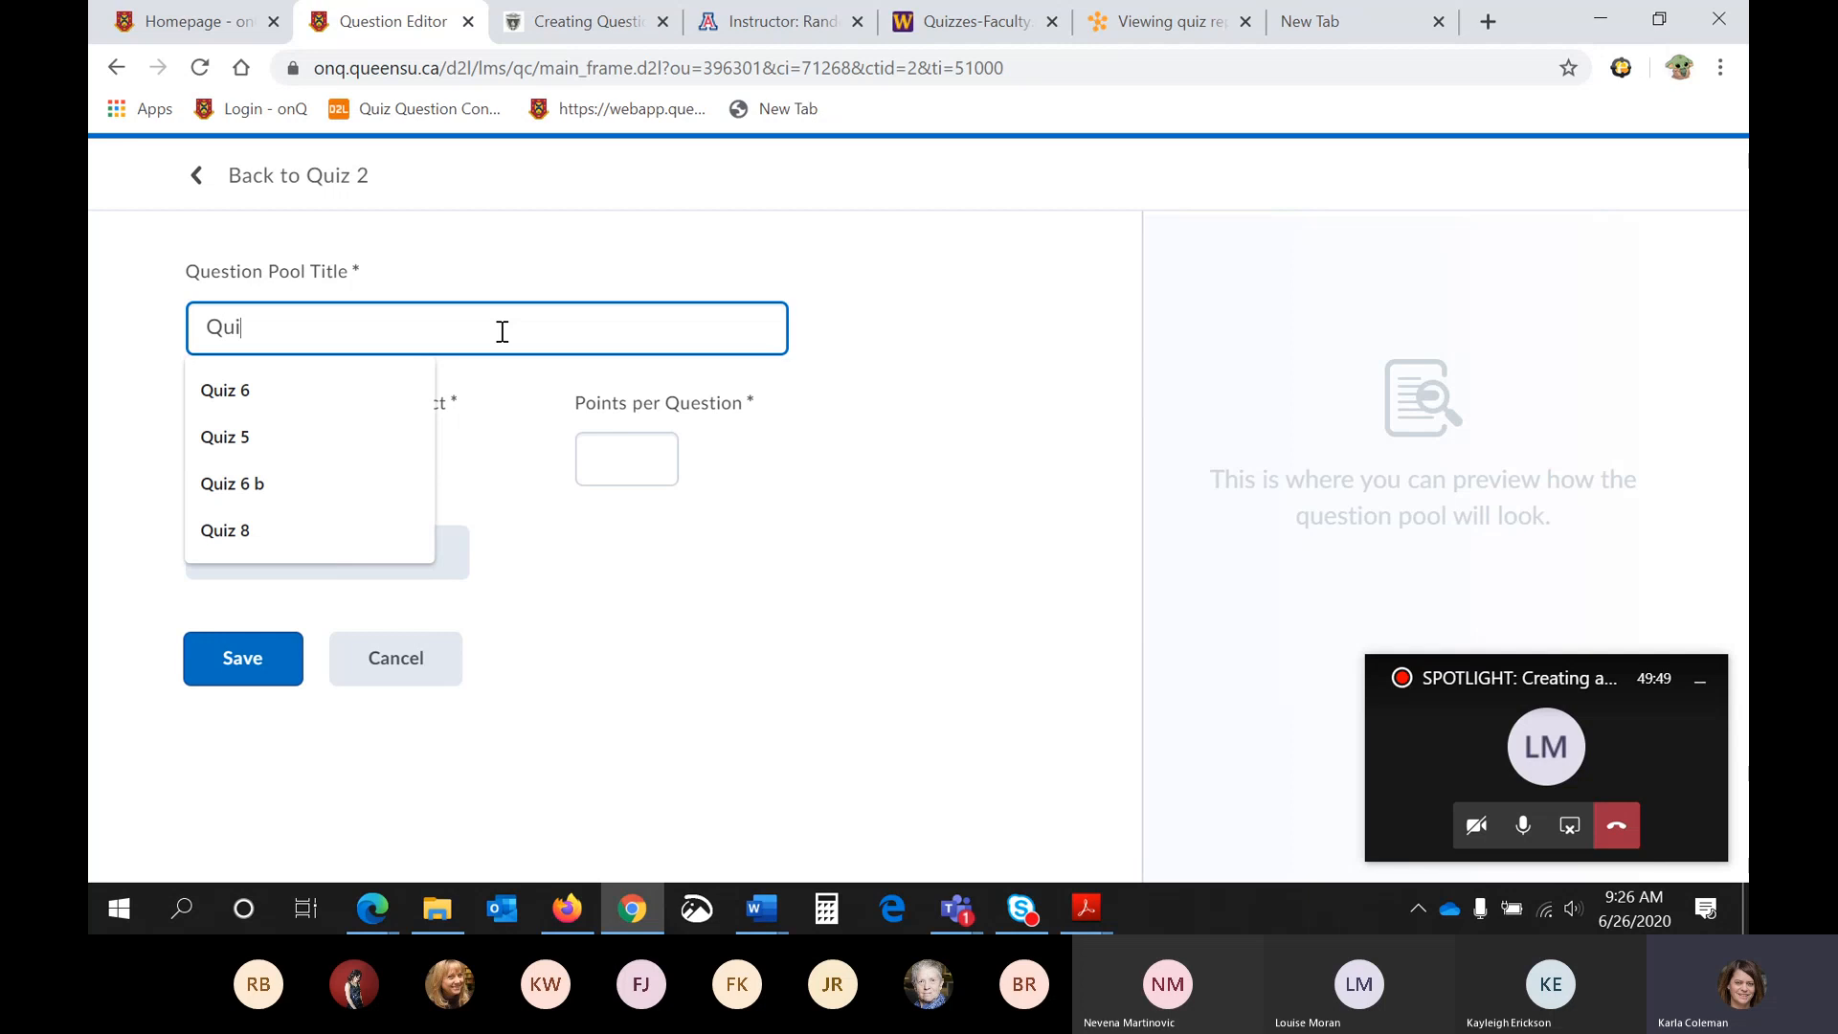
key(BackSpace)
key(BackSpace)
key(BackSpace)
text(A)
key(BackSpace)
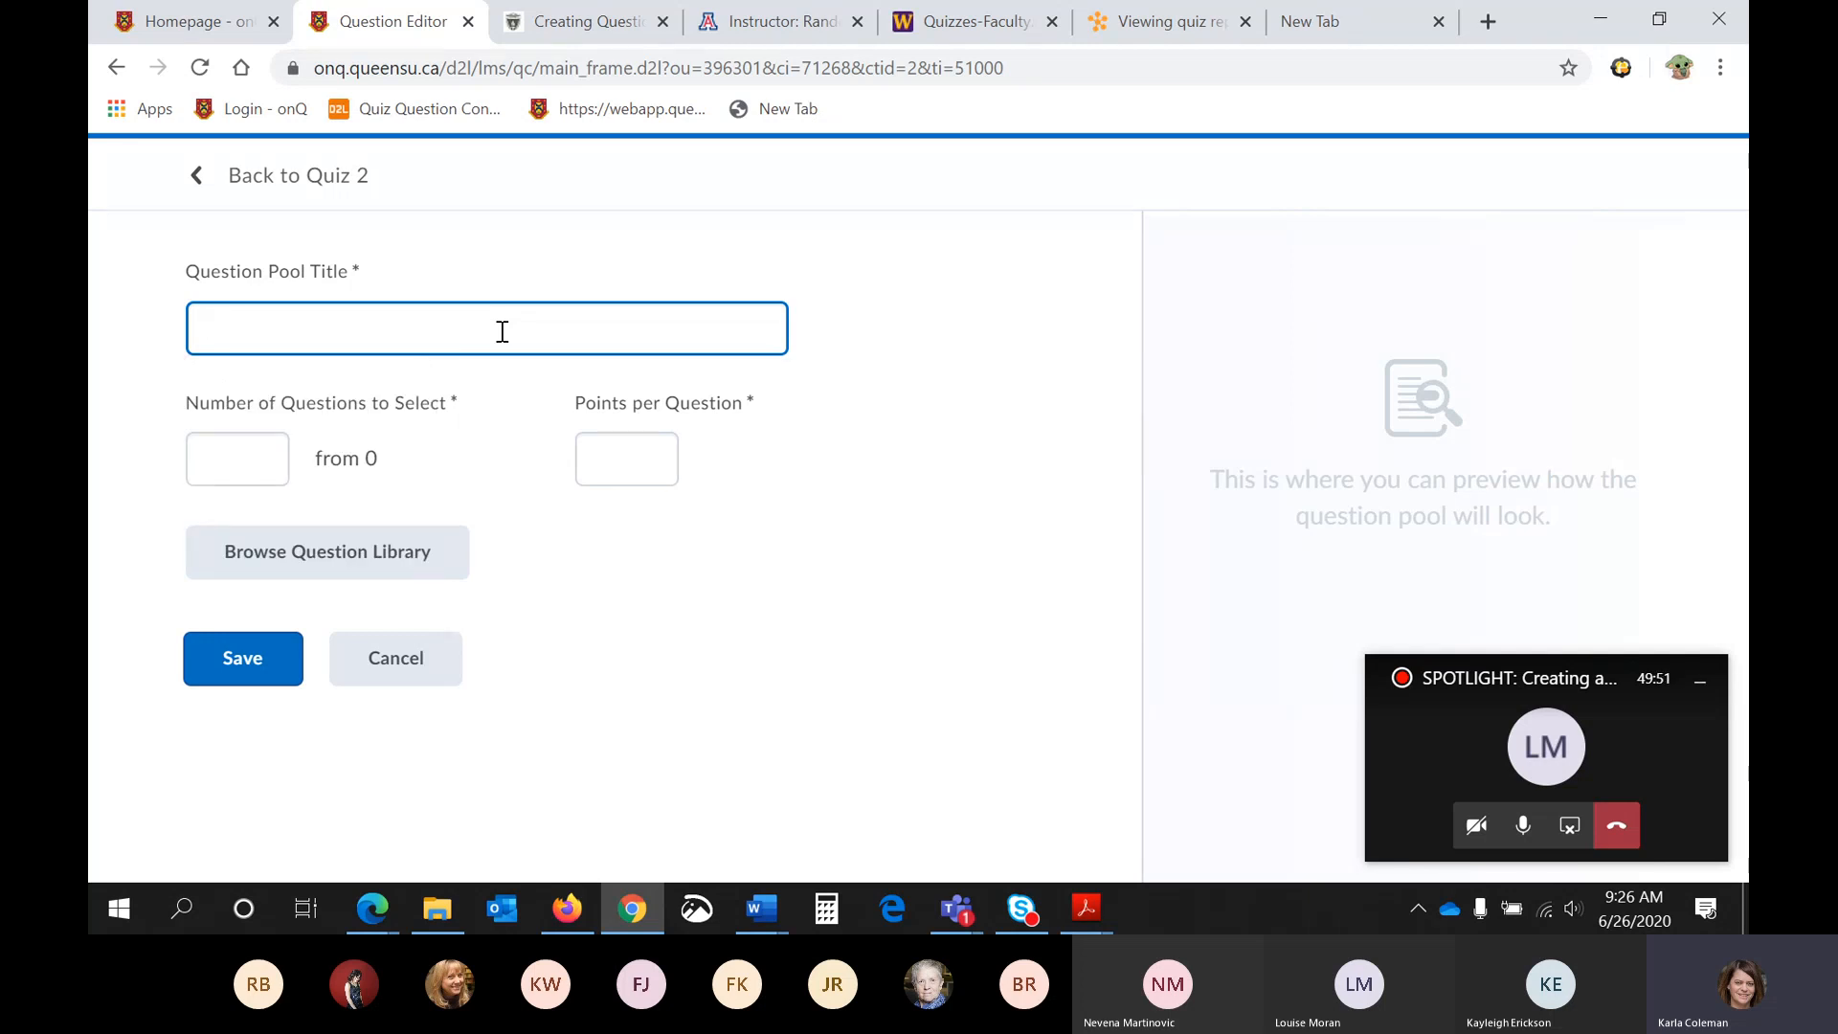
text(Part A)
click(560, 590)
click(264, 460)
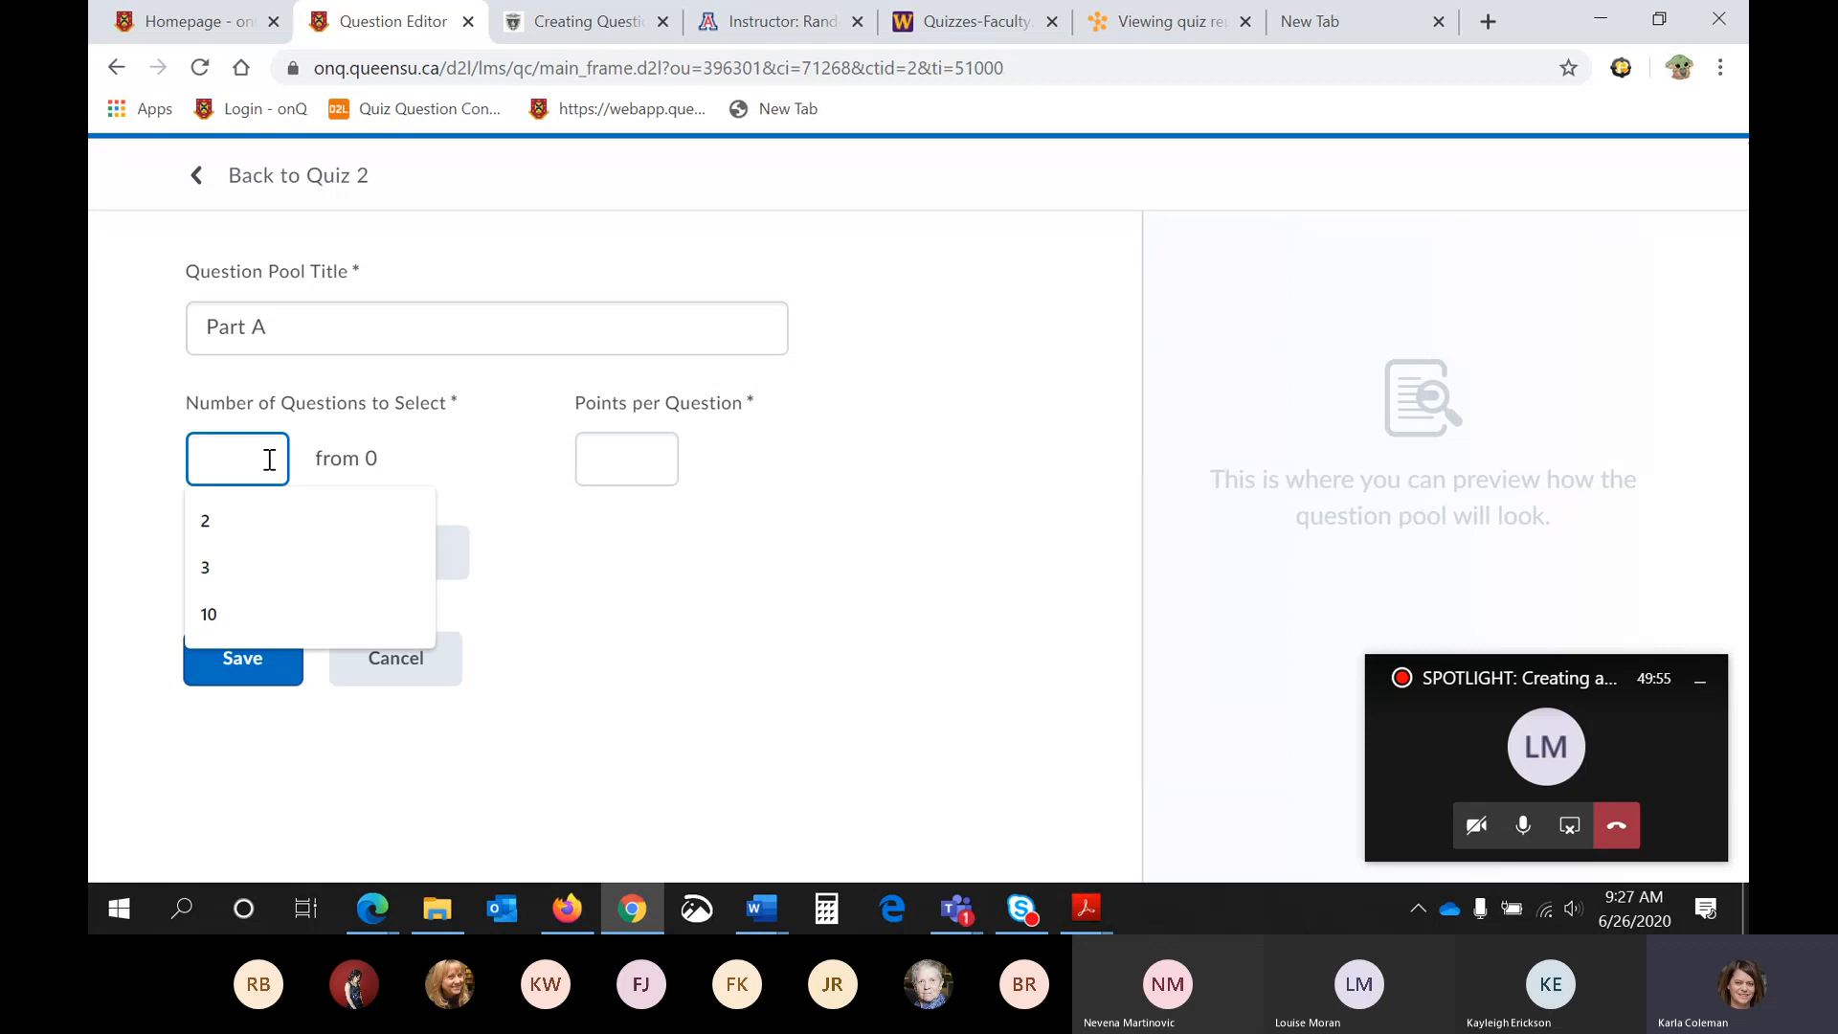
click(232, 531)
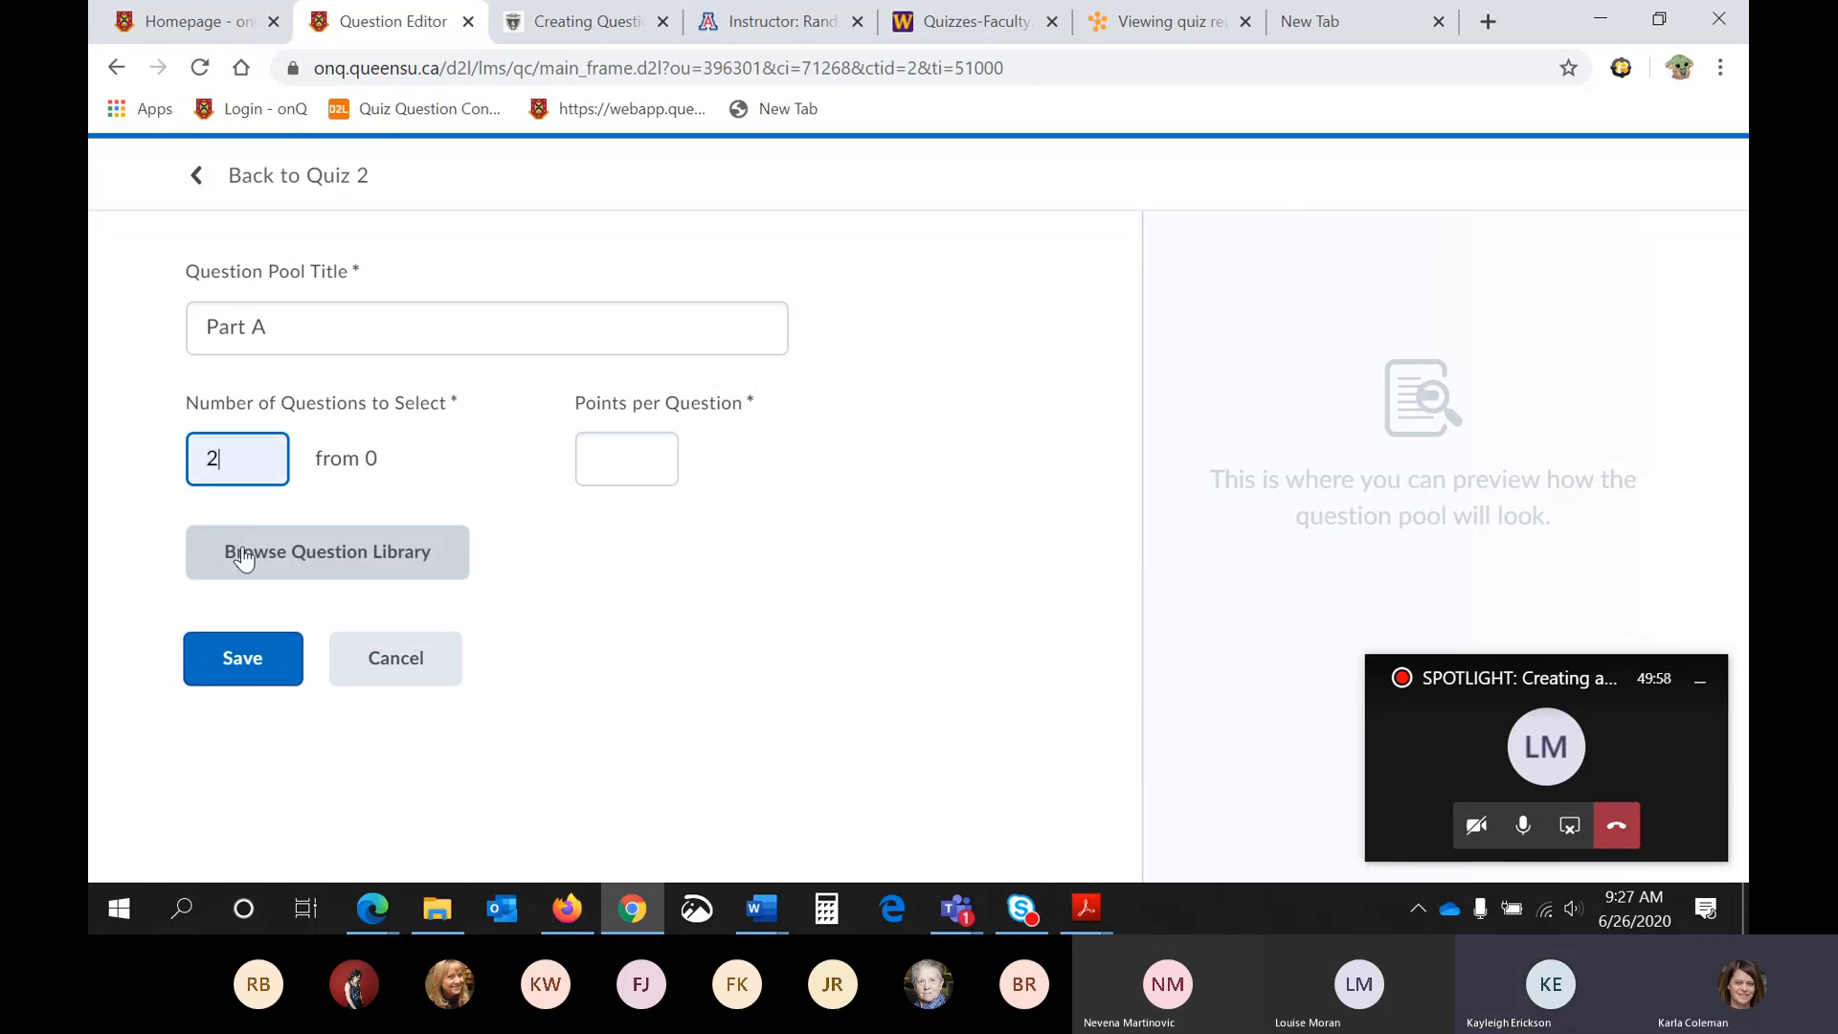
- Add all questions of the Quiz 1 section in the Question Library to the Part A pool
click(244, 558)
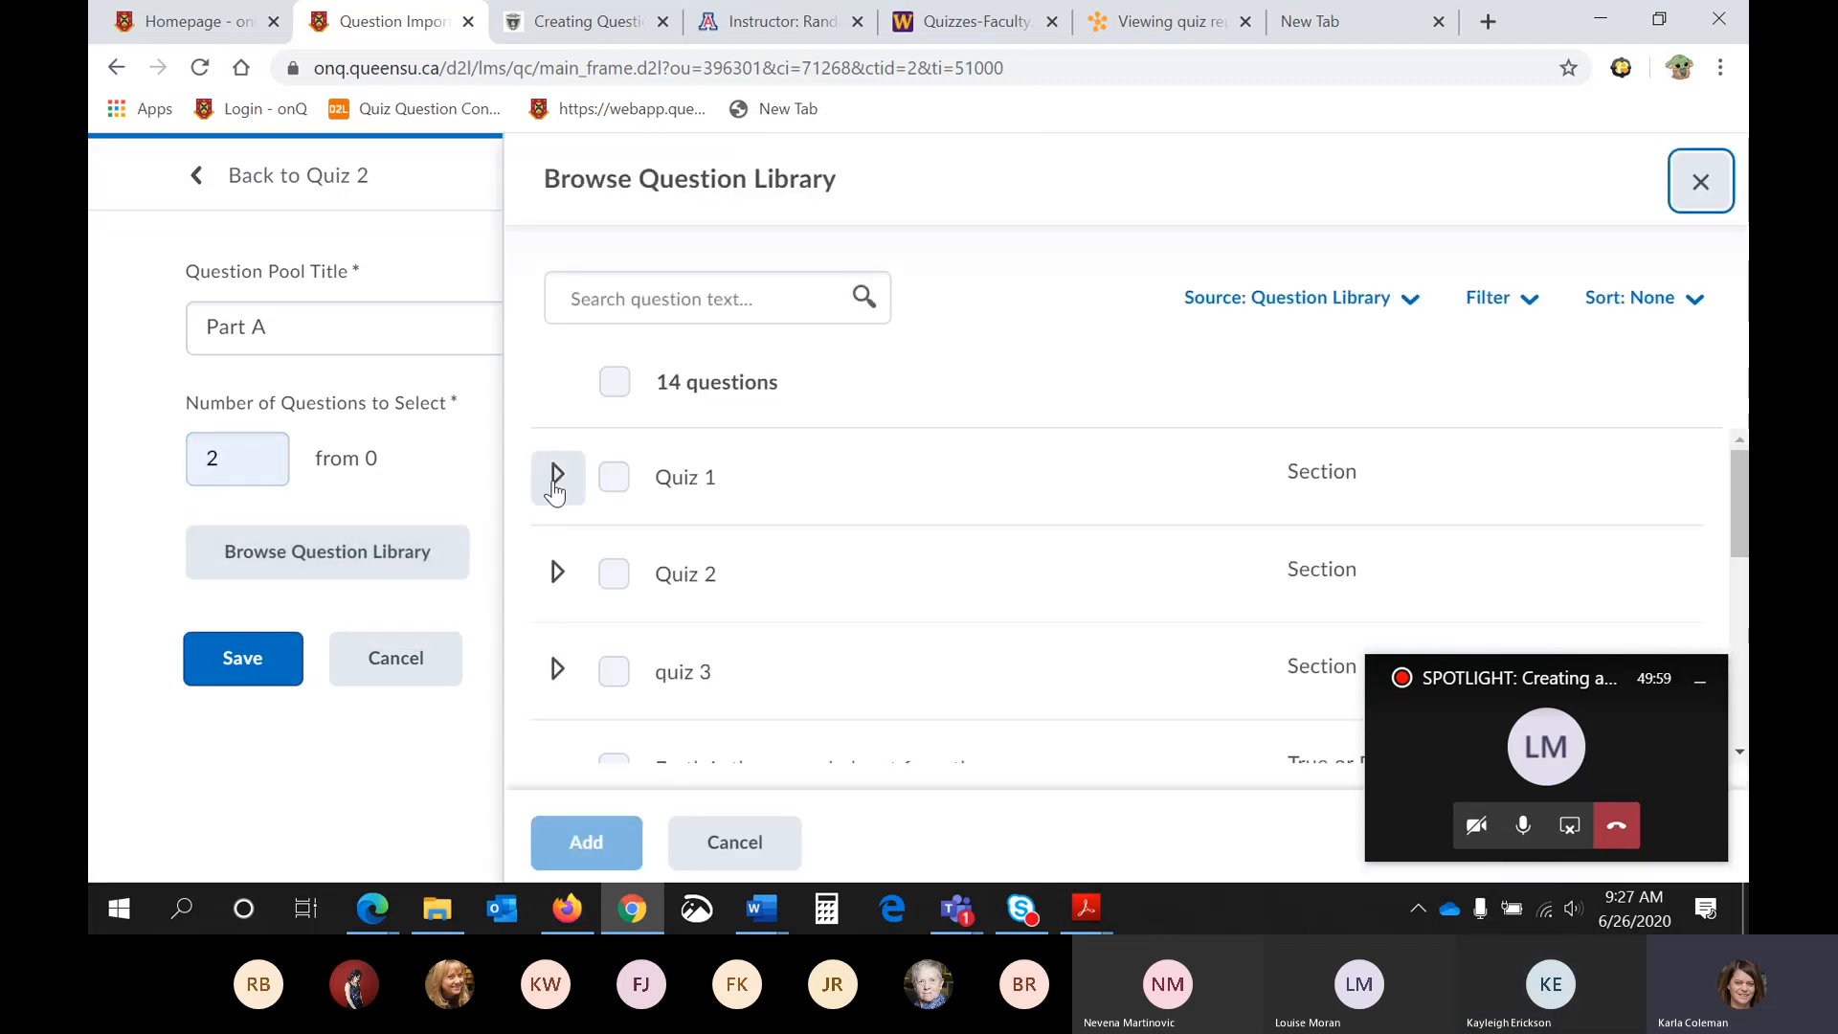
click(558, 477)
click(614, 477)
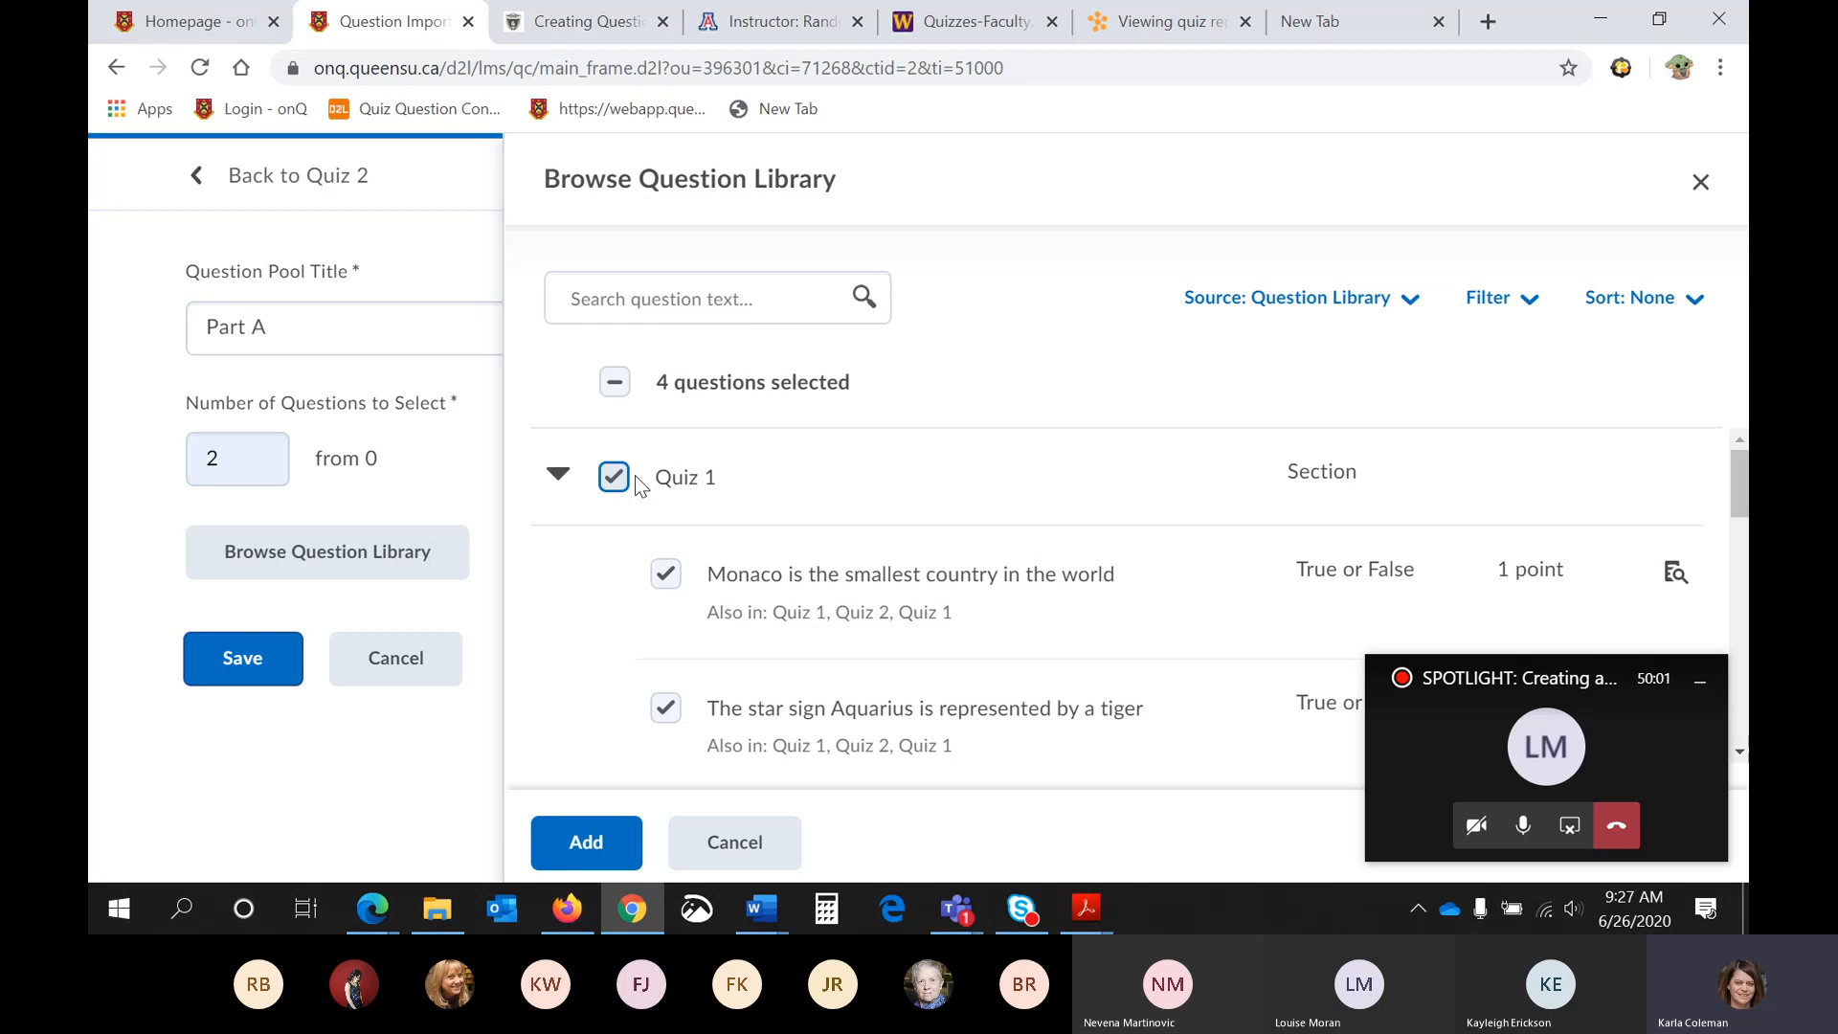
scroll(704, 494, down, 3)
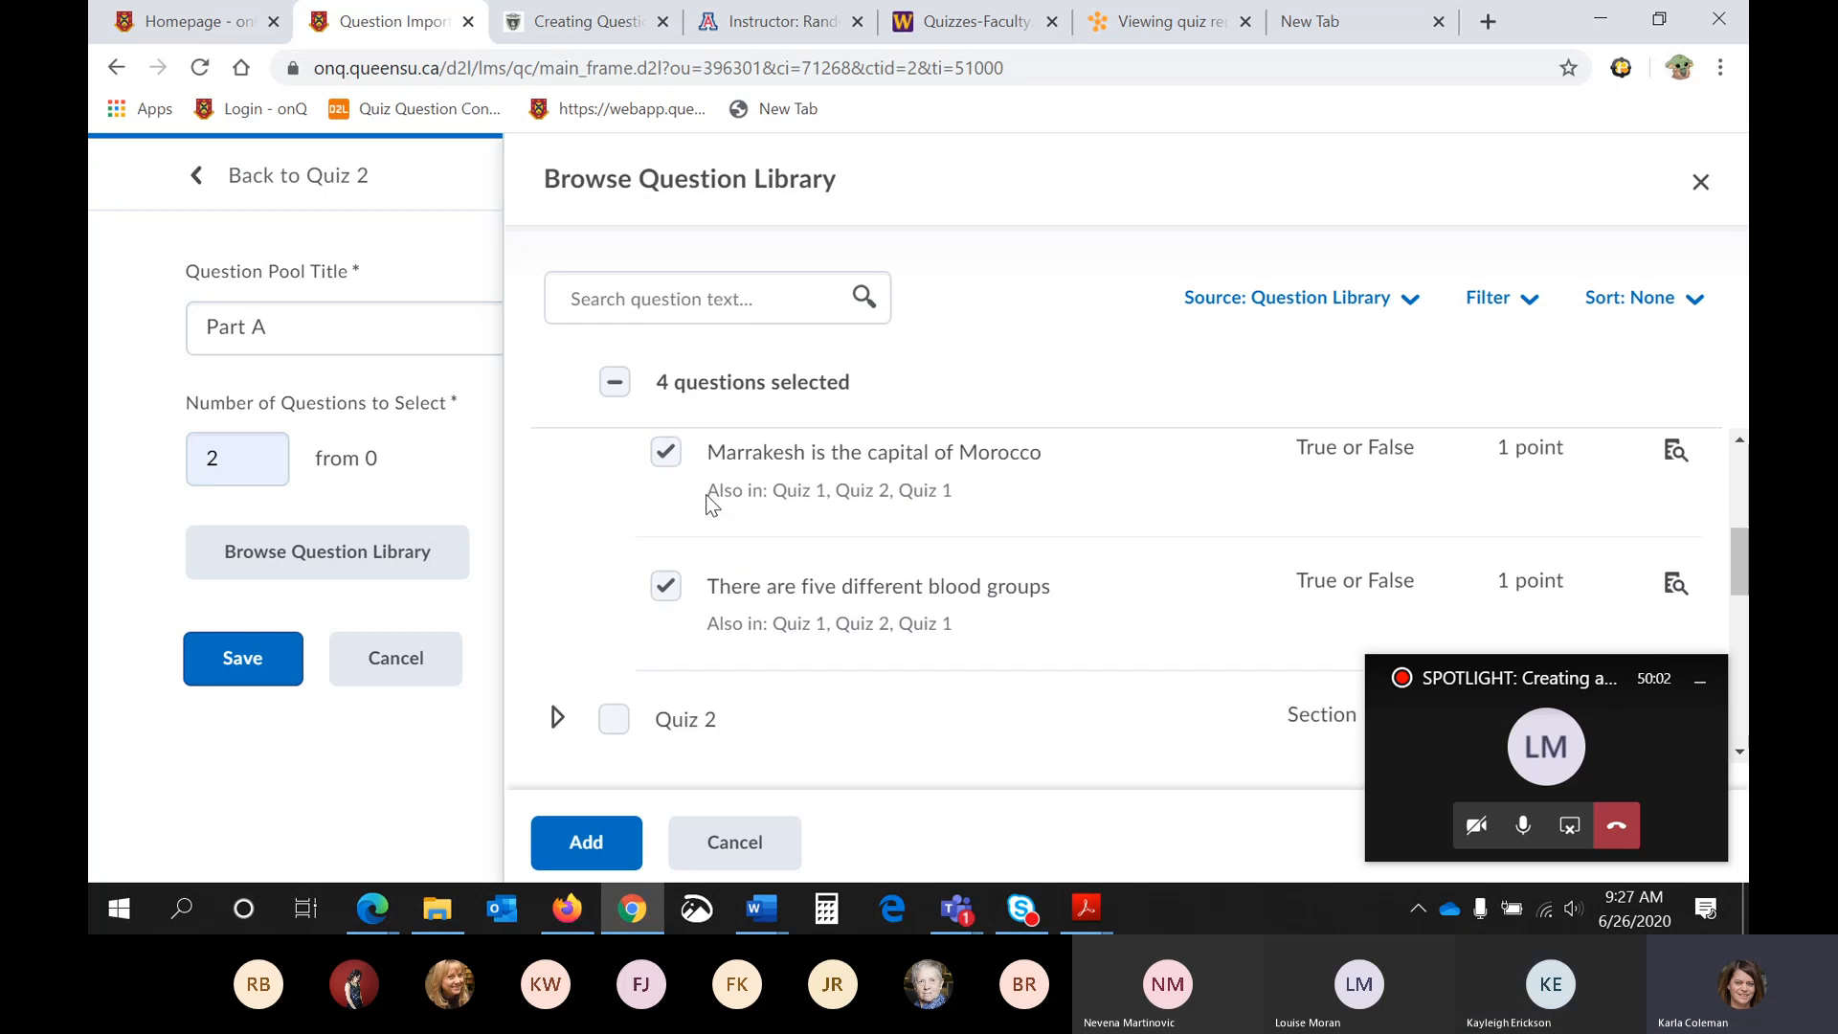
click(594, 843)
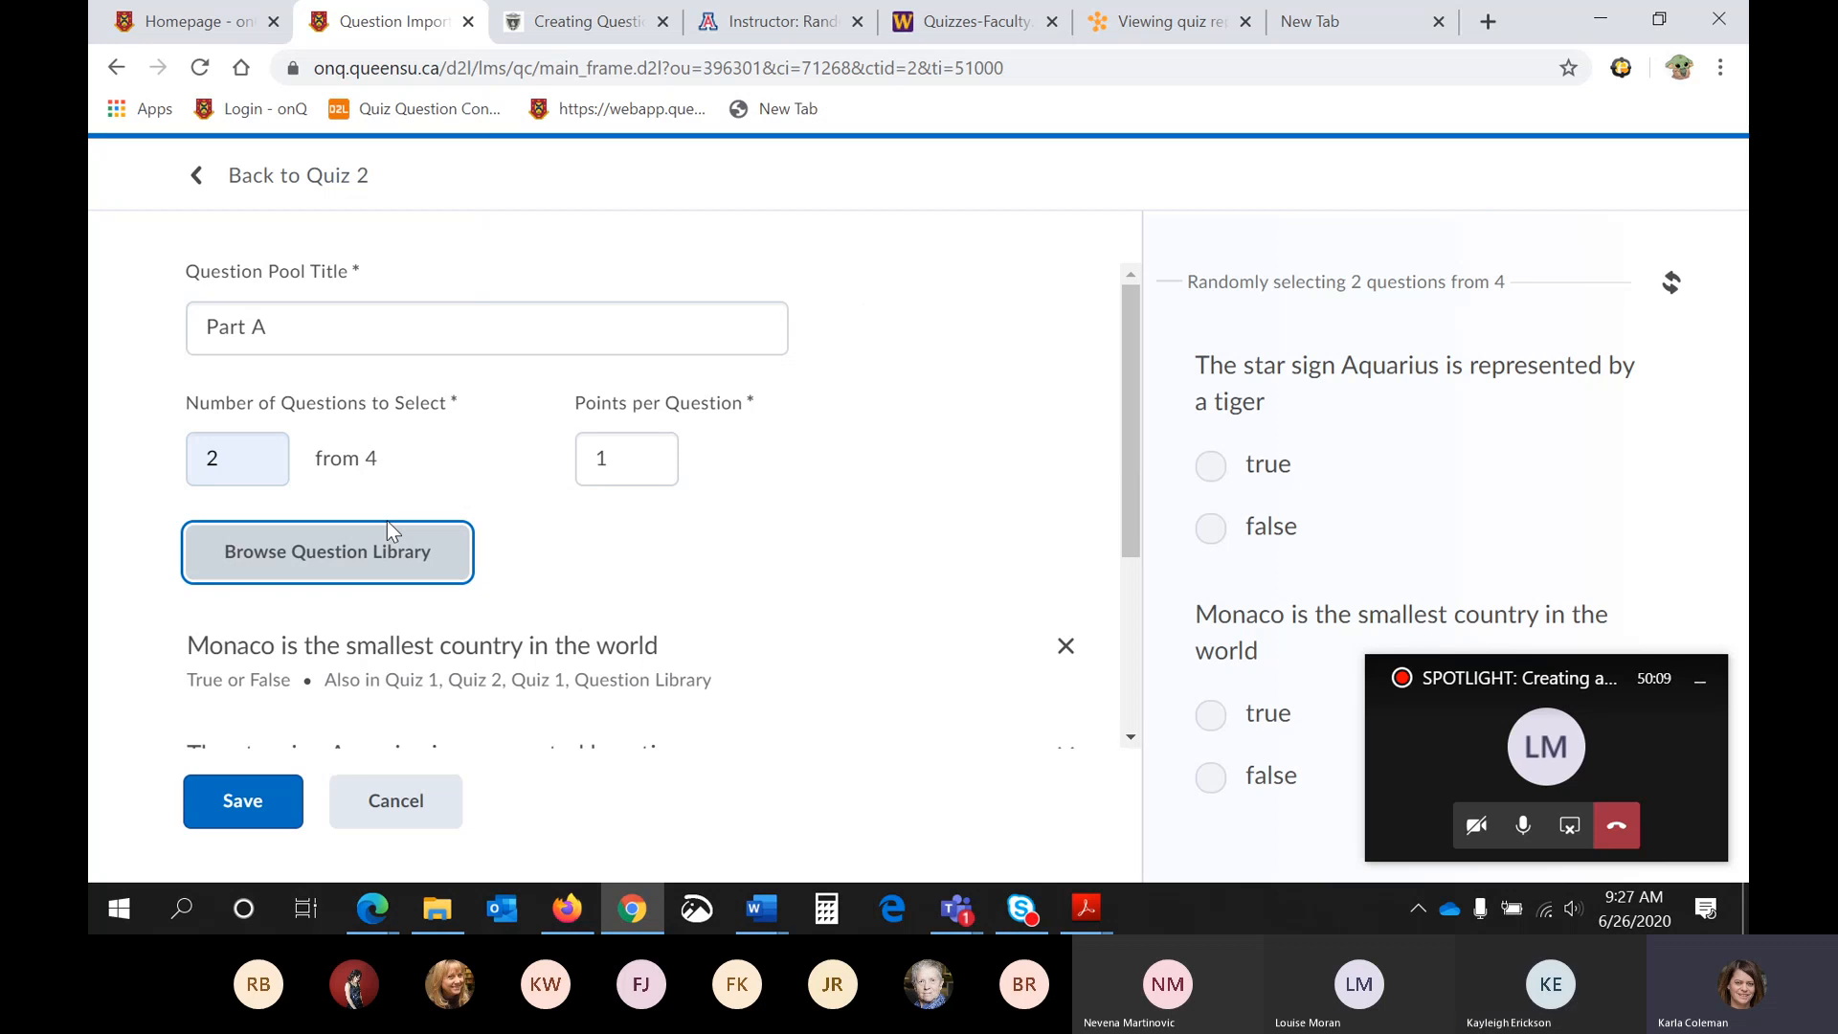
- Look over the Part A pool's questions and points per question, and save the pool to Quiz 2
scroll(410, 607, down, 3)
scroll(457, 544, up, 3)
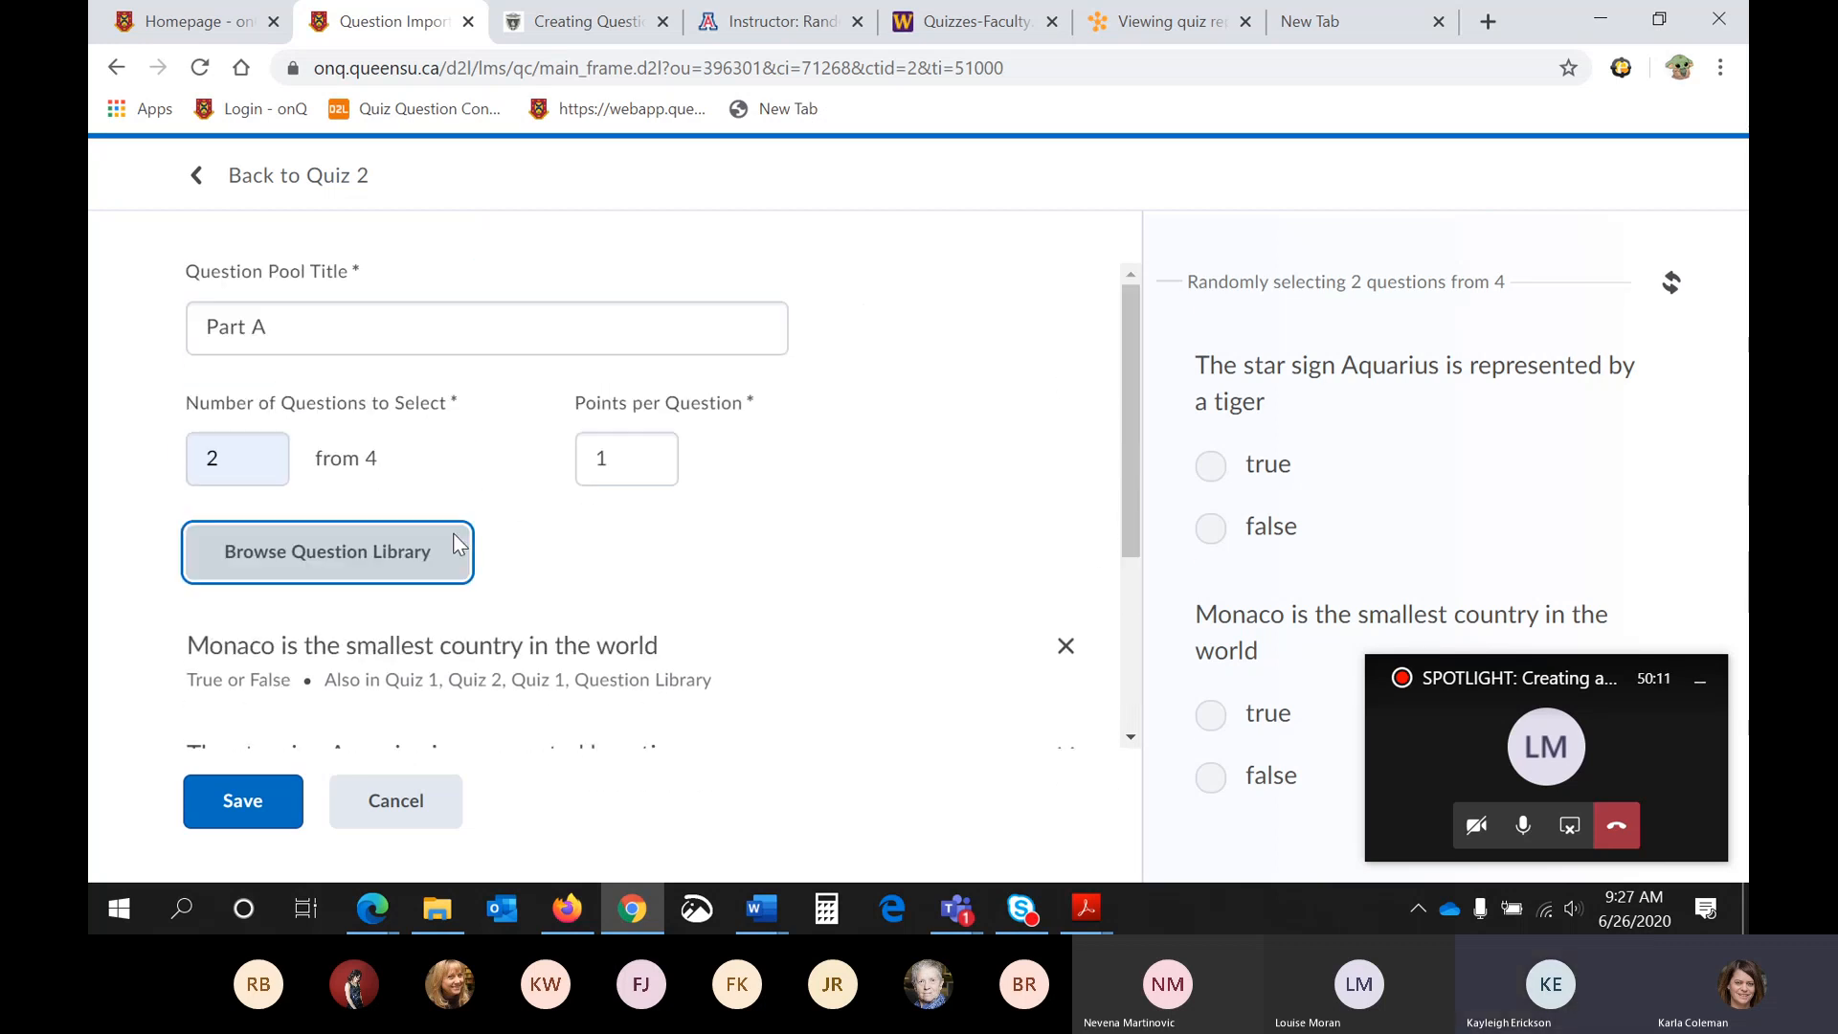
click(610, 460)
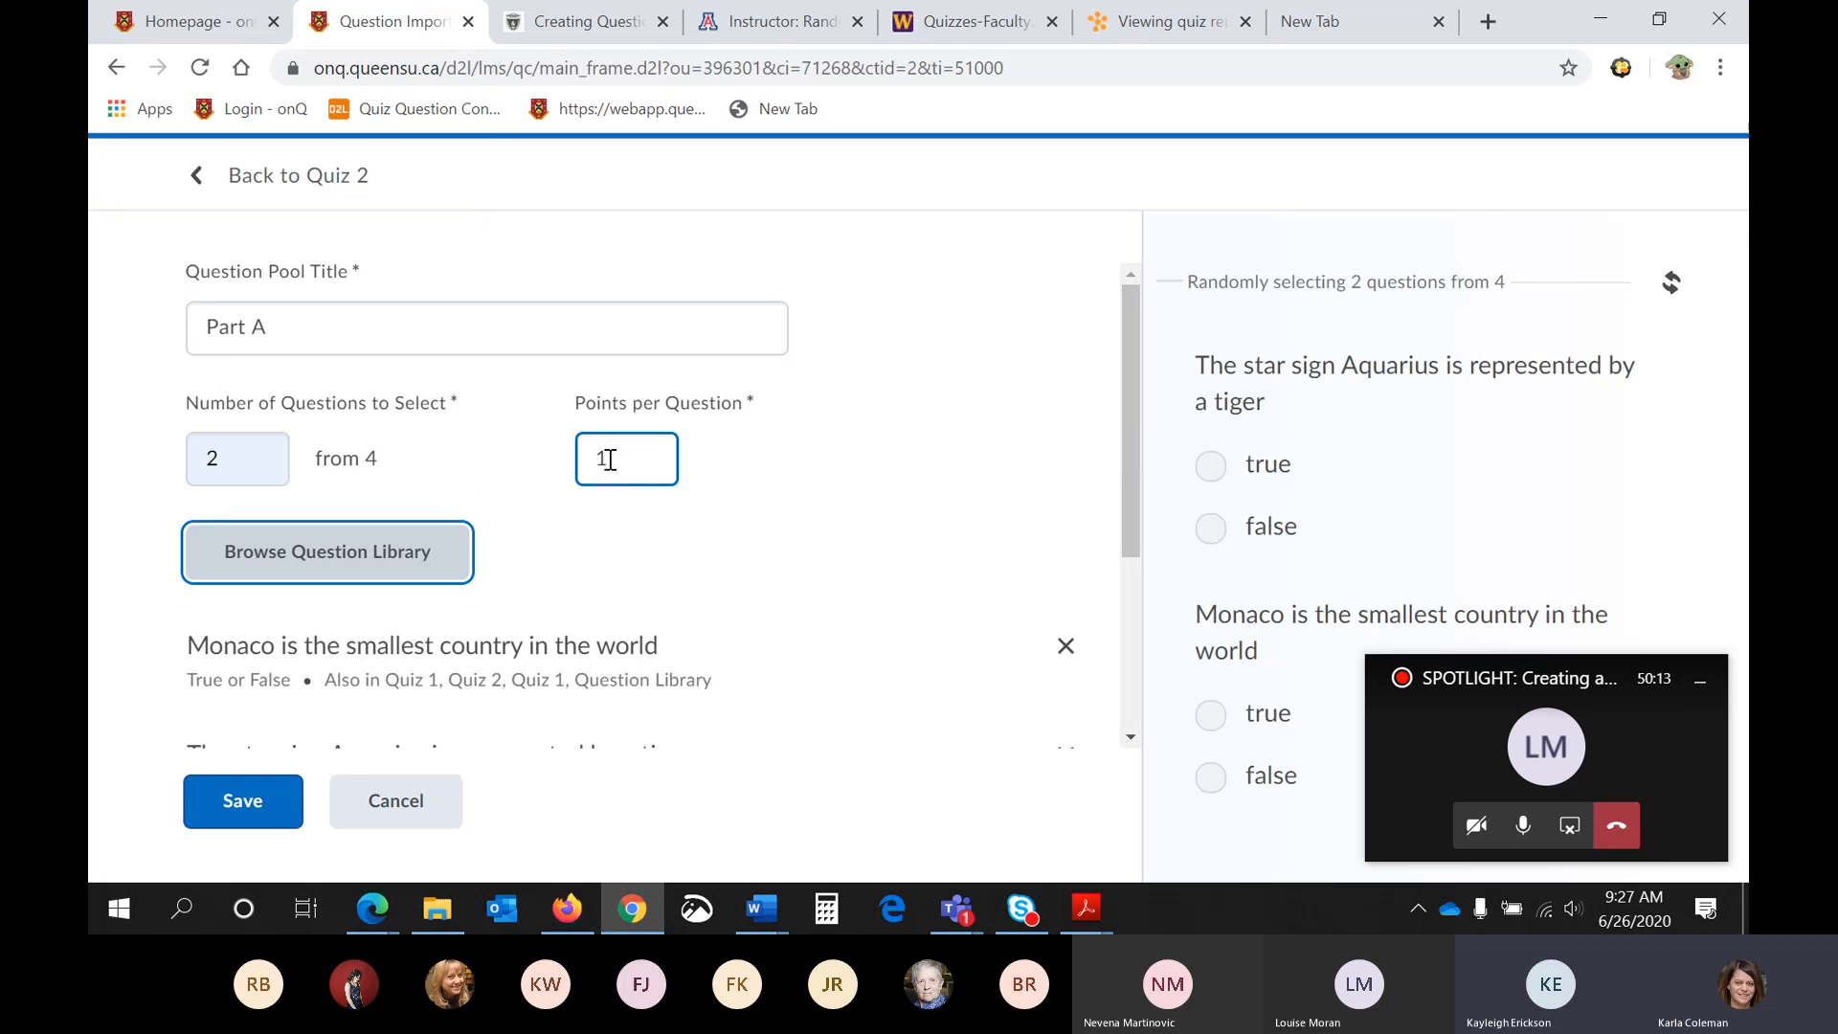
click(245, 801)
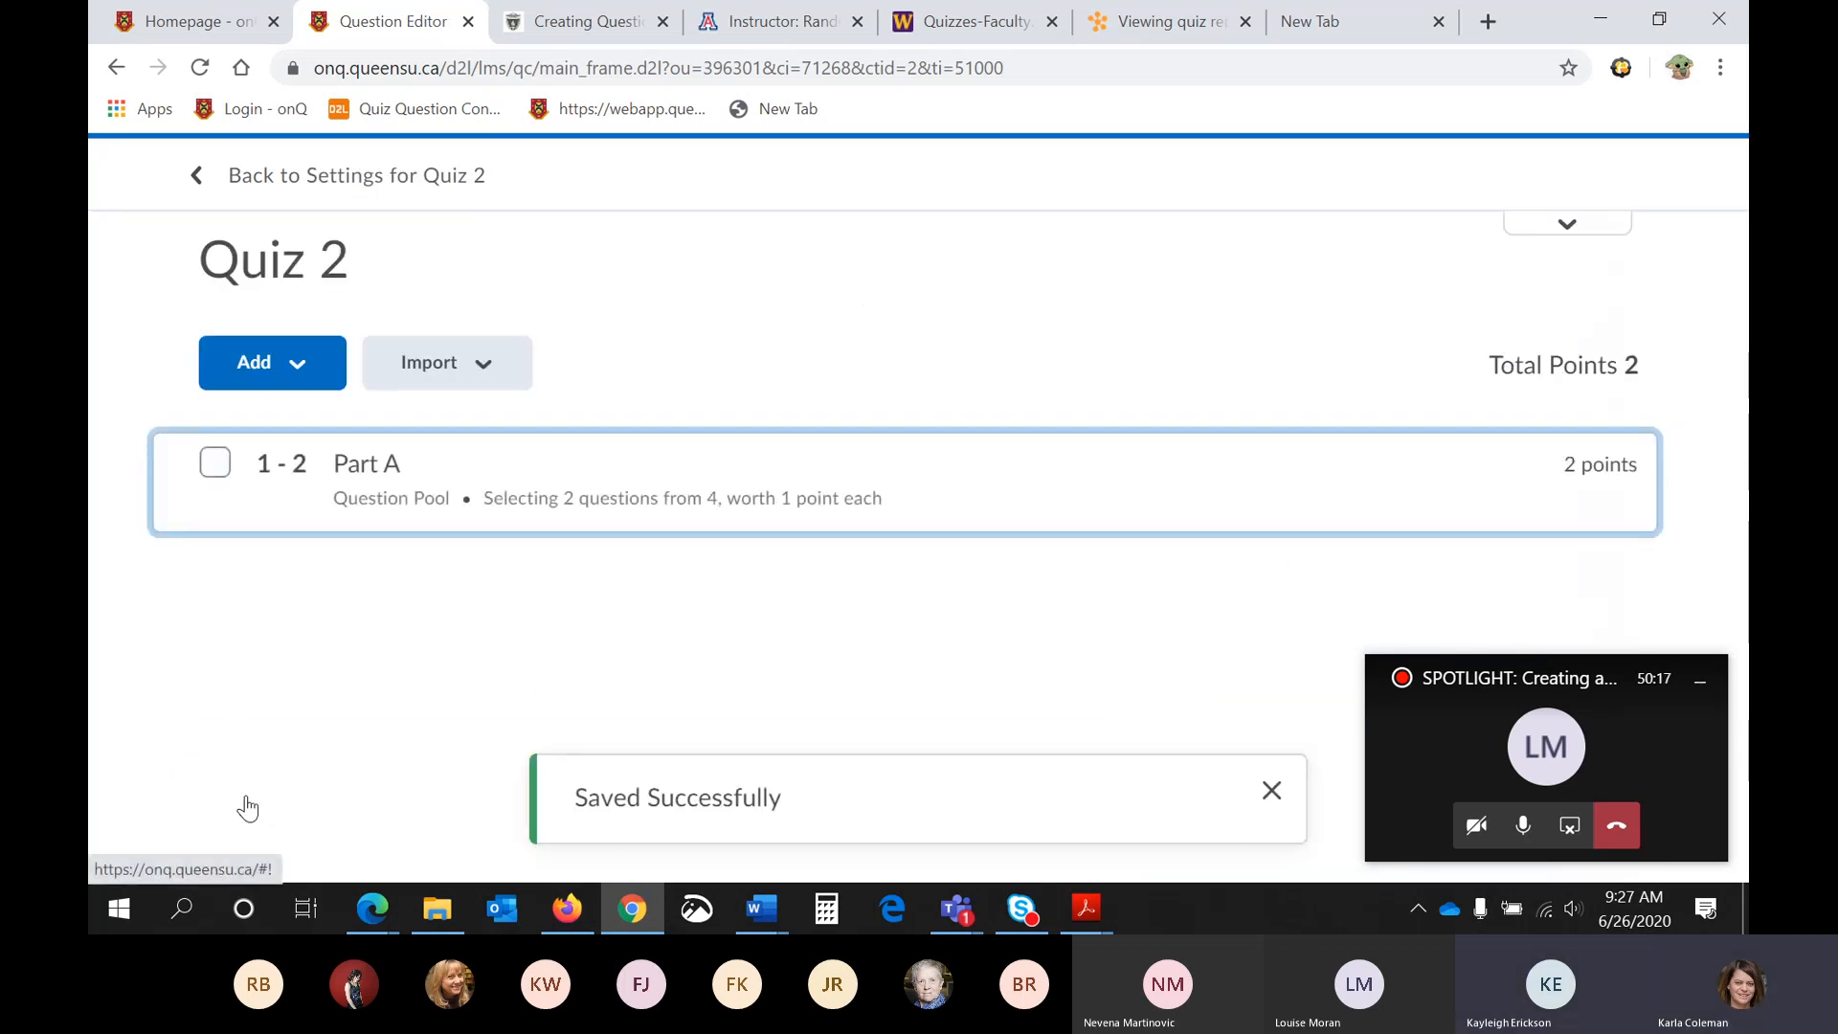
- Start a second question pool in Quiz 2 titled "Part B" with 3 questions to select
click(306, 362)
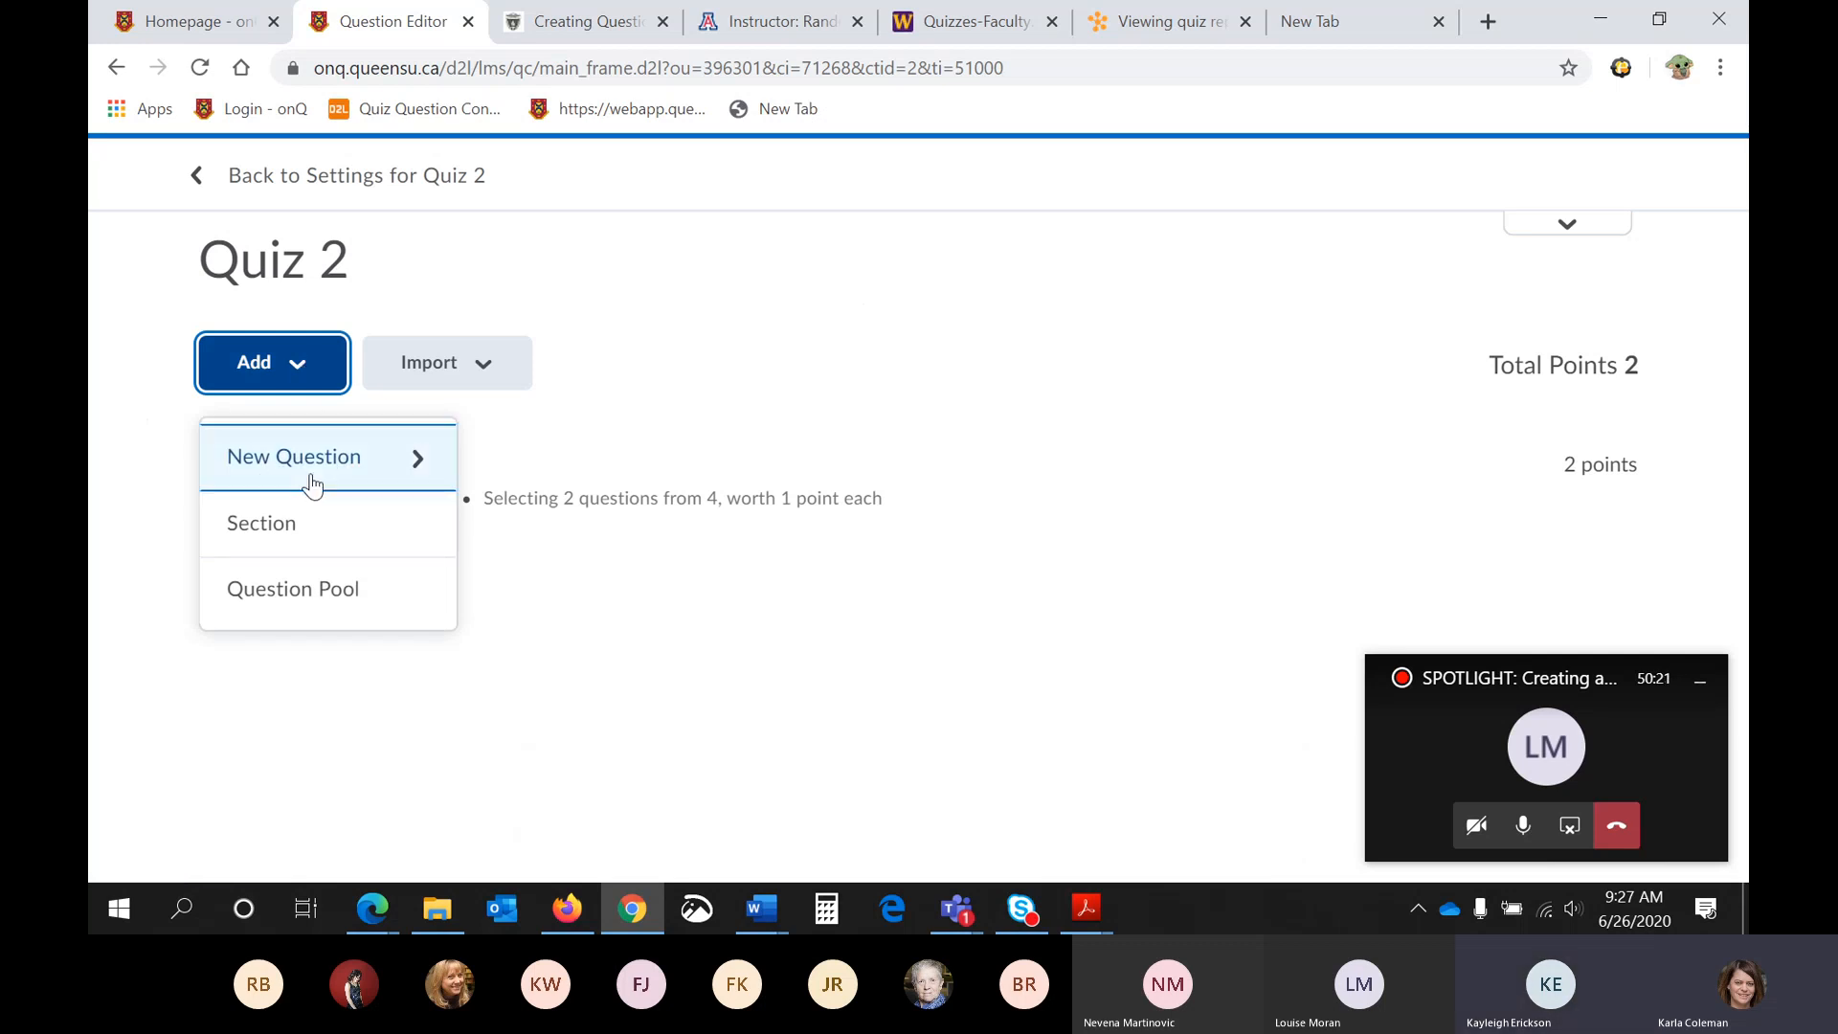
click(327, 588)
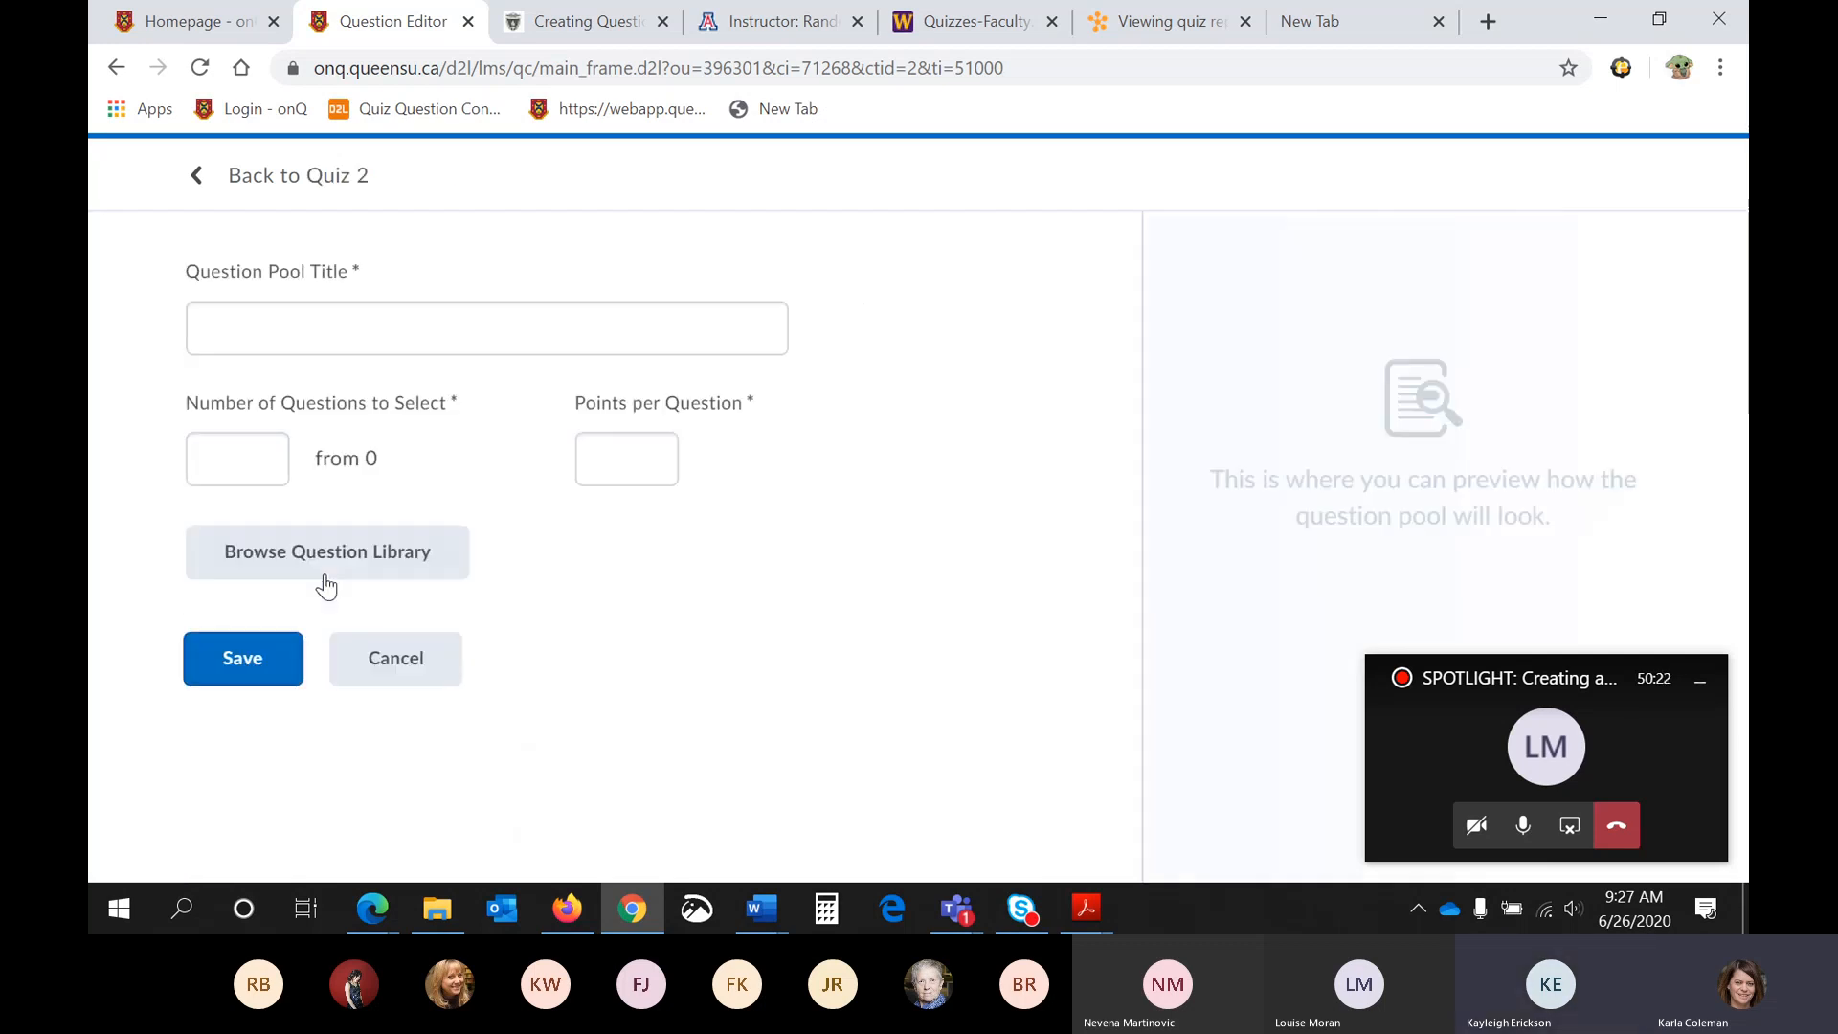
click(317, 297)
text(Part B)
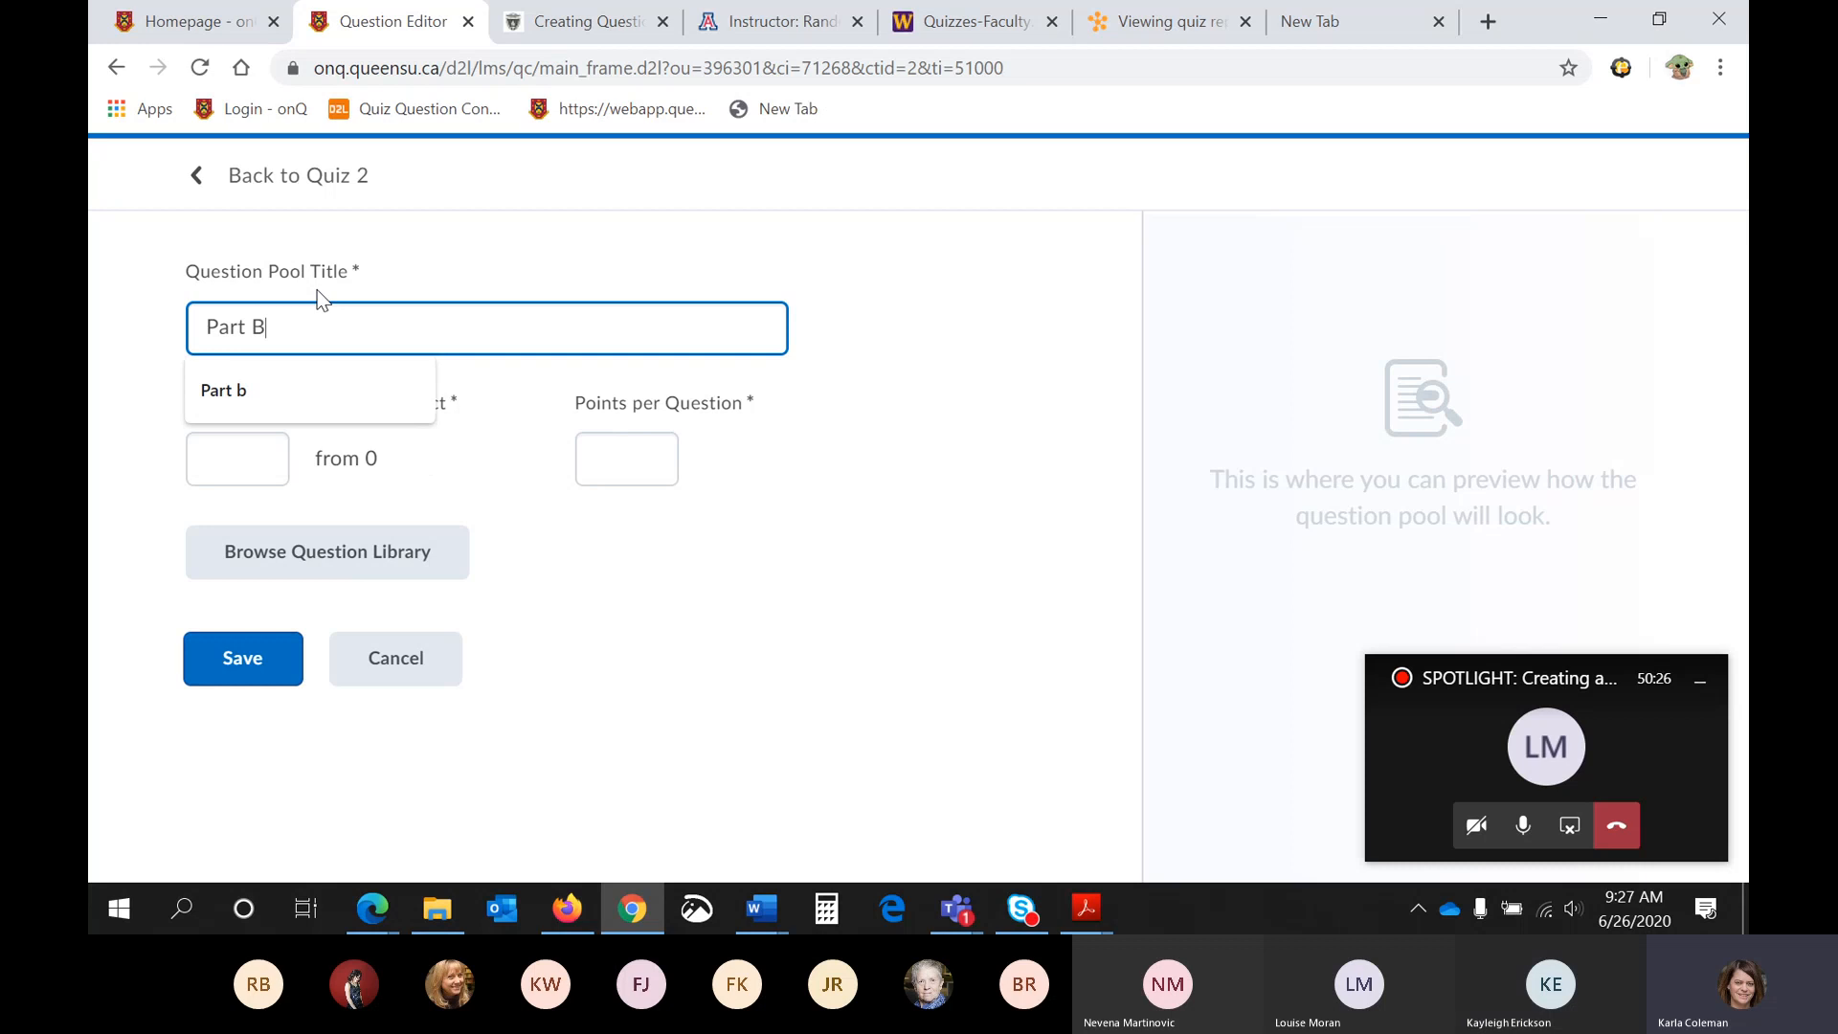
click(226, 453)
text(3)
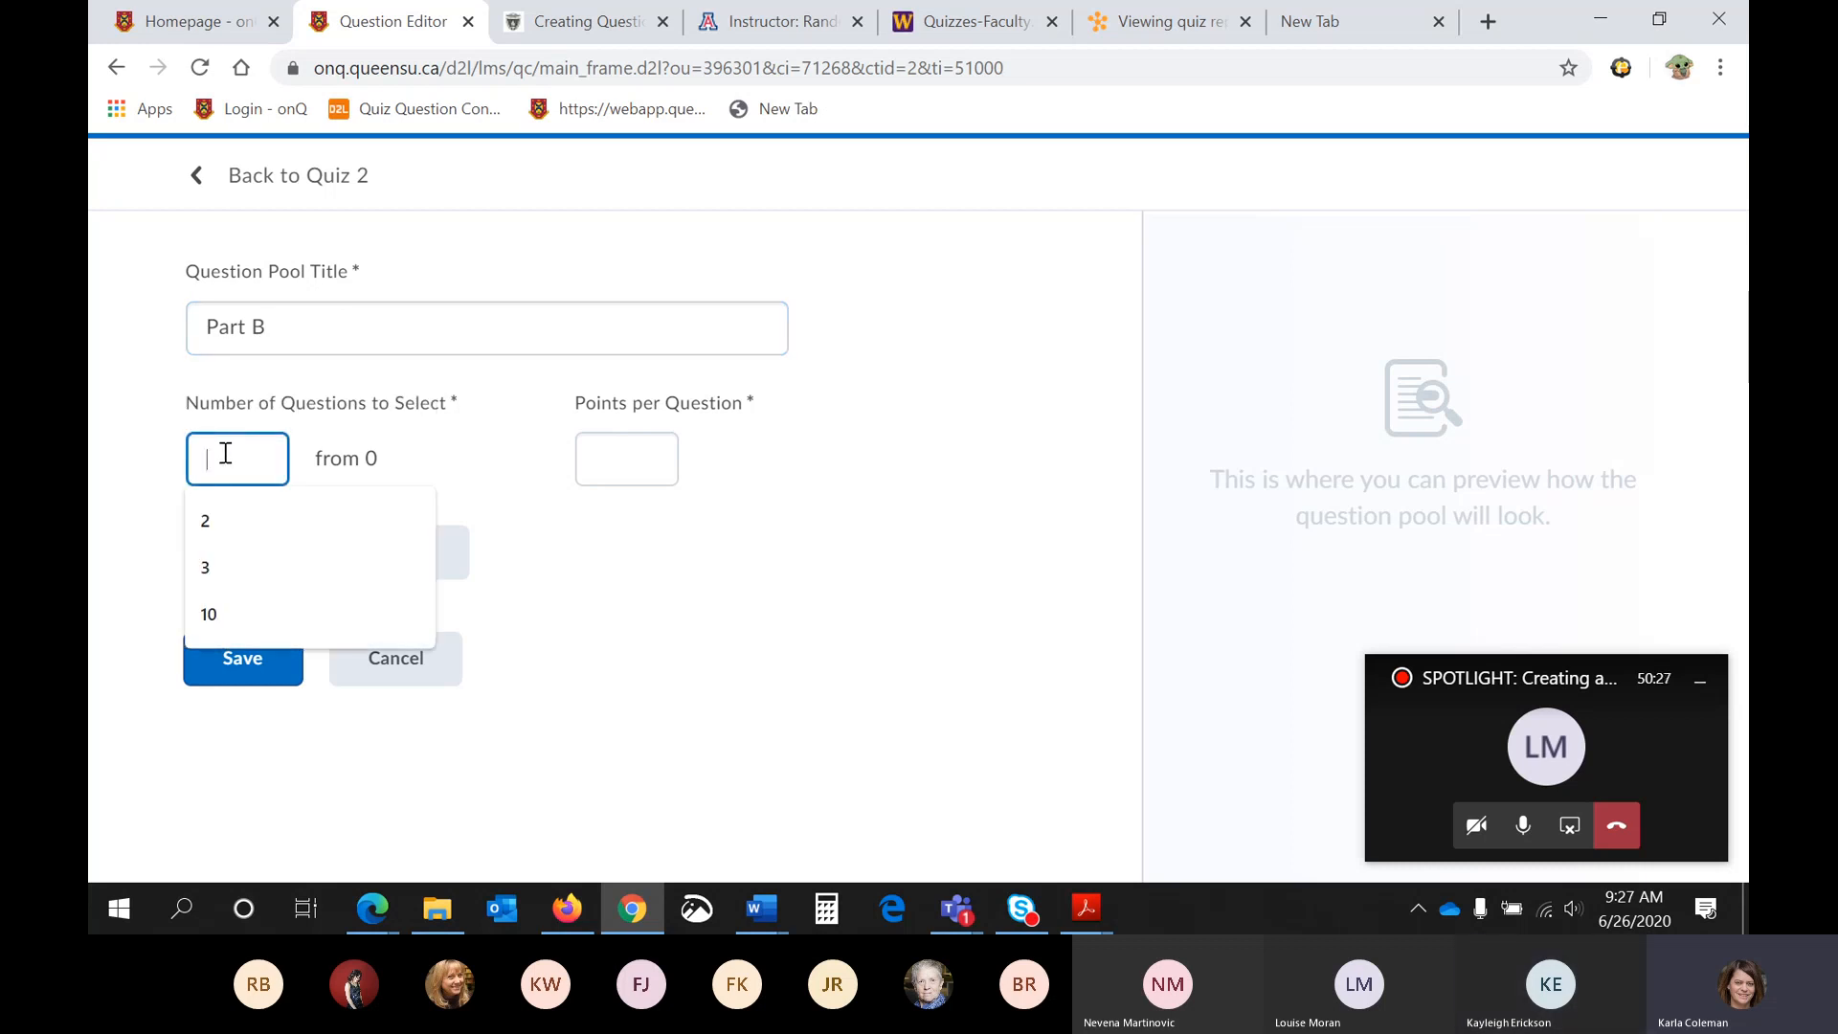
- Add the six consecutive library questions from "Earth is the second planet from the sun" through "Mercury, Venus, Mars and Earth are all" to the Part B pool
click(337, 556)
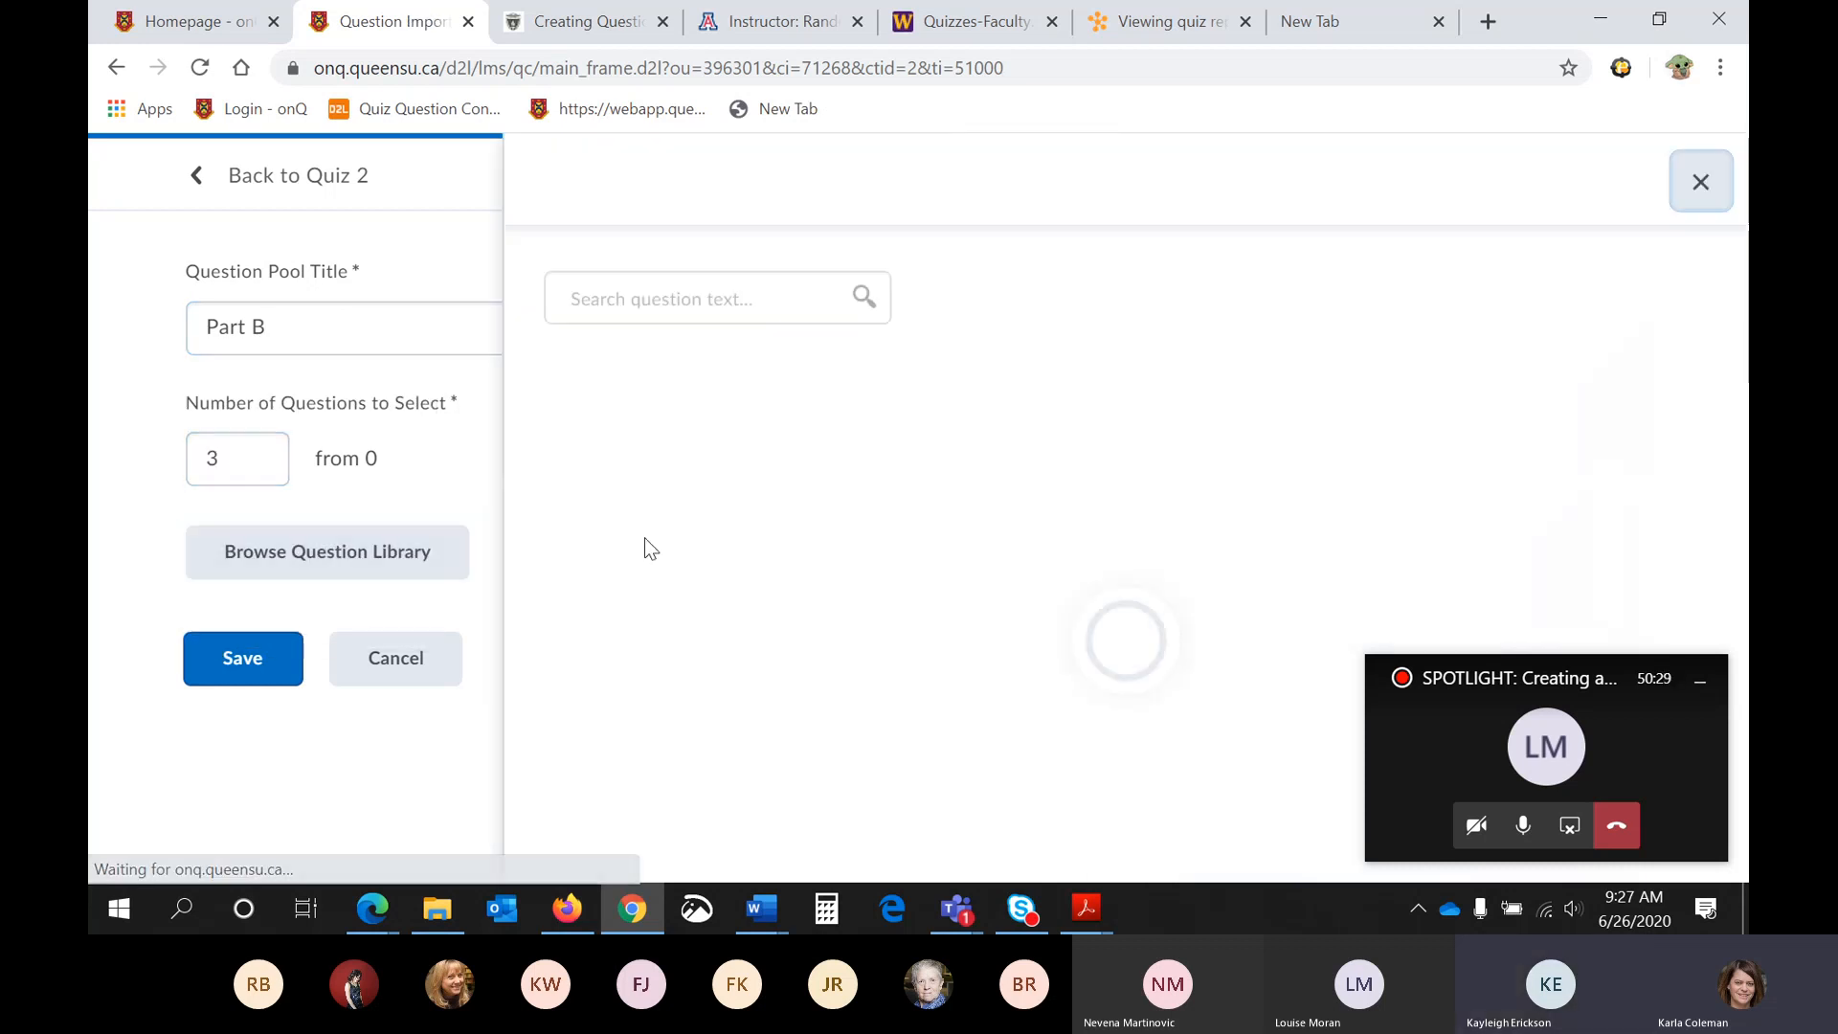
scroll(656, 557, down, 1)
scroll(623, 580, down, 1)
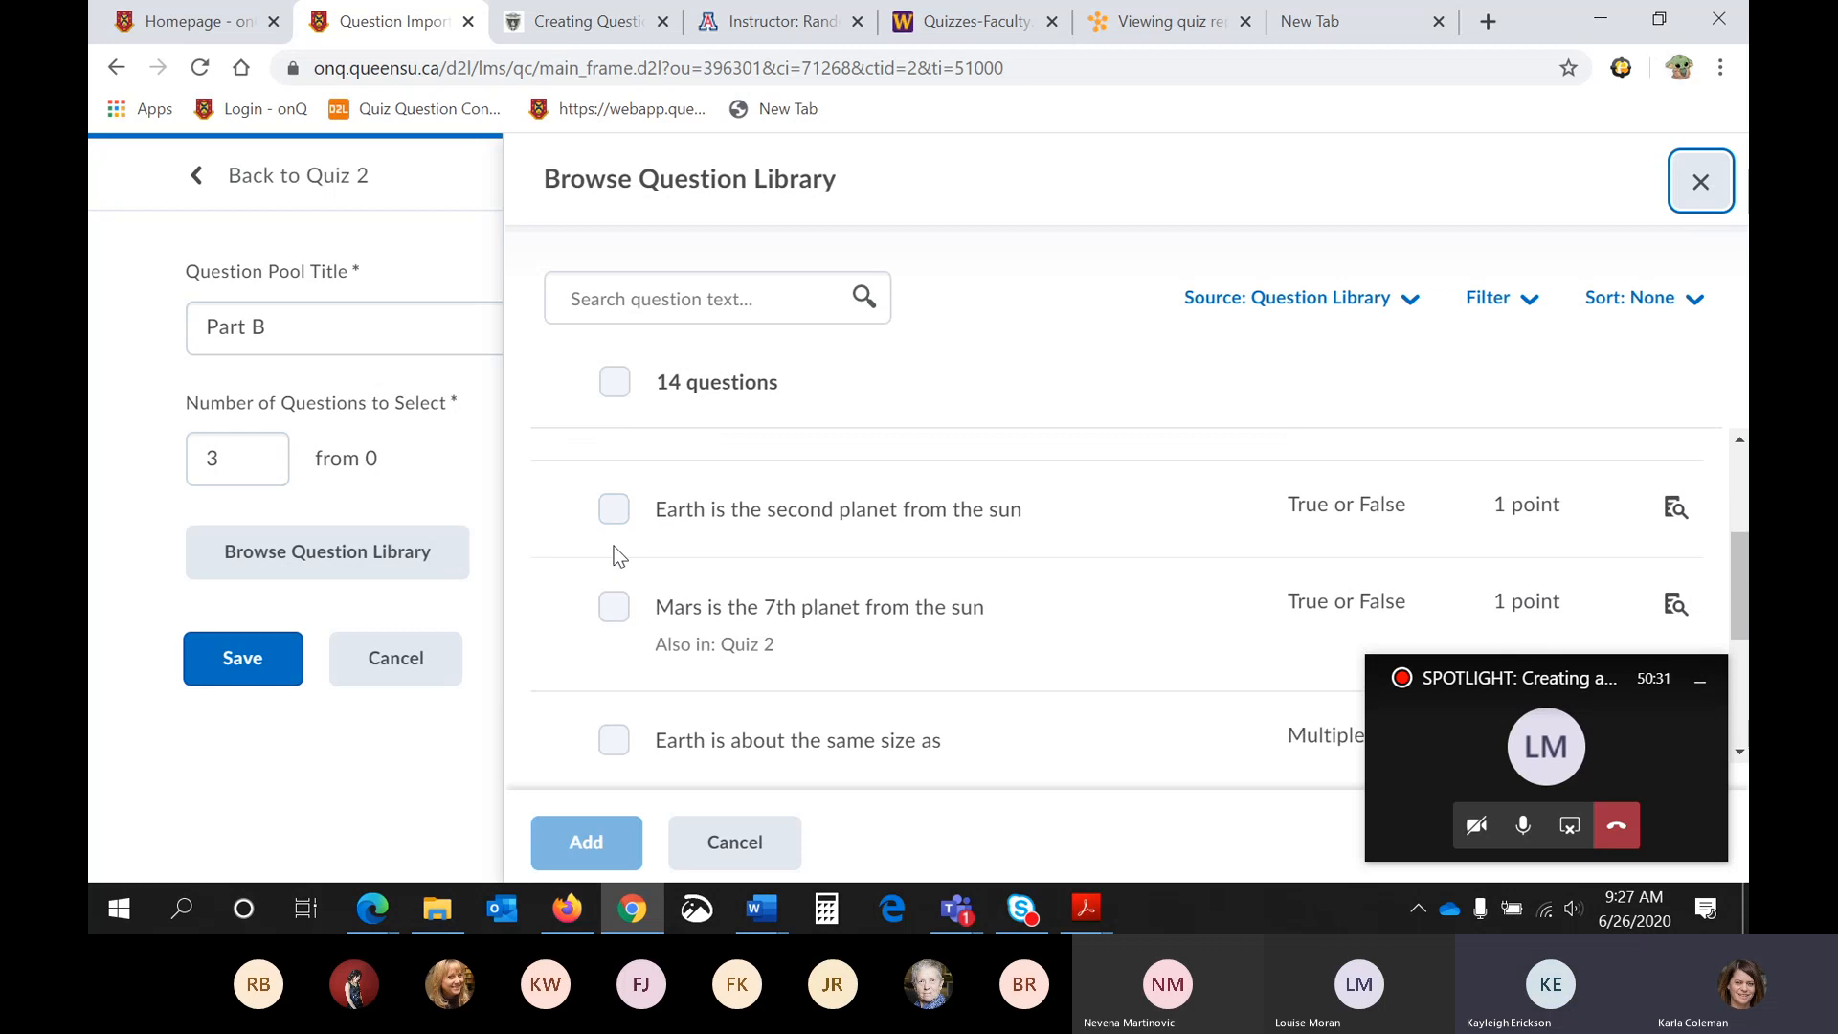
click(614, 505)
click(614, 608)
scroll(619, 604, down, 1)
click(613, 610)
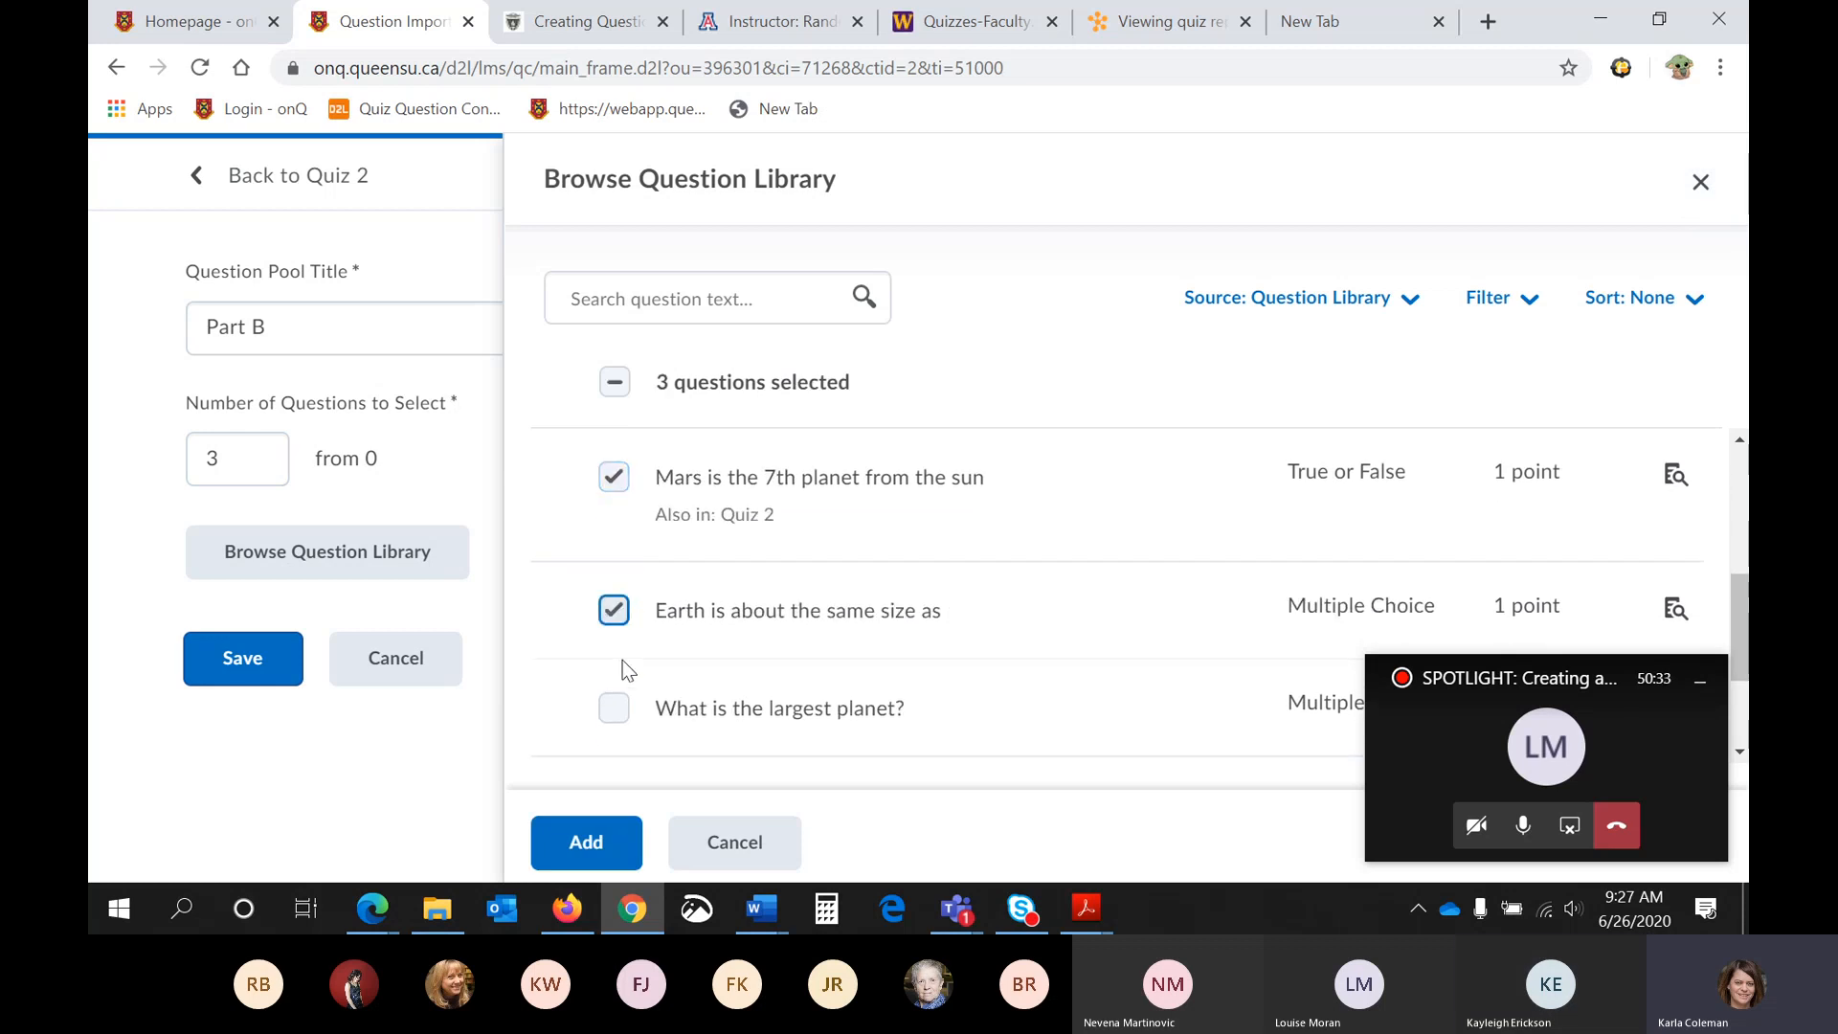
click(614, 708)
scroll(614, 671, down, 2)
click(614, 618)
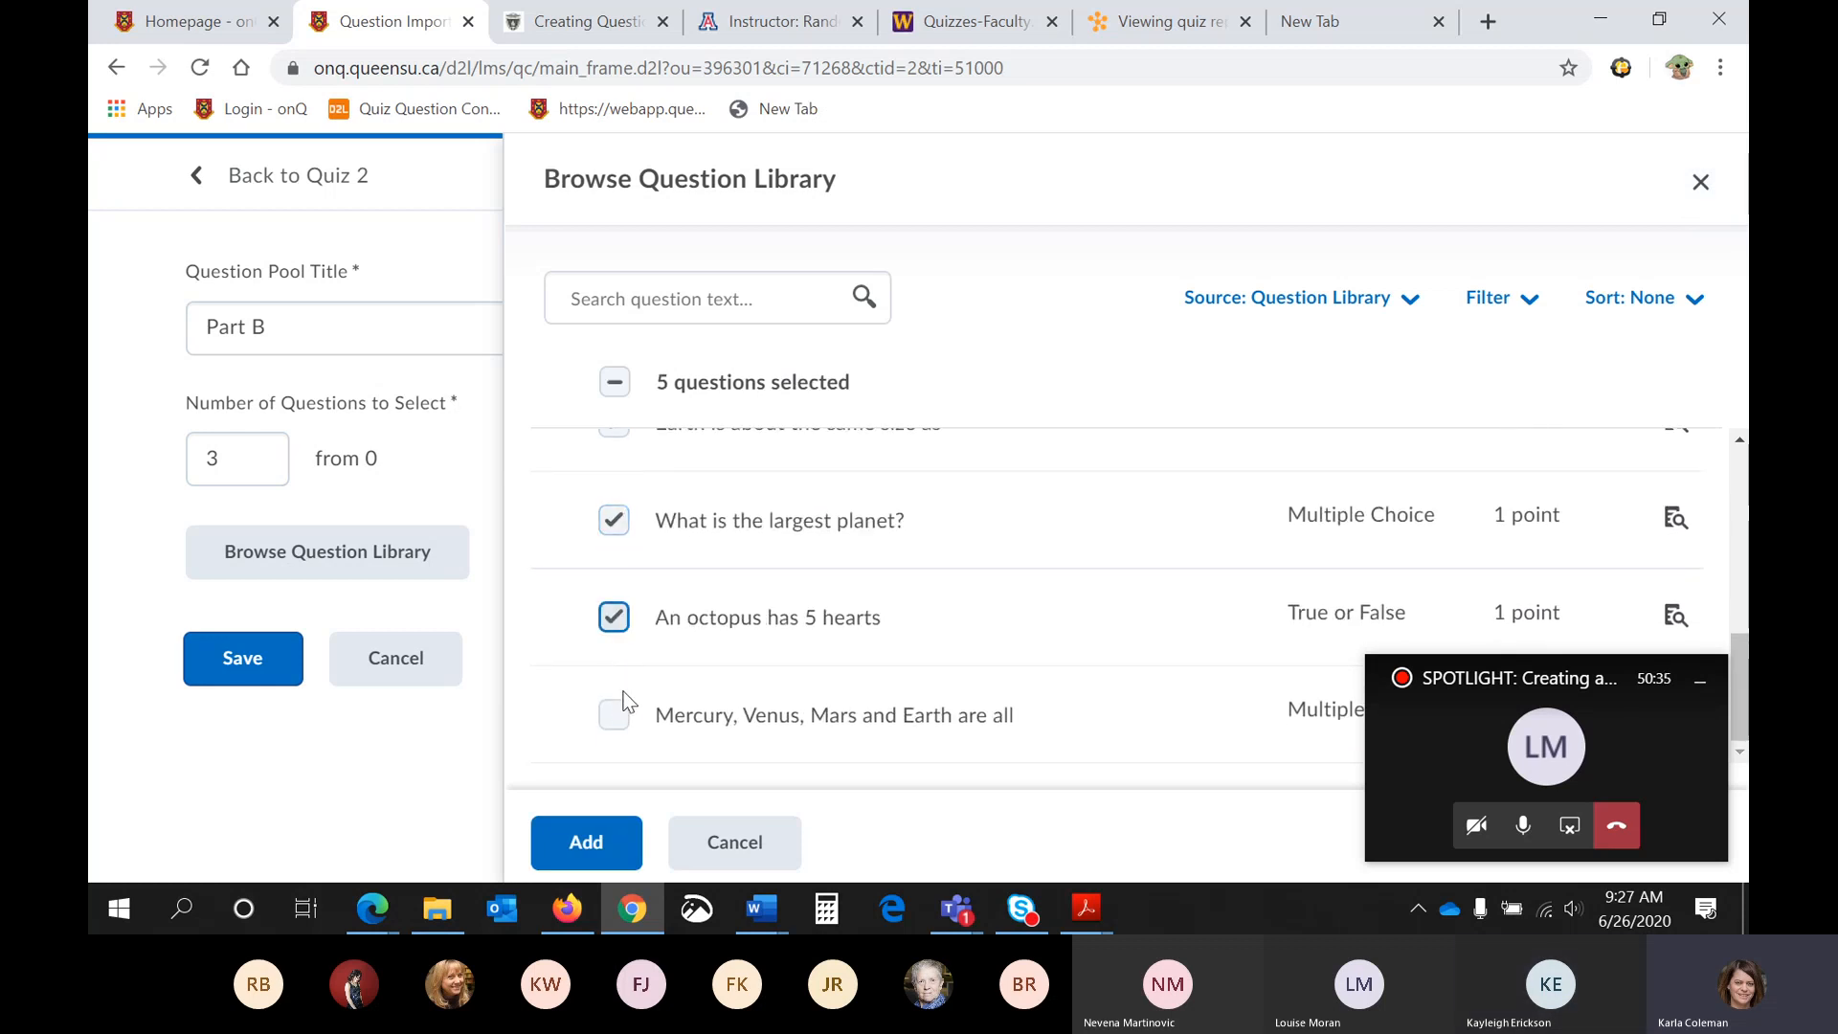
click(614, 714)
click(567, 846)
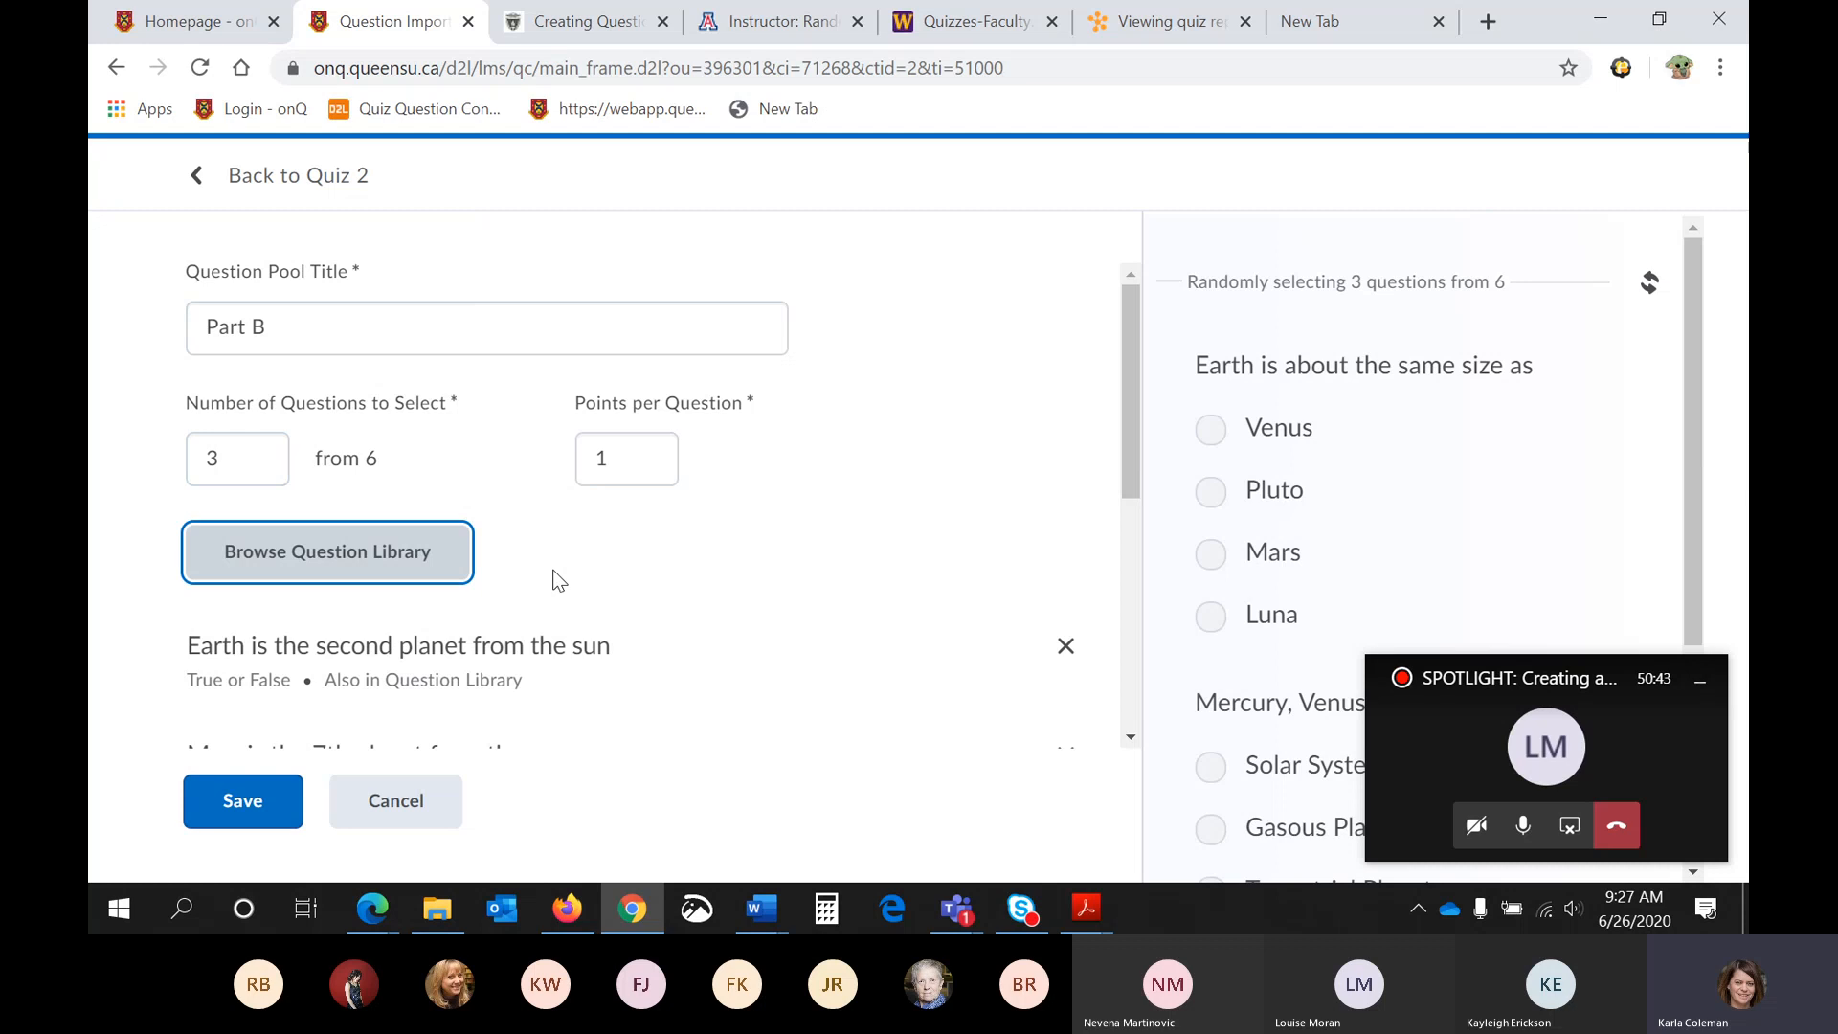
- Check the questions added to the Part B pool and save the pool
scroll(570, 565, down, 1)
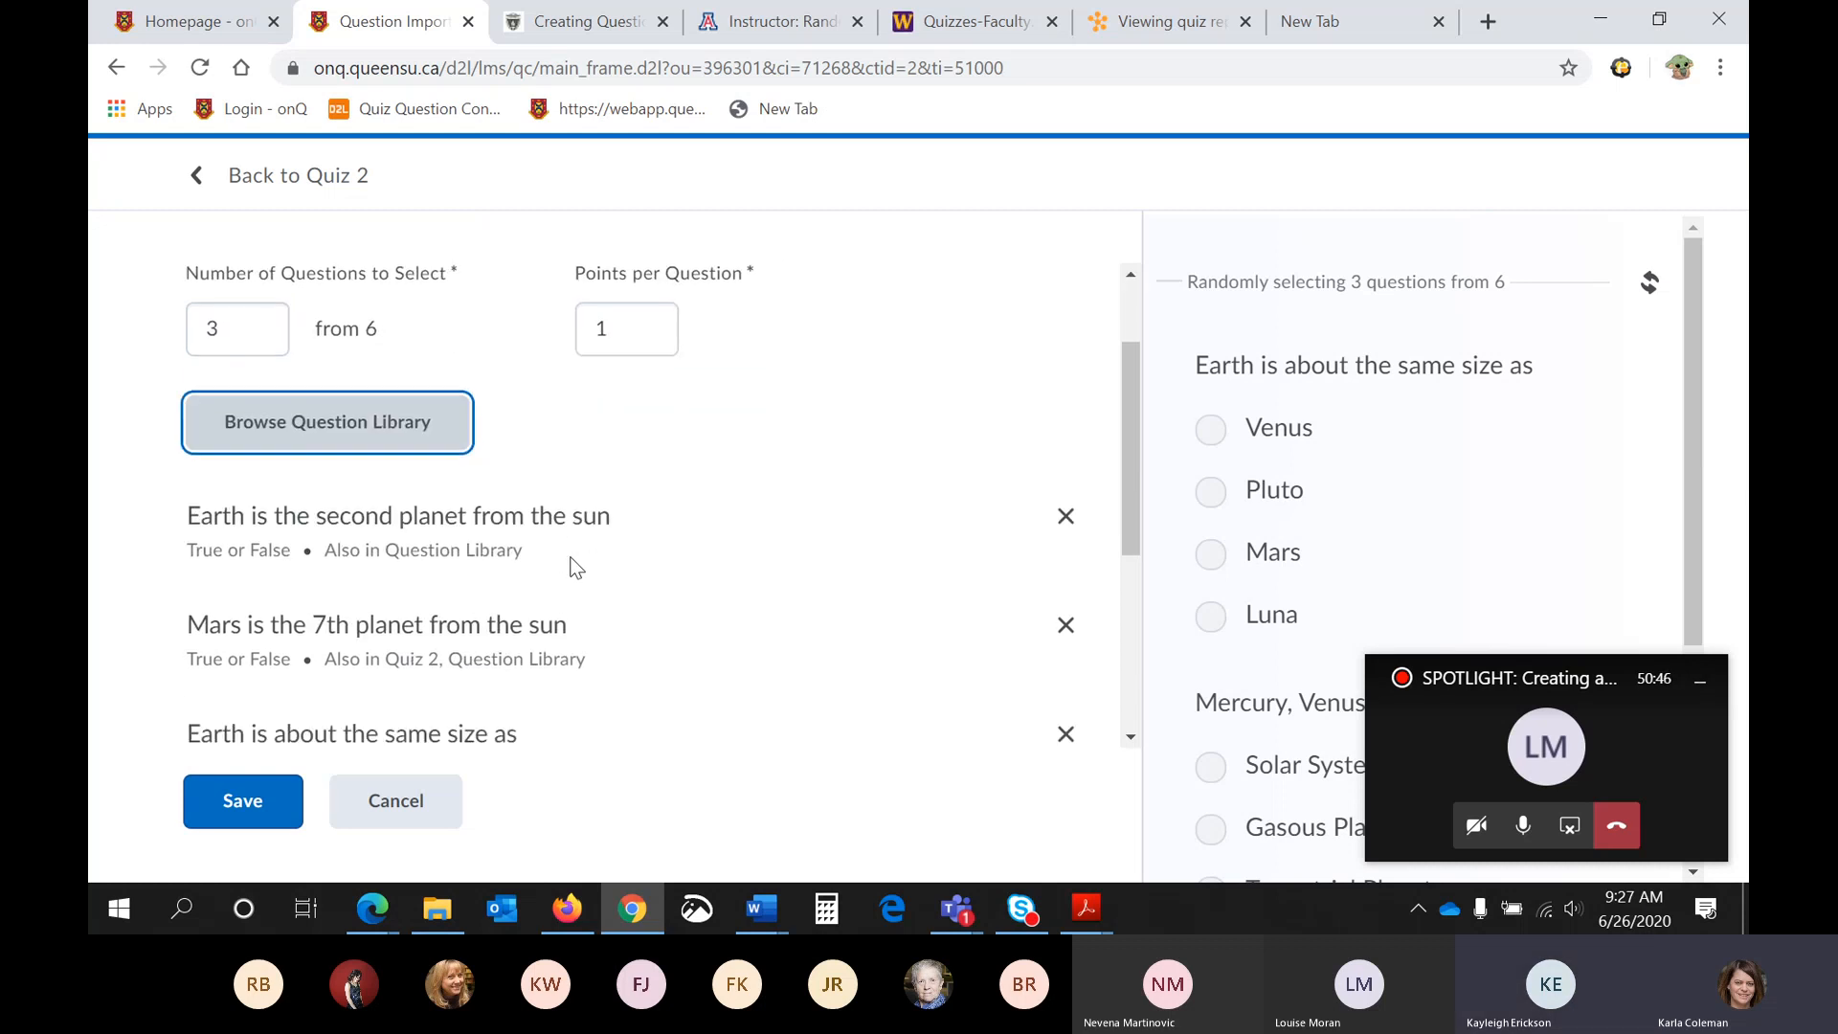
scroll(574, 566, down, 3)
click(272, 812)
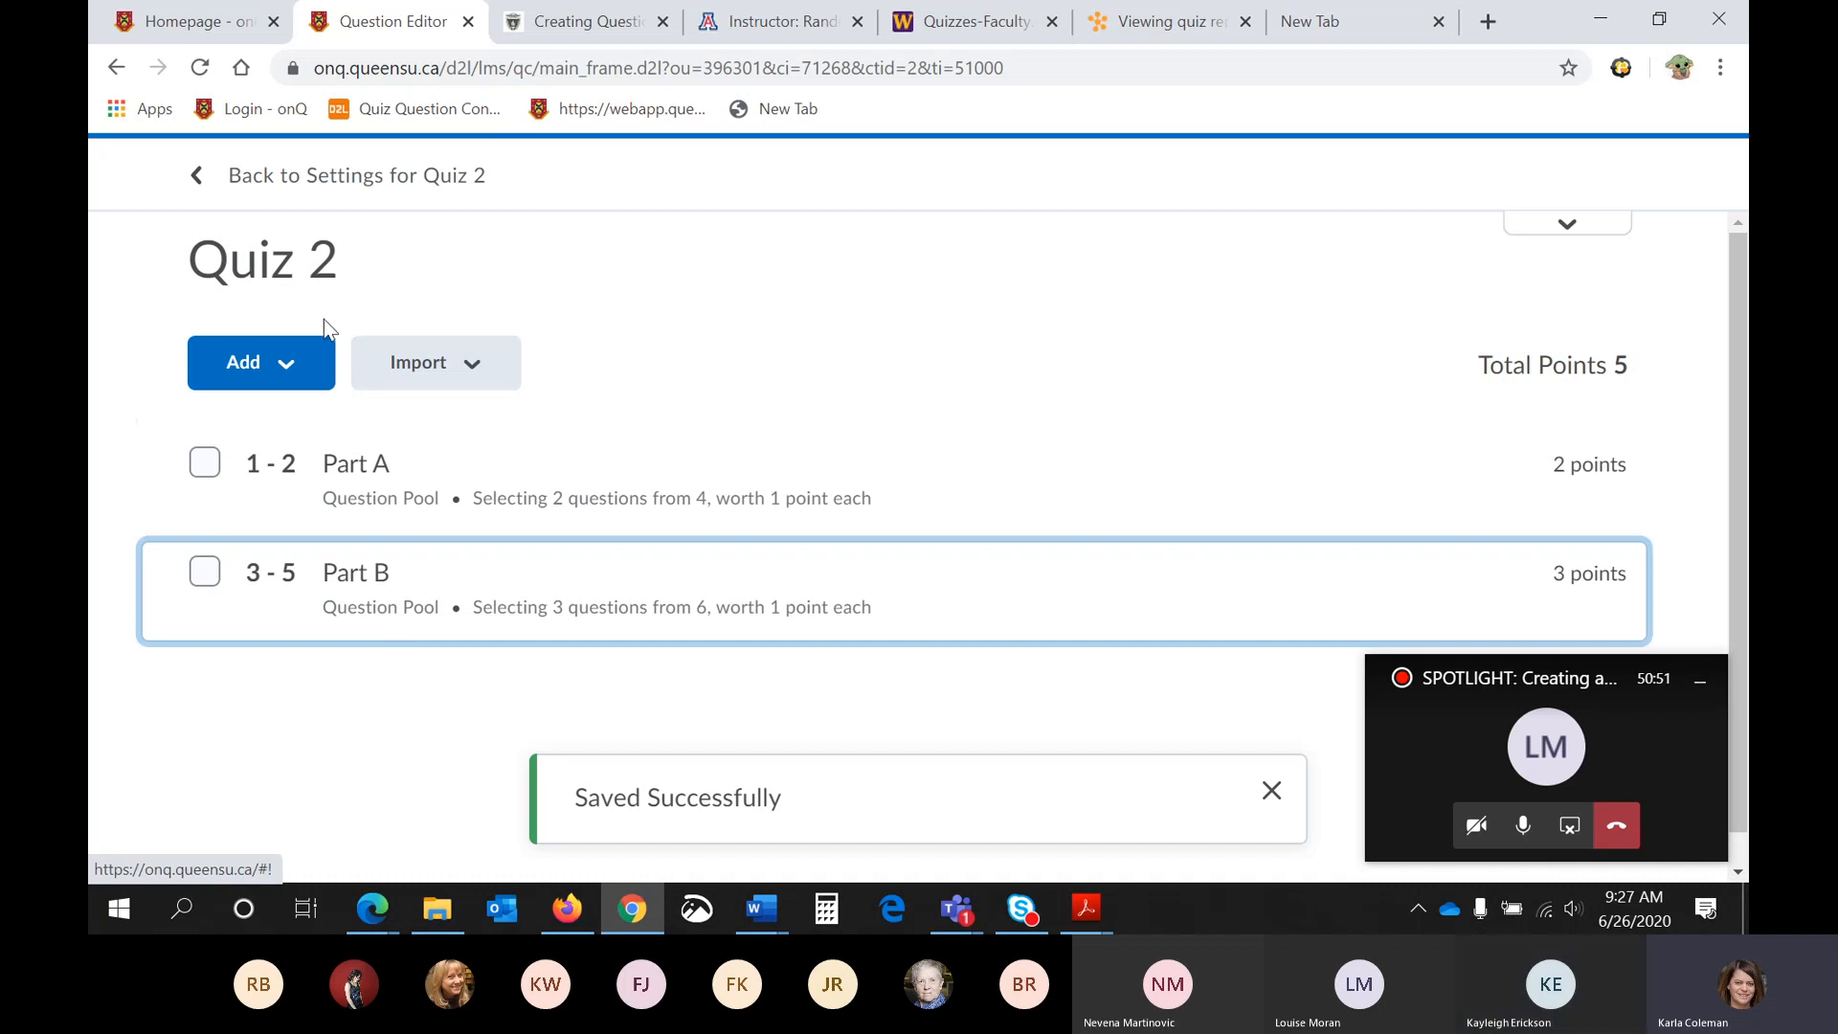
- Return to Quiz 2's settings to check its question pools, and save and close the quiz
click(361, 182)
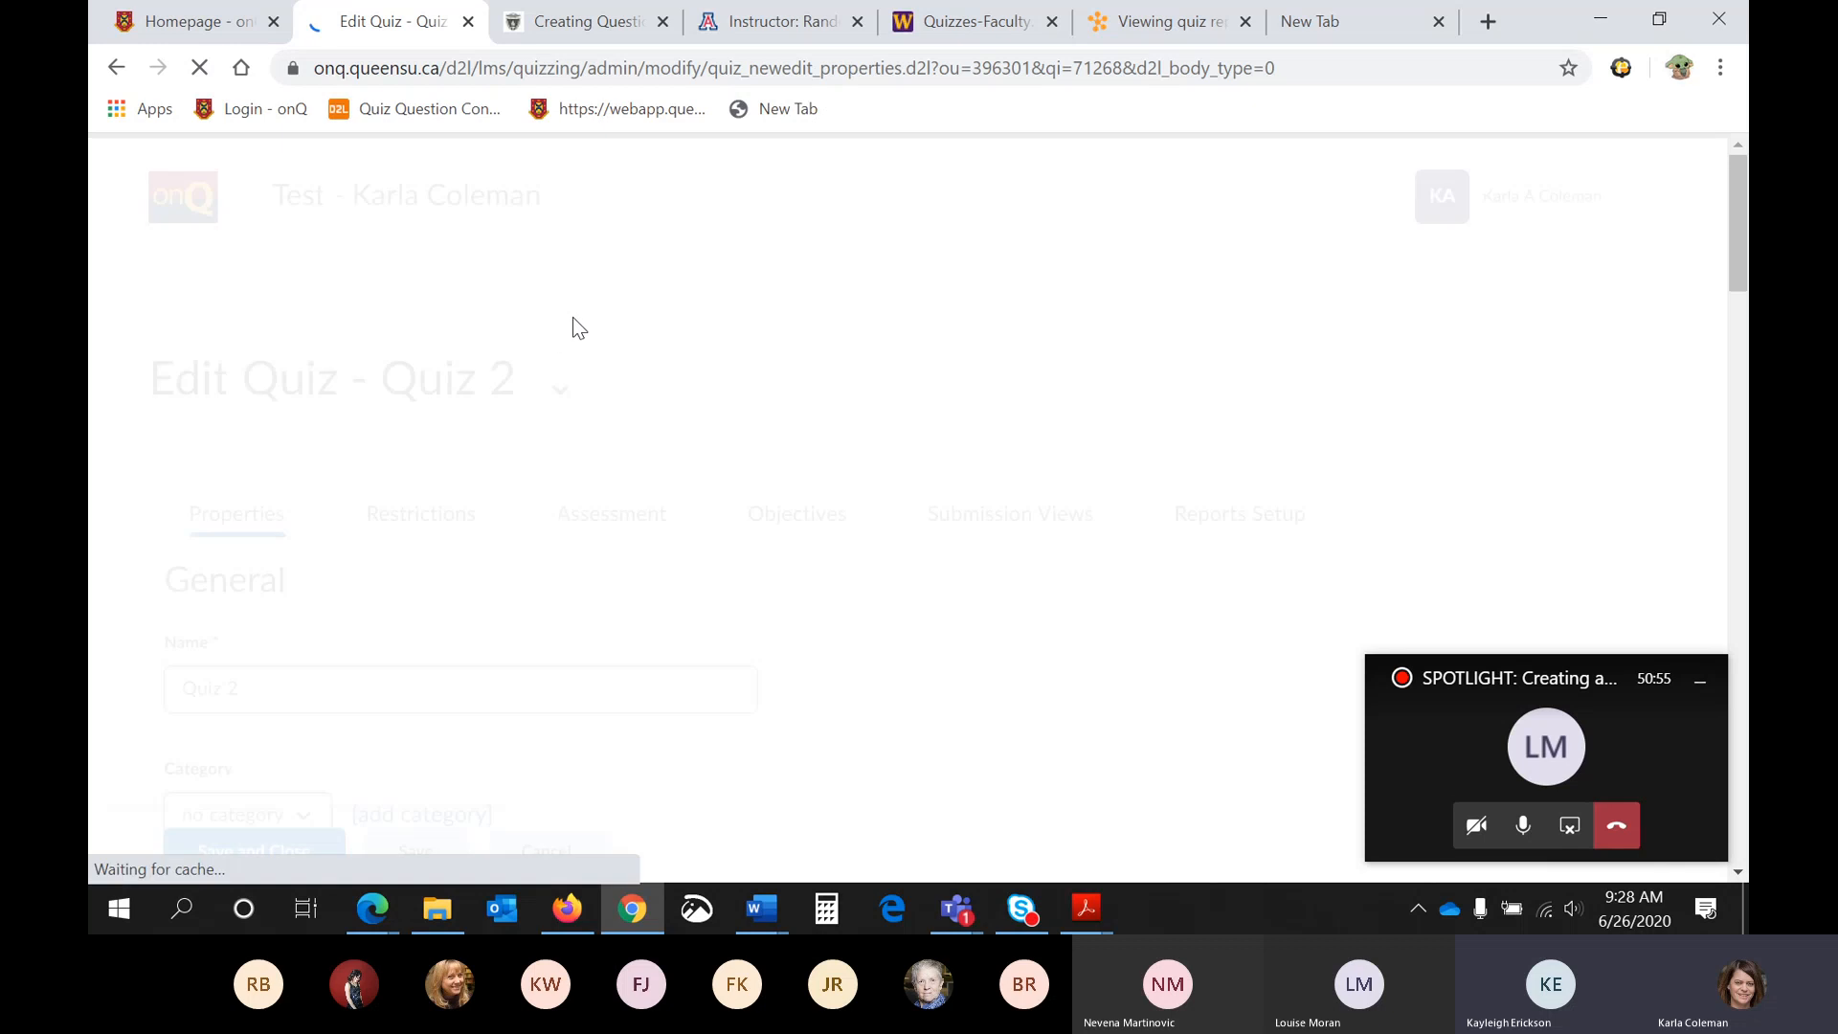
scroll(572, 318, down, 7)
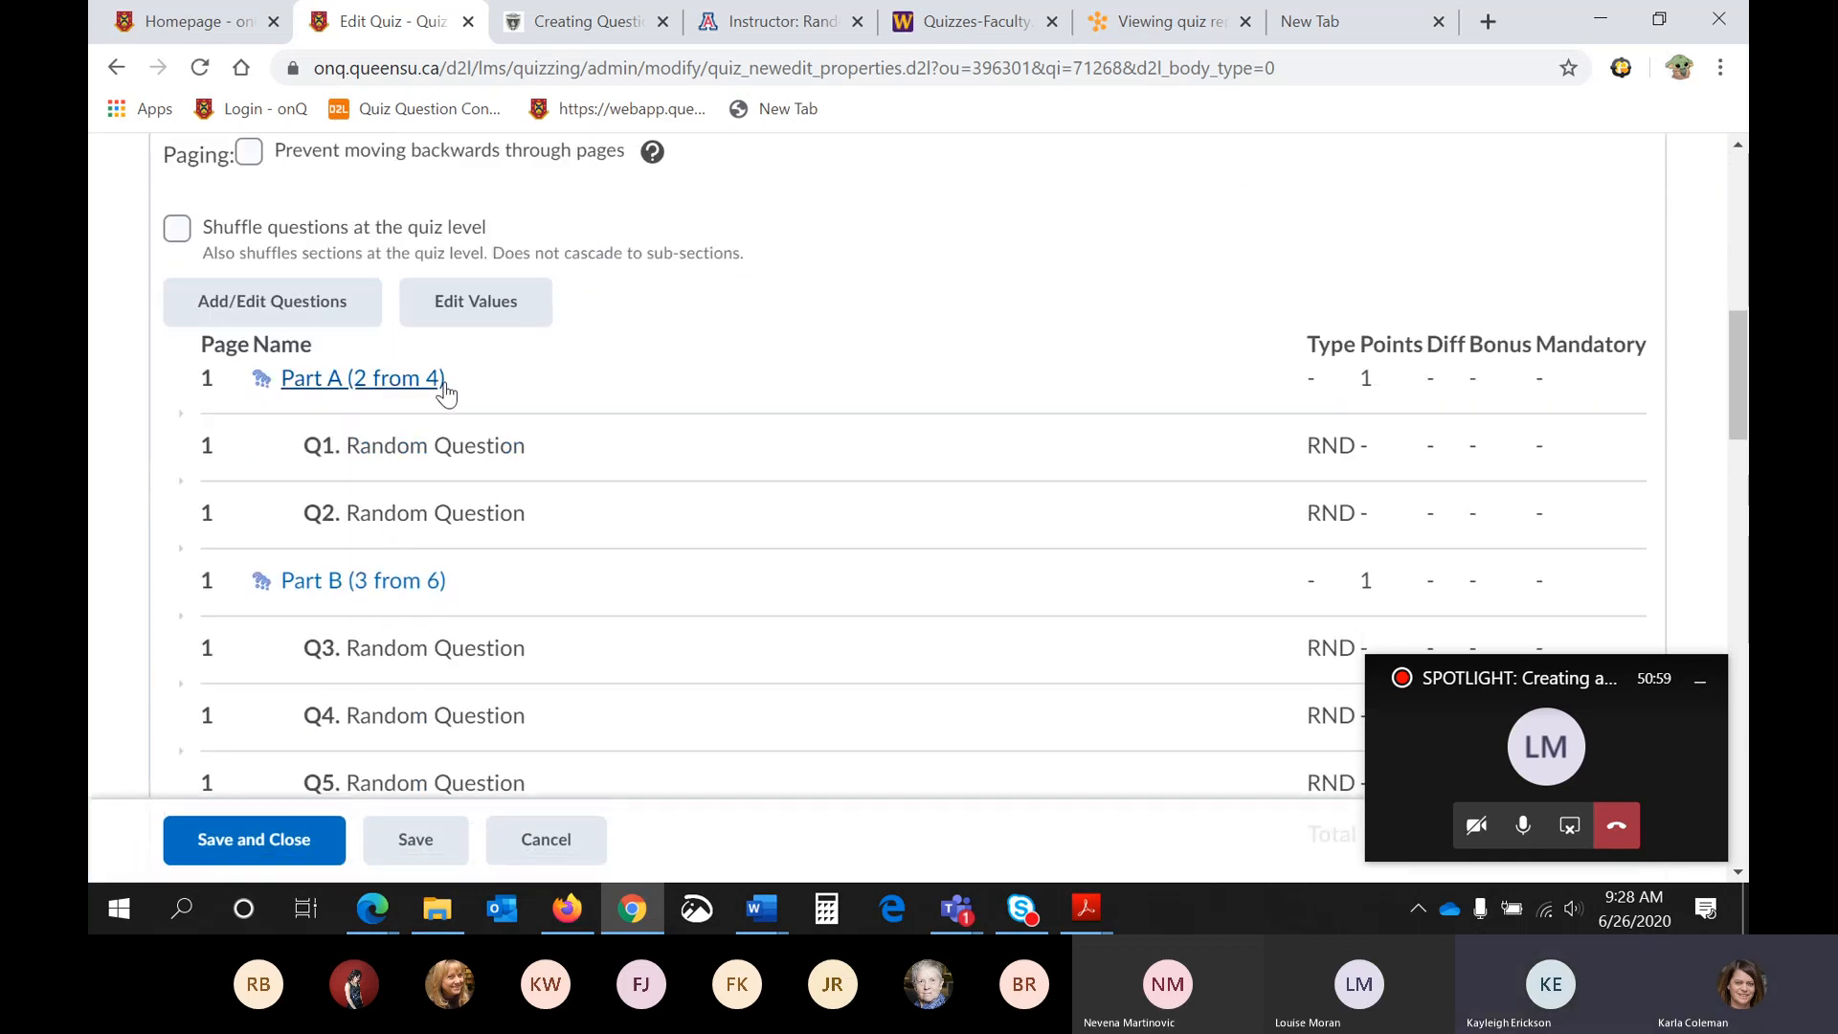
scroll(445, 387, down, 1)
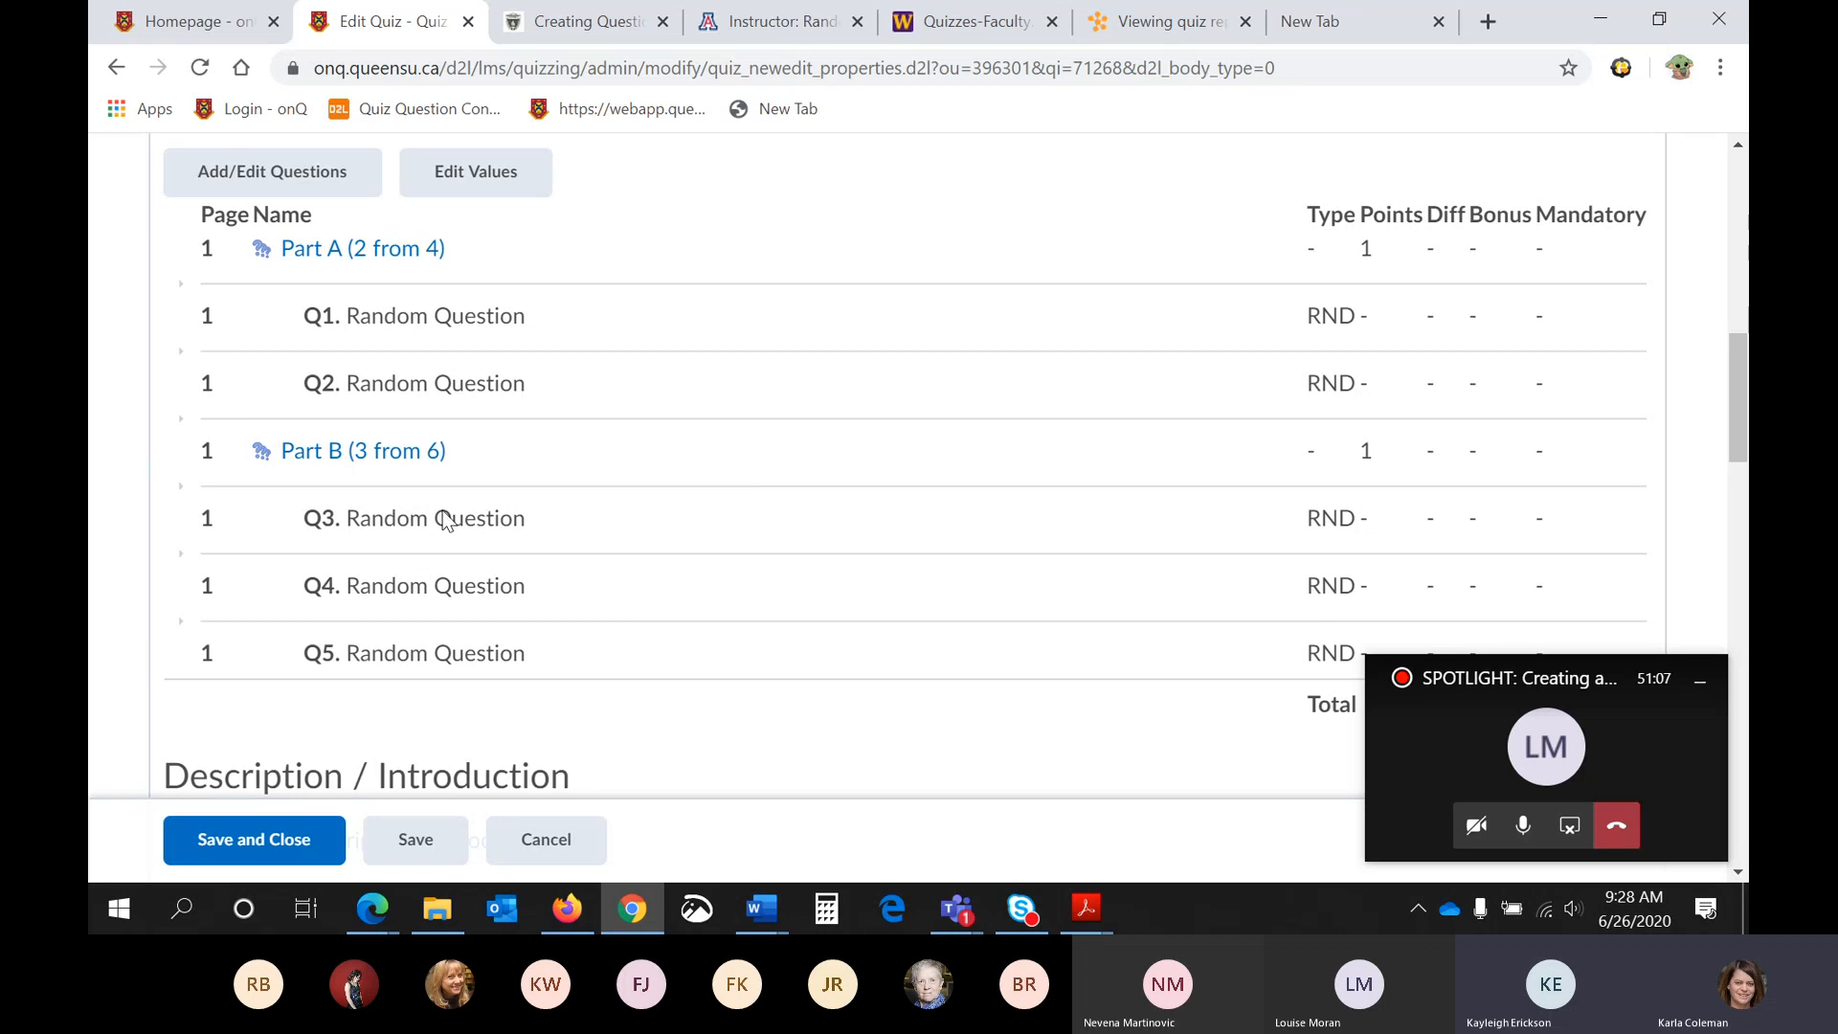
scroll(445, 526, down, 1)
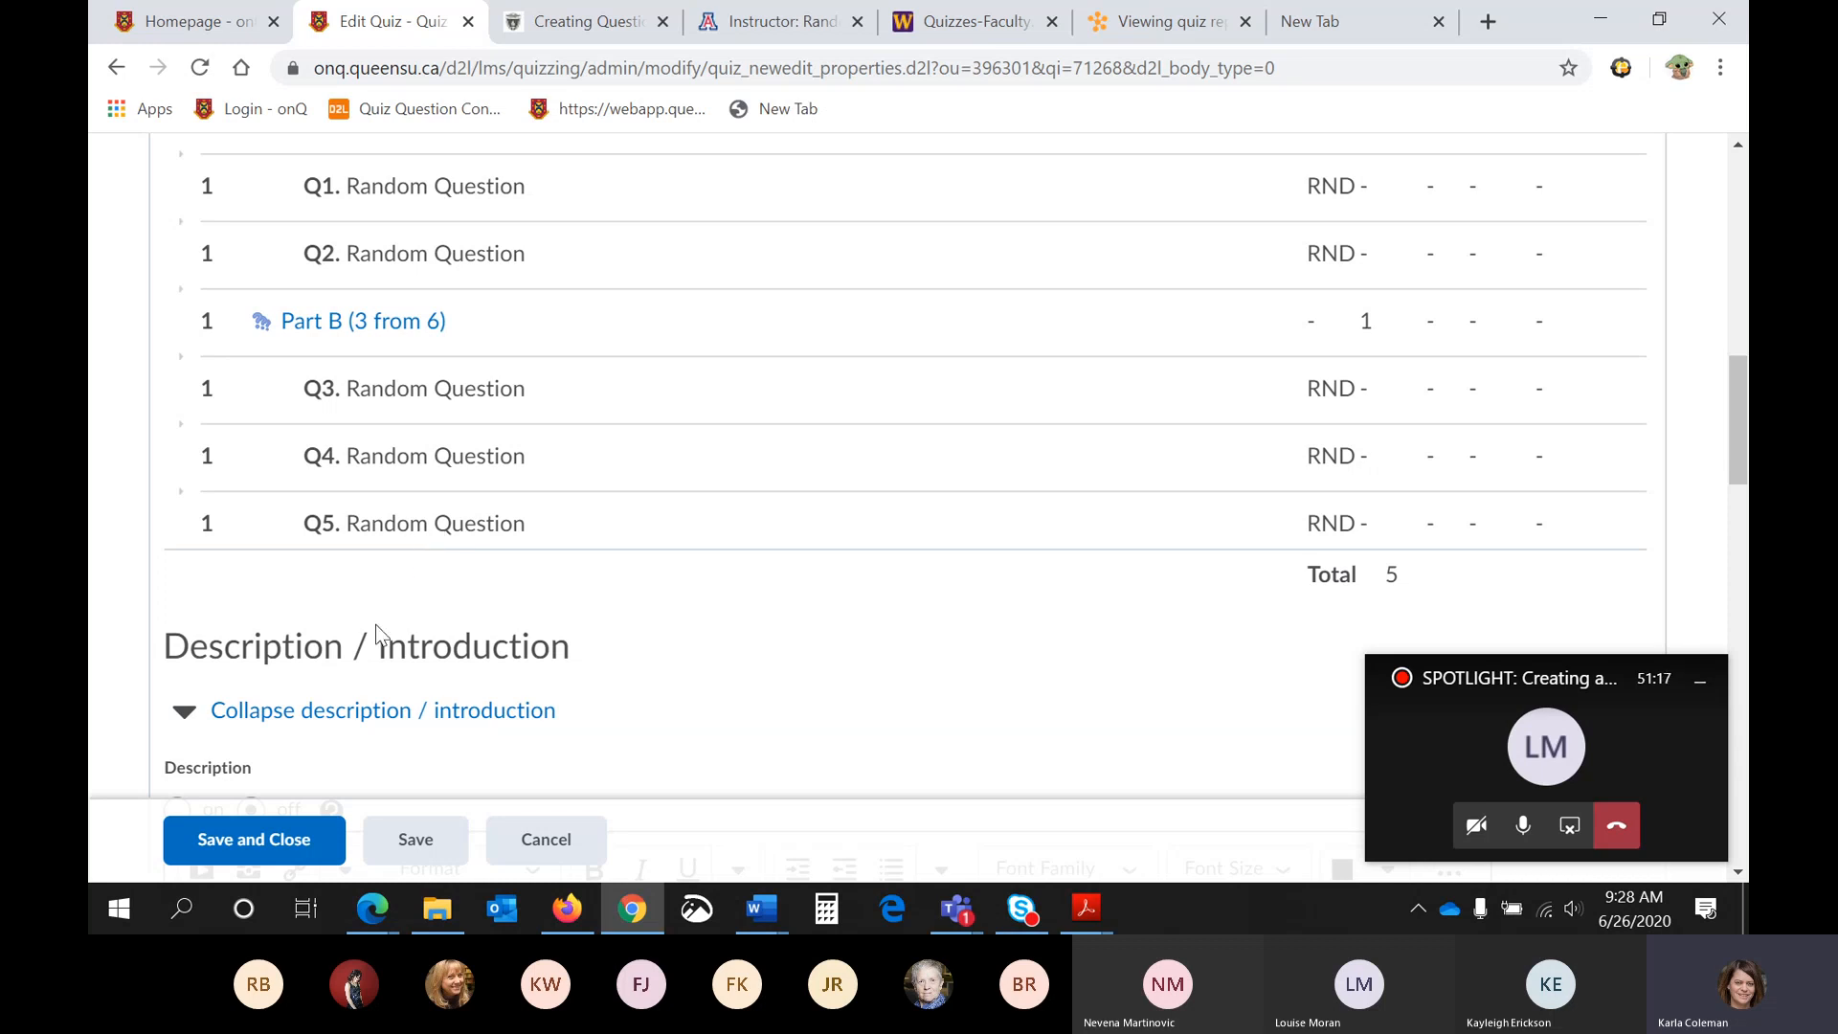
click(278, 840)
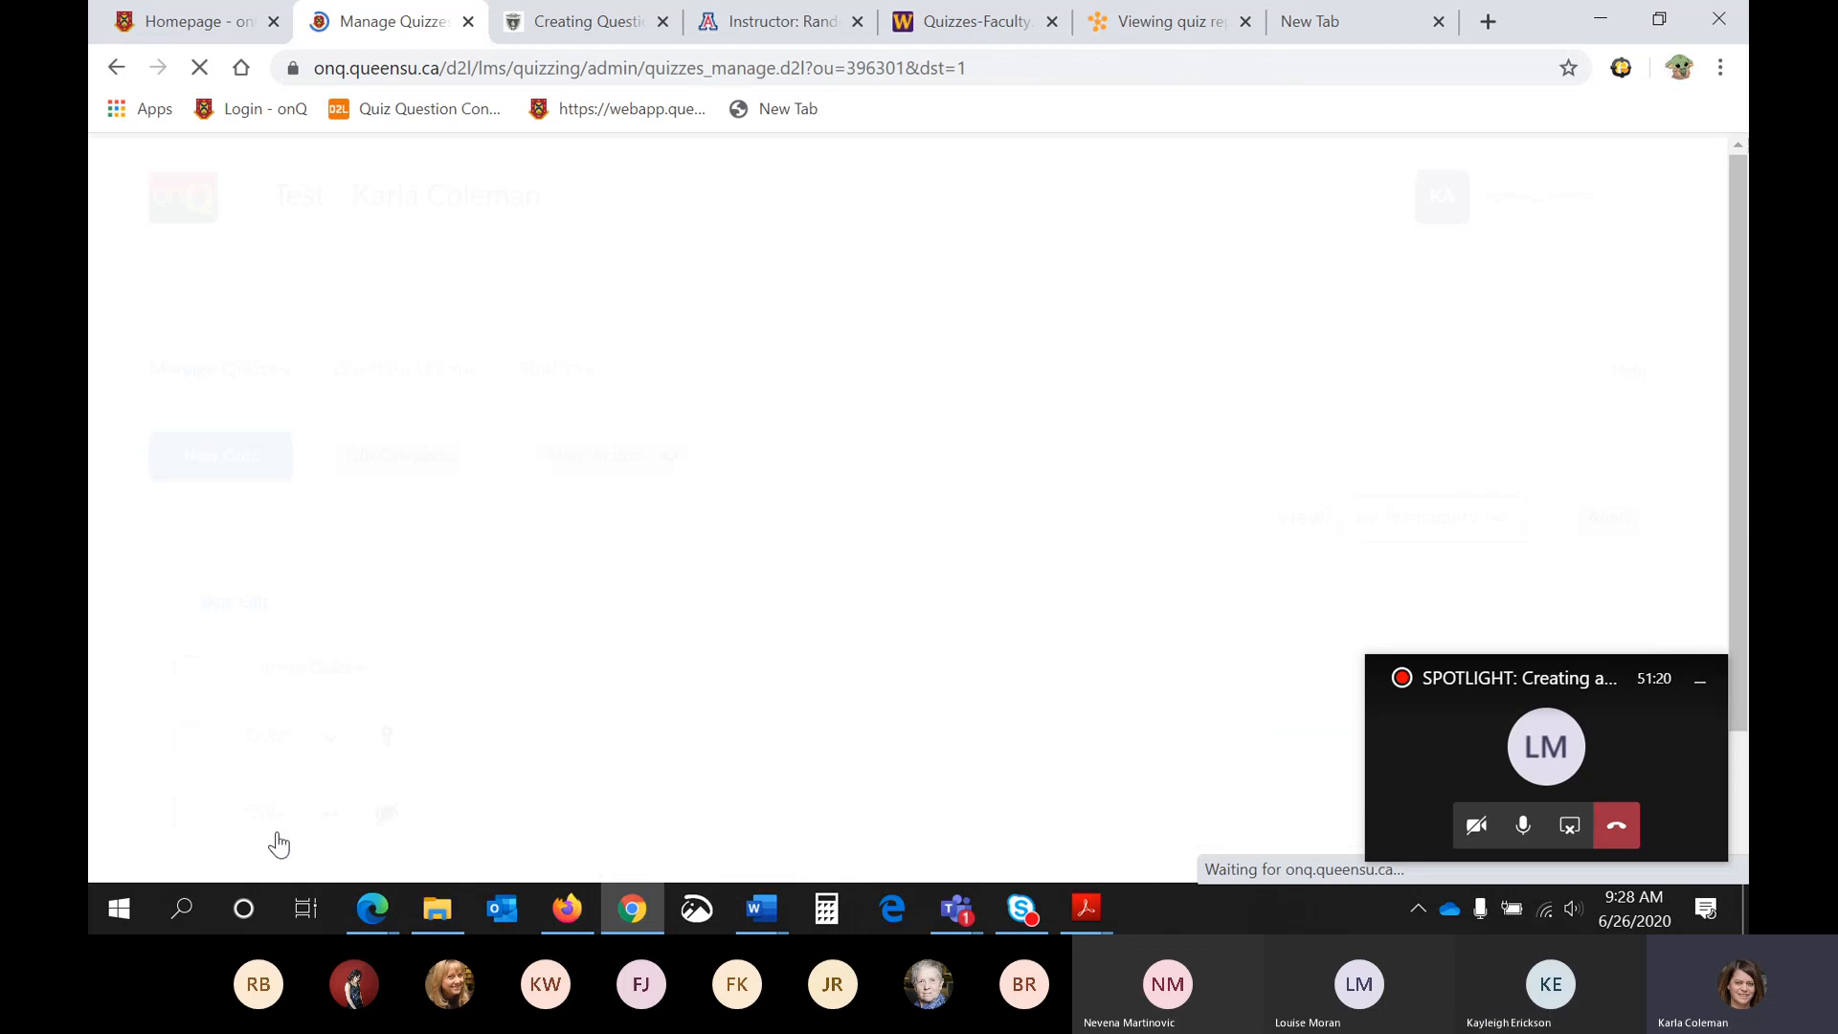
scroll(743, 546, down, 2)
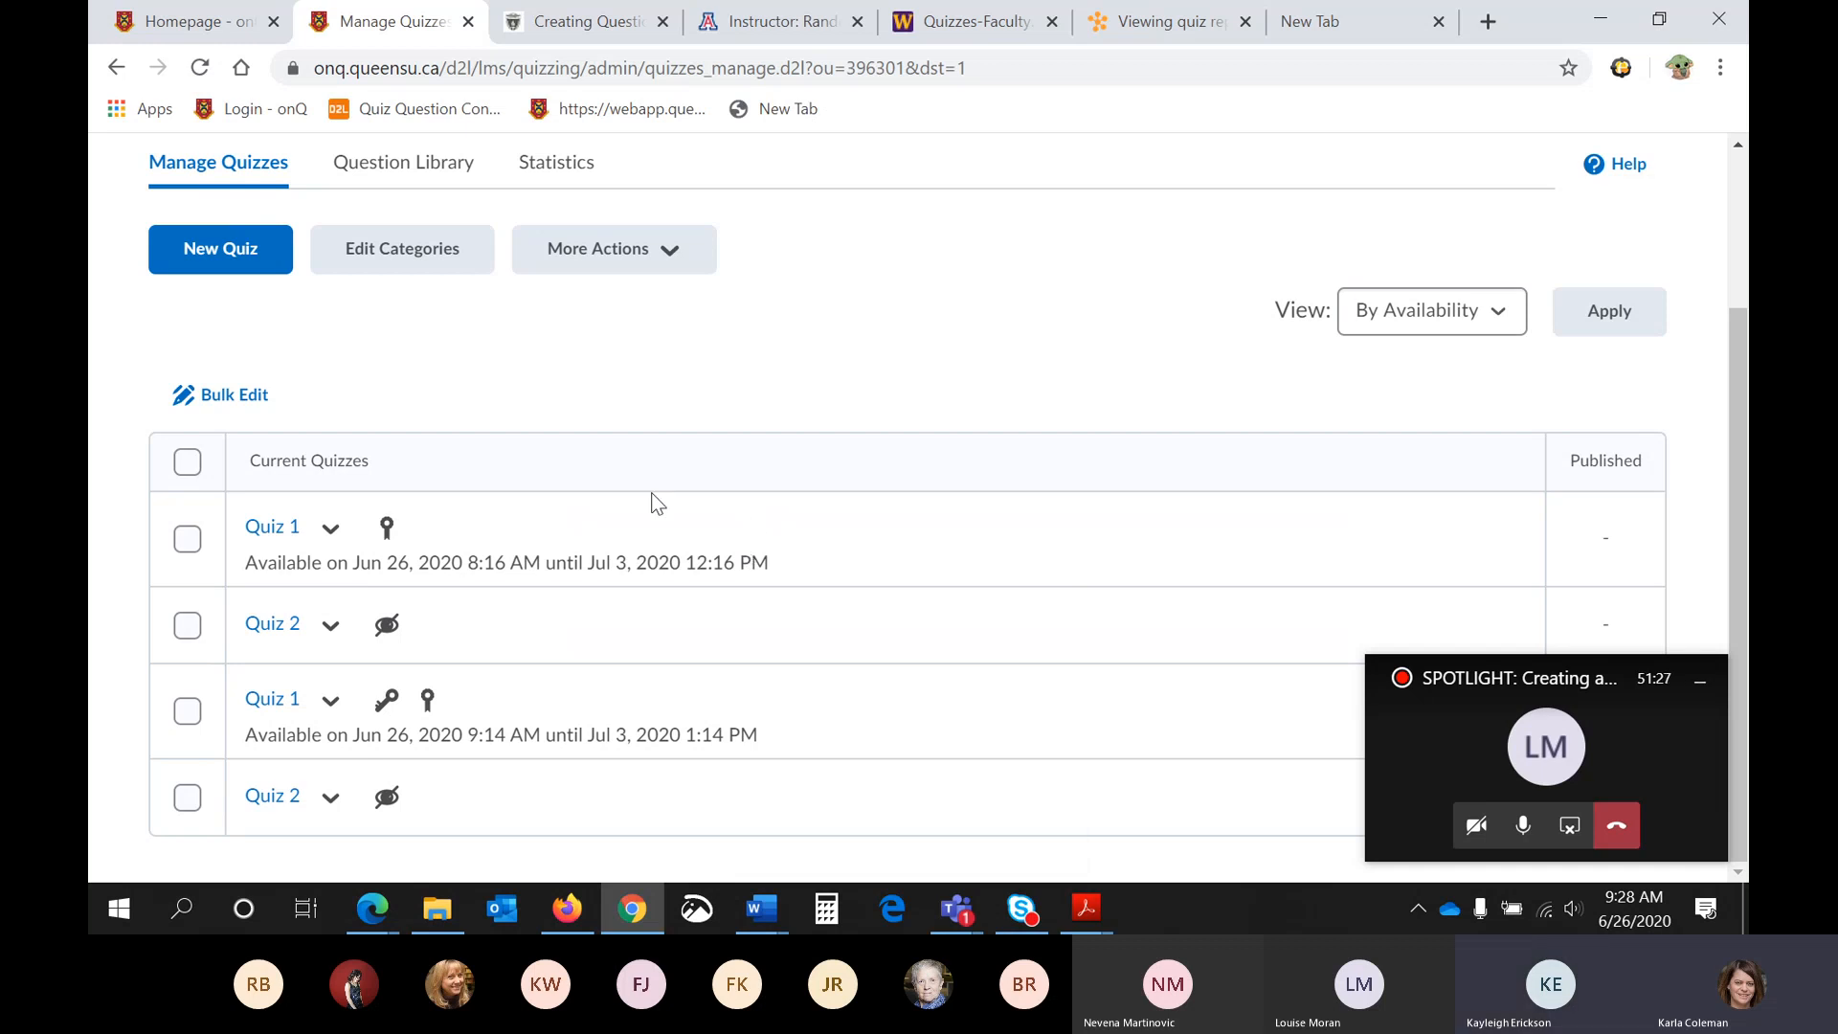
- Search the web for "onq support" in the empty browser tab and open the For Instructors page of onQ Support
click(1295, 26)
click(773, 541)
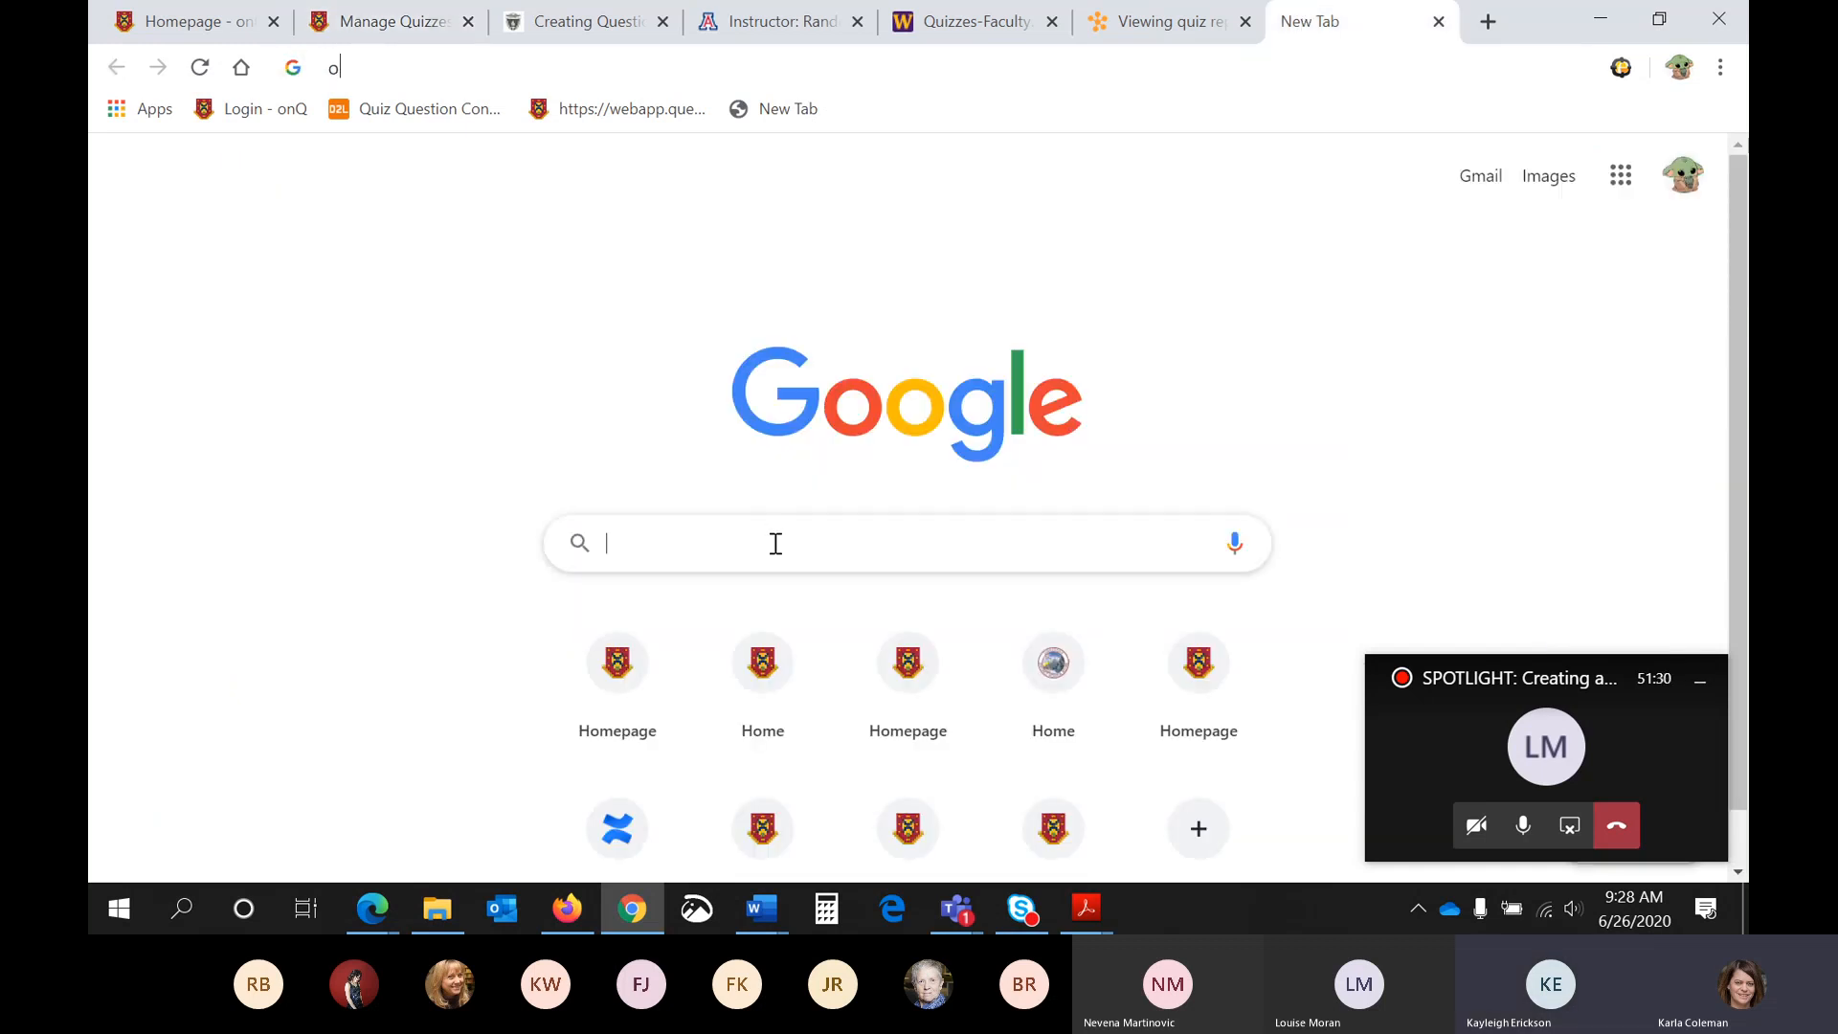
text(onq support)
key(Return)
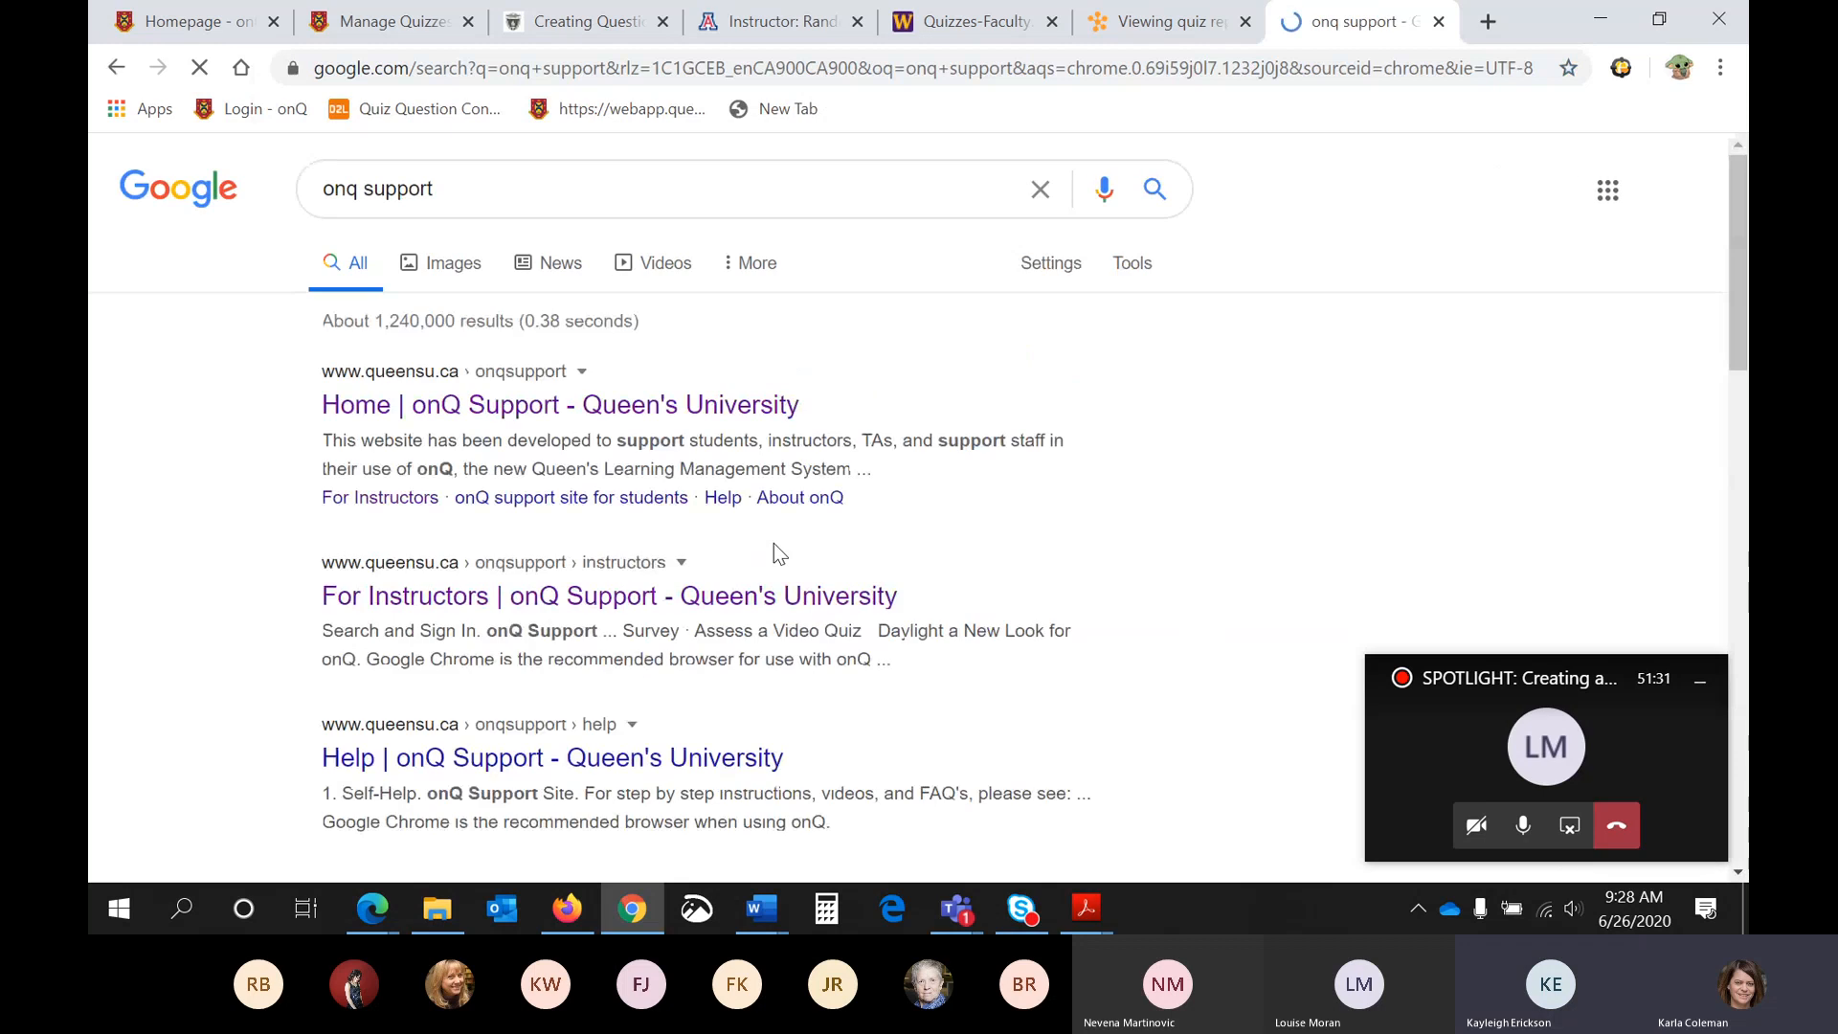
click(543, 598)
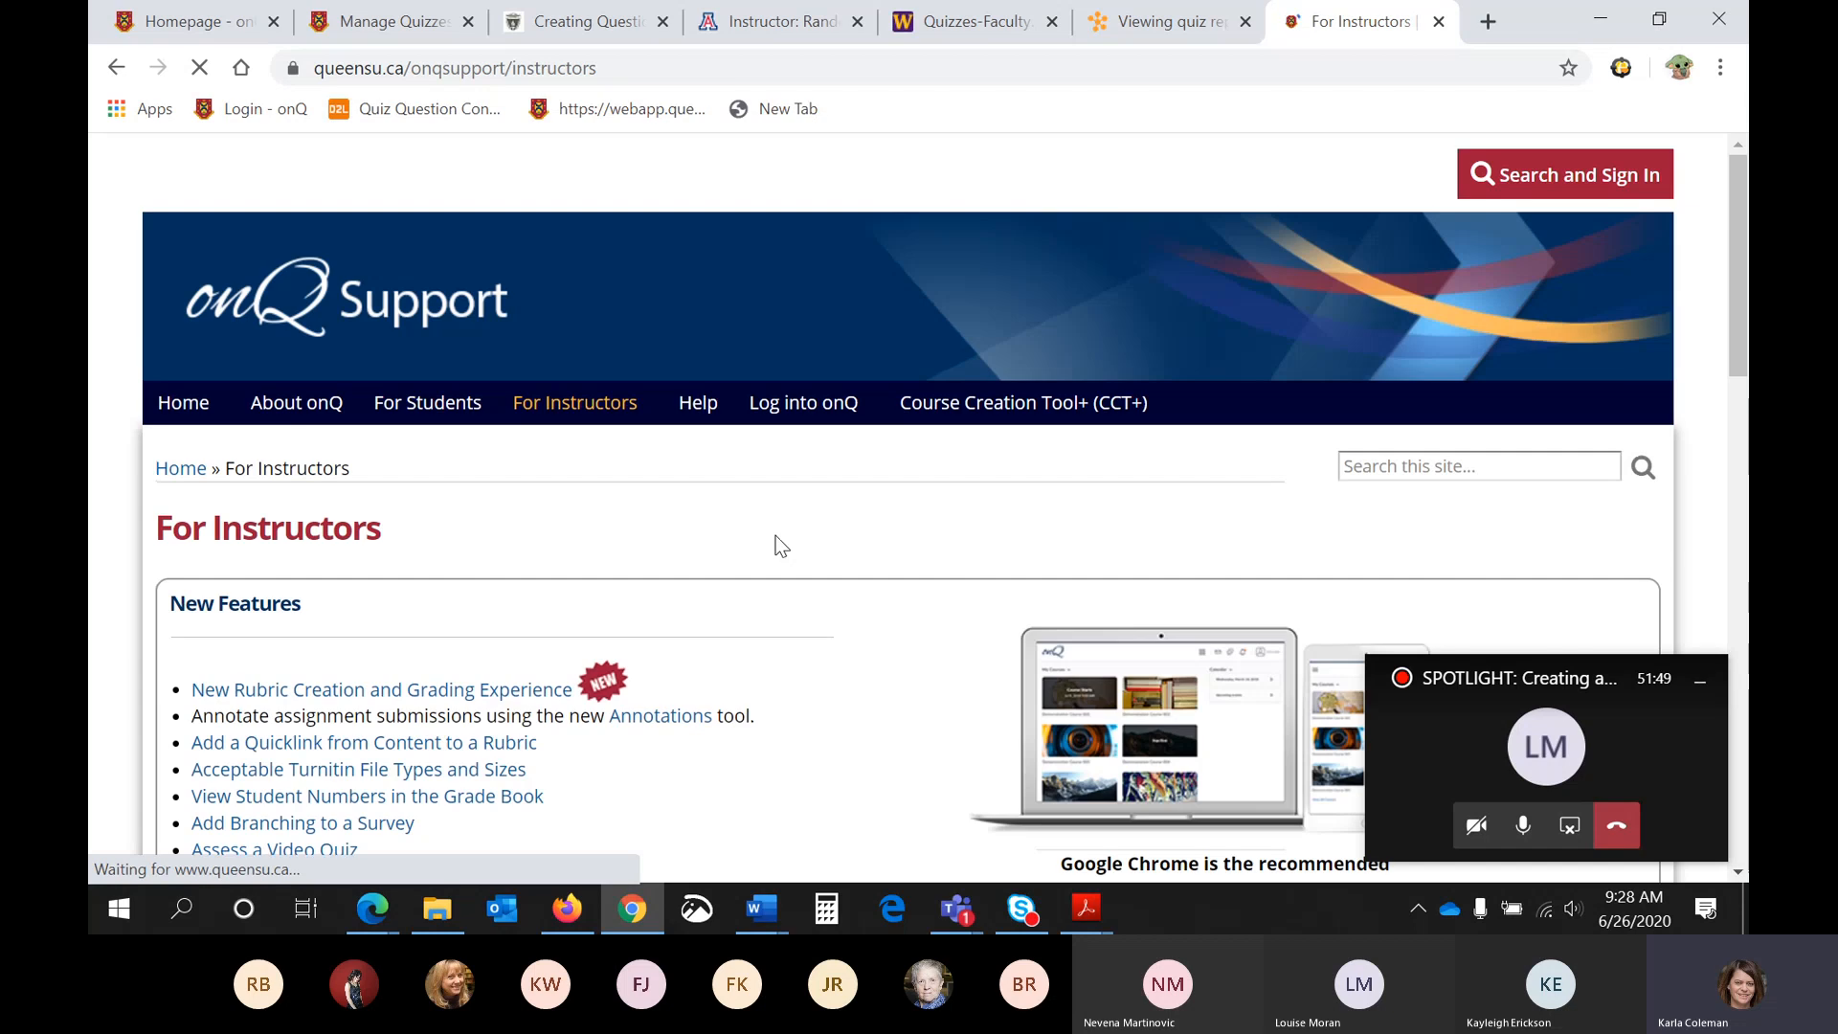
- Open the Quizzes help page from the Assessment section of the For Instructors page
scroll(776, 545, down, 5)
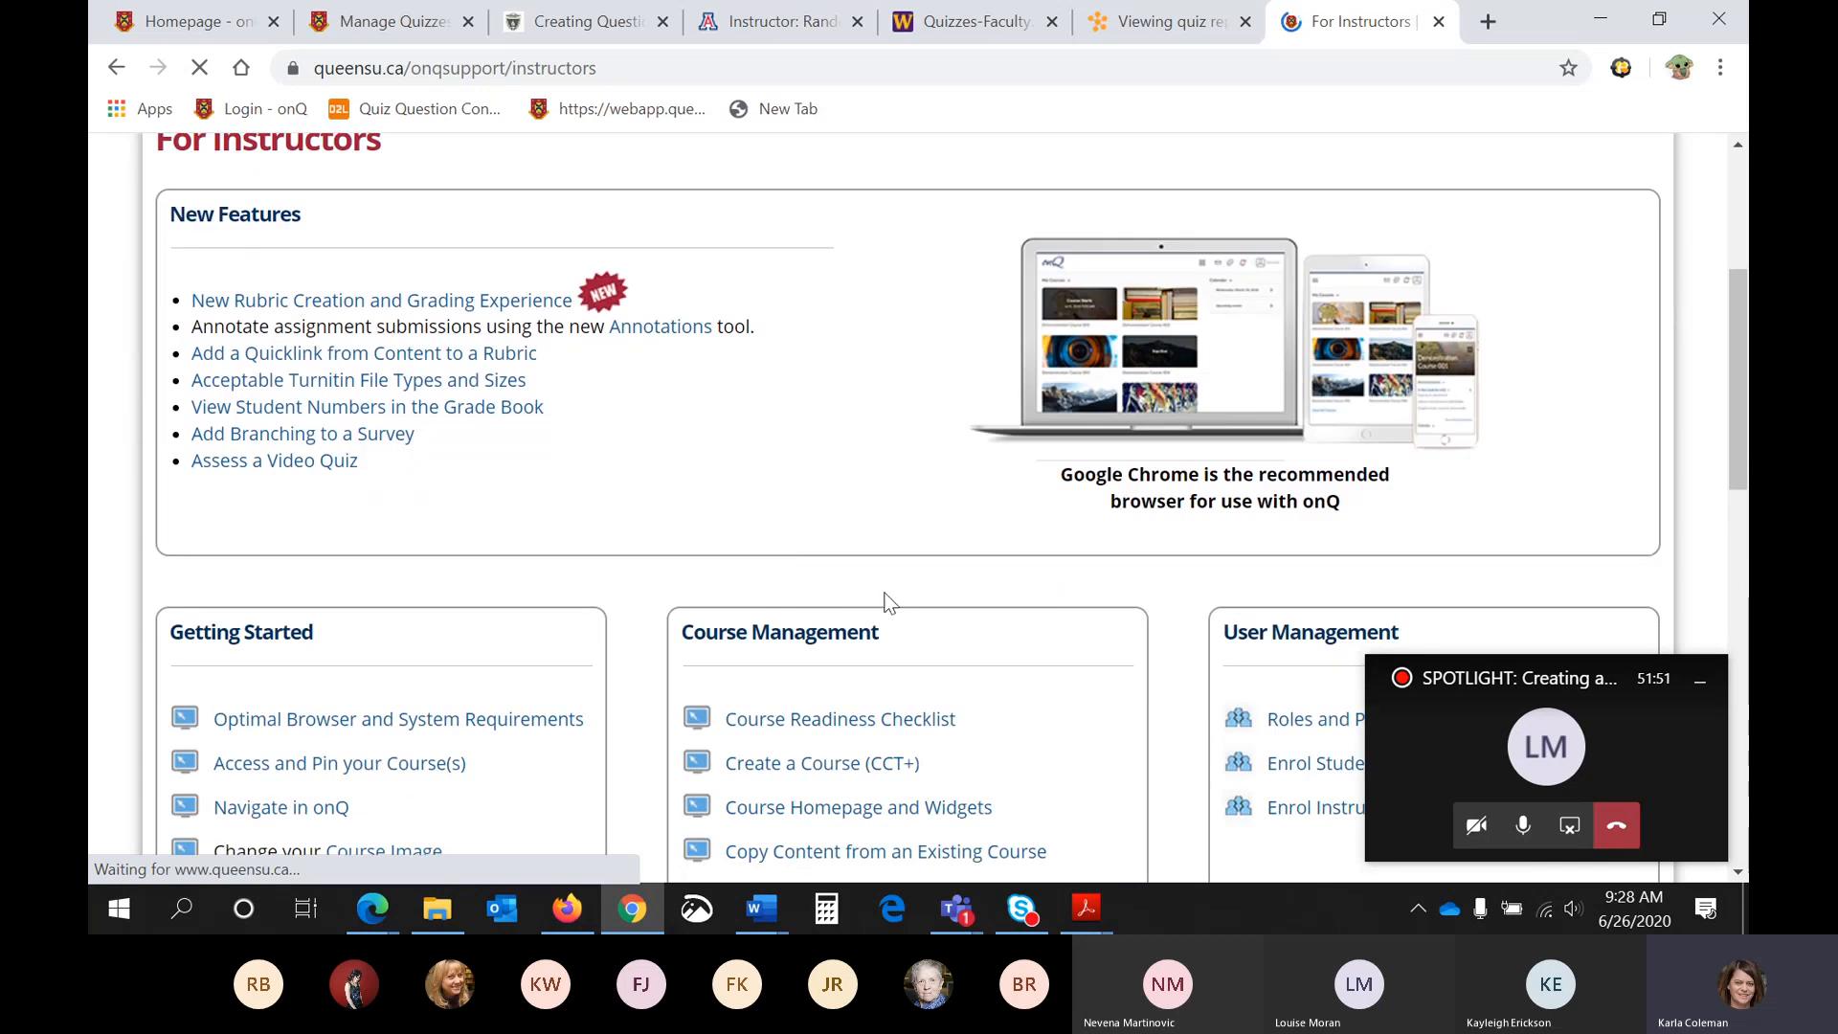
scroll(888, 601, down, 1)
scroll(888, 601, down, 3)
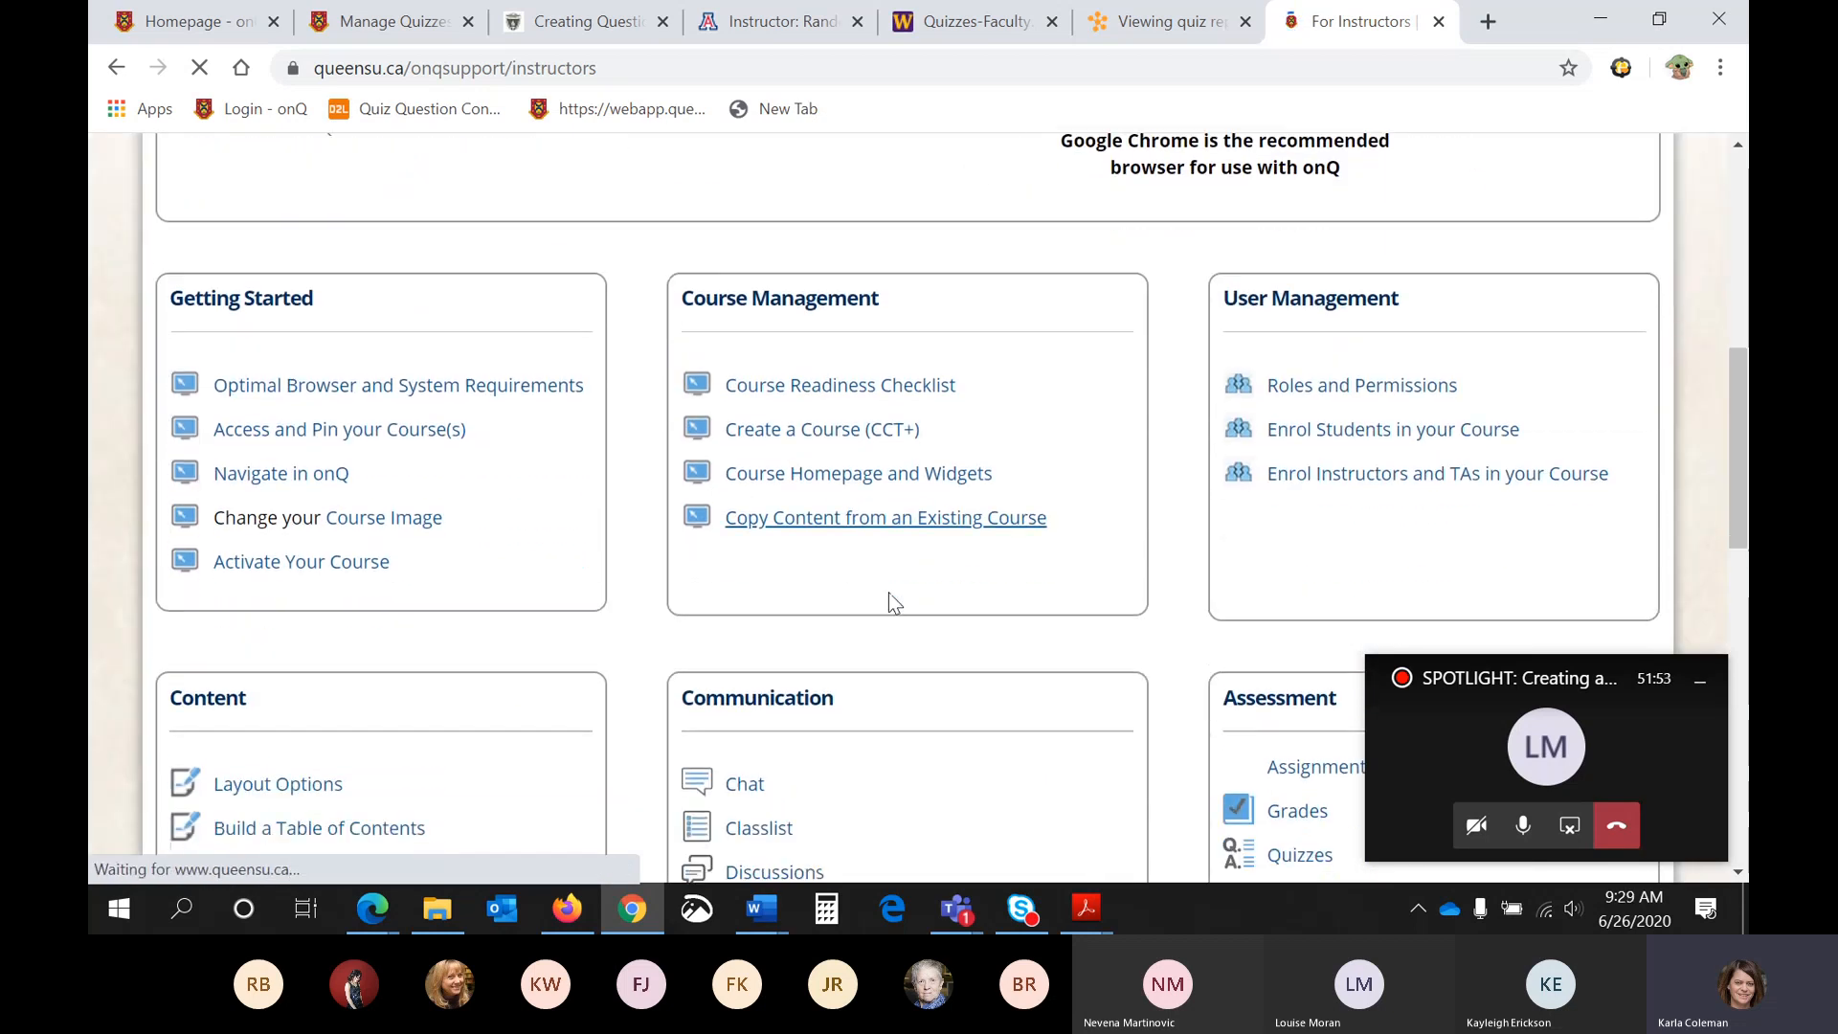
scroll(888, 593, down, 2)
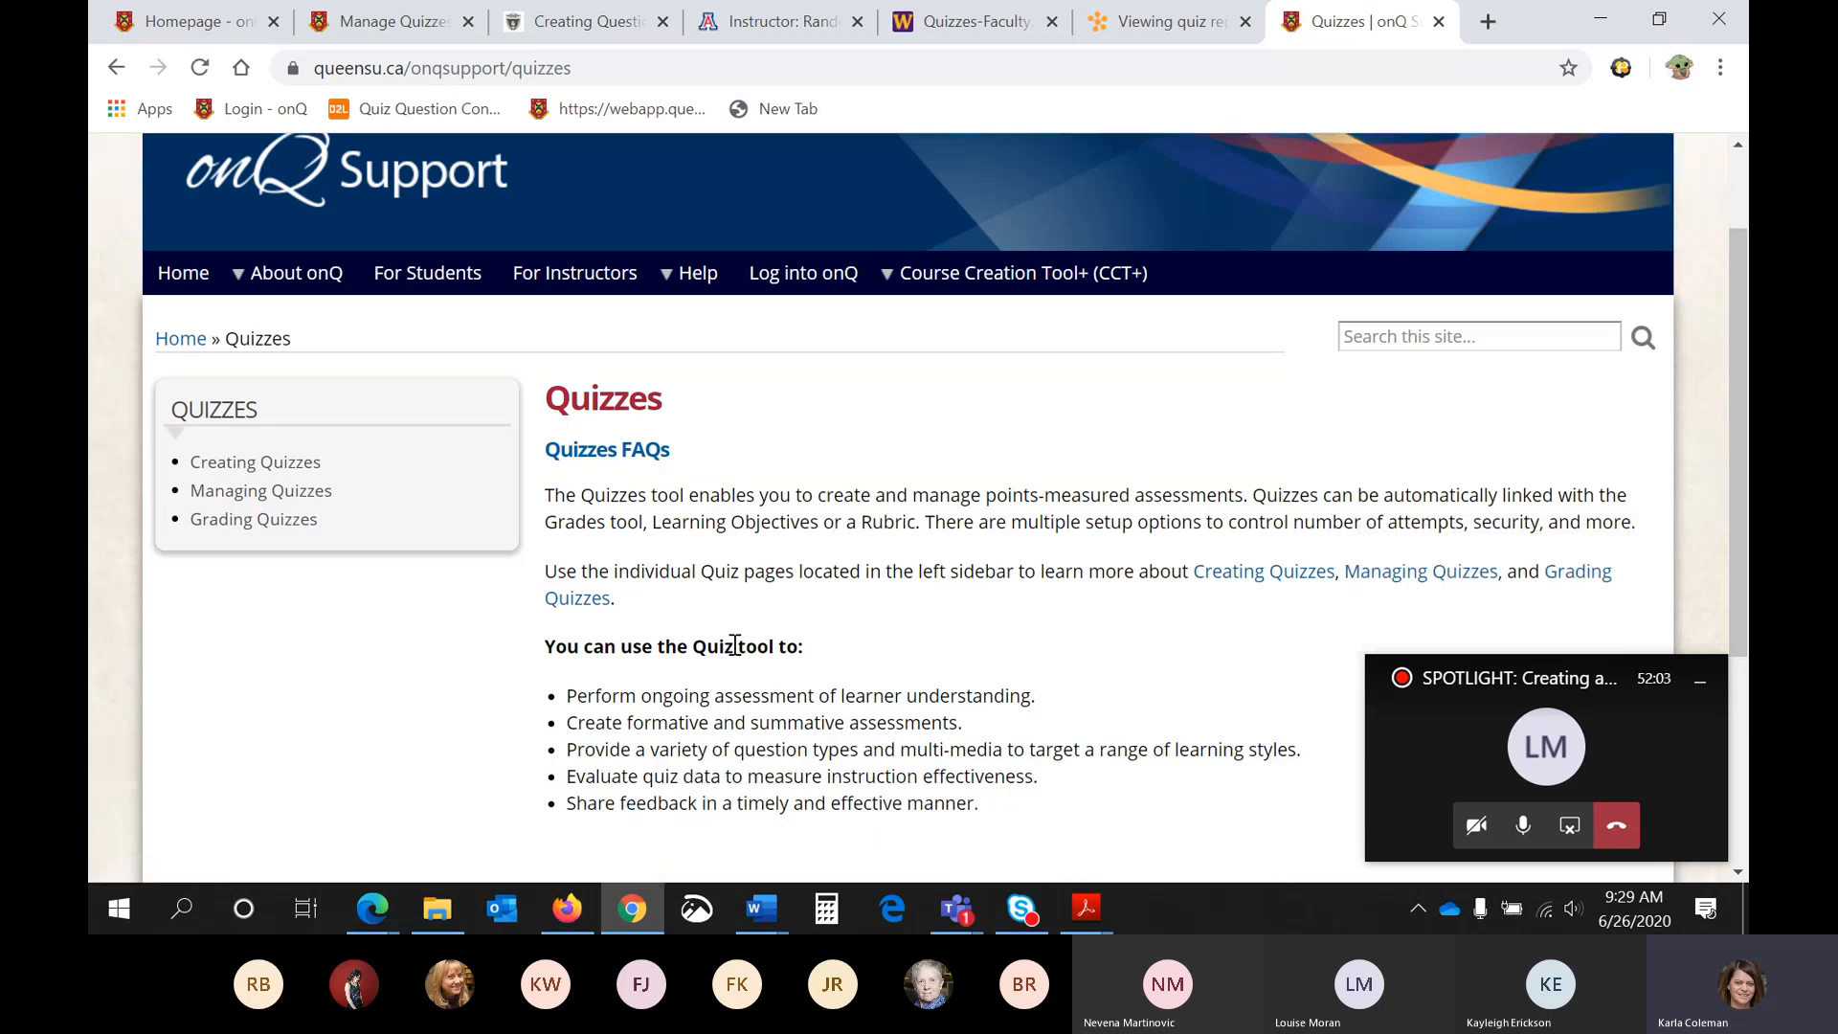
- Look over the Quizzes help page and open Creating Quizzes to view its list of help topics
scroll(736, 644, down, 3)
scroll(735, 645, up, 3)
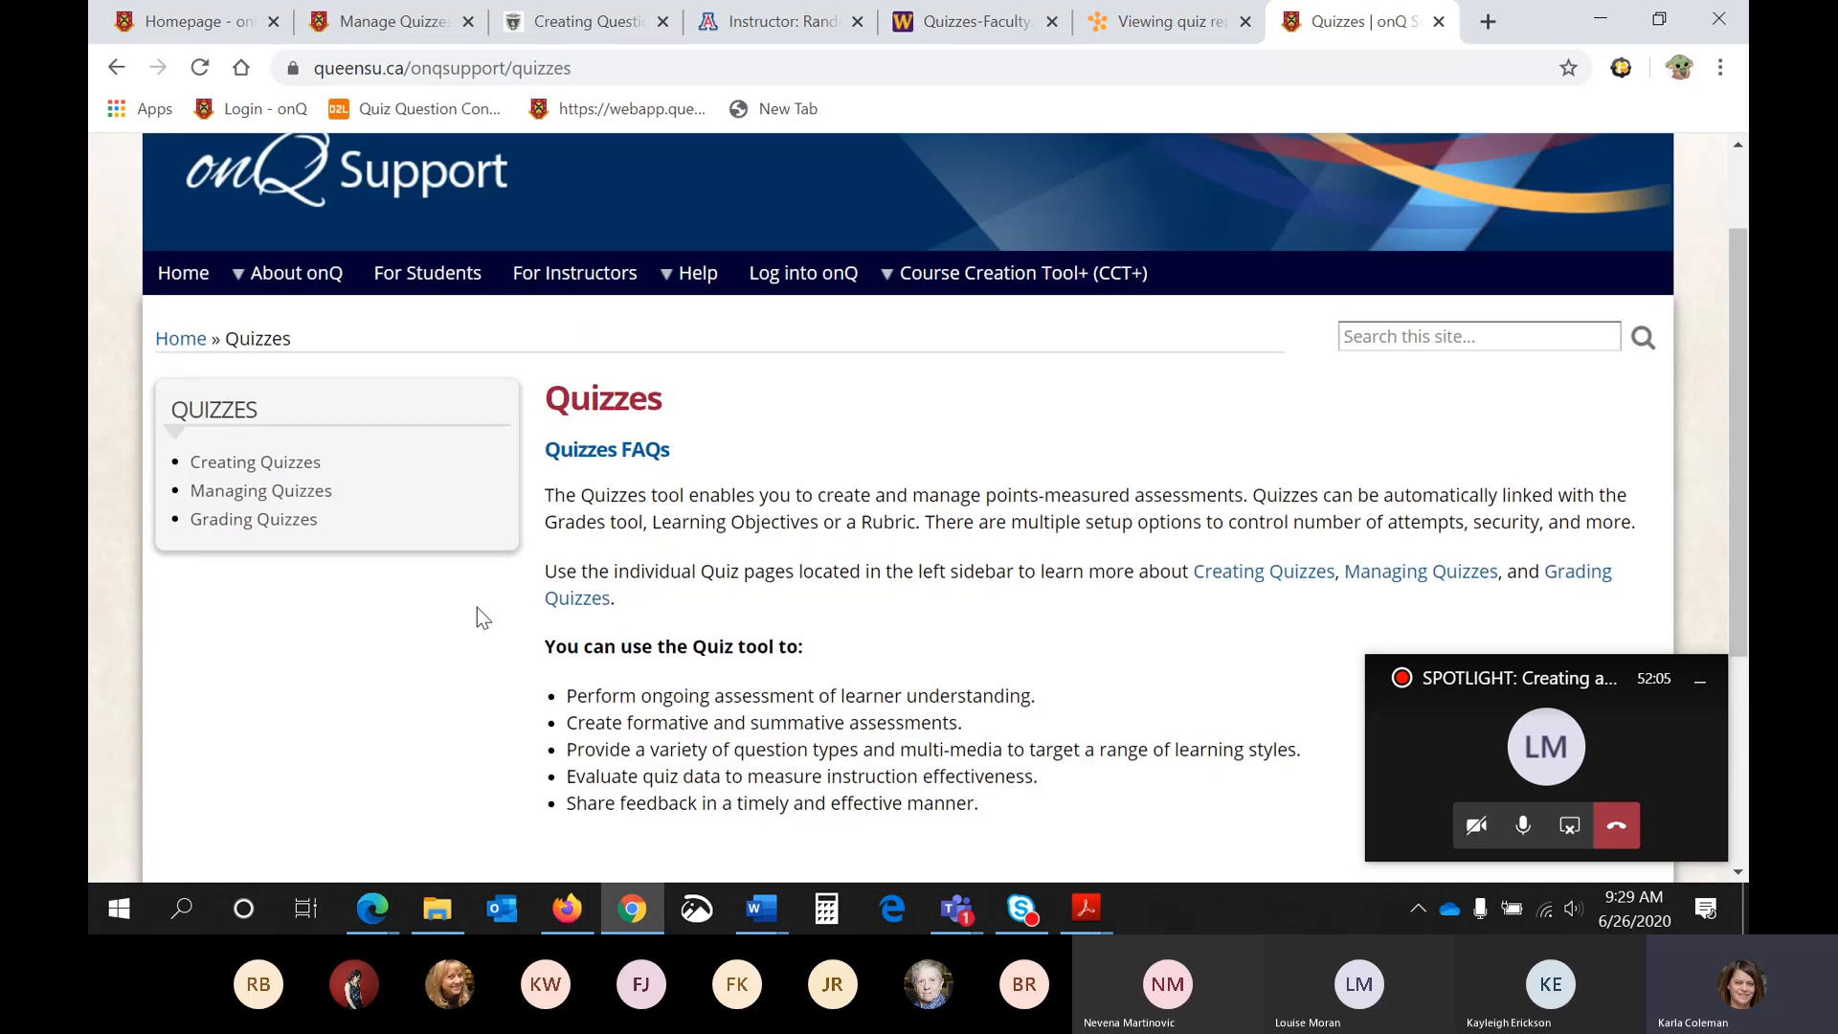
click(278, 469)
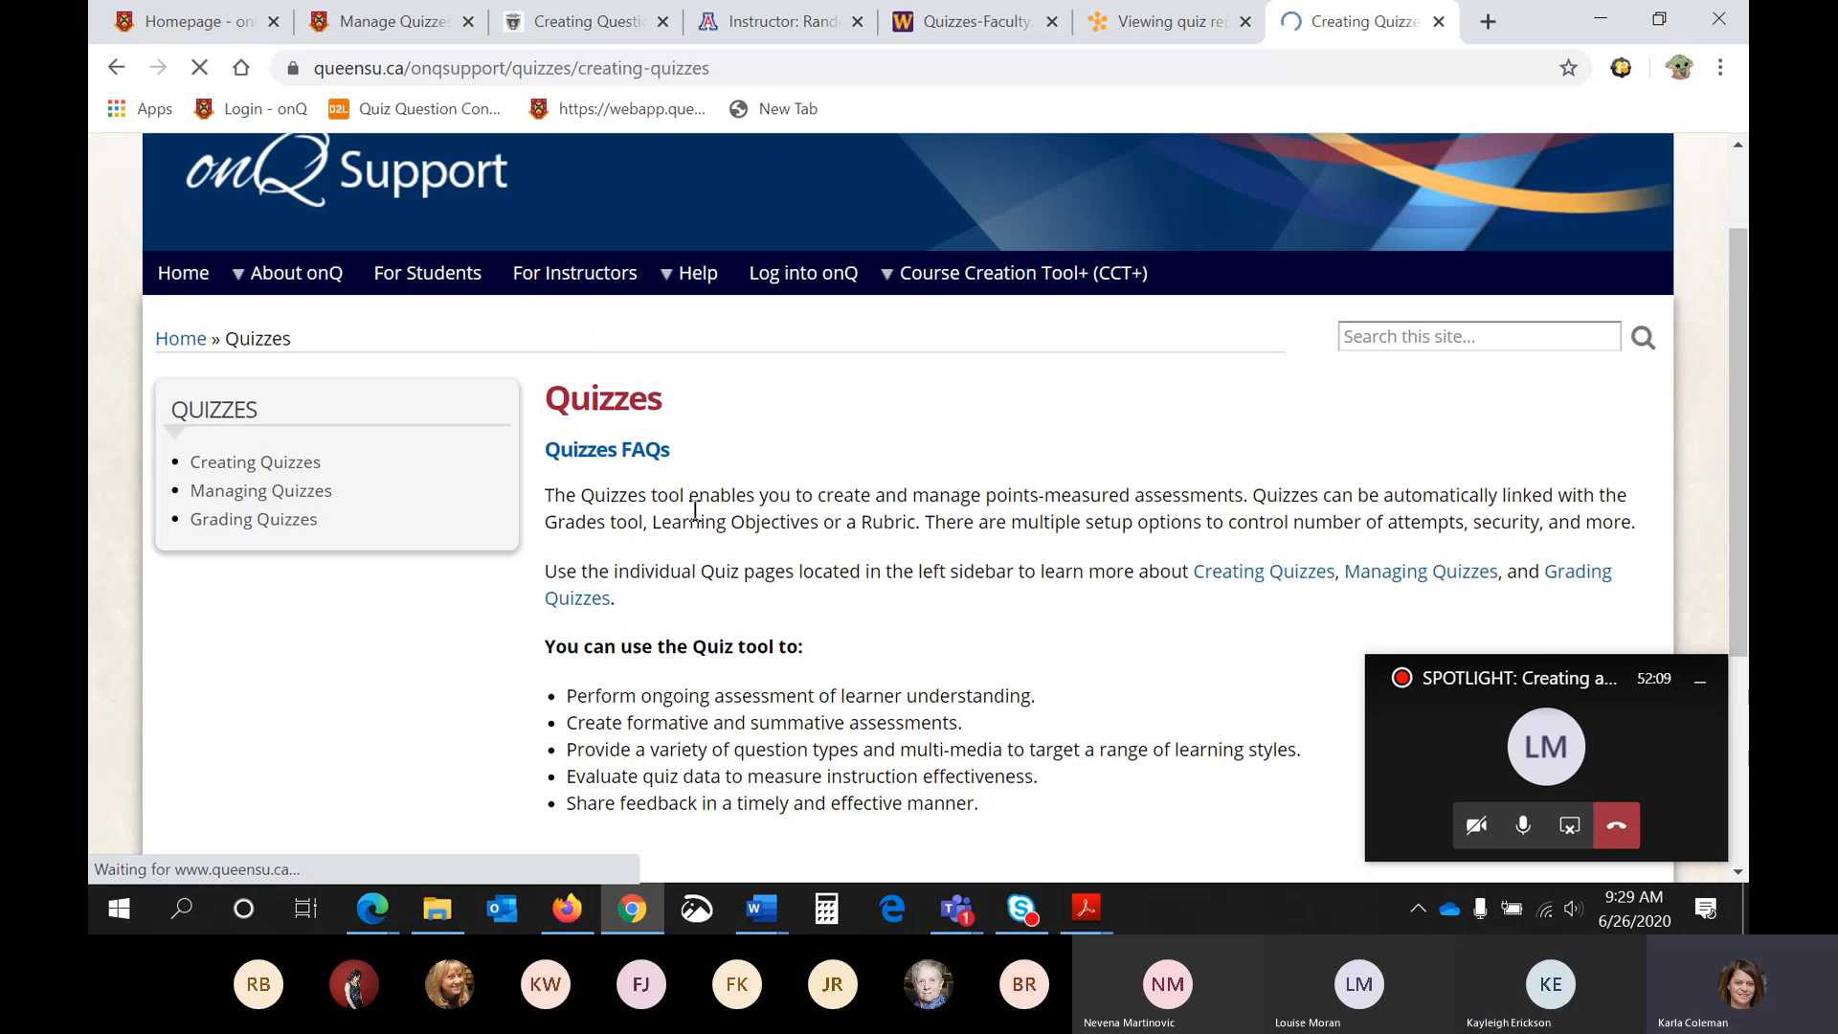
scroll(697, 541, down, 3)
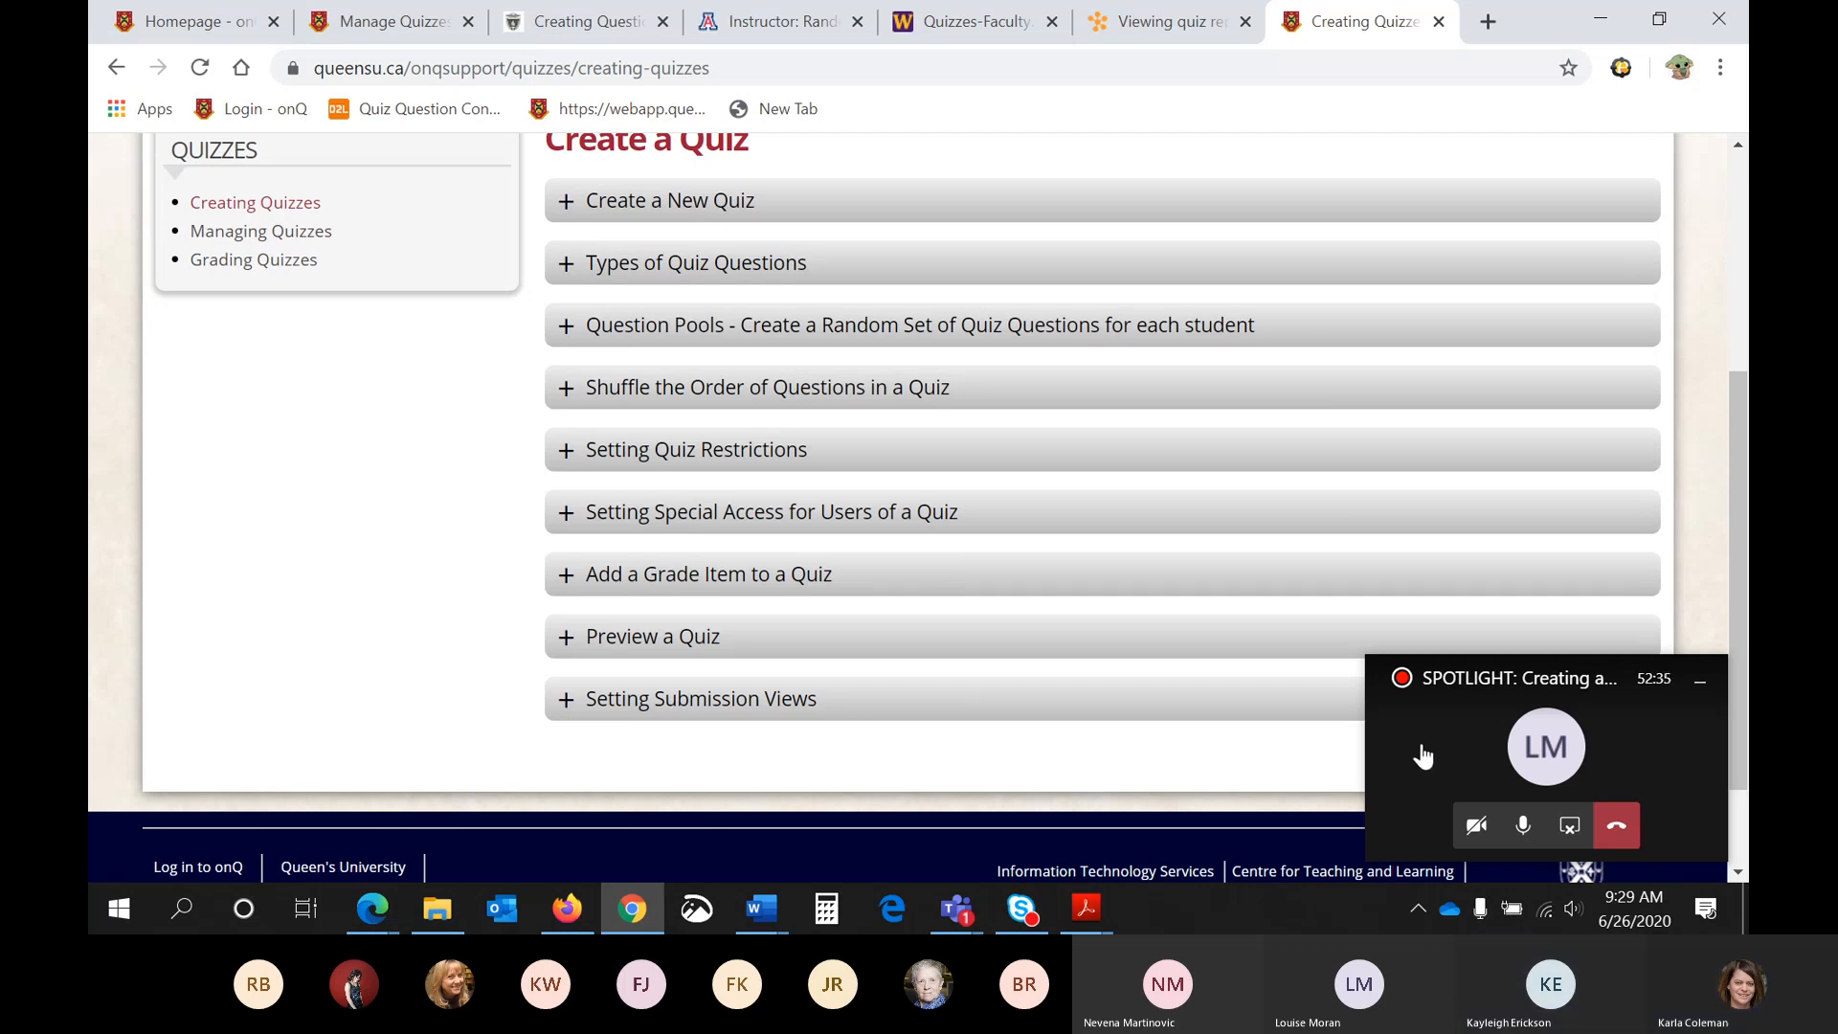
- Switch back to the Teams meeting window and stop sharing the screen
click(1414, 776)
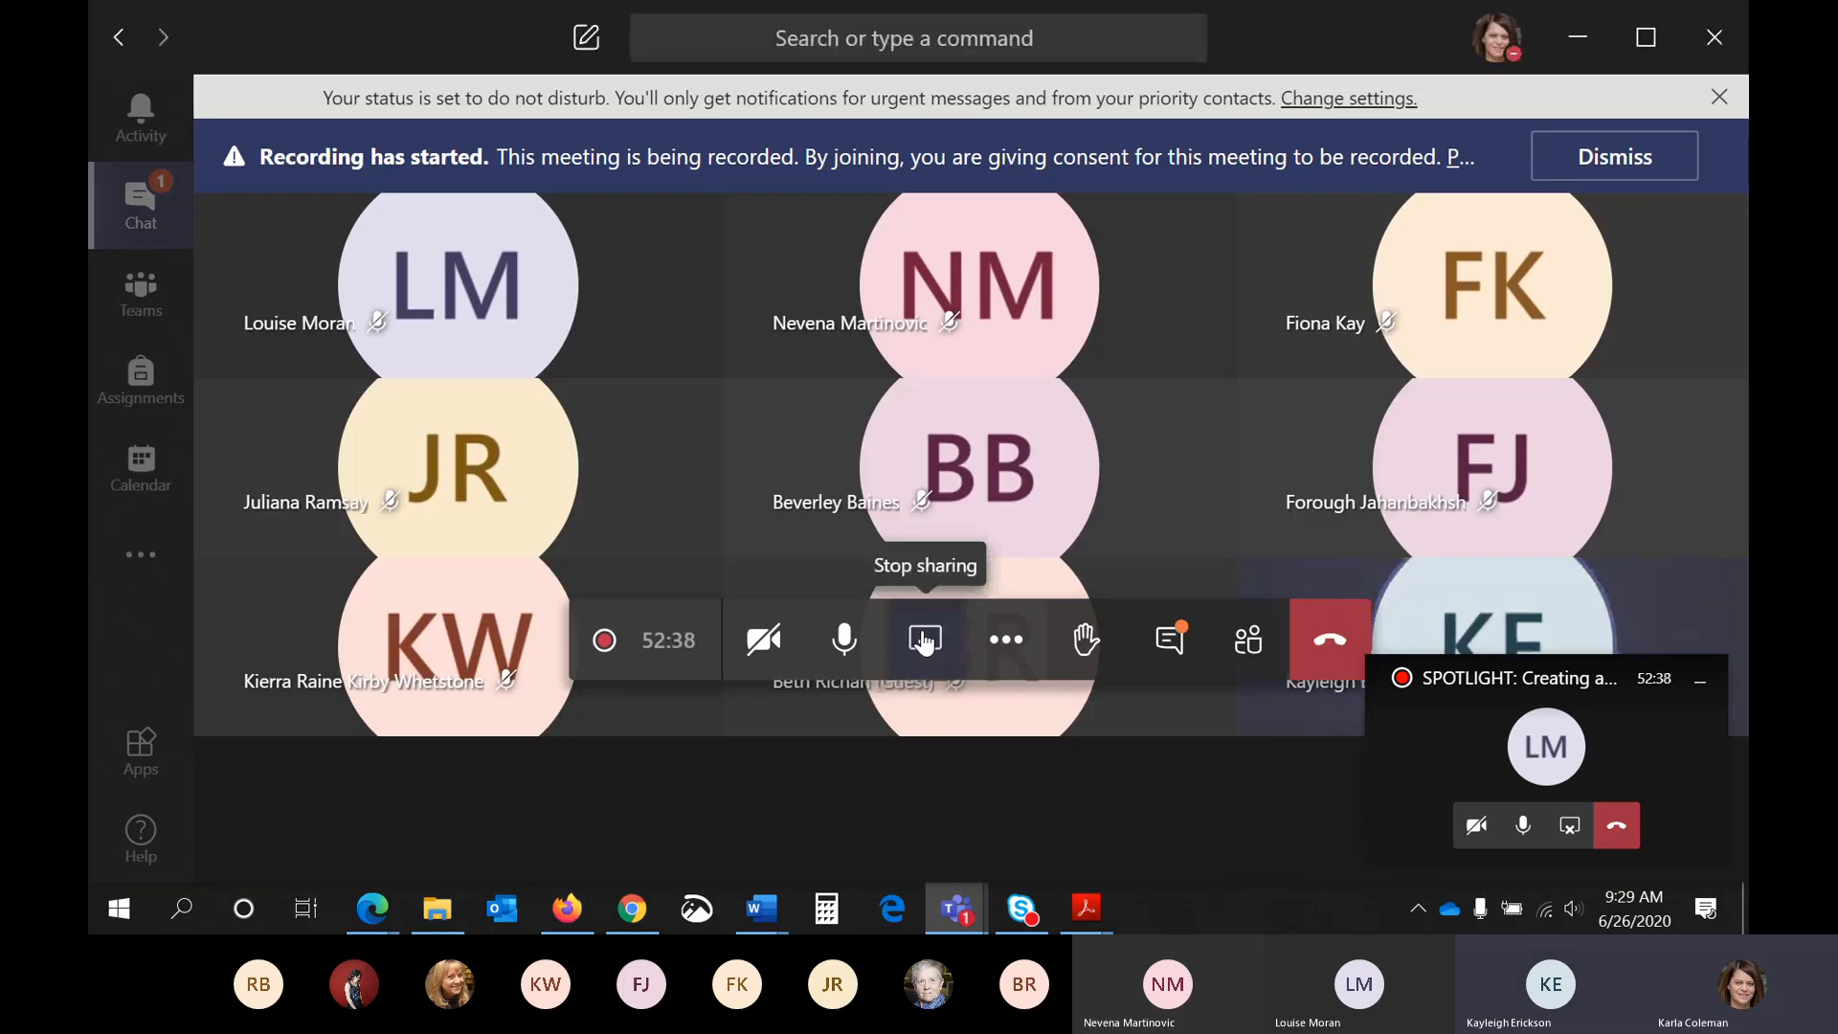
click(925, 642)
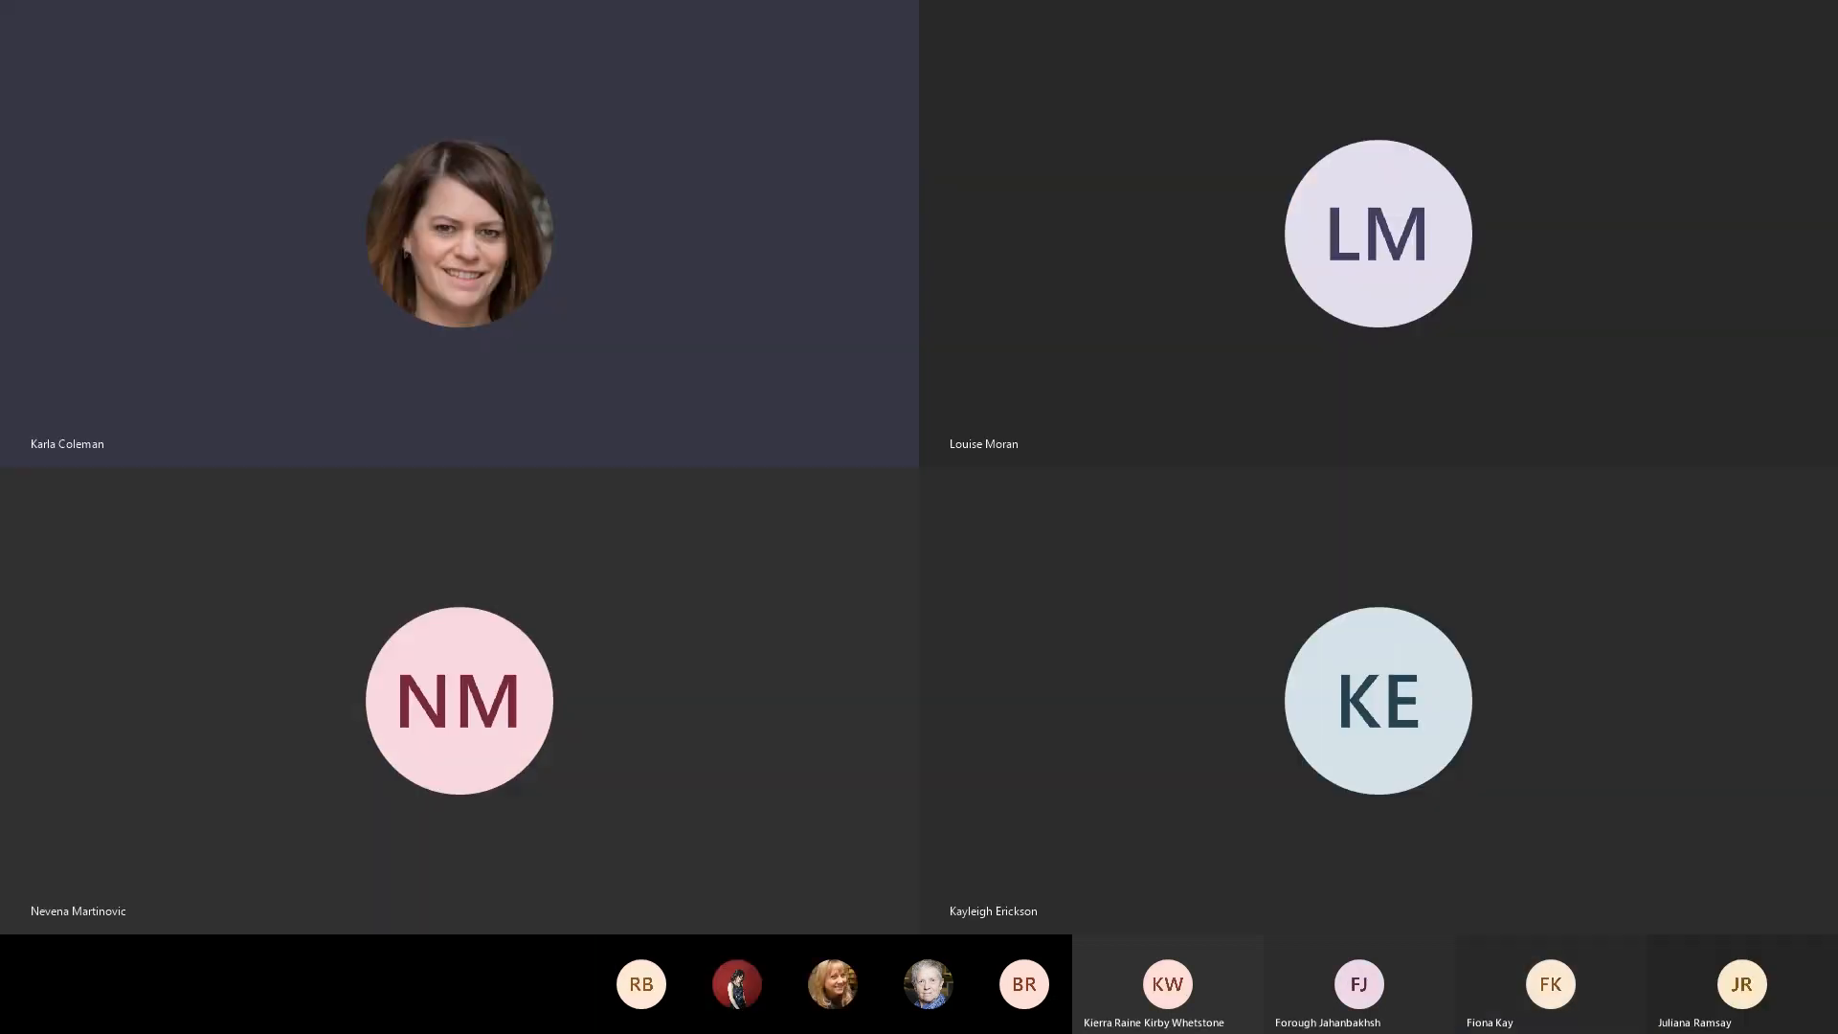
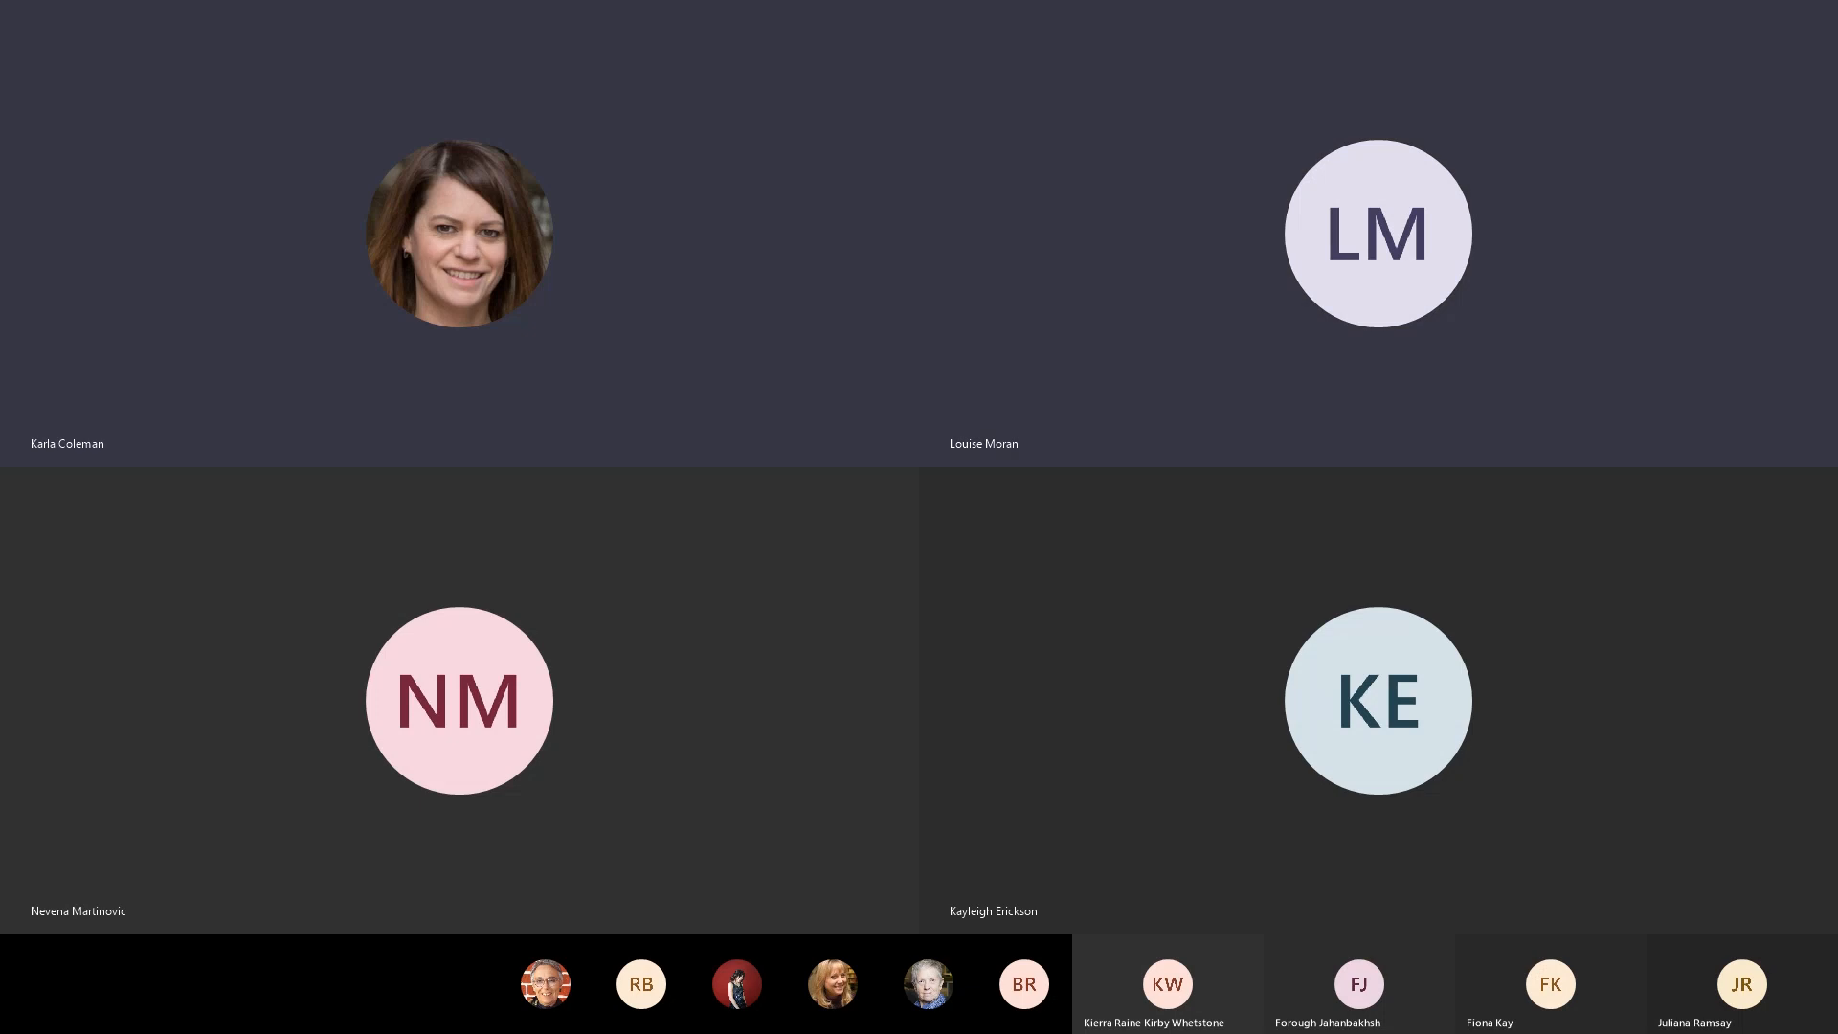
- Switch to the Chrome browser, return to the Manage Quizzes page and open the Question Library
scroll(521, 550, up, 7)
scroll(521, 556, up, 9)
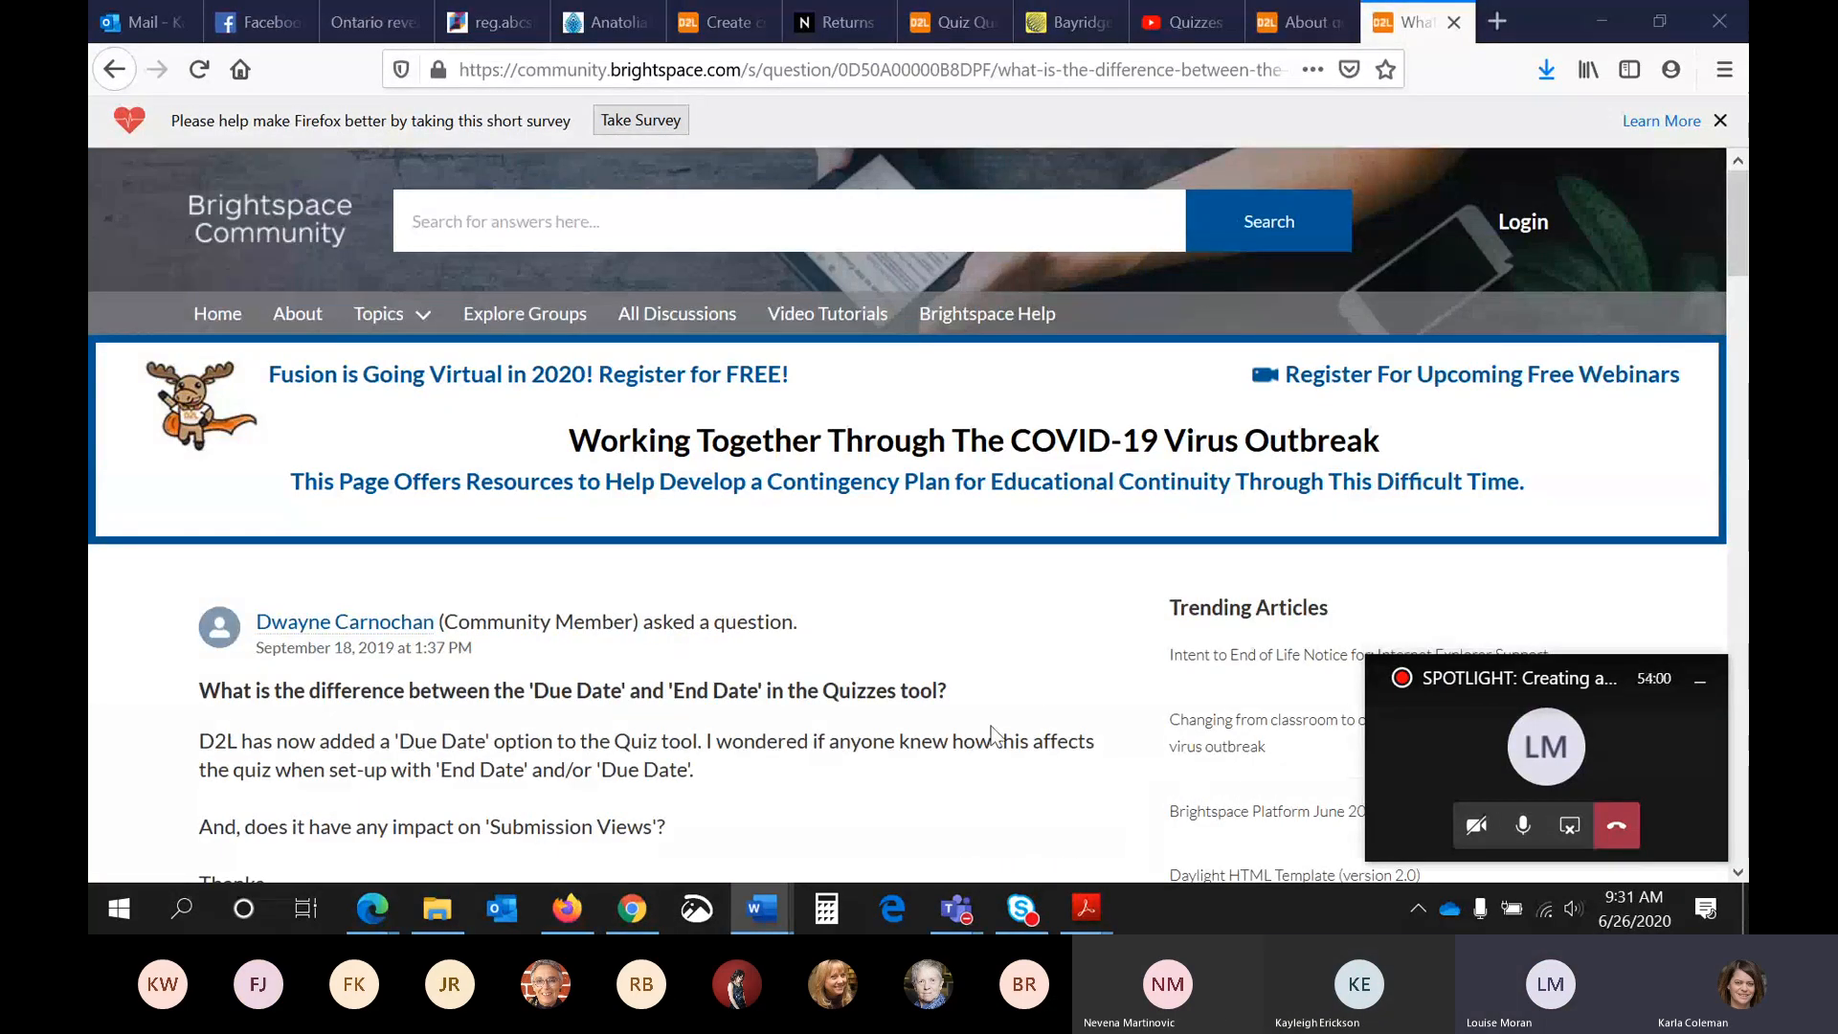
click(632, 908)
scroll(574, 474, up, 4)
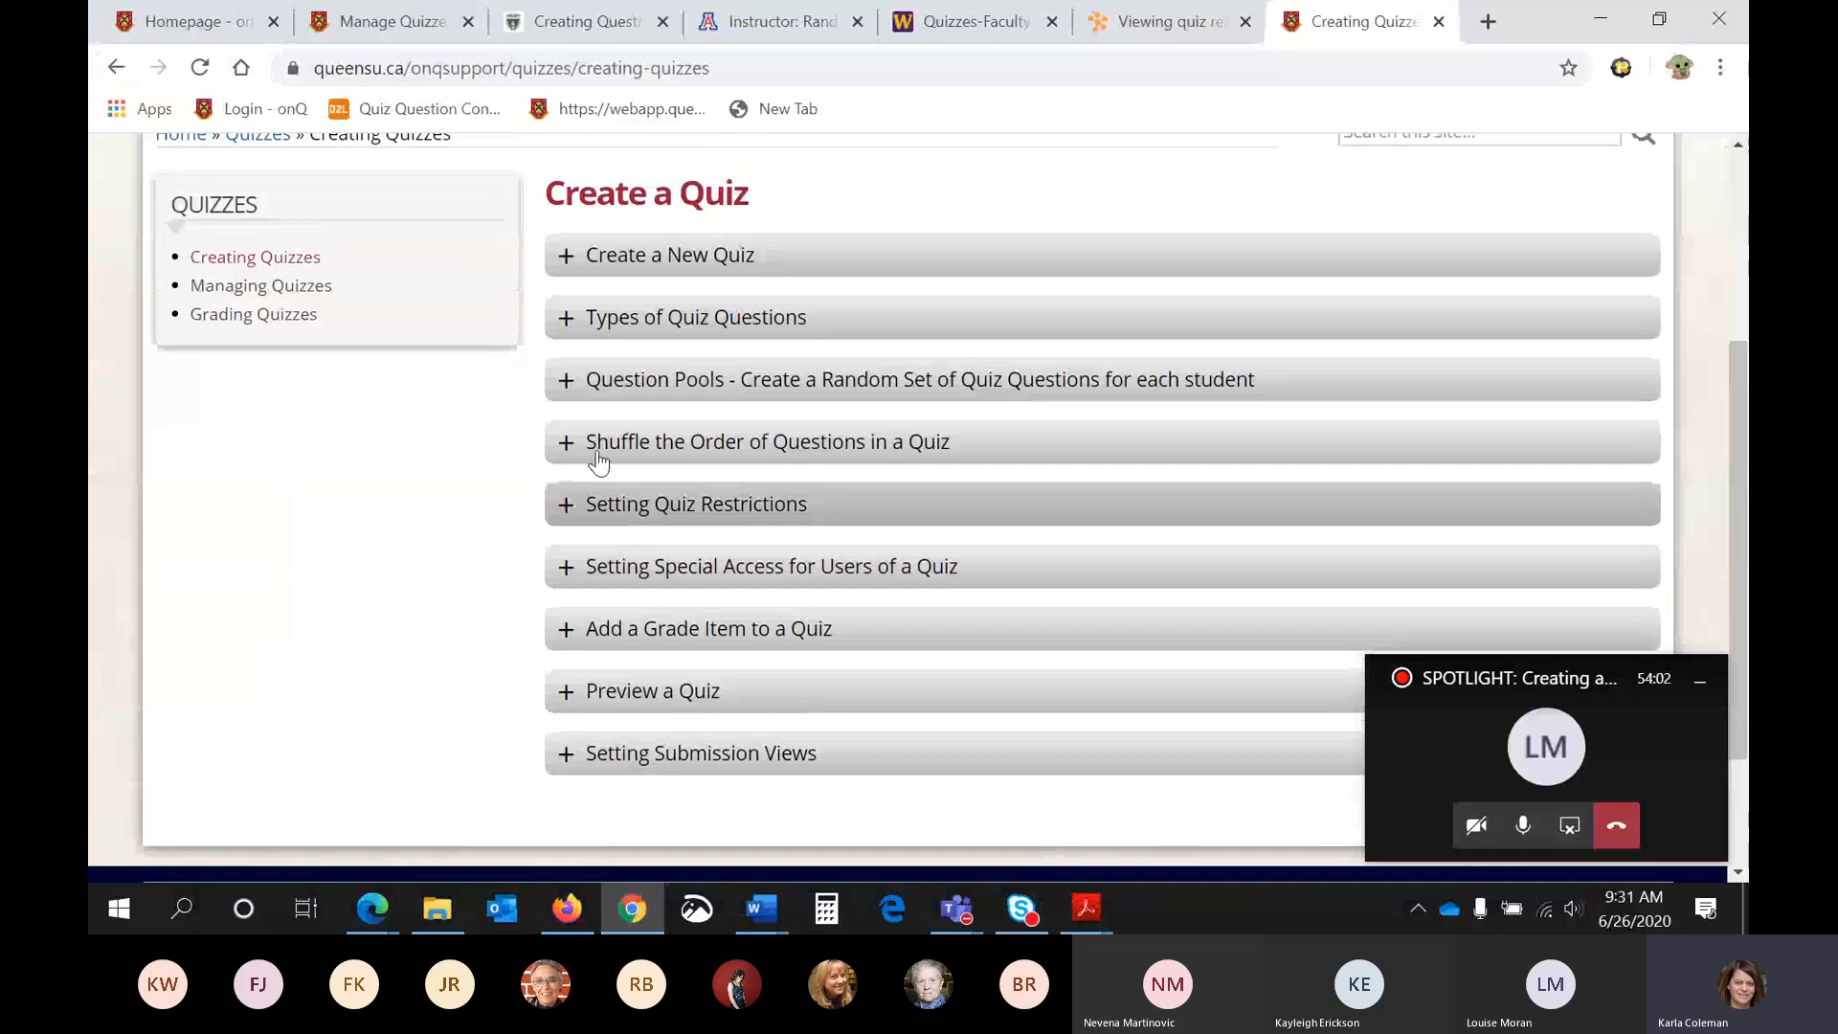
click(337, 23)
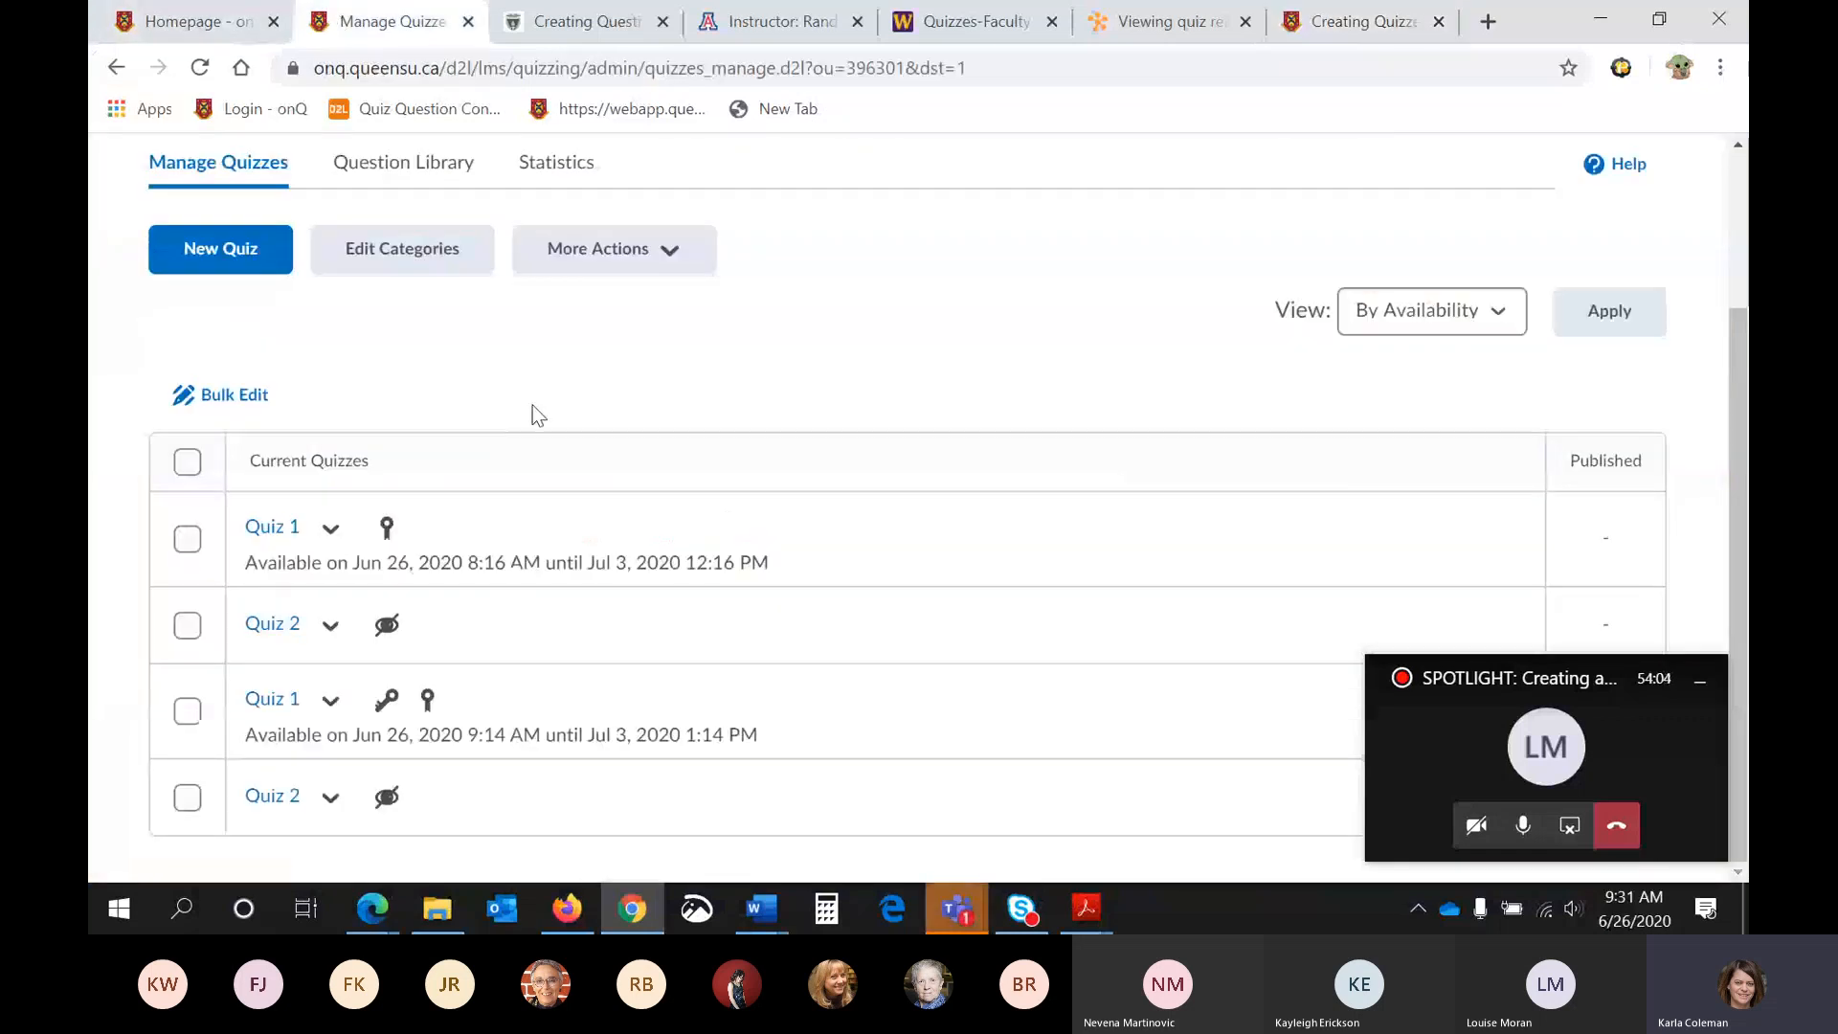
scroll(532, 405, up, 2)
click(424, 375)
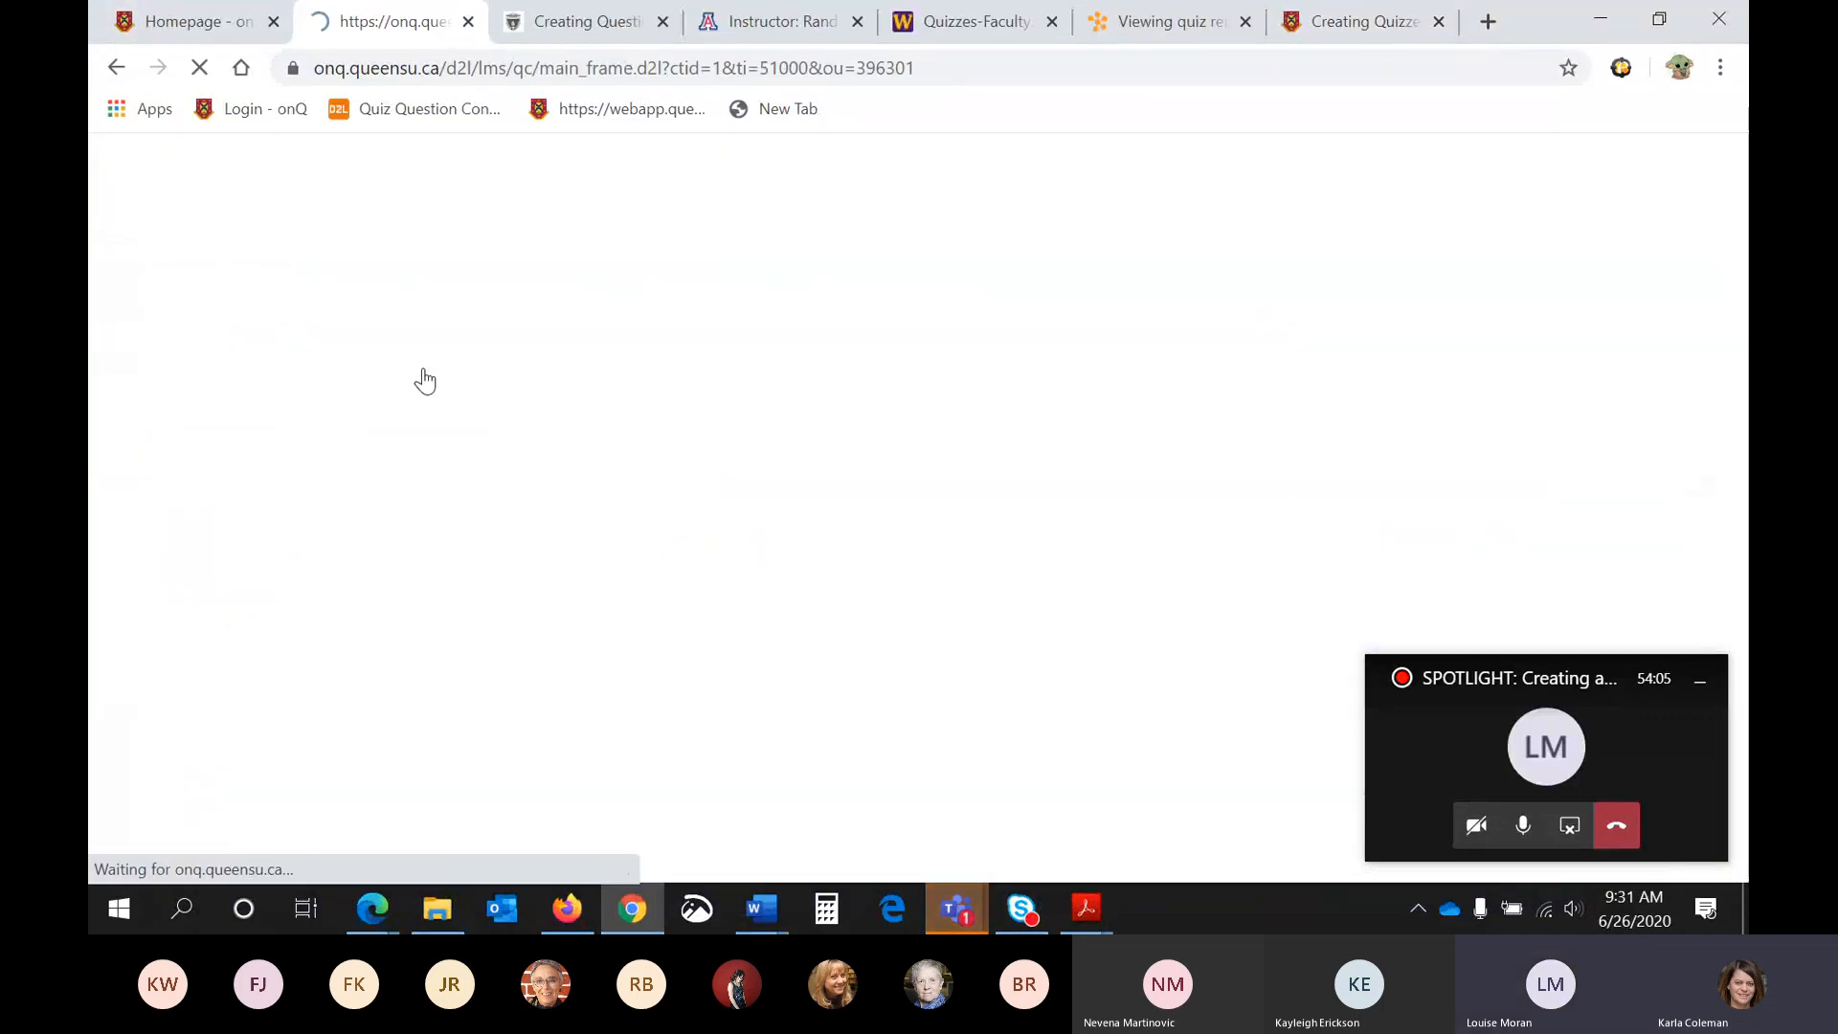
- Create a Written Response question with the question text "Test" in the Question Library and save it
click(415, 476)
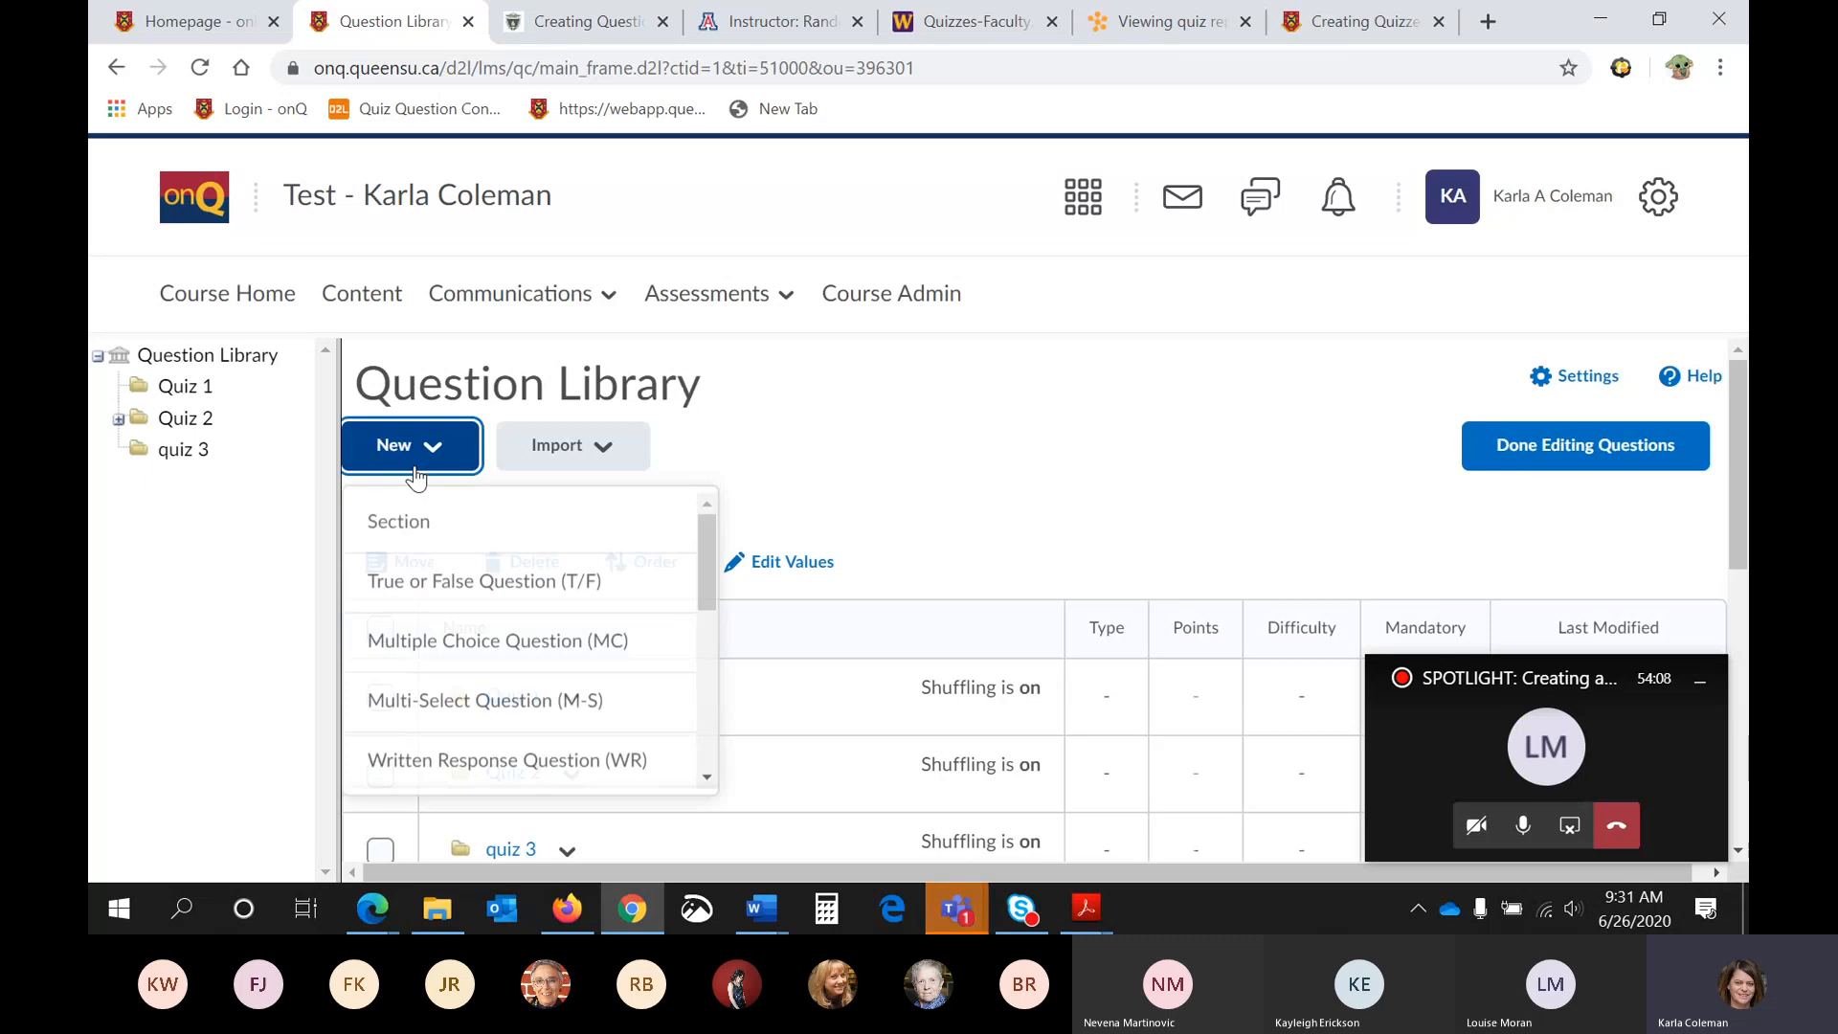
scroll(412, 476, down, 1)
scroll(474, 497, down, 1)
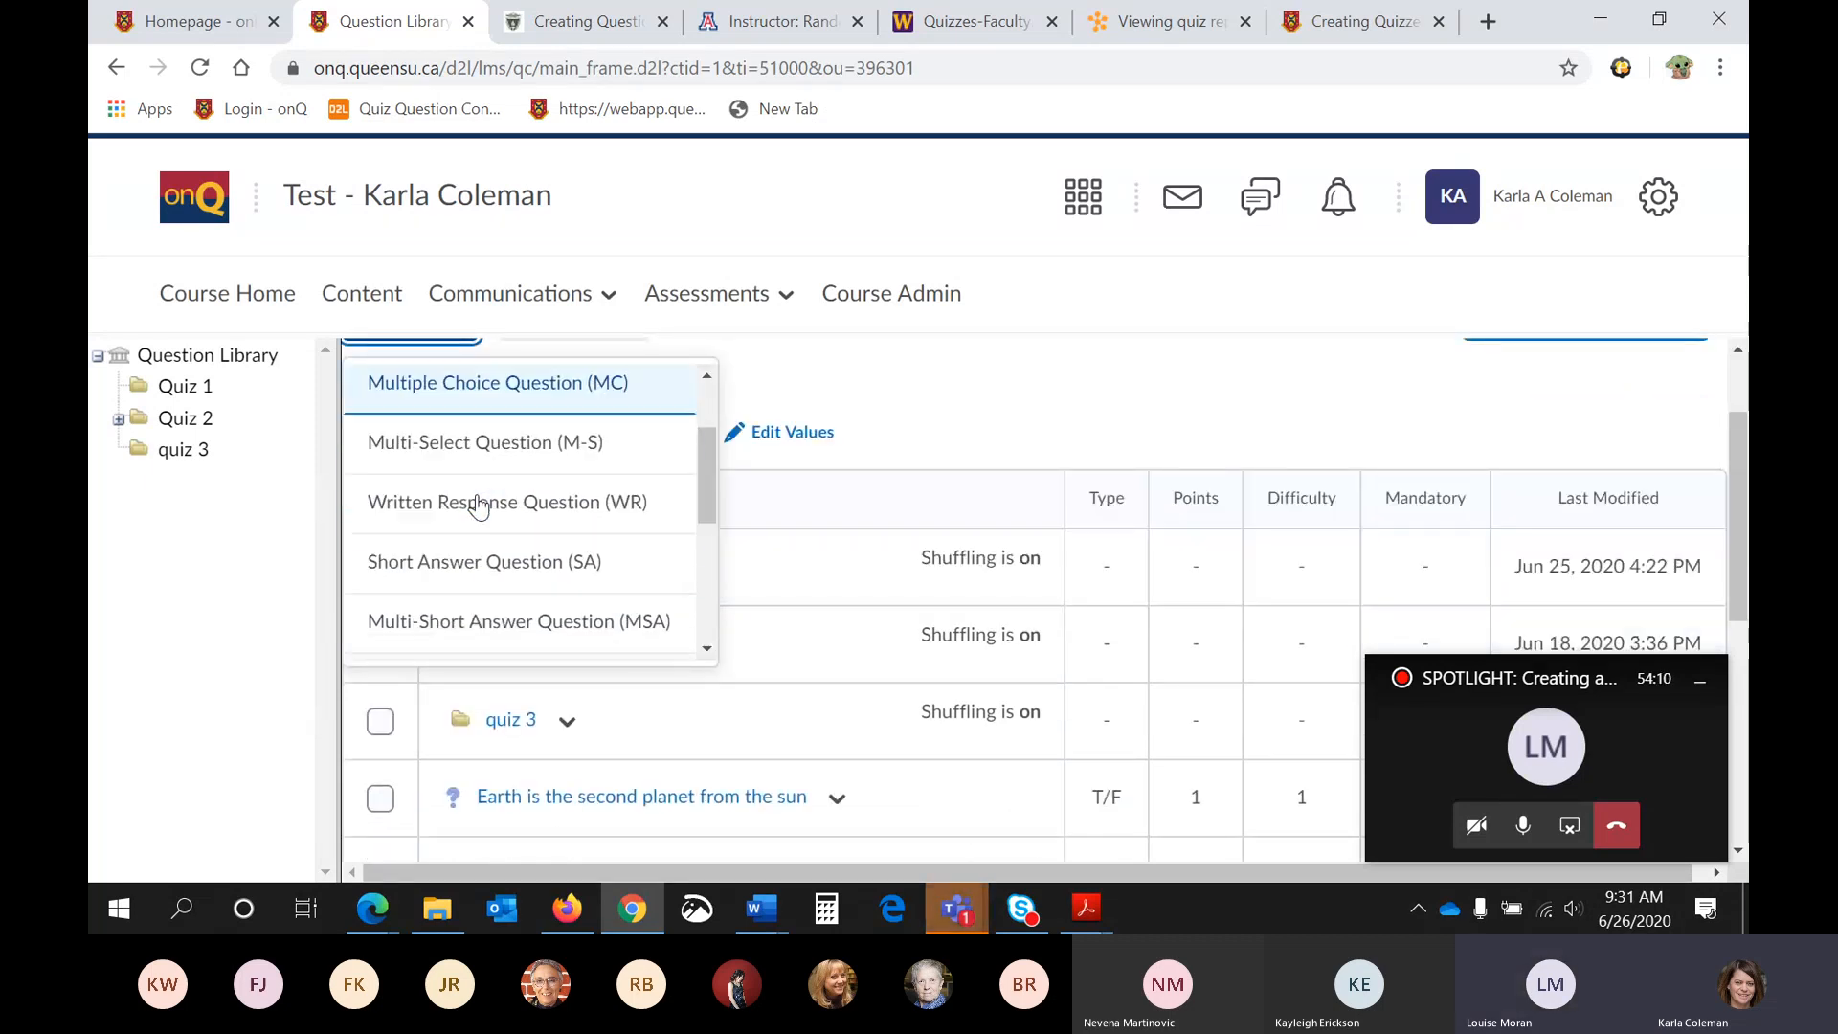
click(480, 500)
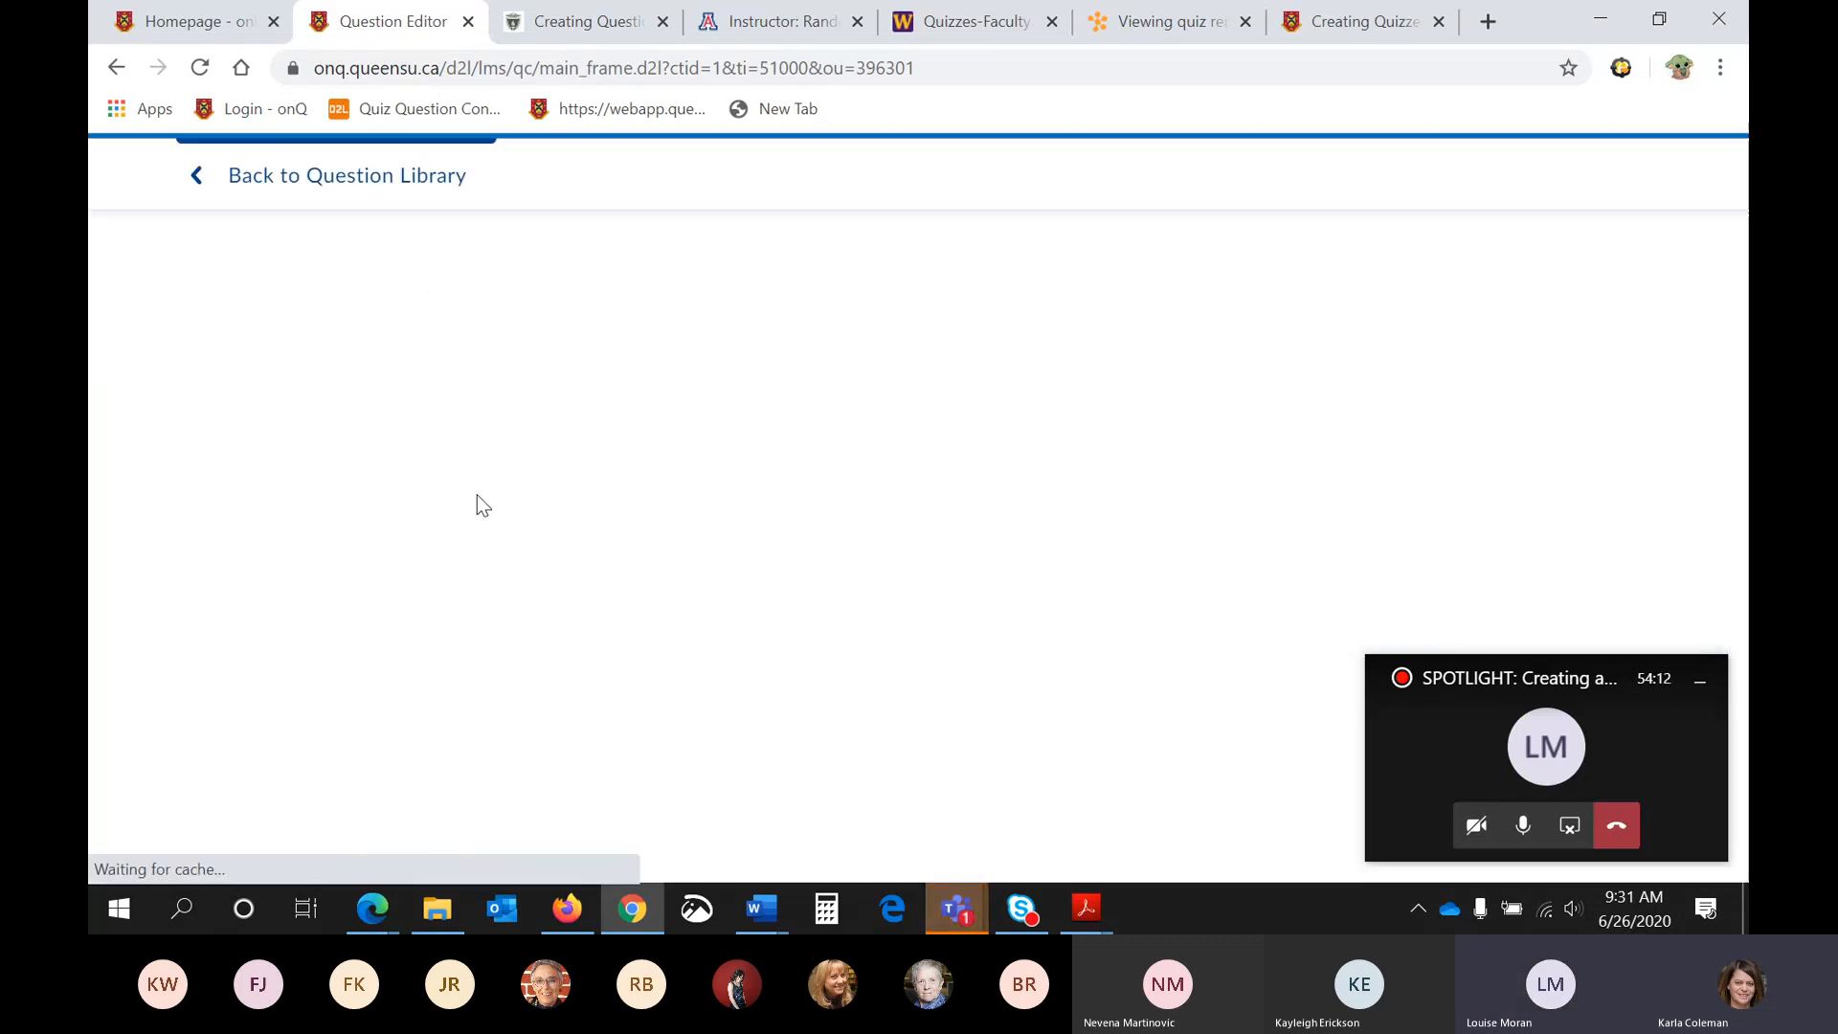
click(462, 478)
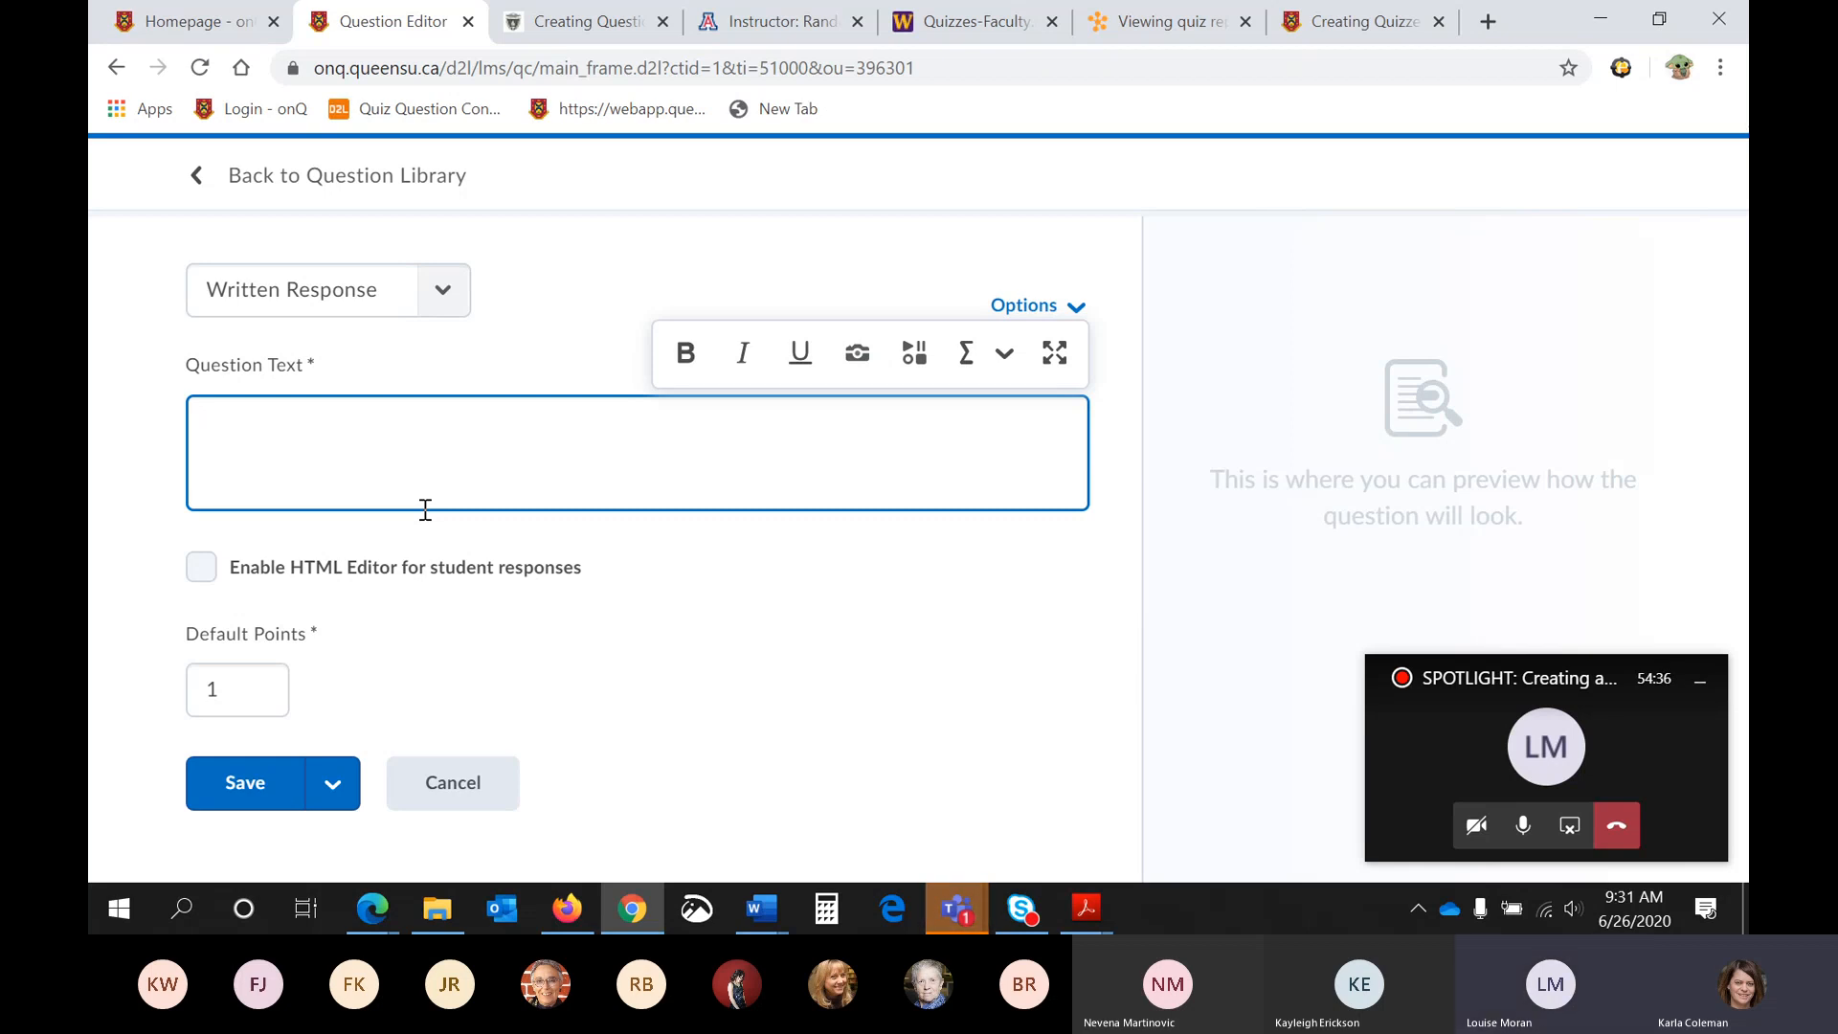
text(I)
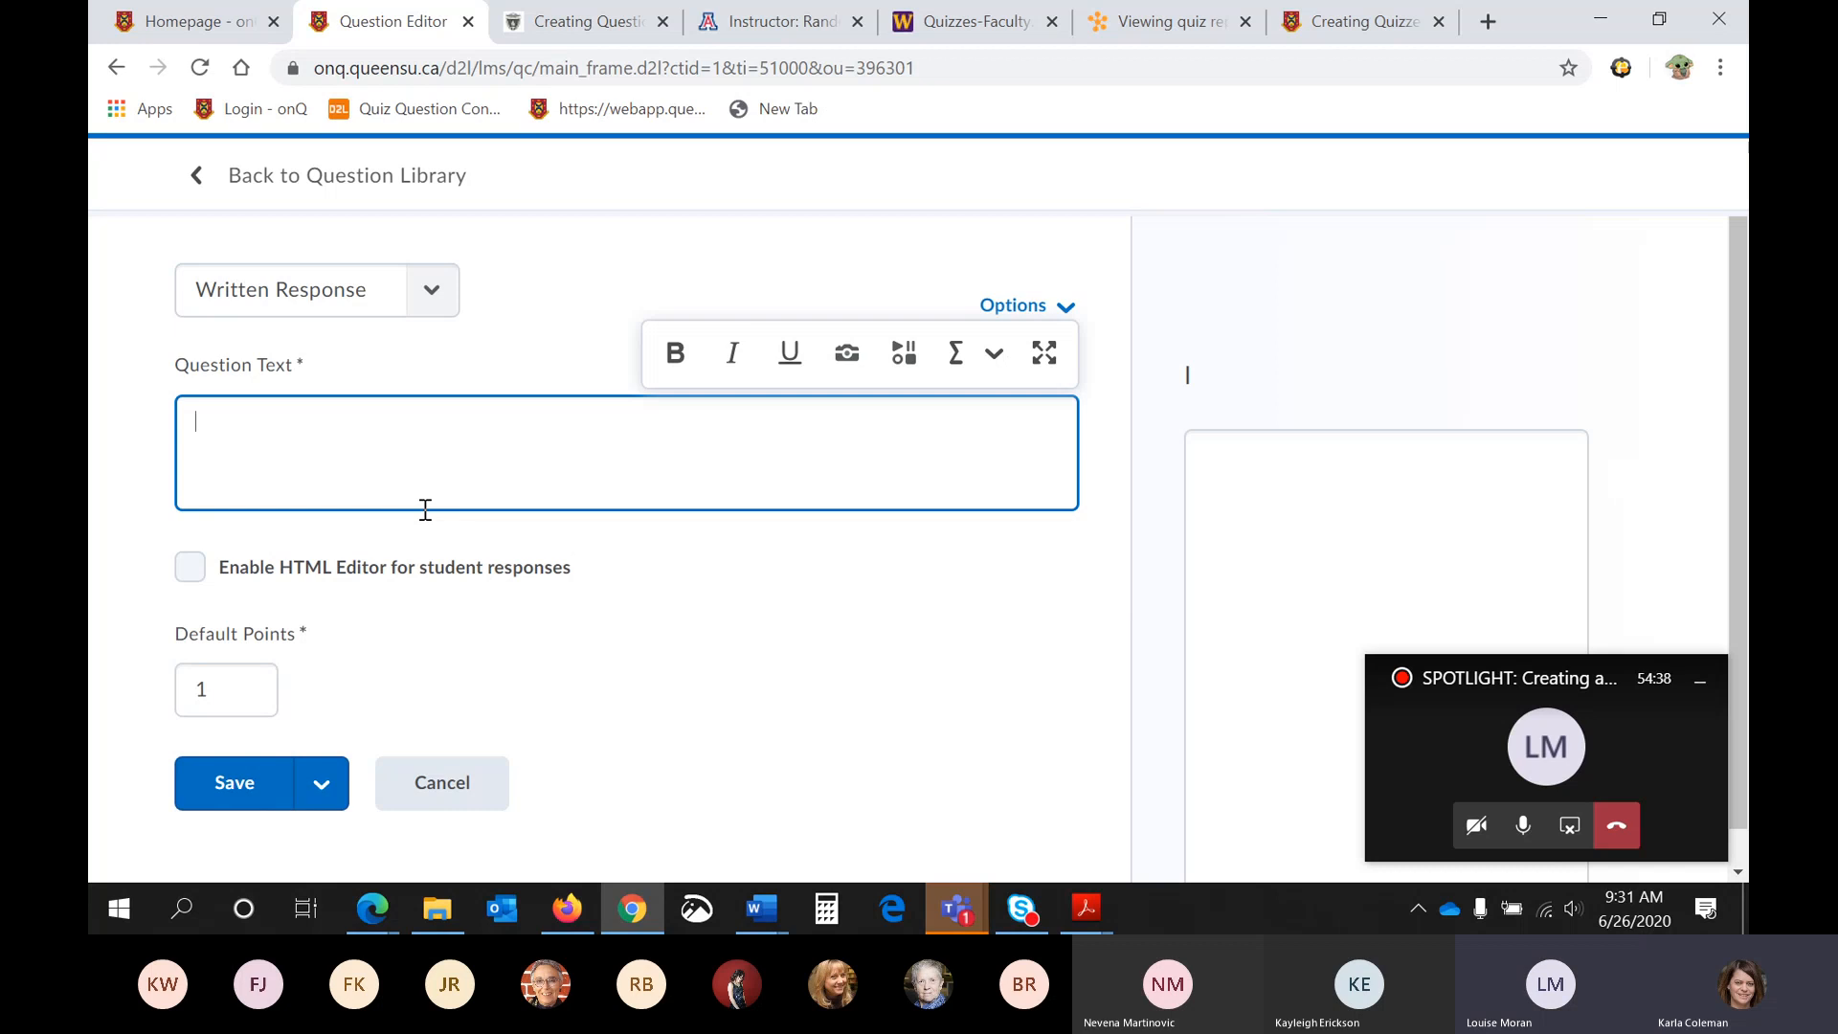
text(Test)
scroll(425, 509, down, 1)
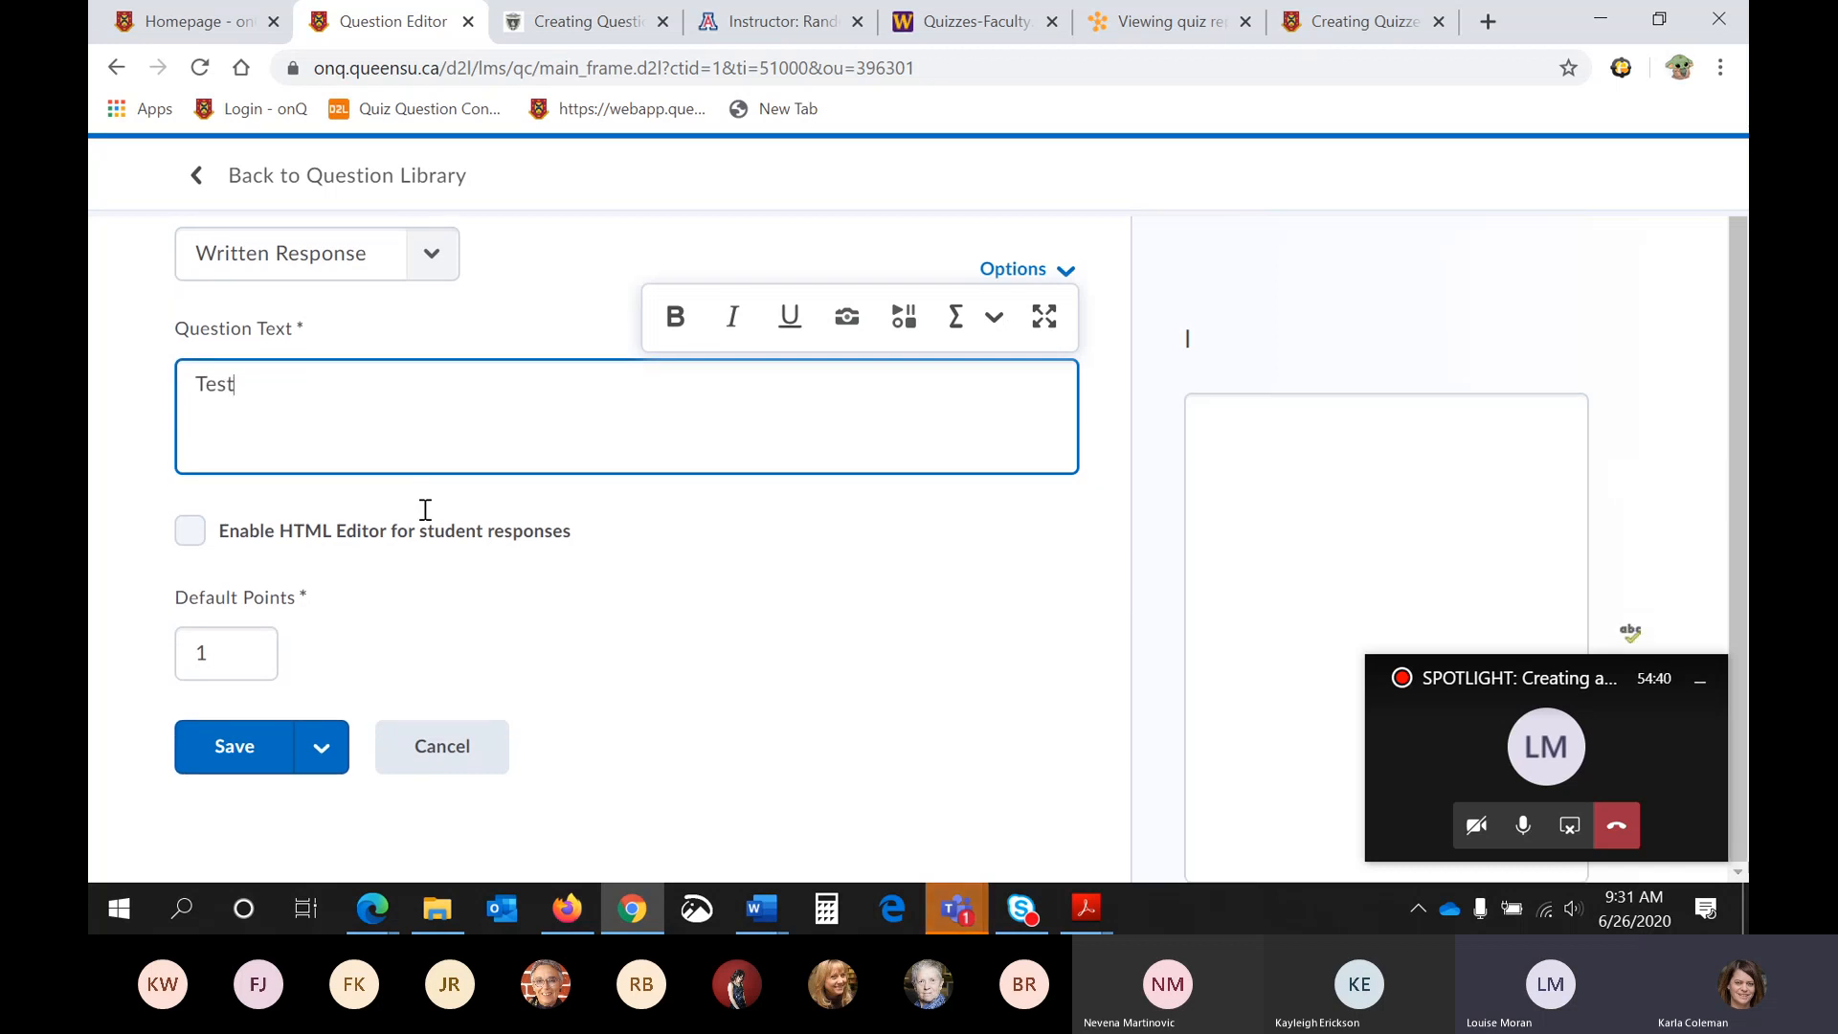
click(252, 764)
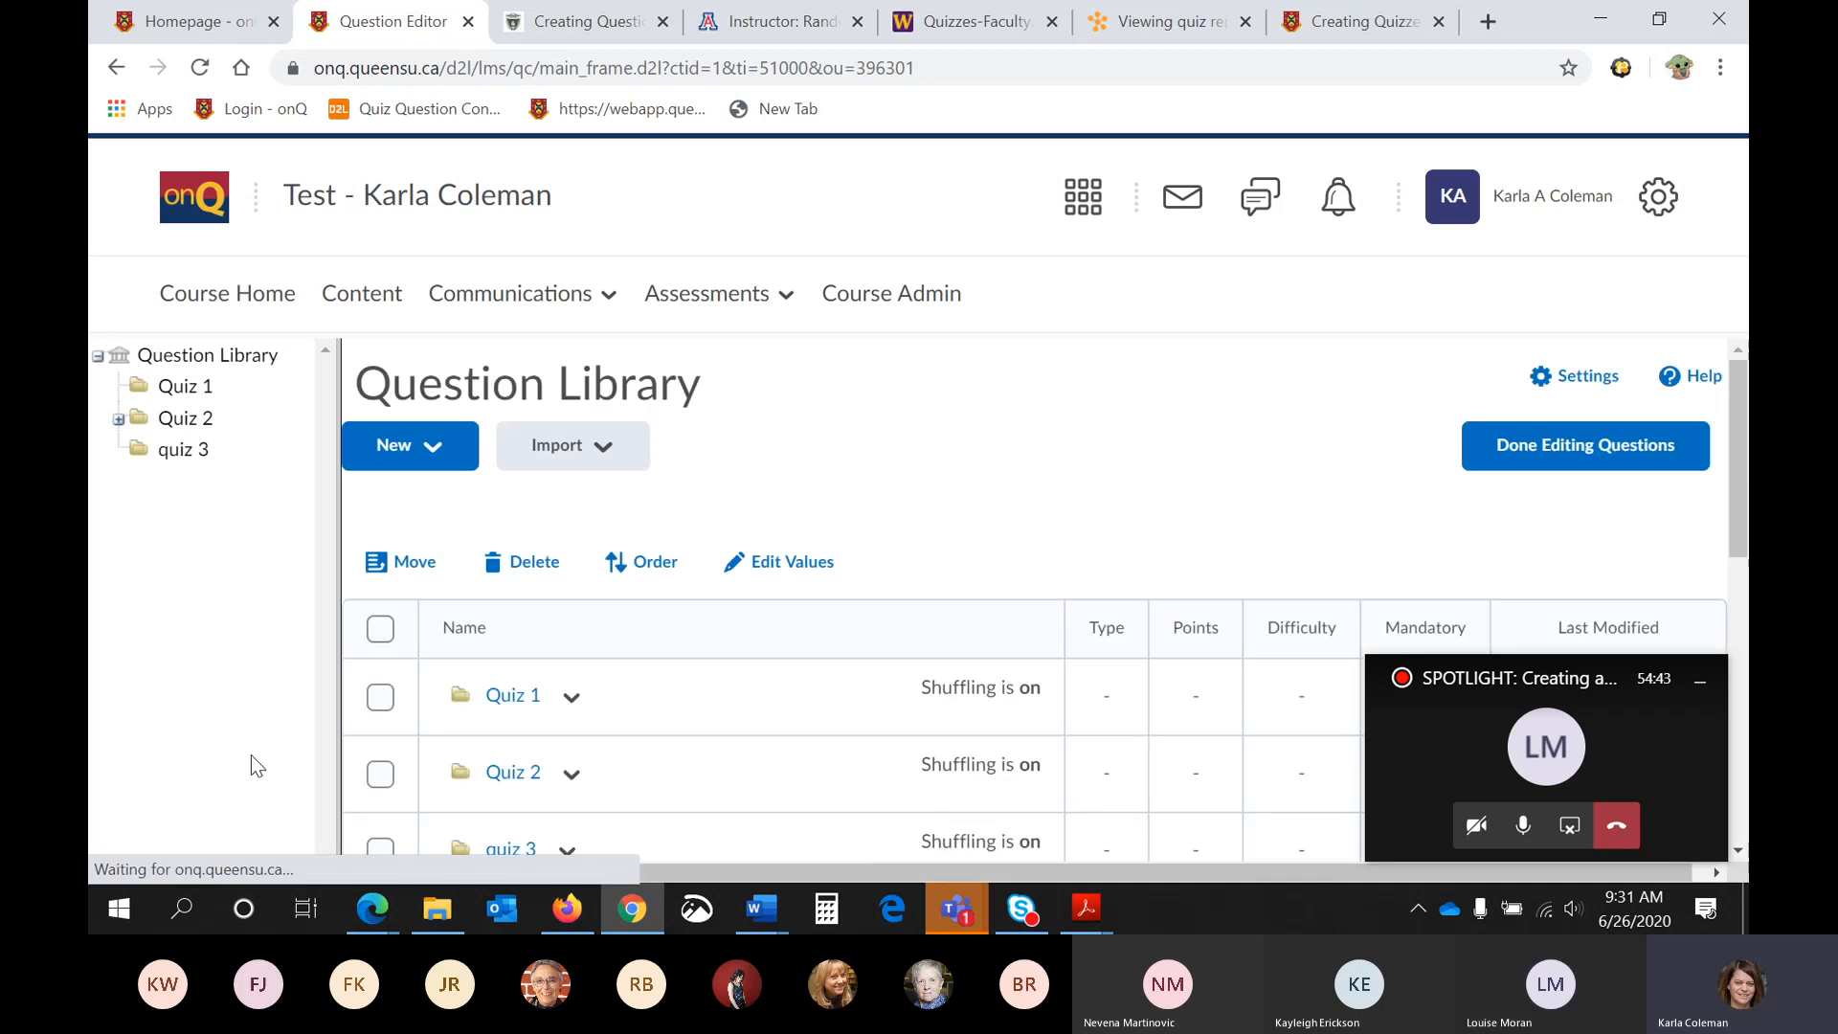
- Leave the Question Library and go back to the course's Quizzes list
scroll(671, 579, down, 4)
scroll(670, 580, down, 3)
scroll(632, 574, up, 8)
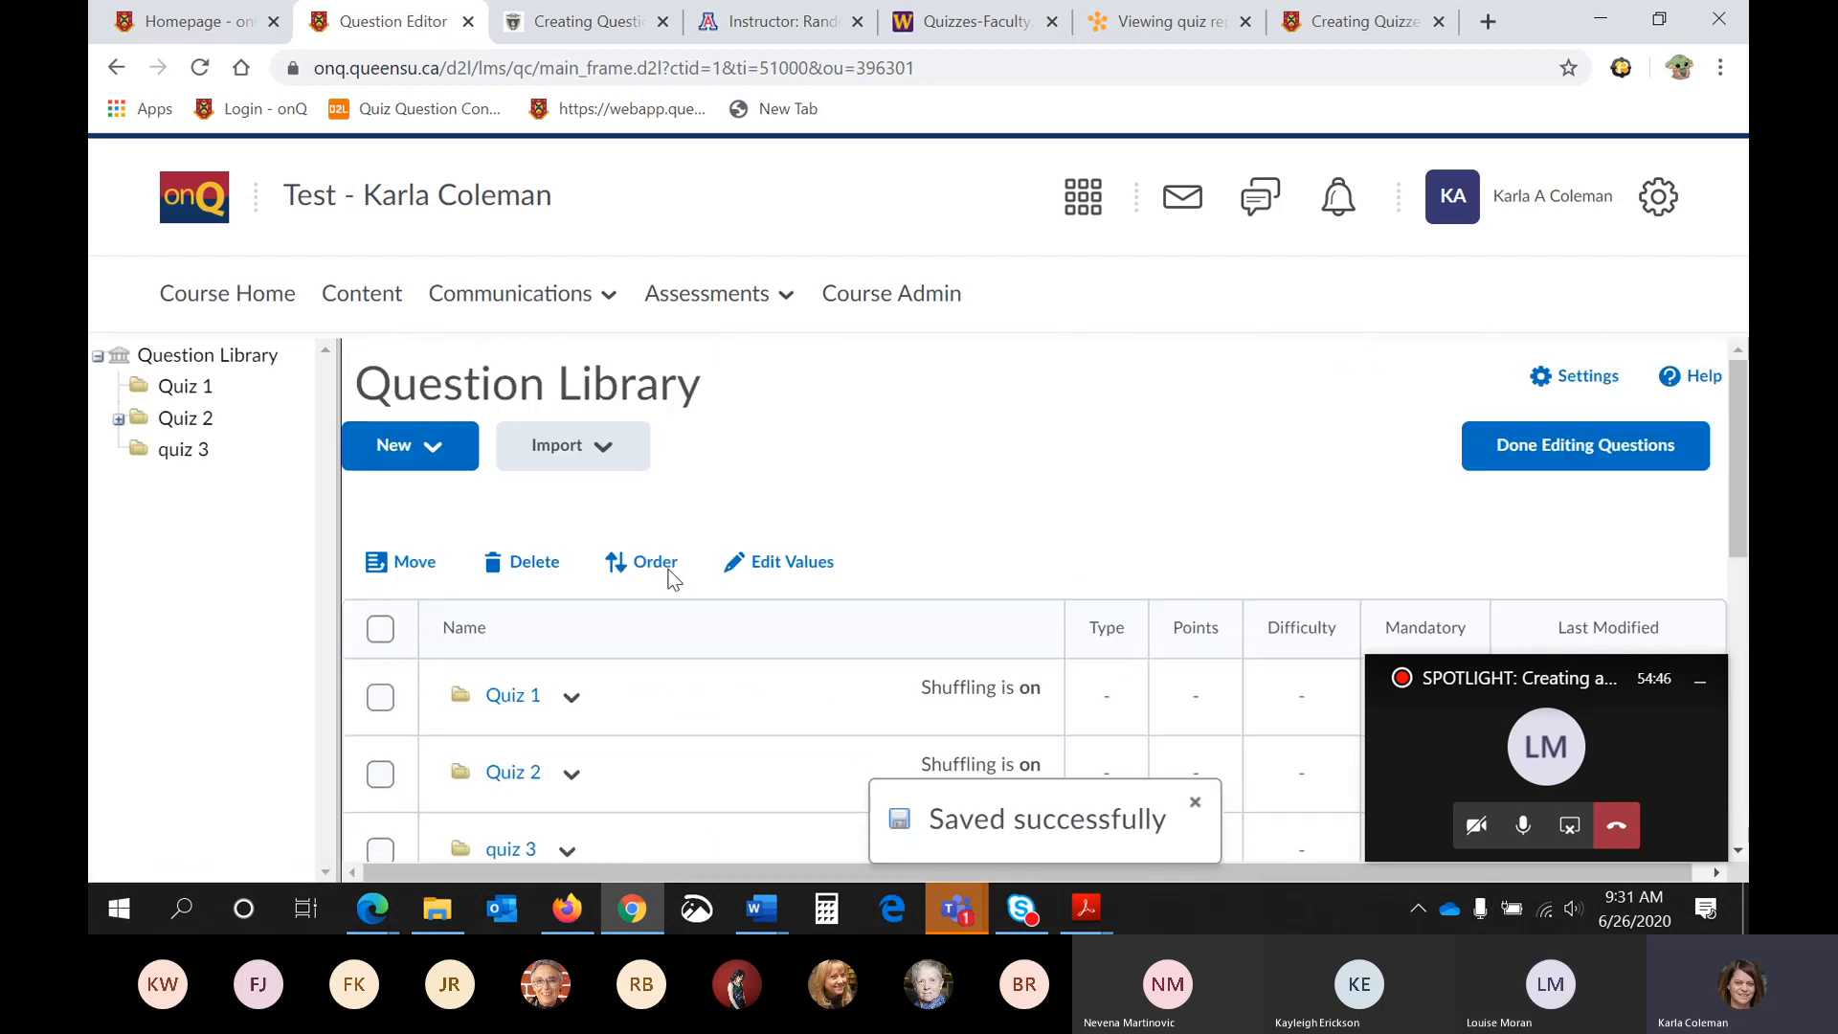
click(515, 294)
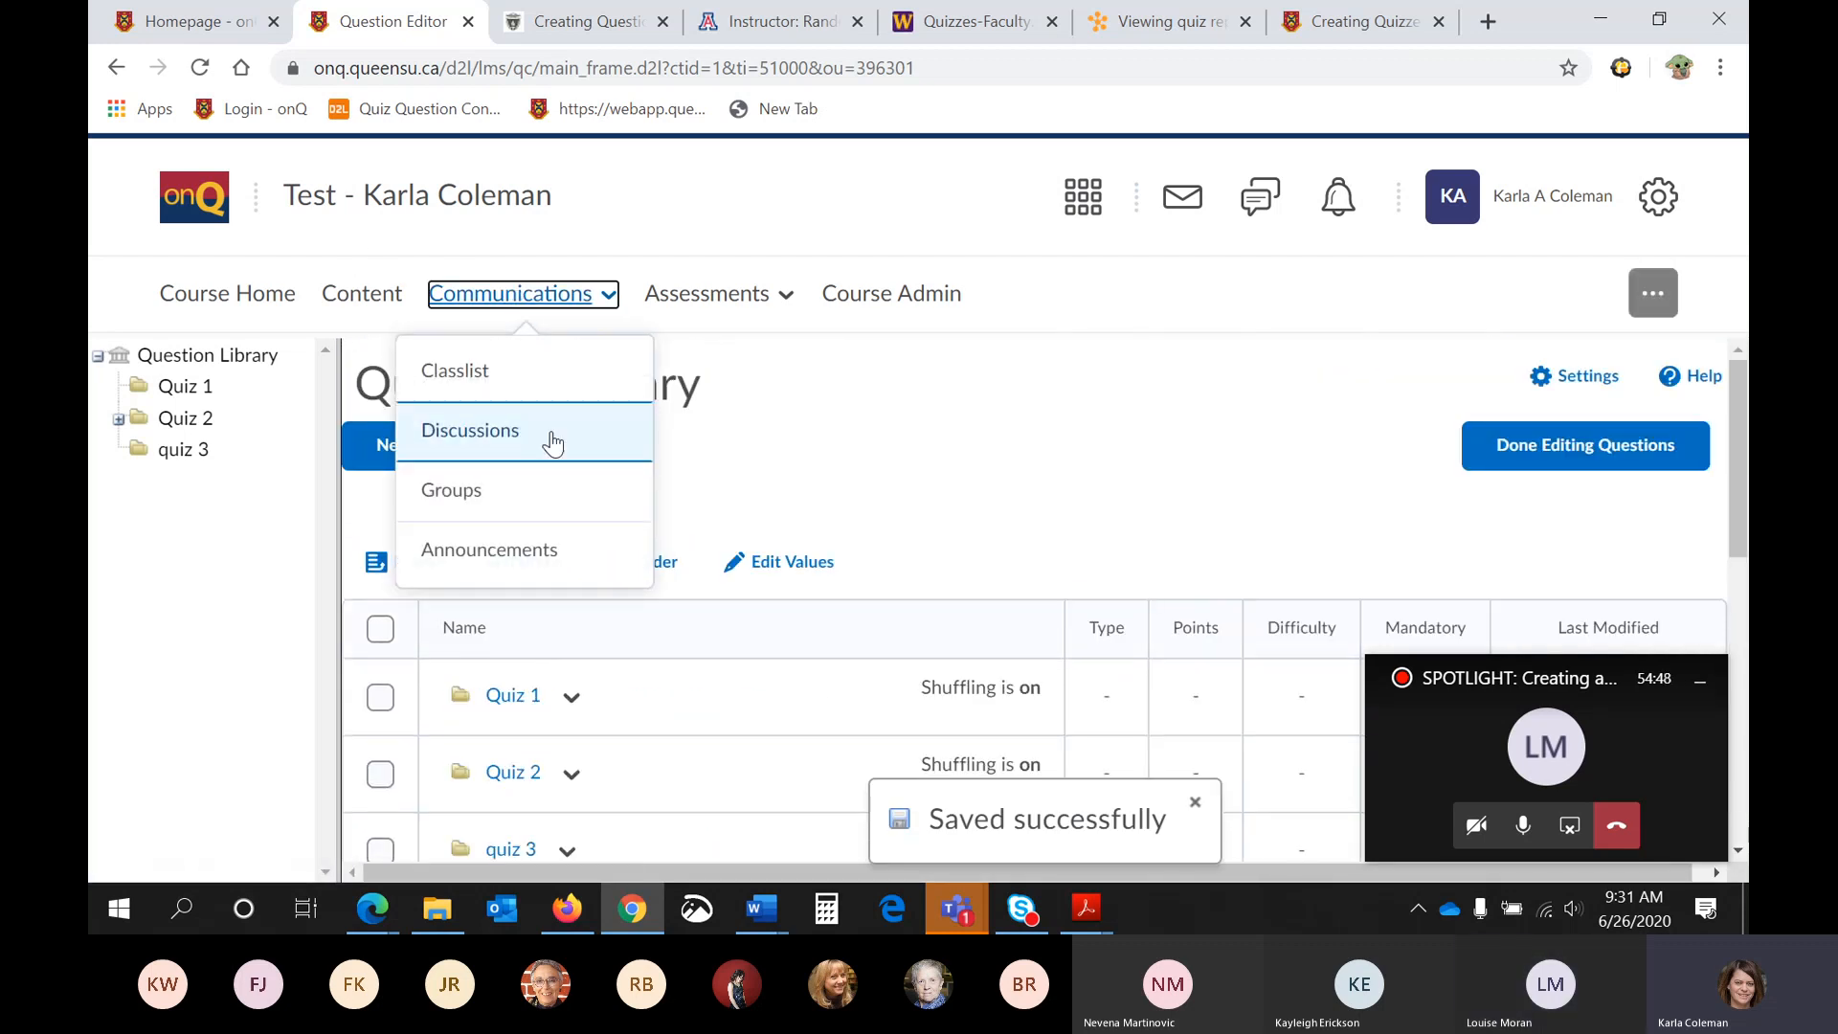
click(708, 295)
click(678, 493)
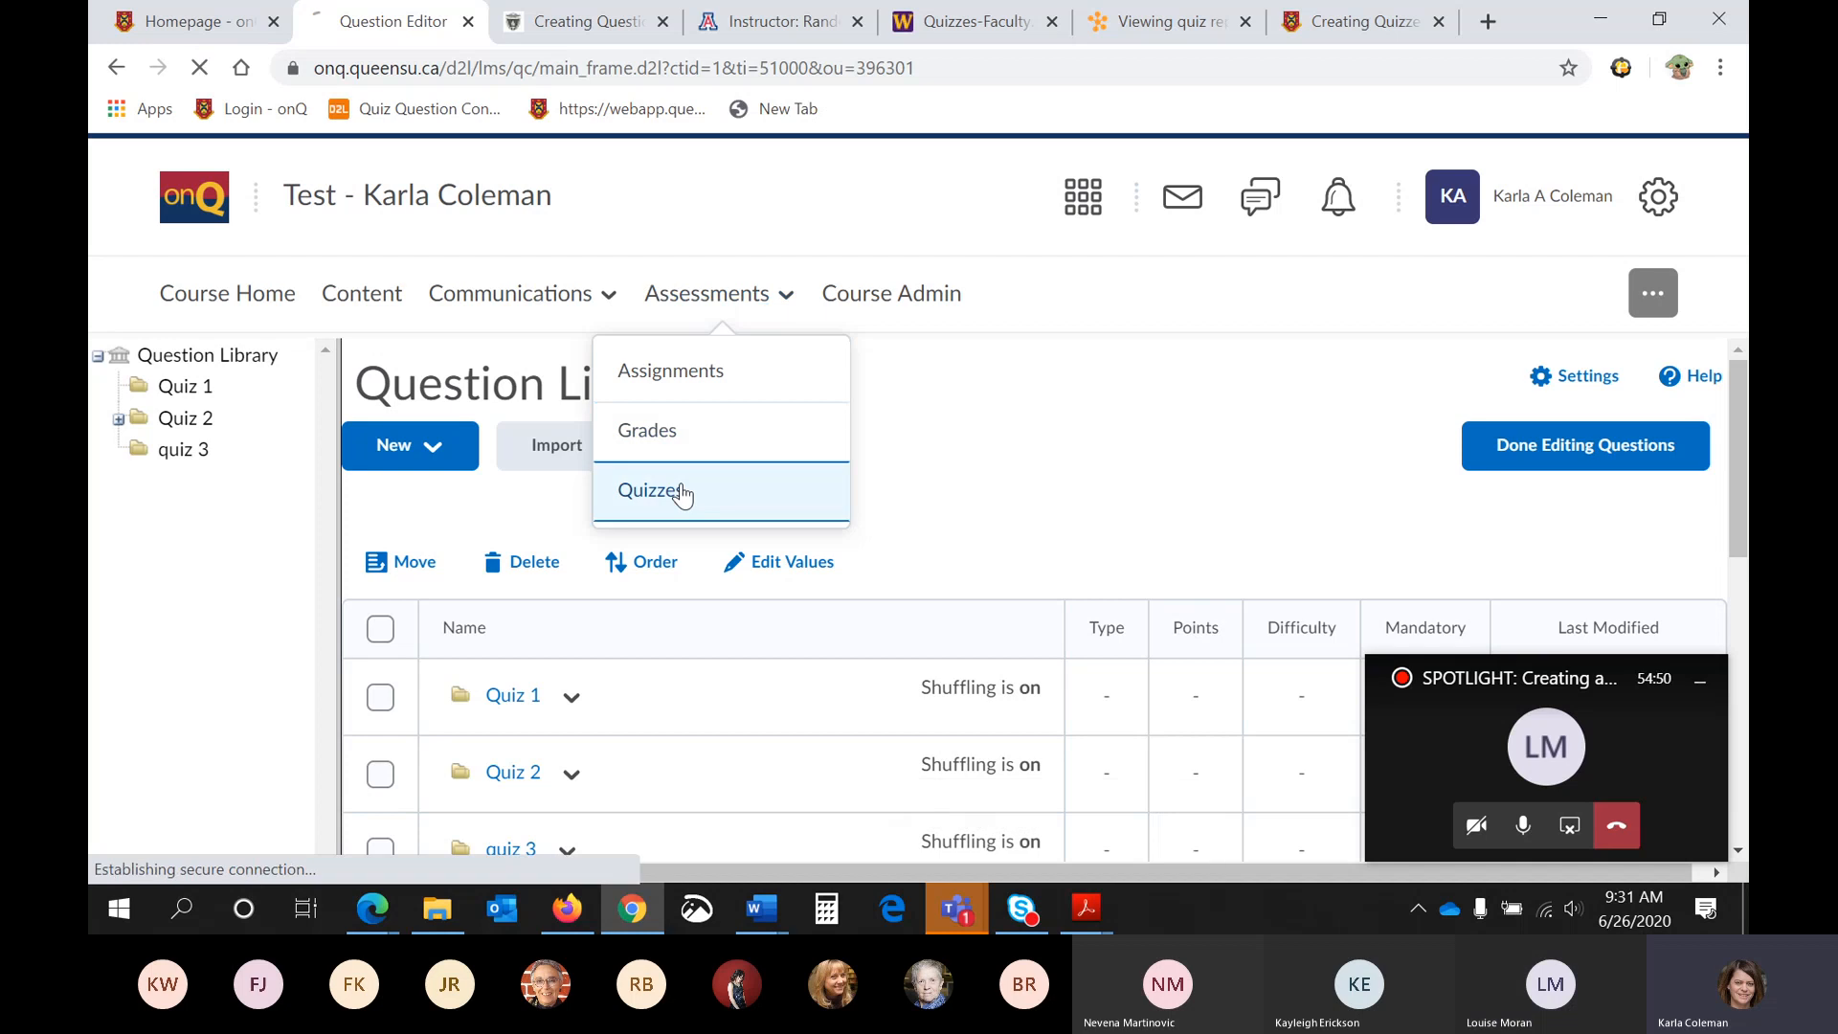
- Edit the first Quiz 1 in the list and open its questions for adding and editing
scroll(699, 481, down, 2)
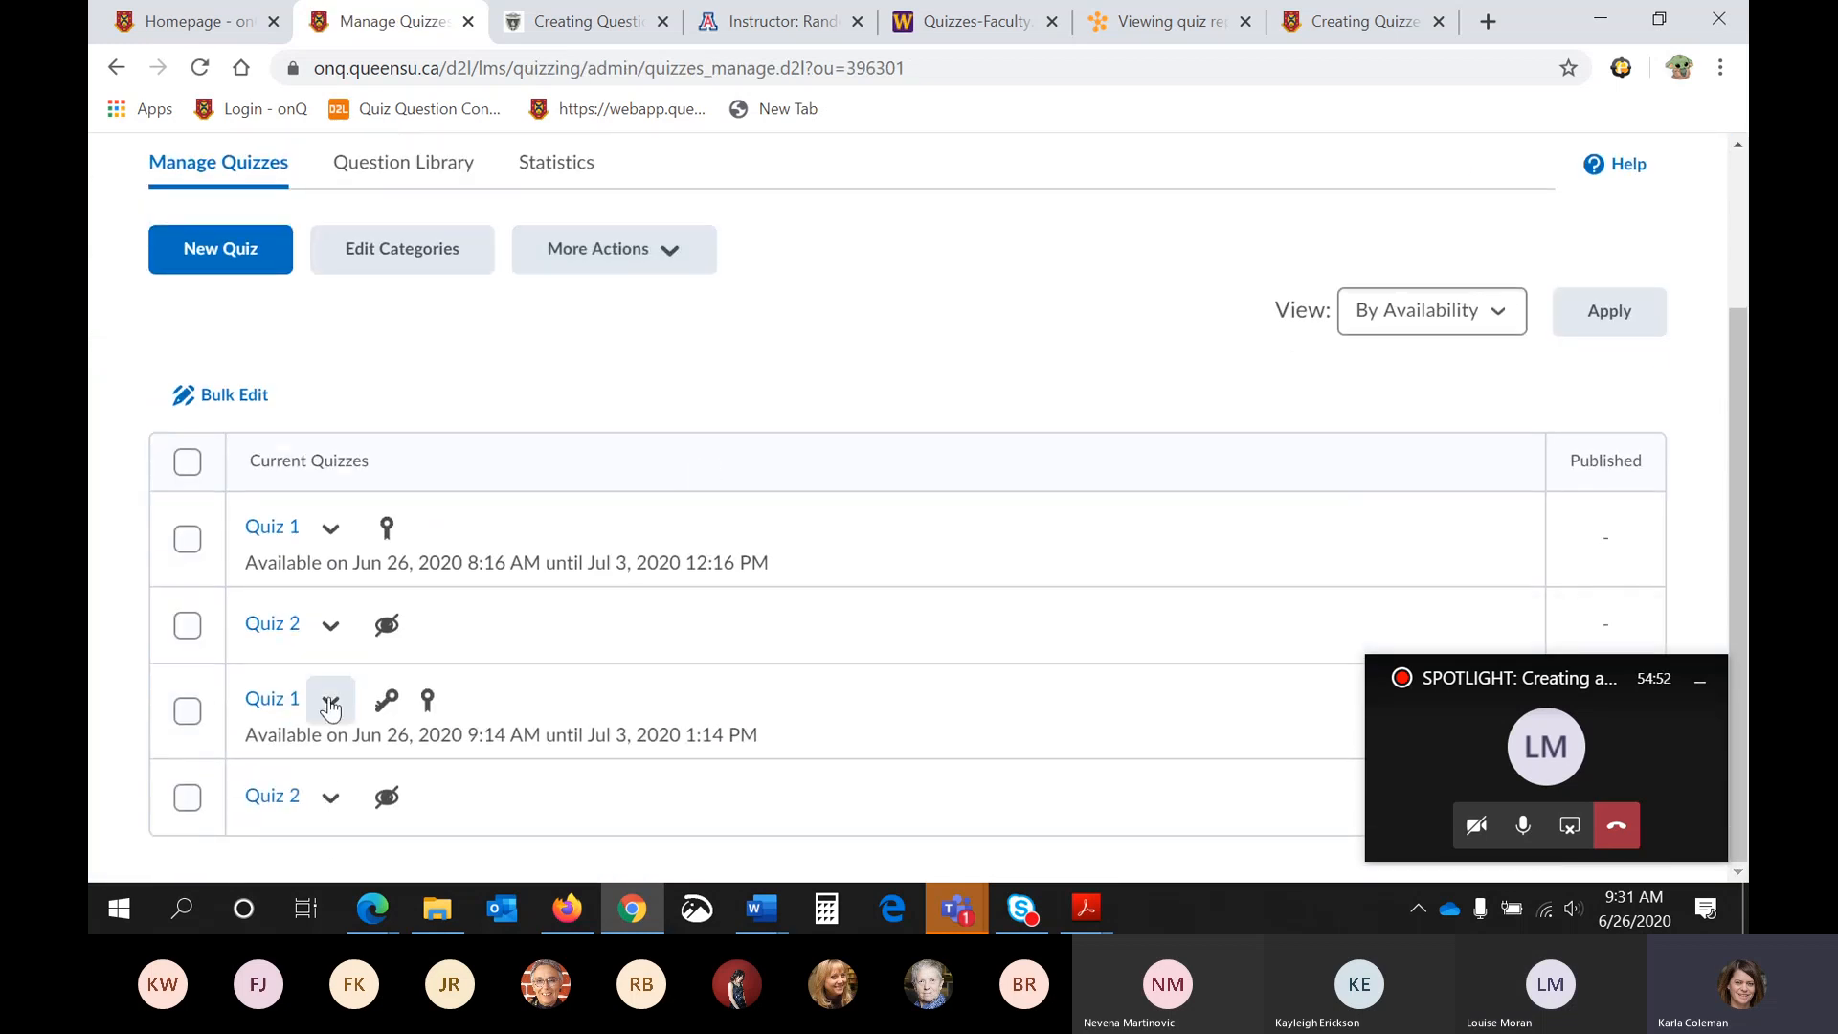
click(332, 530)
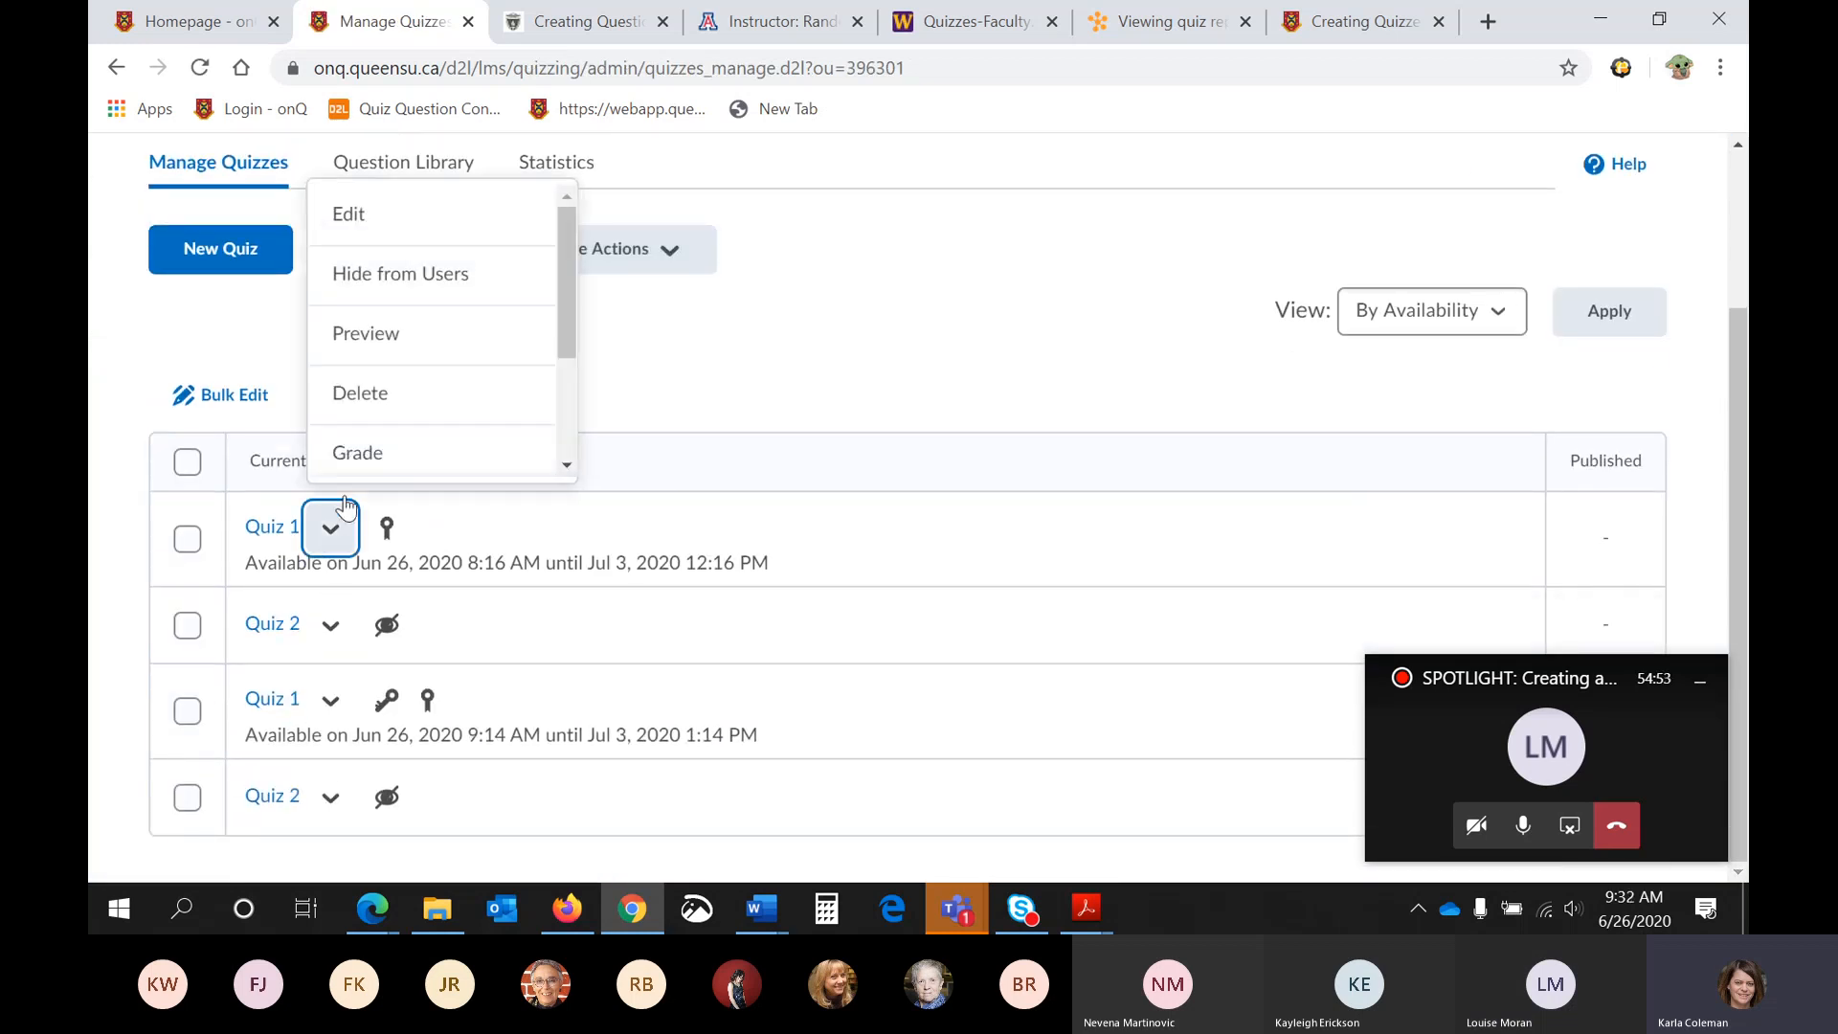
click(410, 227)
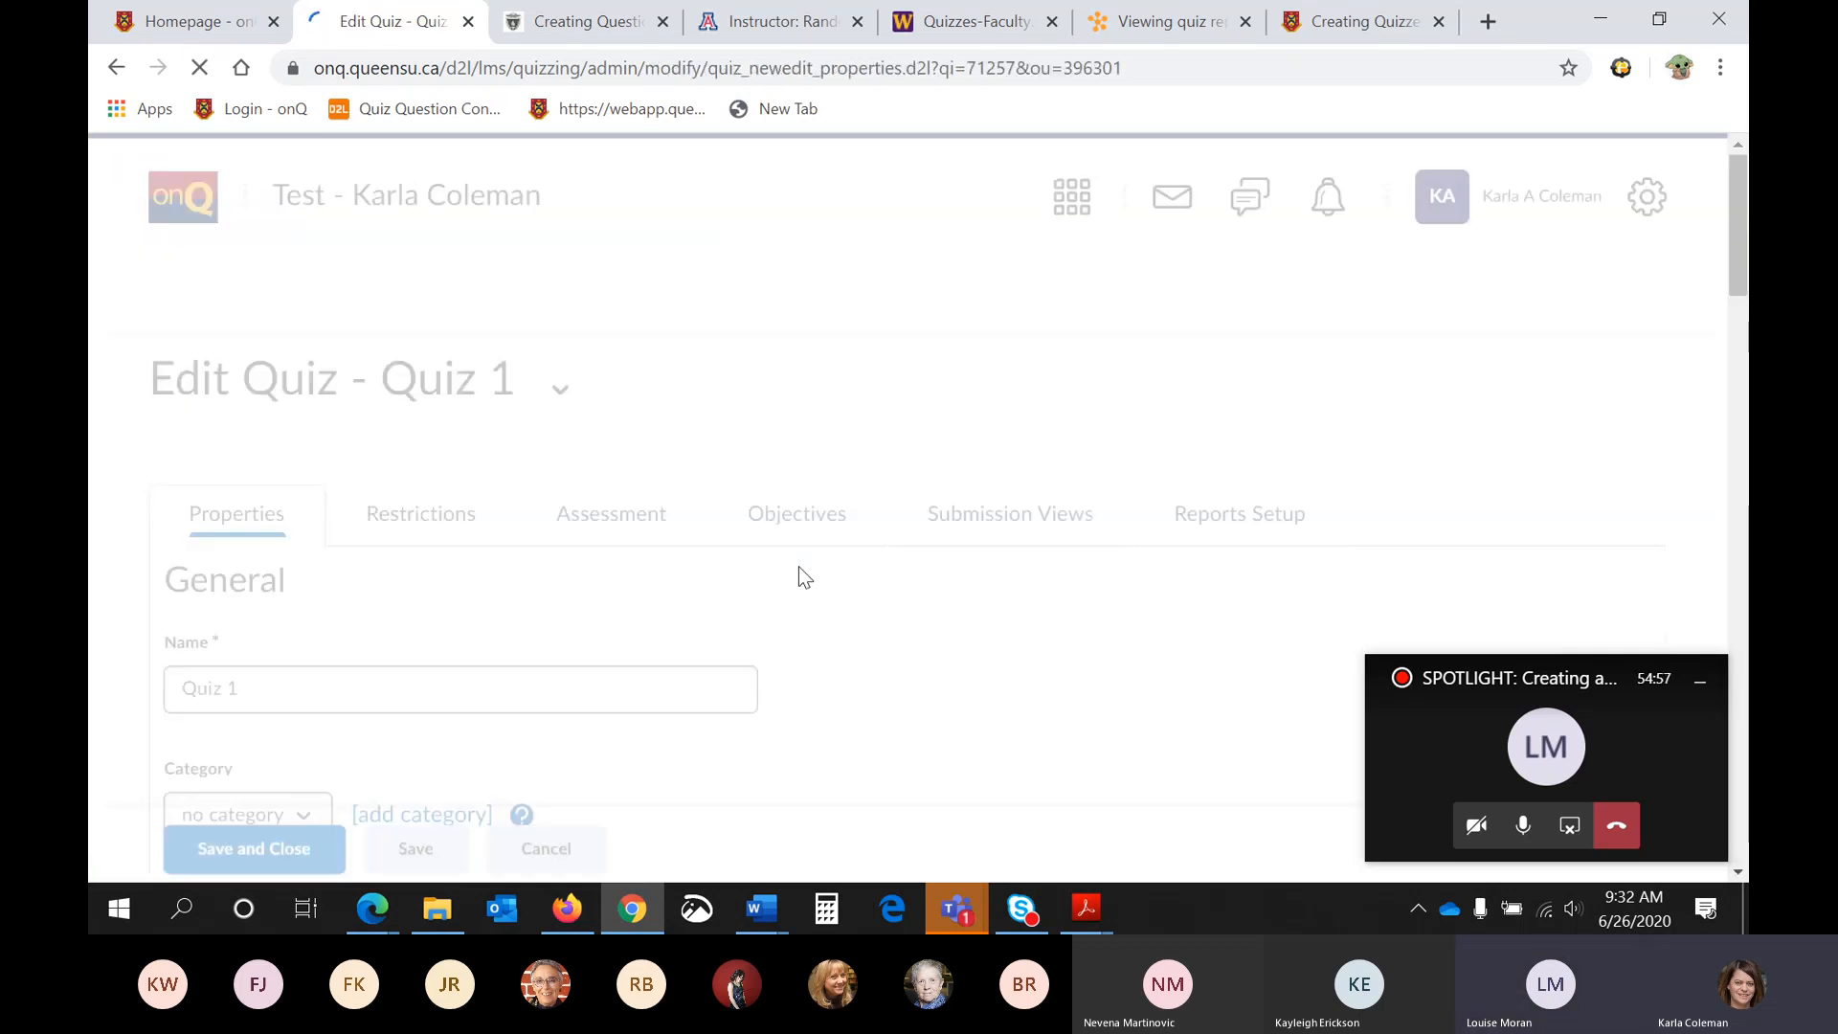
scroll(799, 566, down, 7)
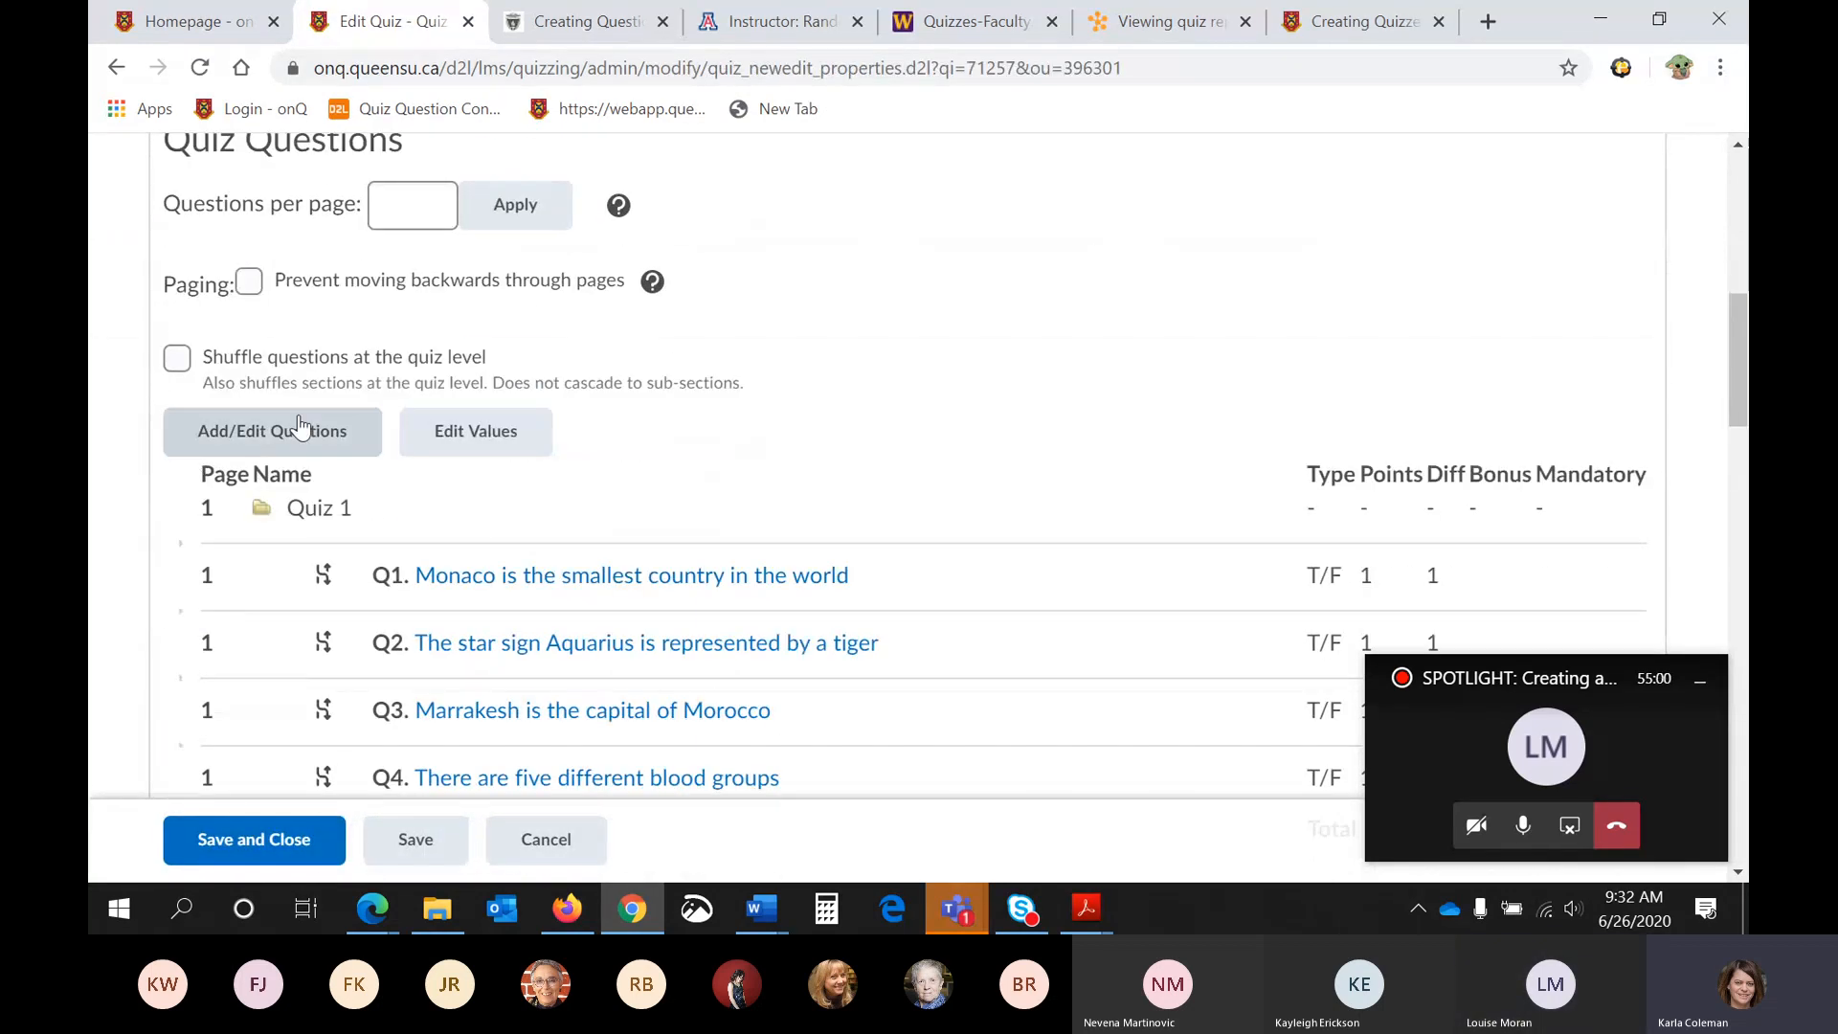
click(300, 428)
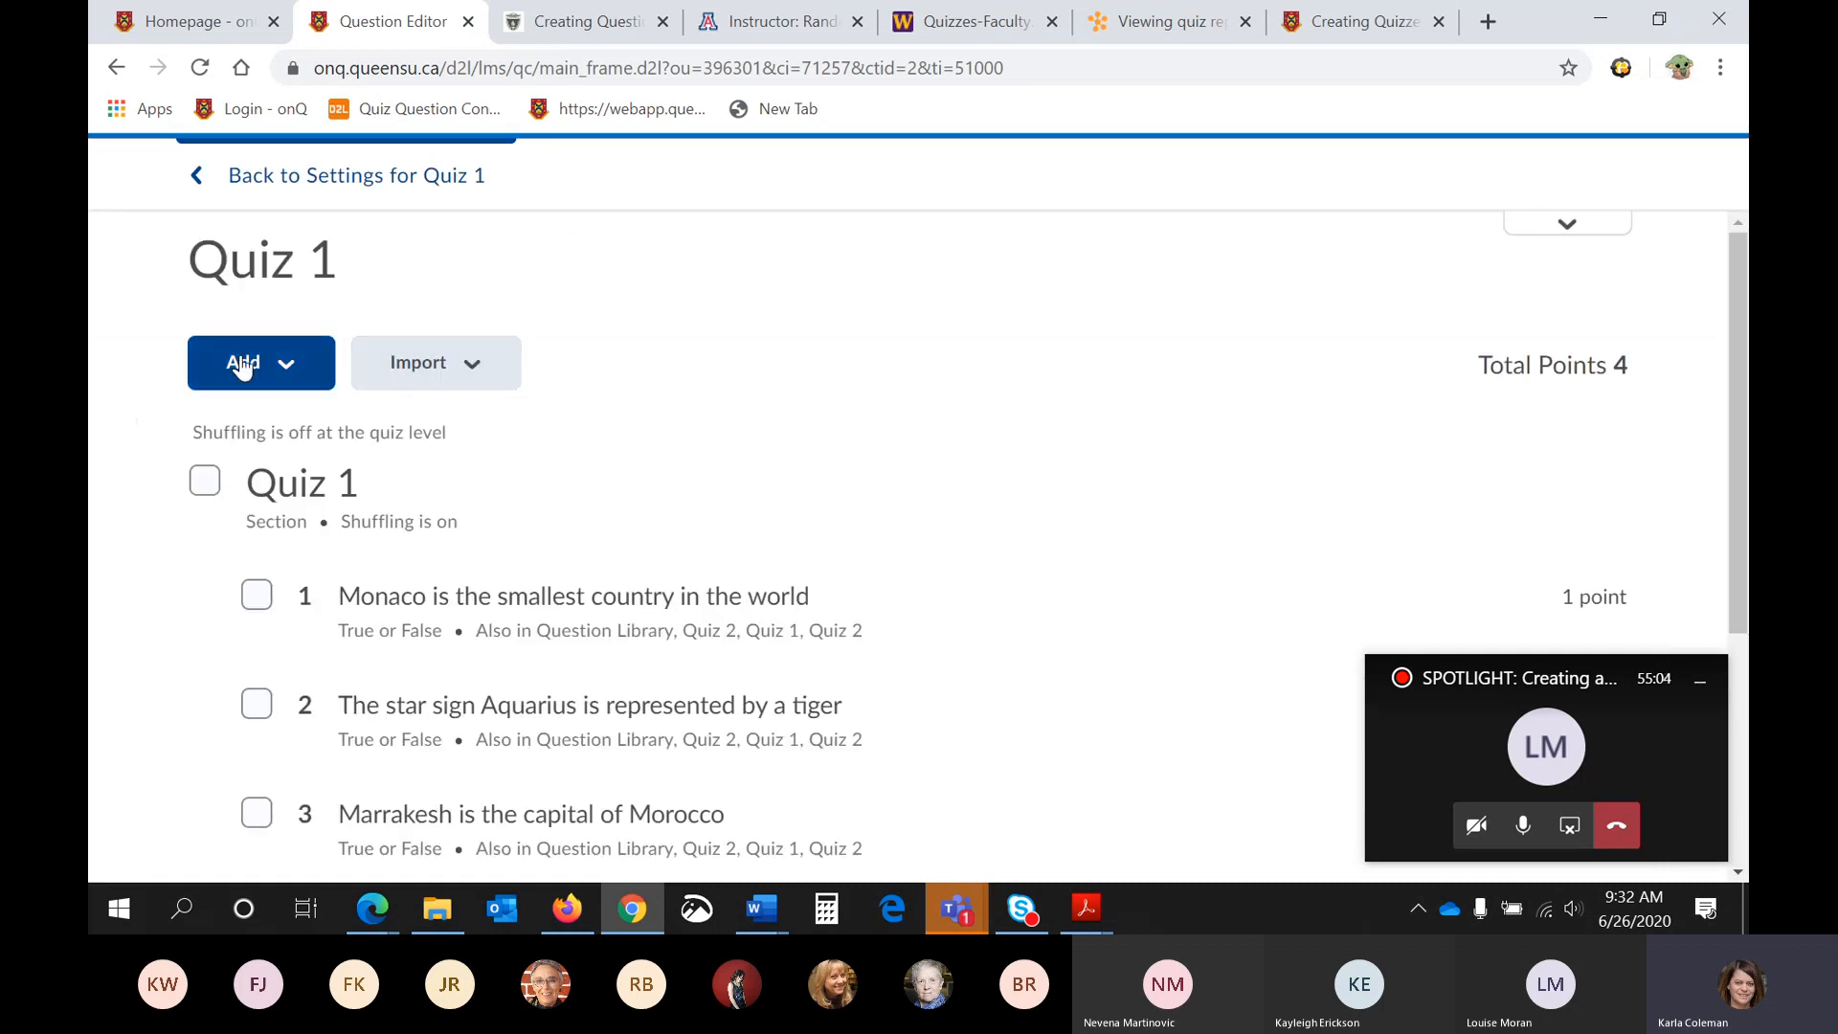
- Import the written response question "Test" from the Question Library into Quiz 1
click(421, 363)
click(474, 521)
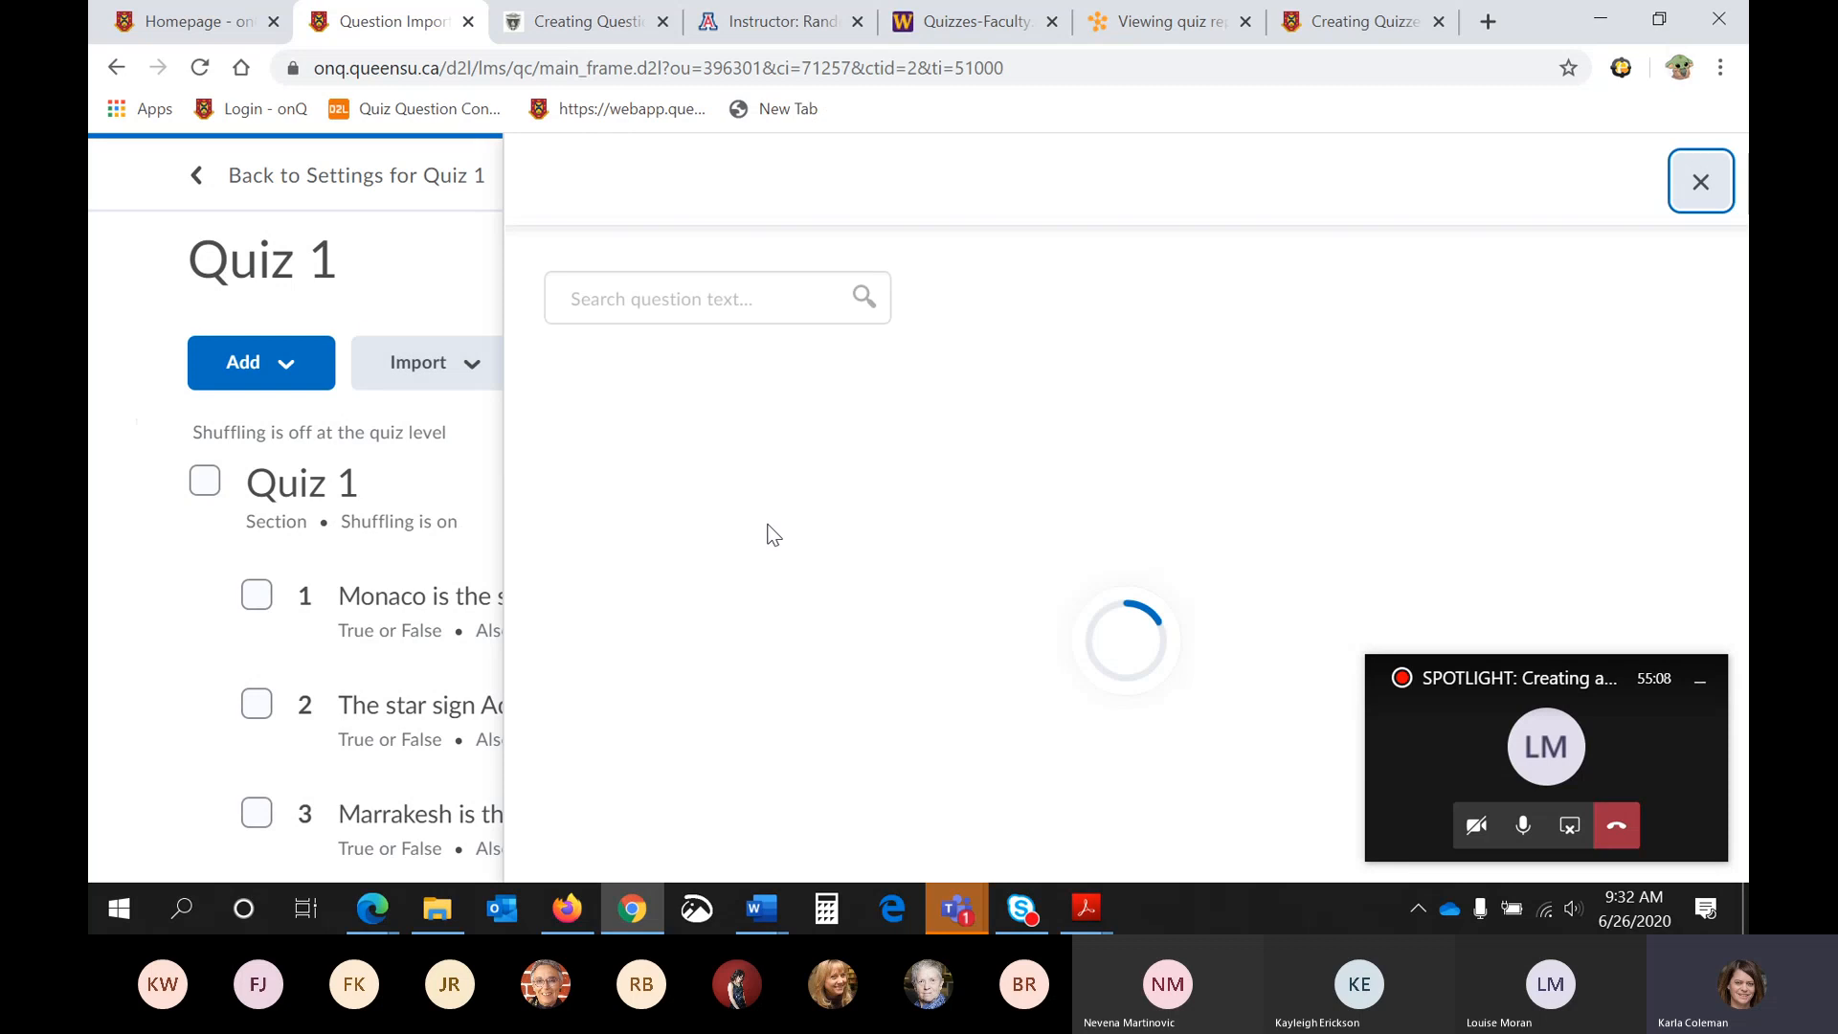
scroll(767, 533, down, 4)
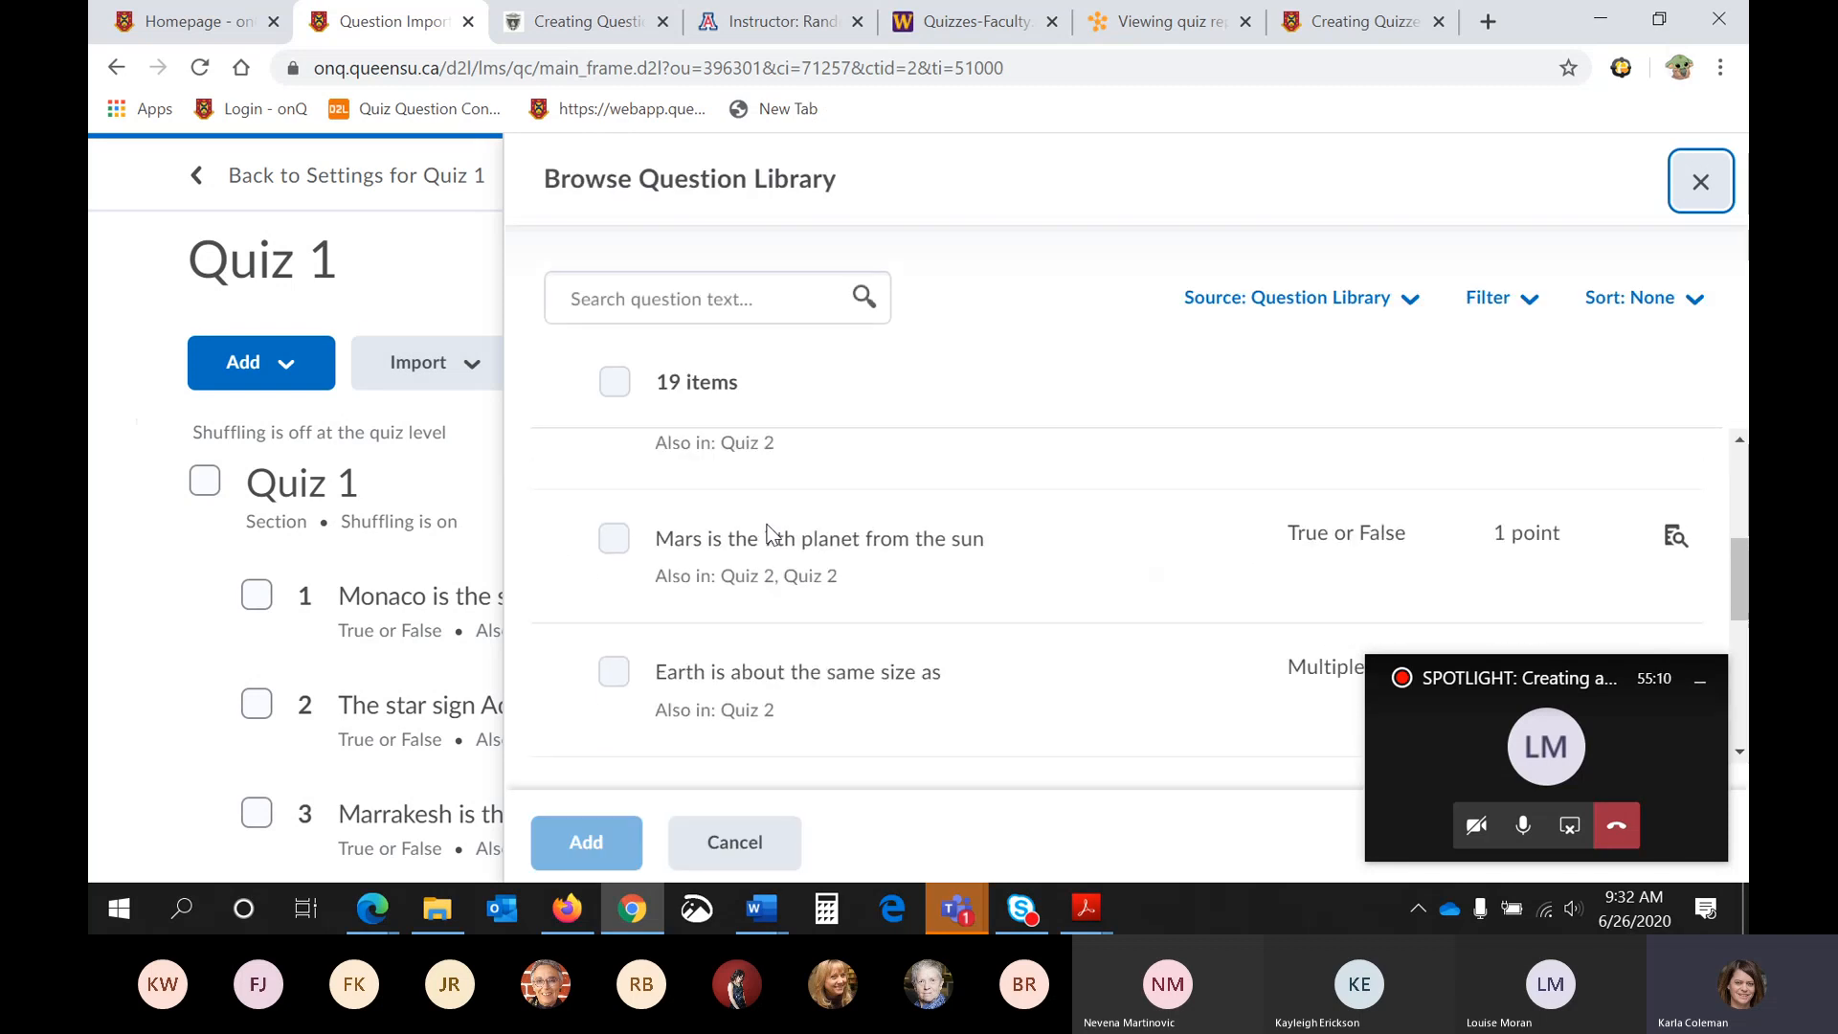
scroll(767, 534, down, 5)
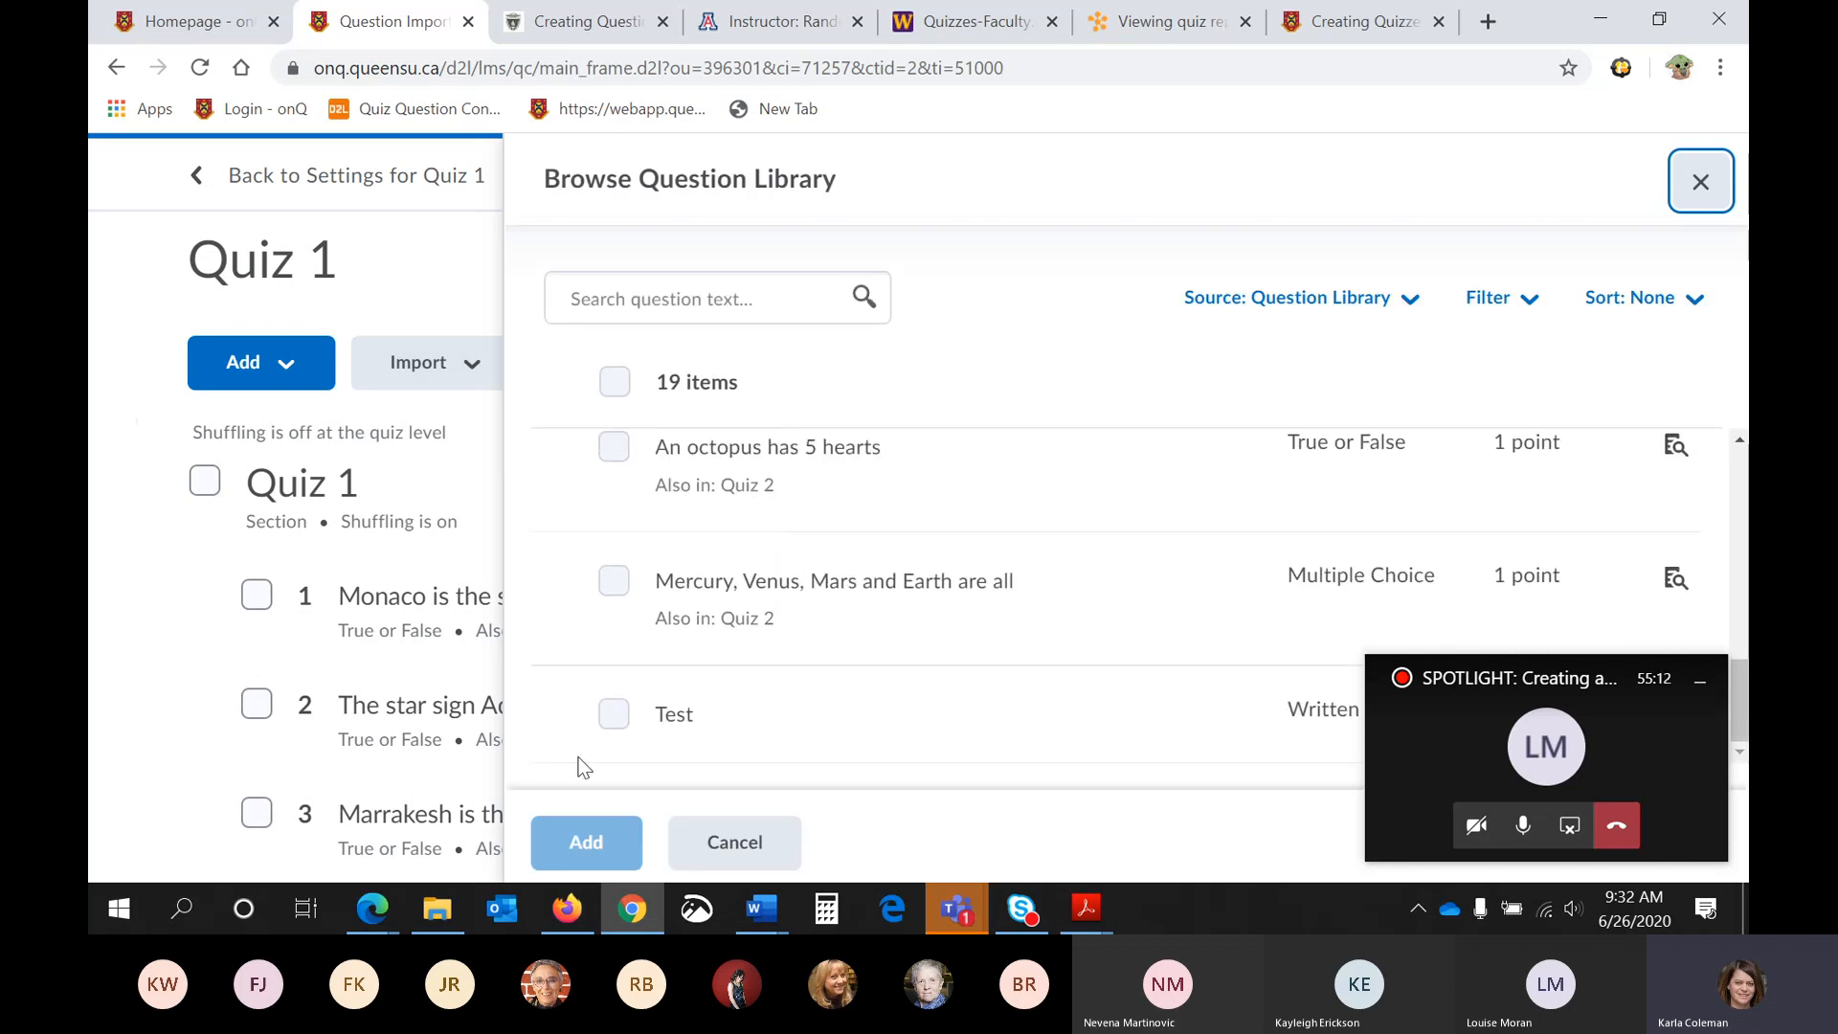
click(614, 714)
click(586, 842)
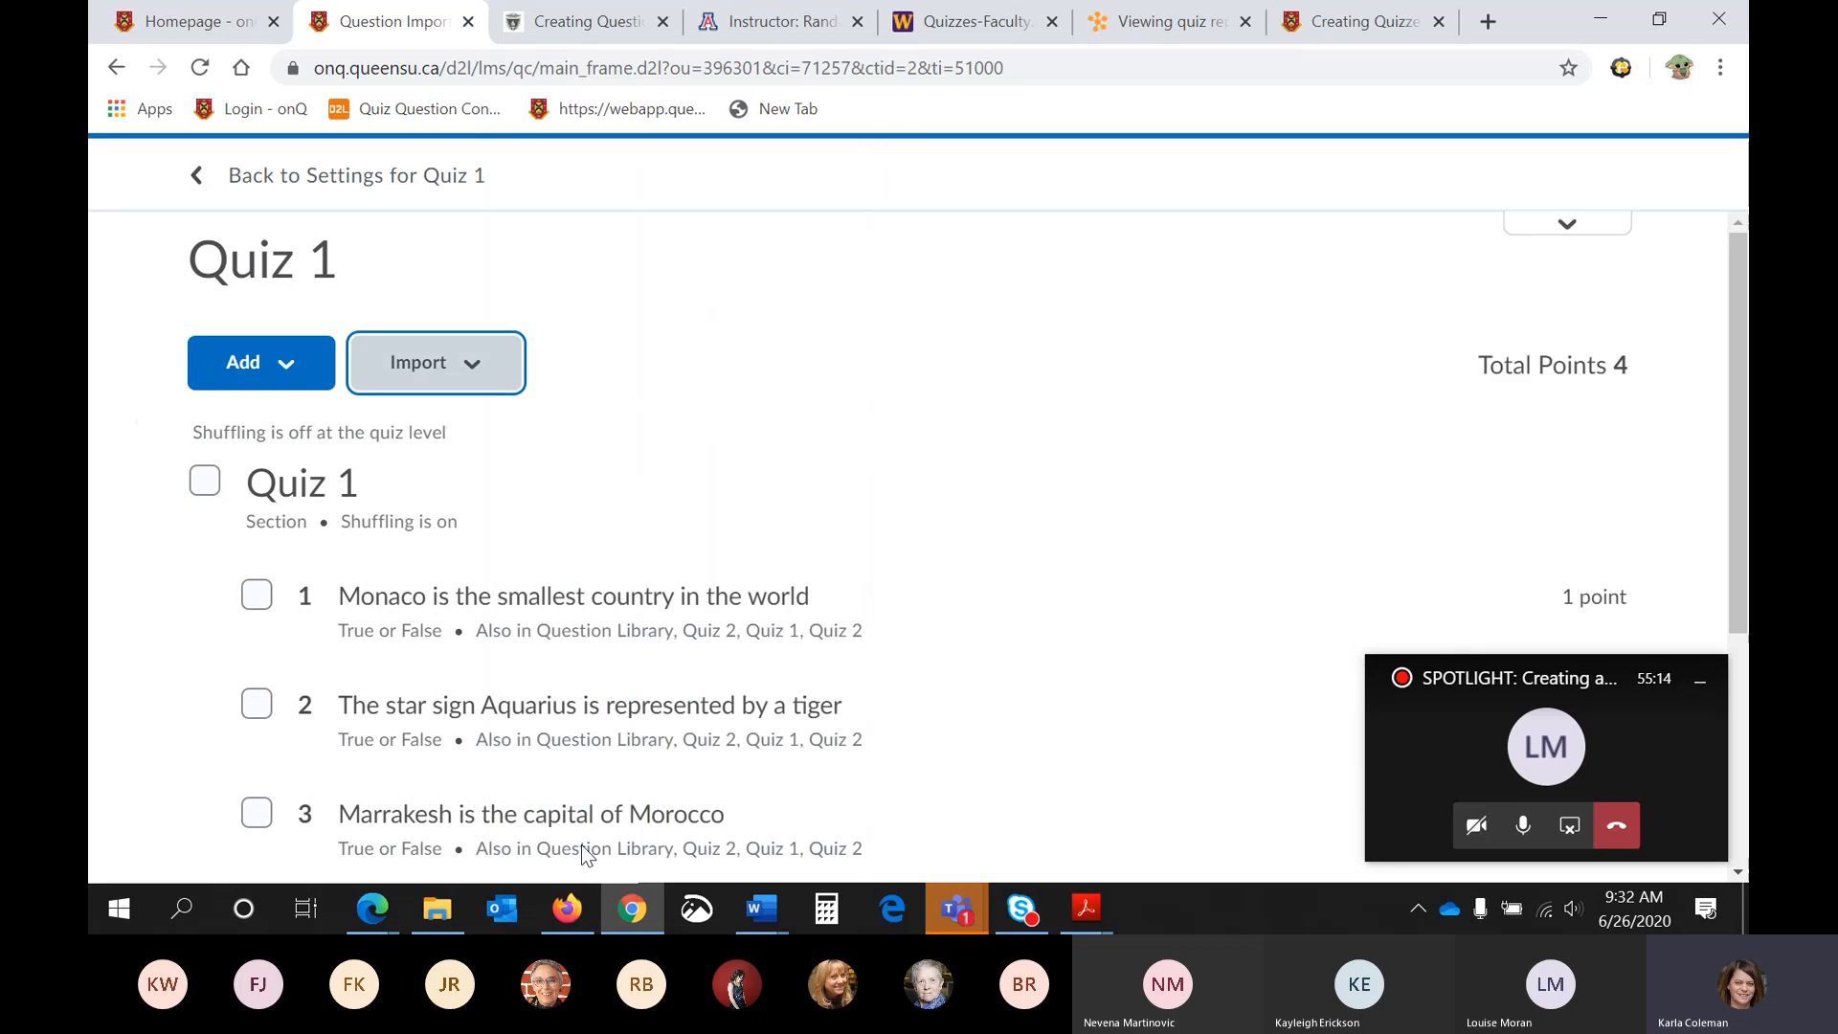
scroll(510, 579, up, 5)
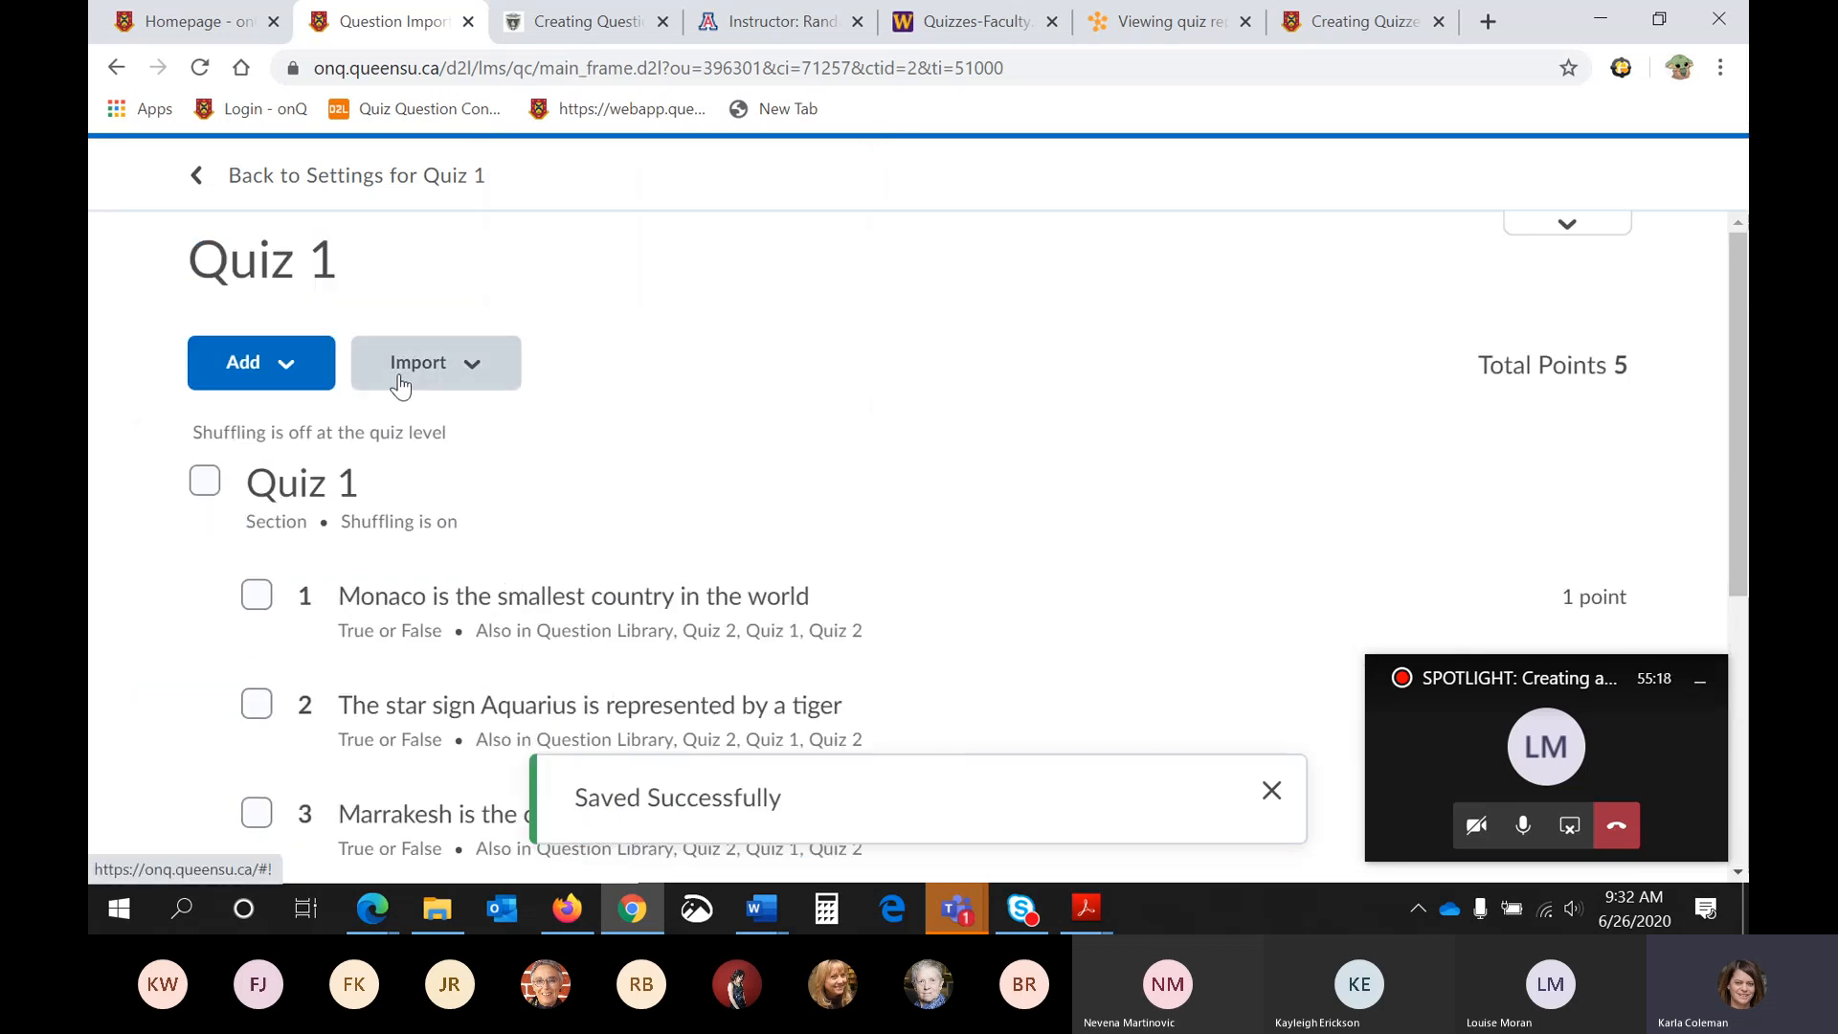
- Return to the Quiz 1 settings, check the question list, then save and close the quiz
click(446, 178)
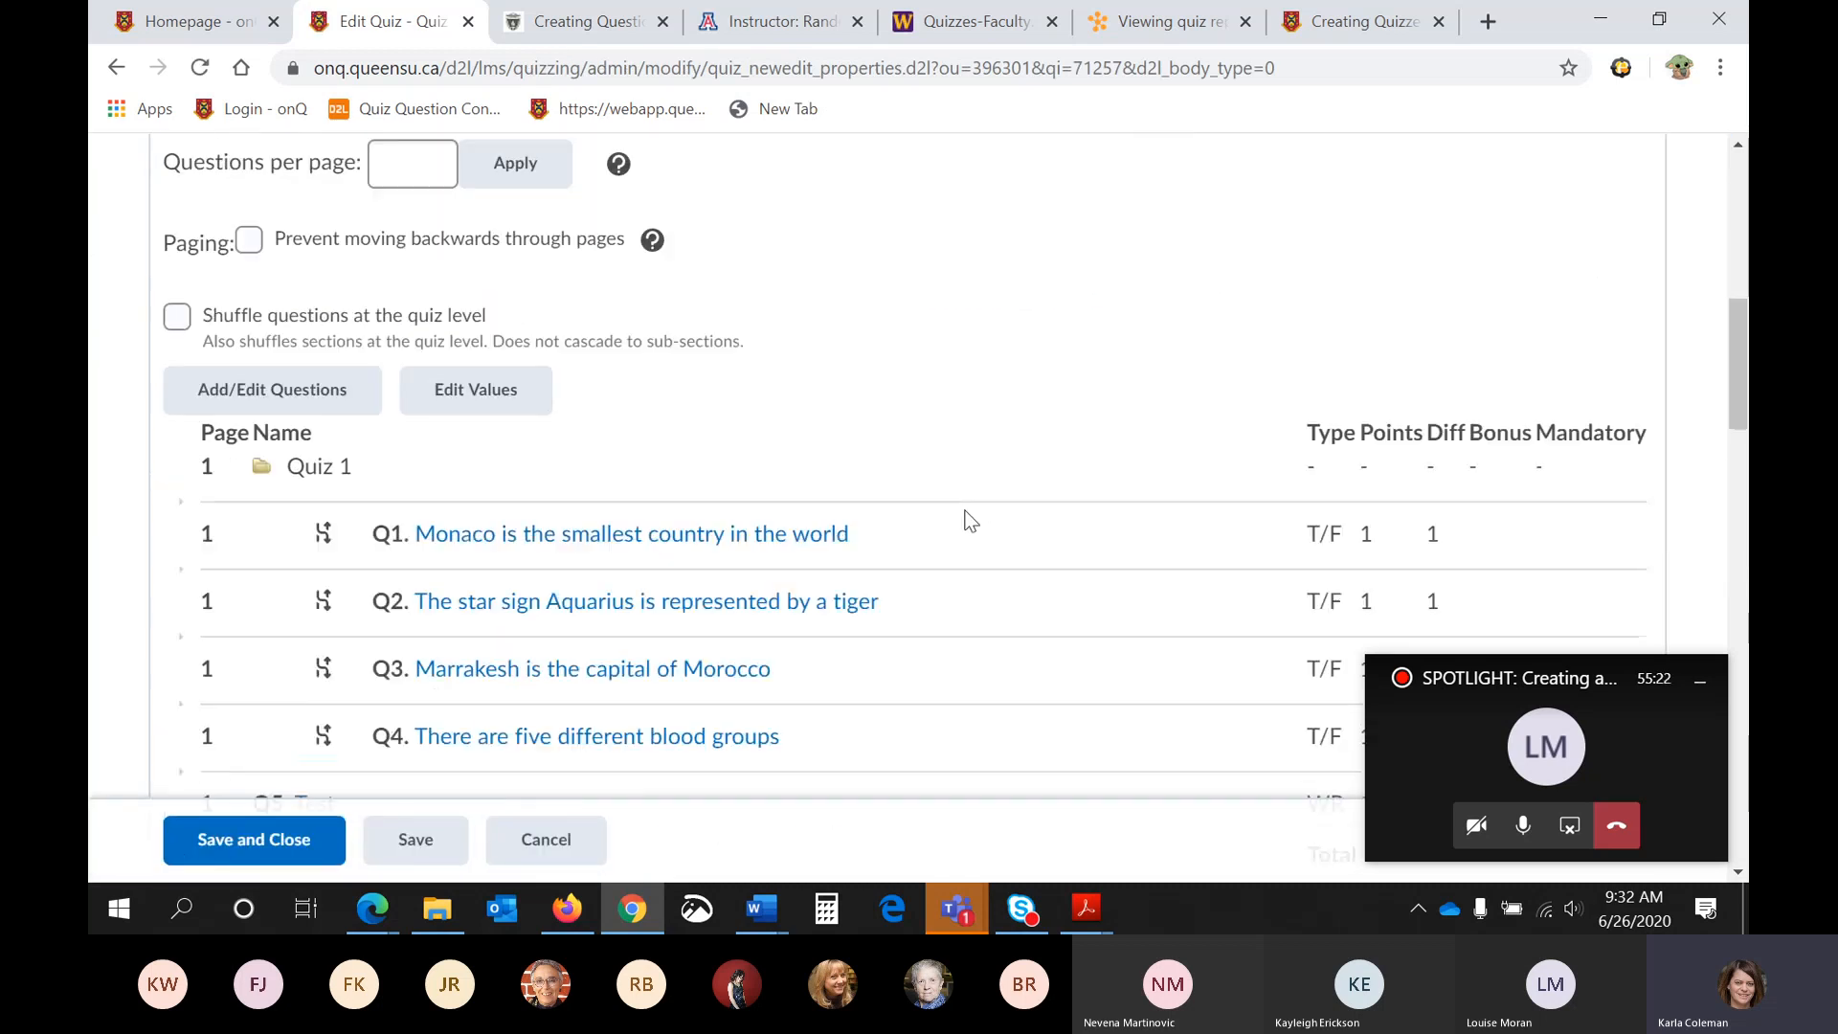
scroll(971, 520, down, 6)
scroll(971, 521, up, 4)
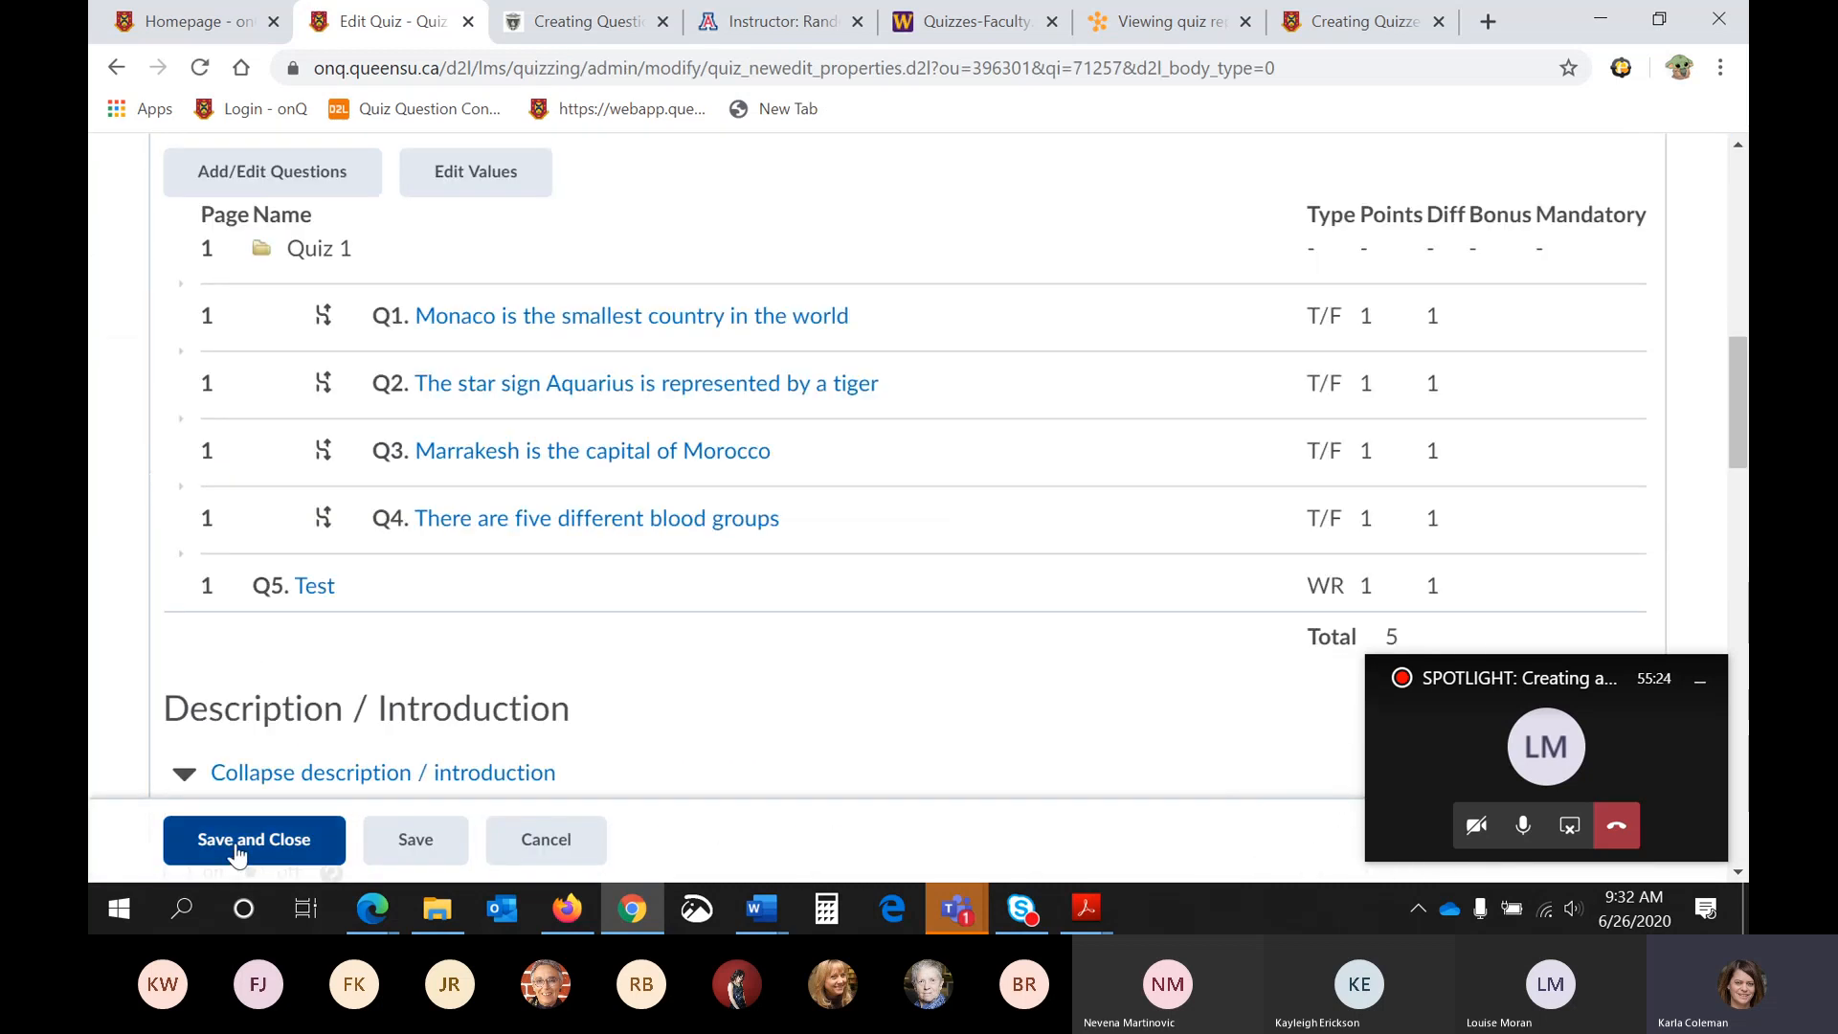
click(238, 848)
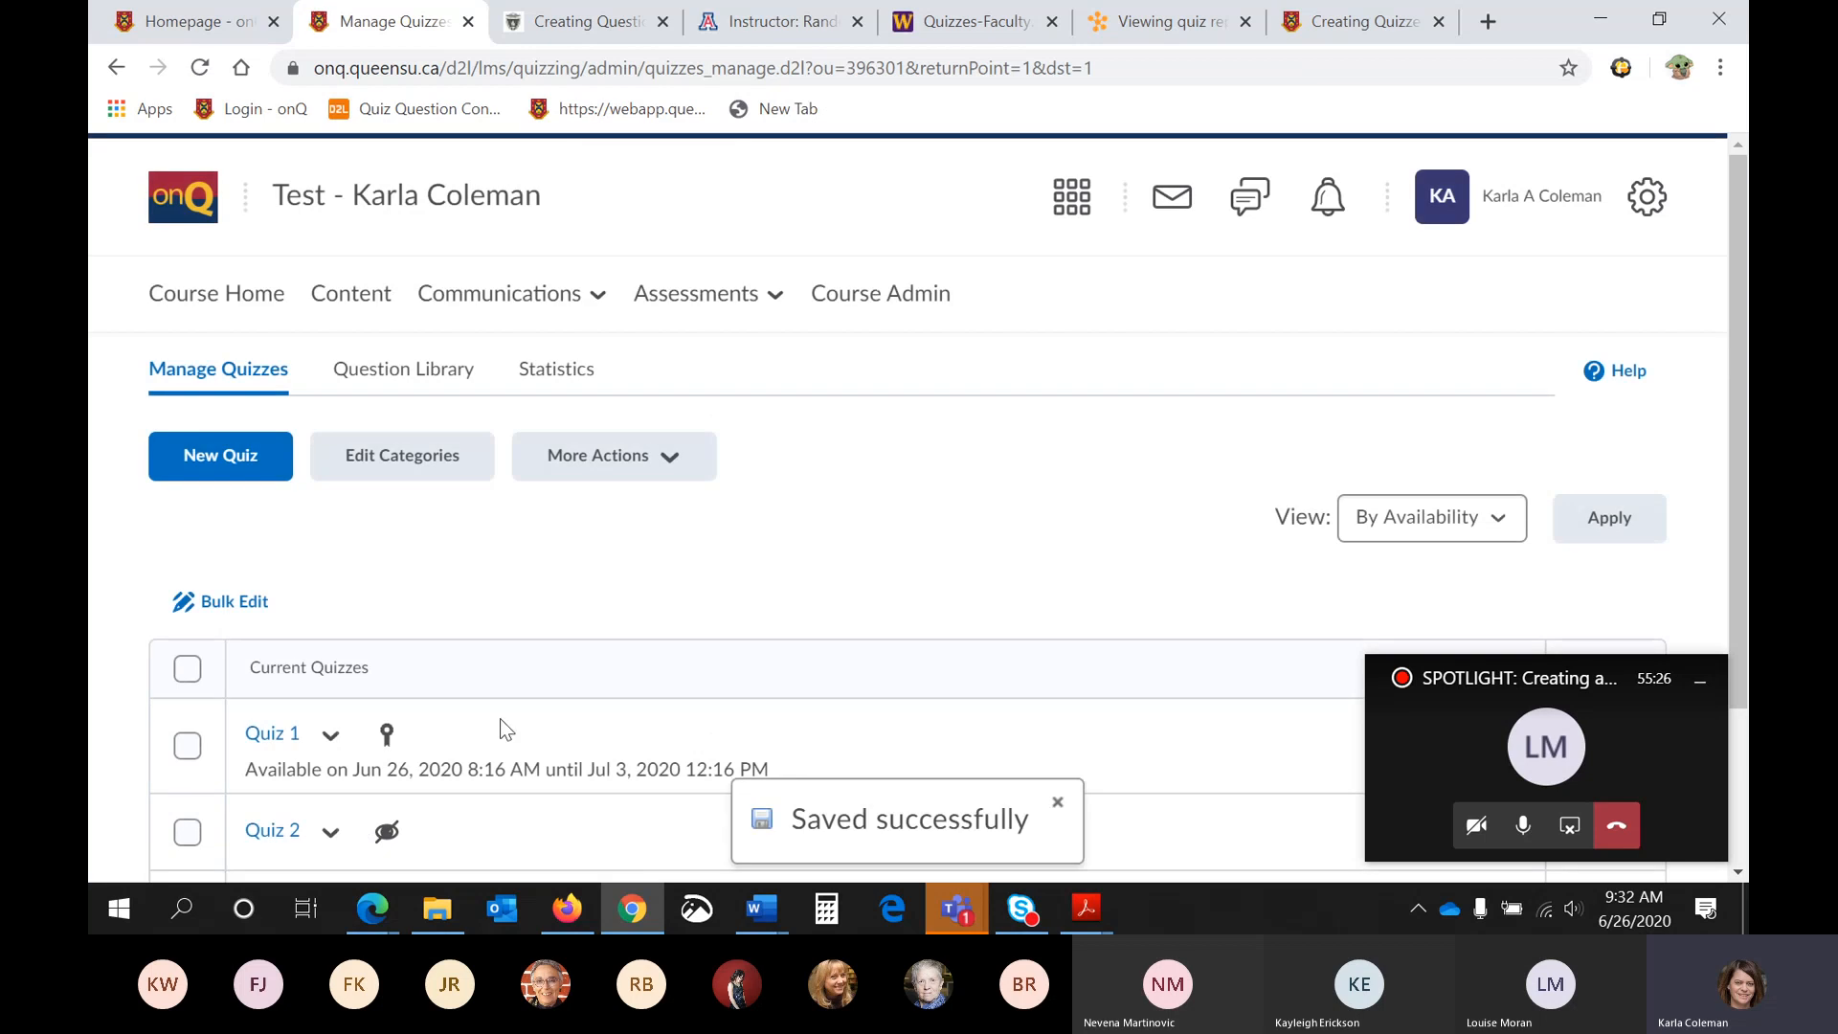
- Open the course Classlist from the Manage Quizzes page
scroll(582, 657, down, 3)
scroll(582, 657, up, 3)
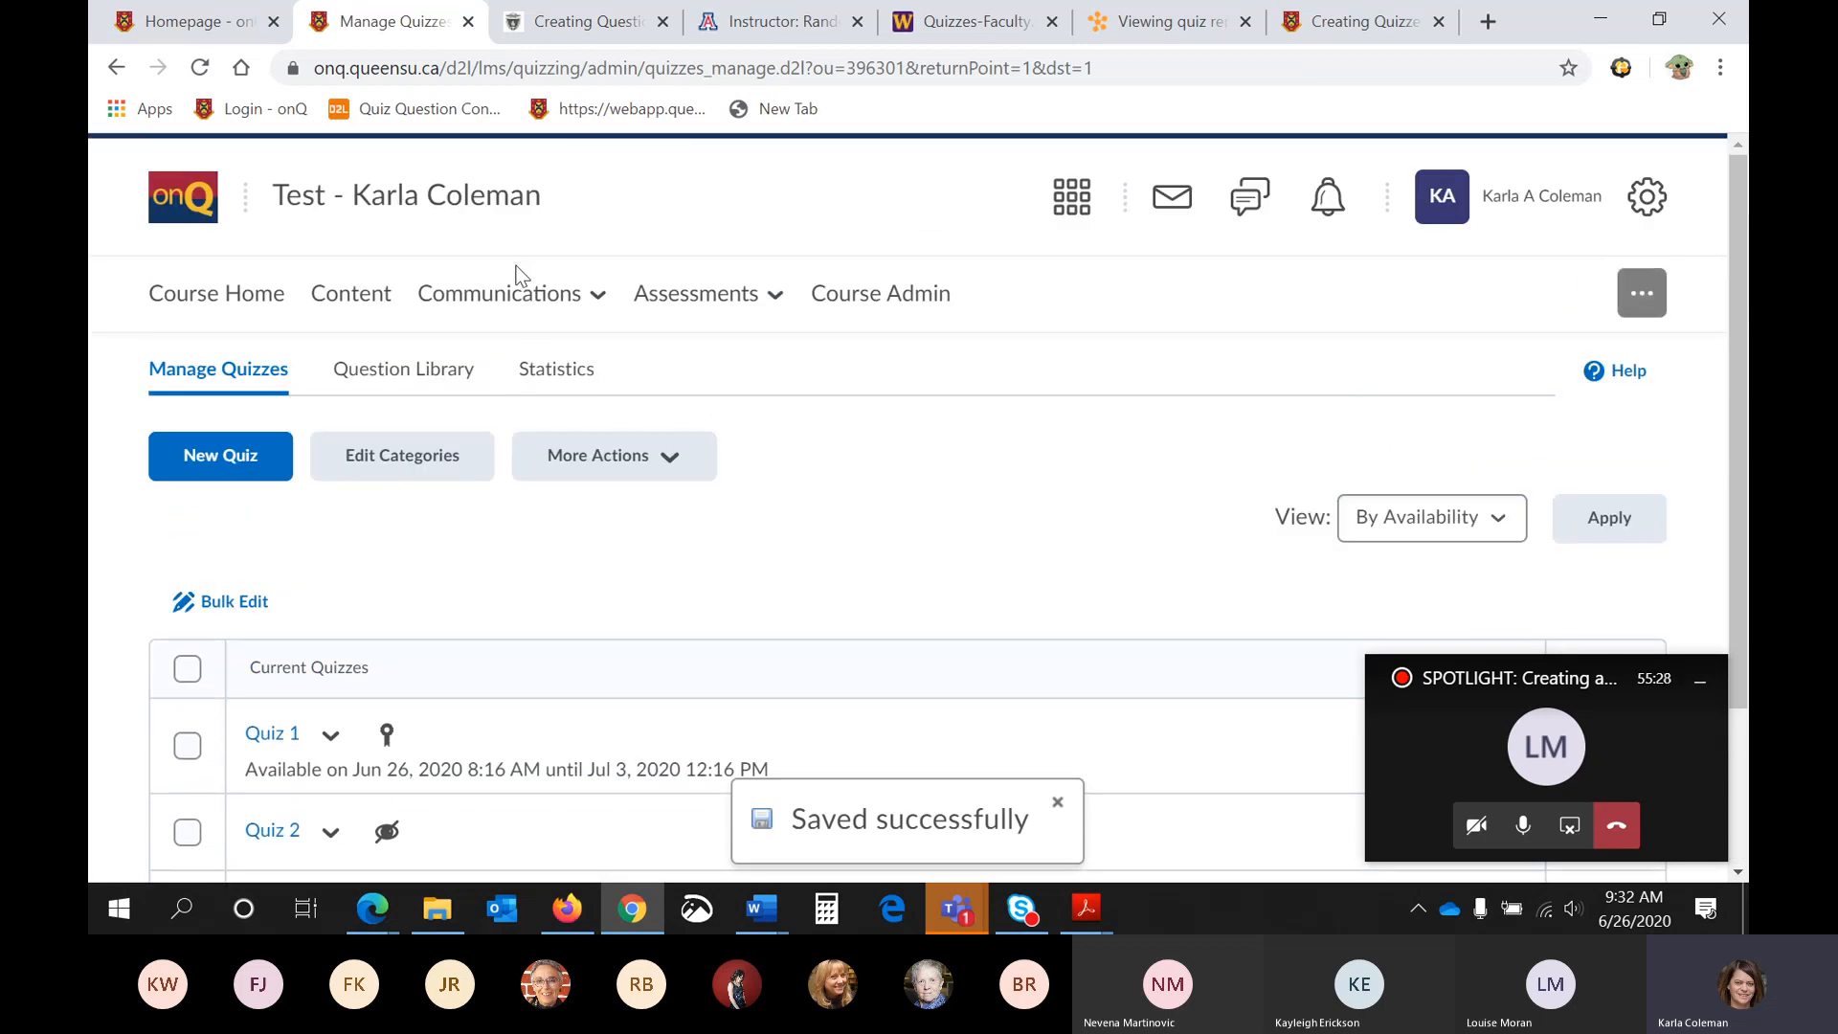
click(515, 295)
scroll(745, 385, down, 2)
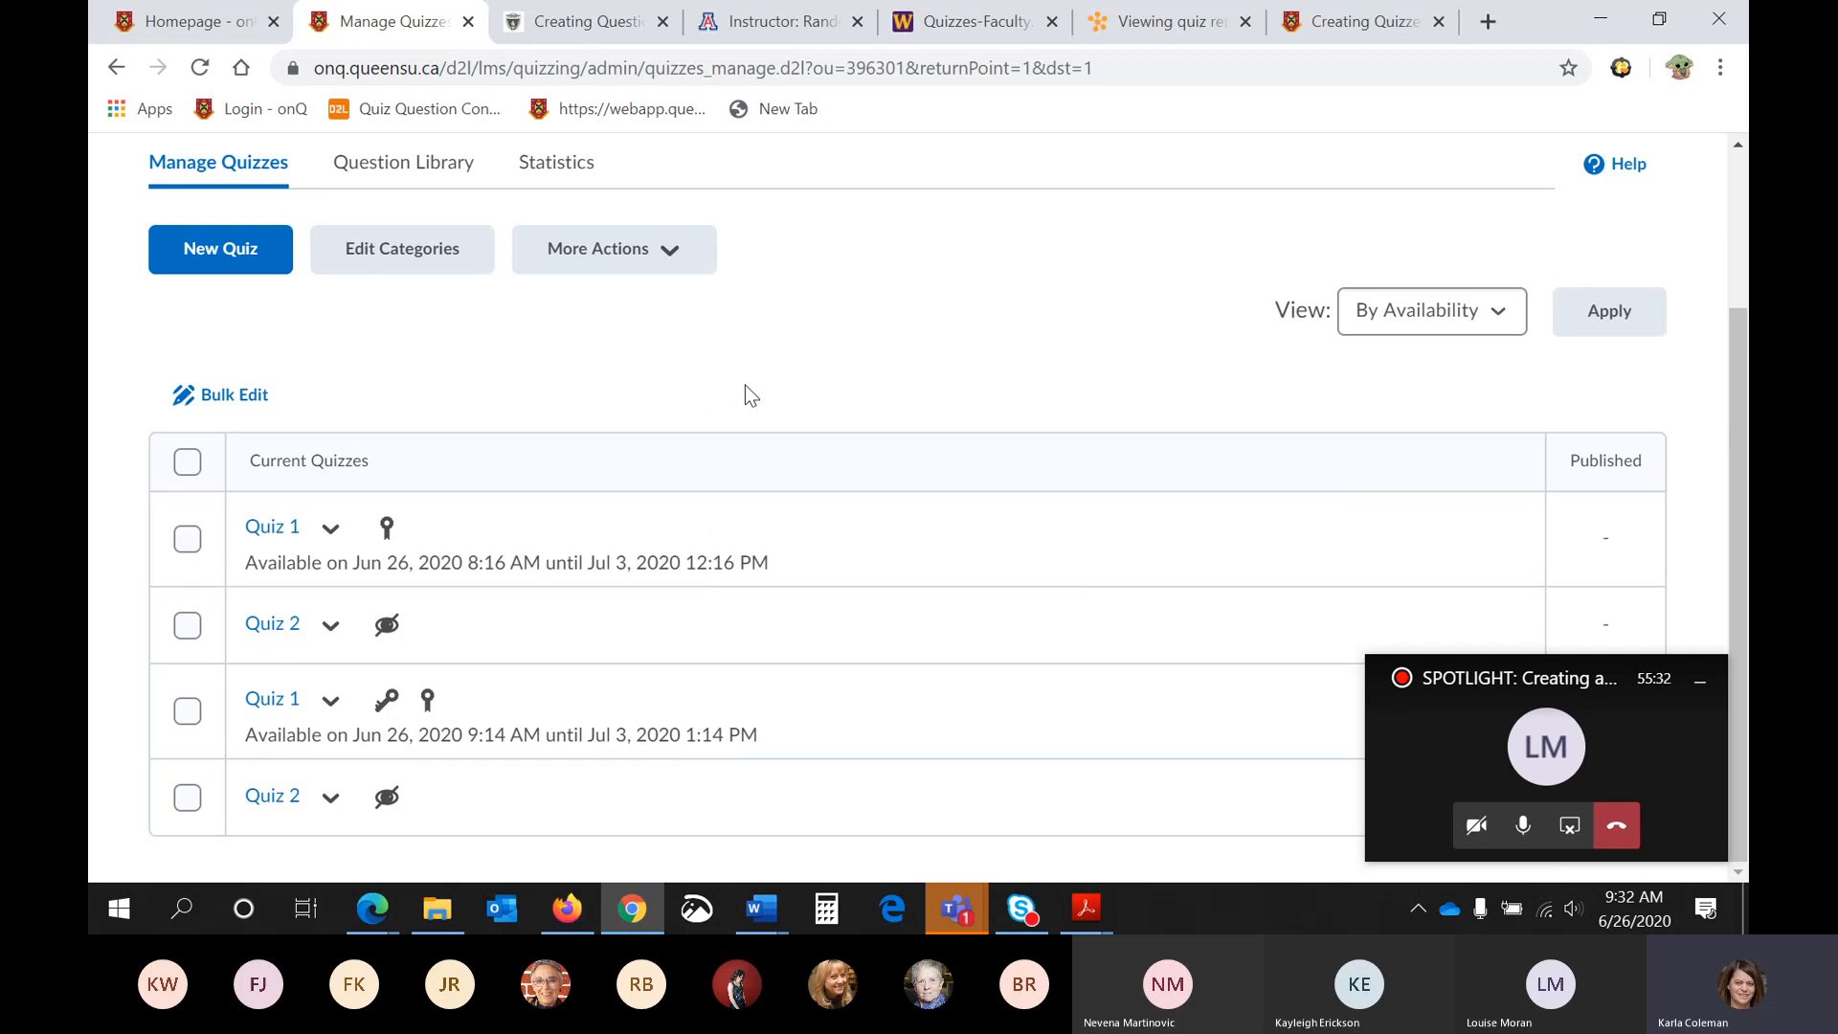
scroll(383, 594, up, 2)
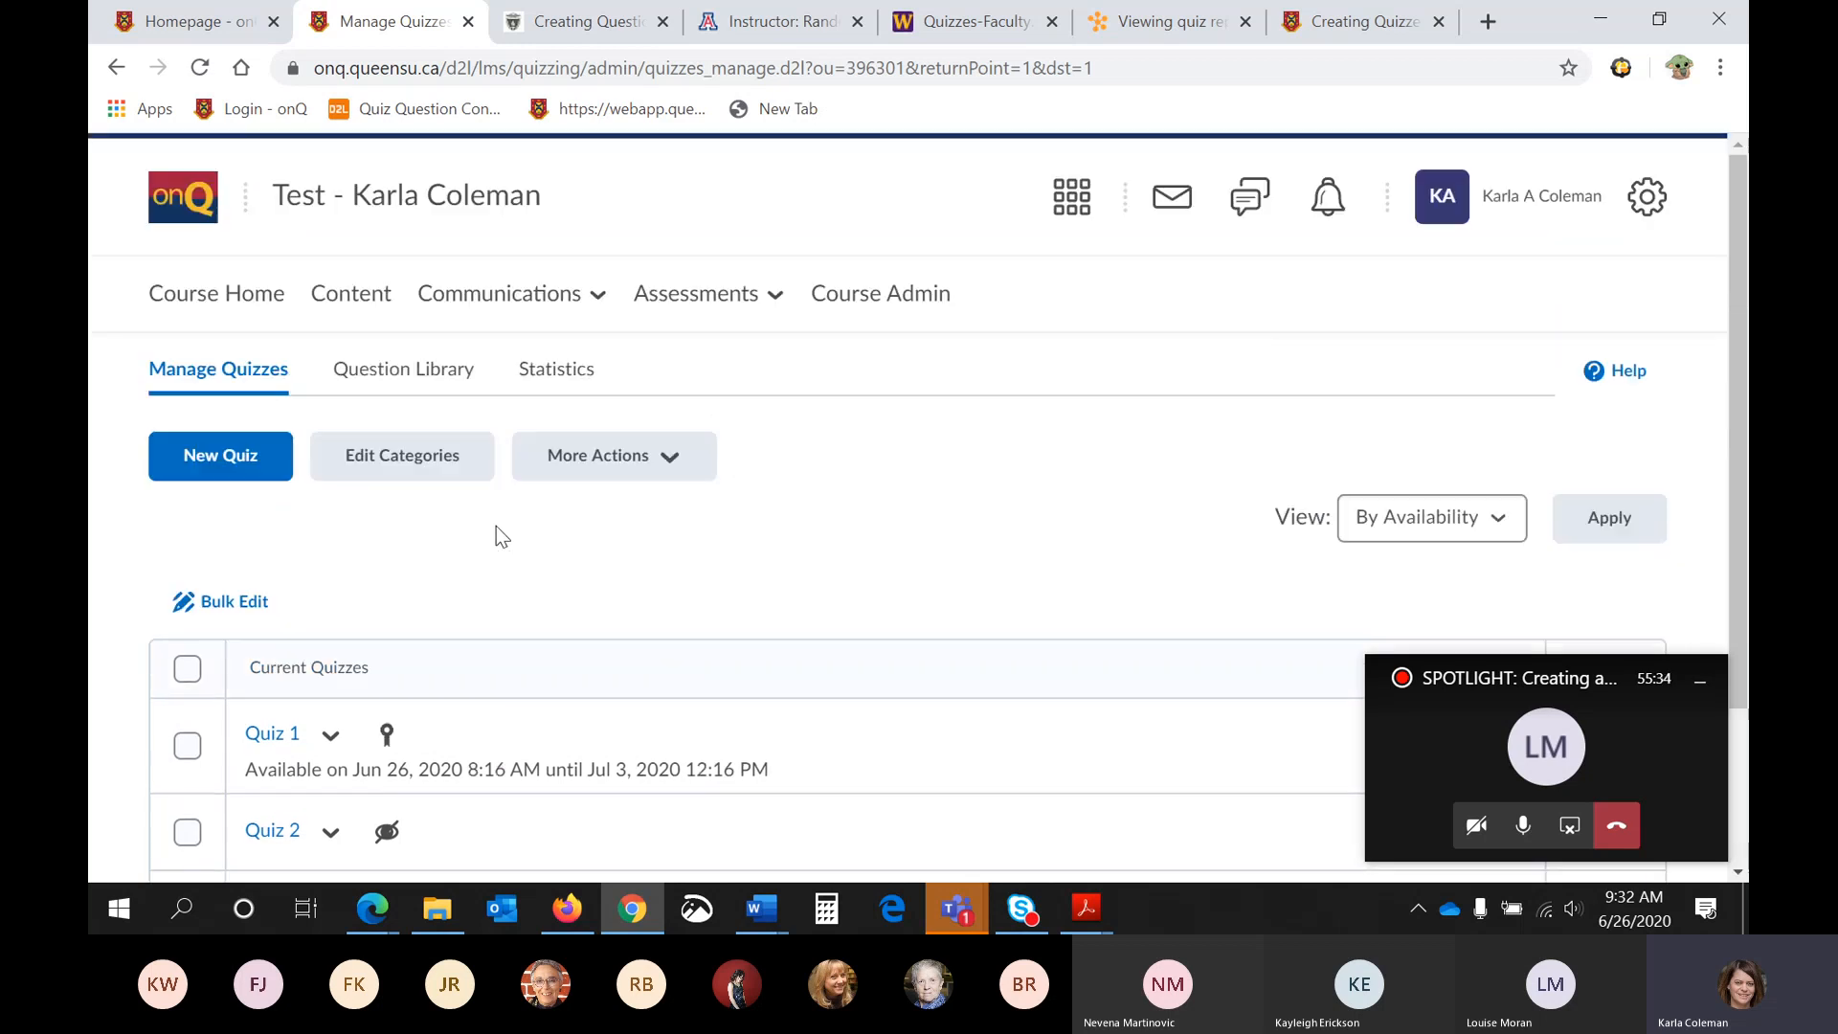
click(494, 305)
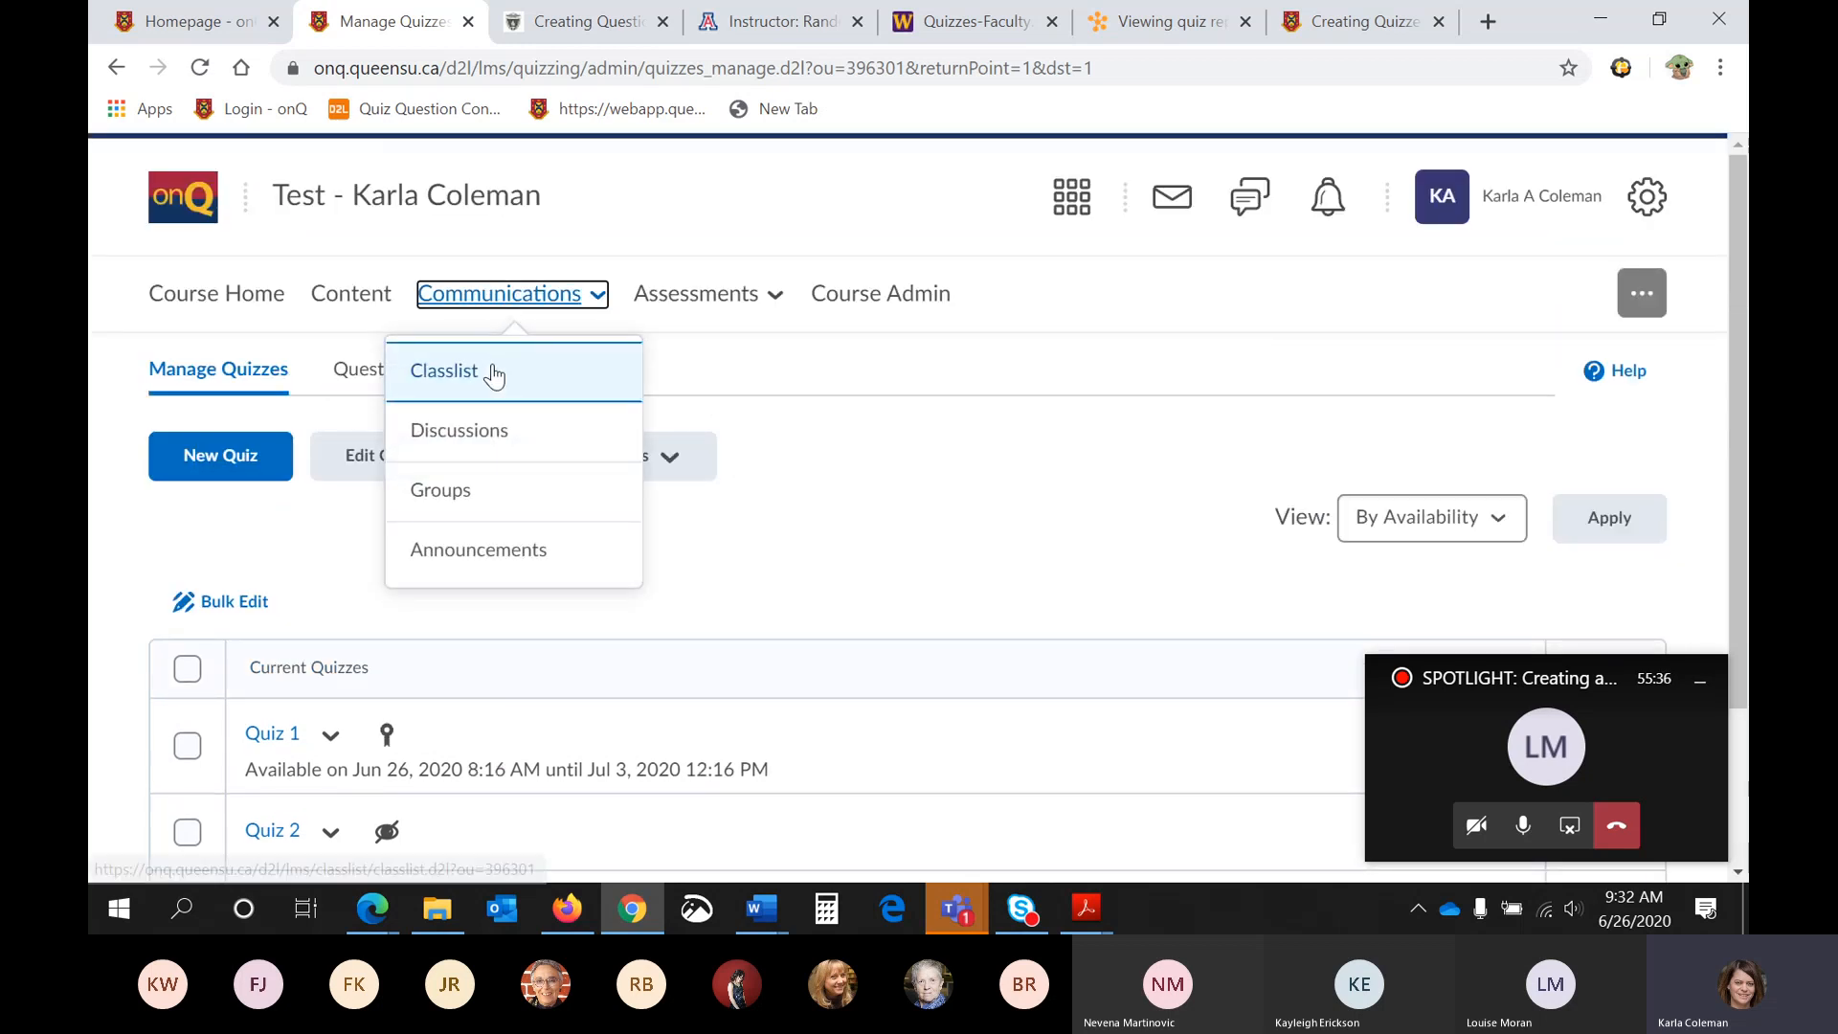
click(494, 373)
- Impersonate the course's test student from the Classlist and confirm the impersonation
scroll(495, 378, down, 4)
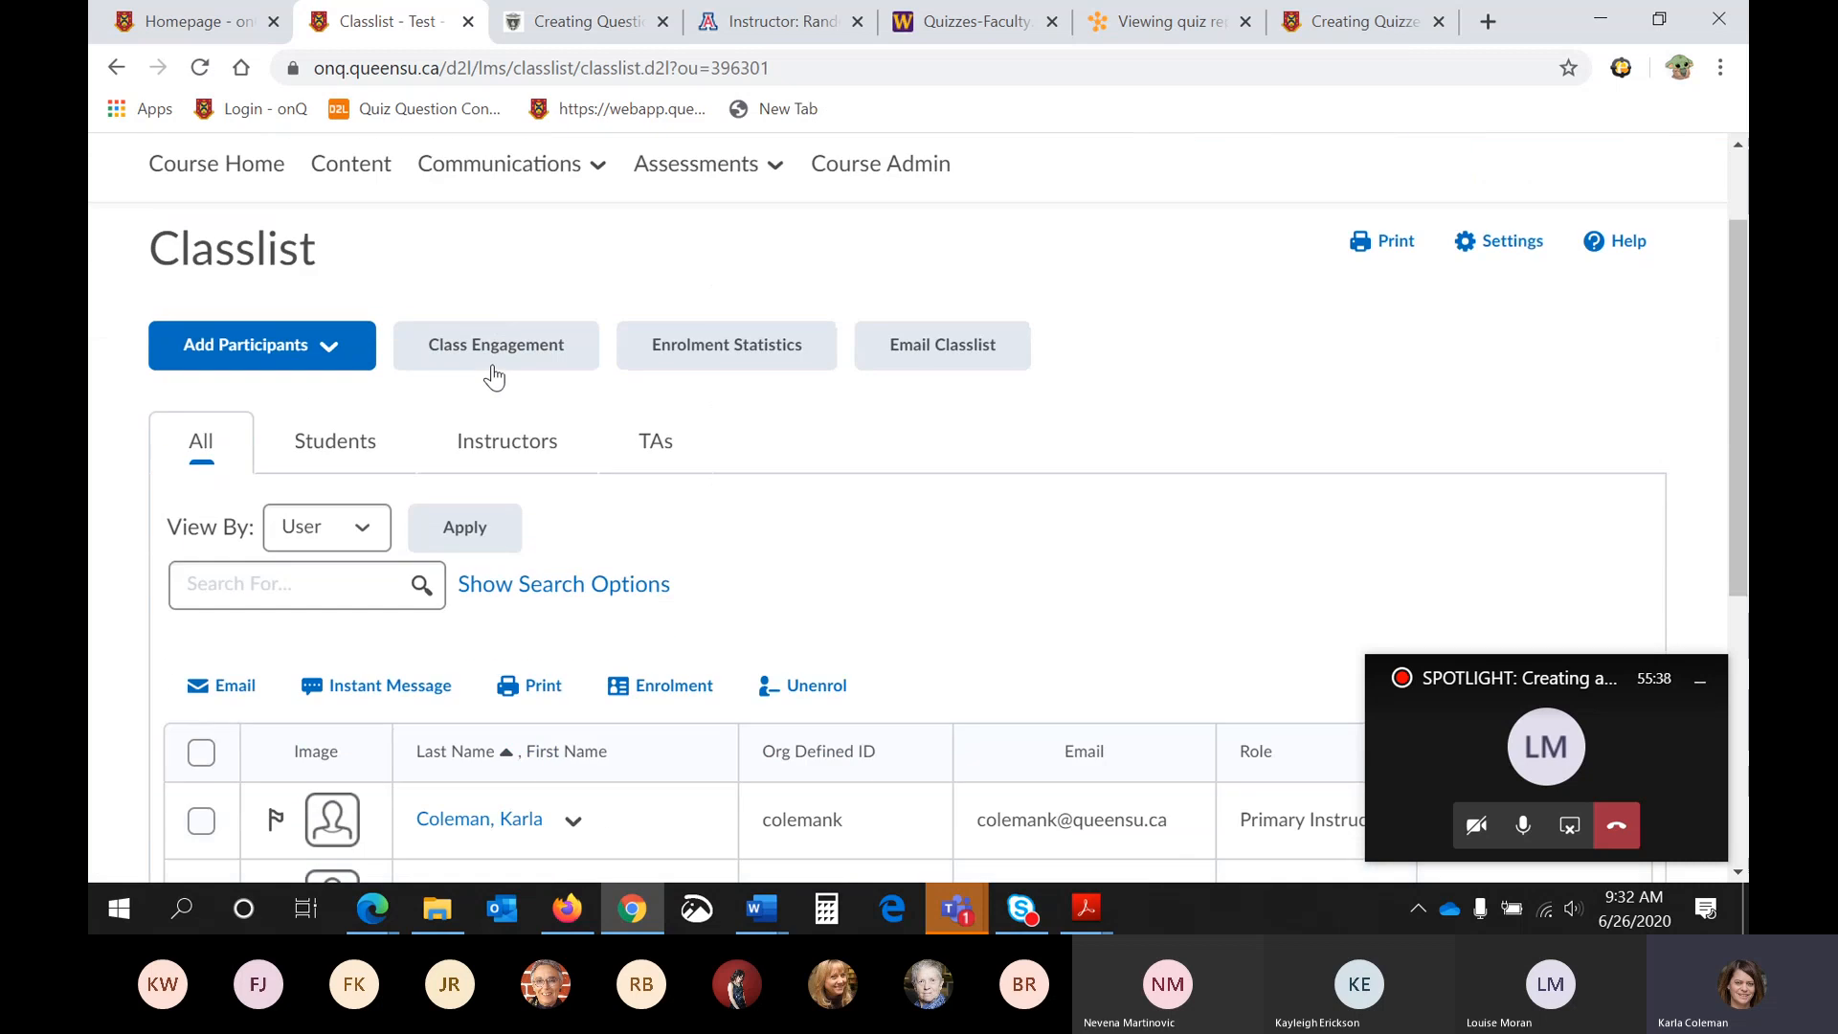
scroll(494, 378, down, 1)
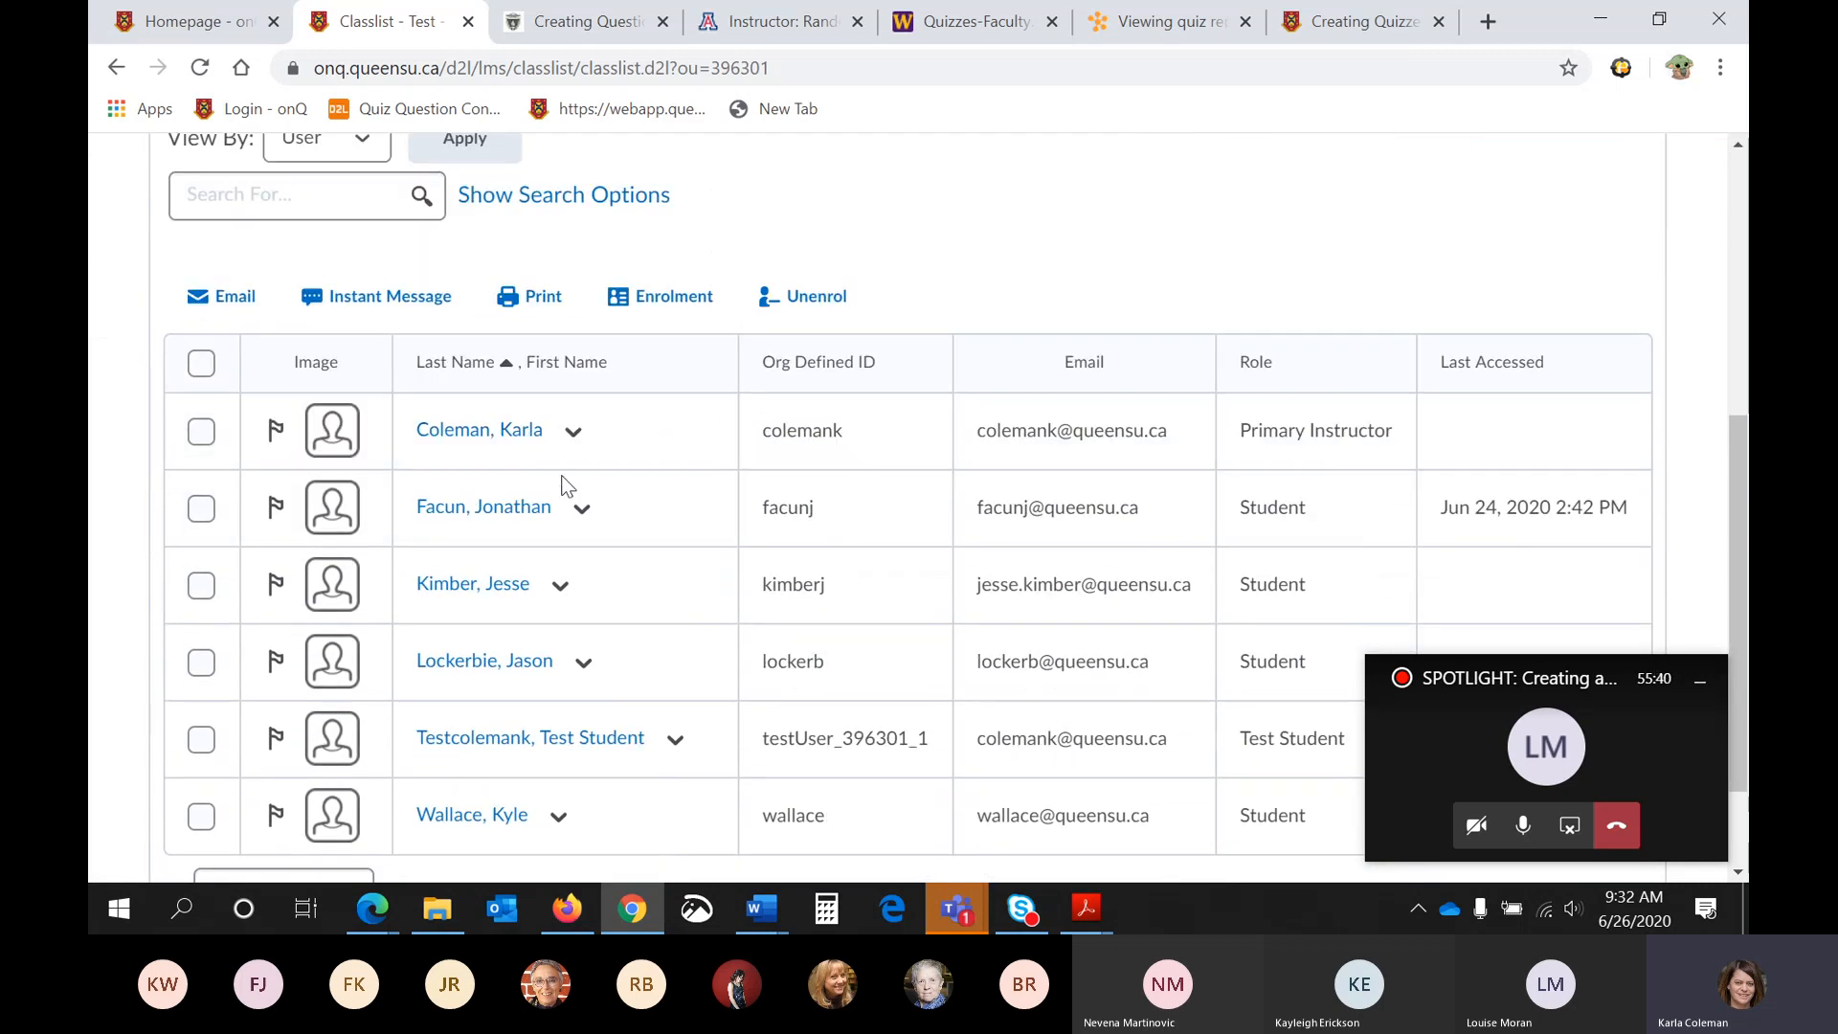
click(585, 515)
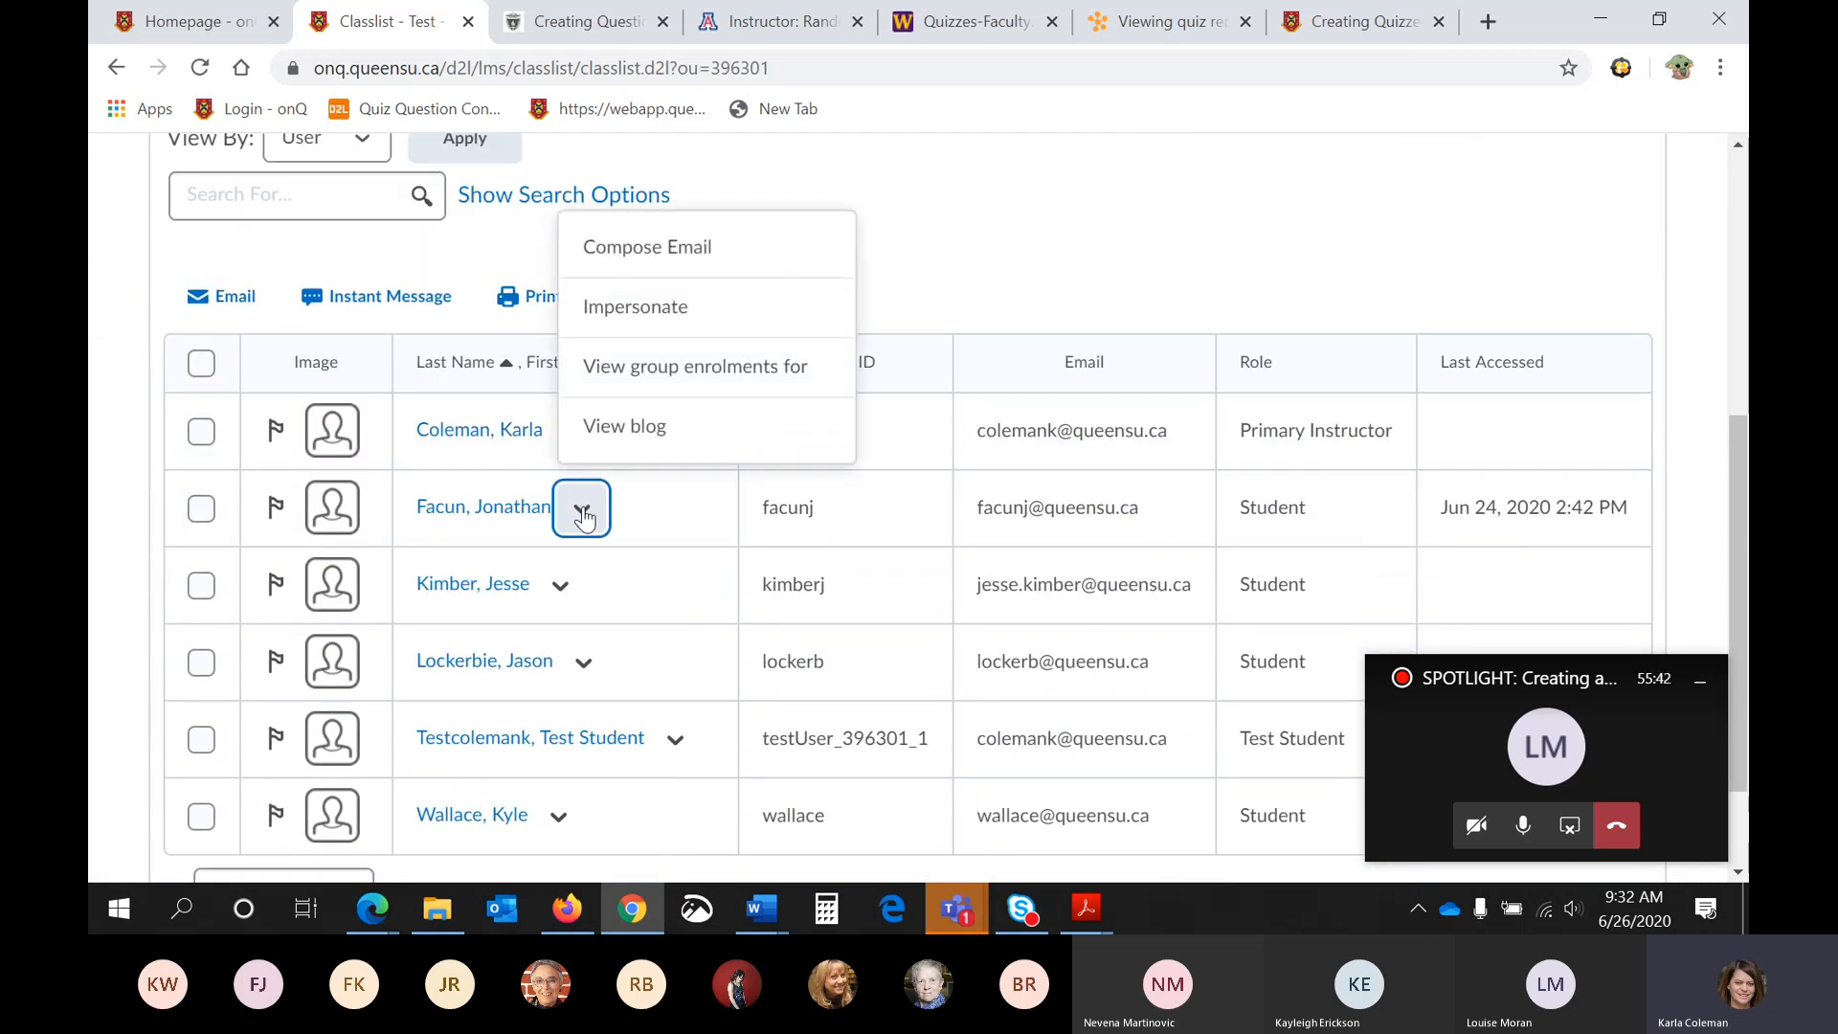
click(675, 739)
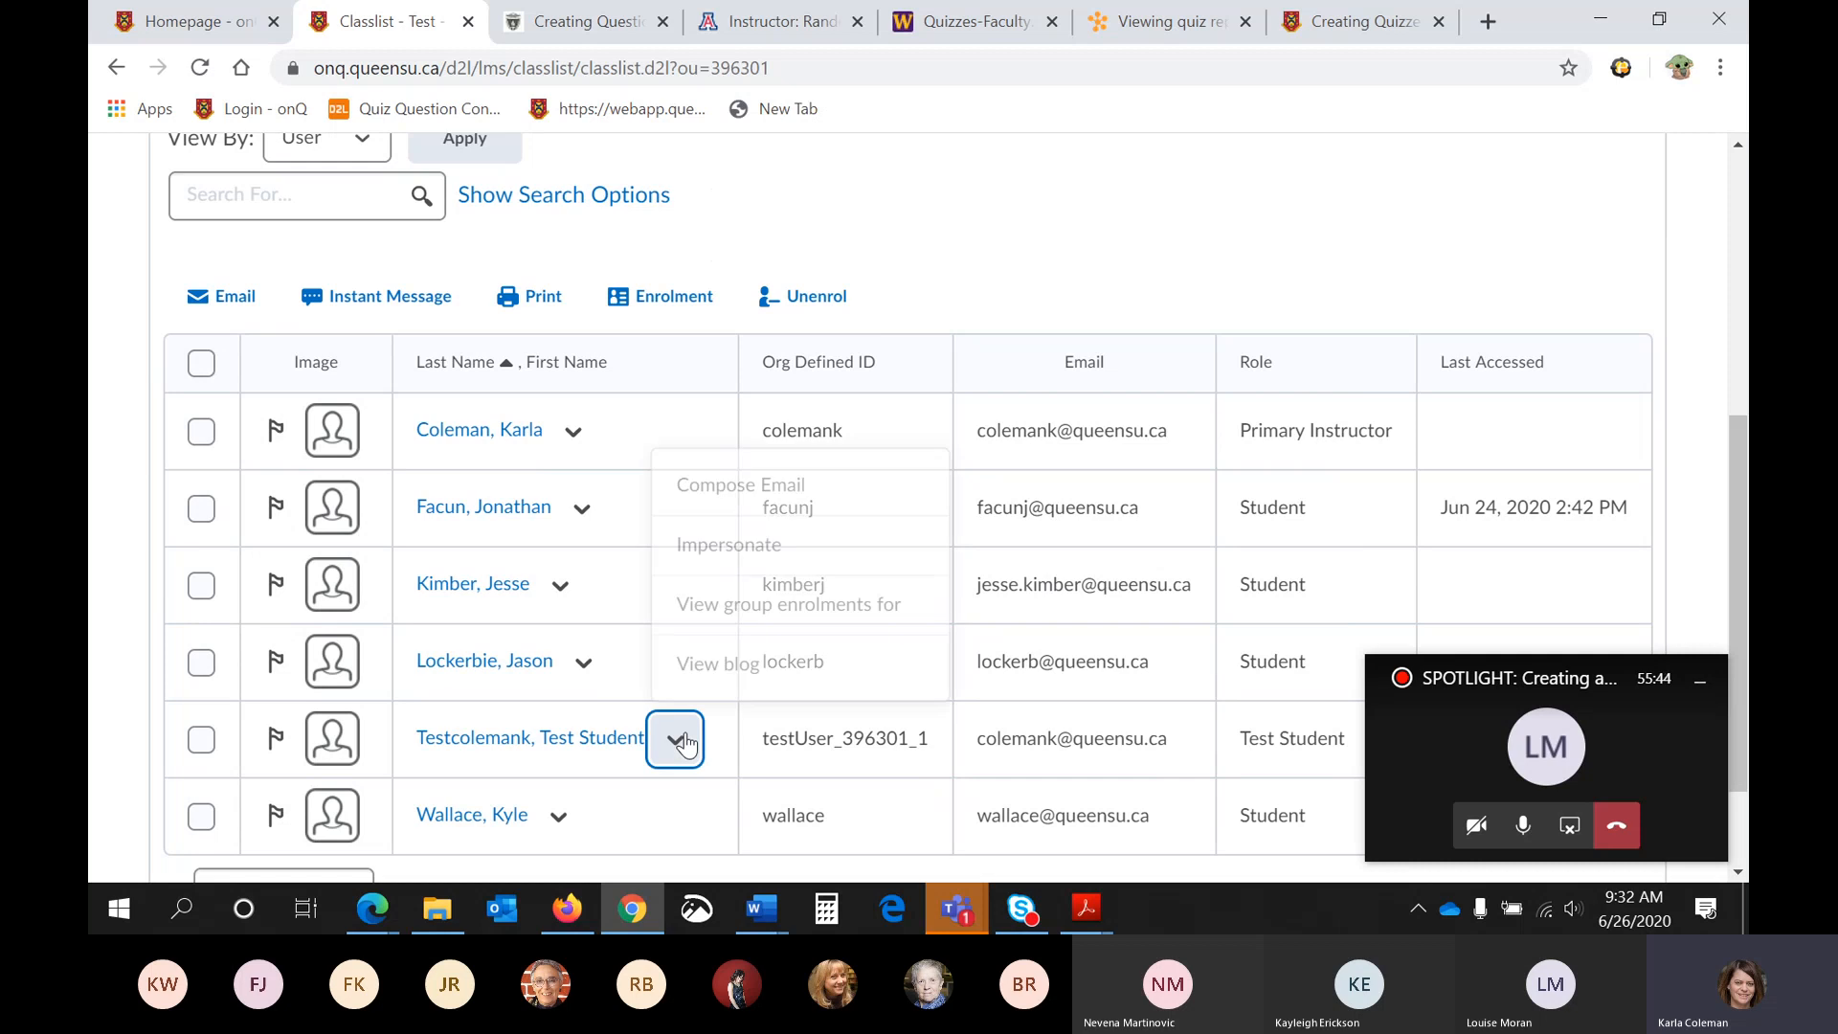
click(738, 542)
click(716, 490)
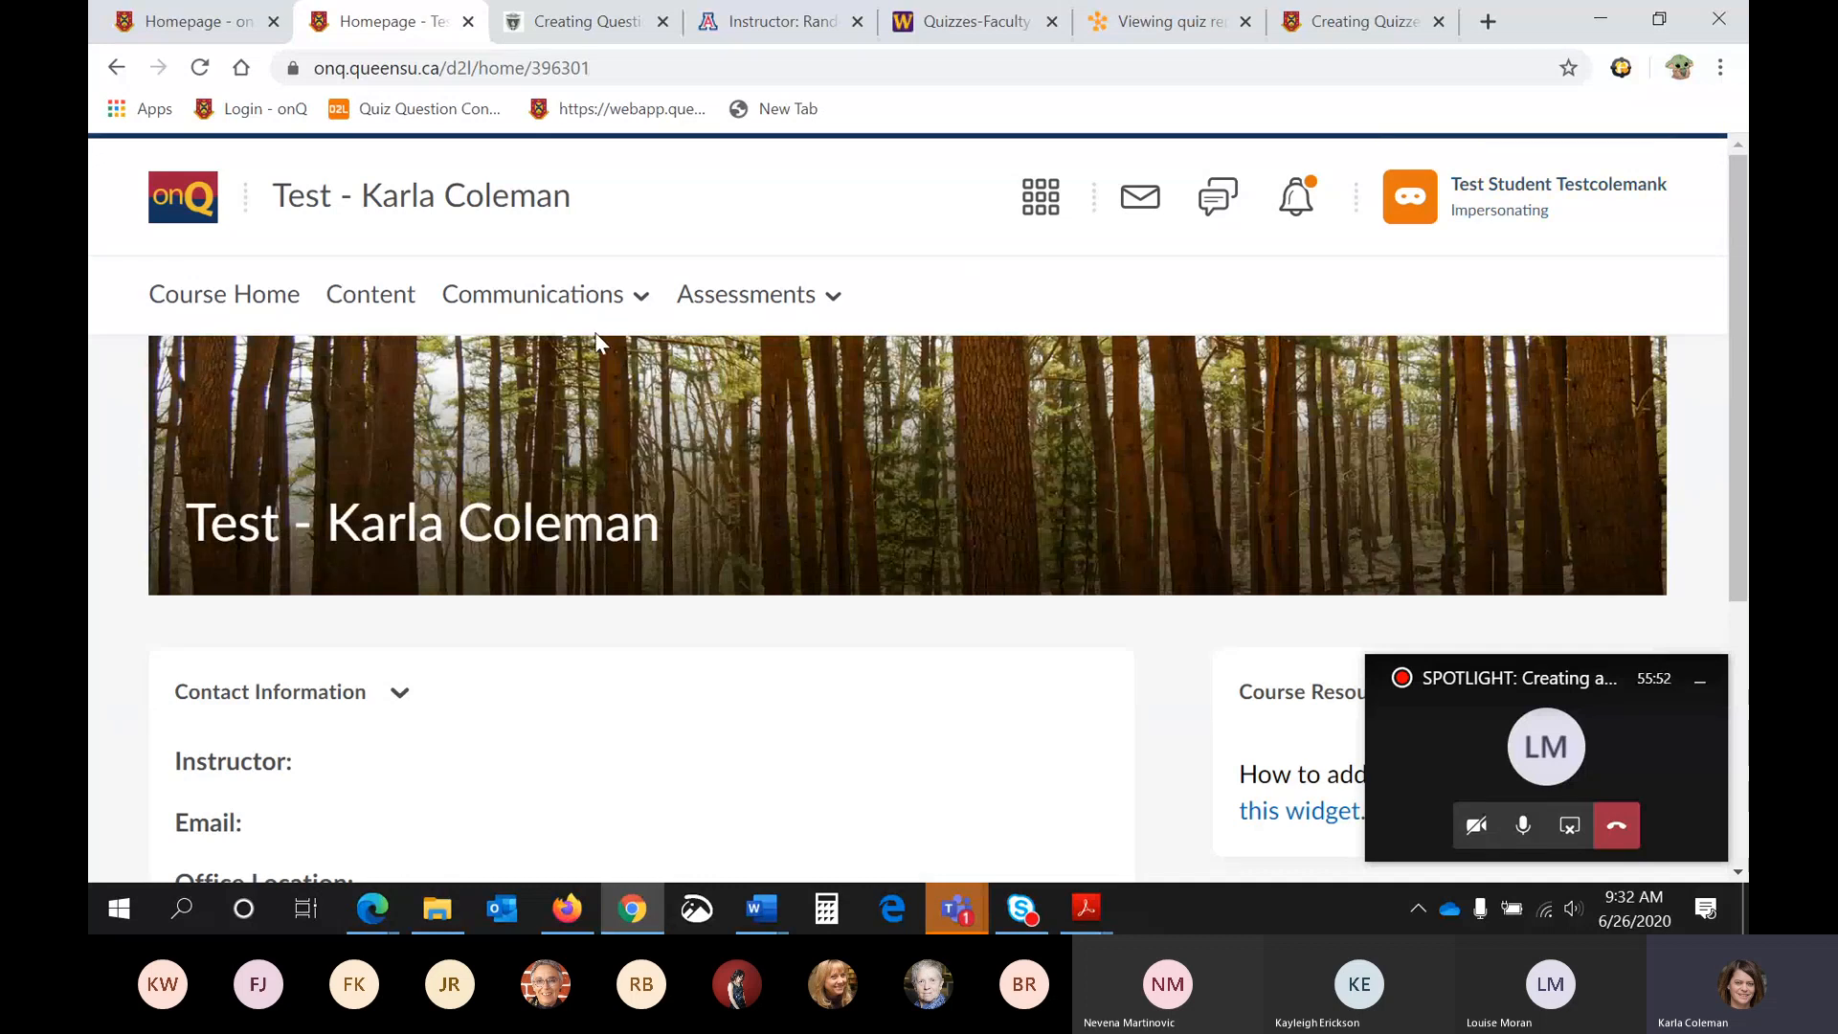
- Open the Quizzes list as the test student, open the first Quiz 1 and start the attempt
click(716, 299)
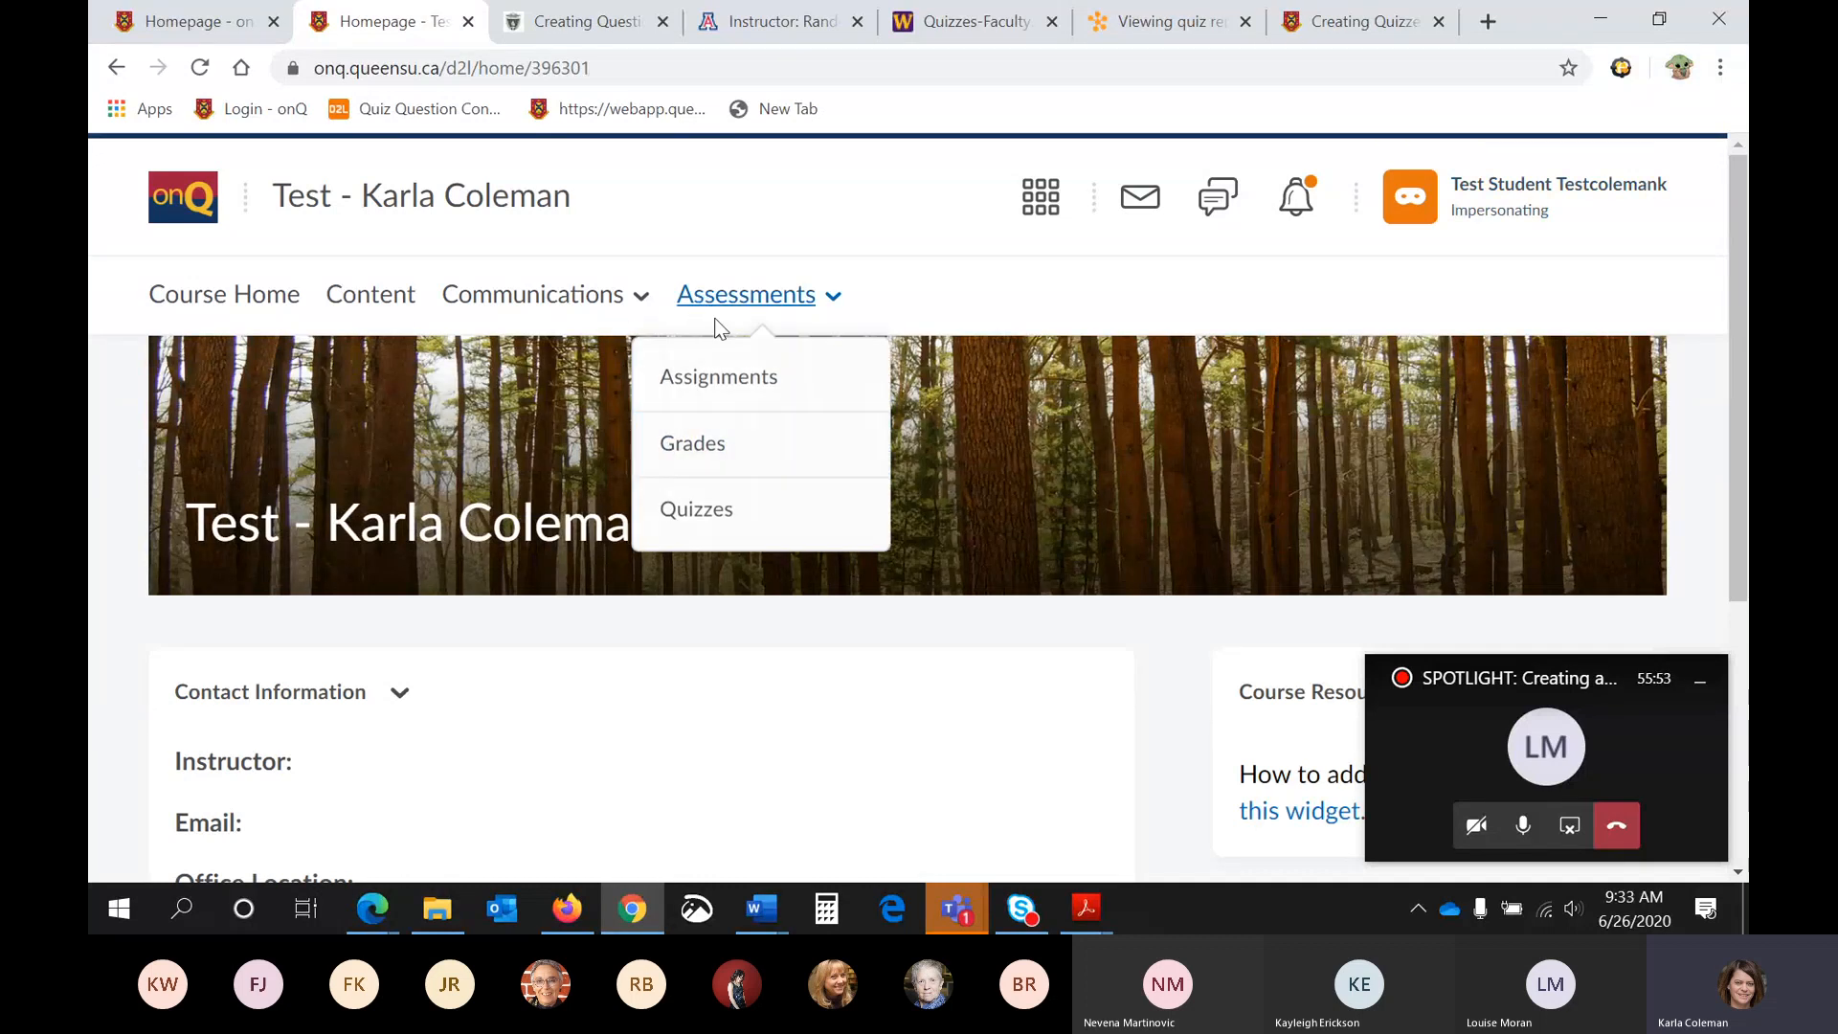
click(729, 523)
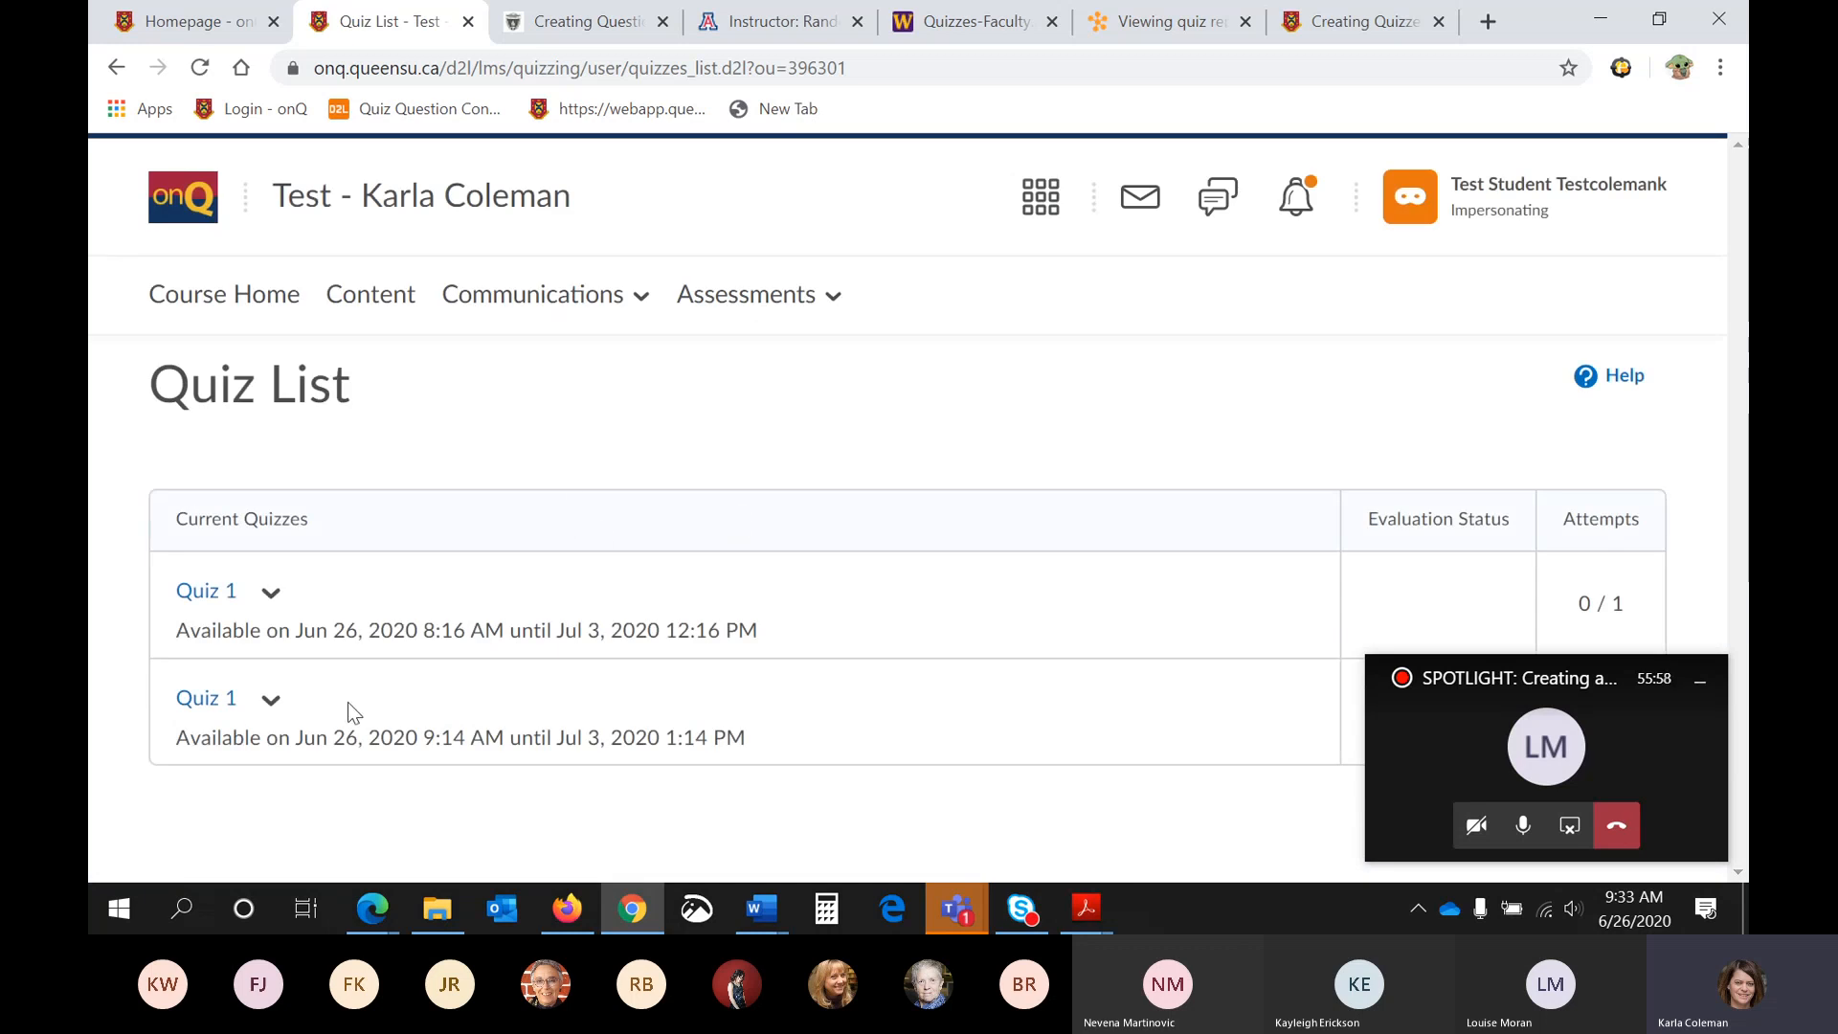
click(215, 598)
scroll(711, 515, down, 1)
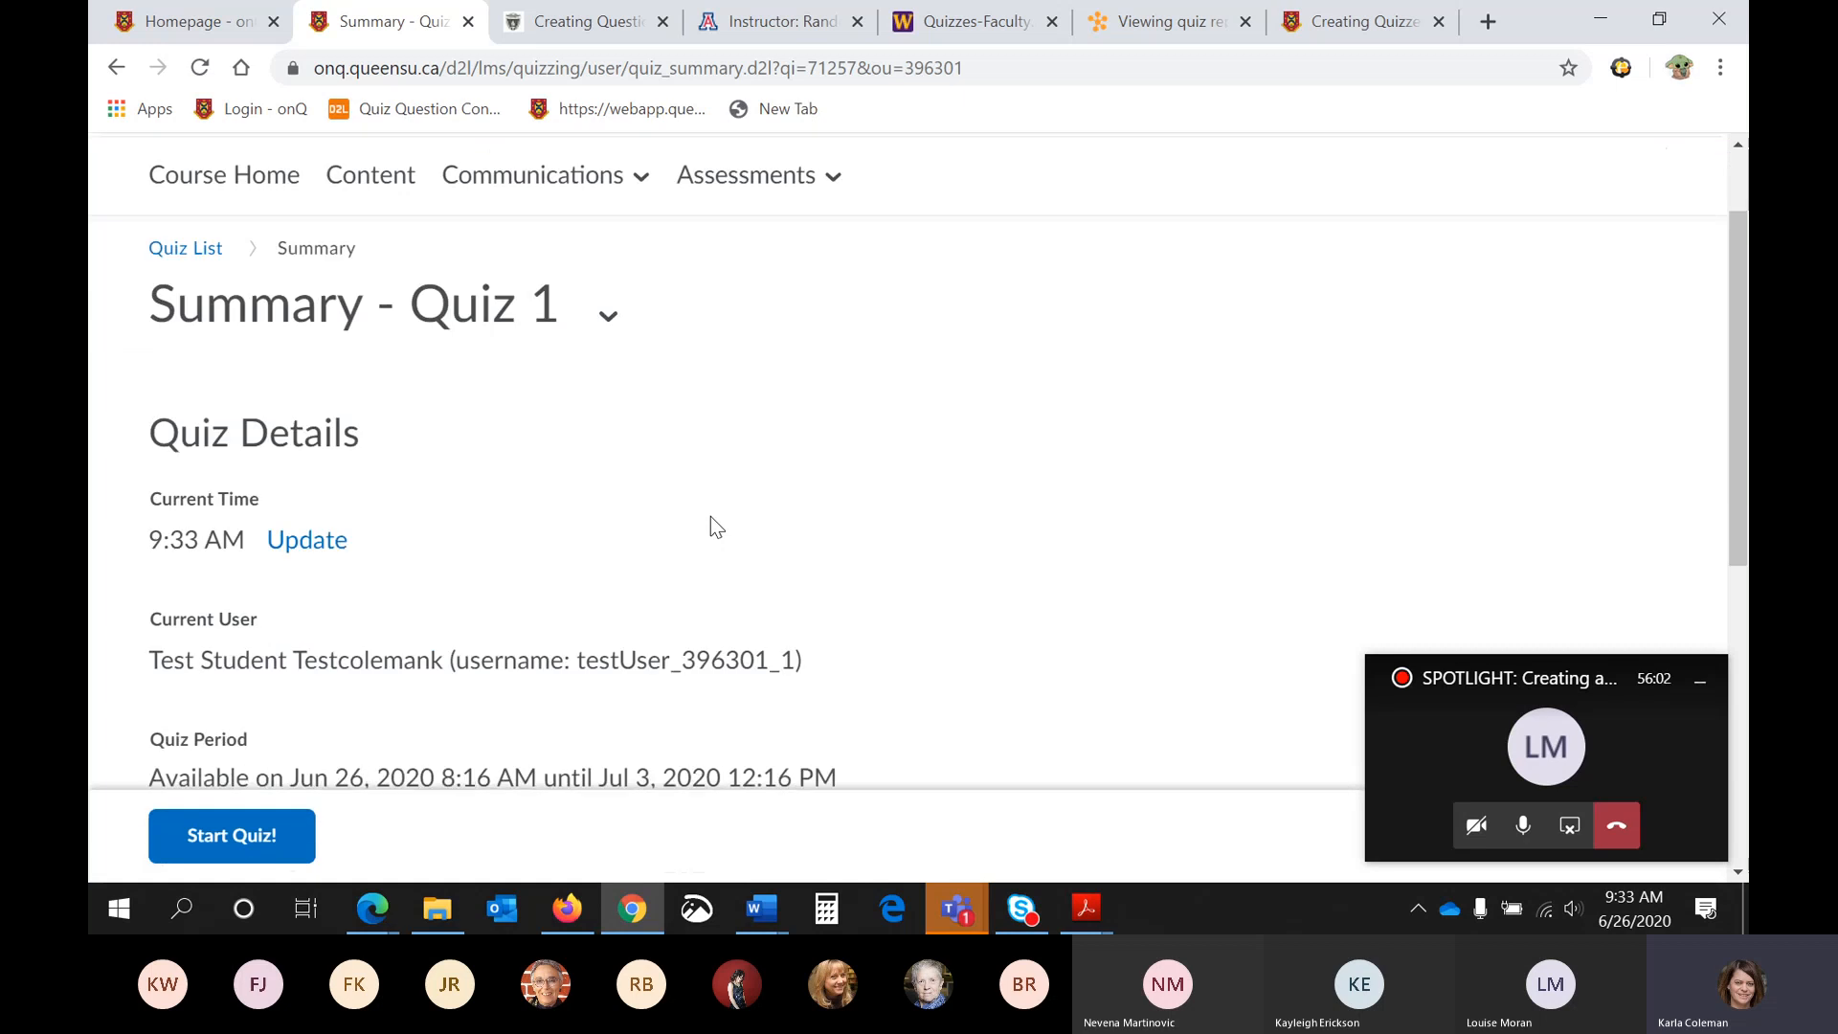
scroll(710, 515, down, 6)
click(268, 831)
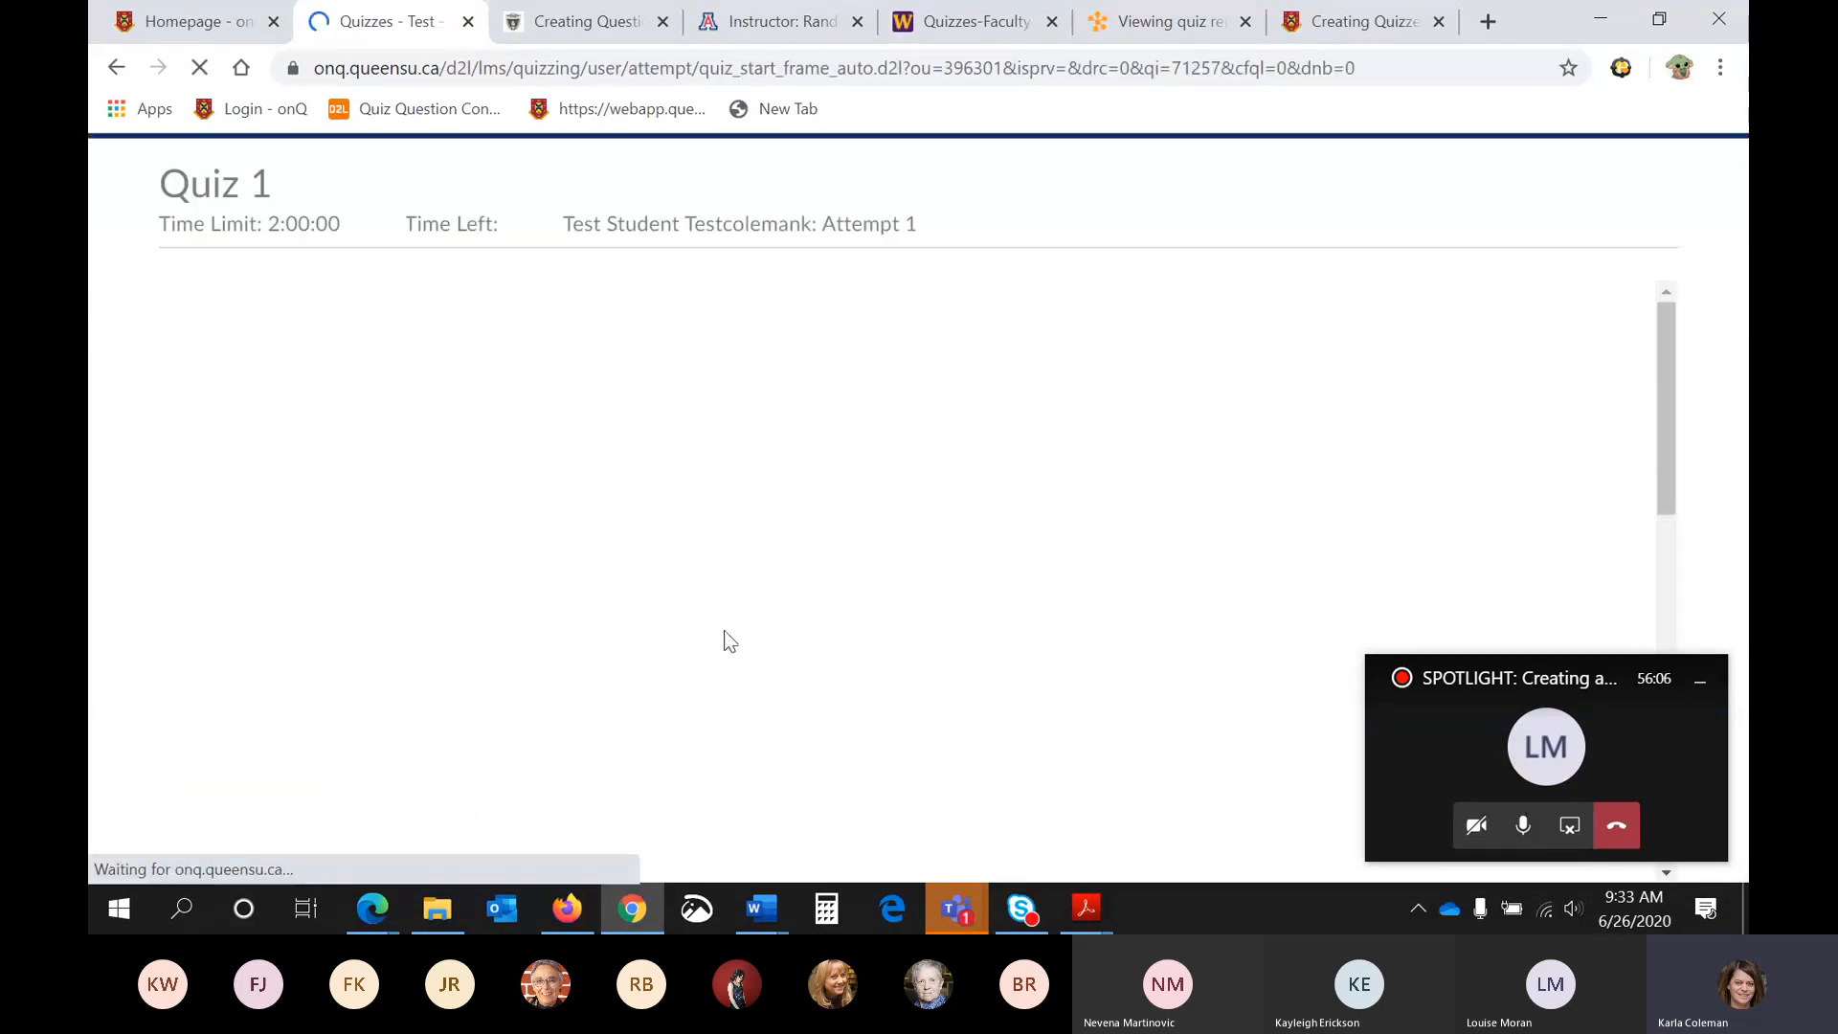
- Answer True to Questions 1 through 4 of Quiz 1
click(487, 446)
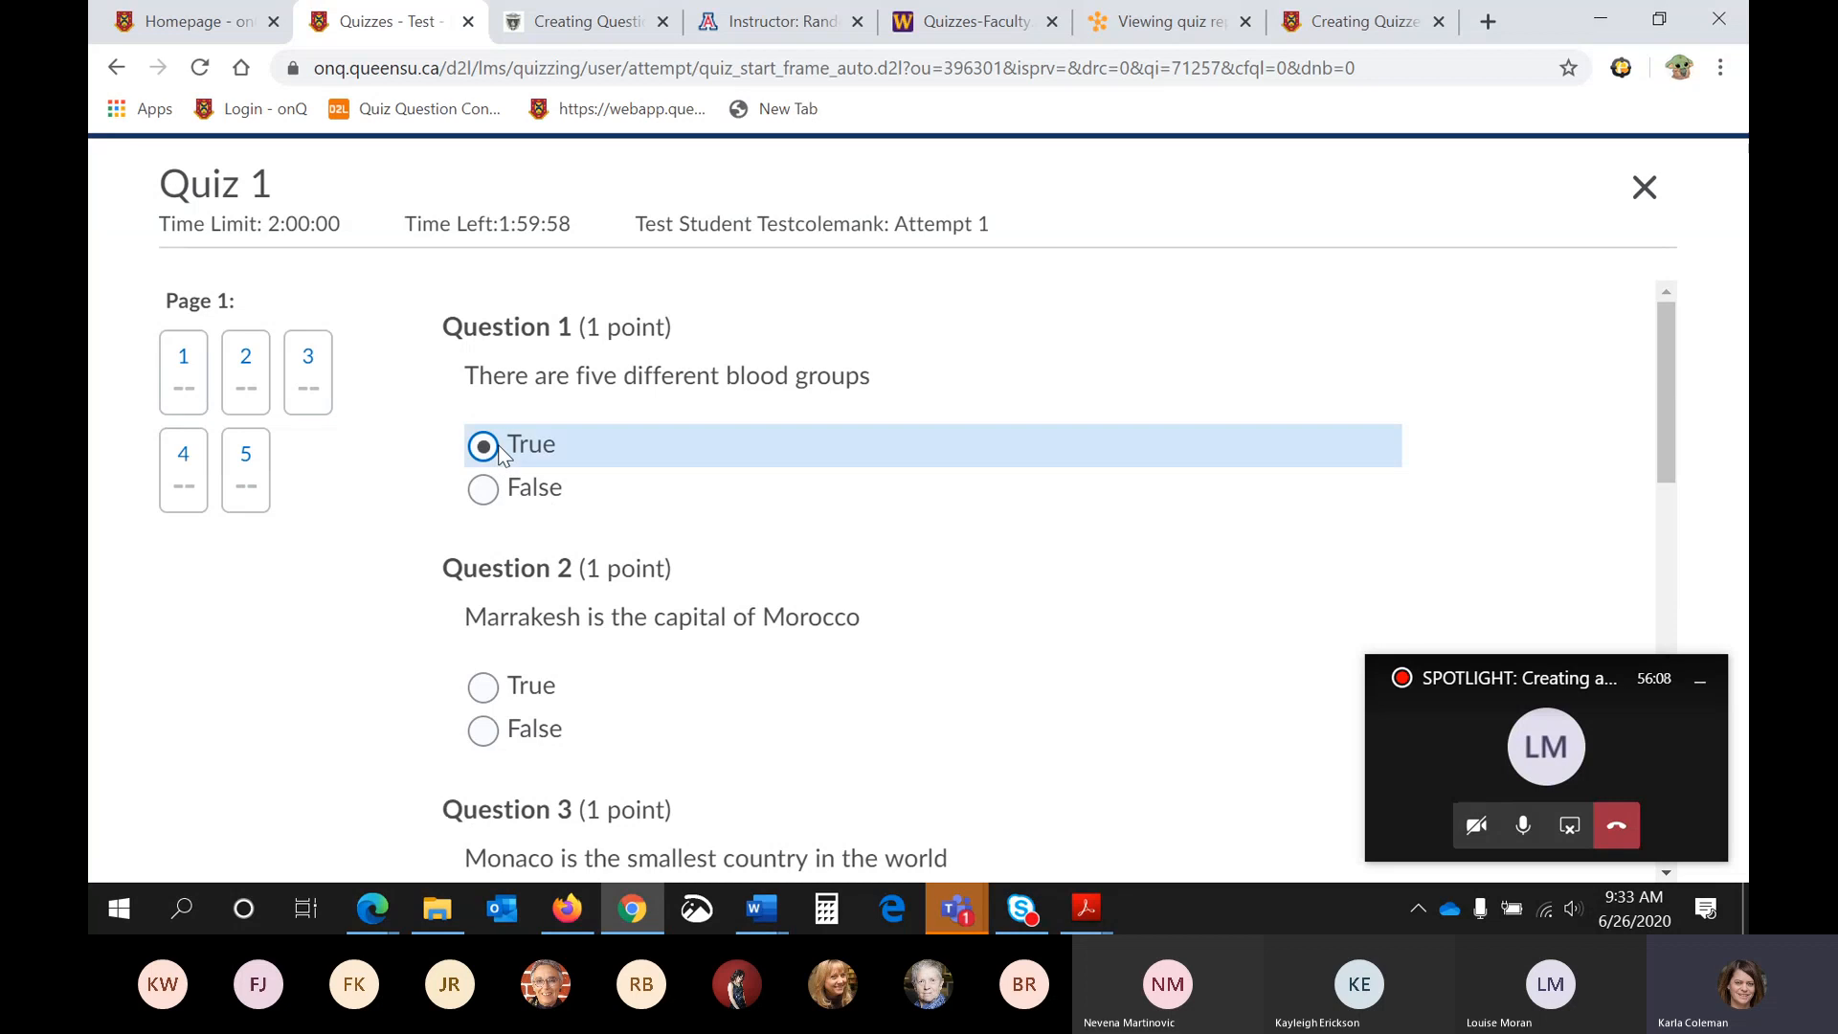
click(484, 686)
scroll(484, 685, down, 4)
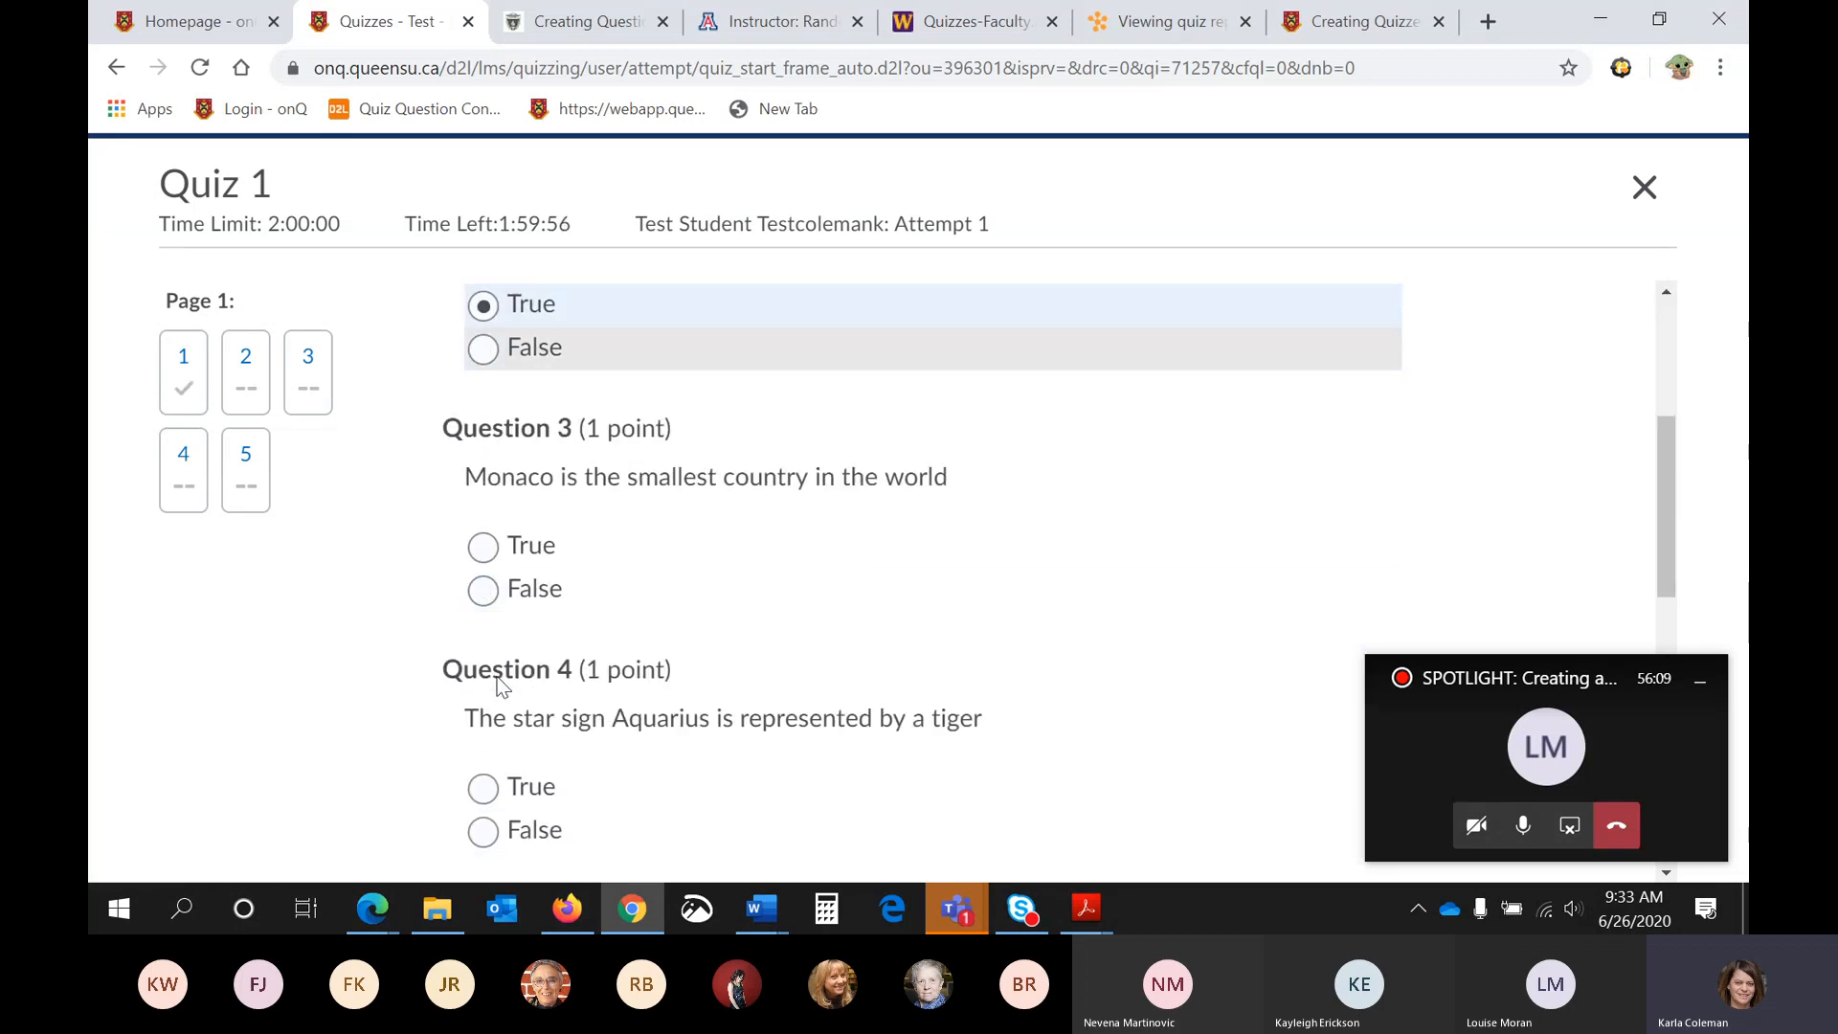
click(486, 546)
scroll(493, 565, down, 3)
click(485, 519)
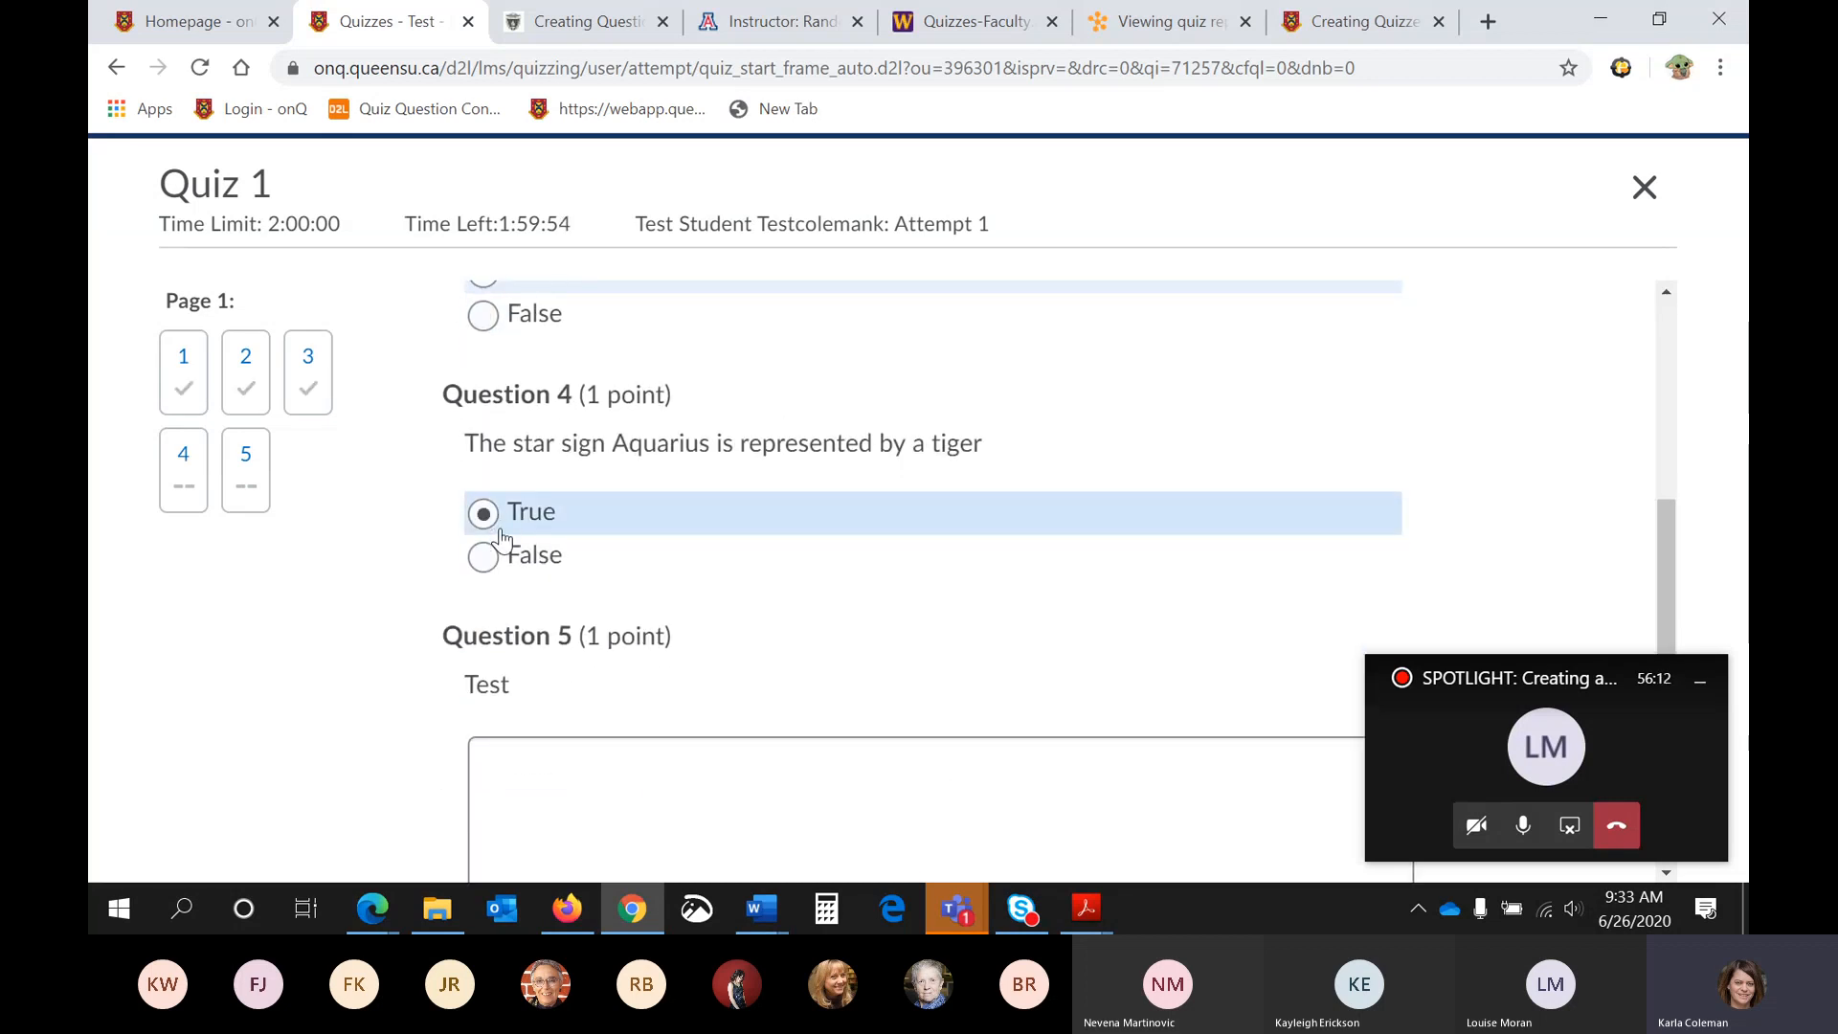
- Enter "Sdflge" as the written response to Question 5, "Test"
scroll(503, 540, down, 3)
scroll(500, 533, up, 1)
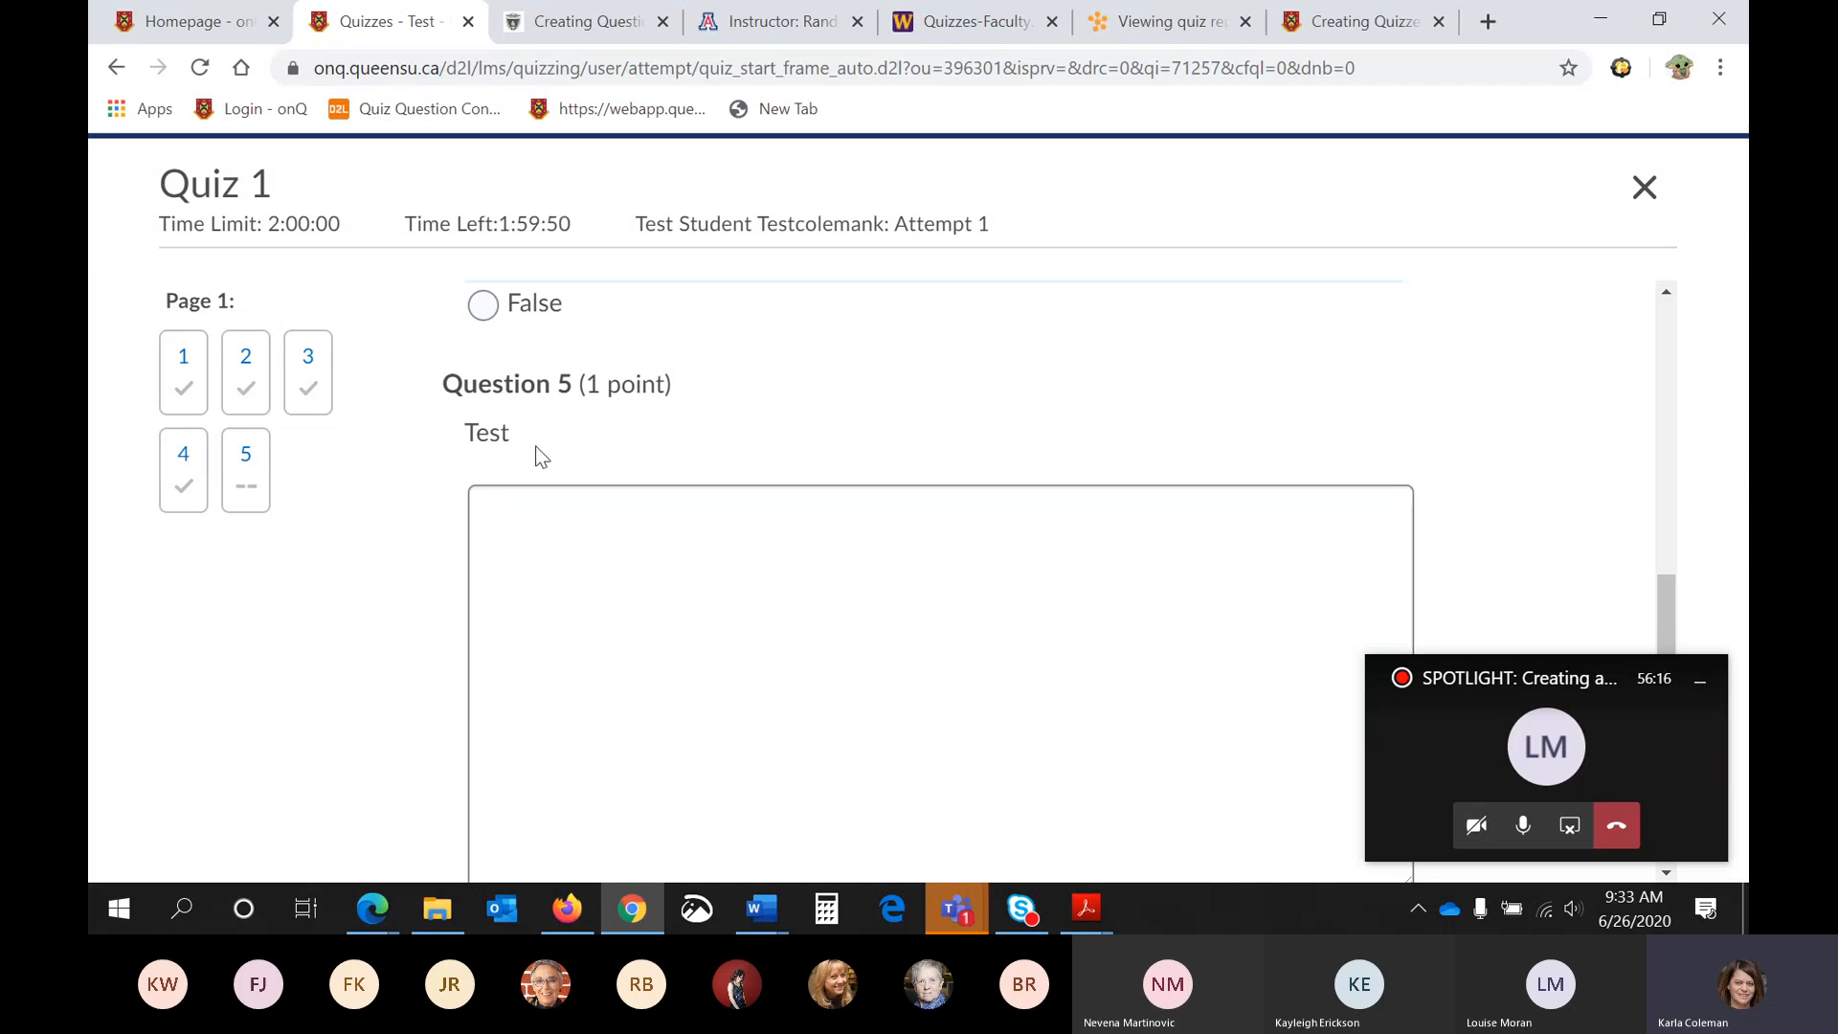
scroll(555, 483, down, 1)
click(557, 482)
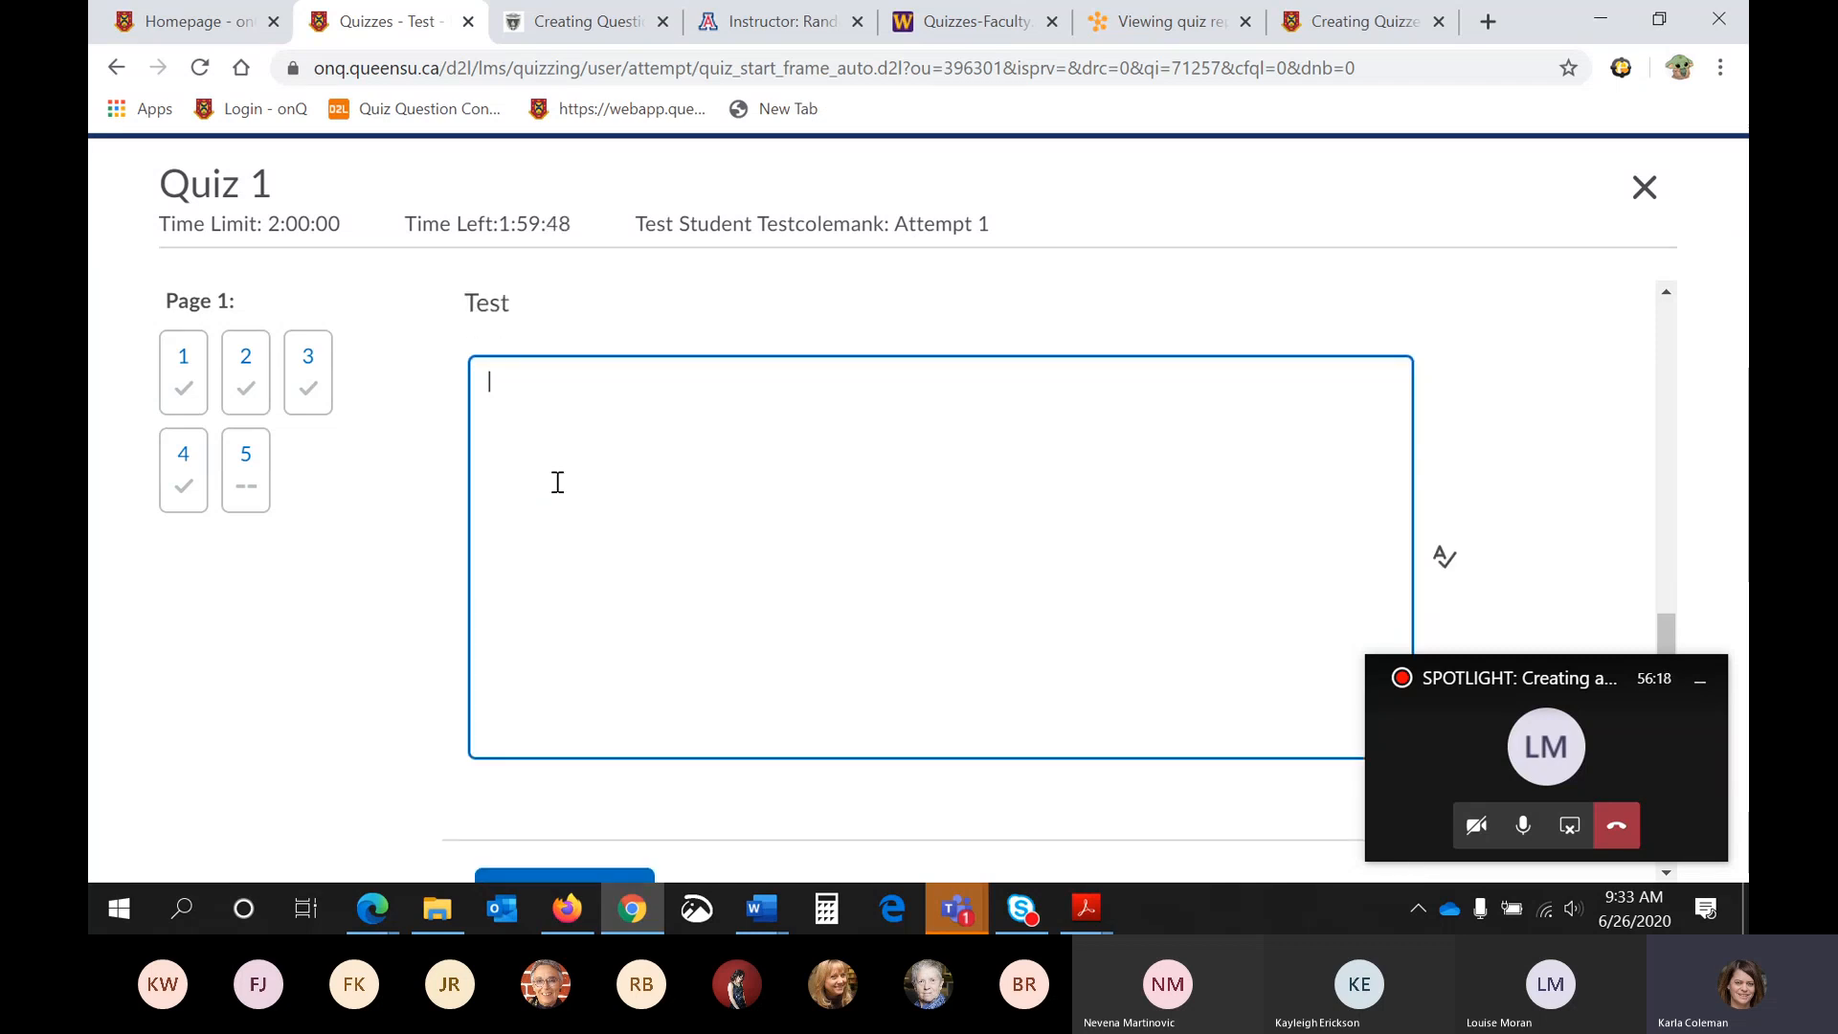
text(Sdflge)
- Submit the Quiz 1 attempt and confirm the submission
scroll(555, 484, down, 2)
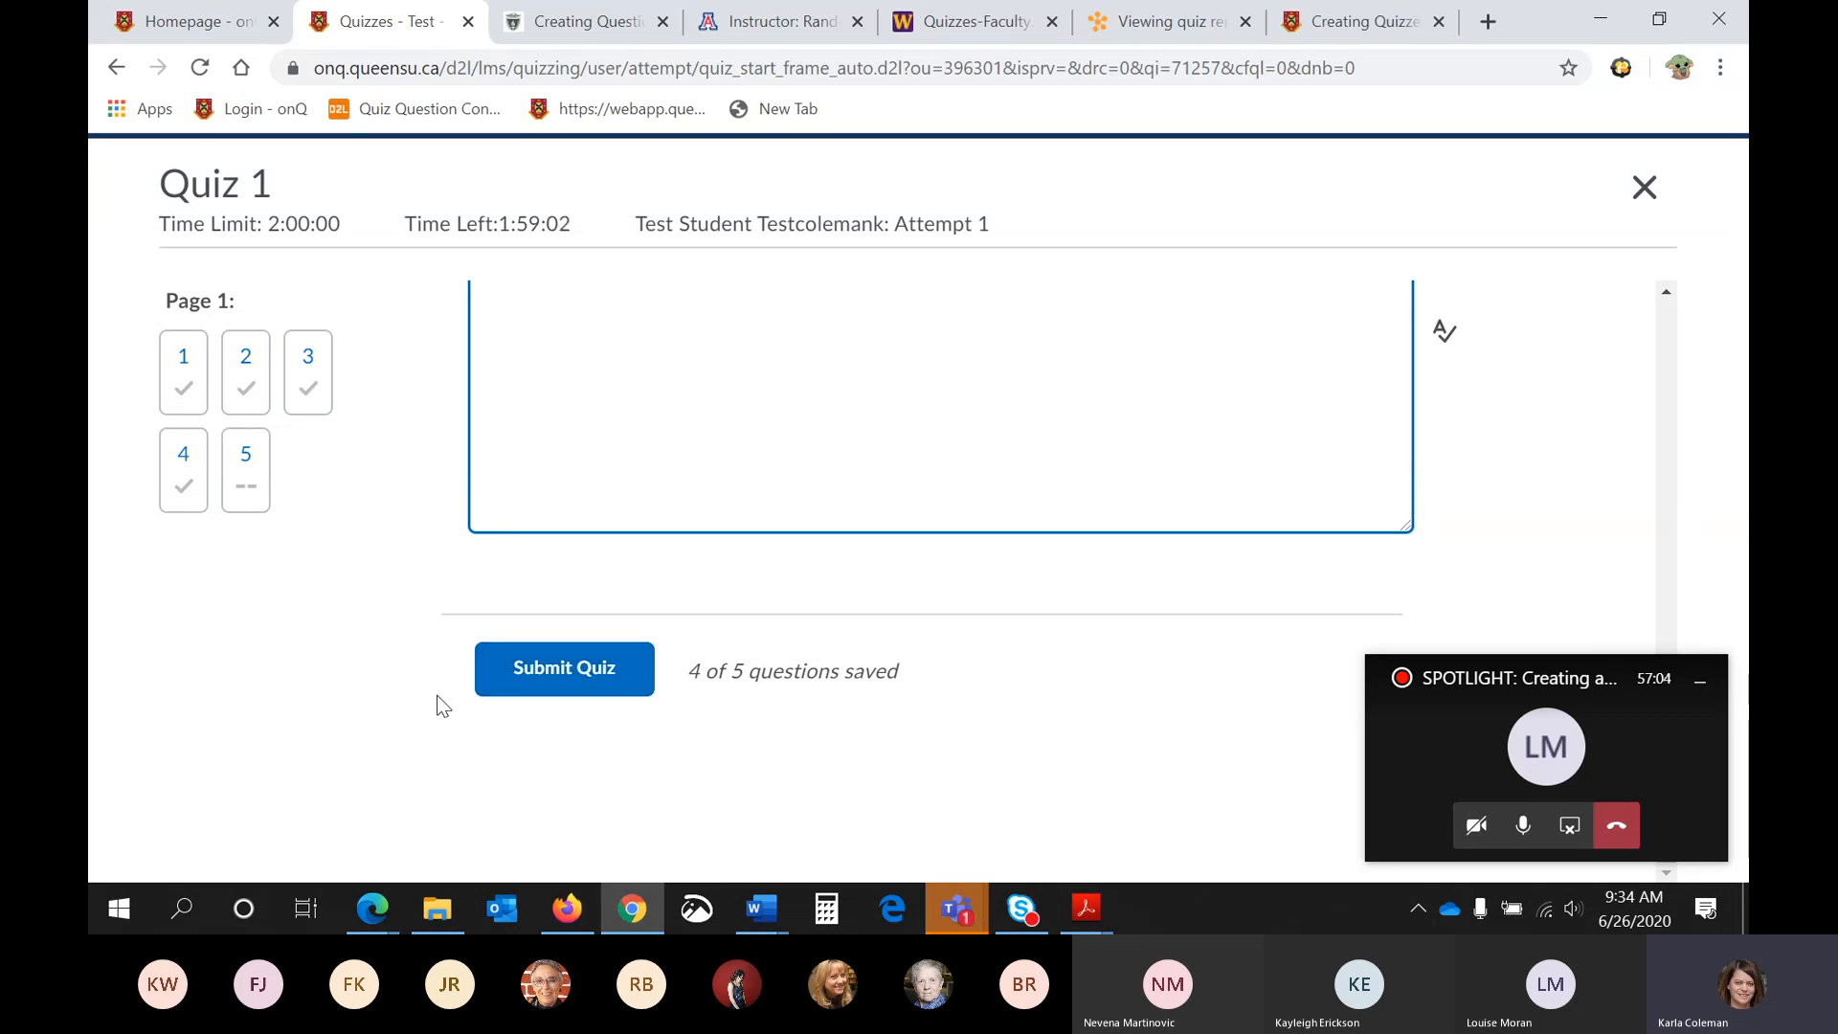
click(589, 687)
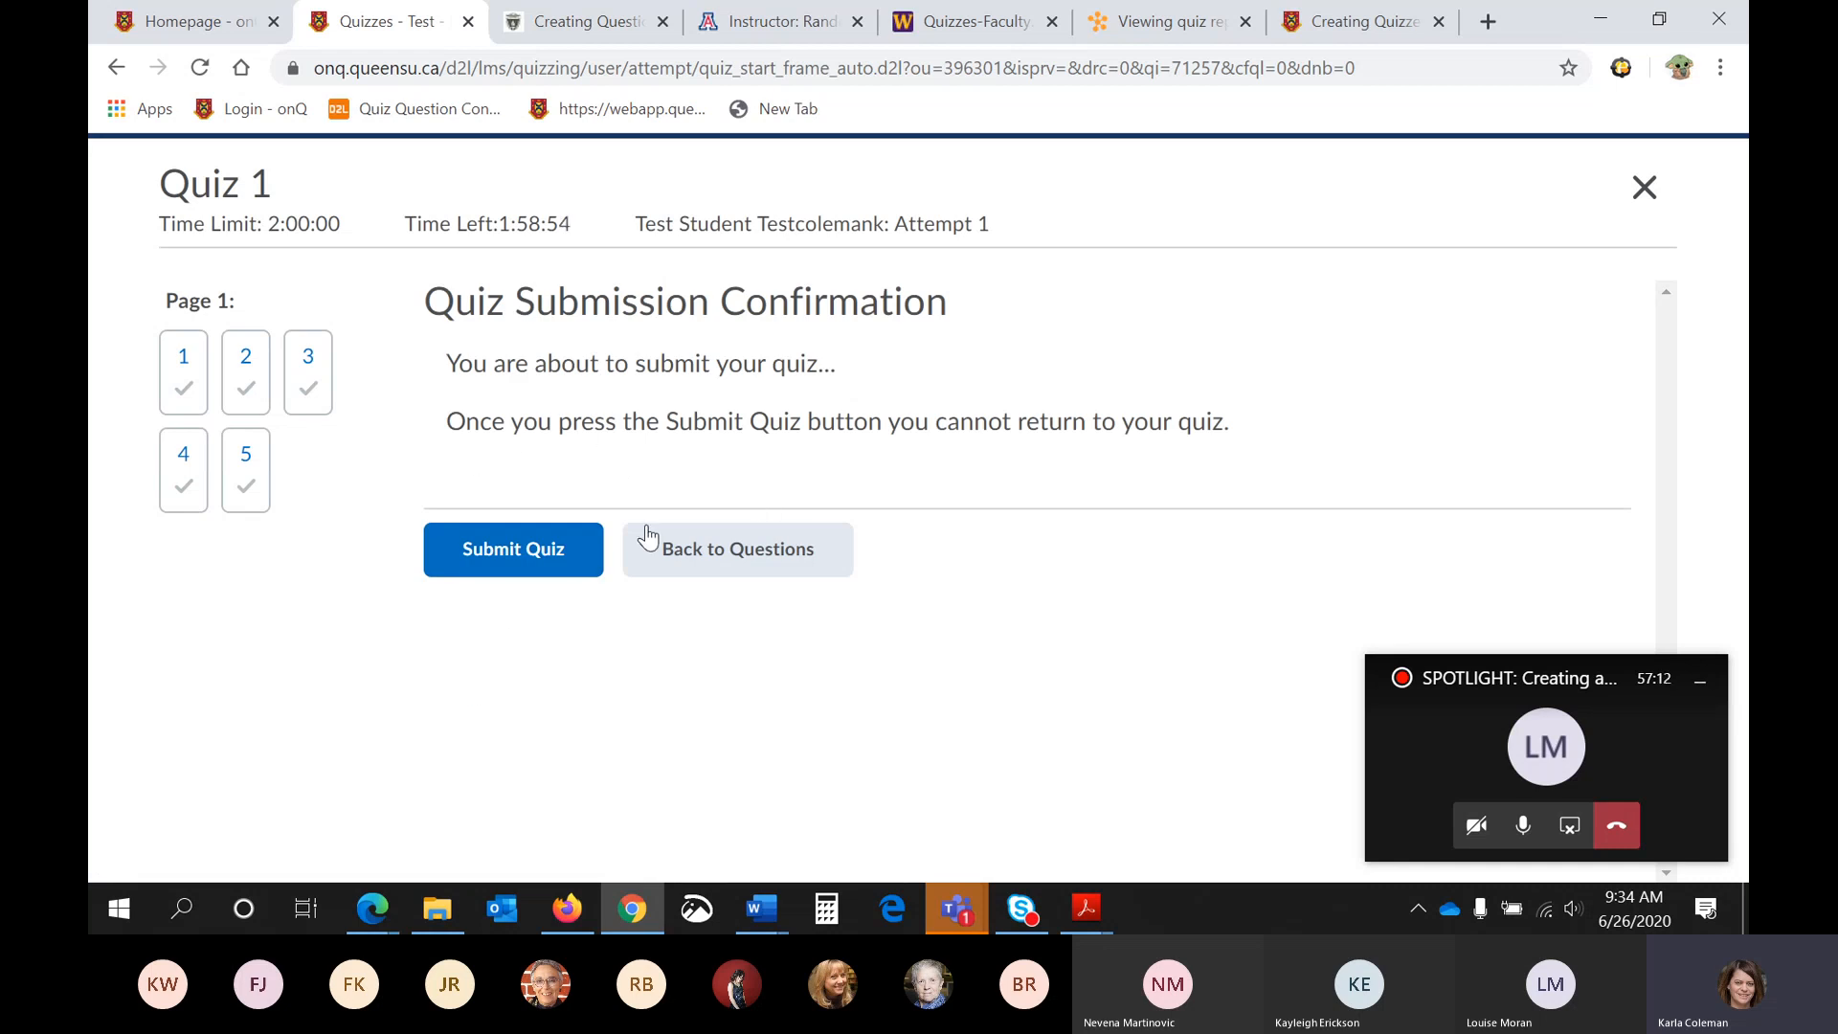
click(567, 560)
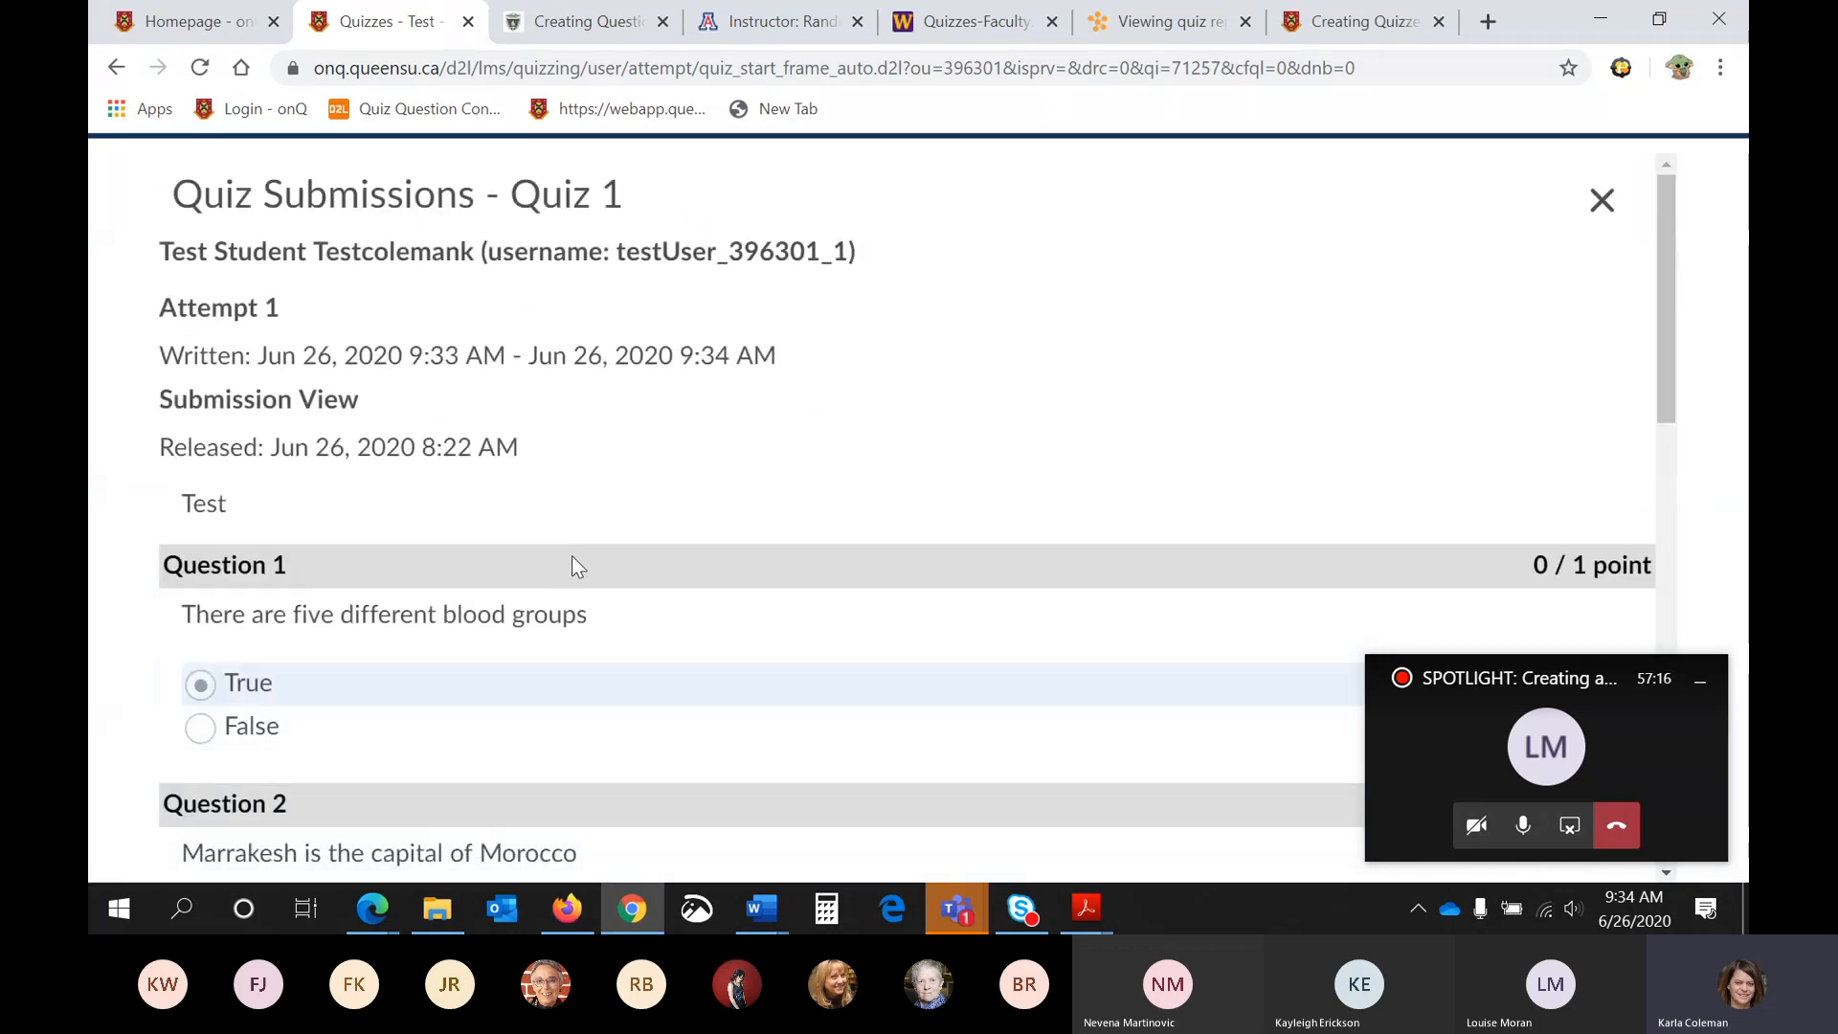
- Review the question scores and the written response in the Quiz 1 submission view, and finish the review
scroll(799, 341, down, 5)
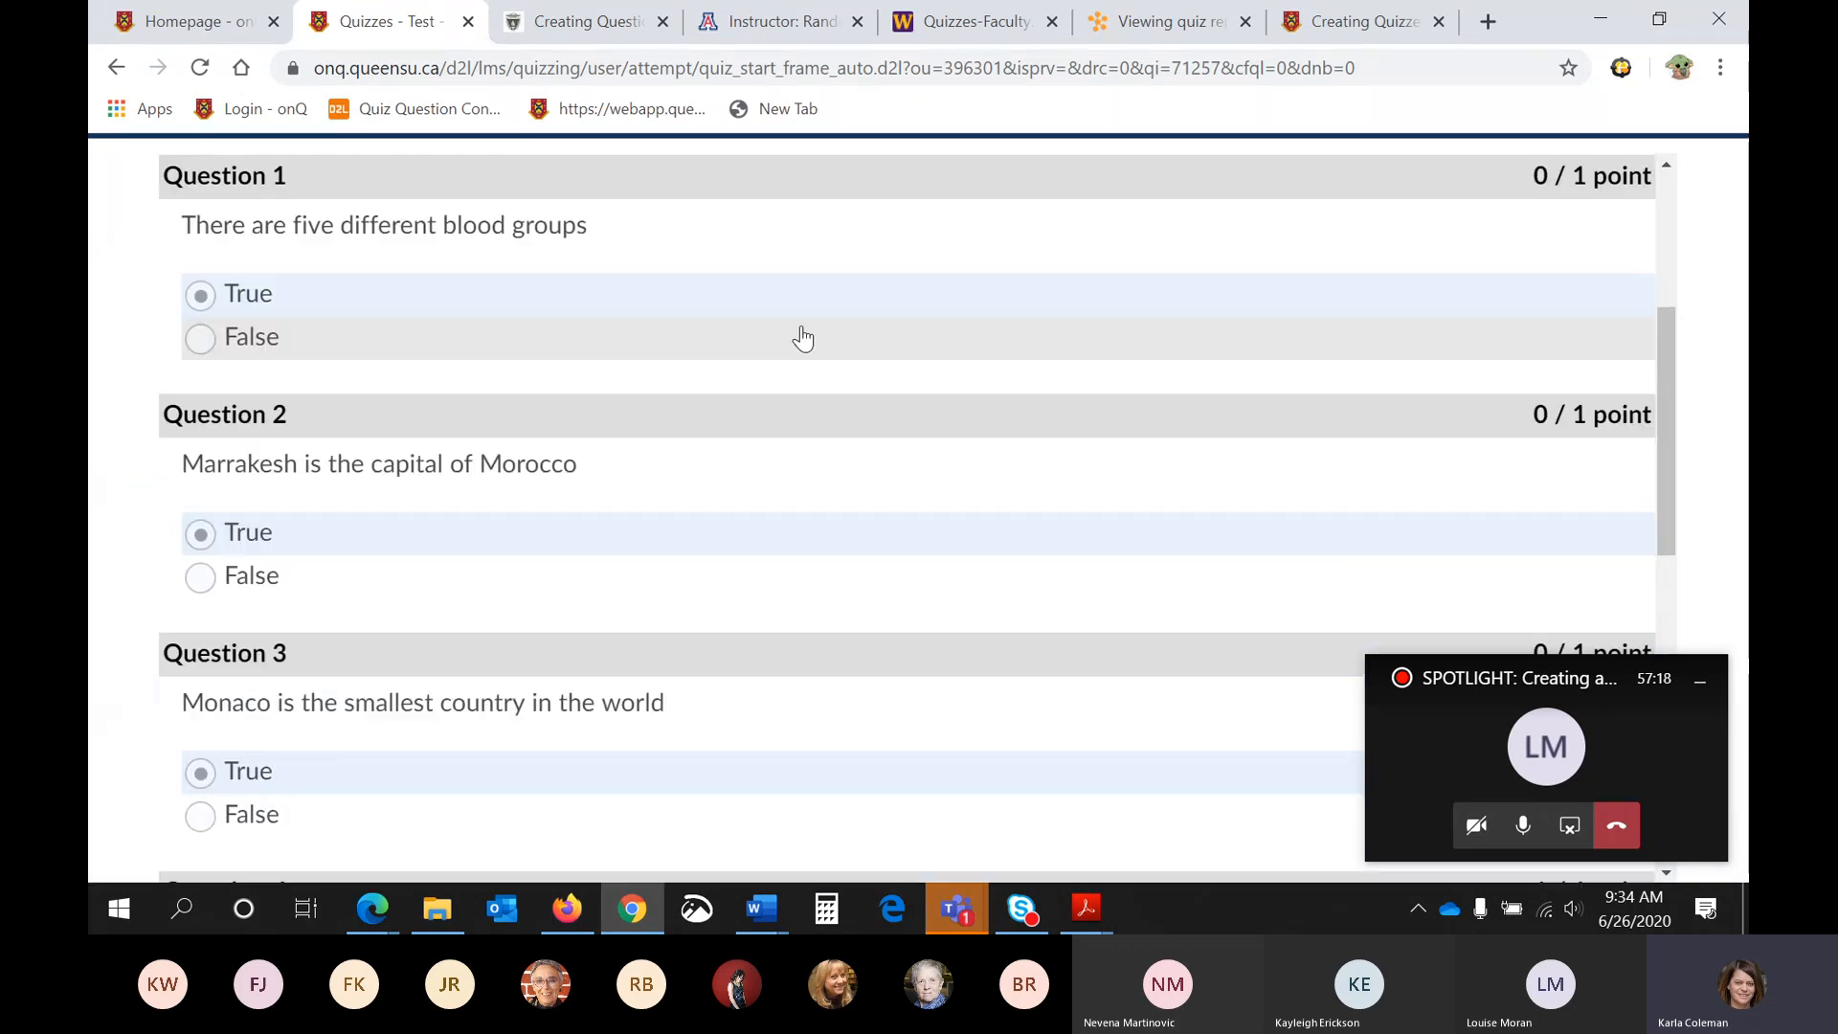
scroll(802, 339, down, 5)
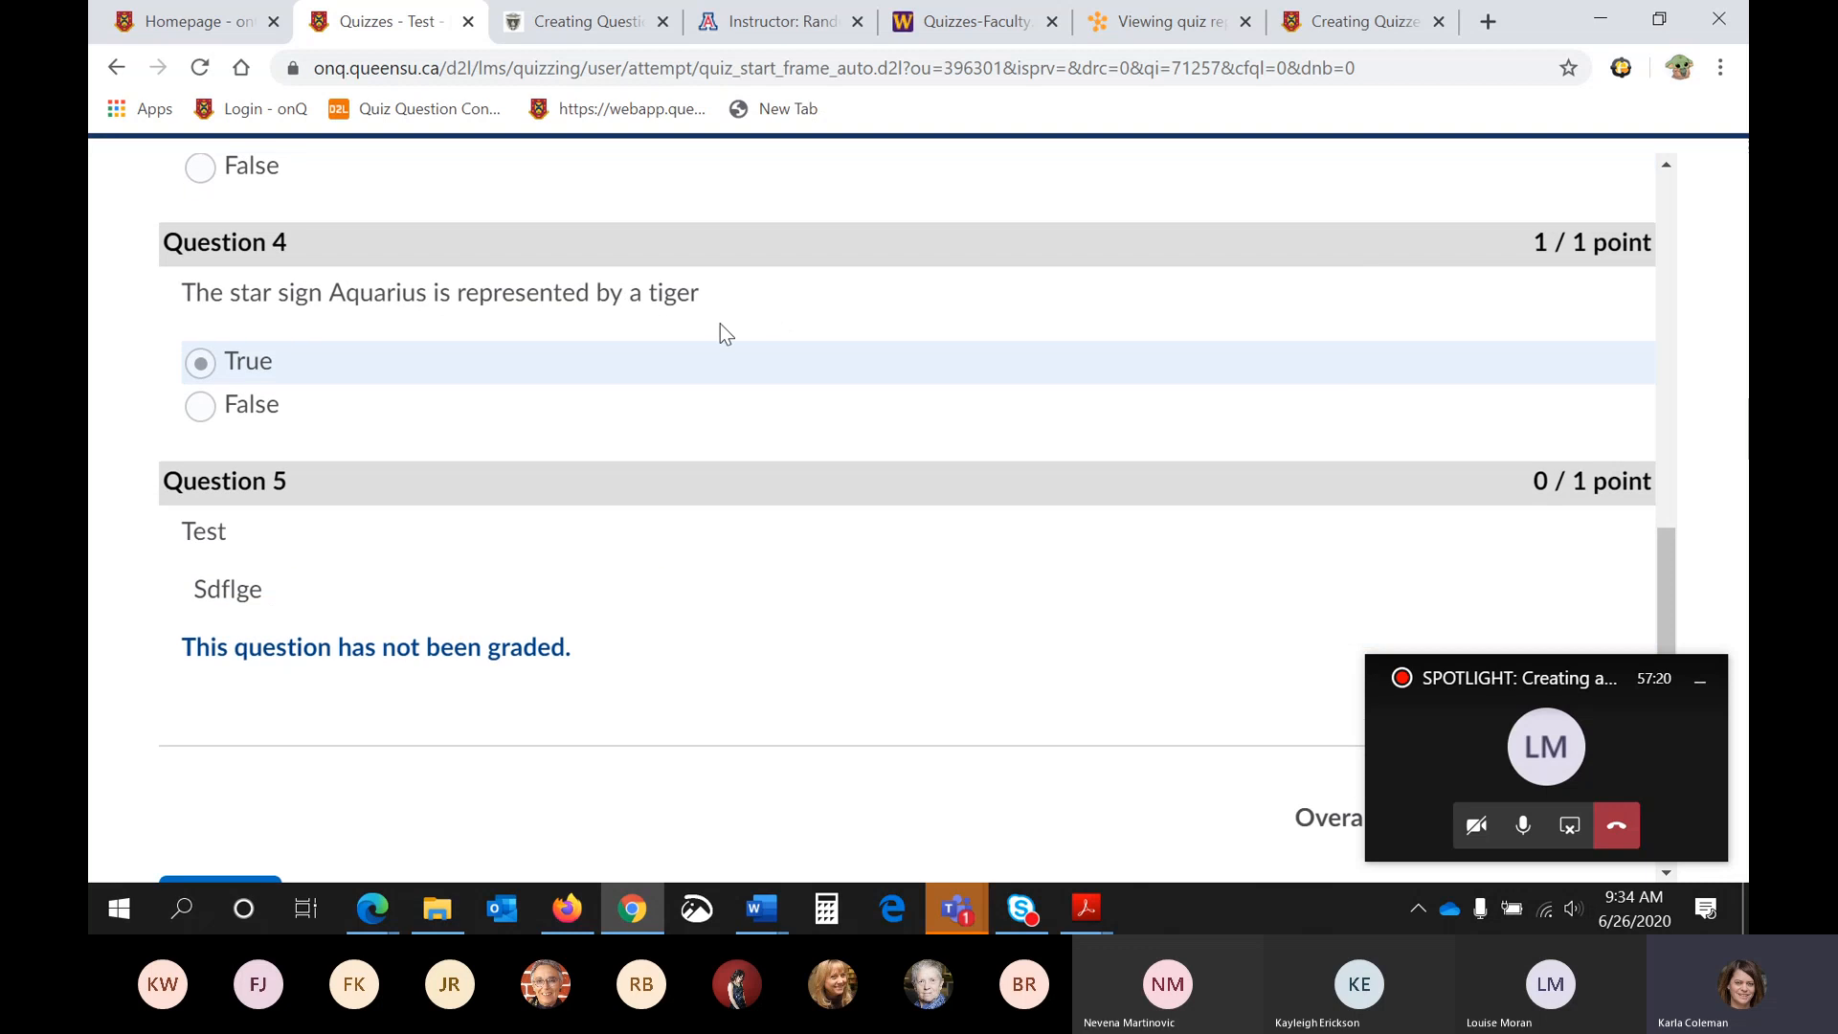
scroll(711, 373, down, 1)
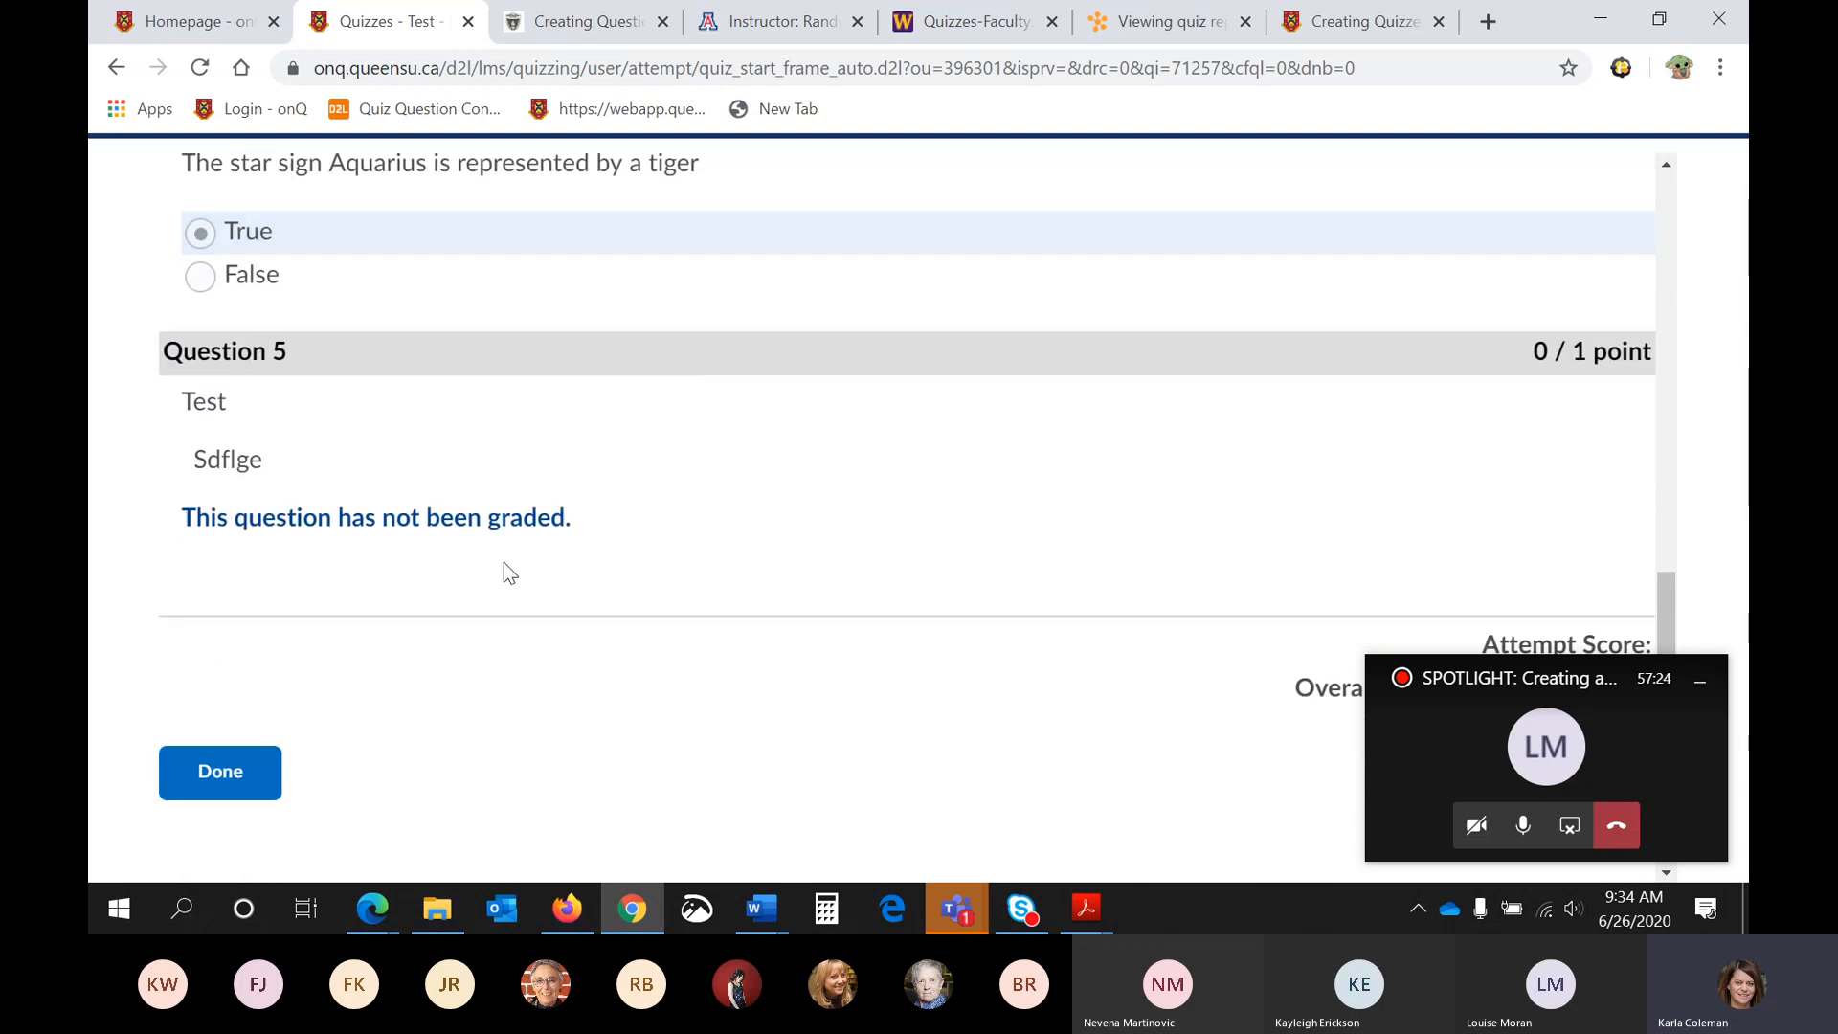
scroll(504, 565, up, 1)
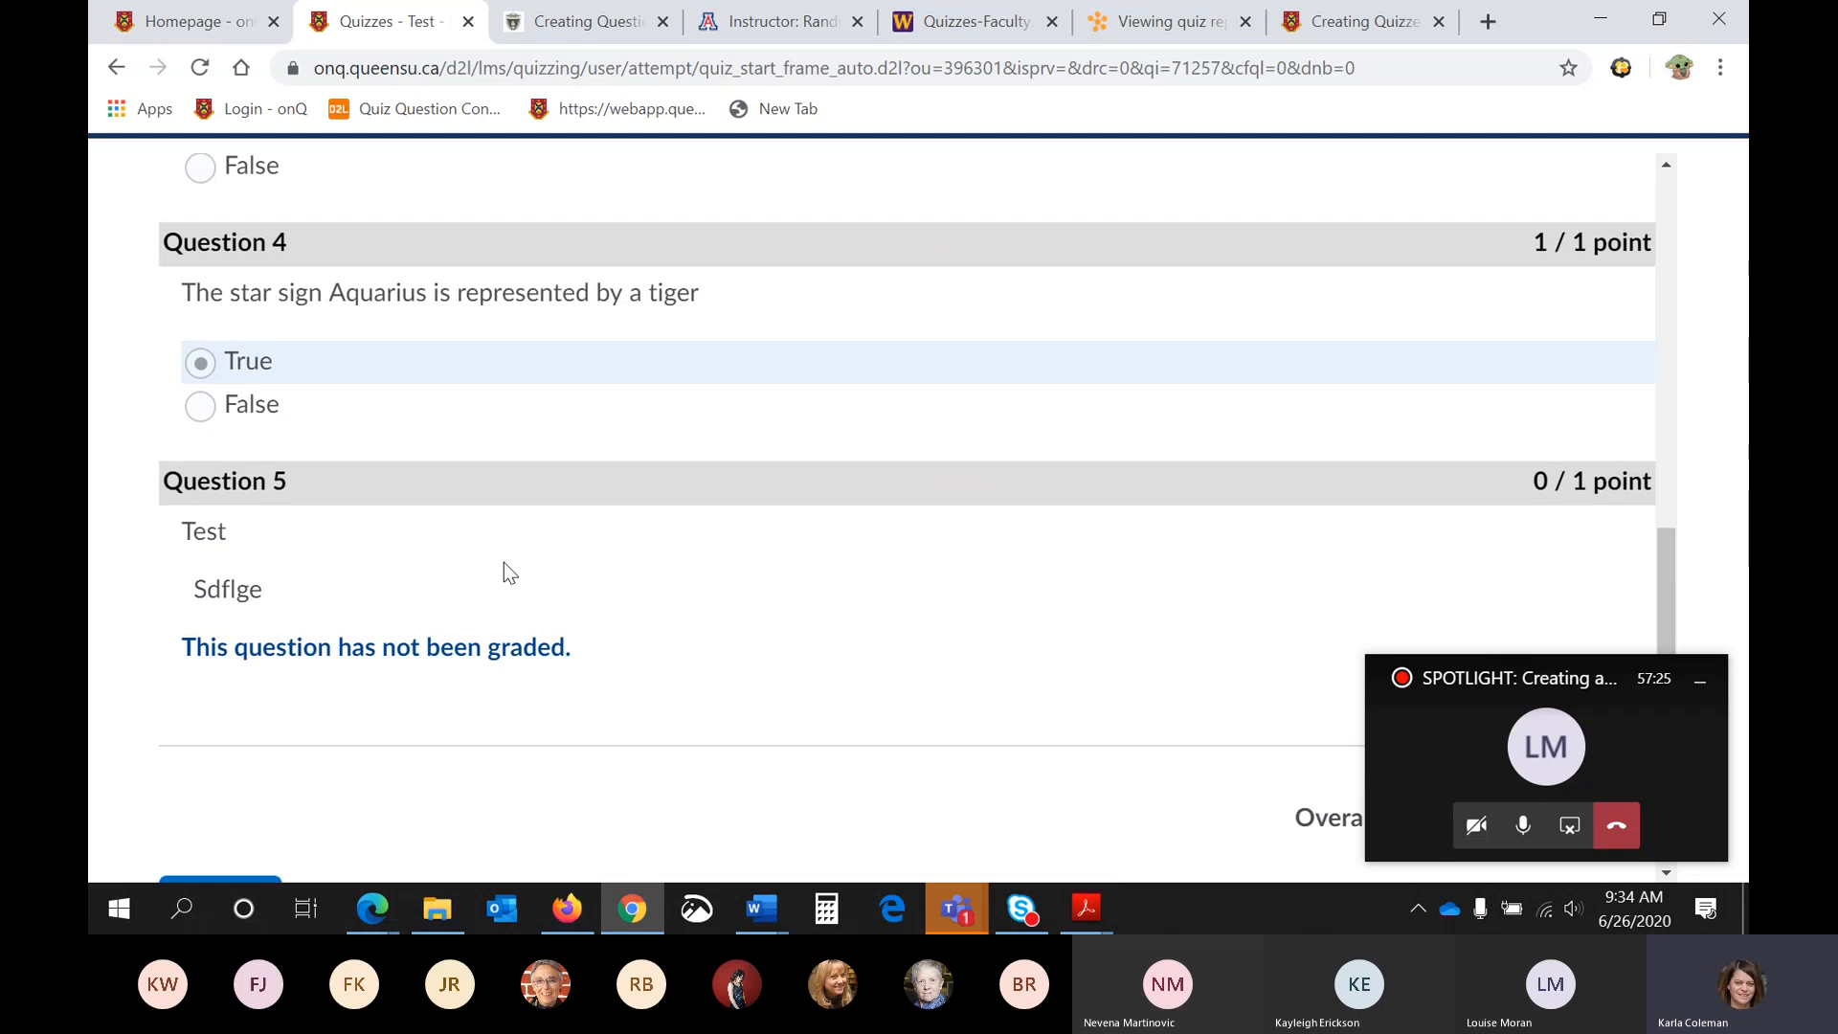
scroll(493, 572, down, 2)
click(251, 657)
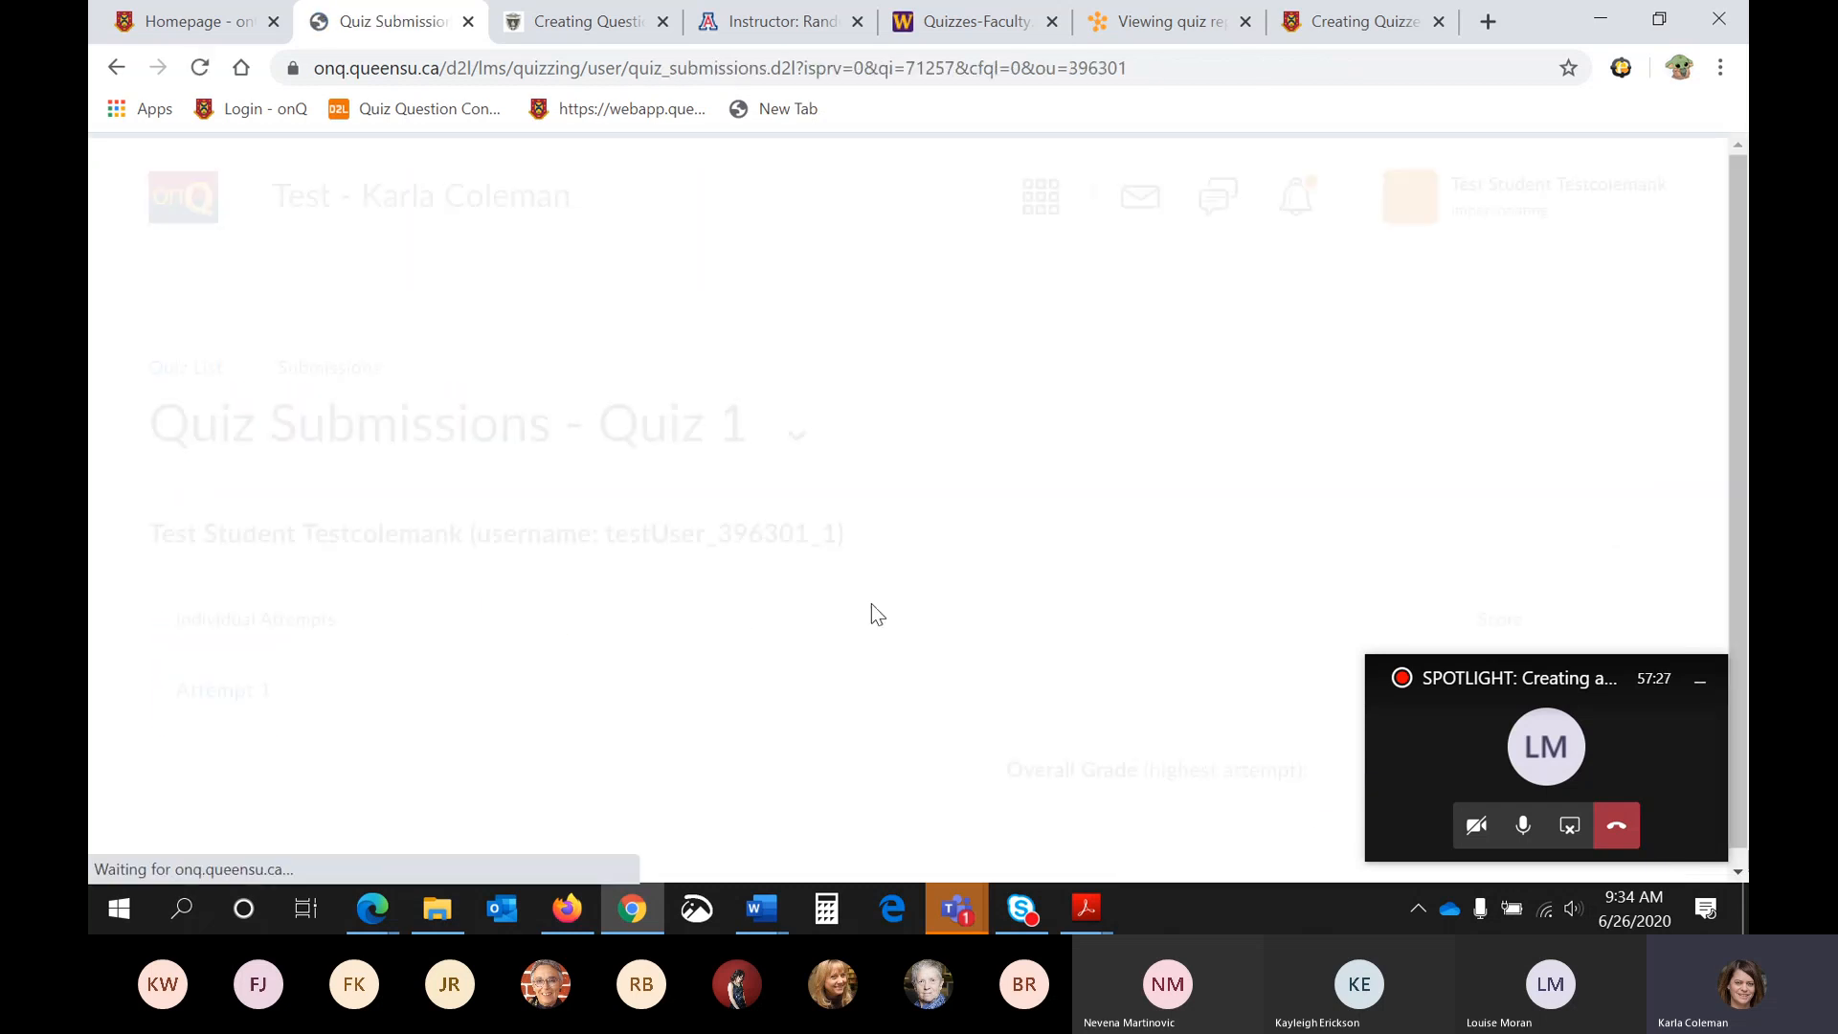
- Minimize the floating meeting window and stop impersonating the test student
click(1700, 682)
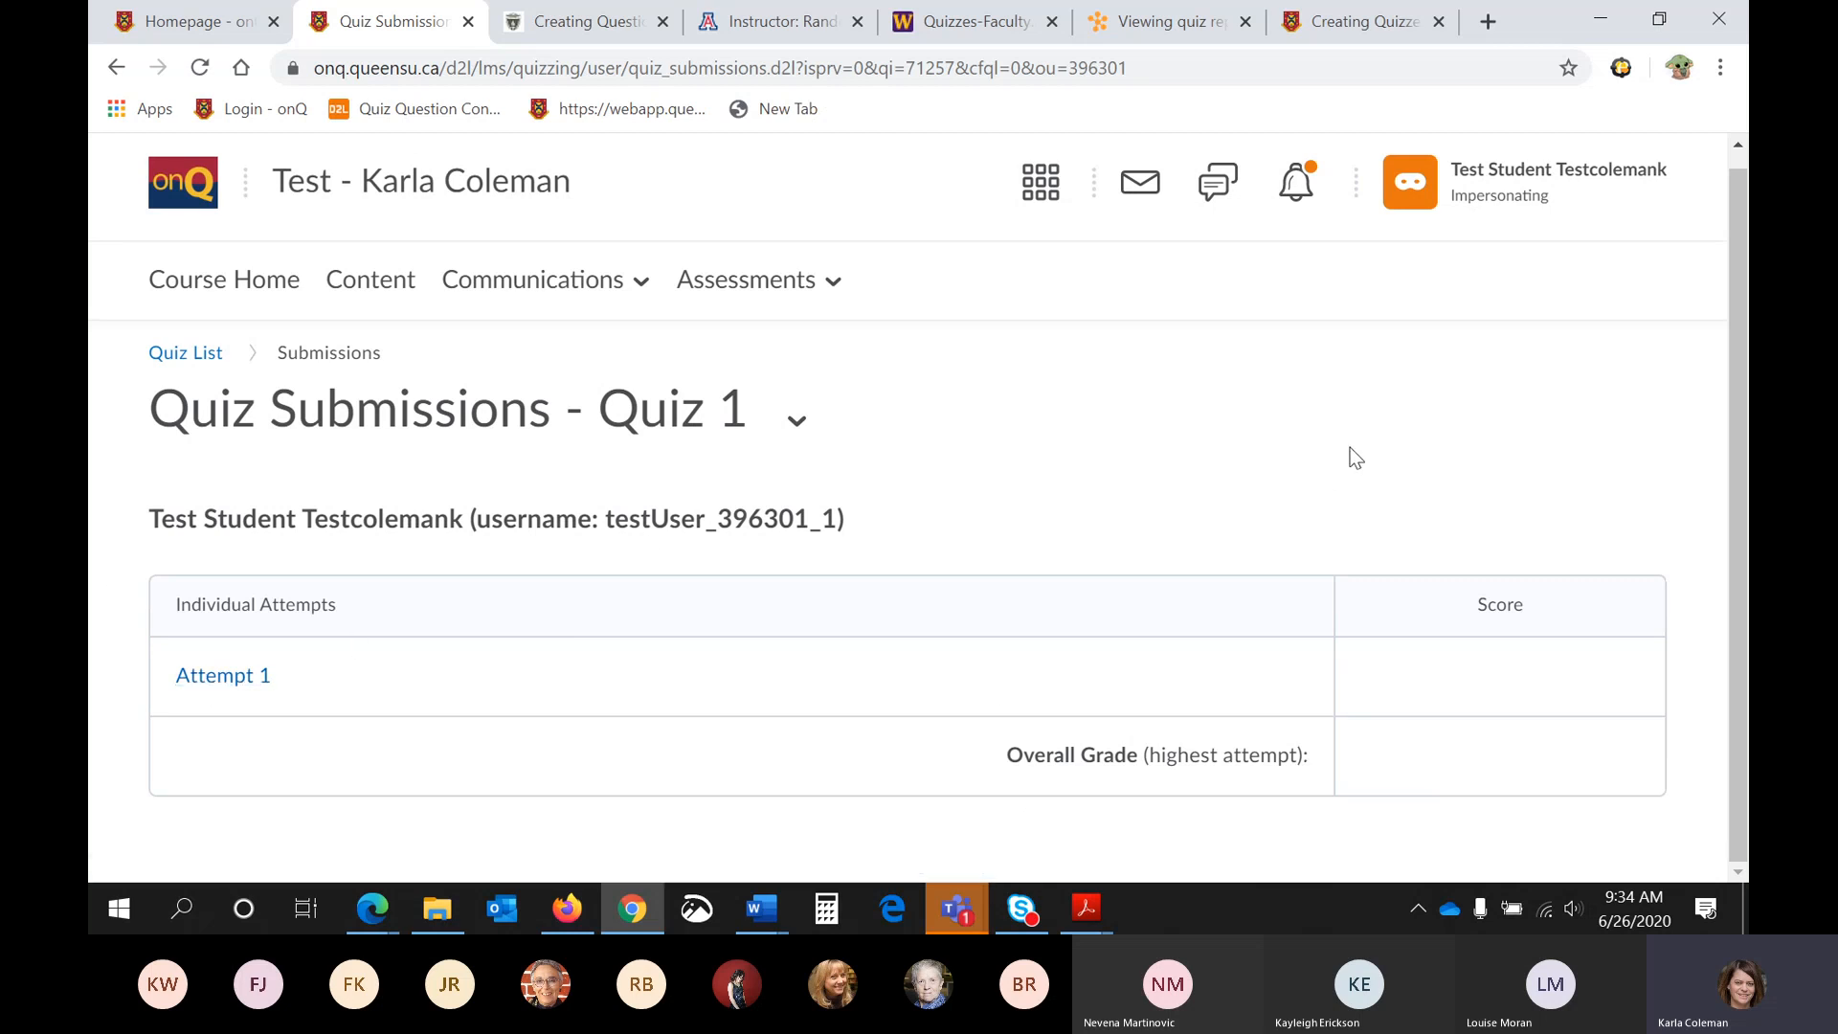
click(1523, 192)
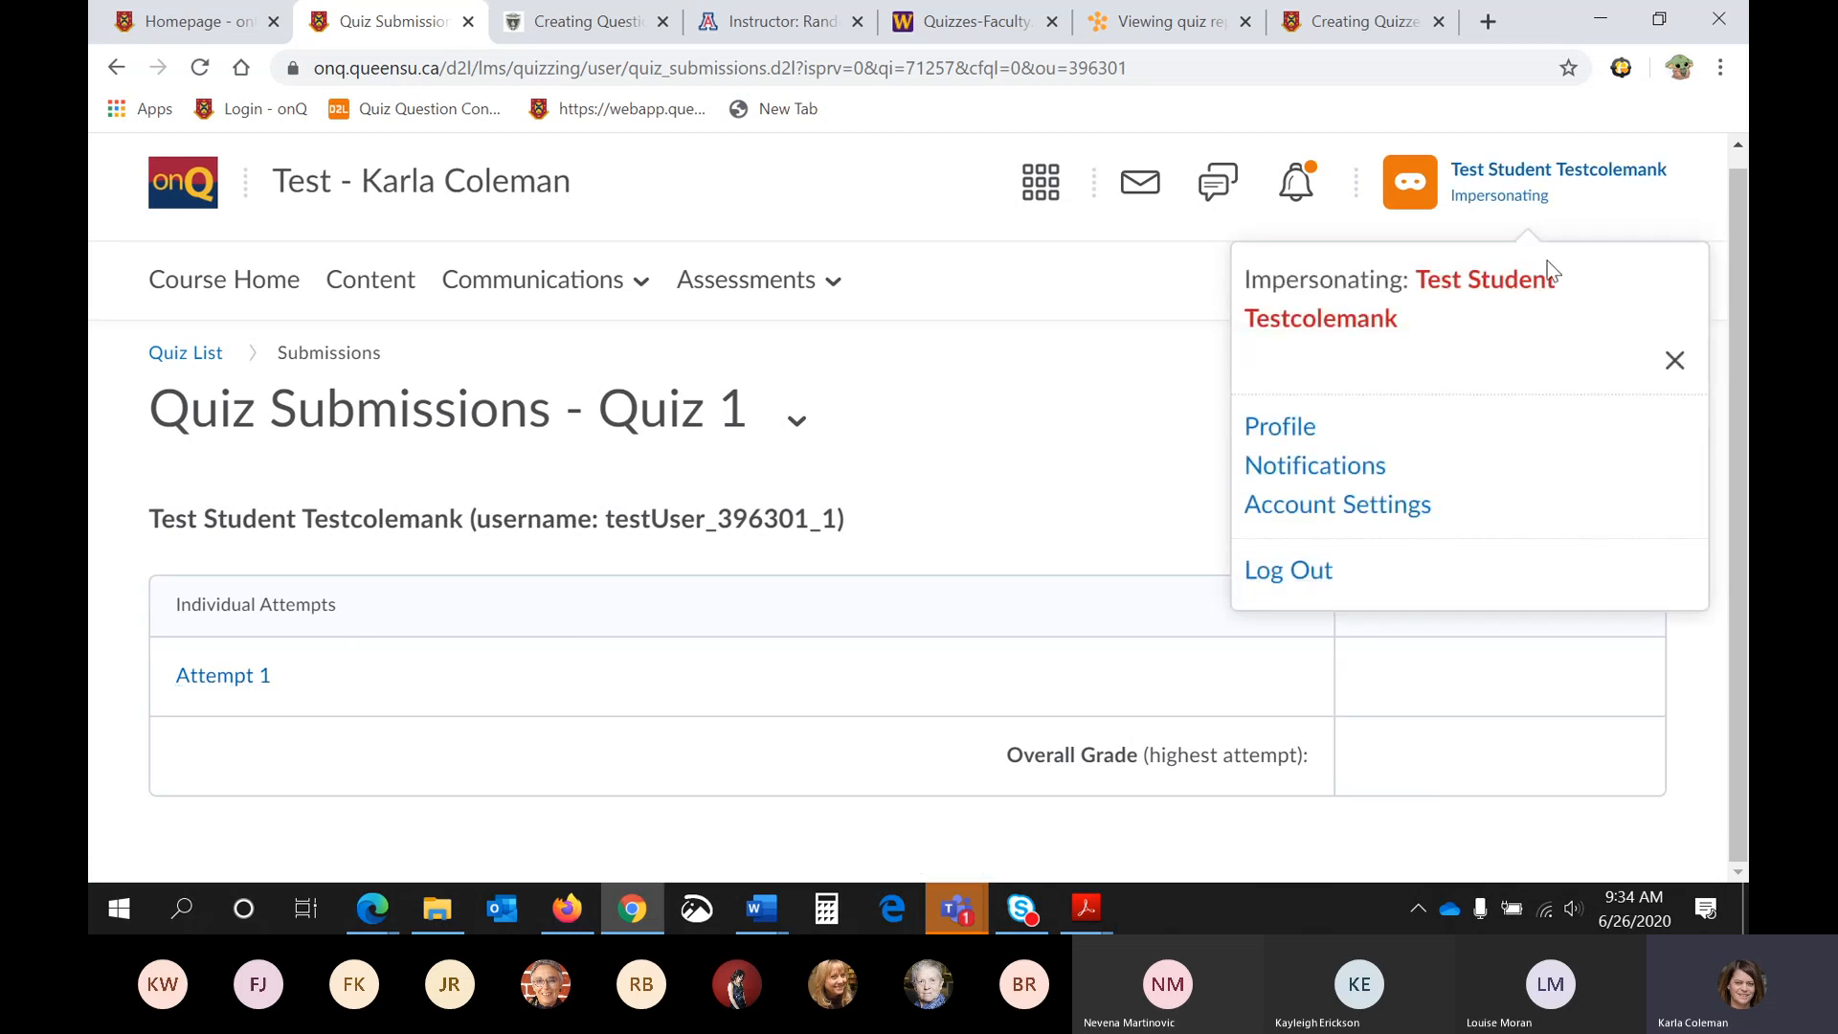
click(1676, 362)
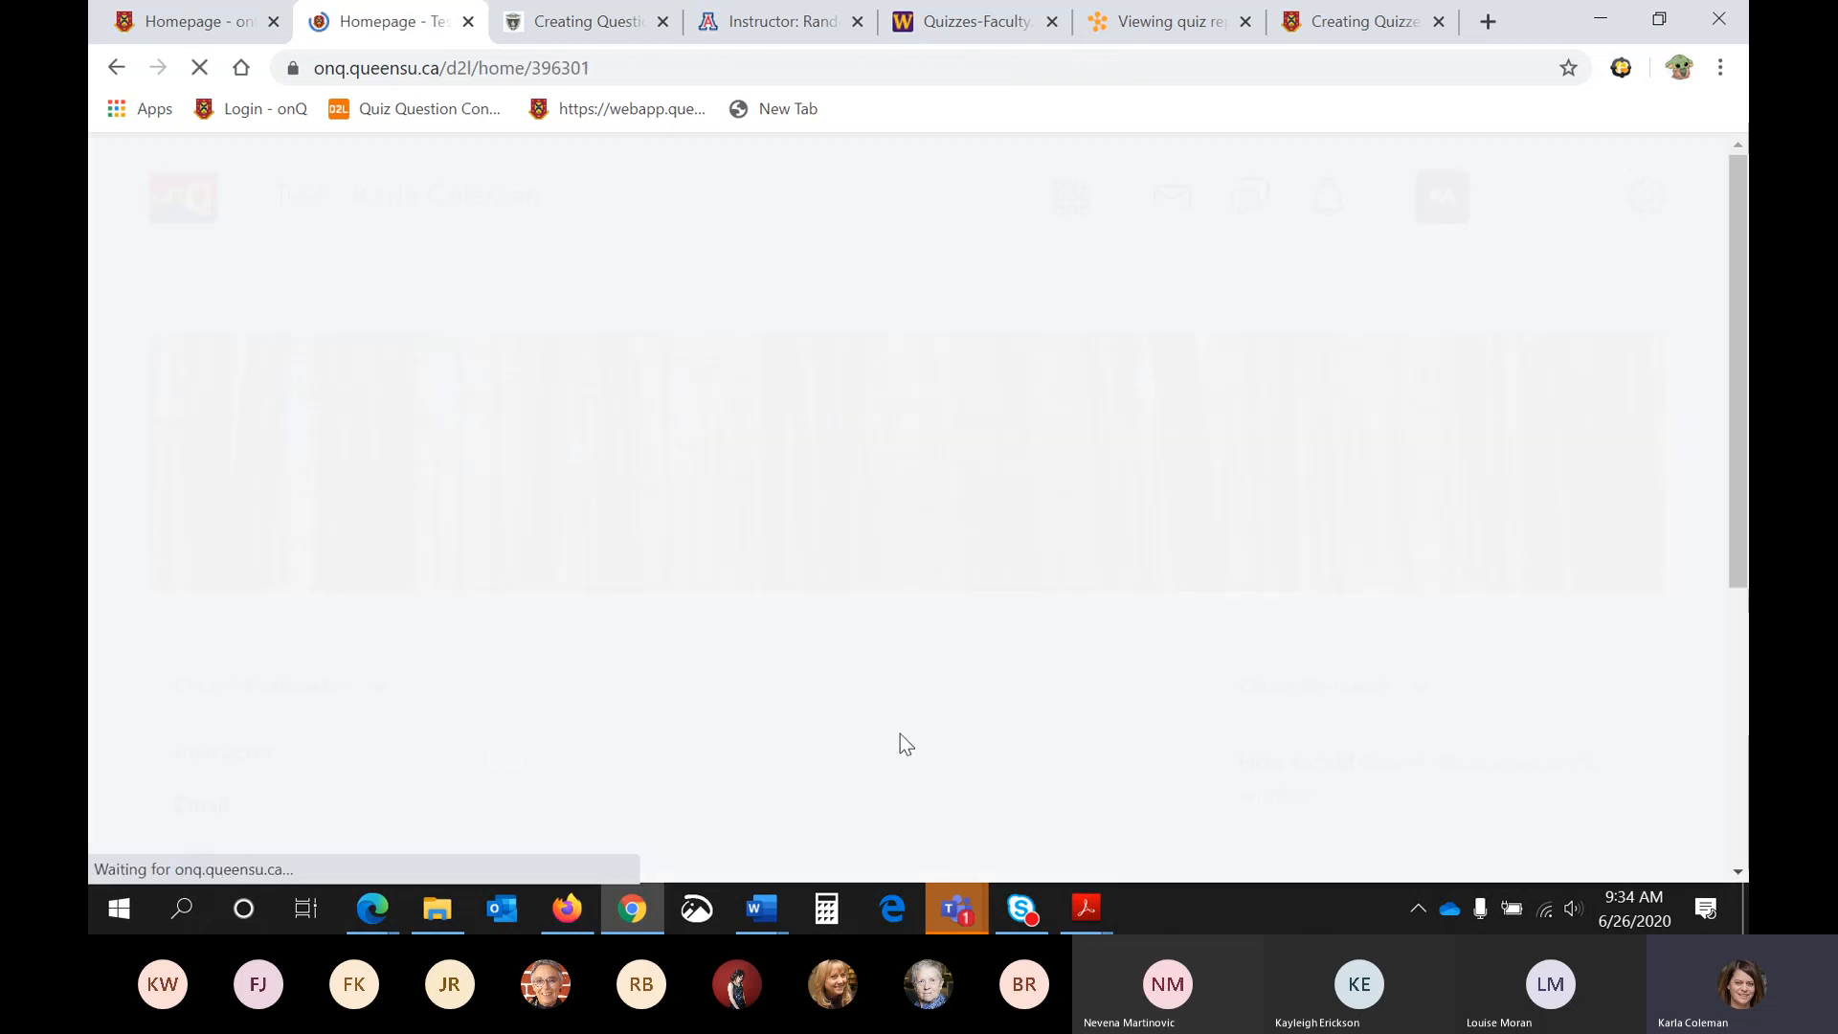
- Switch to the Microsoft Teams meeting window and stop sharing the screen
mouse_move(957, 908)
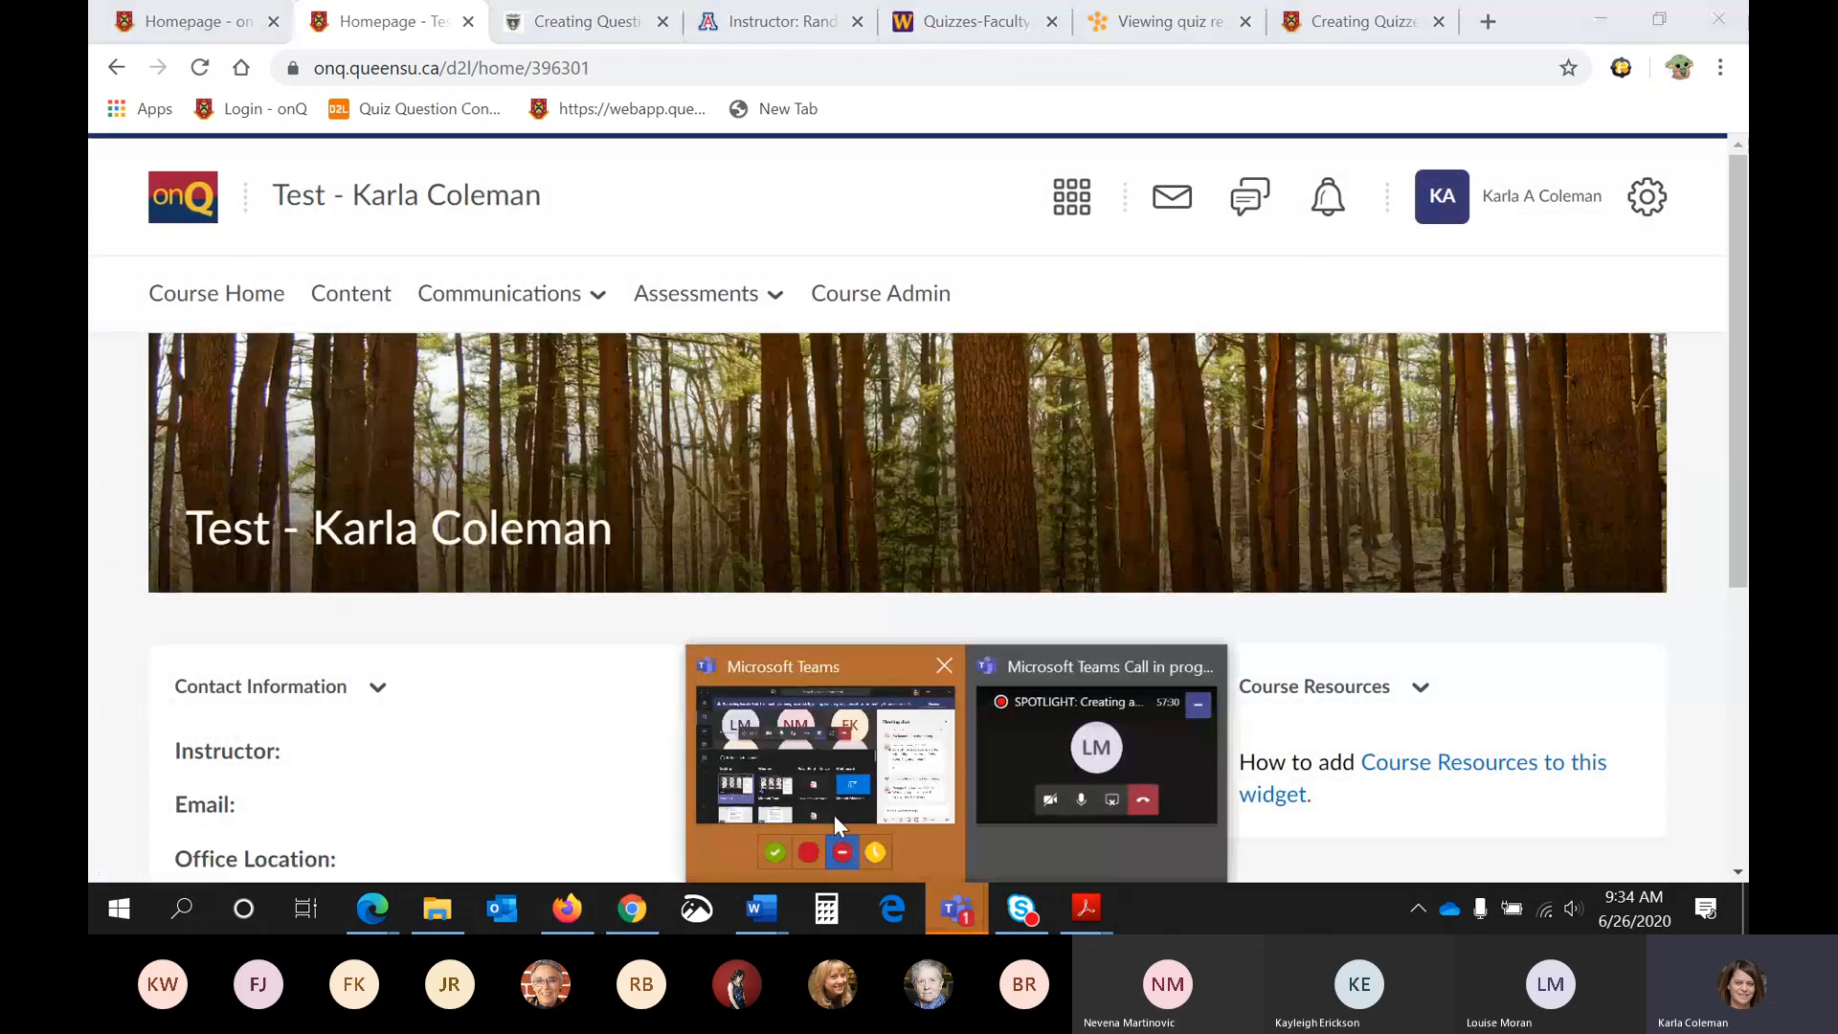
click(828, 768)
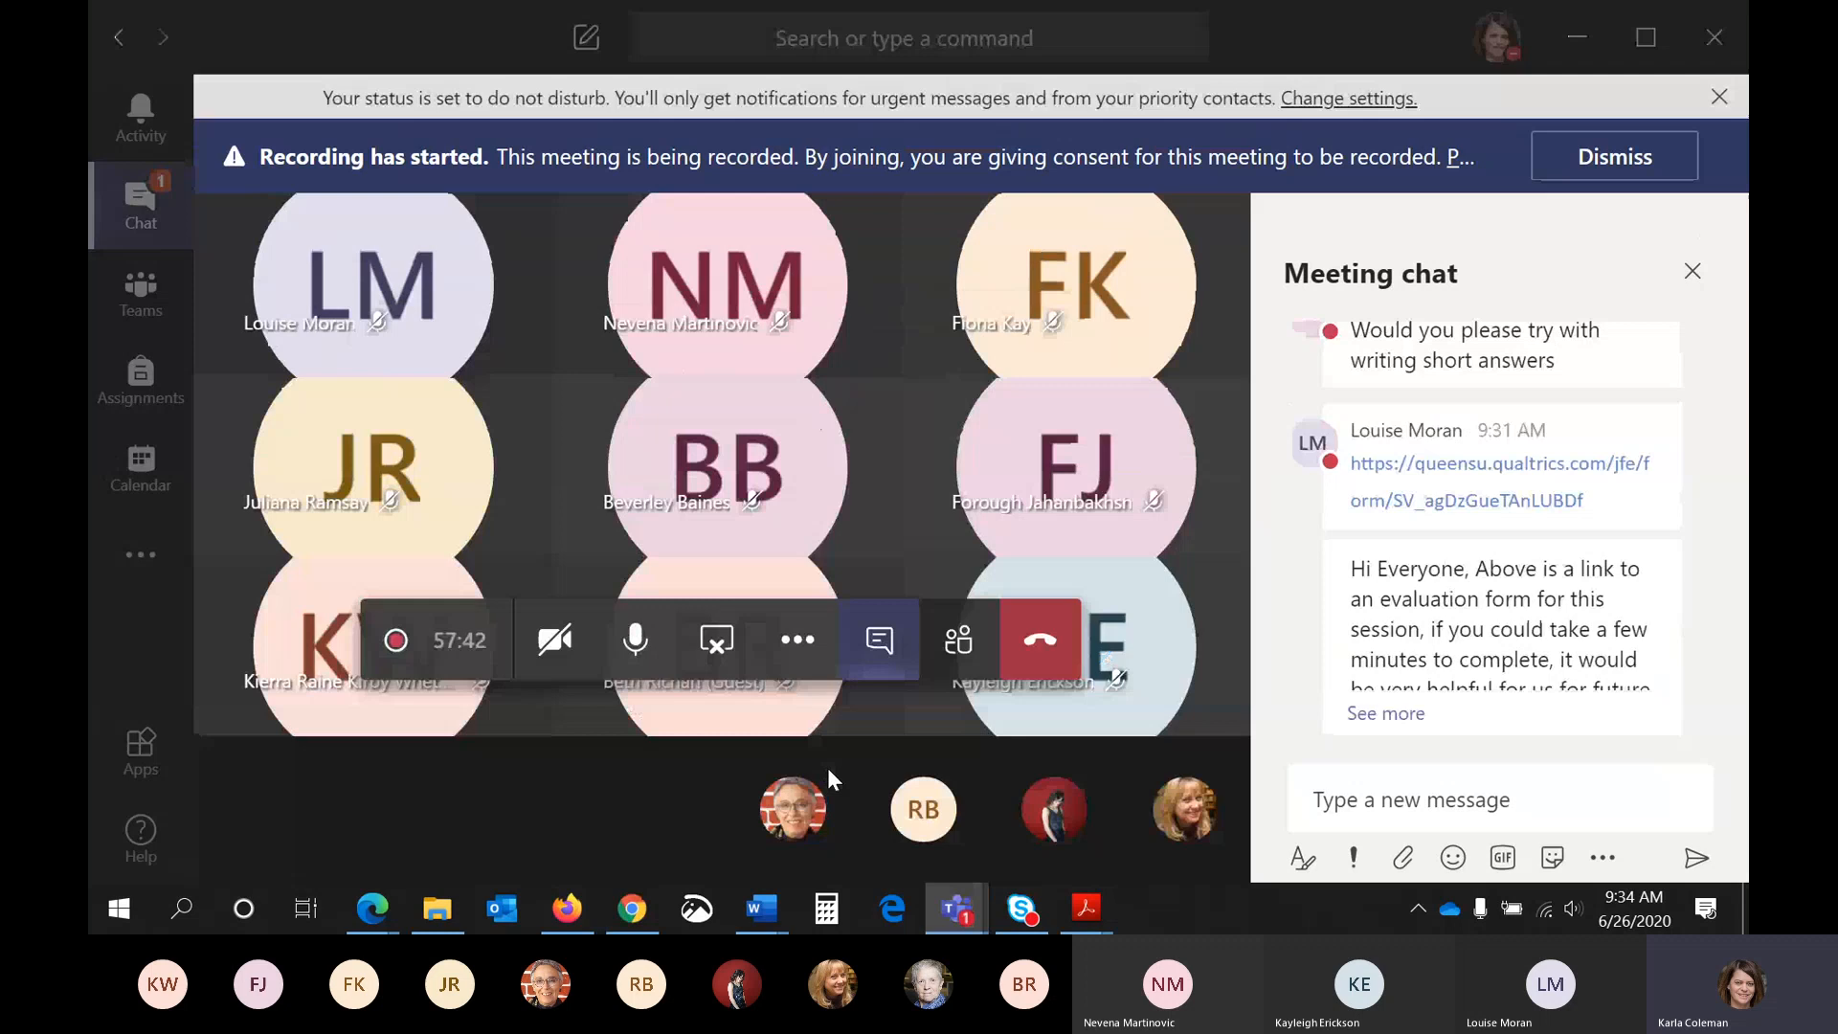
click(710, 647)
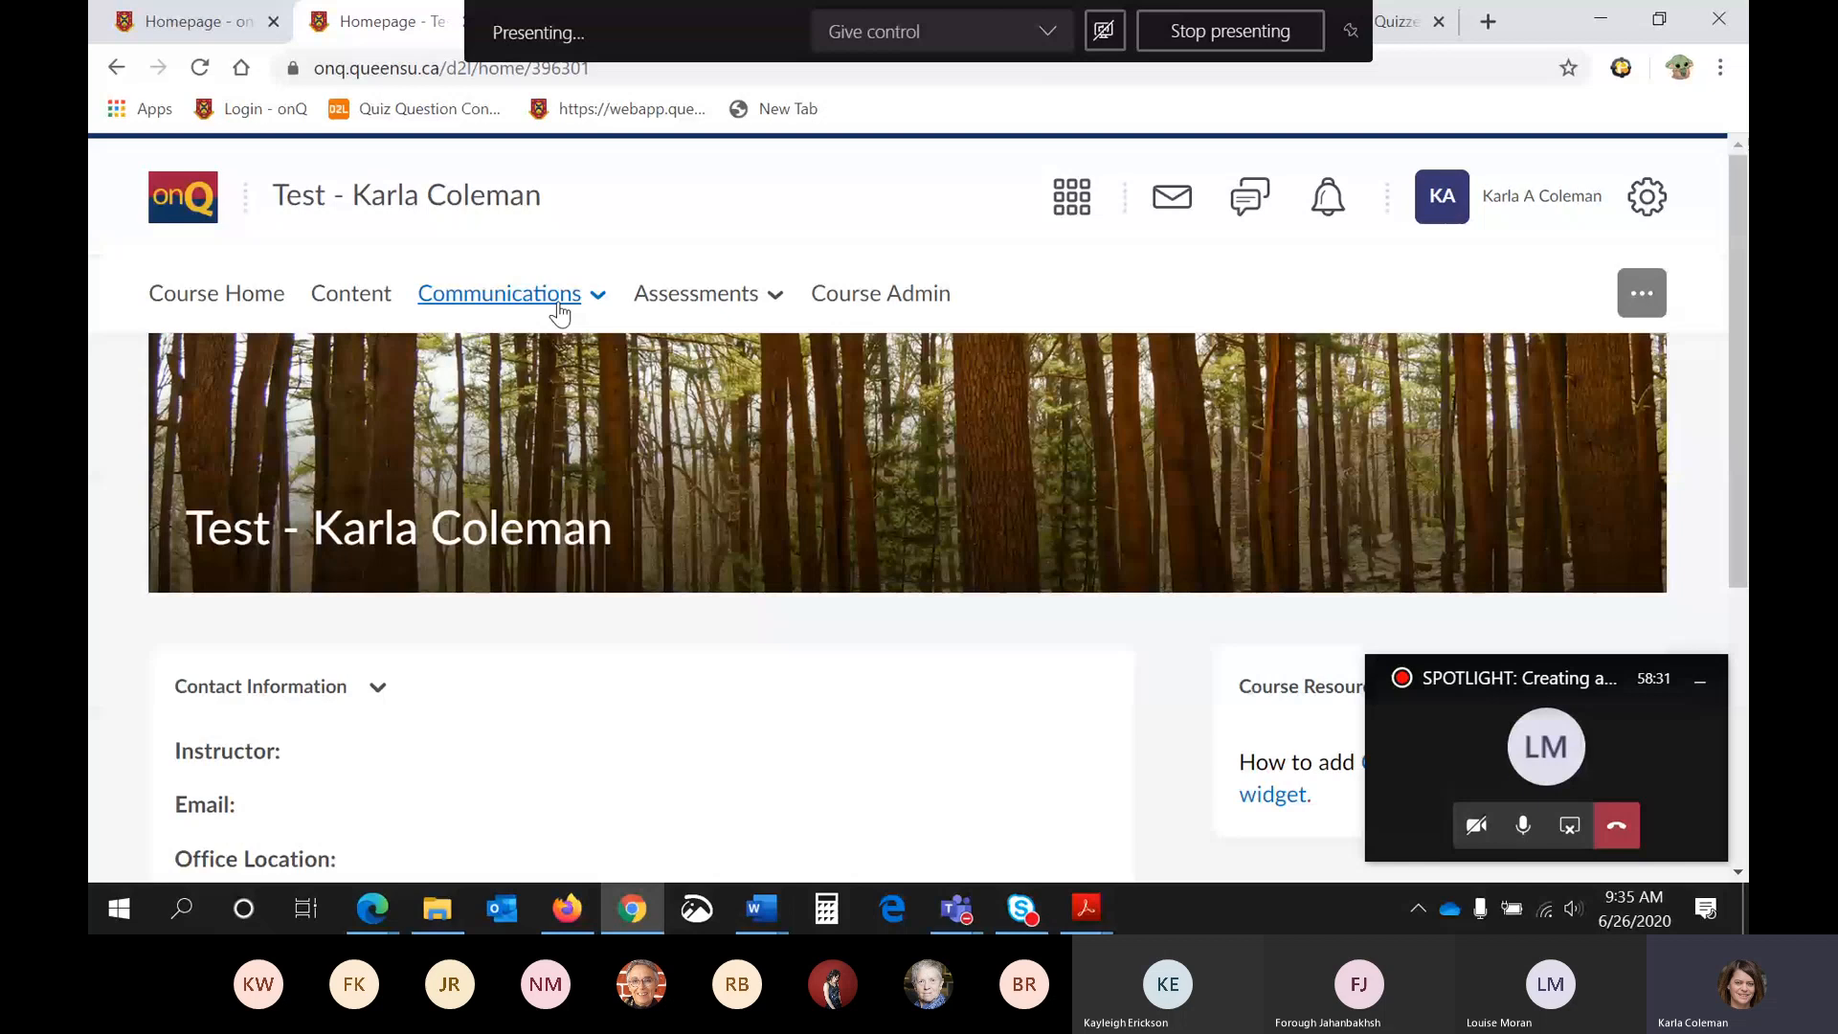
- Open the course Classlist, impersonate the test student, and confirm the impersonation
click(560, 313)
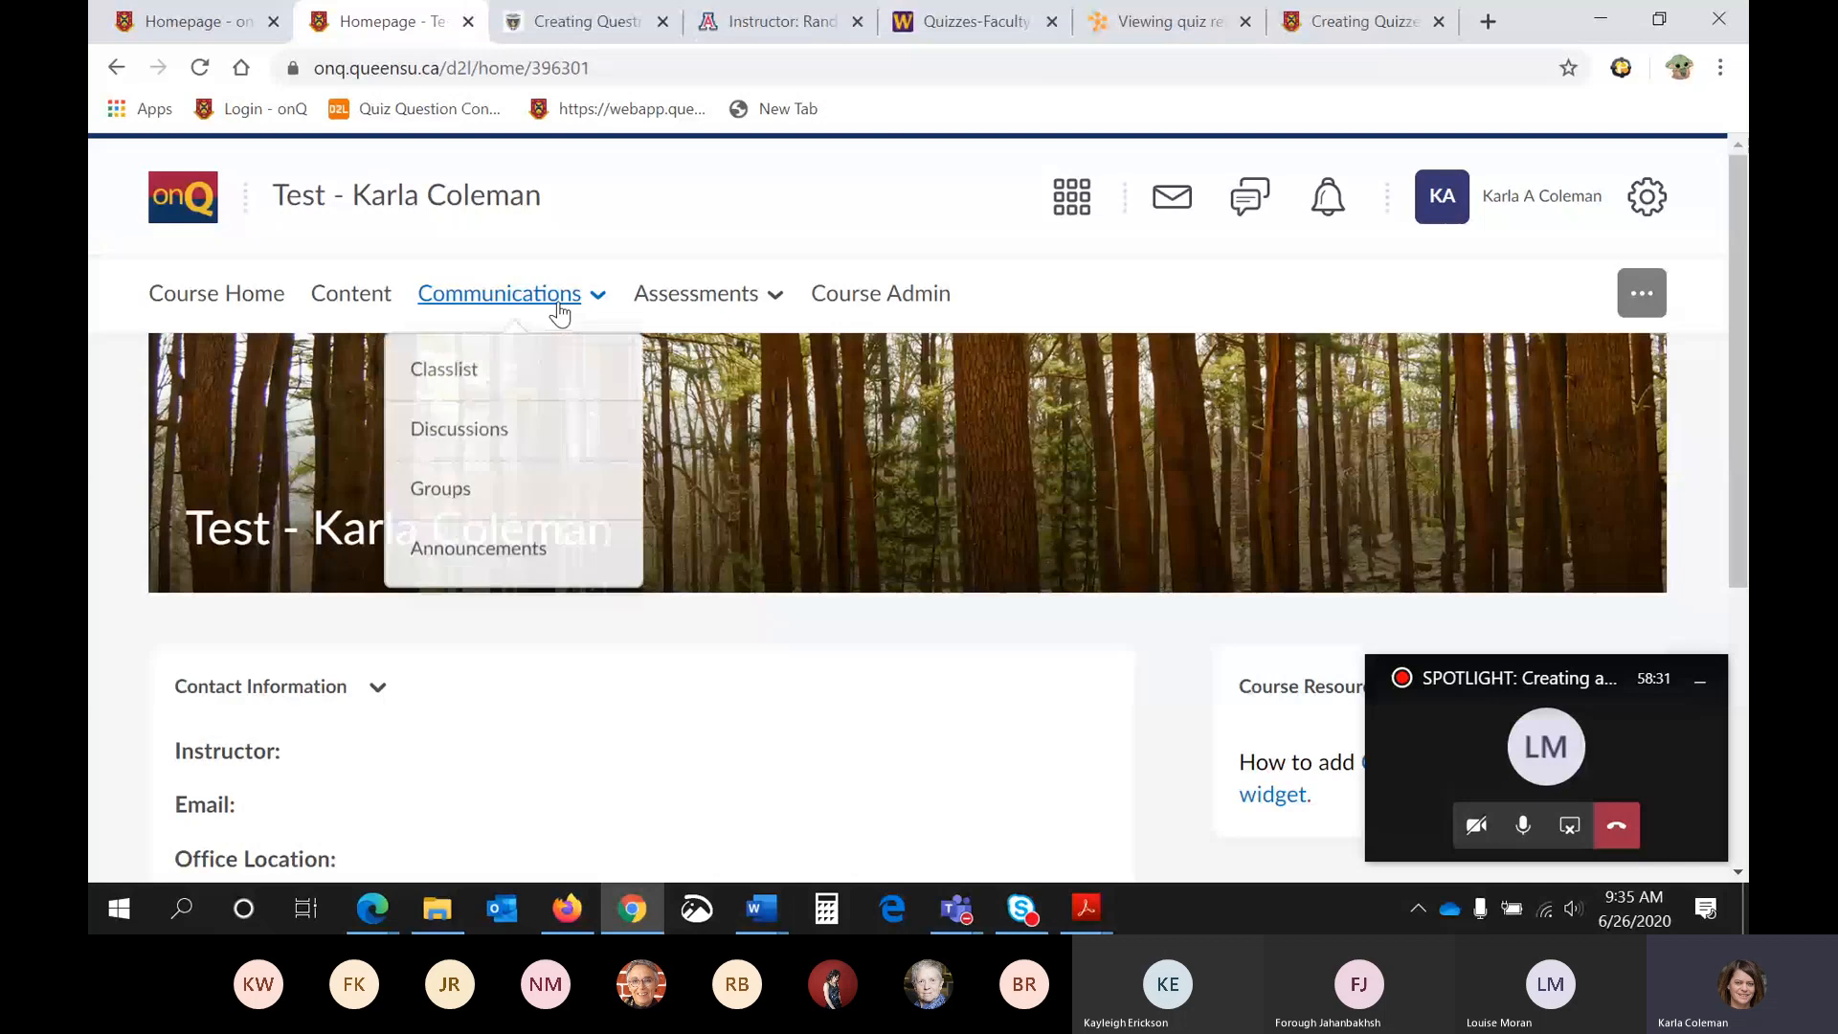
click(553, 363)
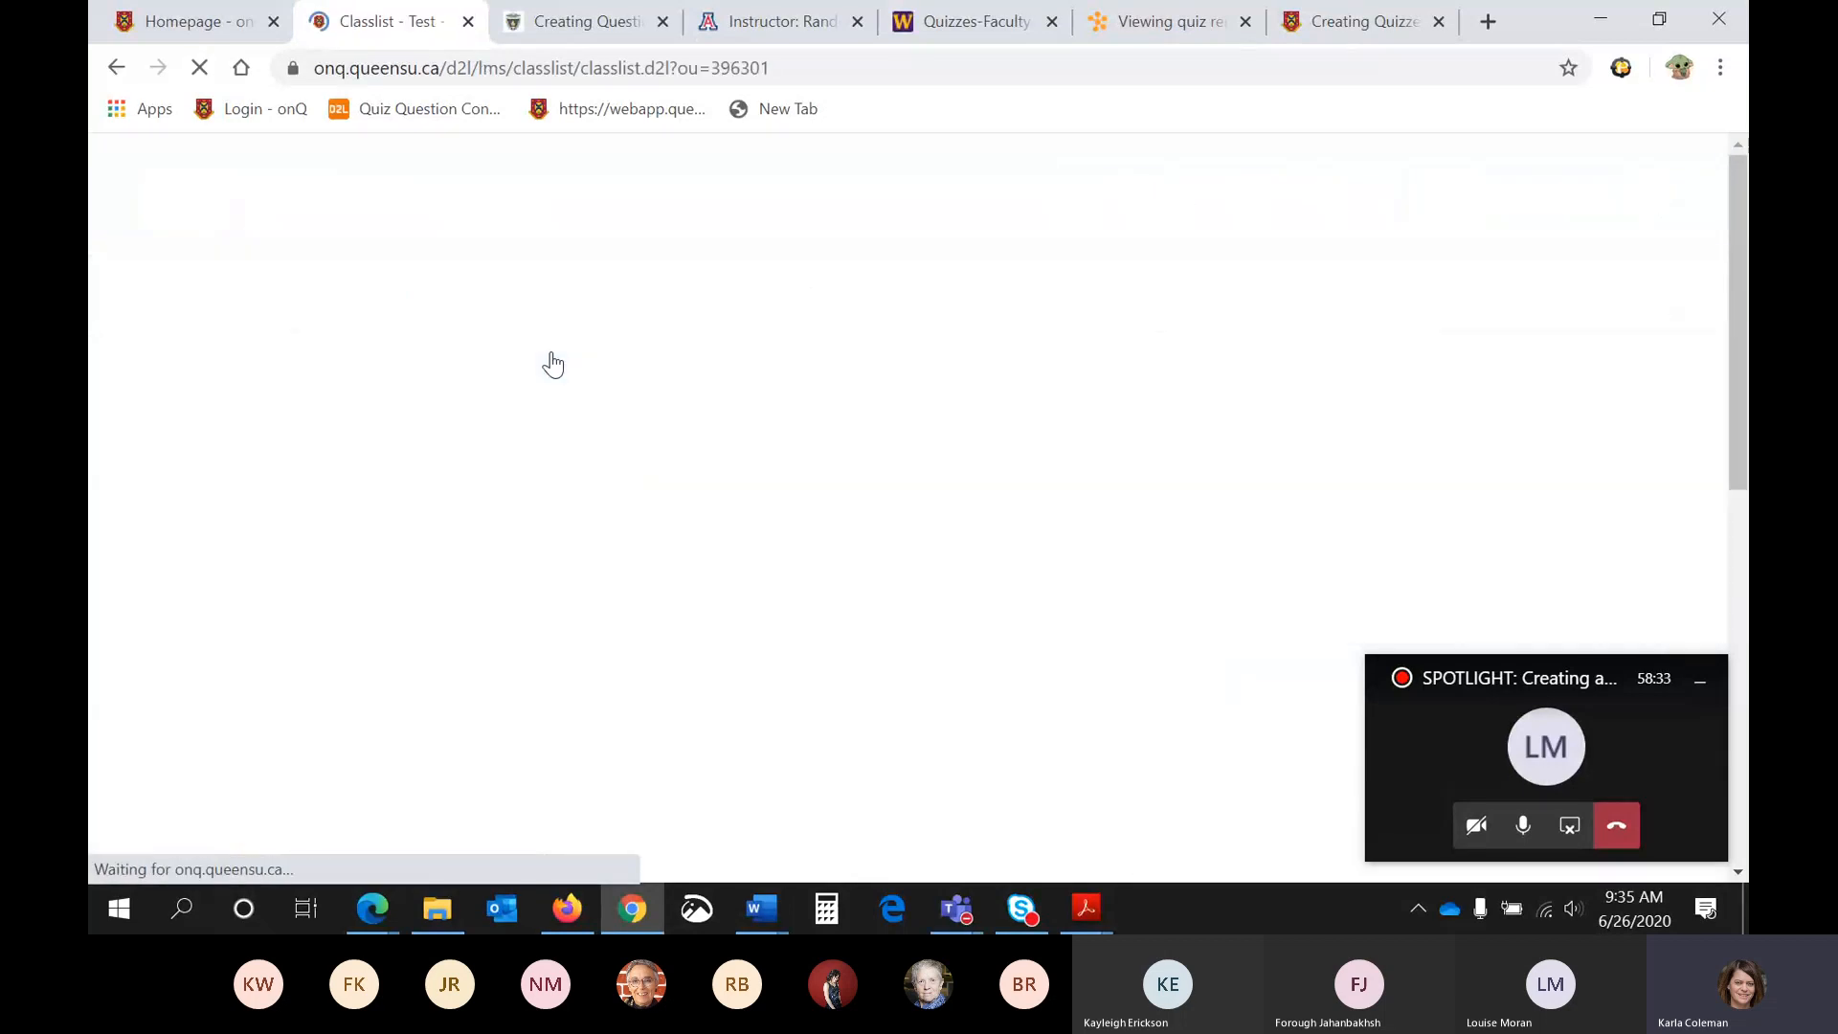
scroll(552, 364, down, 4)
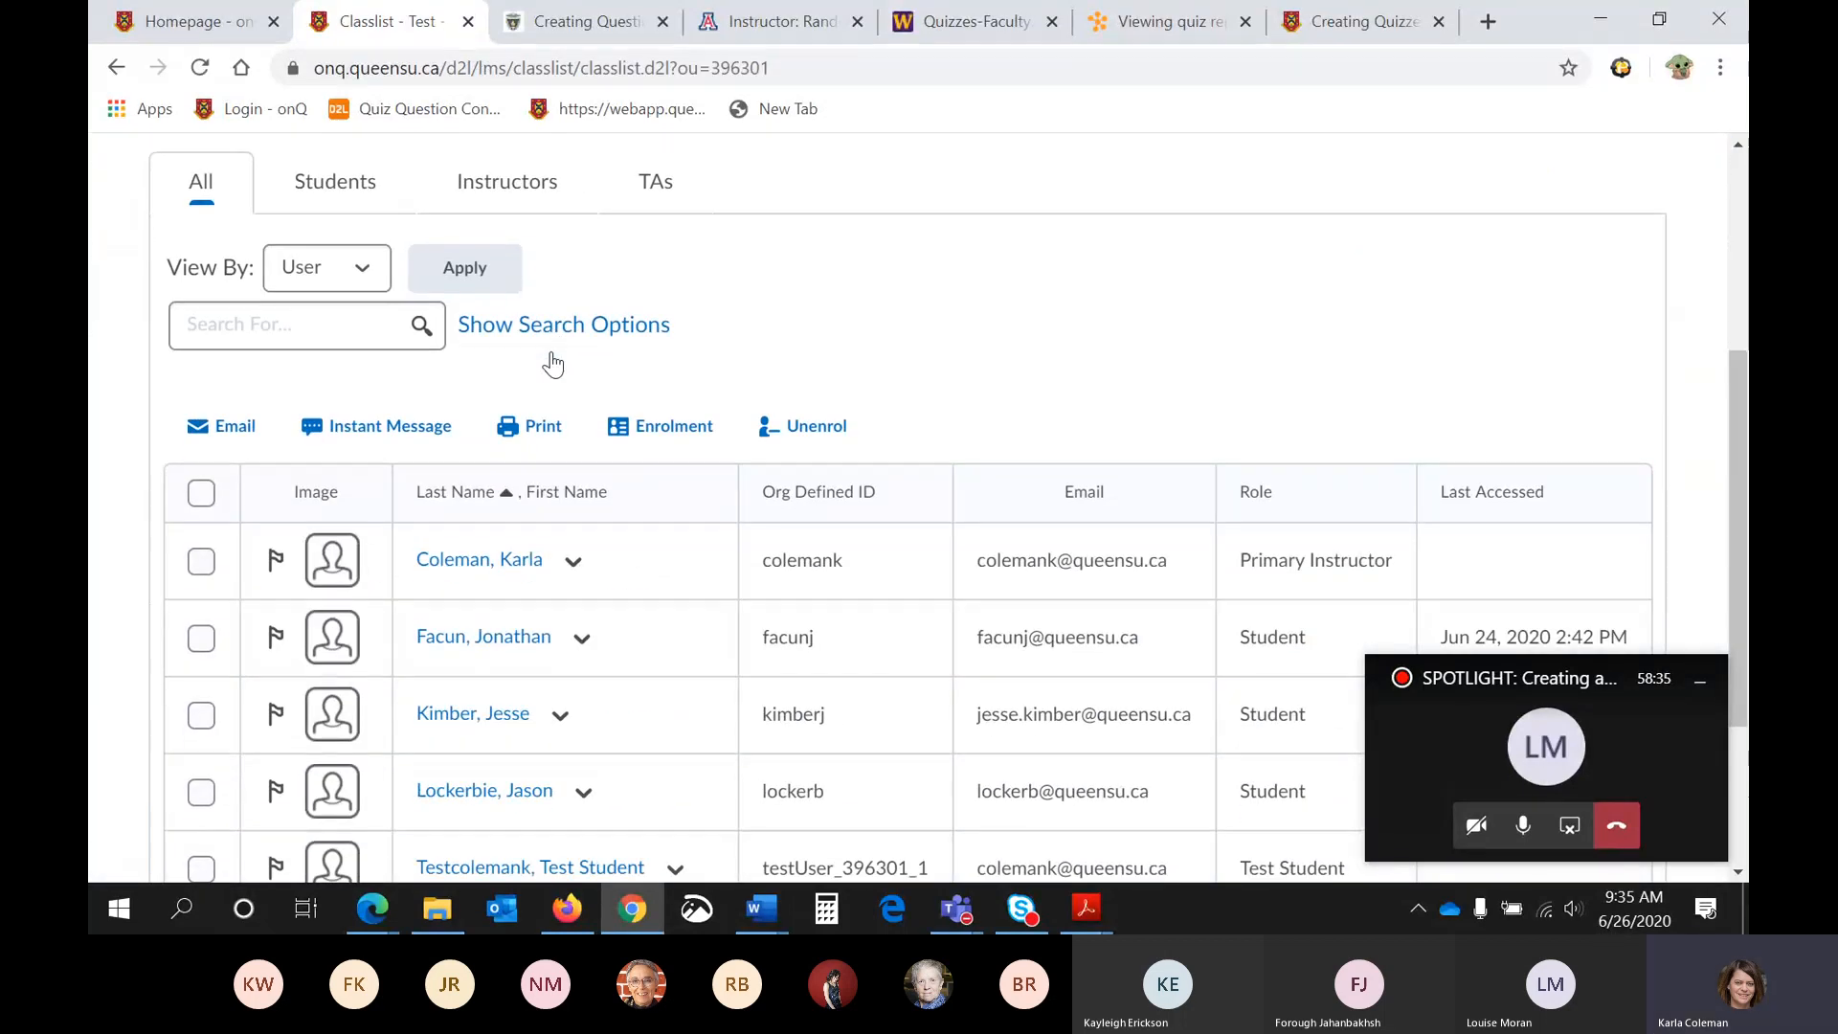
scroll(553, 364, down, 1)
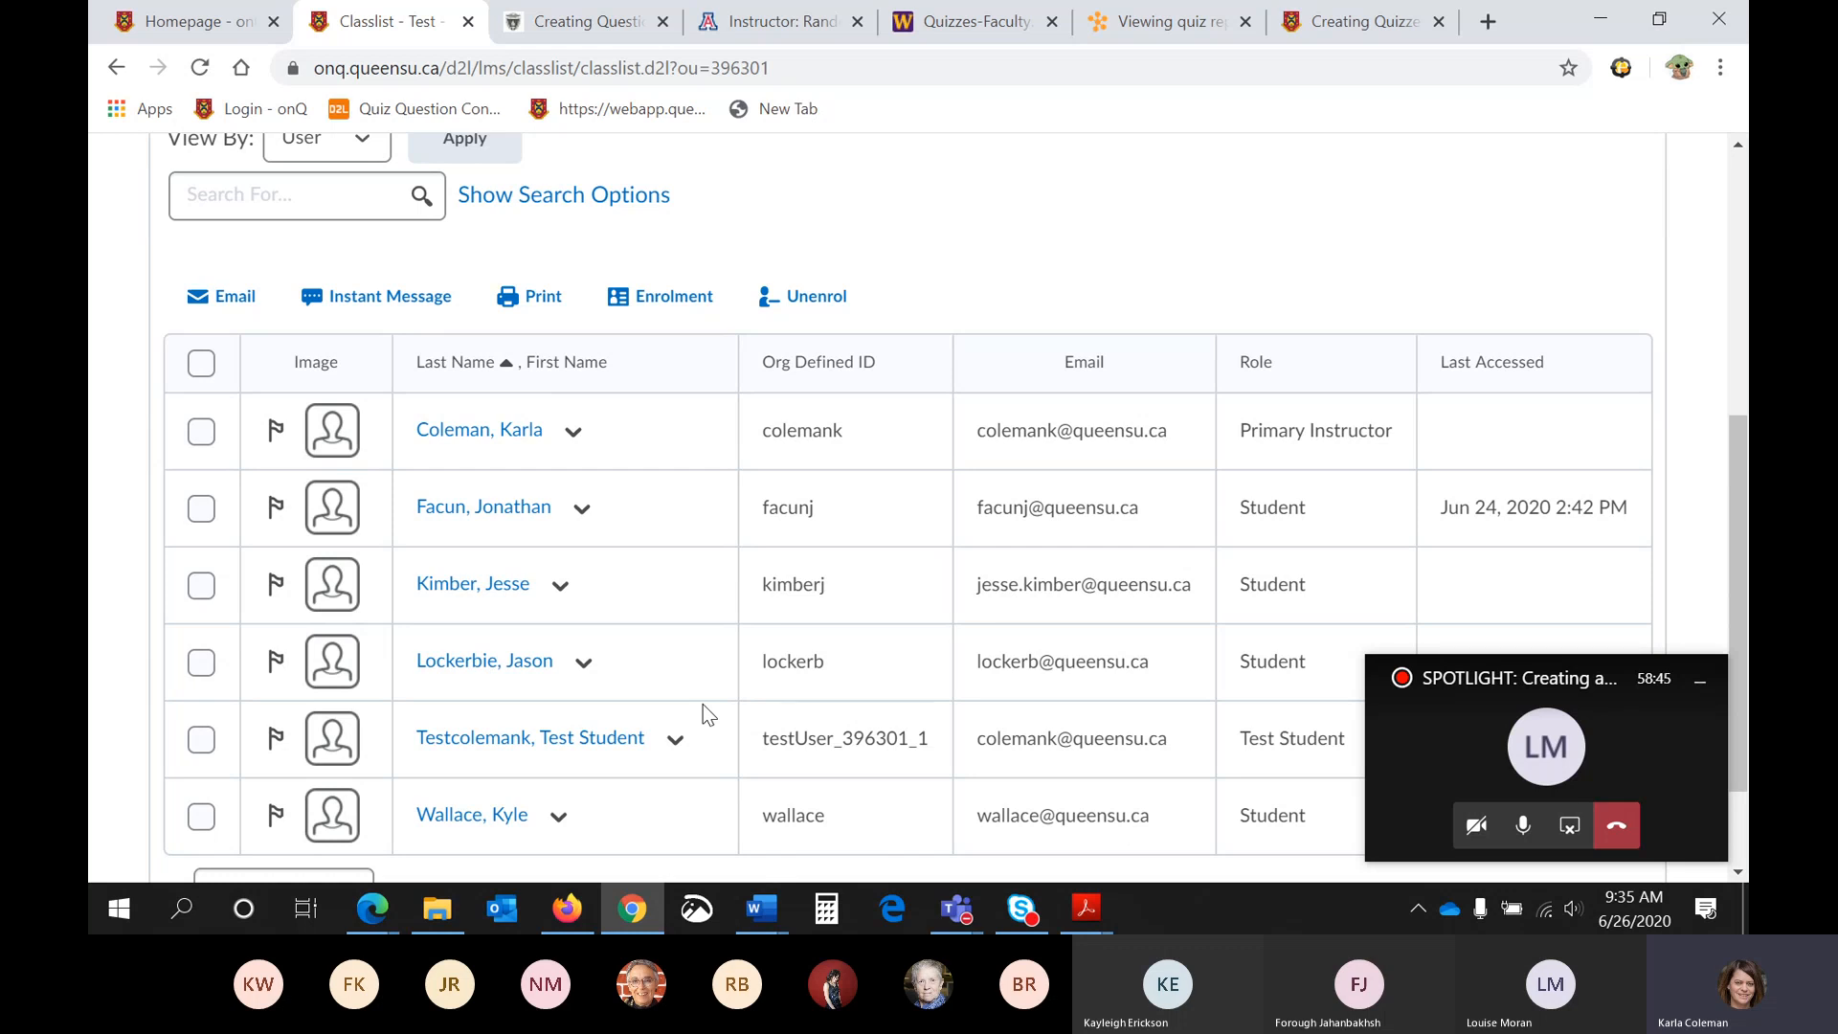
scroll(648, 615, up, 4)
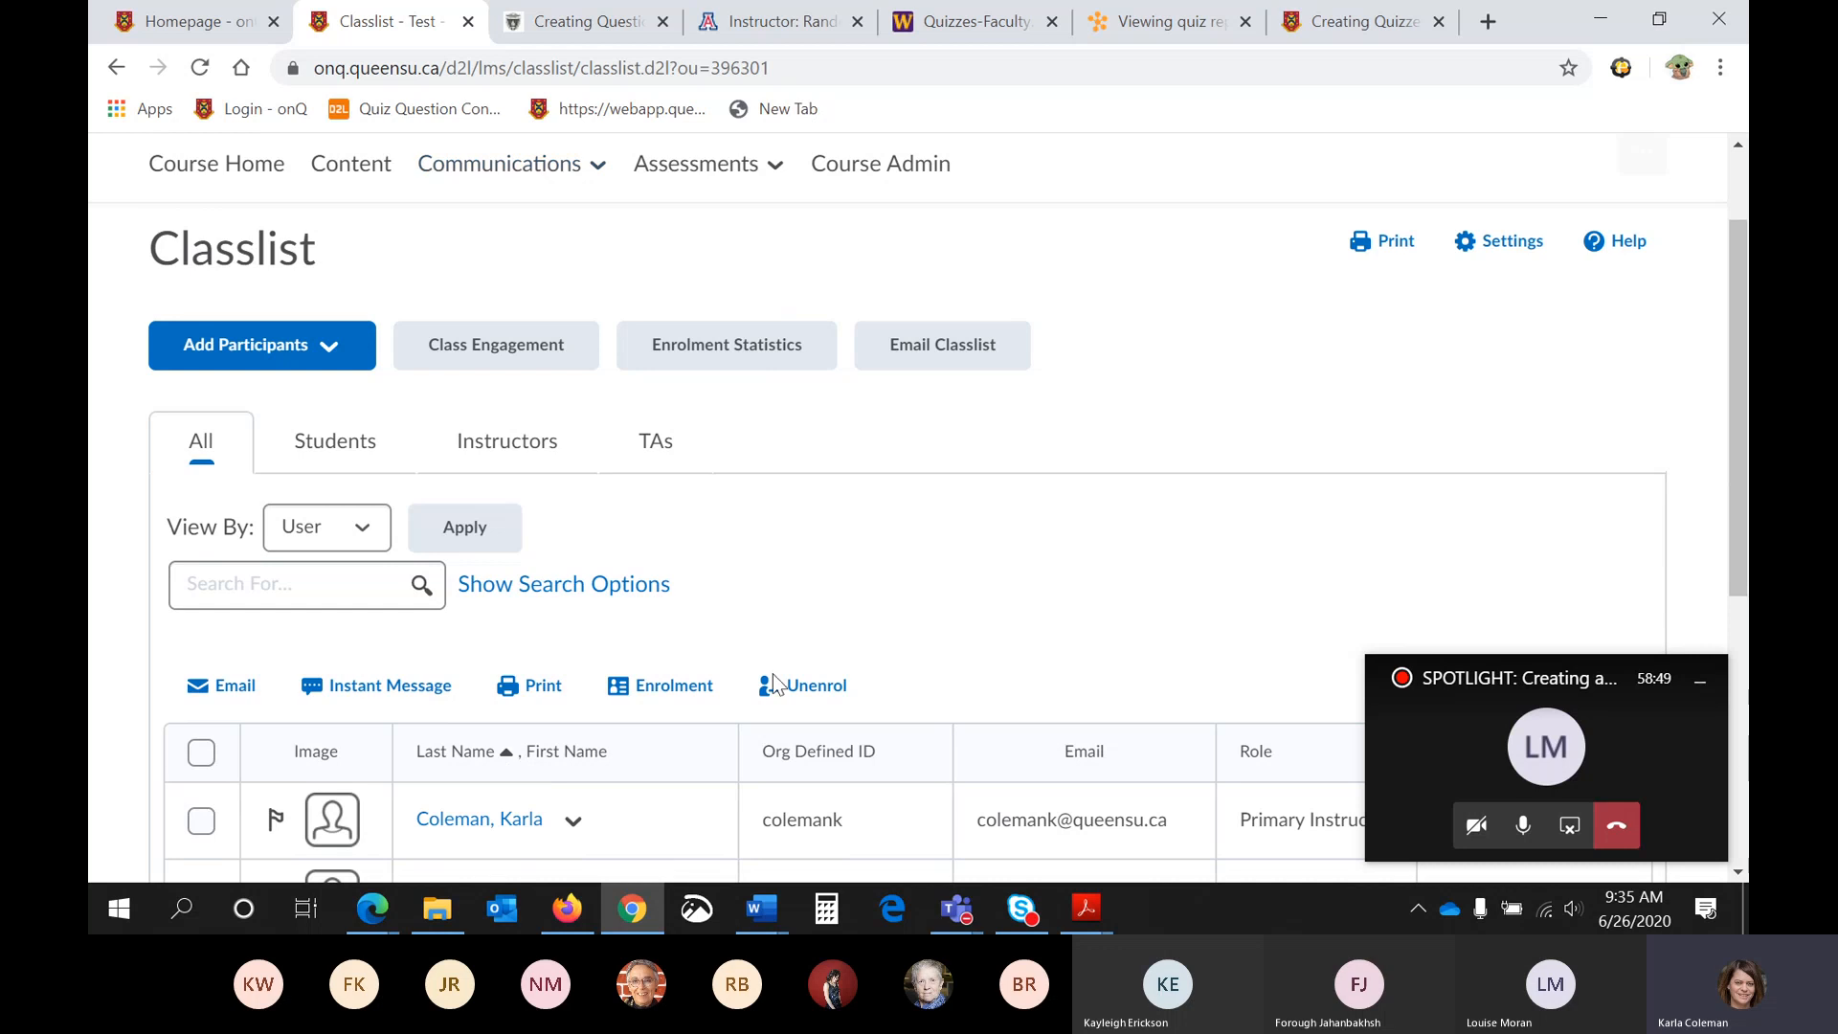
scroll(690, 751, down, 3)
scroll(701, 747, down, 1)
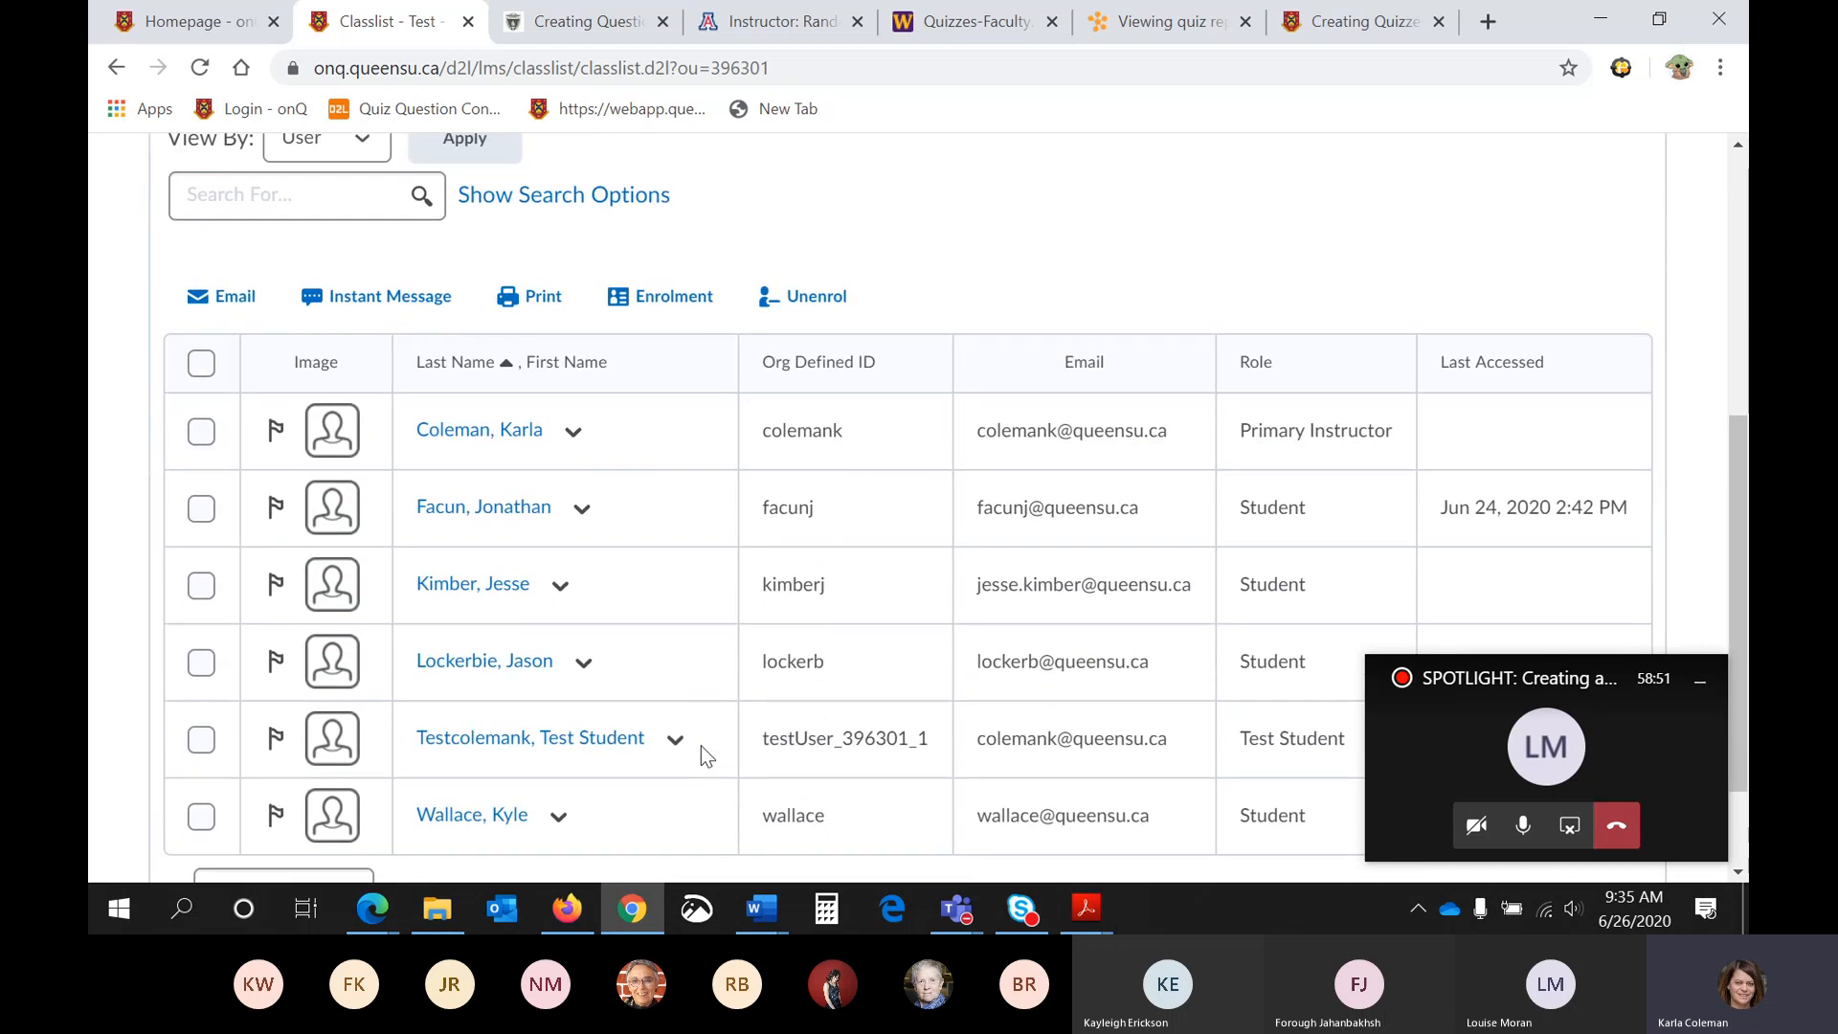
click(676, 741)
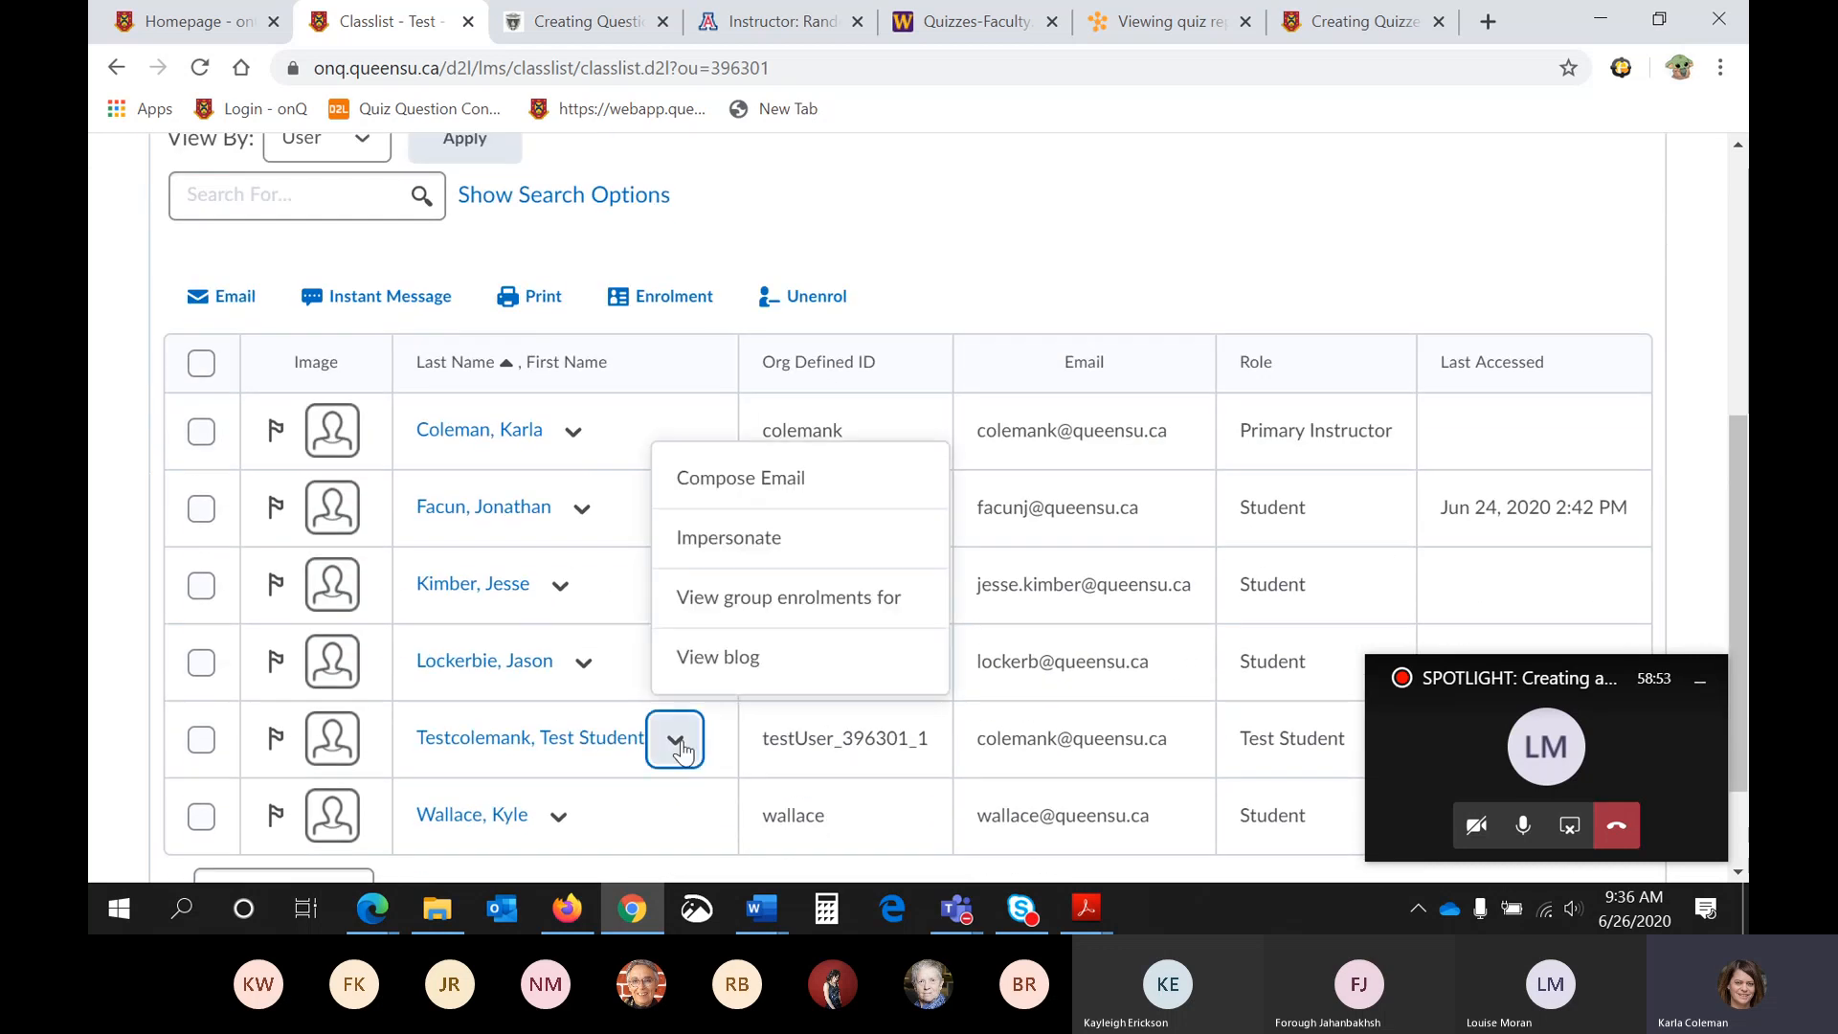
click(753, 558)
click(713, 498)
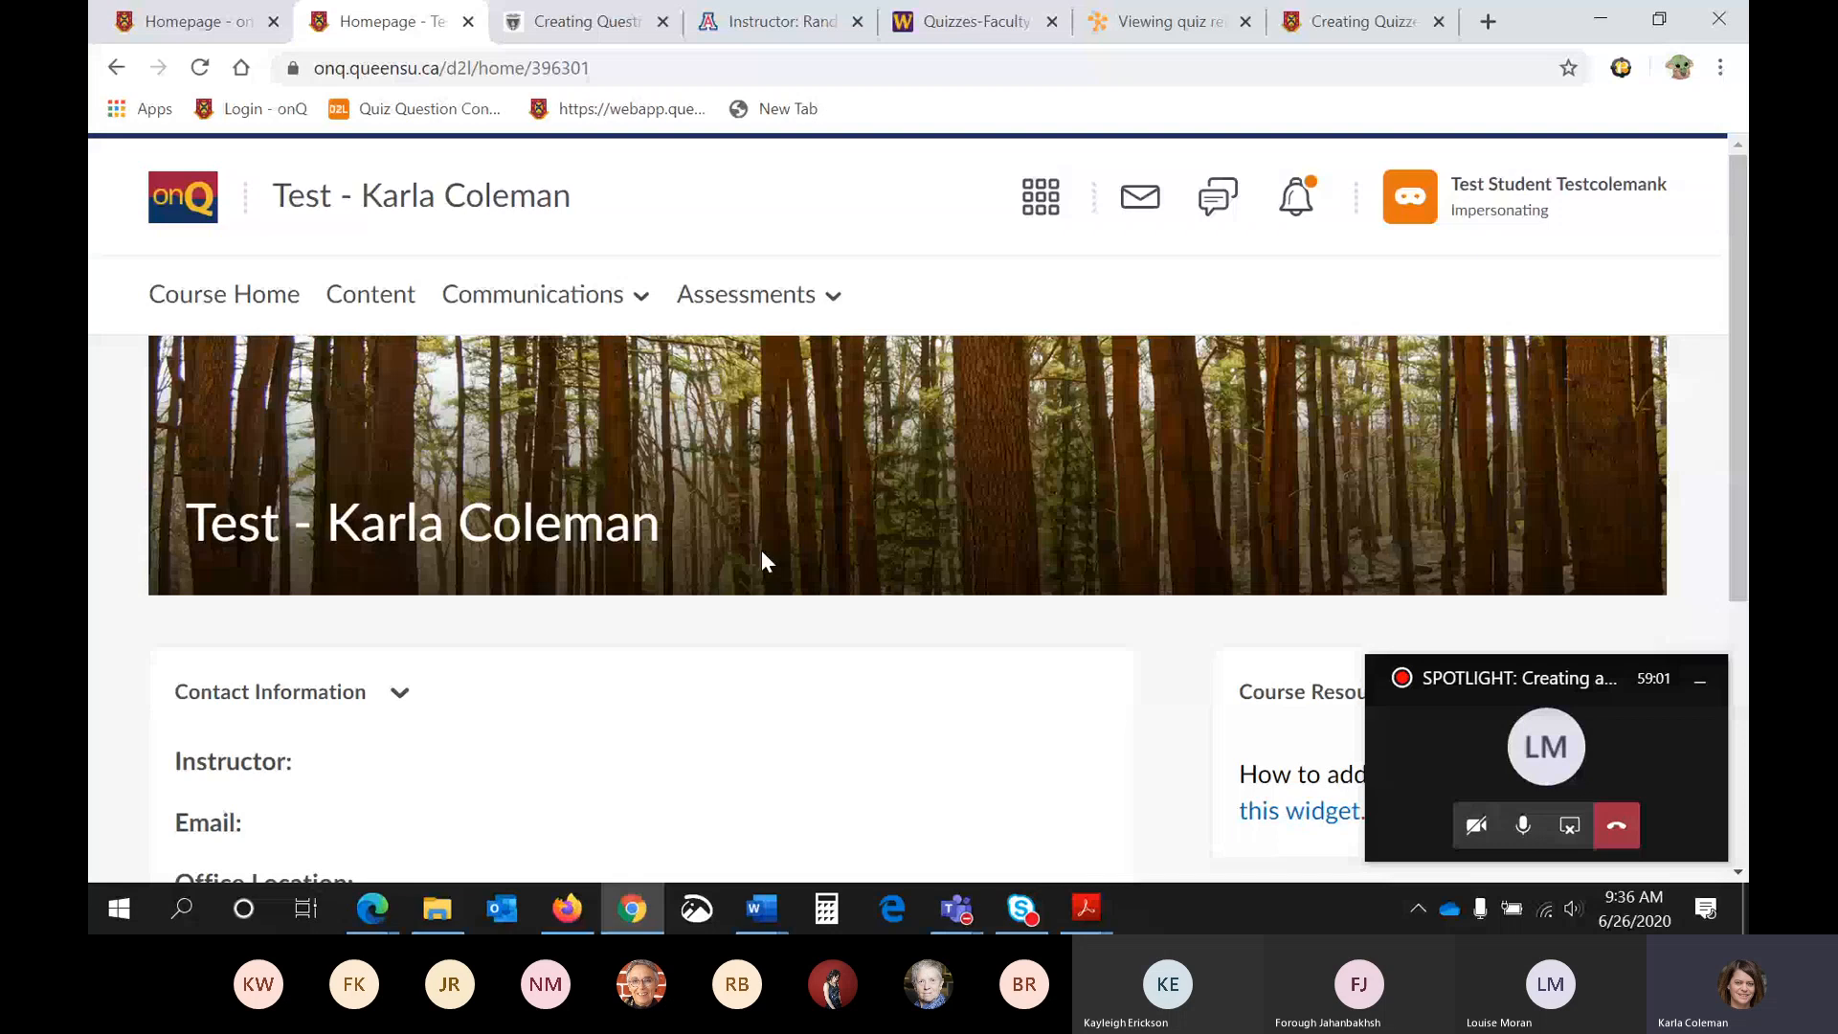
- Open the Quiz 1 available from Jun 26, 2020 9:14 AM and review its summary details and instructions as the test student
click(743, 295)
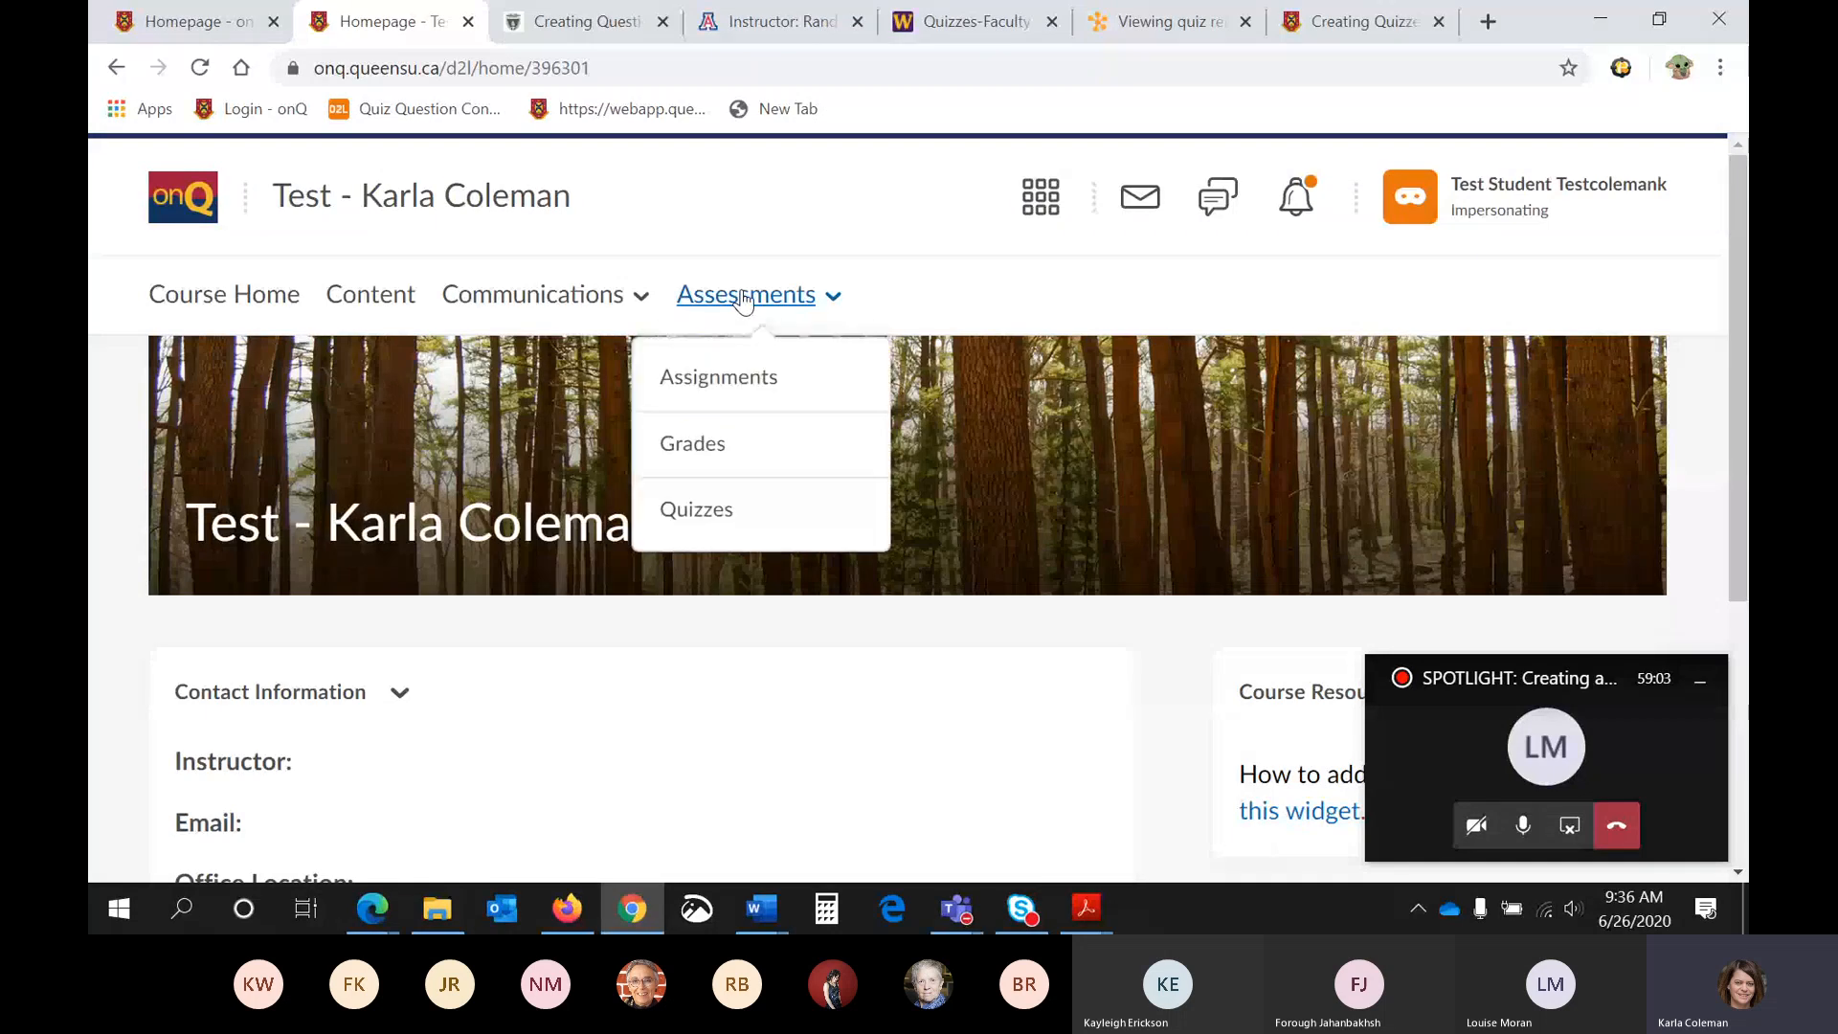
click(743, 510)
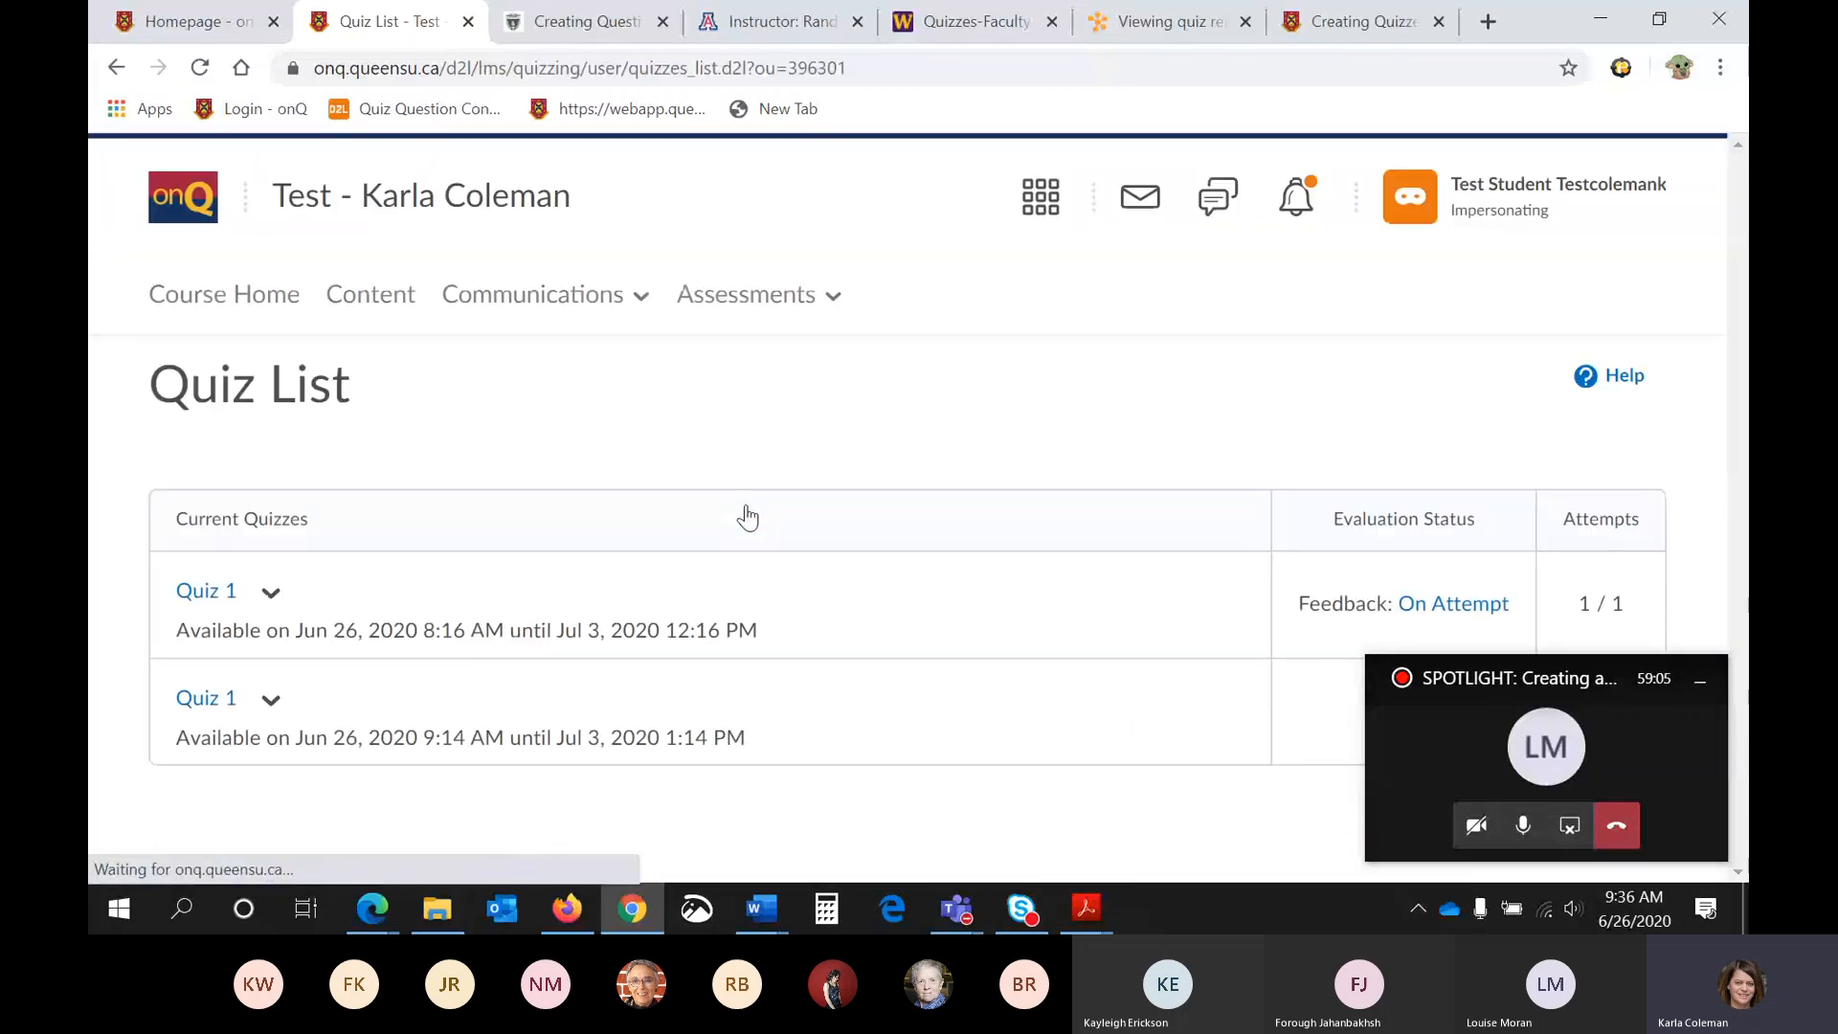
click(214, 706)
scroll(226, 709, down, 5)
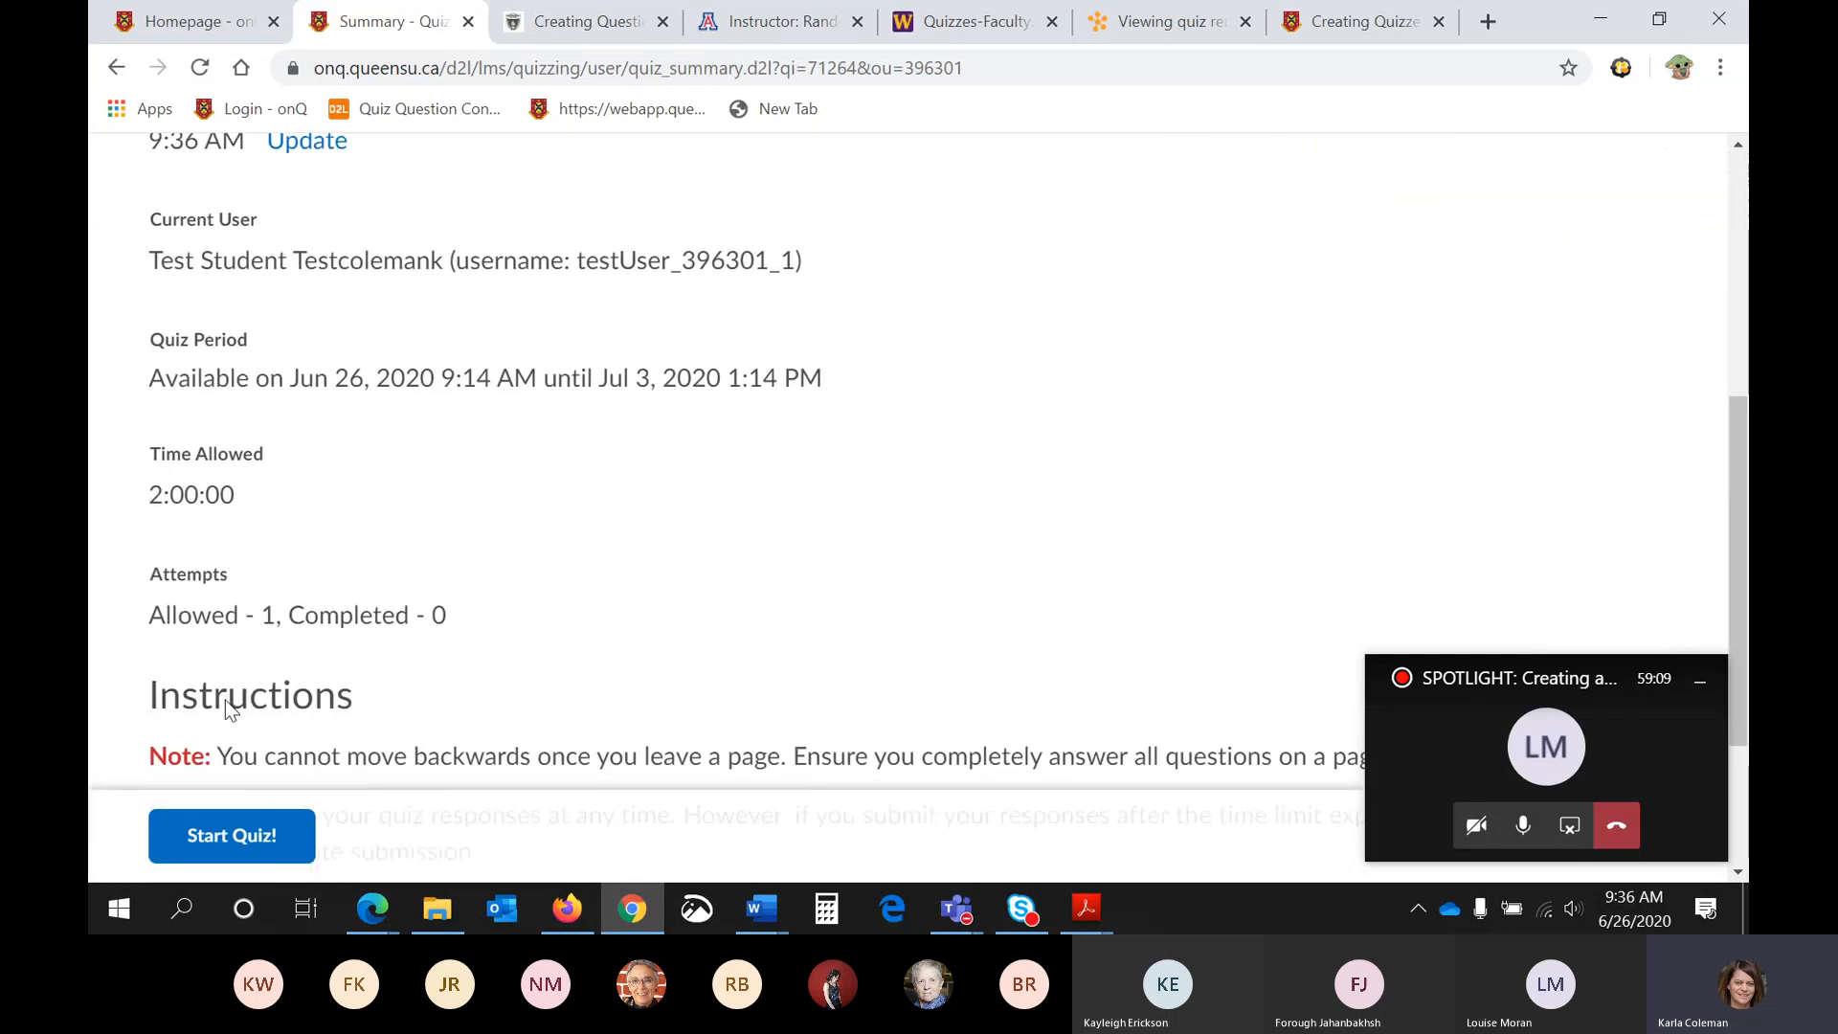
scroll(226, 704, down, 2)
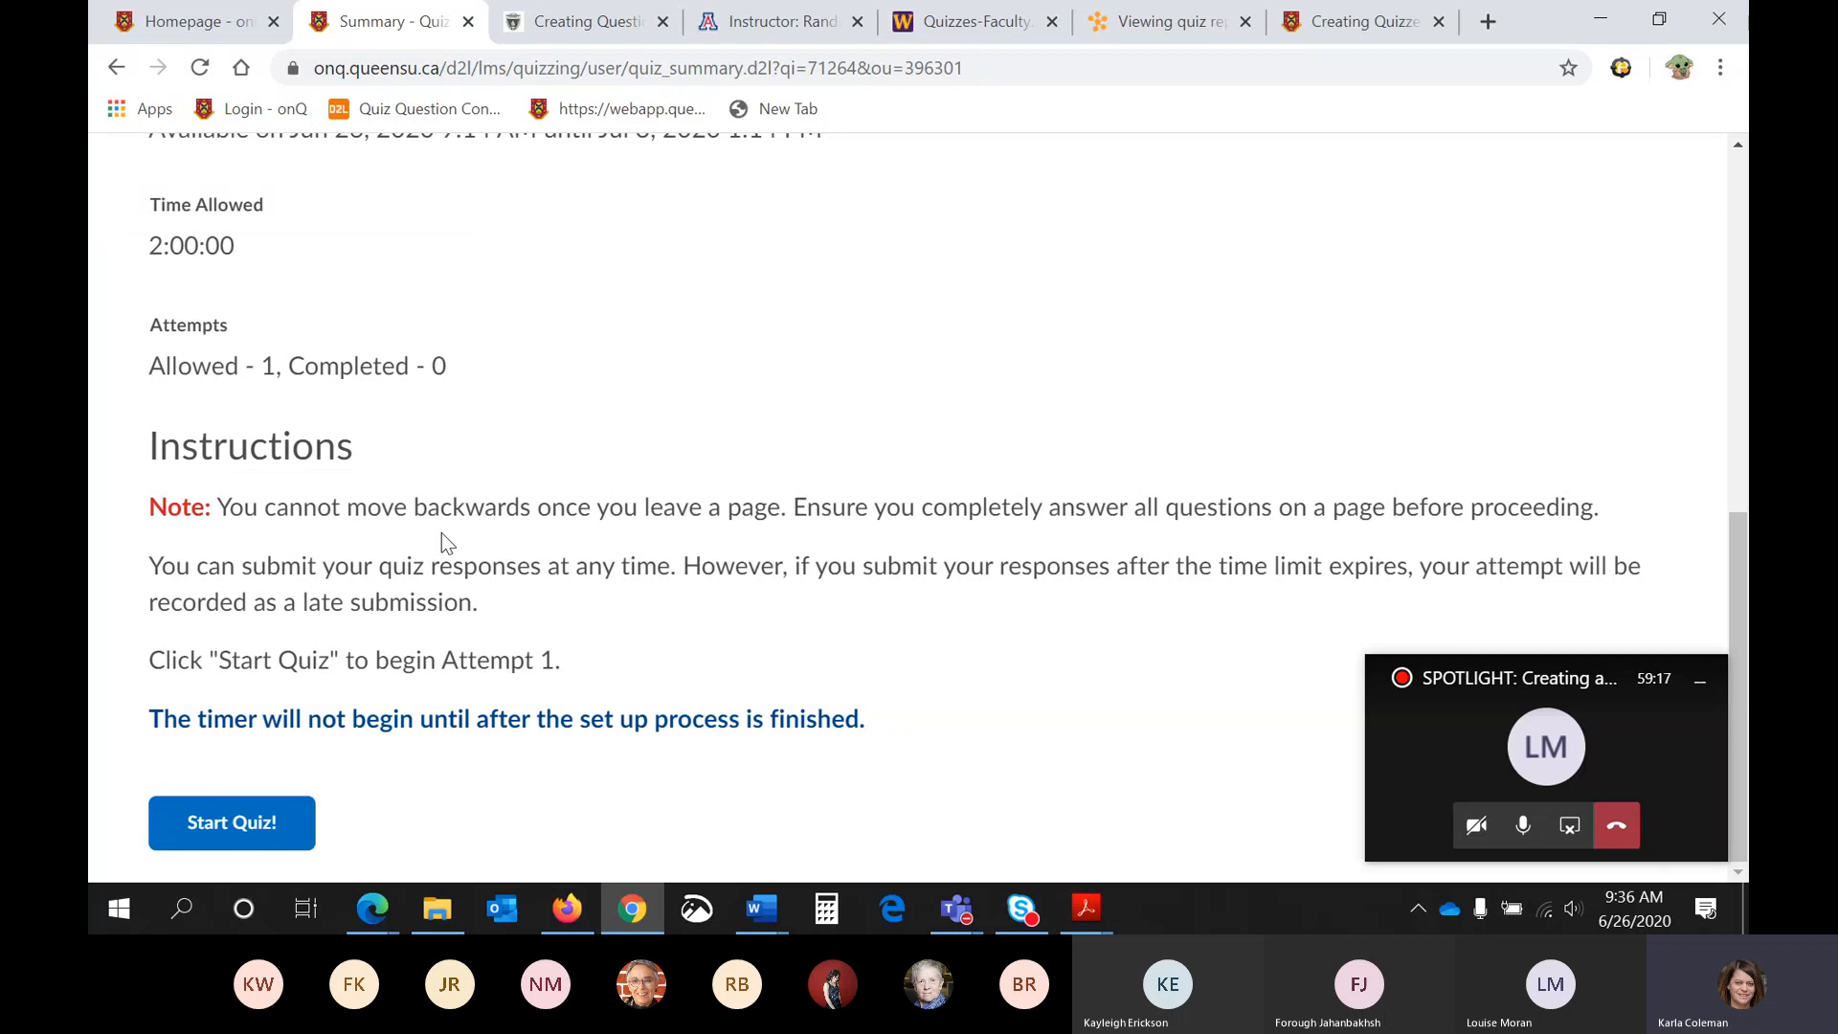
scroll(441, 532, up, 3)
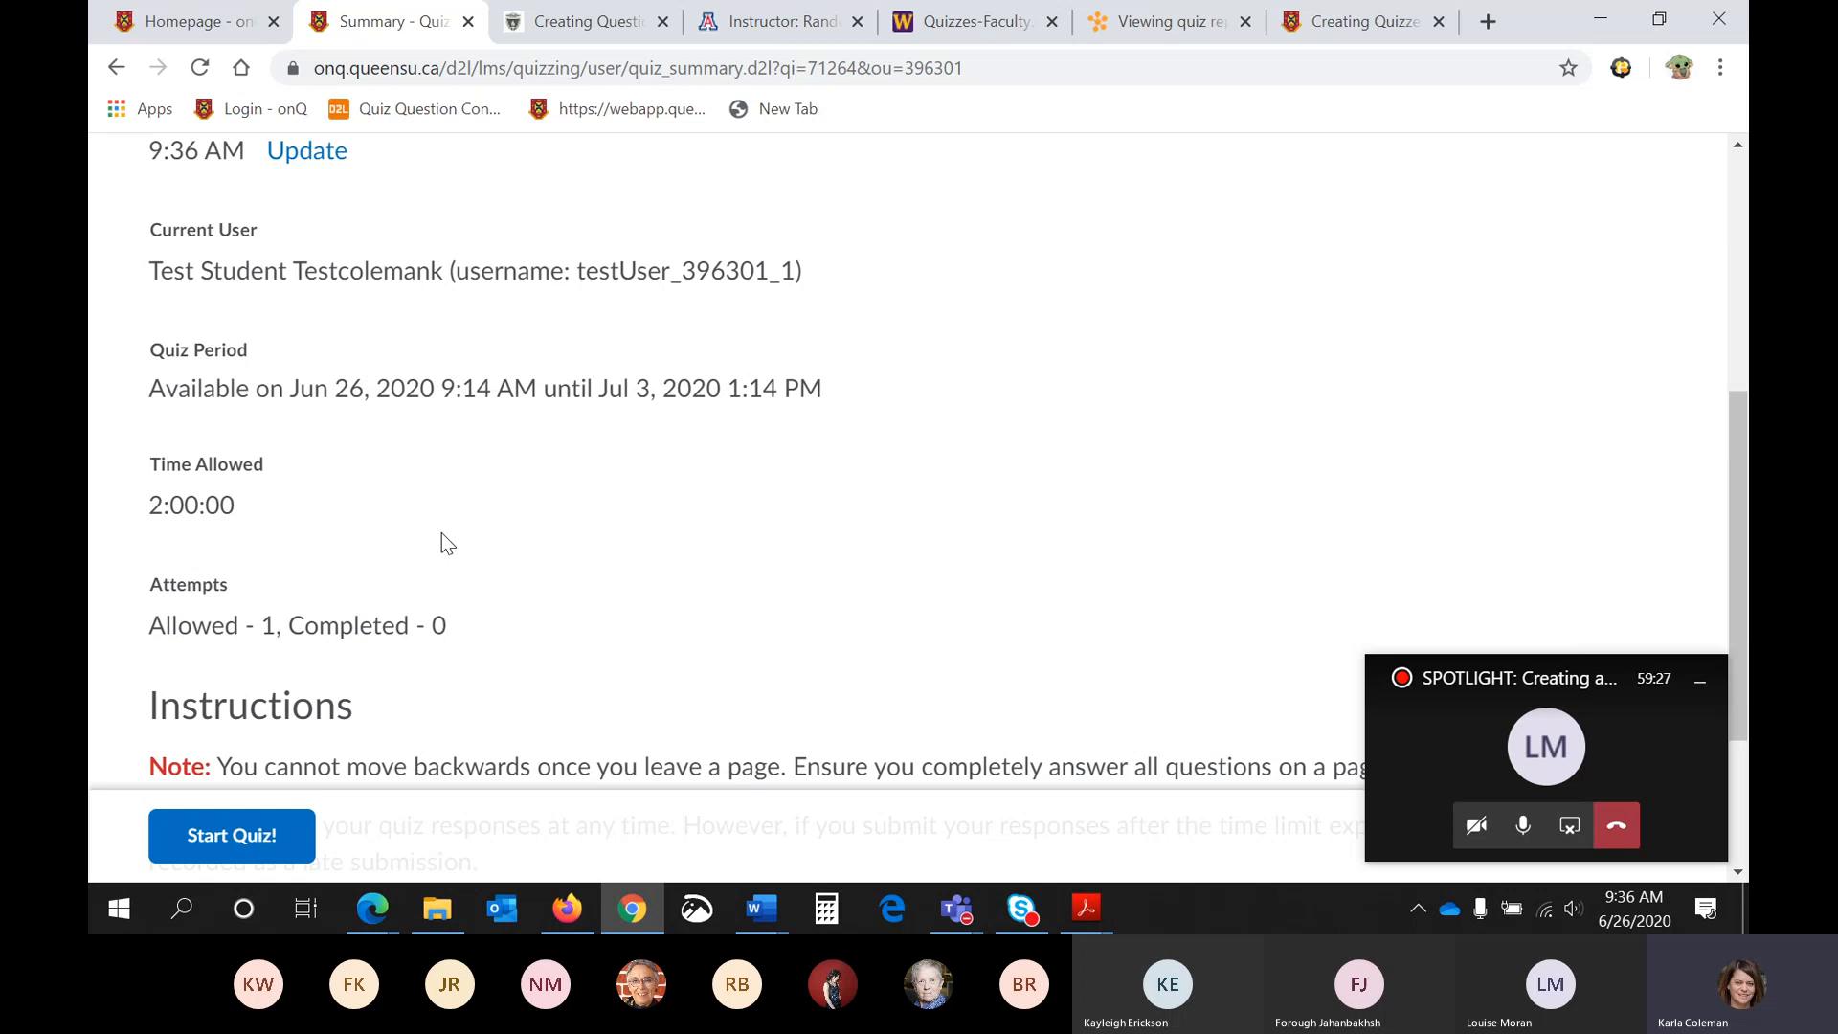
- Stop impersonating the test student and return to the instructor account
scroll(444, 517, up, 5)
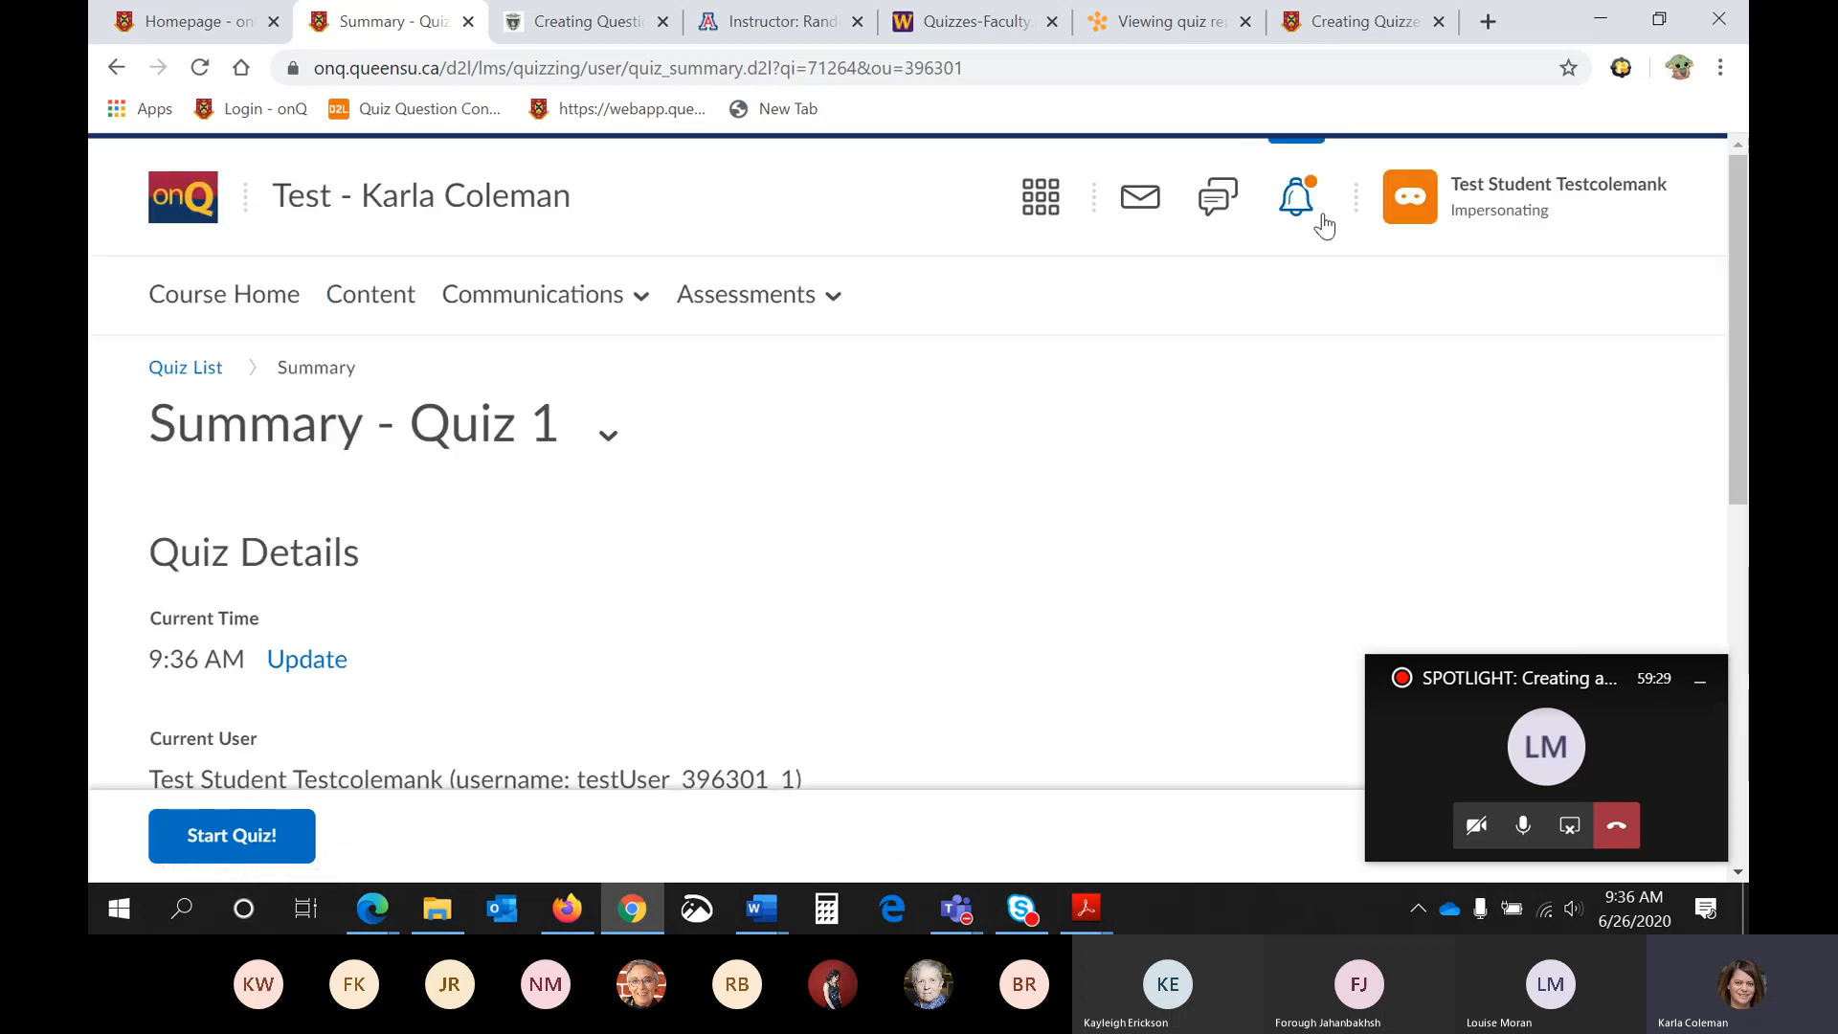
click(1532, 197)
click(1675, 374)
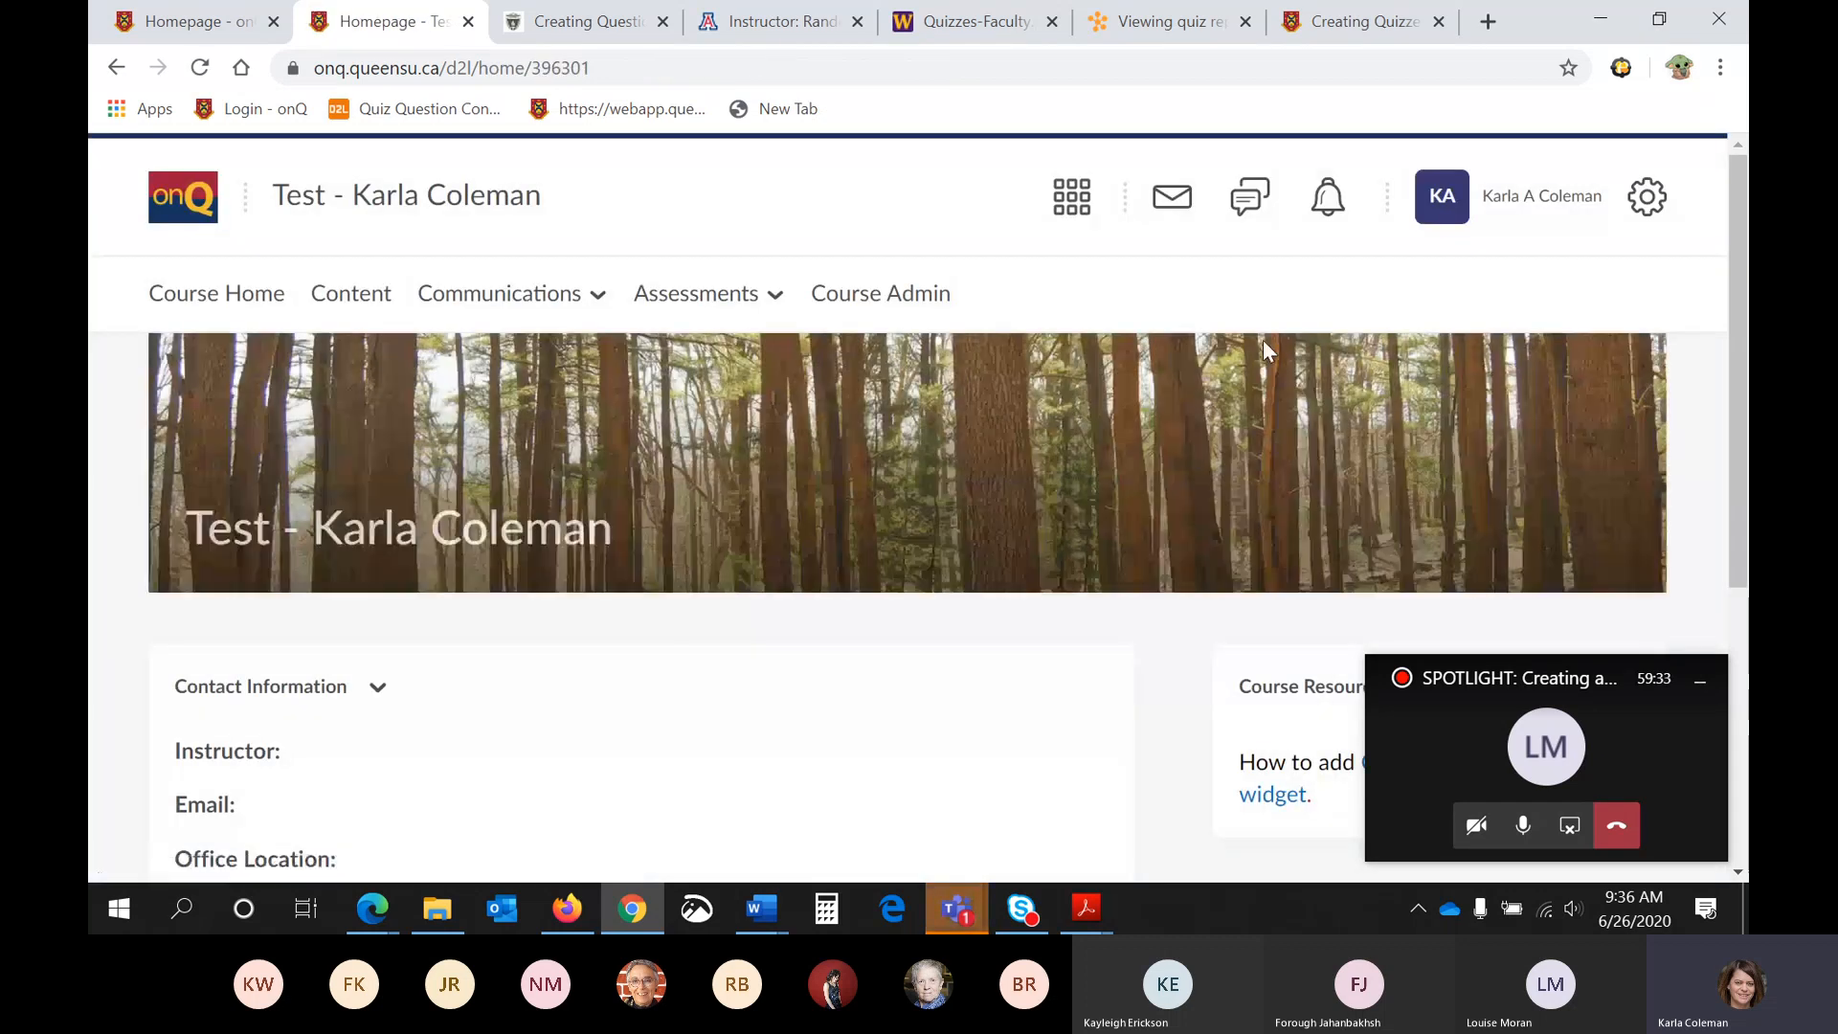
- Switch to the Microsoft Teams meeting, minimizing the floating call window, and read the latest meeting chat messages
mouse_move(957, 917)
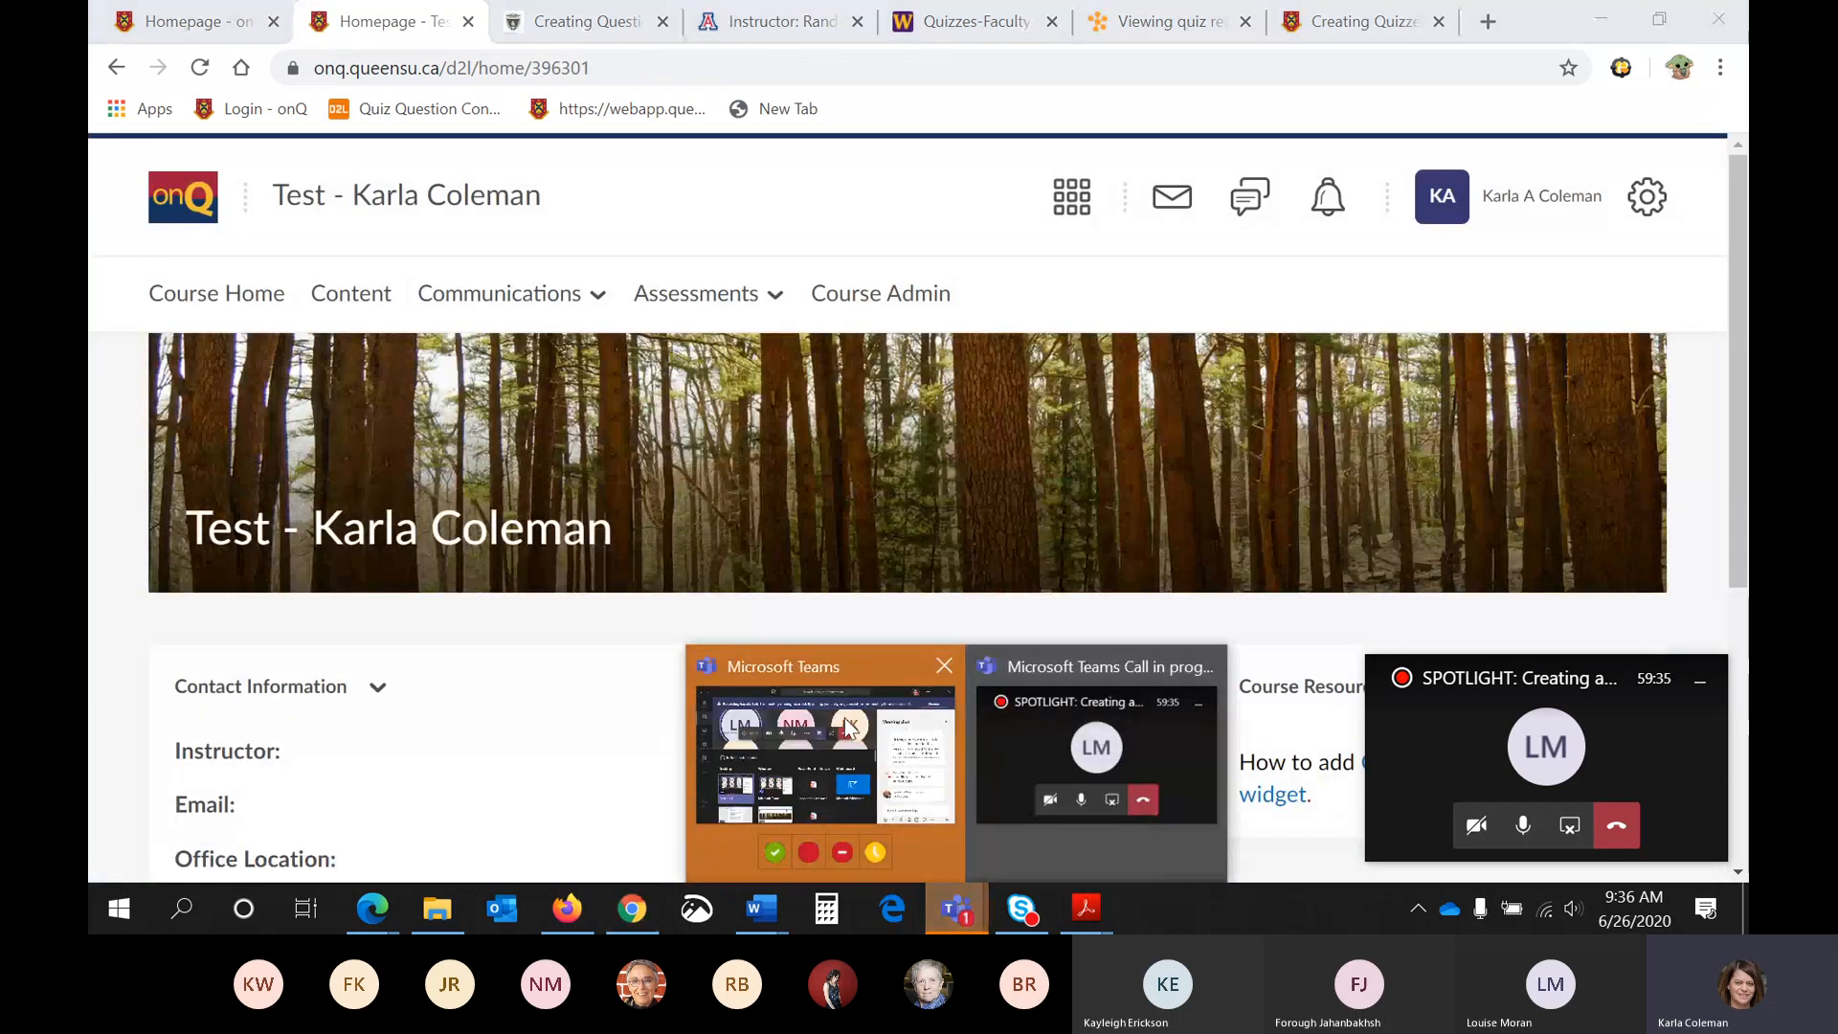
click(823, 757)
click(1699, 678)
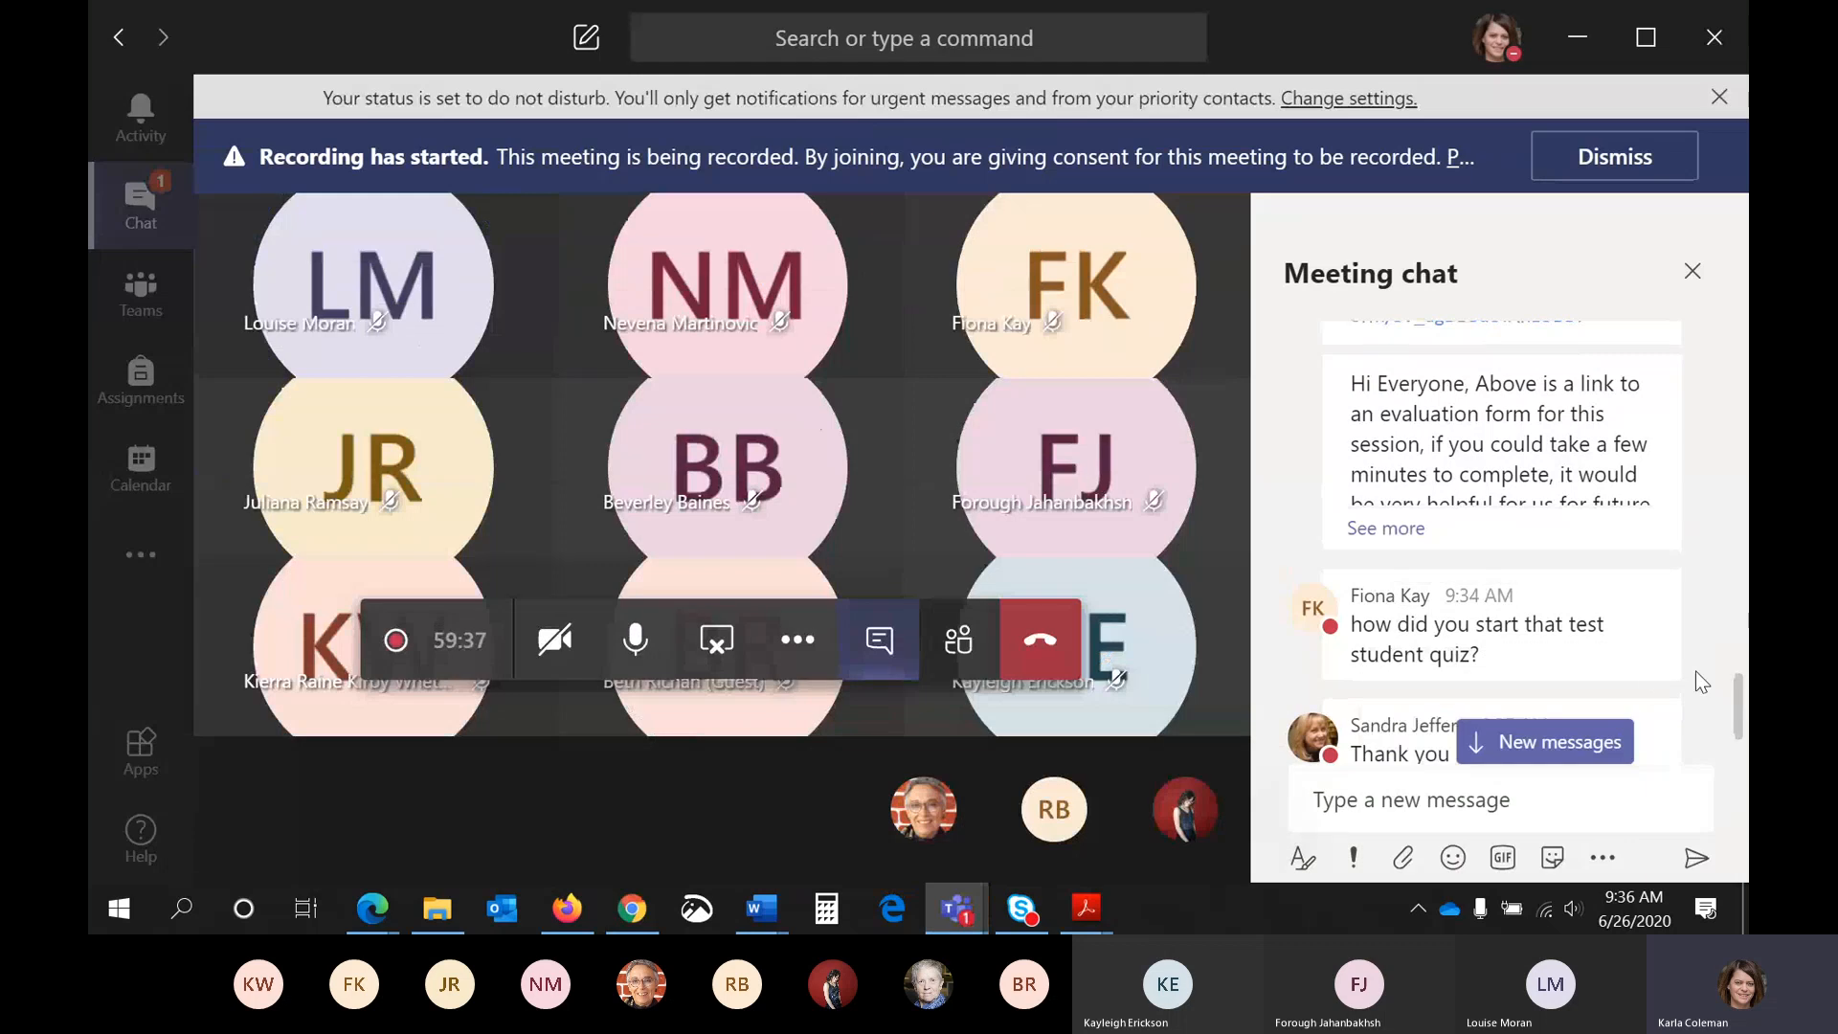
scroll(1526, 665, down, 3)
mouse_move(1525, 668)
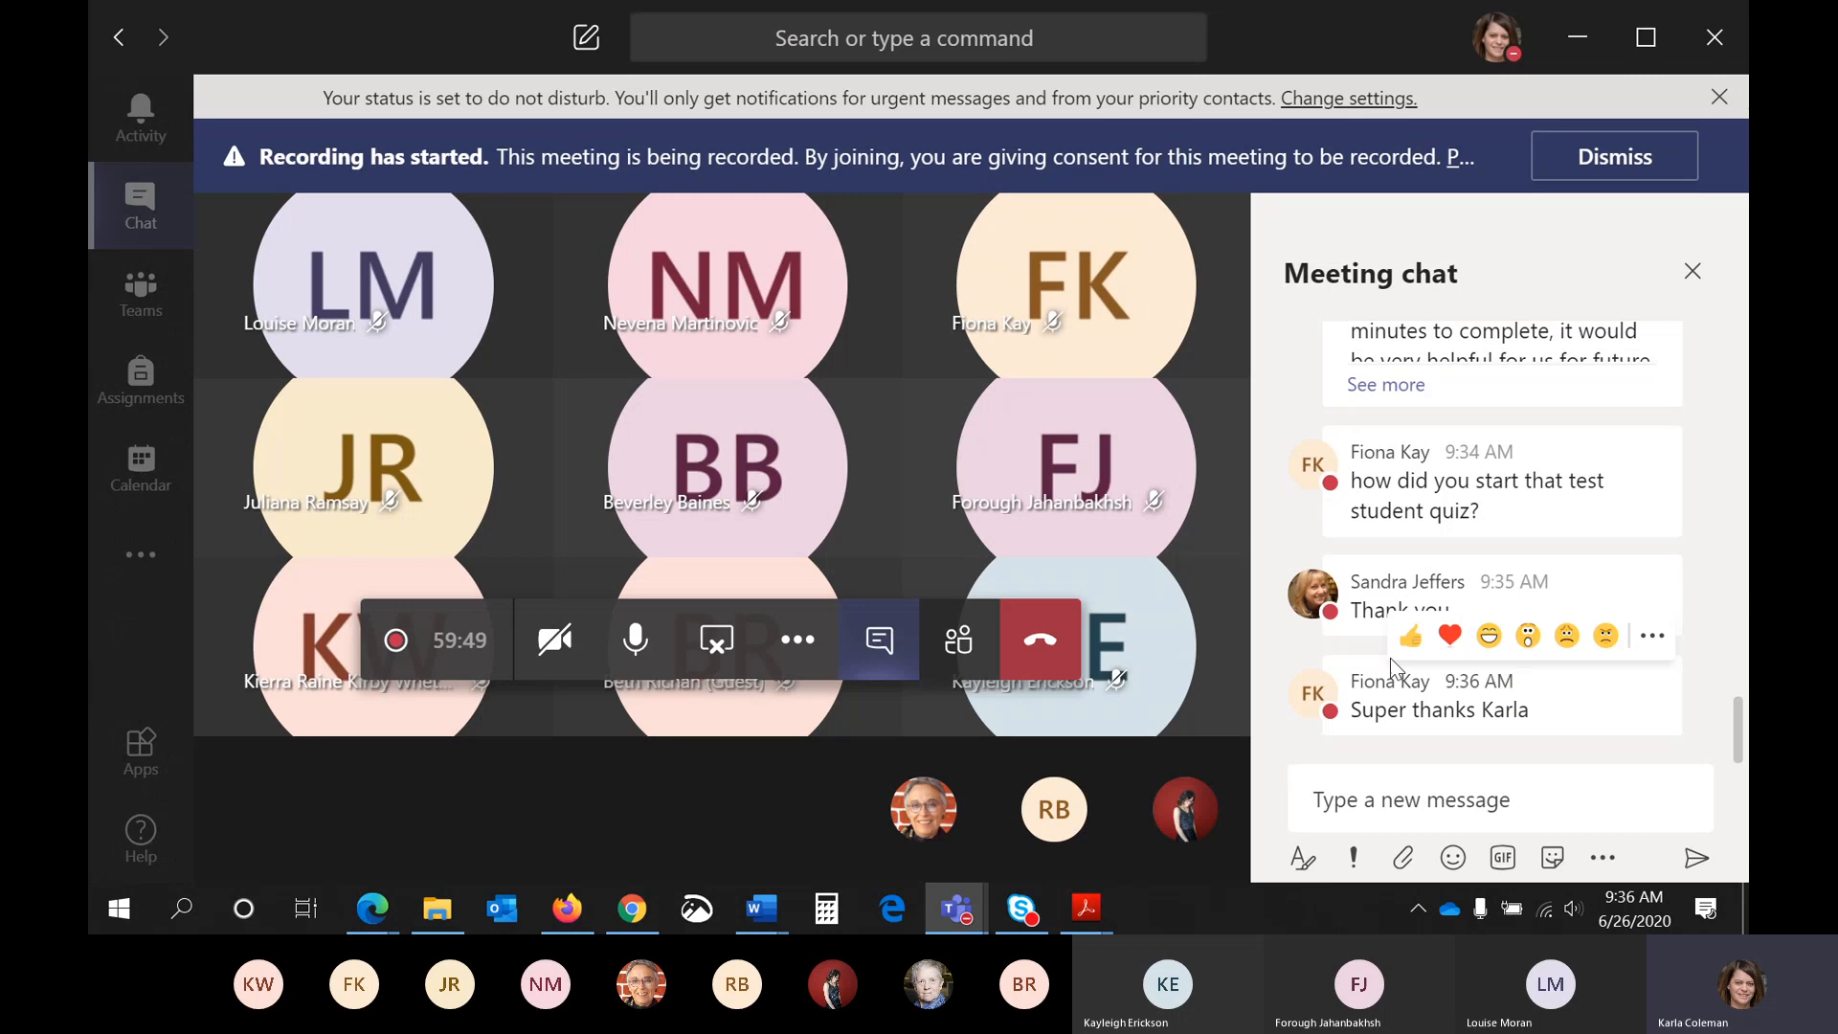
- Switch to the onQ course homepage in Chrome and back to the Teams meeting to read the newer chat questions
click(634, 912)
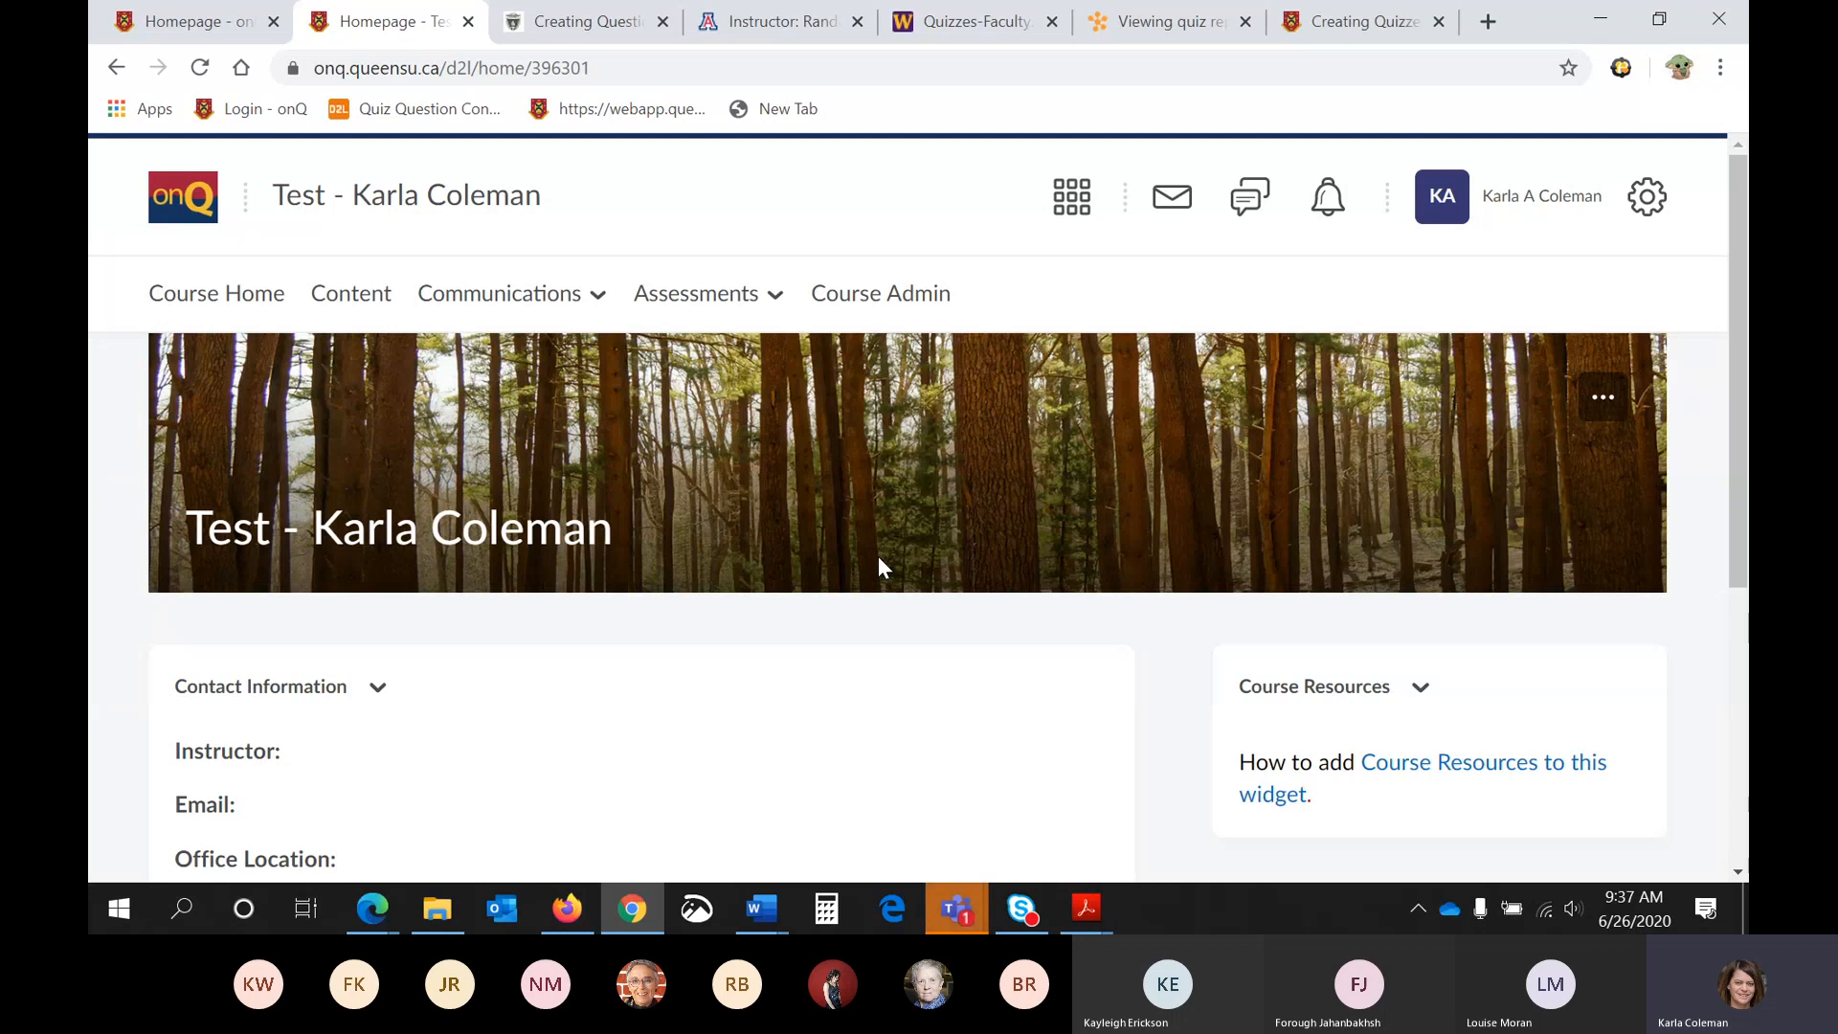
click(956, 910)
click(934, 747)
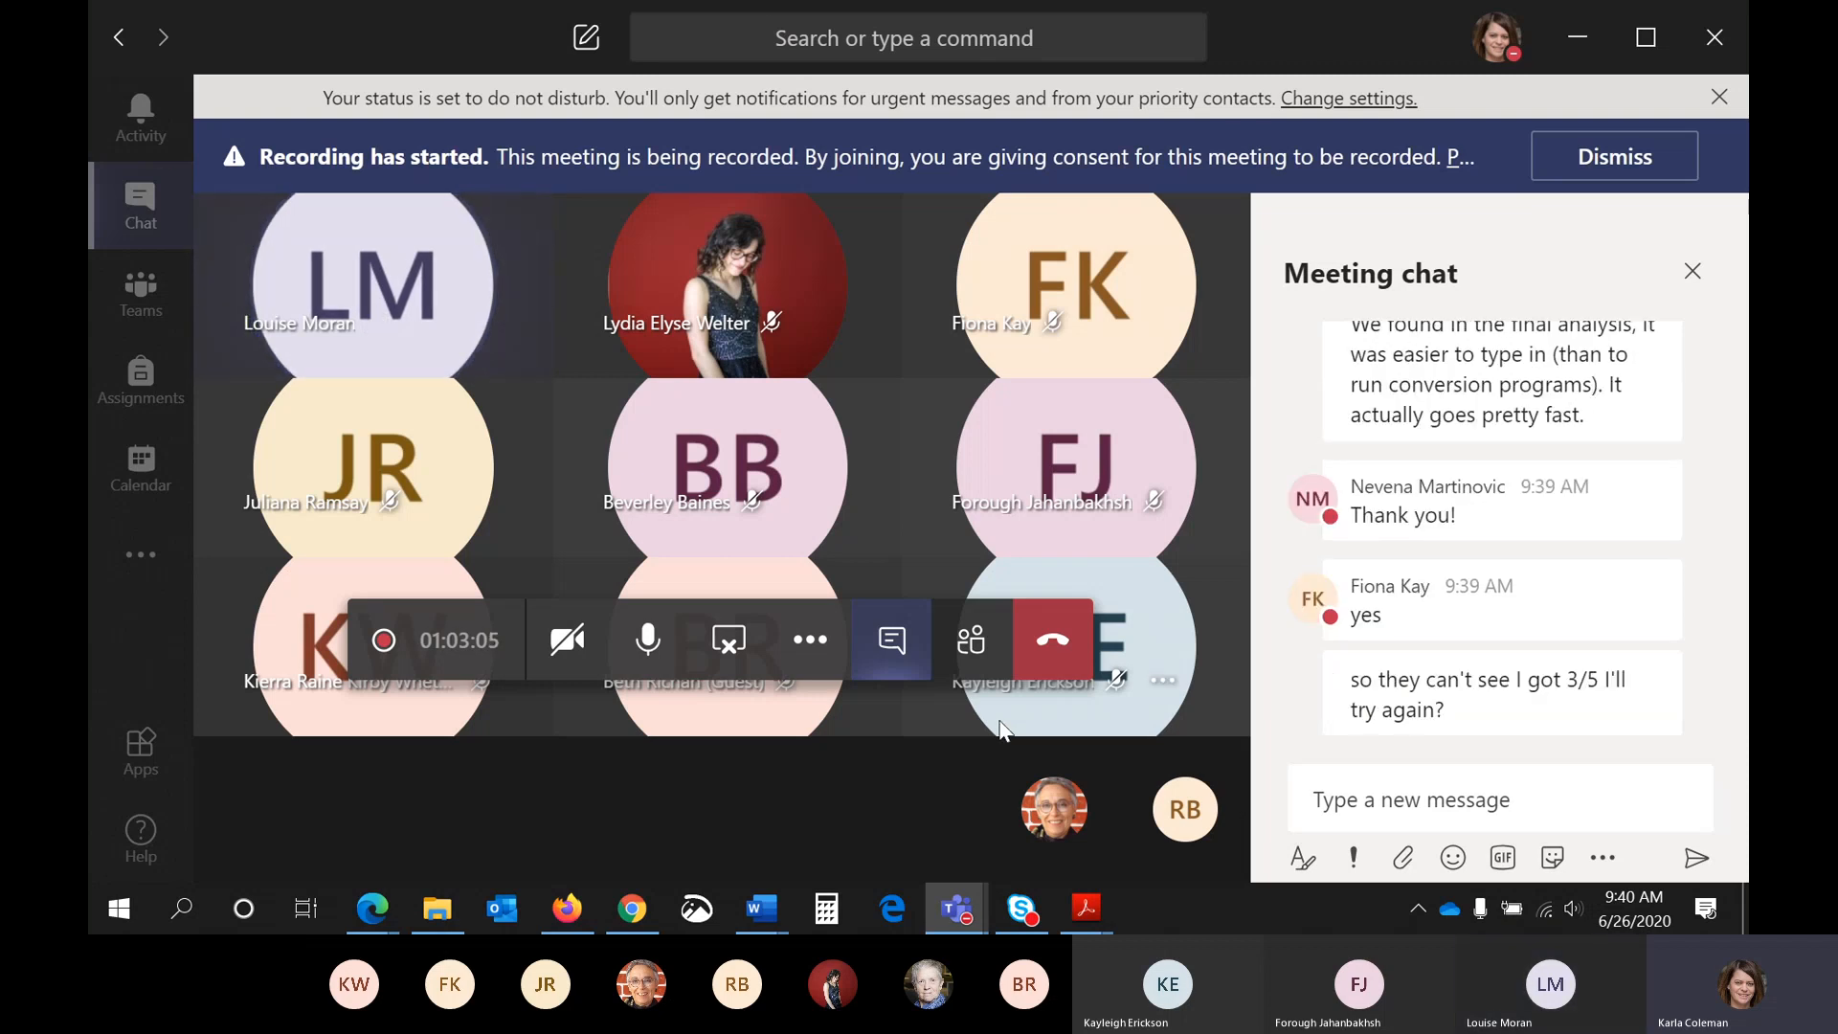
scroll(1485, 690, up, 3)
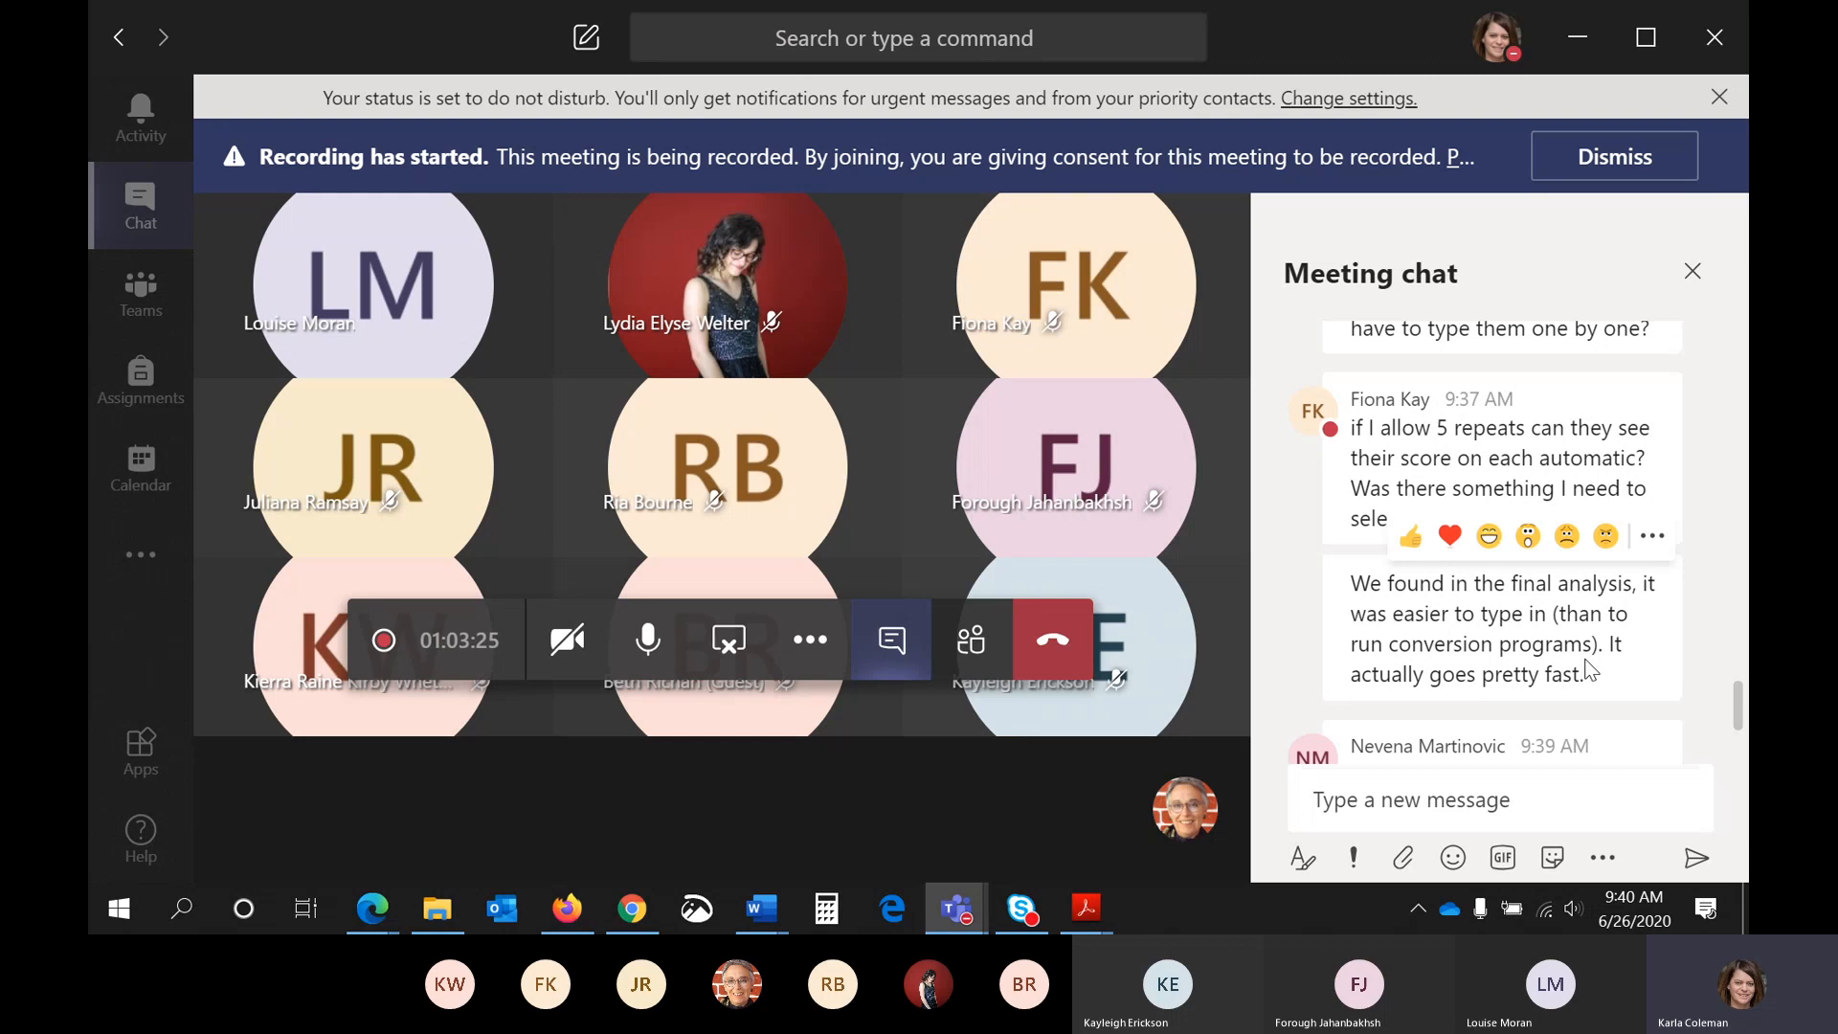
scroll(1589, 670, down, 3)
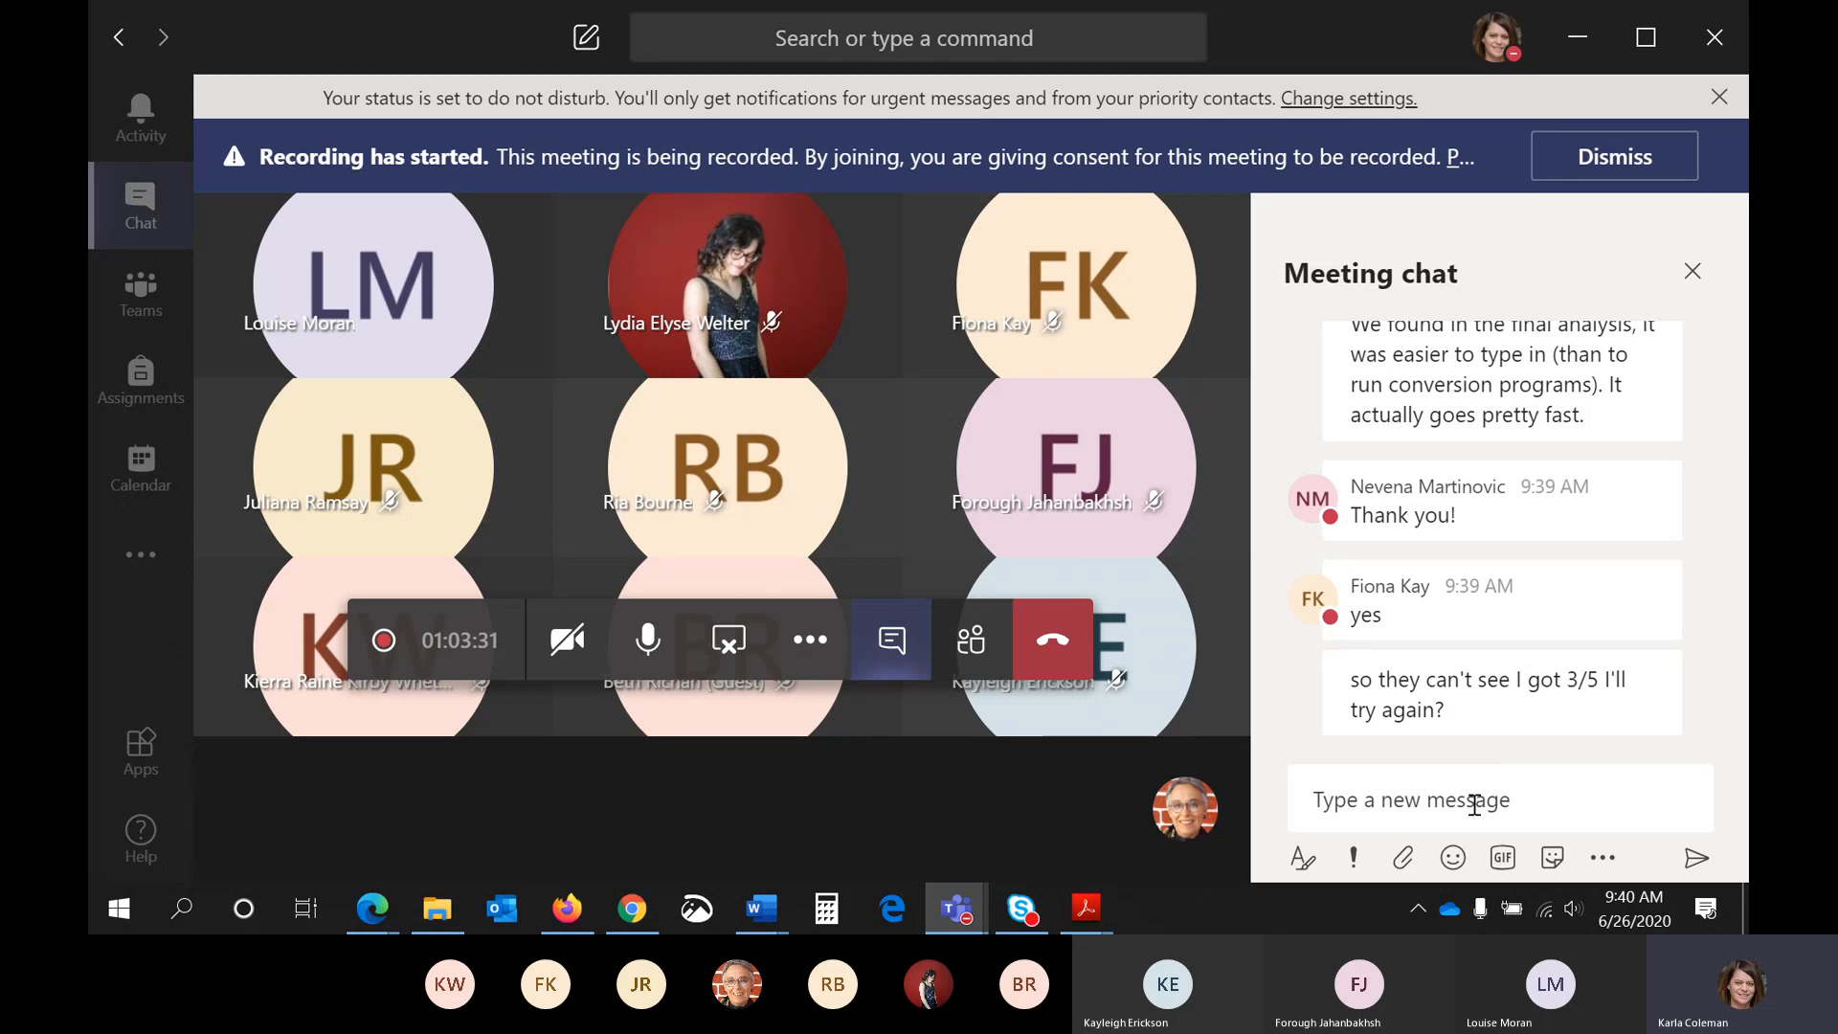
- Start a new message in the meeting chat
mouse_move(1548, 707)
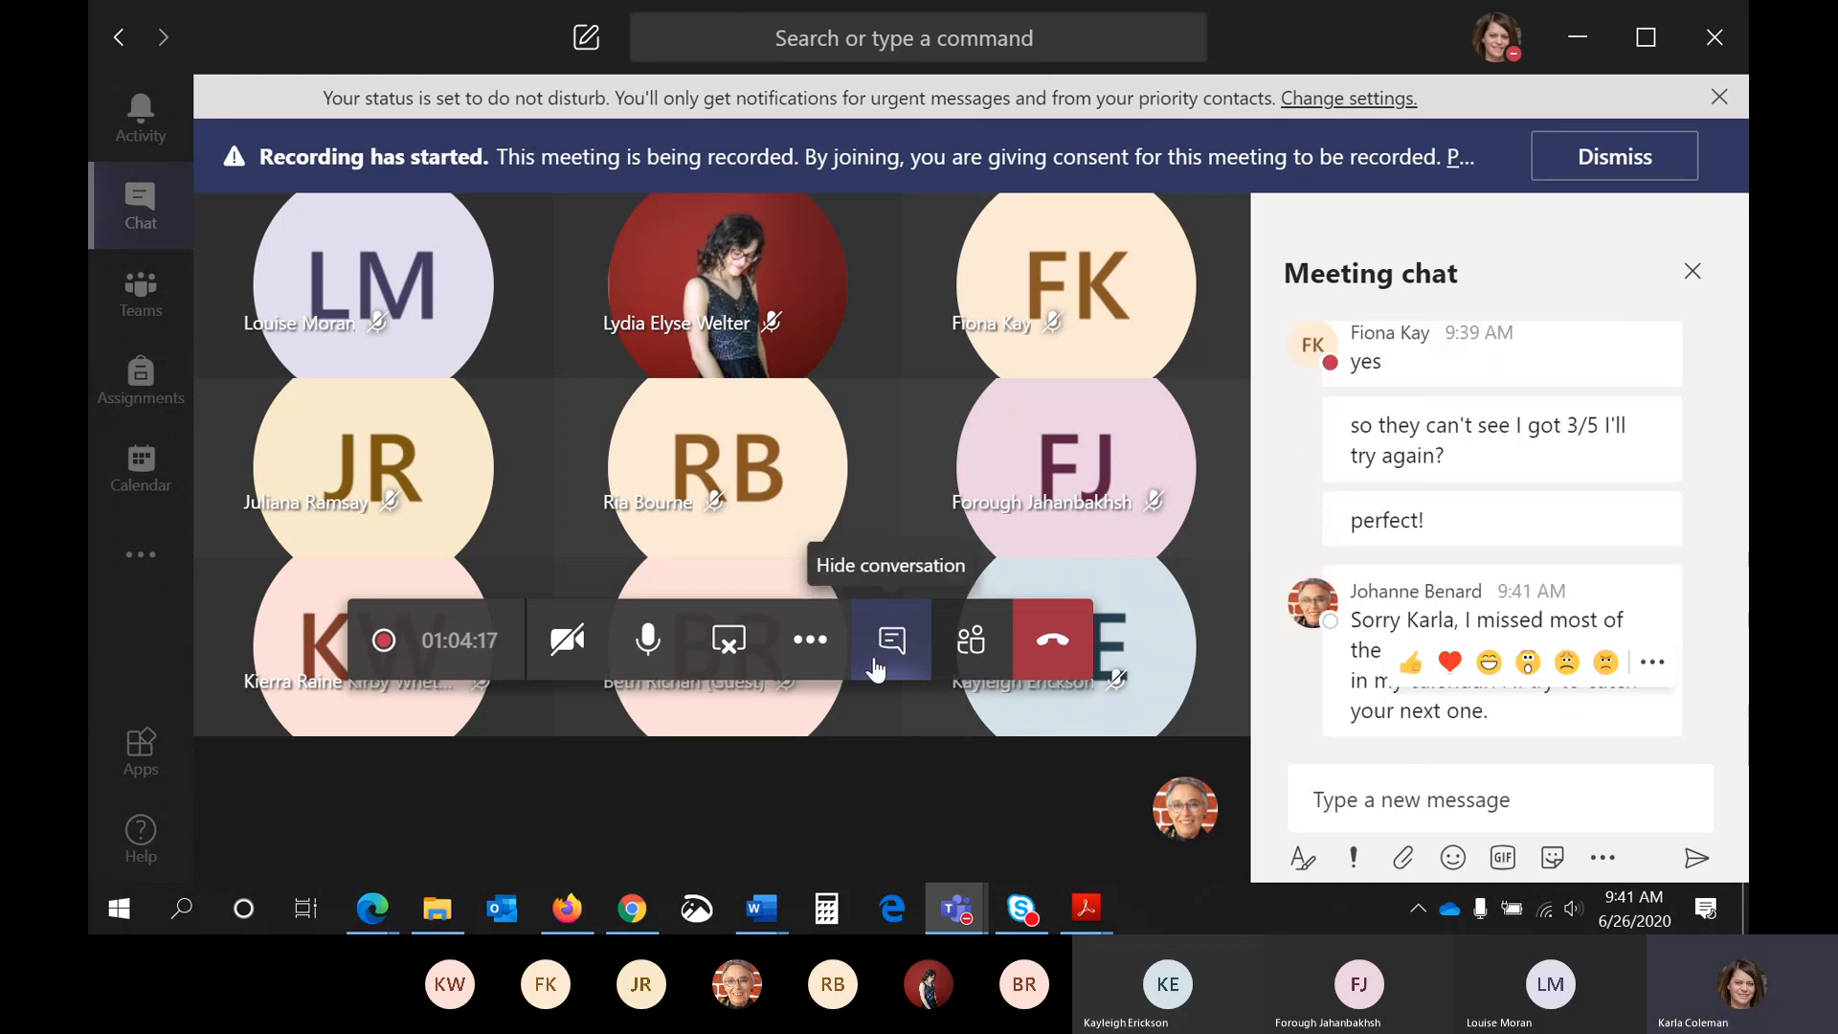
click(1517, 799)
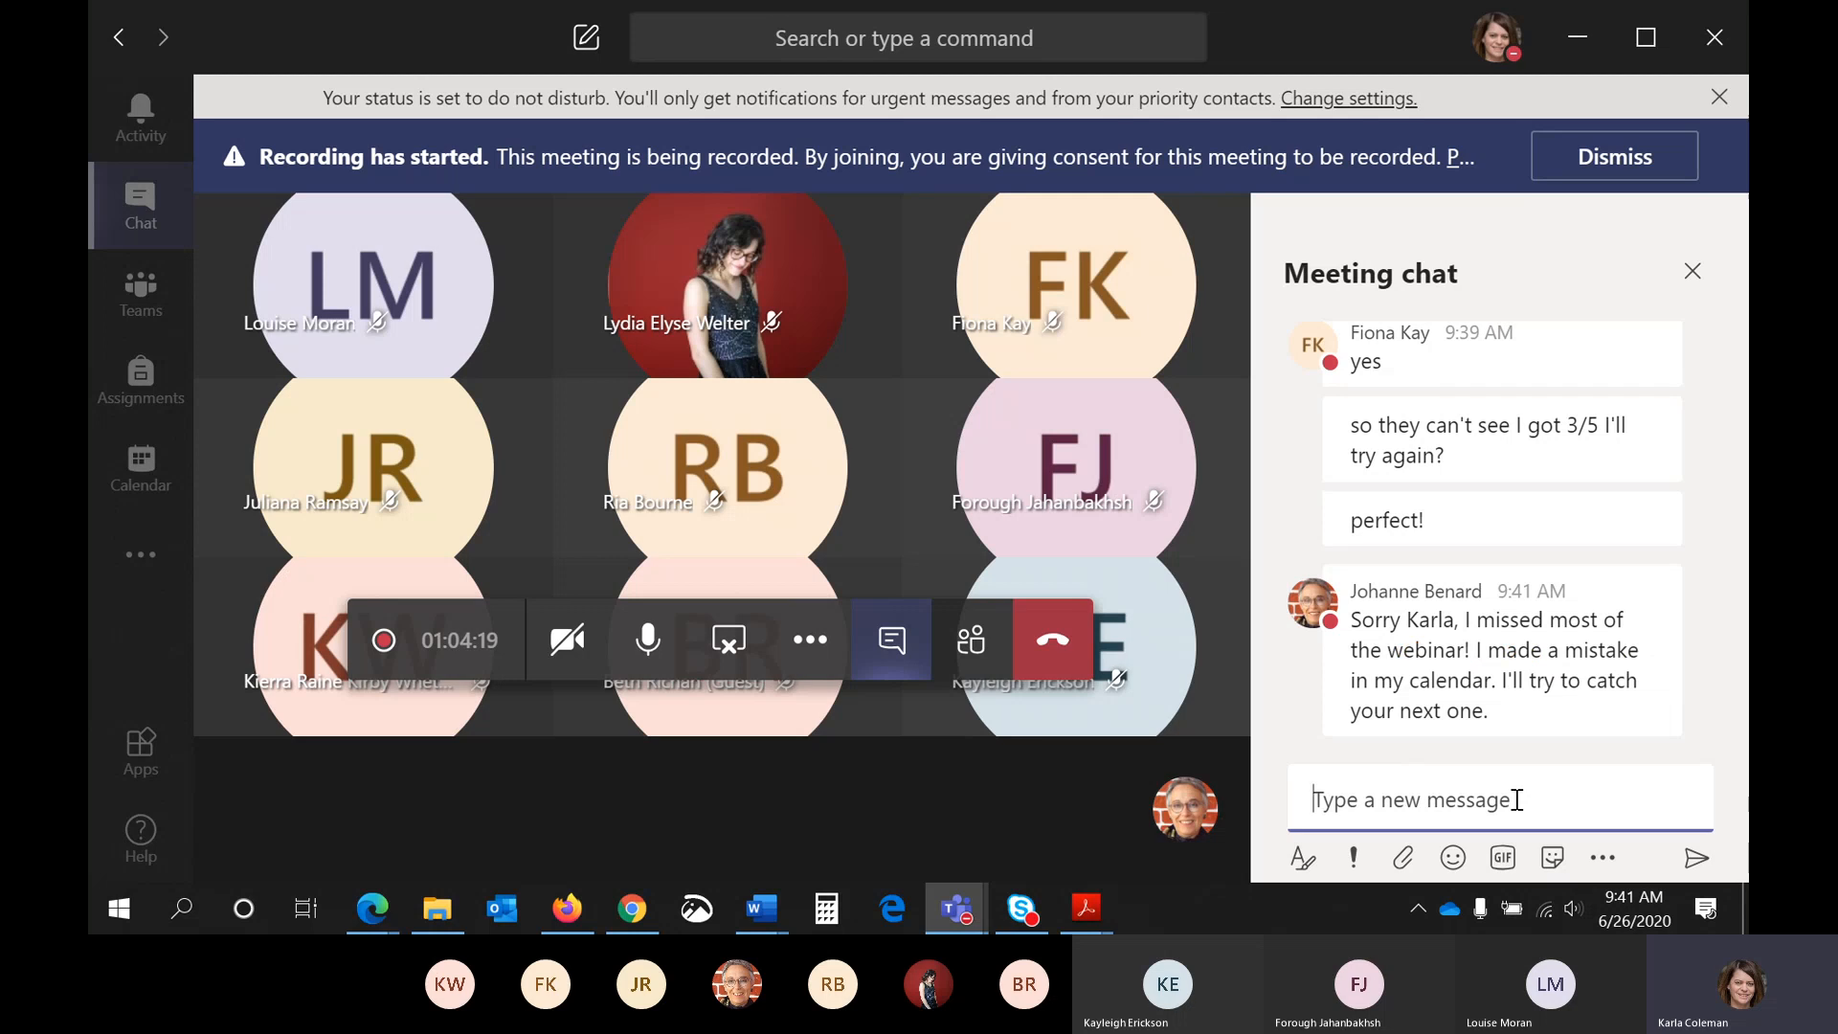